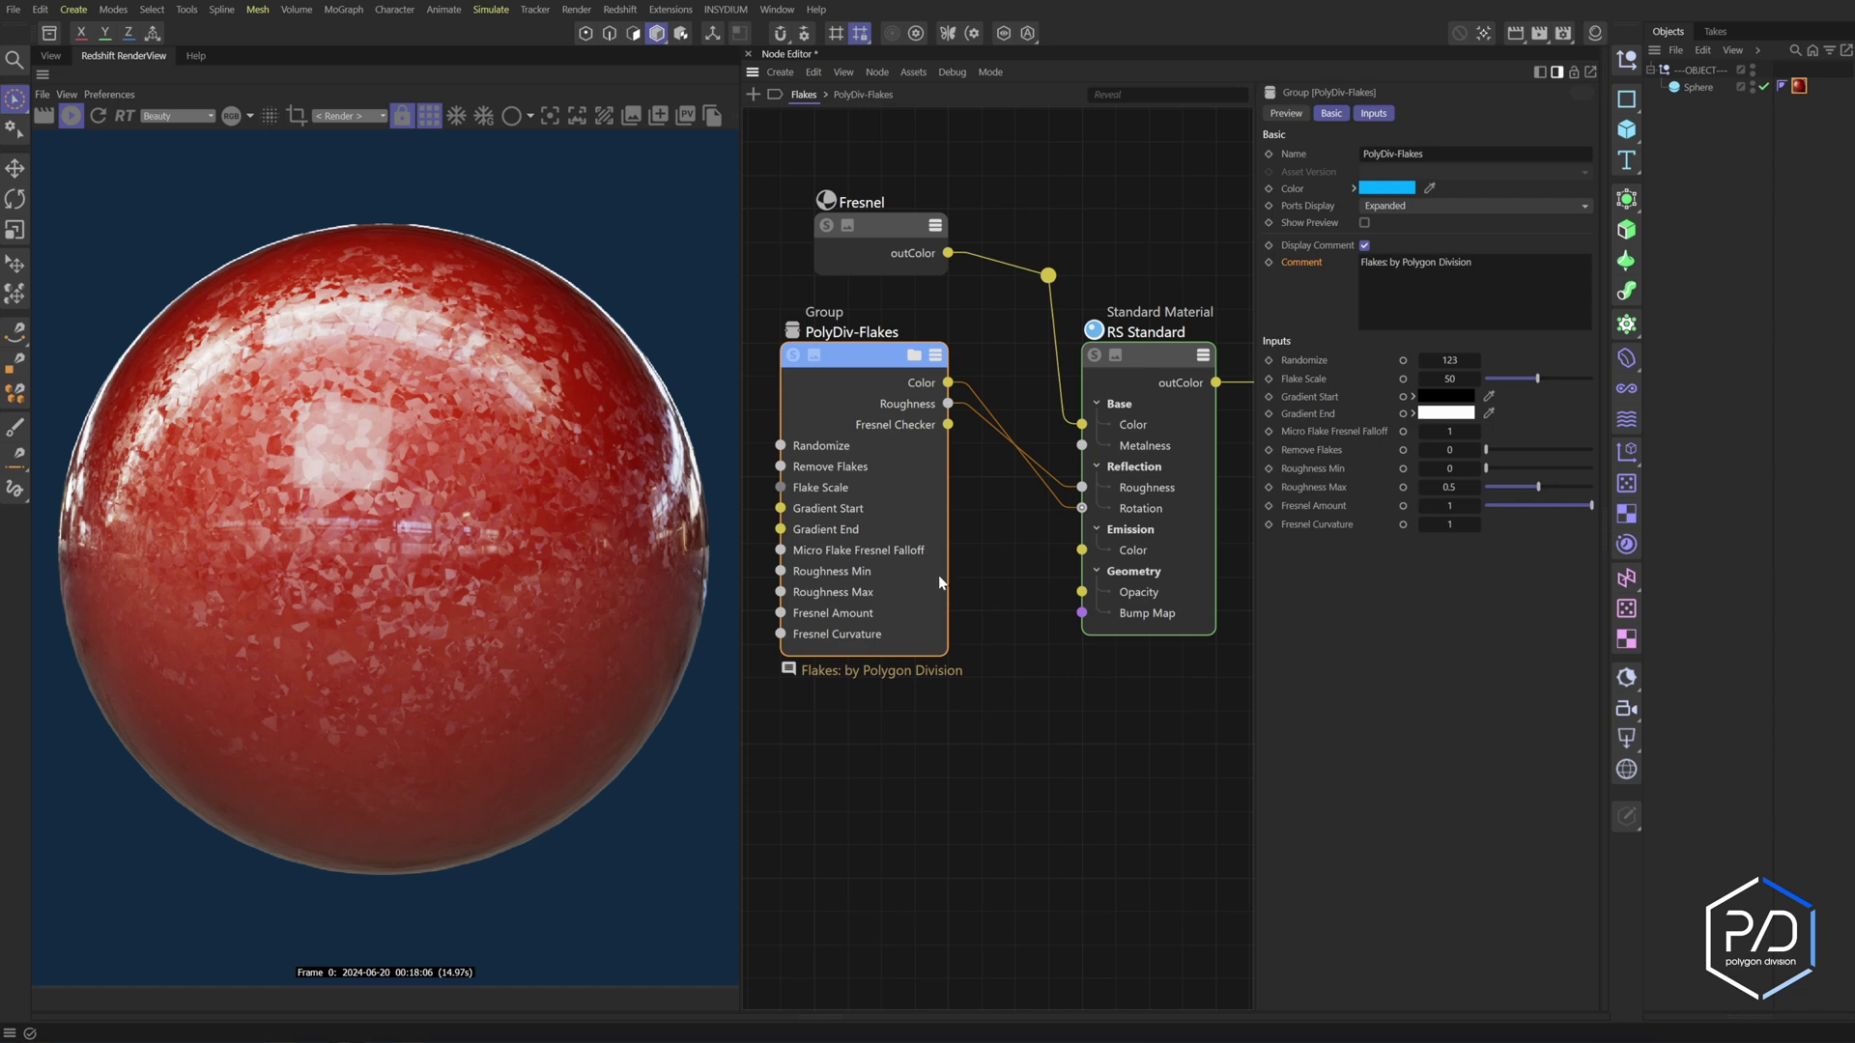
Add the built-in Flakes texture node to the graph below the PolyDiv-Flakes group
{"action": "left_click", "coordinate": [1373, 114]}
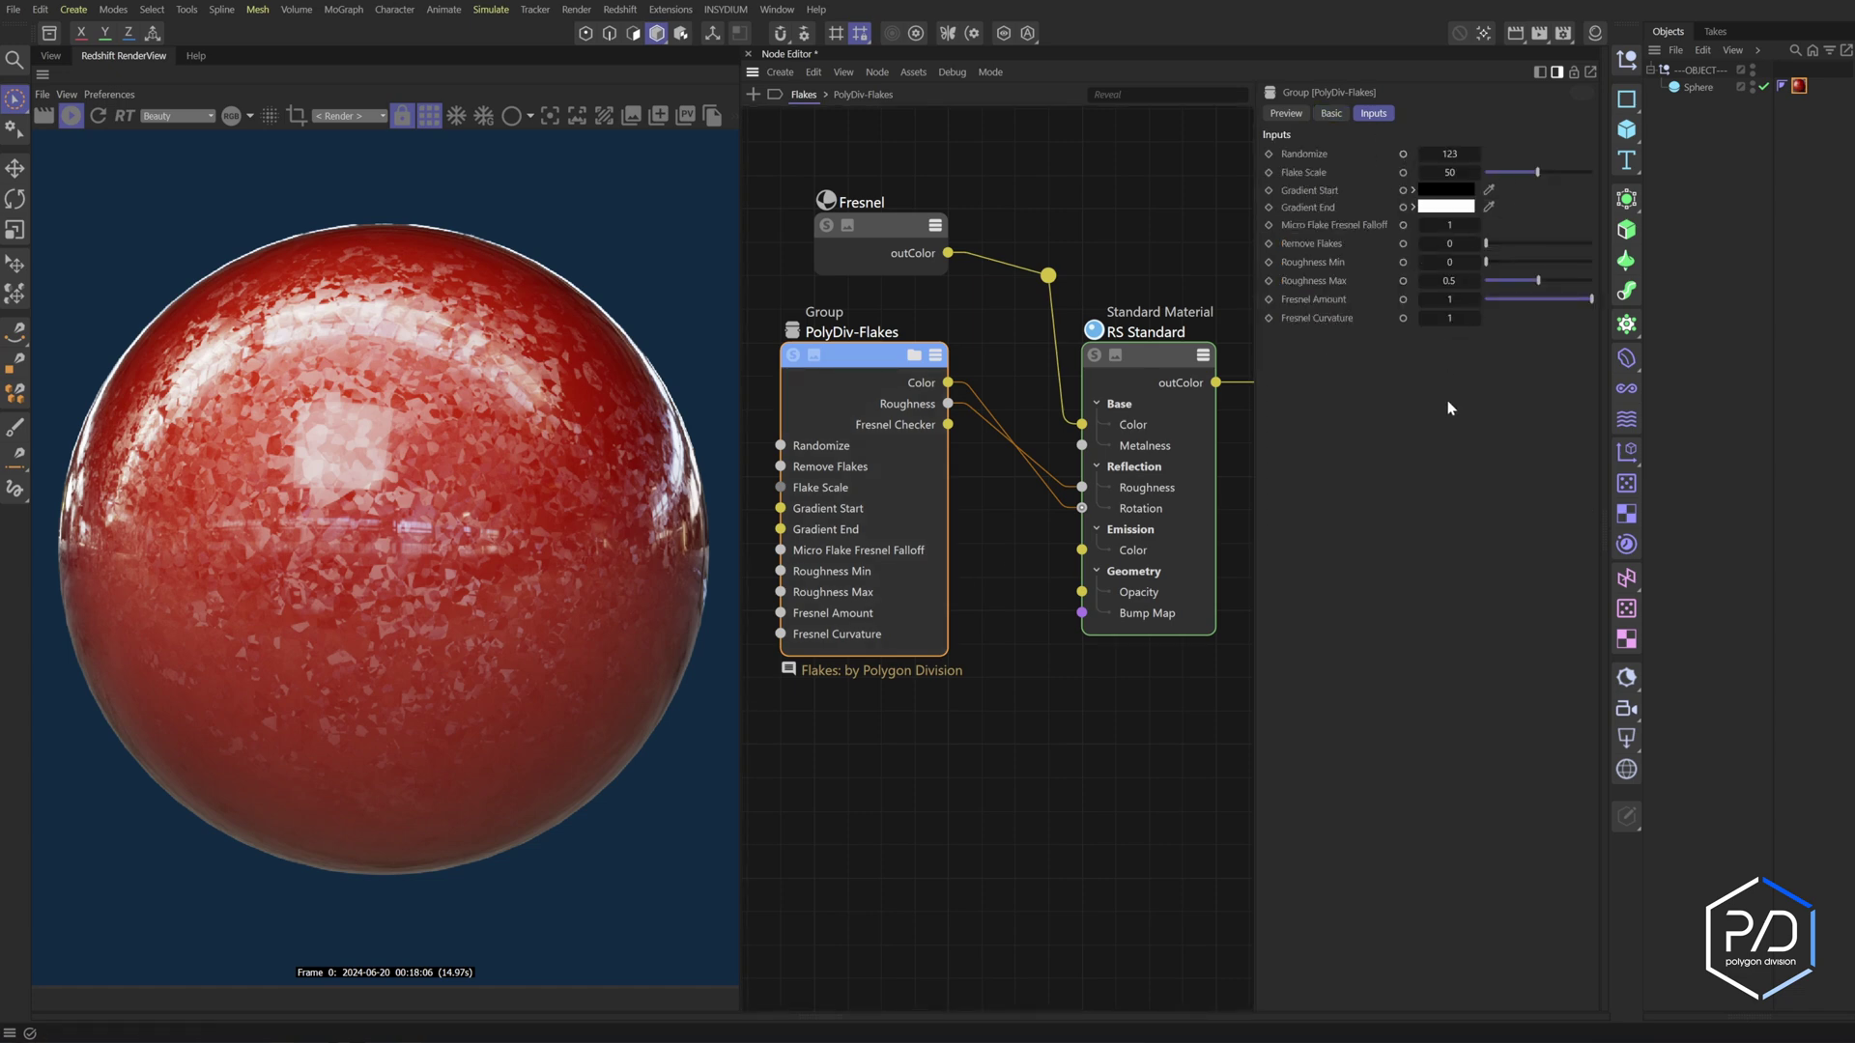
{"action": "left_click", "coordinate": [1022, 614]}
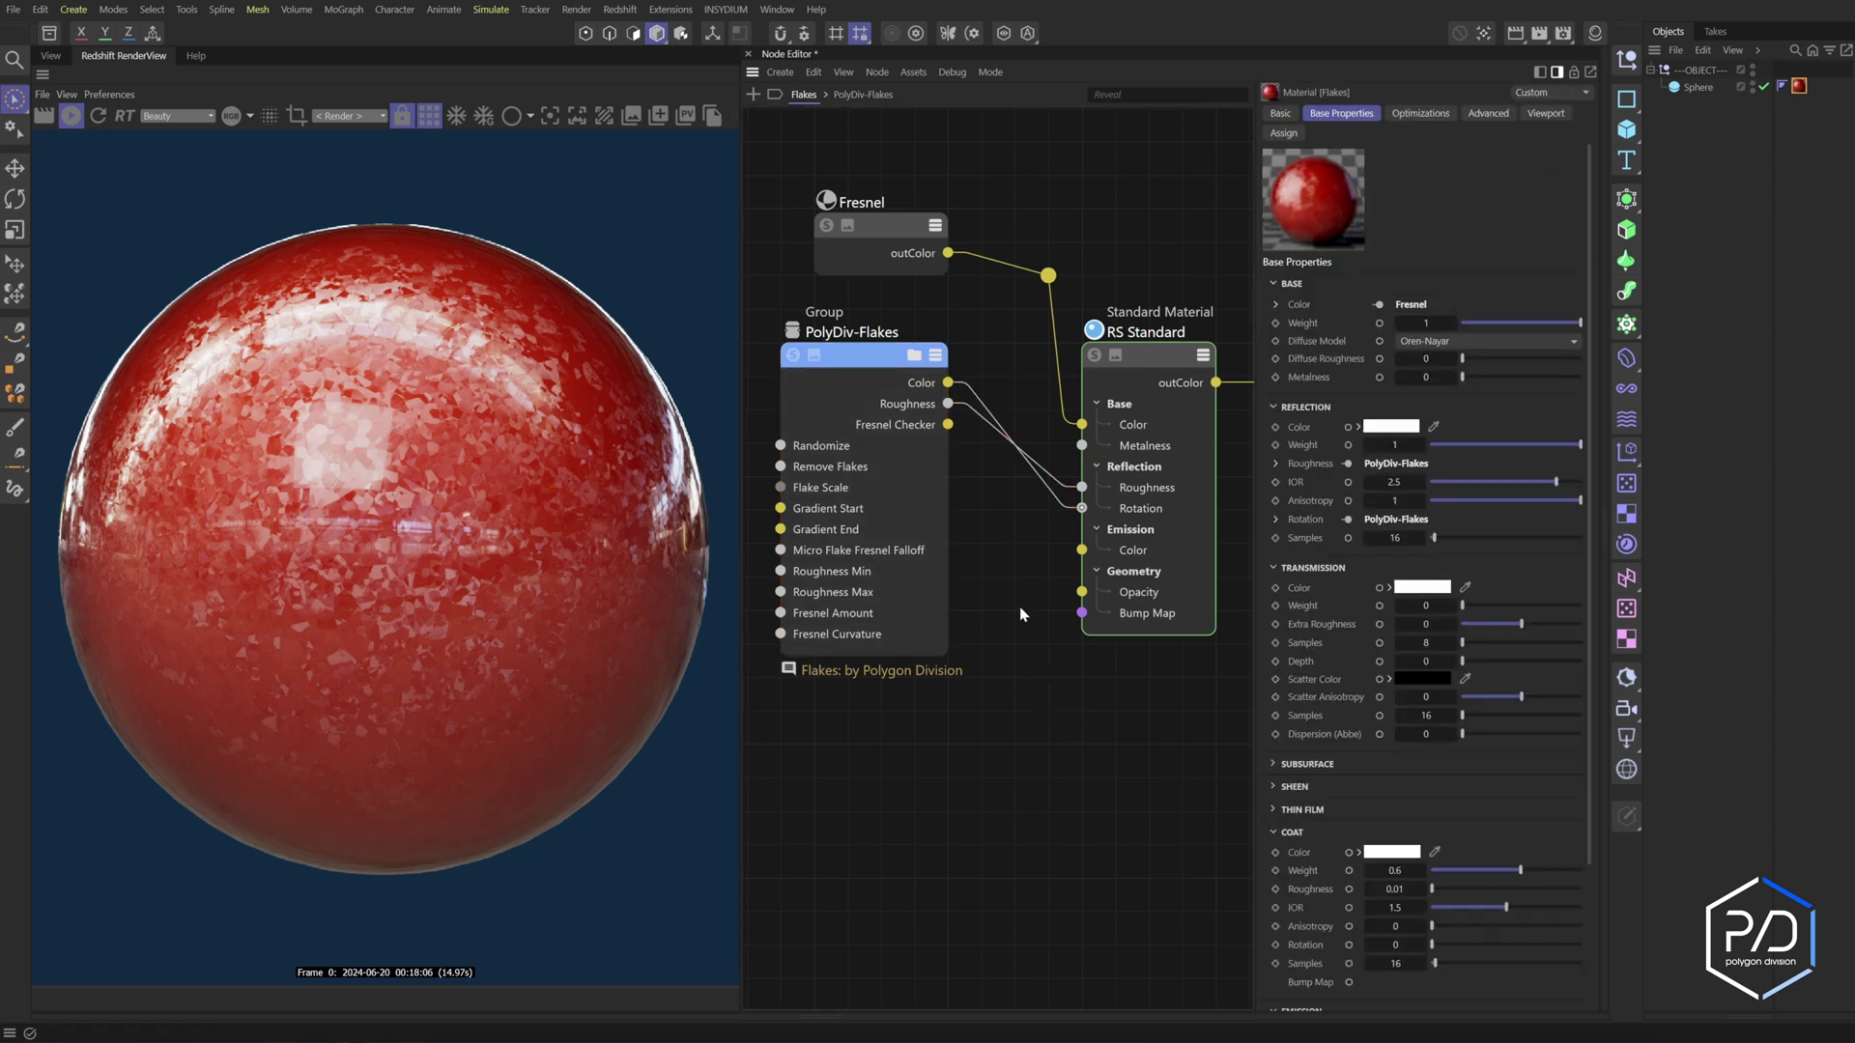
{"action": "double_click", "coordinate": [1022, 614]}
{"action": "left_click", "coordinate": [1086, 948]}
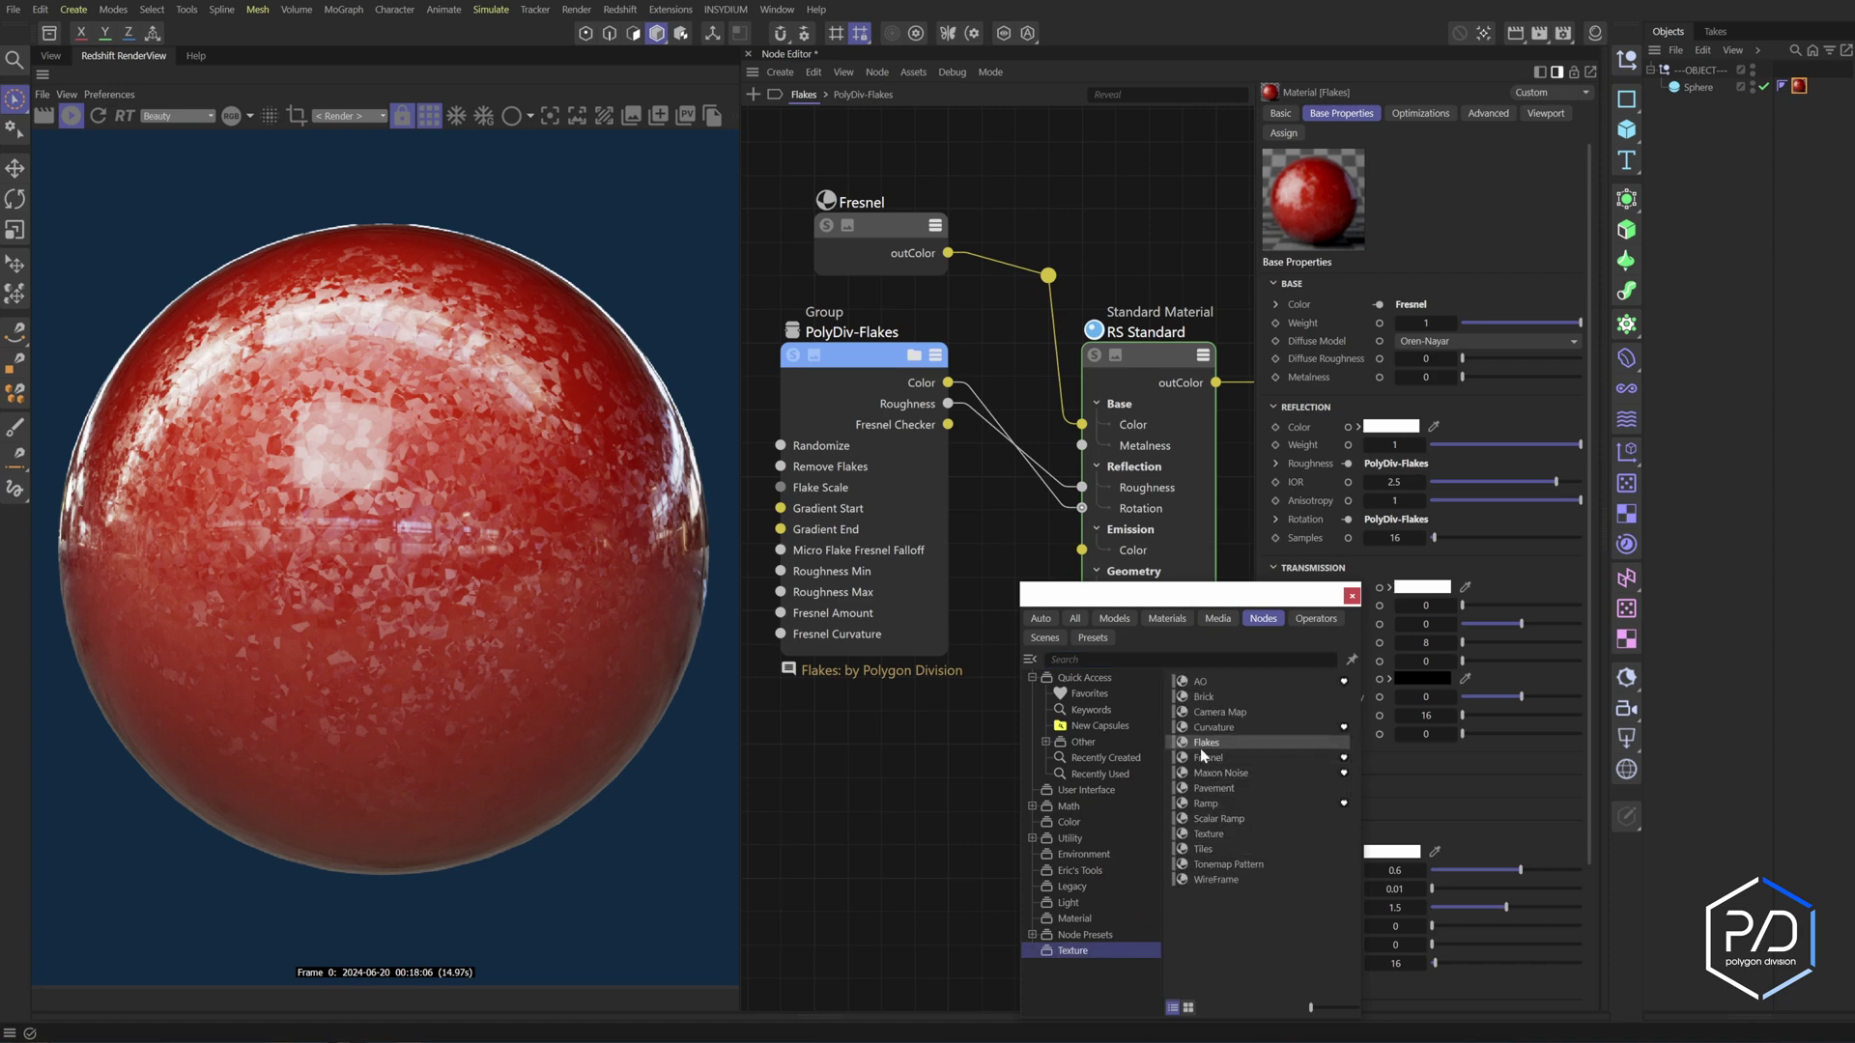
{"action": "left_click_drag", "start_coordinate": [1202, 746], "coordinate": [889, 819]}
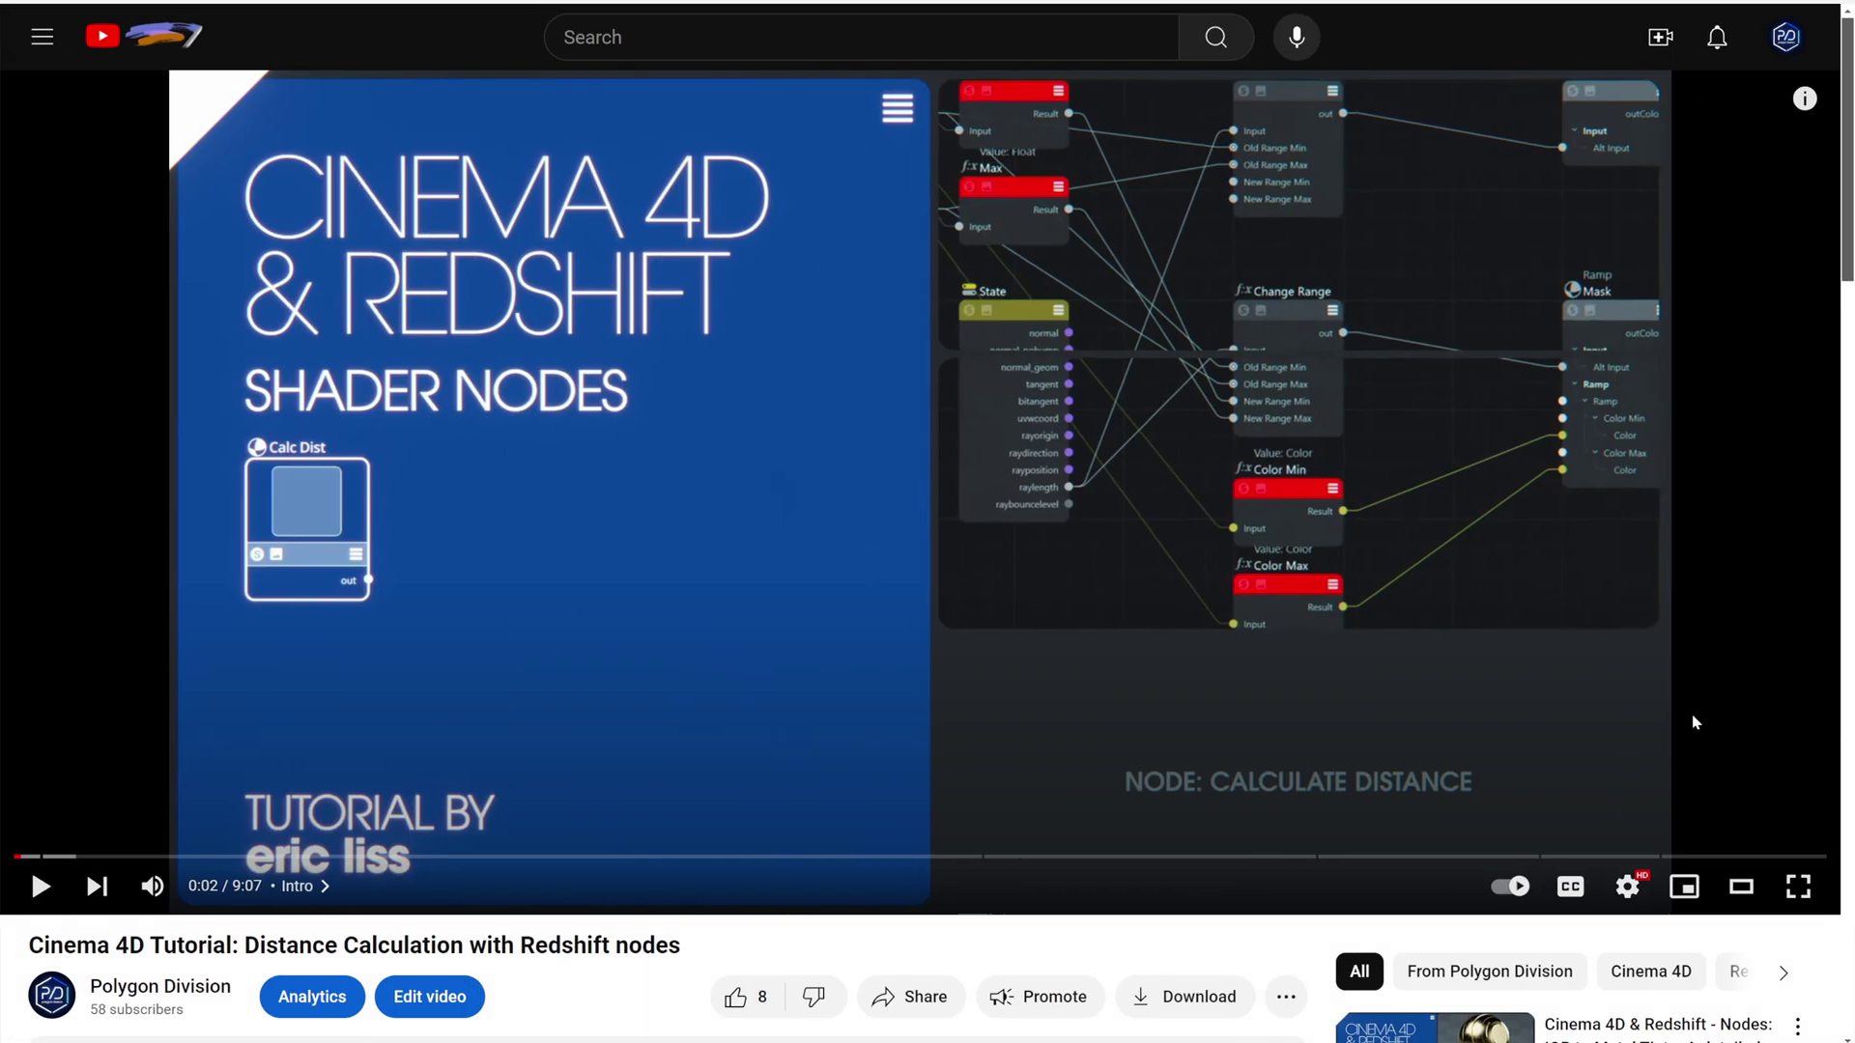
Switch to YouTube and examine the Distance Calculation tutorial's description and the Polygon Division channel's Community posts
{"action": "scroll", "coordinate": [983, 535], "scroll_direction": "down", "scroll_amount": 5}
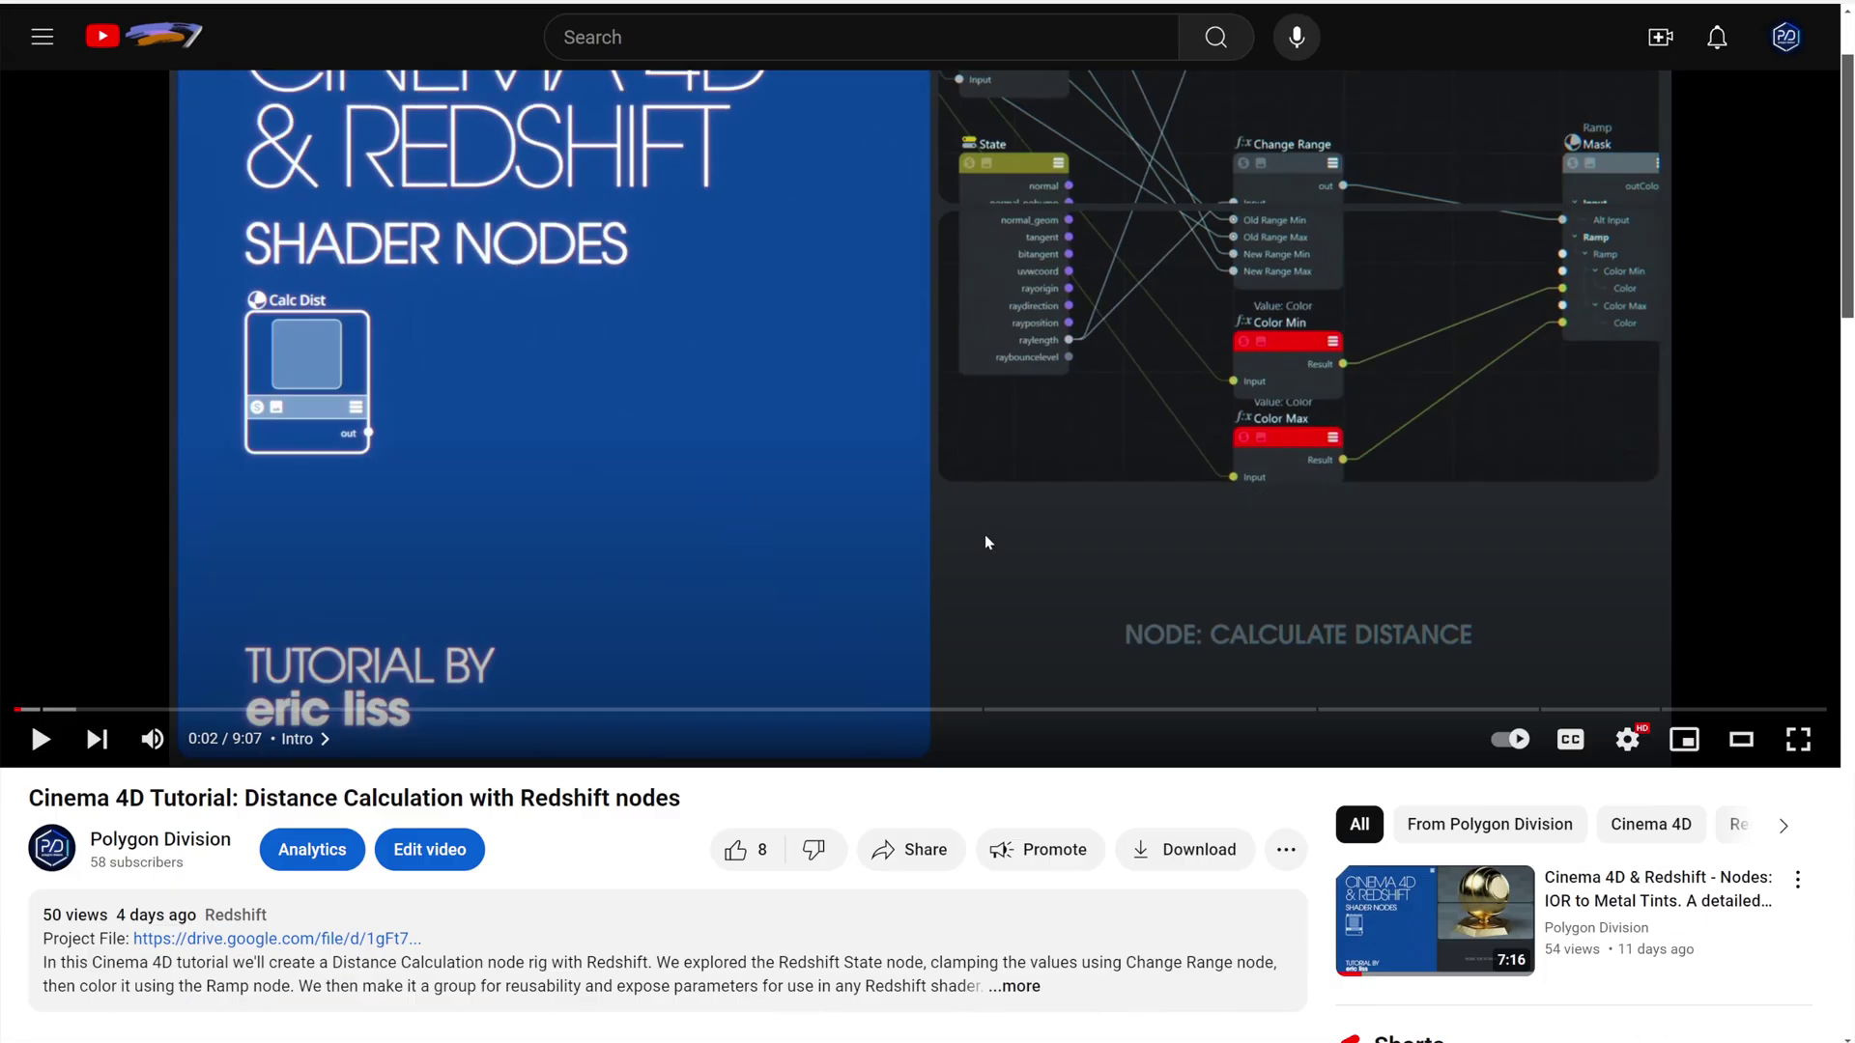
{"action": "left_click", "coordinate": [368, 579]}
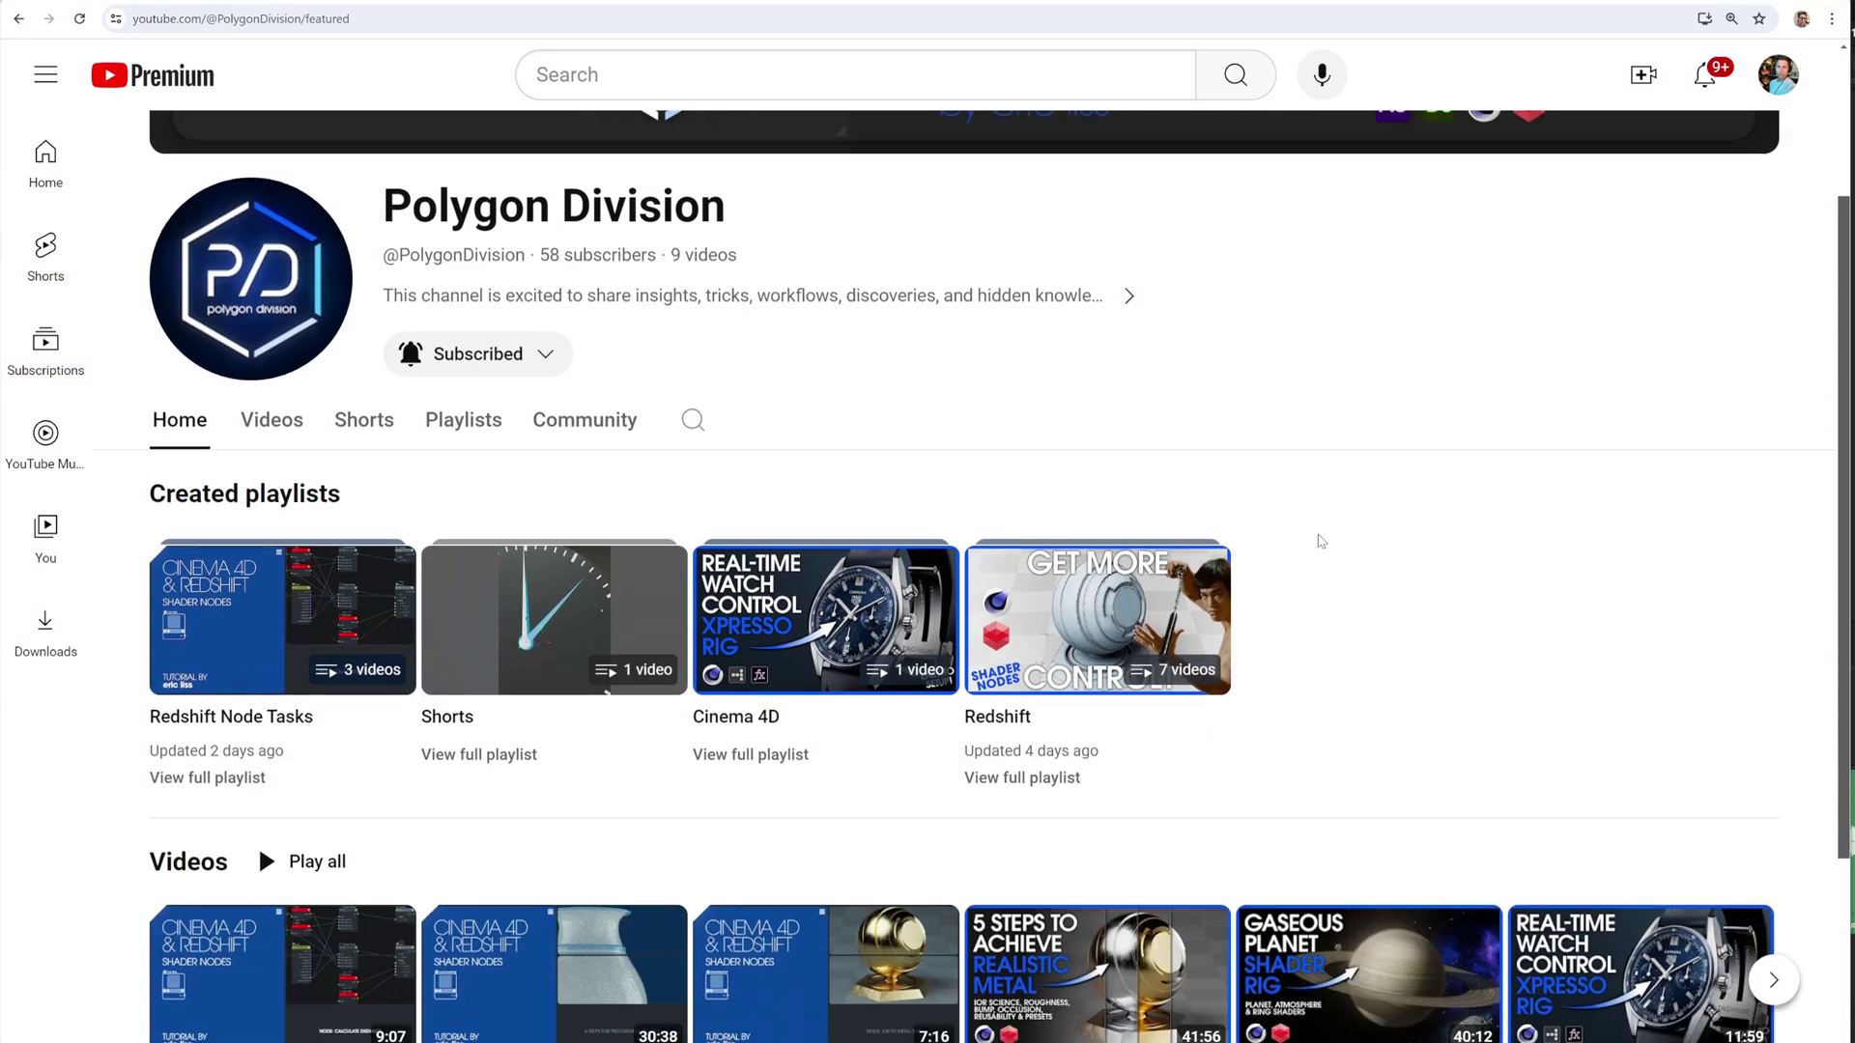
{"action": "scroll", "coordinate": [1321, 541], "scroll_direction": "down", "scroll_amount": 1}
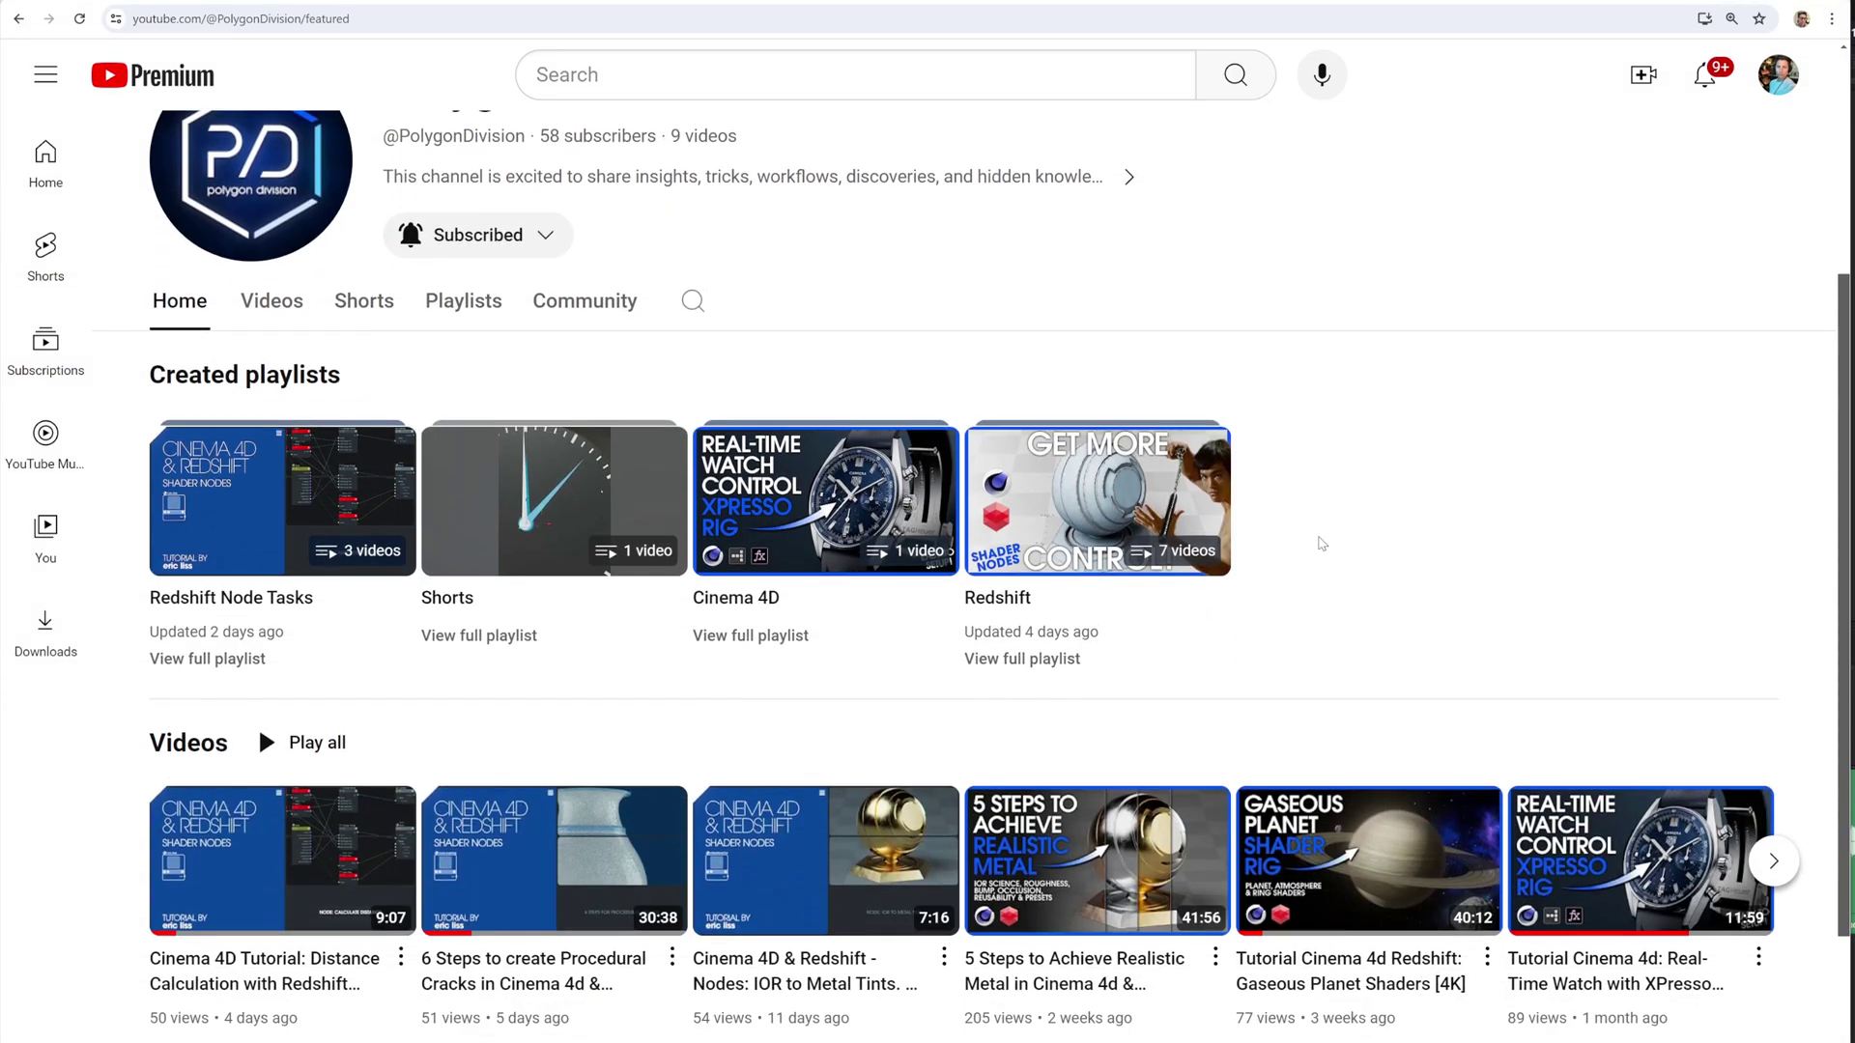
{"action": "left_click", "coordinate": [584, 302]}
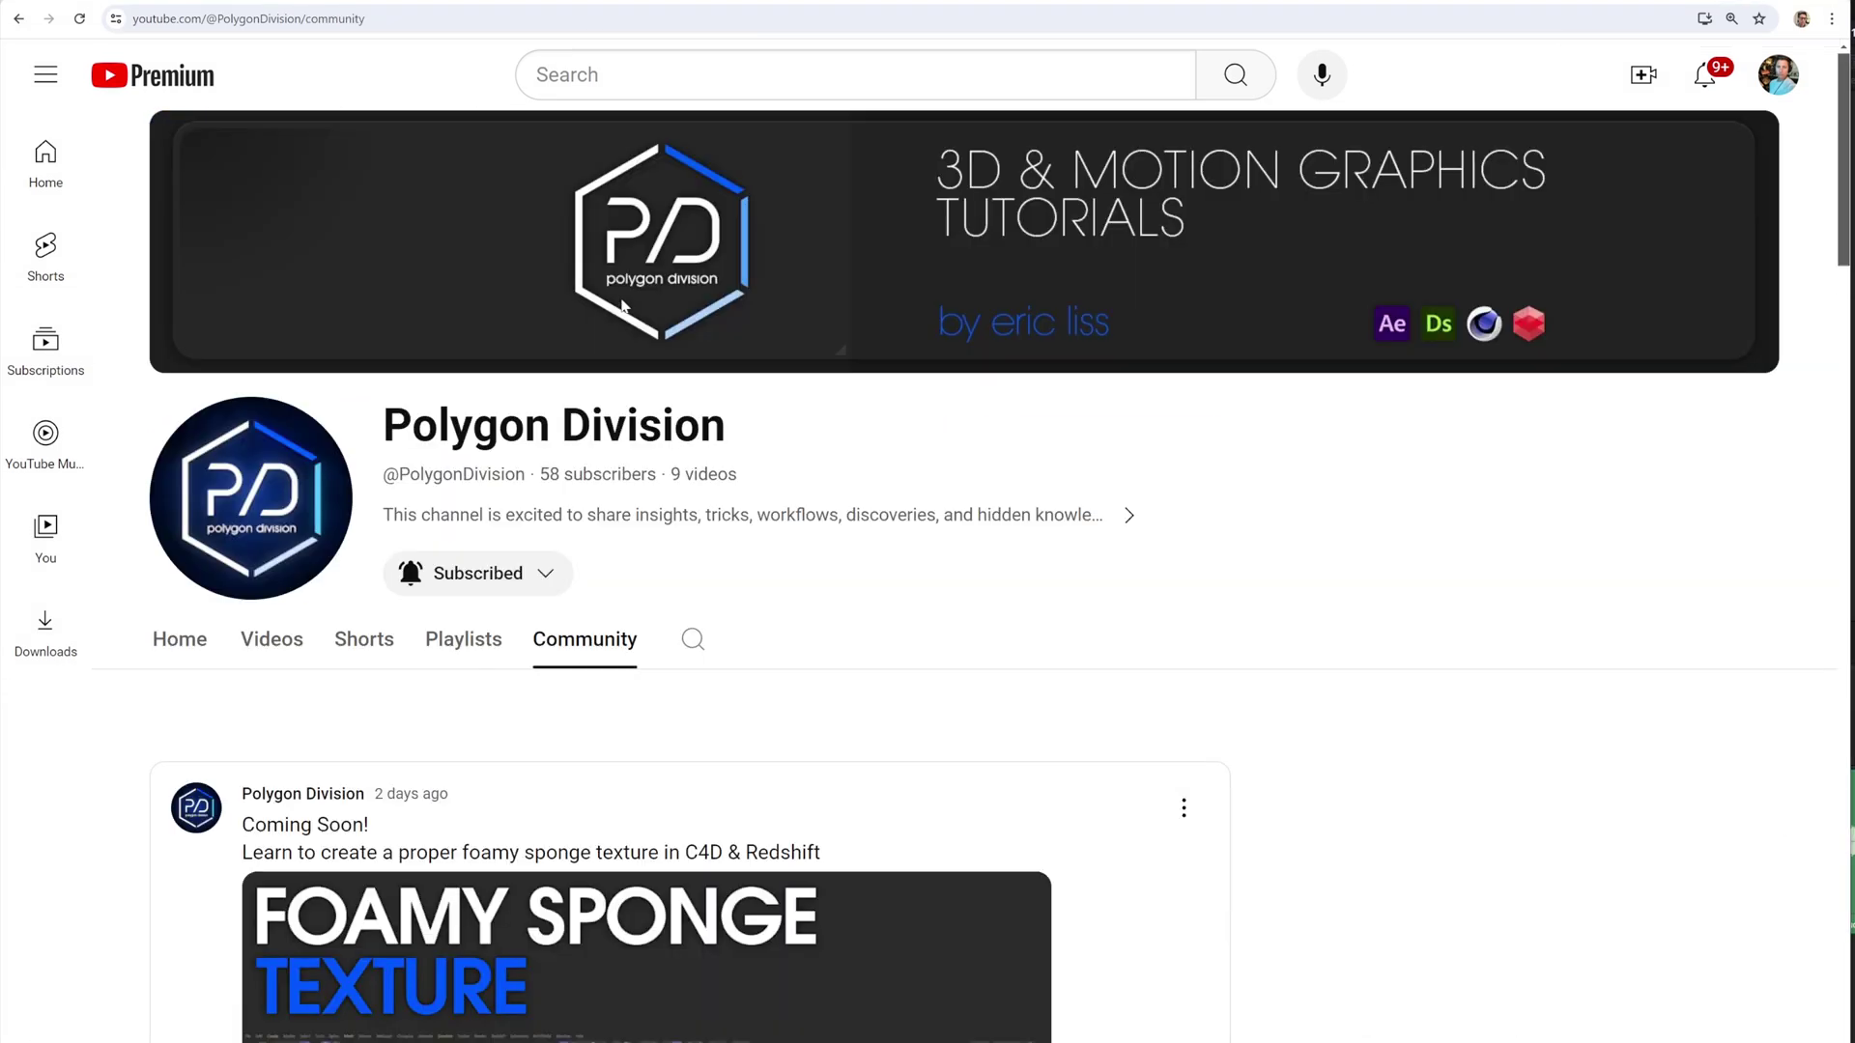
{"action": "scroll", "coordinate": [686, 609], "scroll_direction": "down", "scroll_amount": 20}
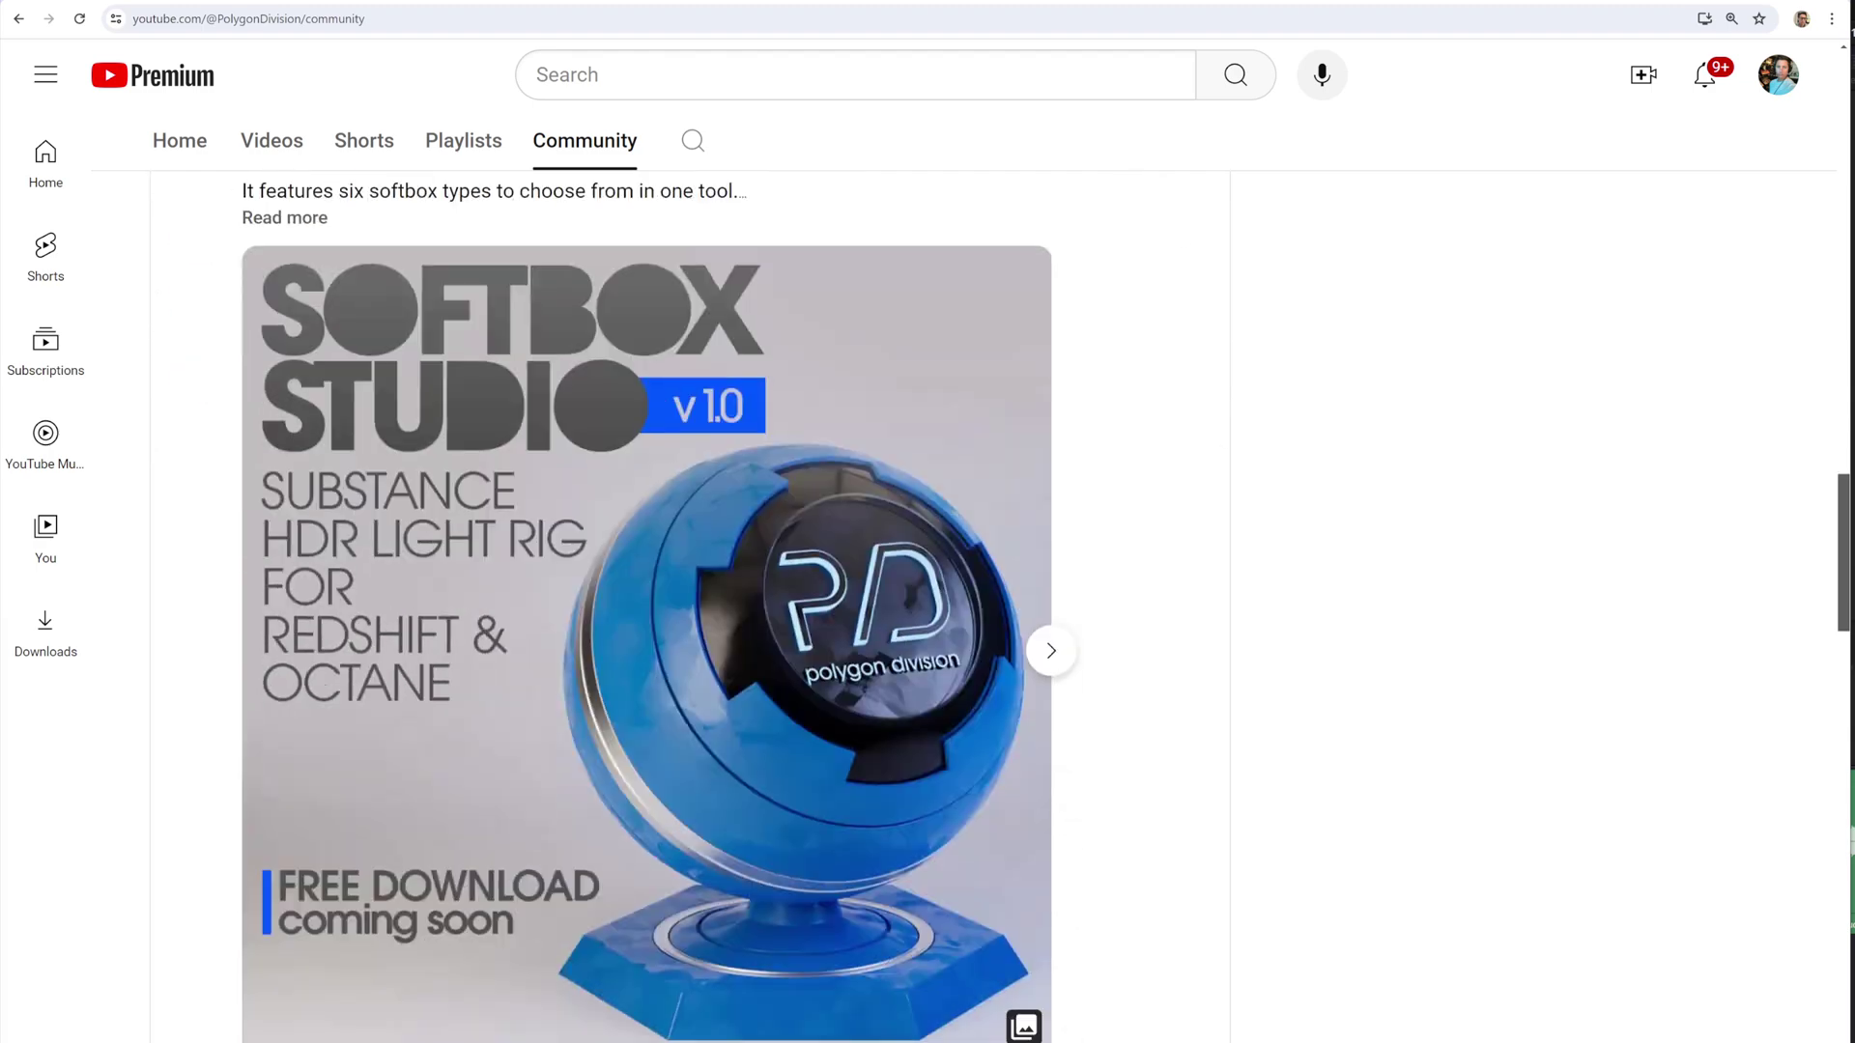
{"action": "scroll", "coordinate": [1058, 699], "scroll_direction": "down", "scroll_amount": 12}
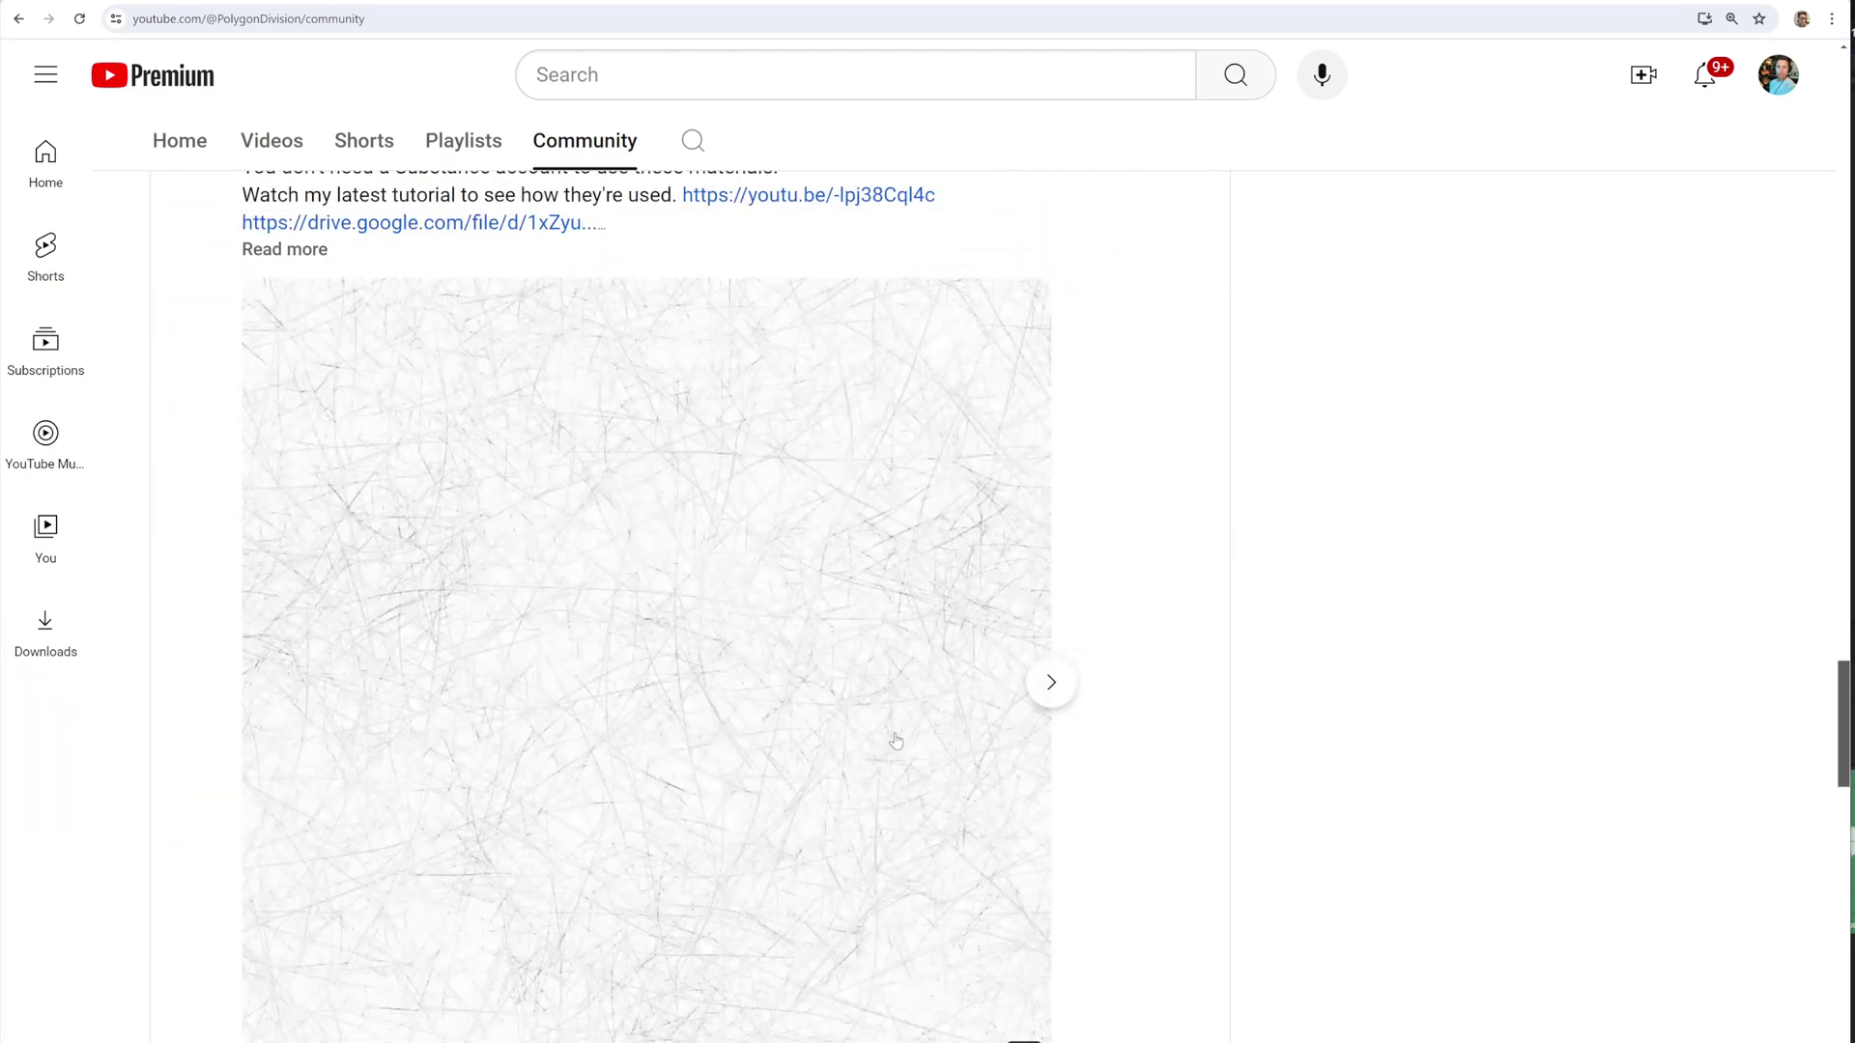
{"action": "left_click", "coordinate": [1051, 683]}
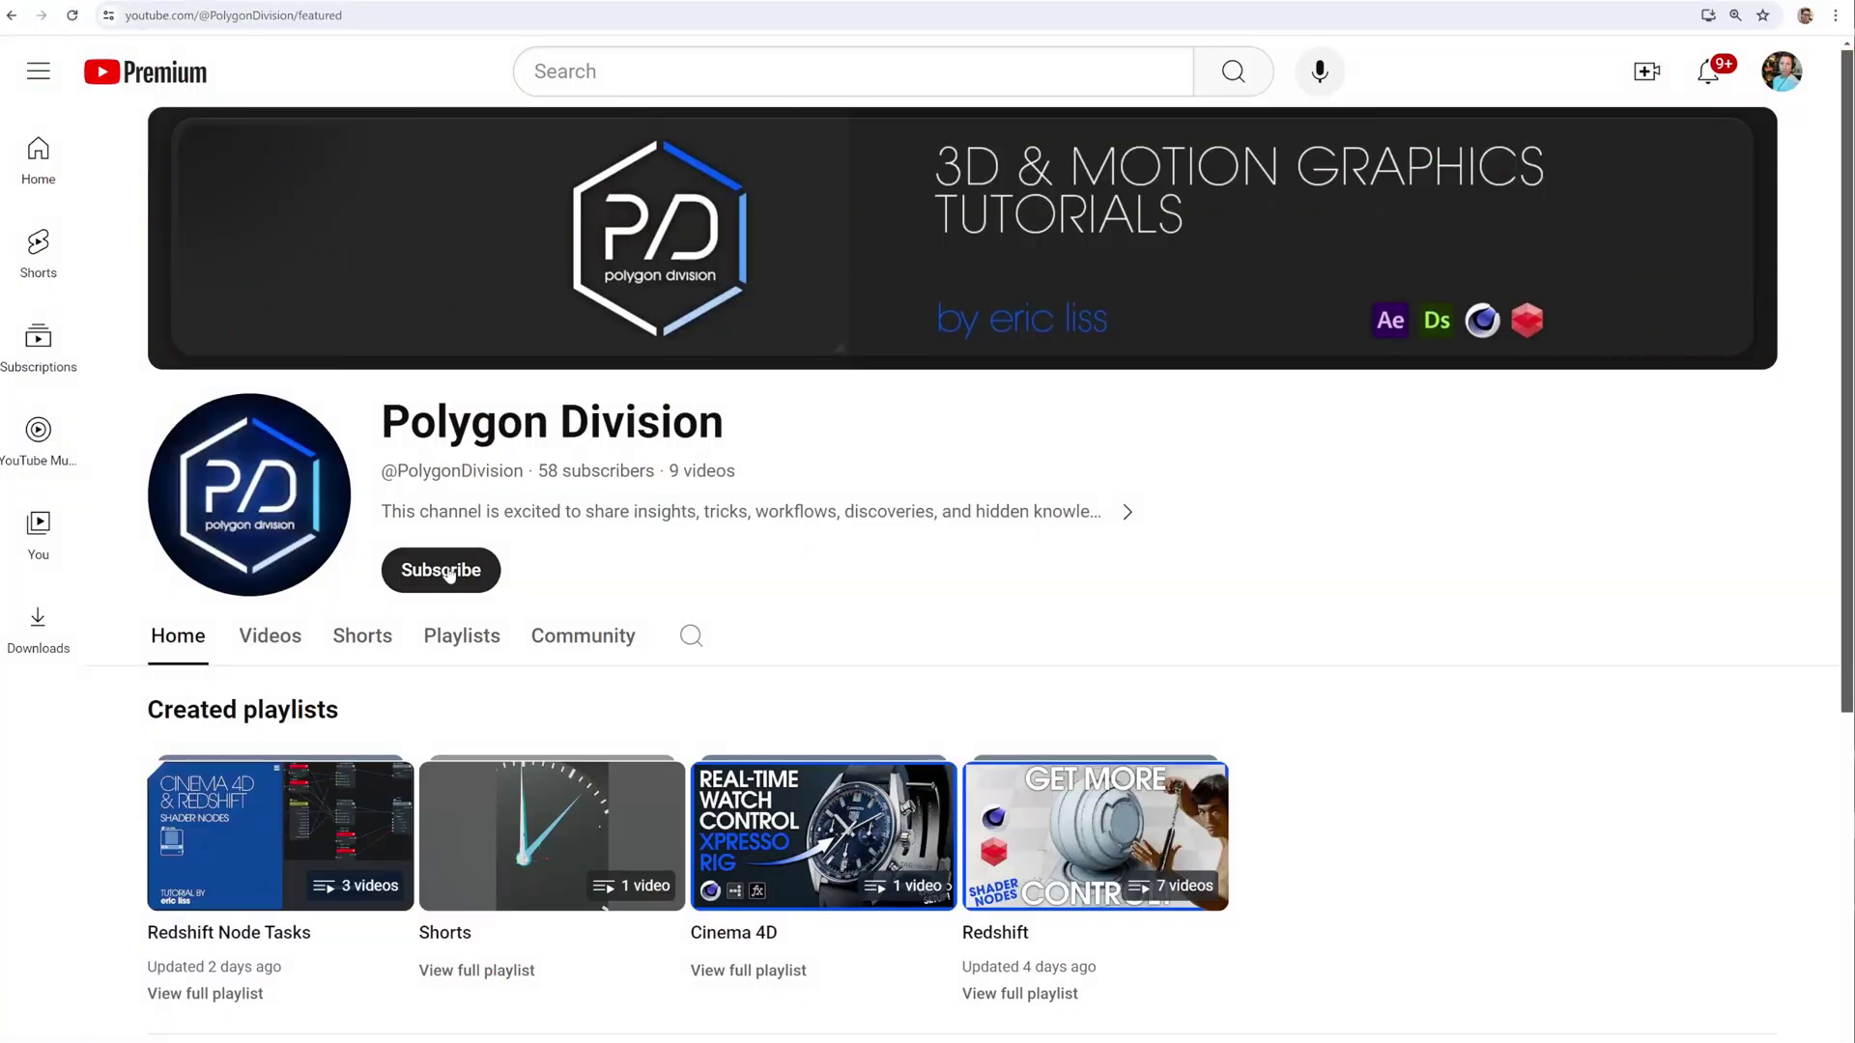
Subscribe to the Polygon Division channel with all notifications and browse its list of videos
{"action": "left_click", "coordinate": [455, 570]}
{"action": "left_click", "coordinate": [555, 576]}
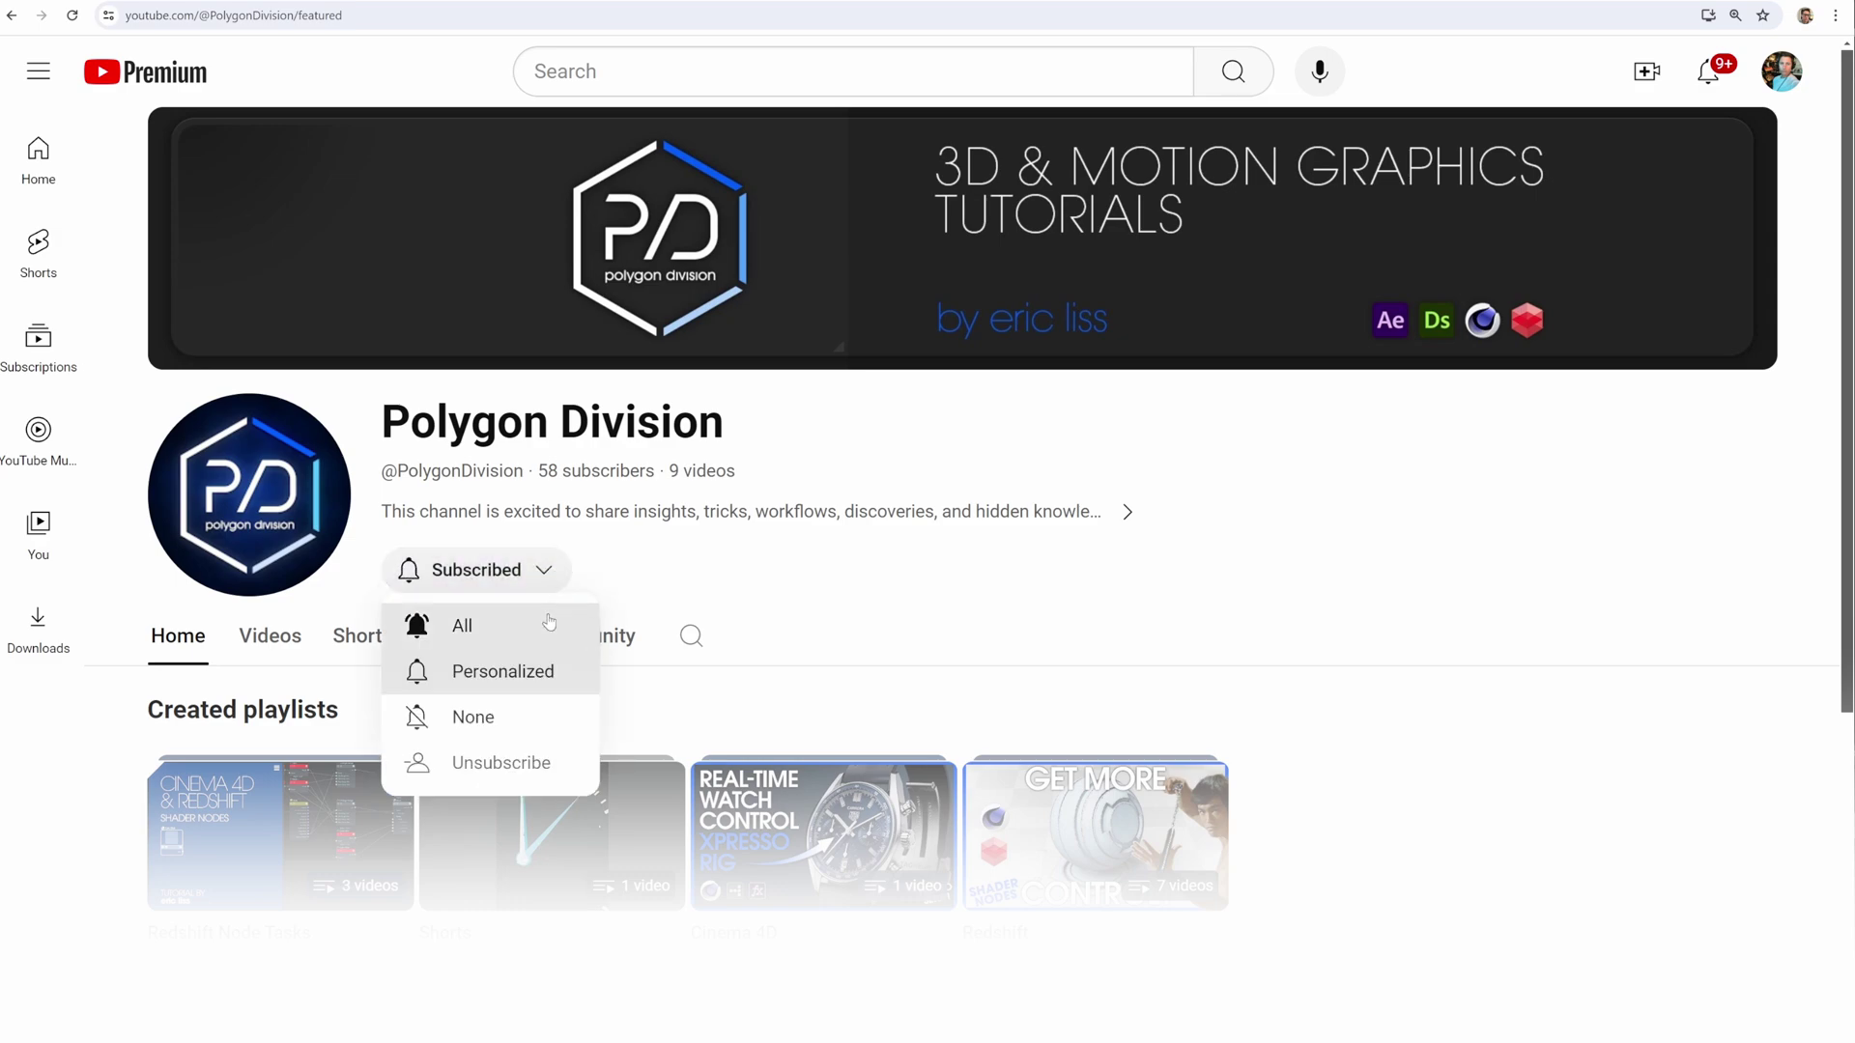
{"action": "left_click", "coordinate": [541, 621]}
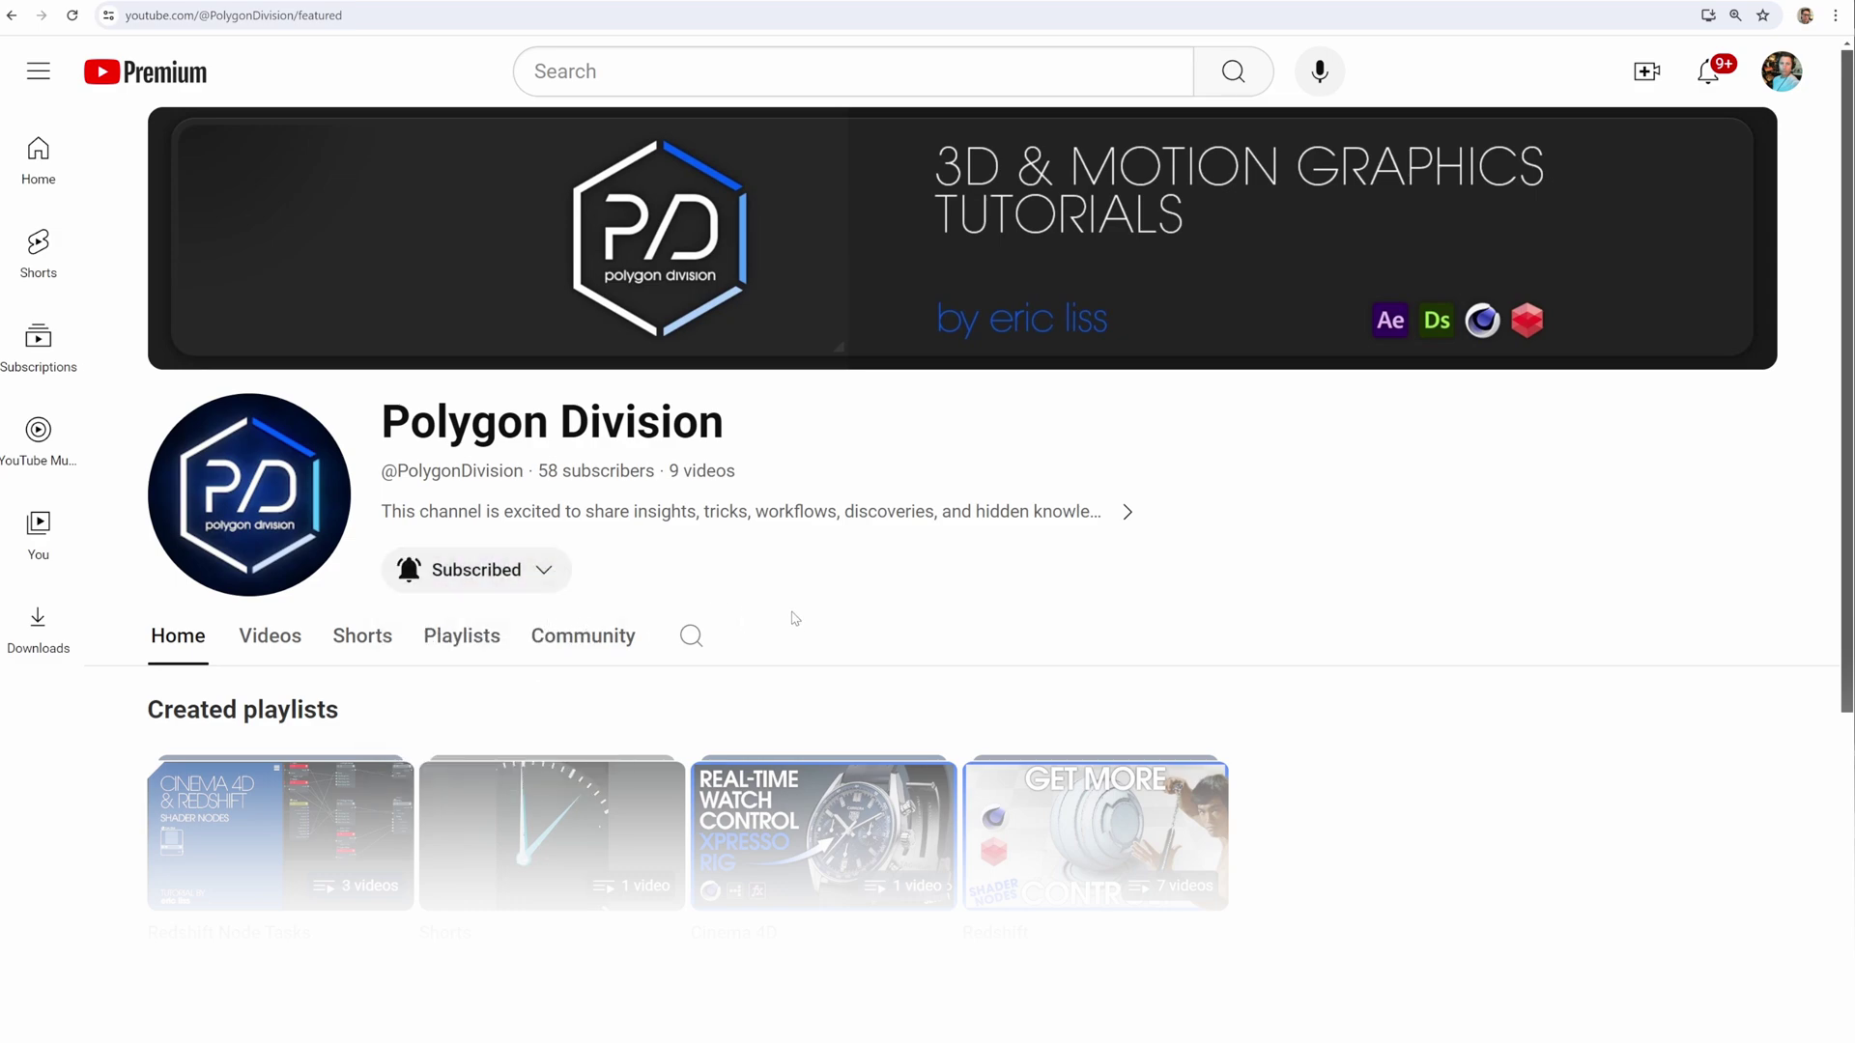
{"action": "scroll", "coordinate": [802, 623], "scroll_direction": "down", "scroll_amount": 5}
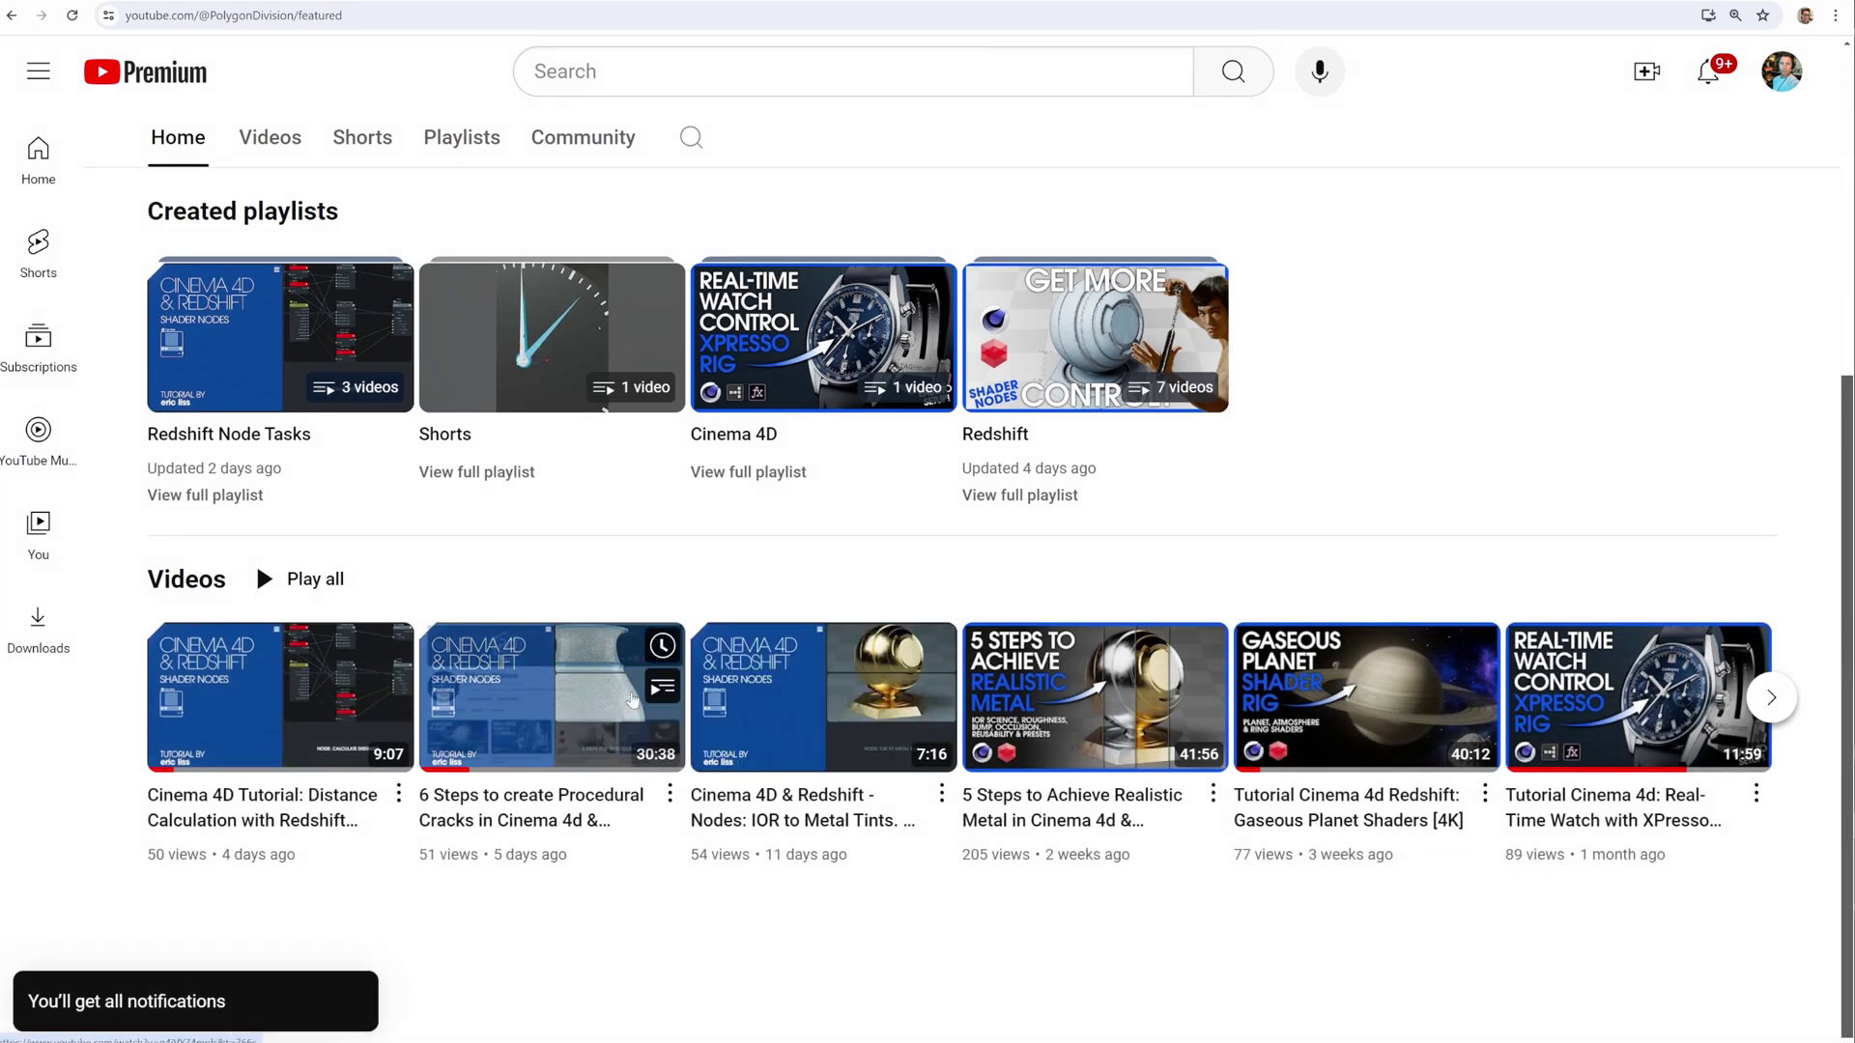
{"action": "left_click", "coordinate": [514, 641]}
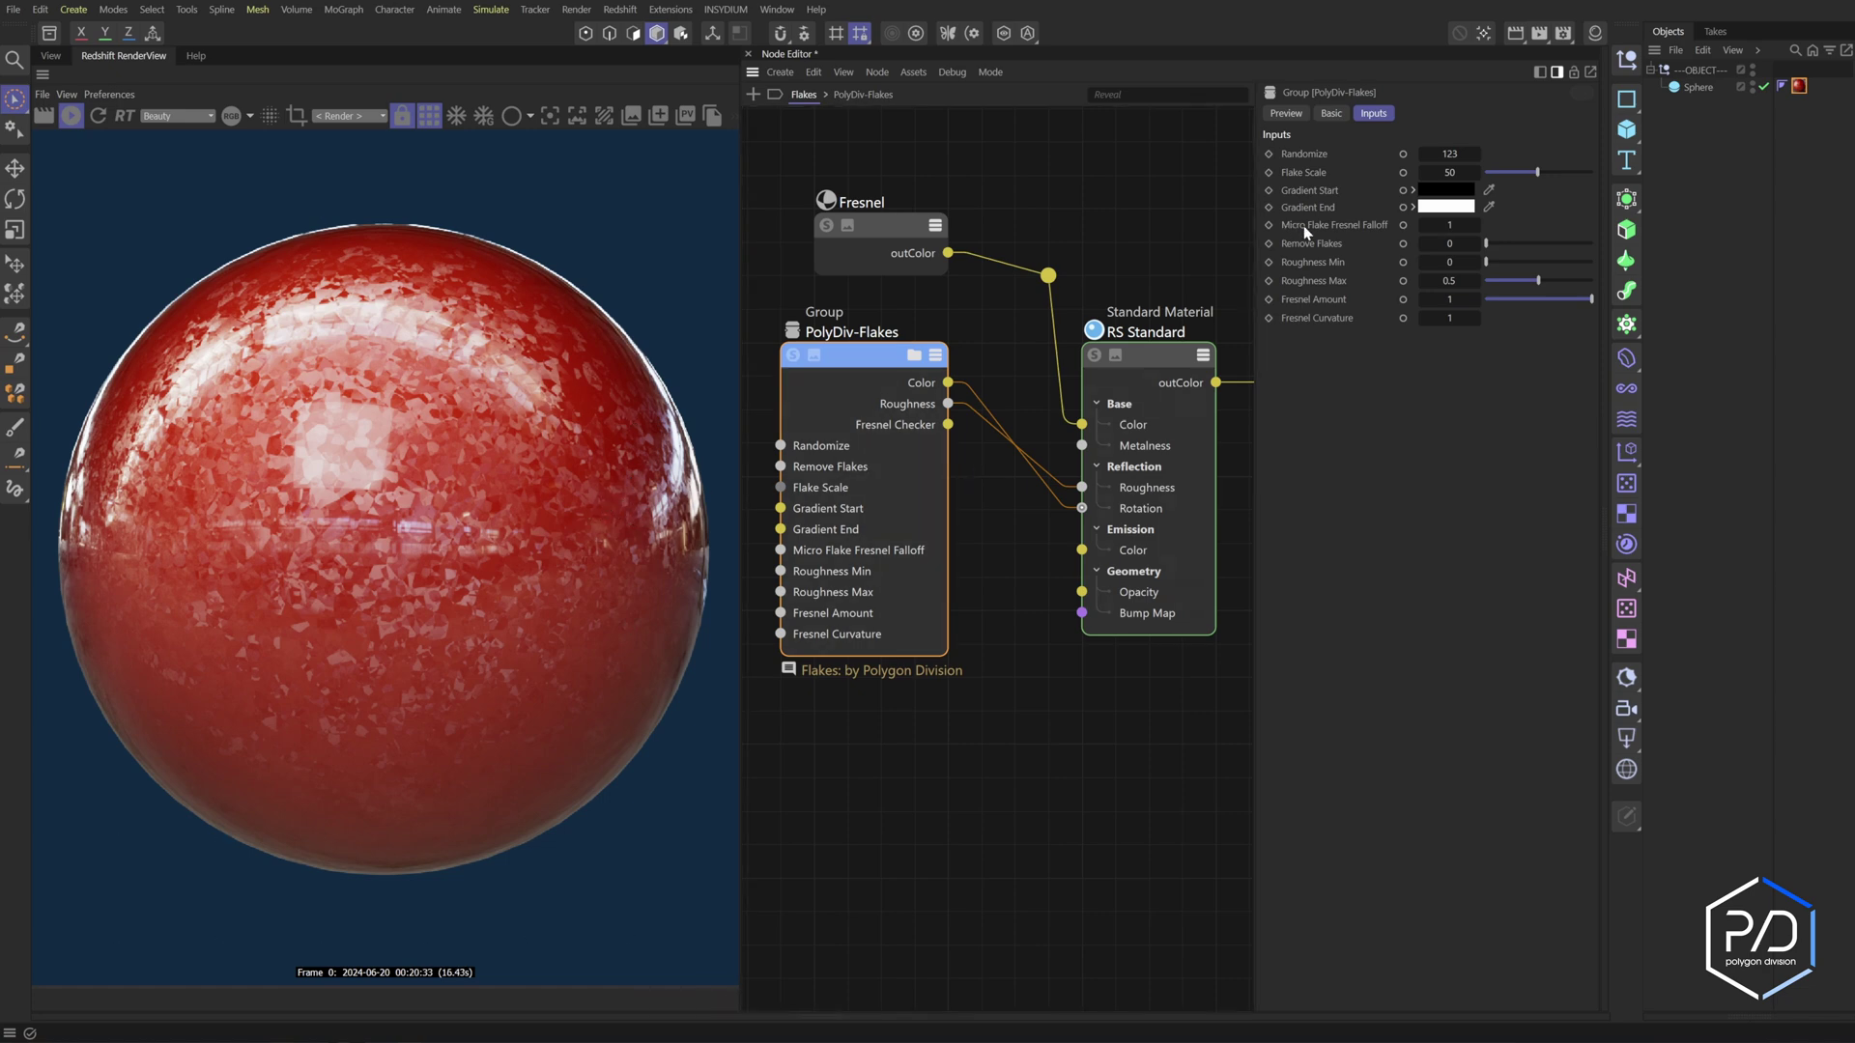
Switch to Cinema 4D, try Remove Flakes at 0.54 on the PolyDiv-Flakes group, restore it to 0, and set Fresnel Amount to 0
{"action": "left_click", "coordinate": [1543, 244]}
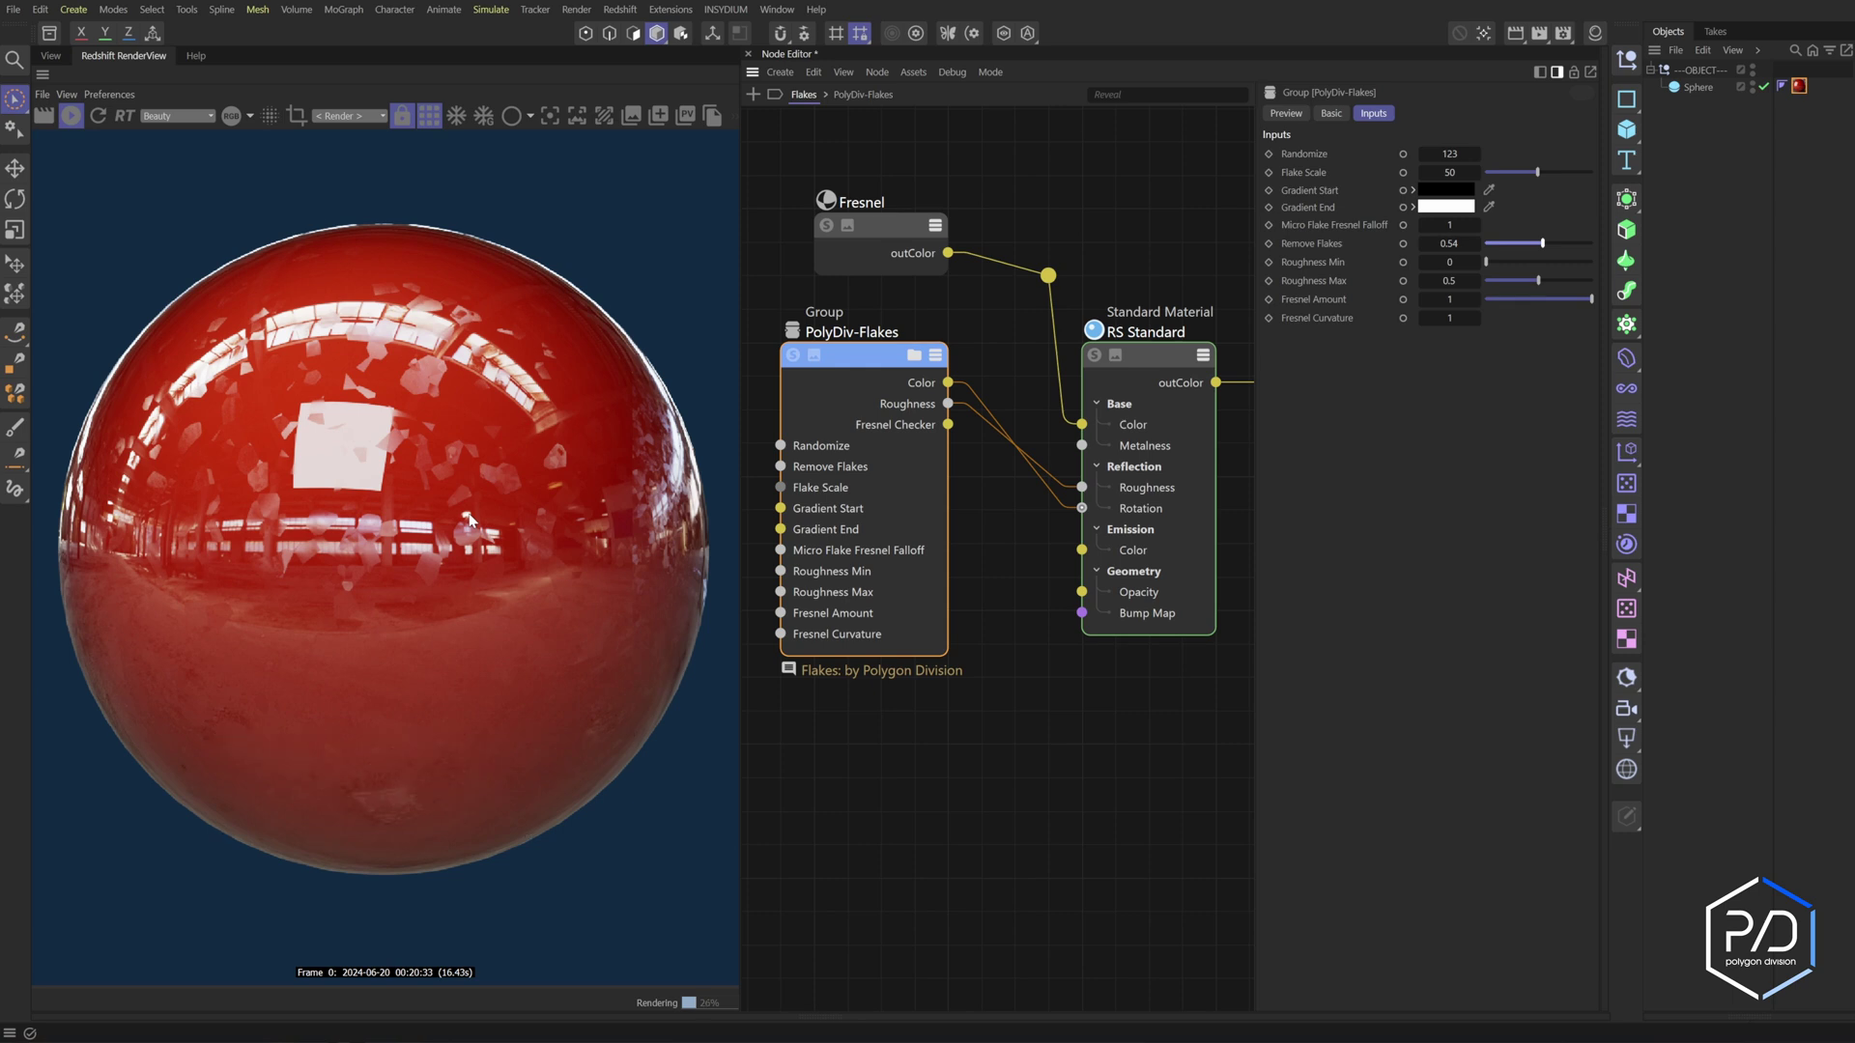
{"action": "left_click_drag", "start_coordinate": [1542, 244], "coordinate": [1501, 244]}
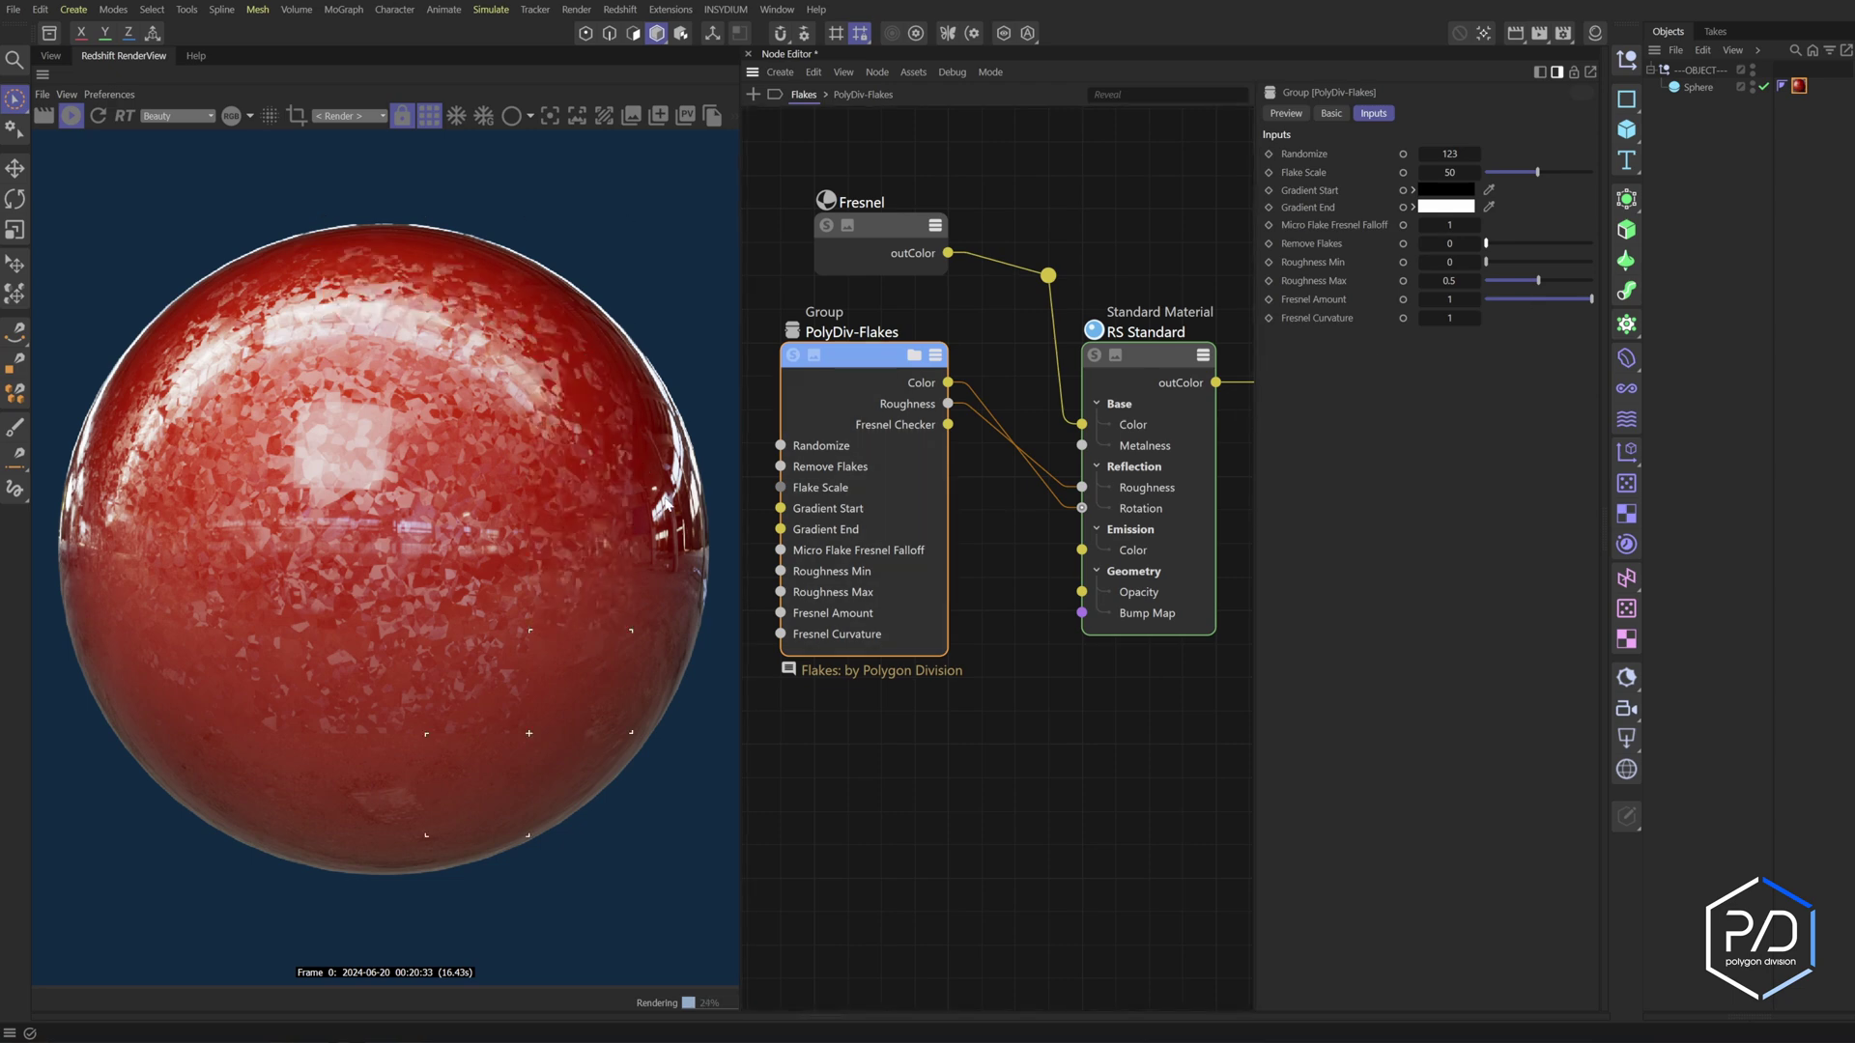
{"action": "left_click_drag", "start_coordinate": [1495, 302], "coordinate": [1486, 305]}
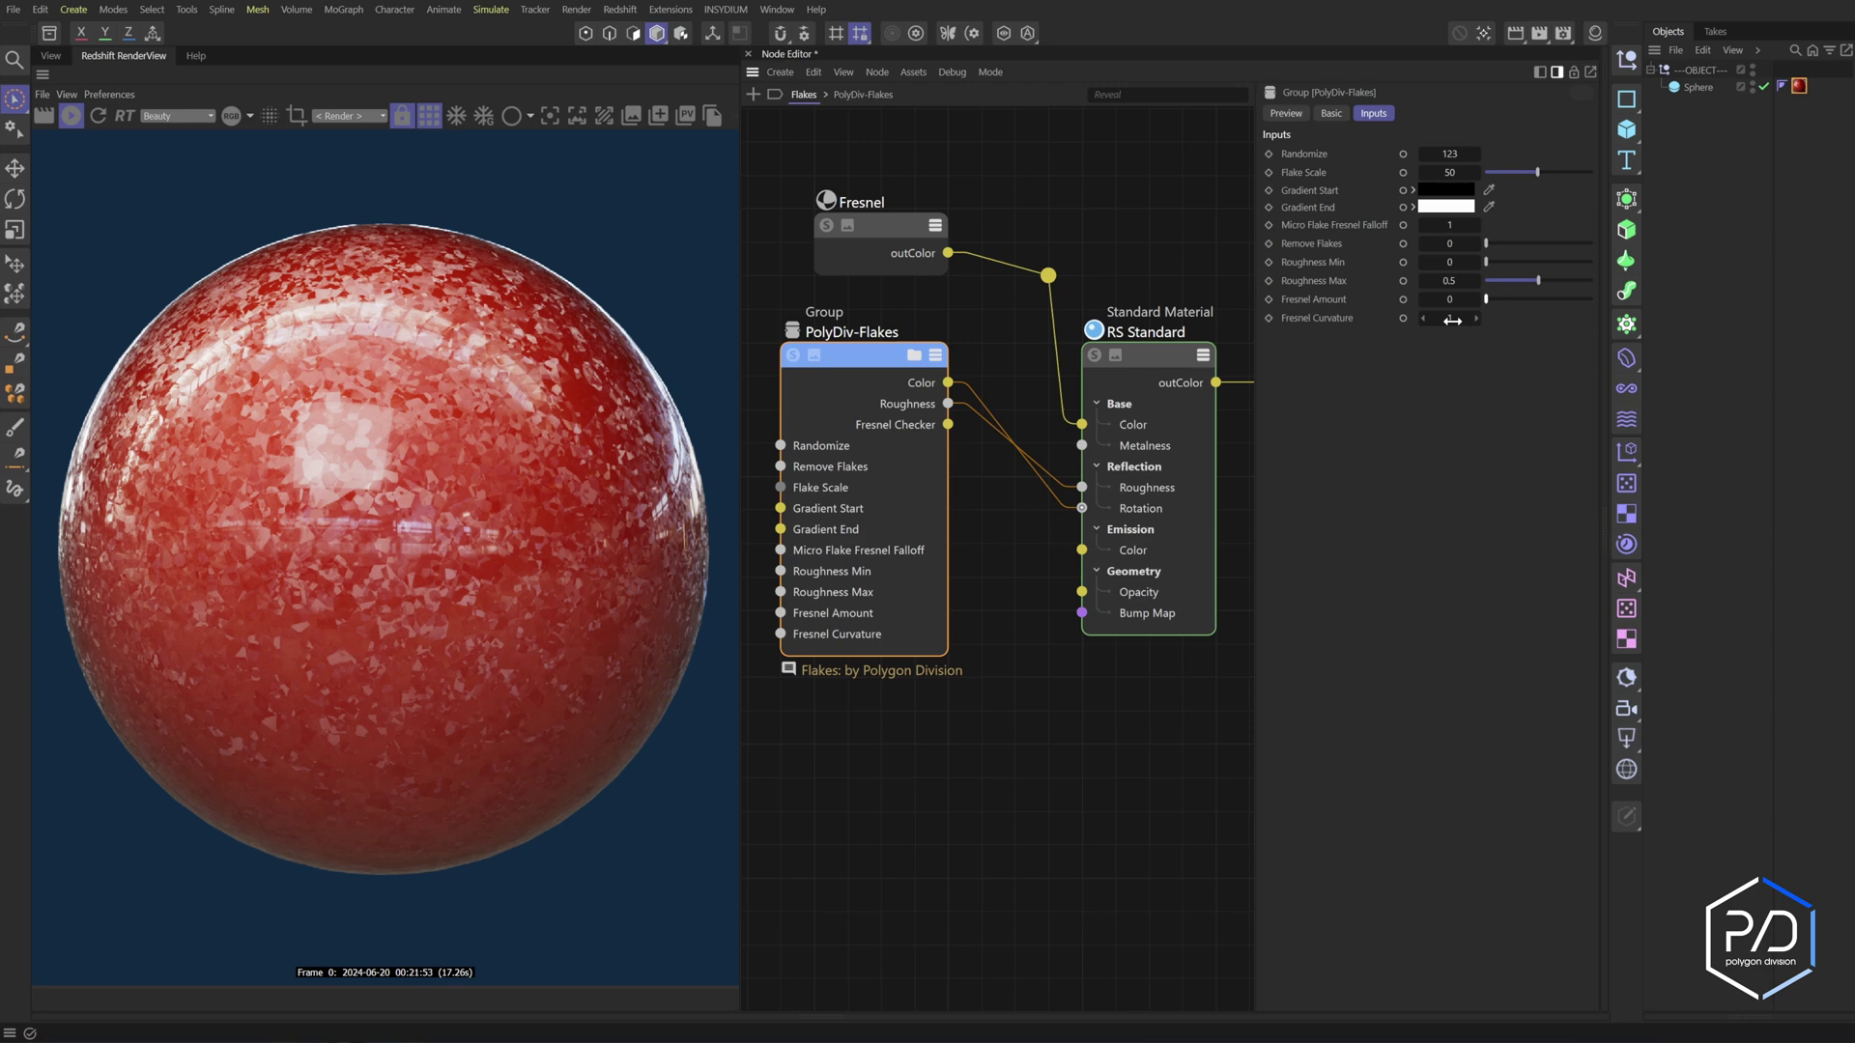
{"action": "double_click", "coordinate": [882, 363]}
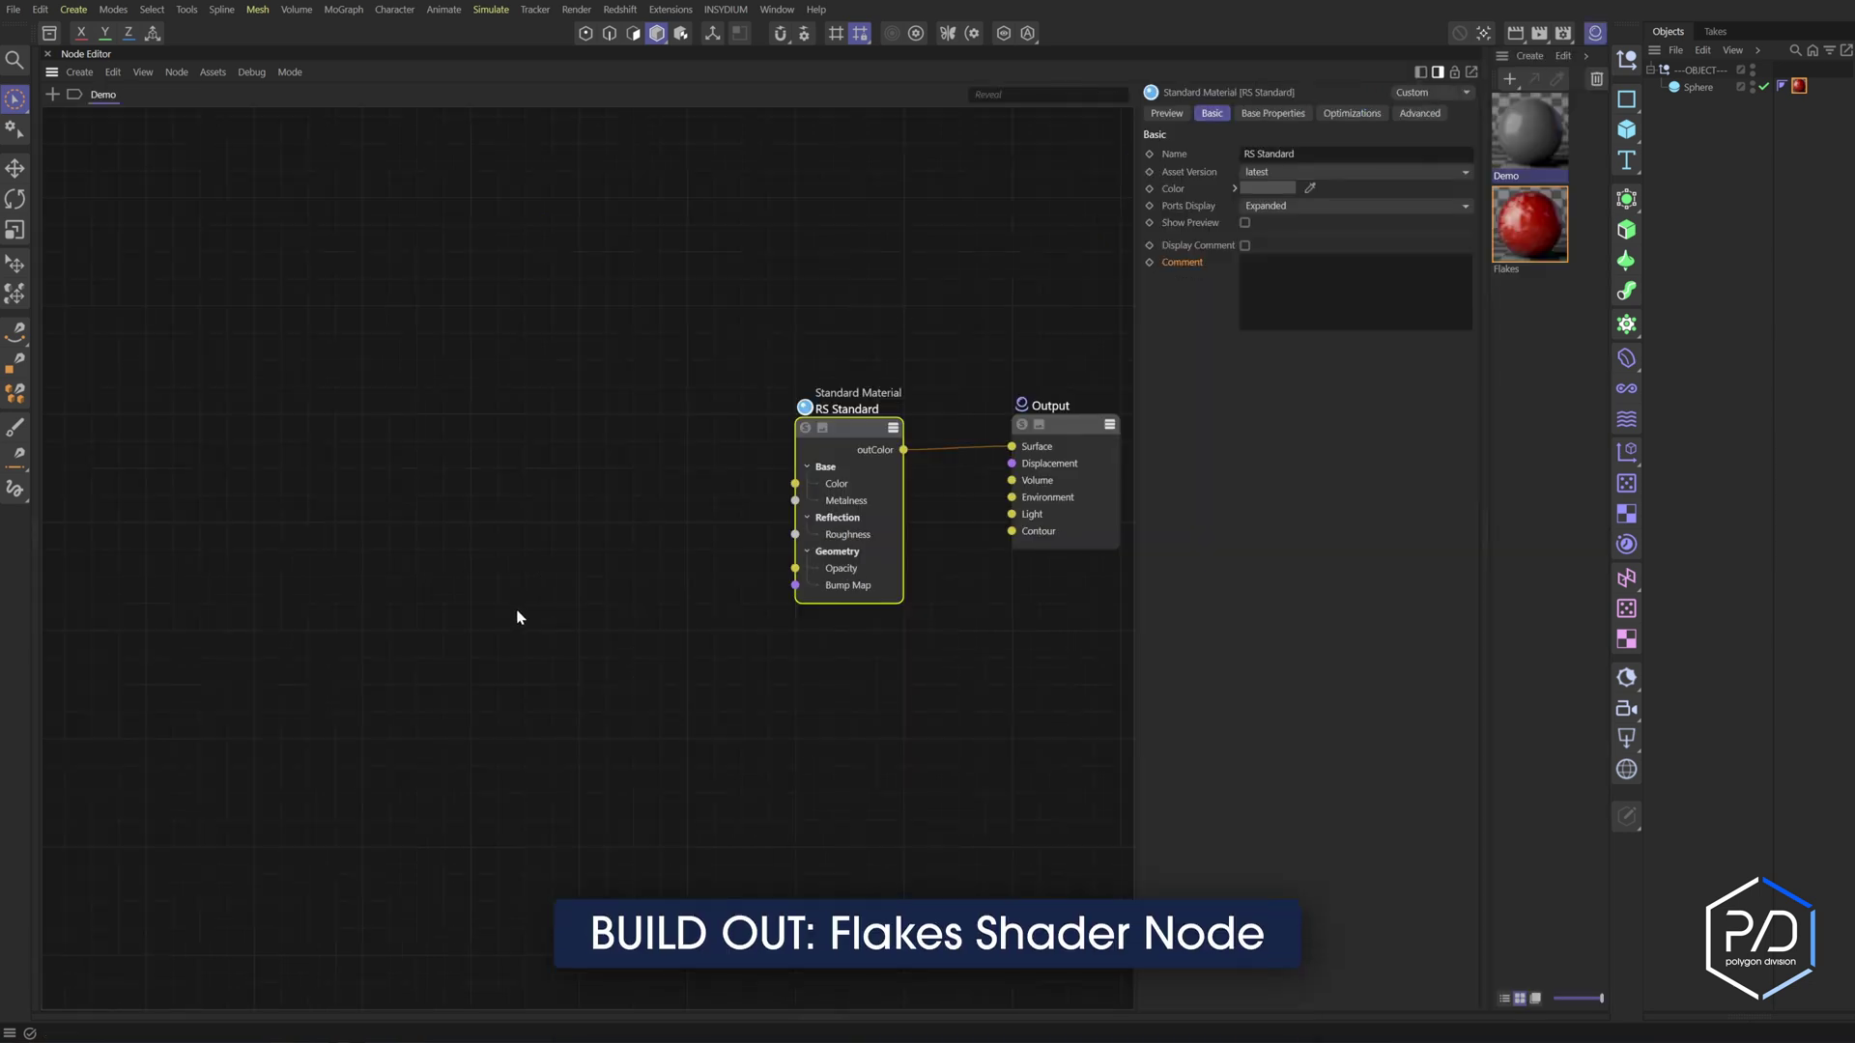
Add a Maxon Noise node of type Cell voronoi to the Demo material, named Base Flake with its preview hidden
{"action": "double_click", "coordinate": [522, 517]}
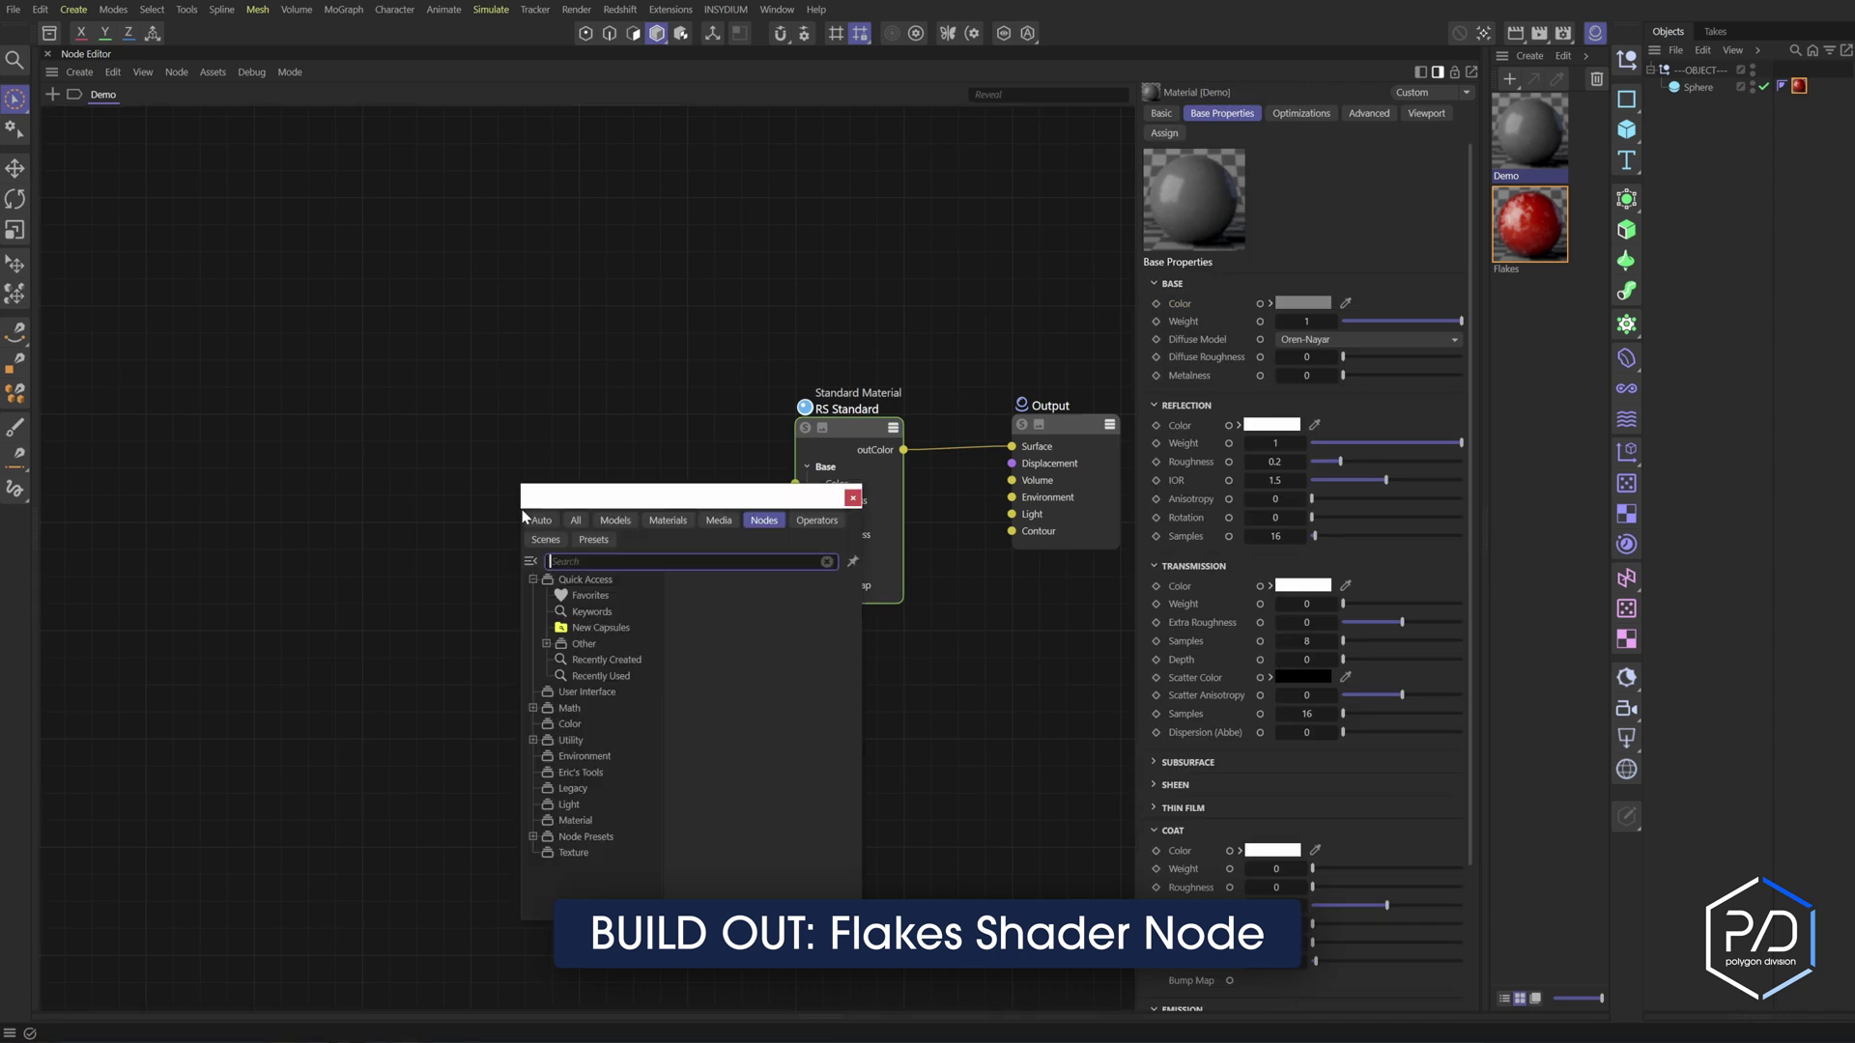
{"action": "type", "text": "maxon"}
{"action": "key", "text": "Return"}
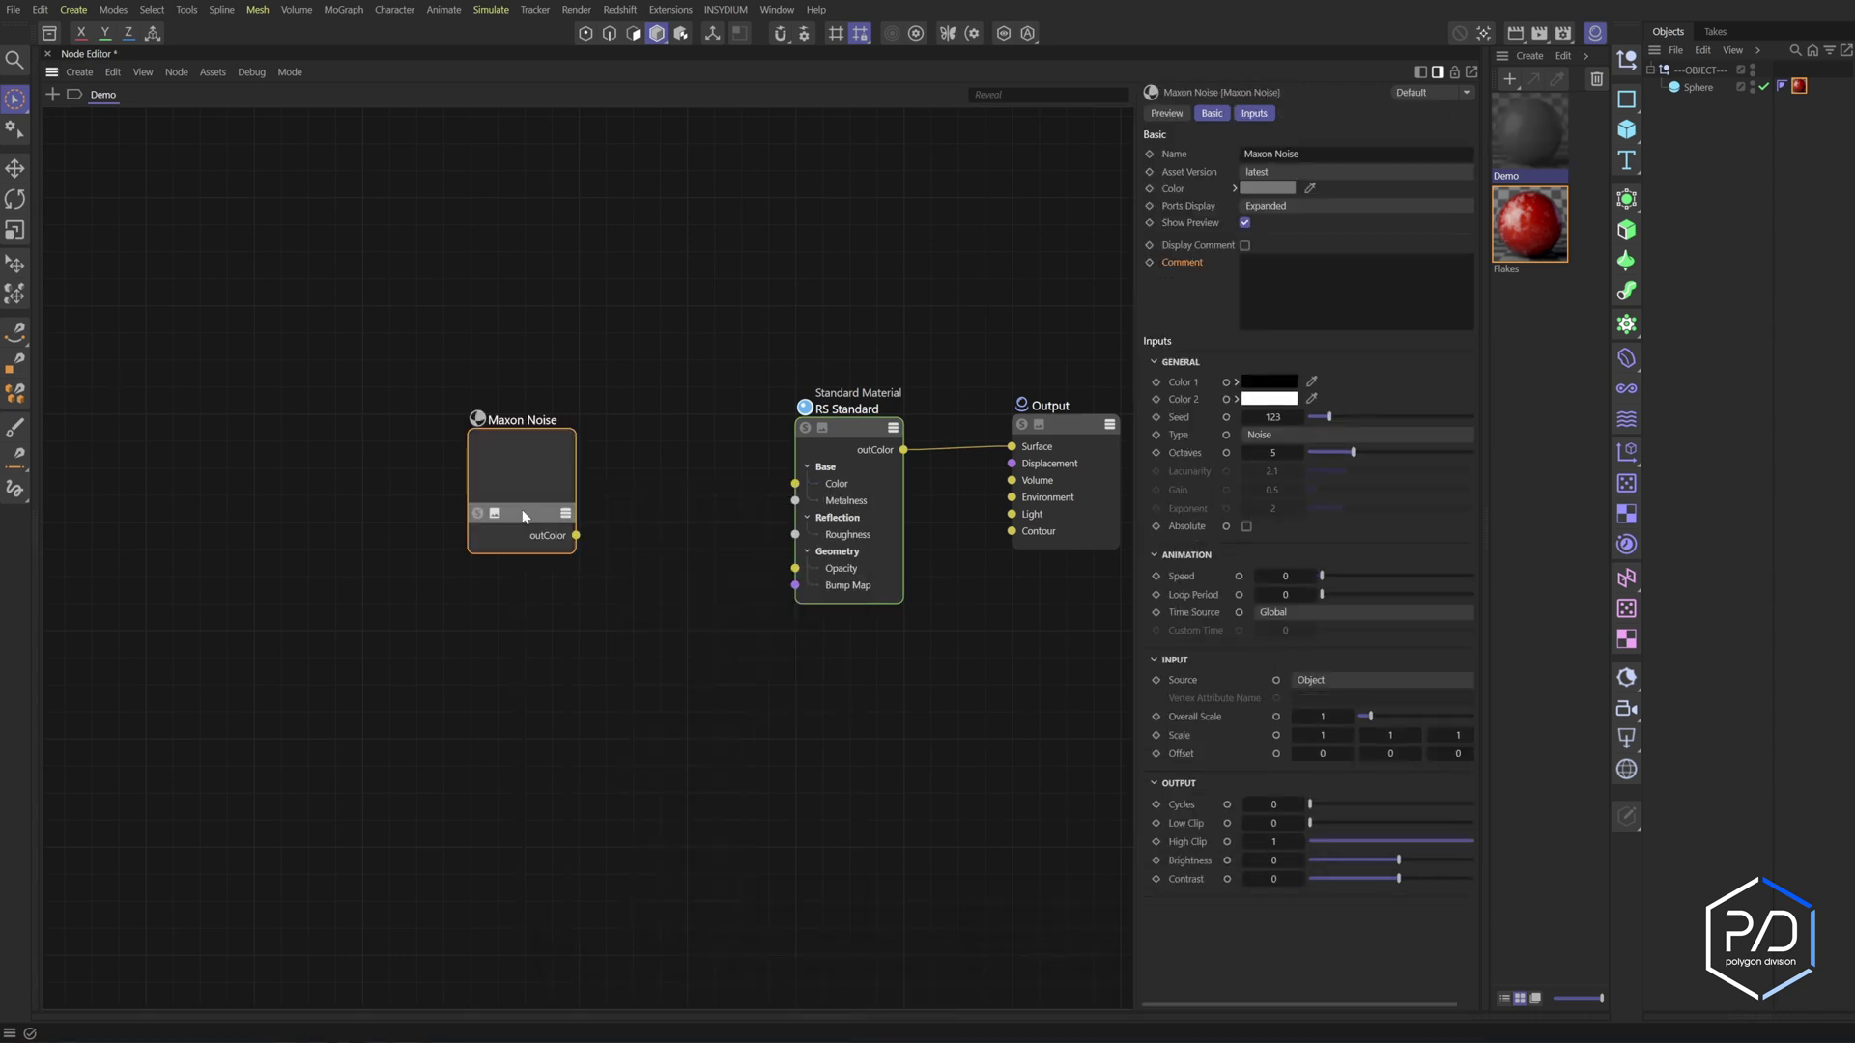
{"action": "key", "text": "p"}
{"action": "double_click", "coordinate": [531, 409]}
{"action": "type", "text": "Base Flake"}
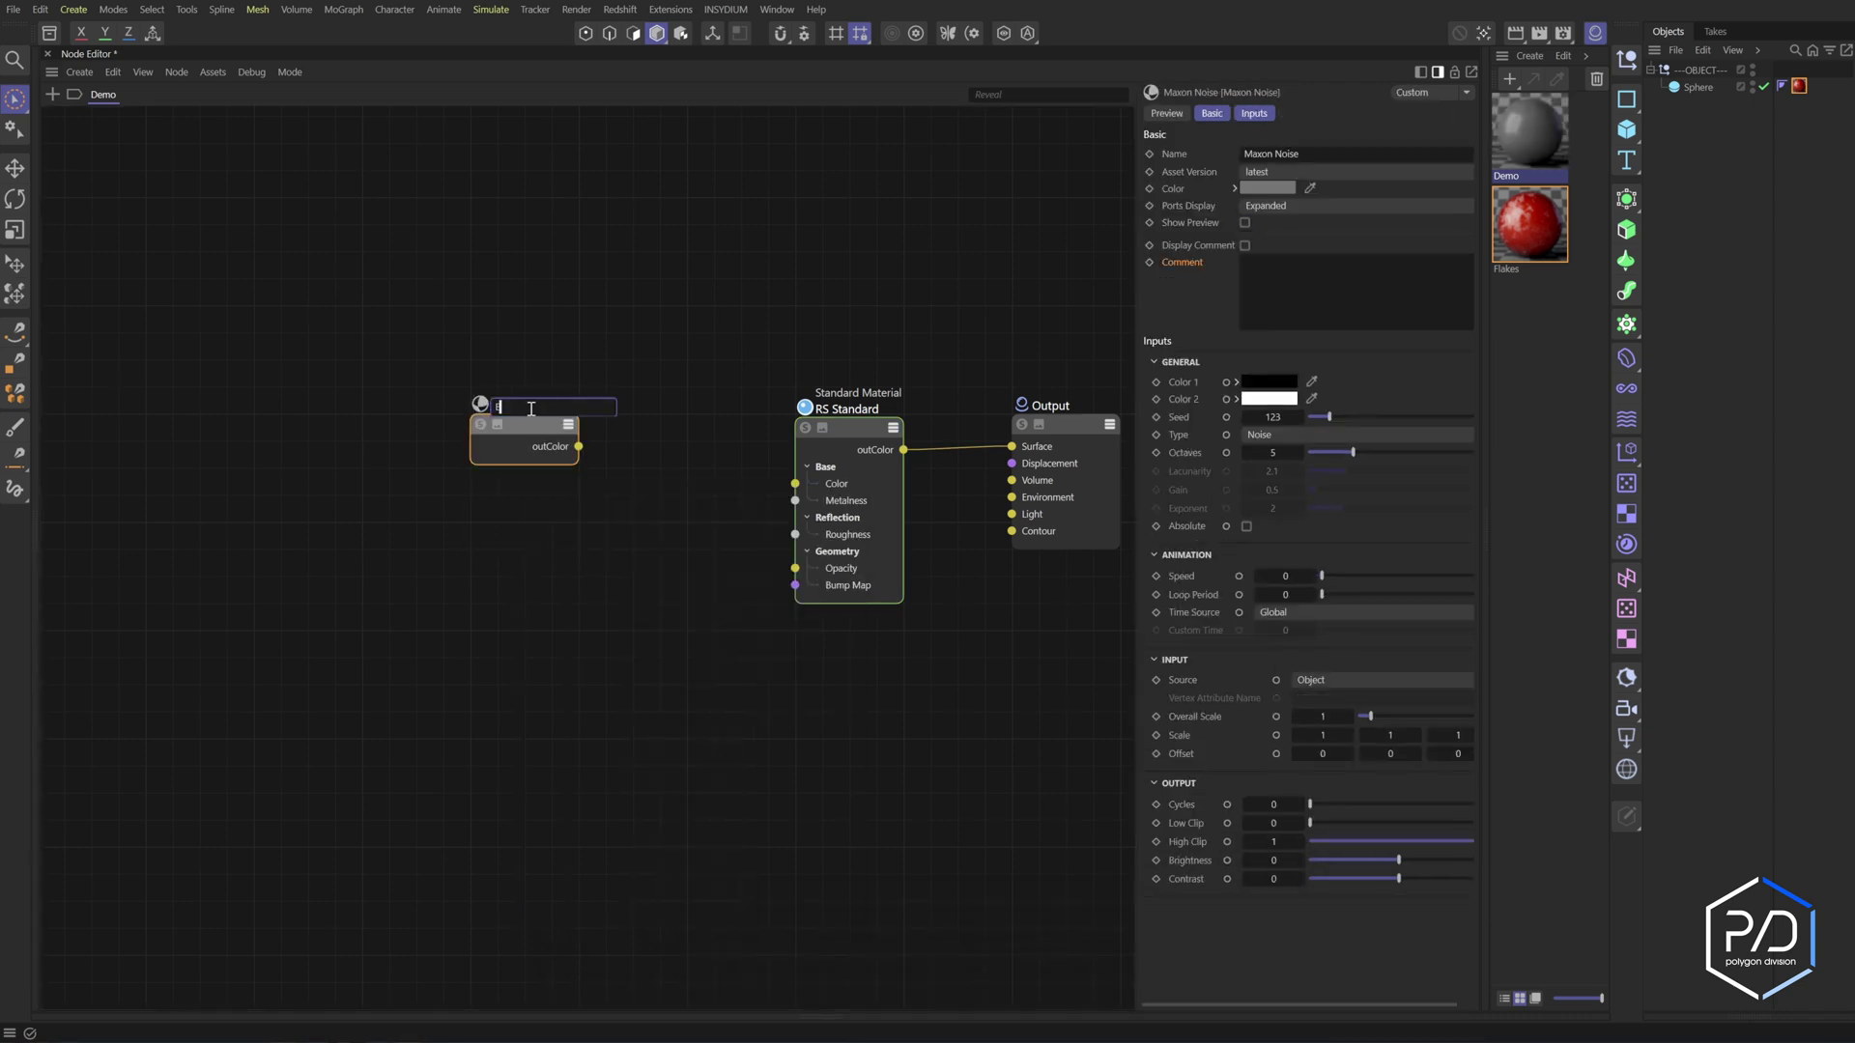
{"action": "key", "text": "Return"}
{"action": "left_click", "coordinate": [1245, 232]}
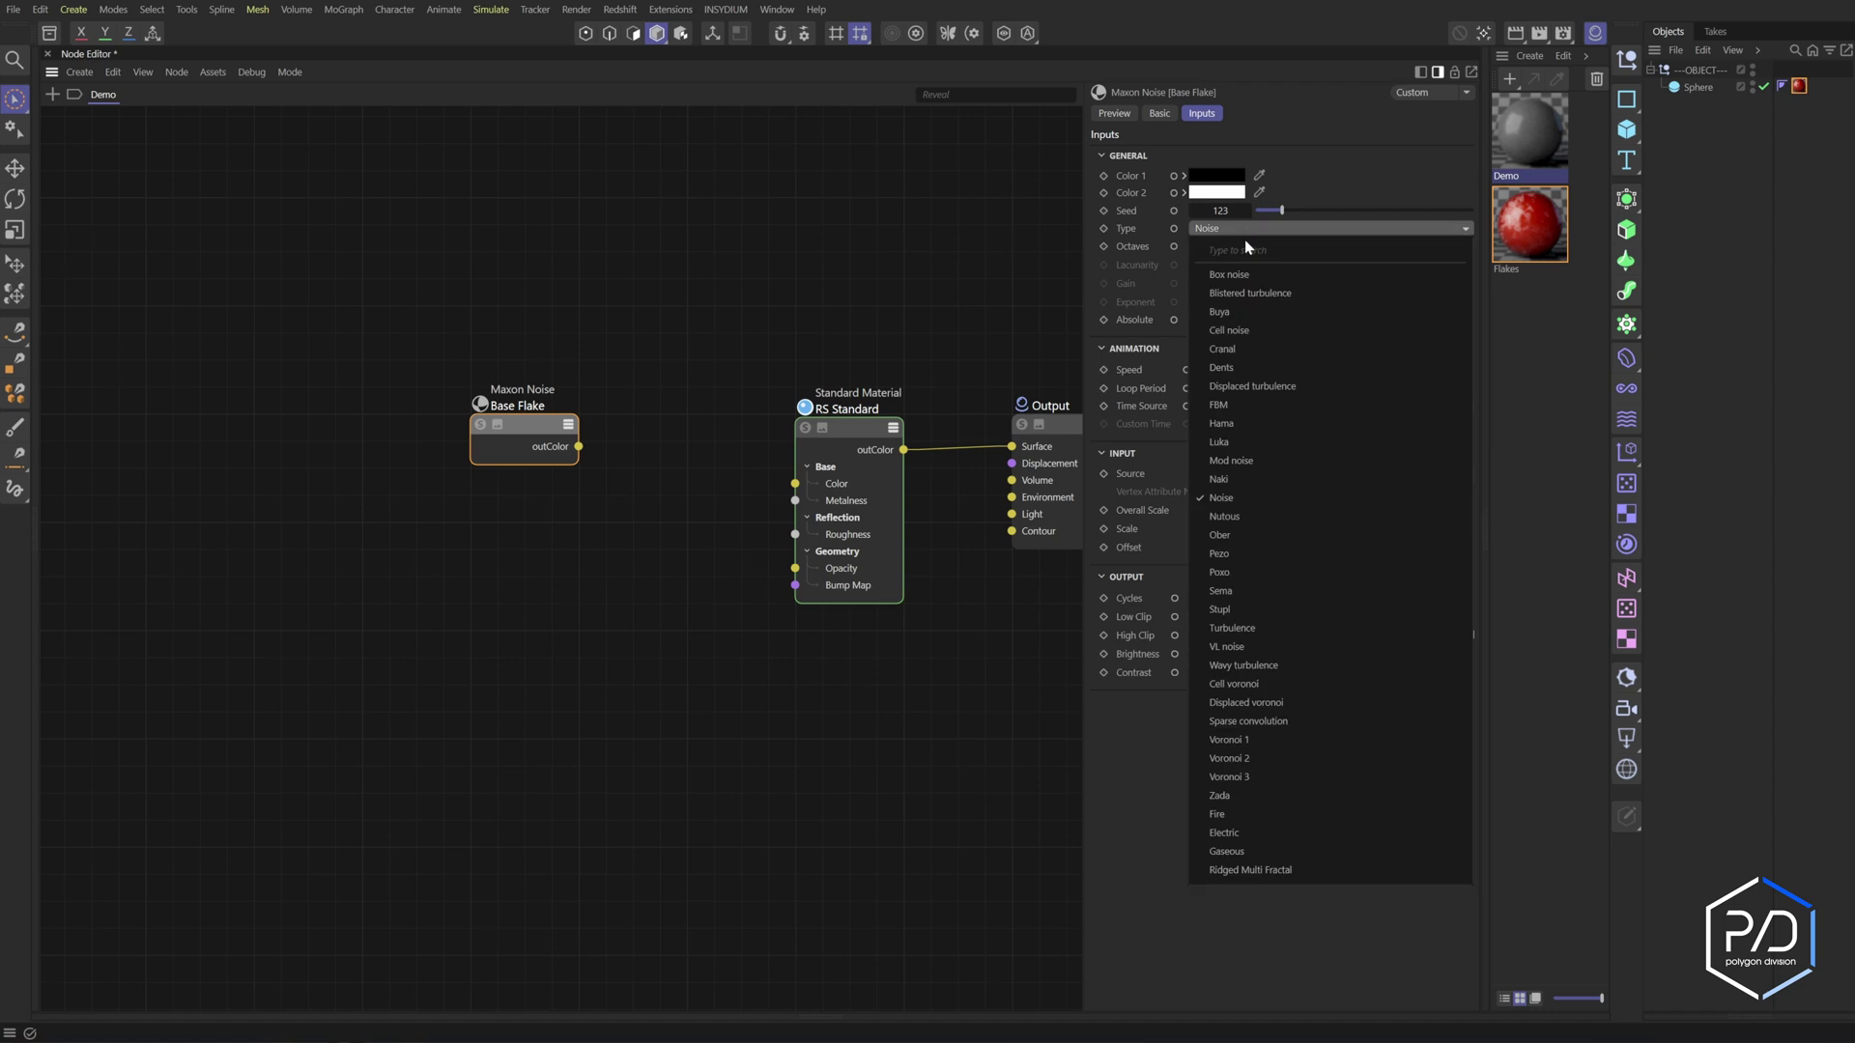
{"action": "left_click", "coordinate": [1235, 685]}
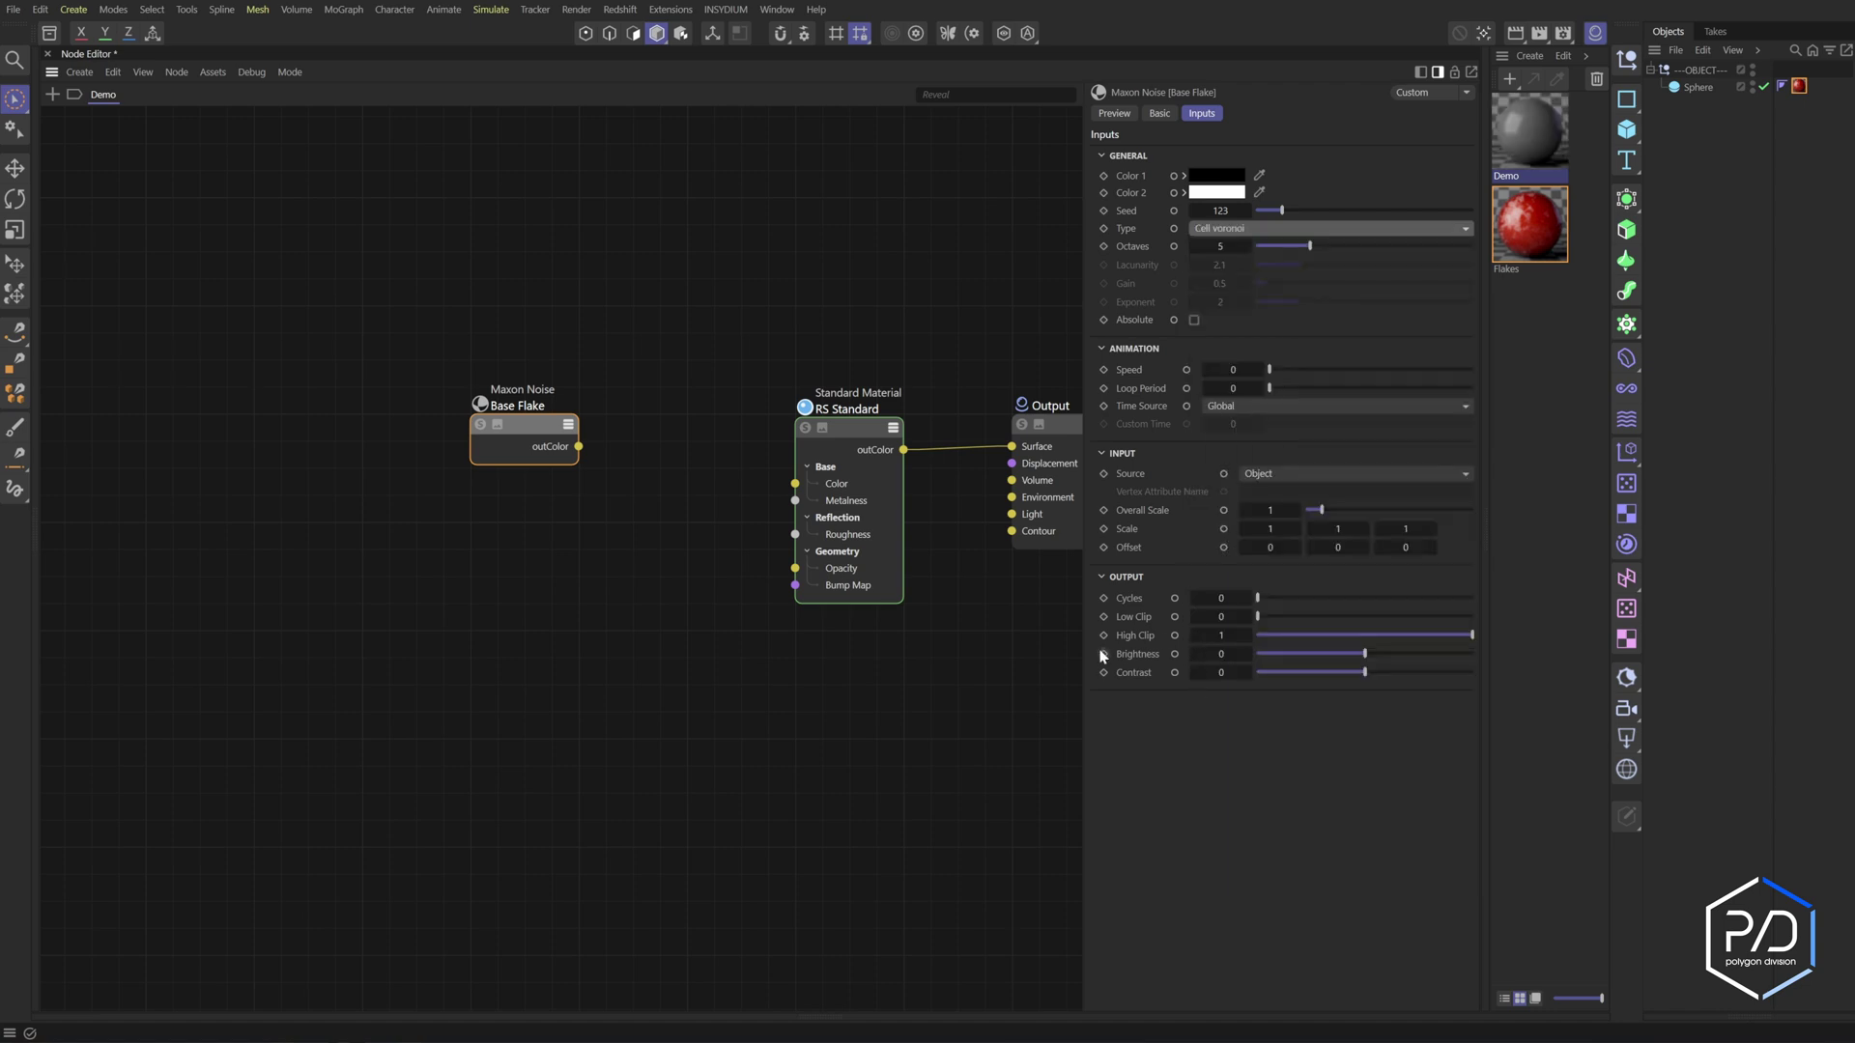
Set the RS Standard material's emission weight to 1 and connect Base Flake's outColor to its Emission Color
{"action": "left_click_drag", "start_coordinate": [580, 448], "coordinate": [790, 550]}
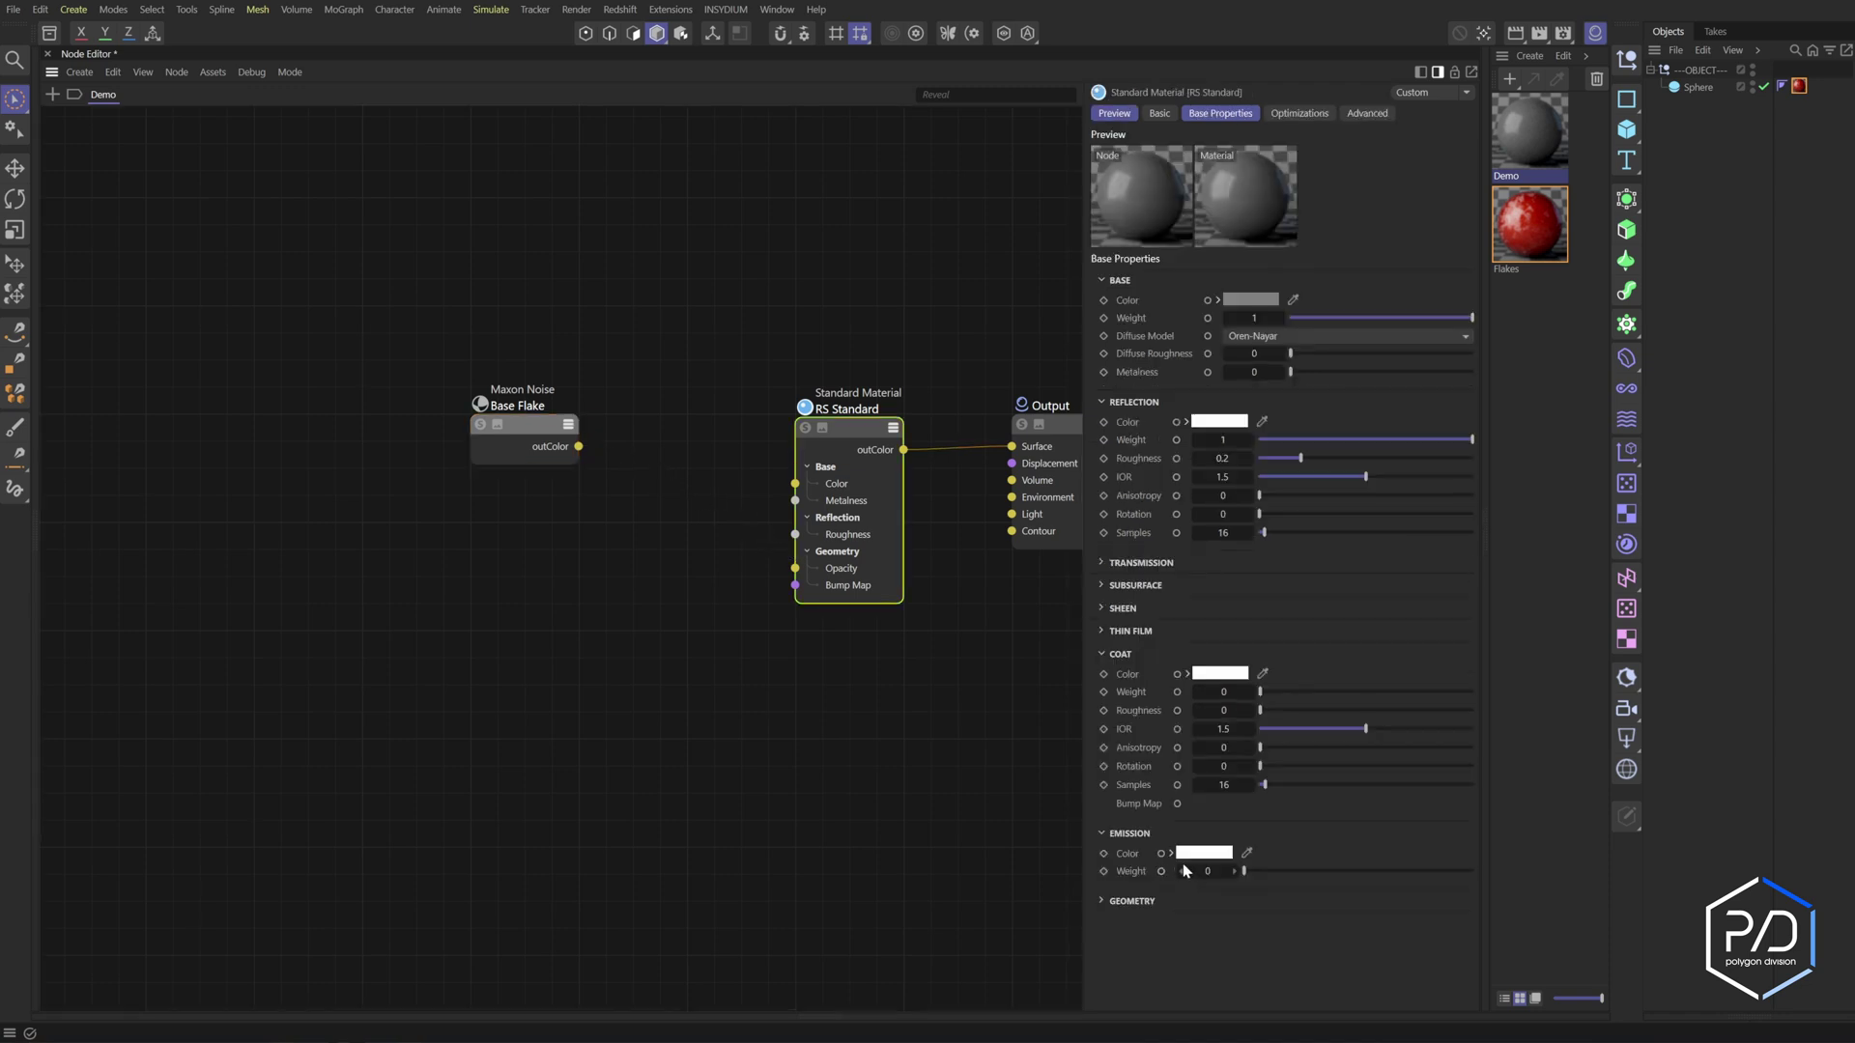
{"action": "left_click_drag", "start_coordinate": [1244, 872], "coordinate": [1323, 872]}
{"action": "double_click", "coordinate": [1206, 872]}
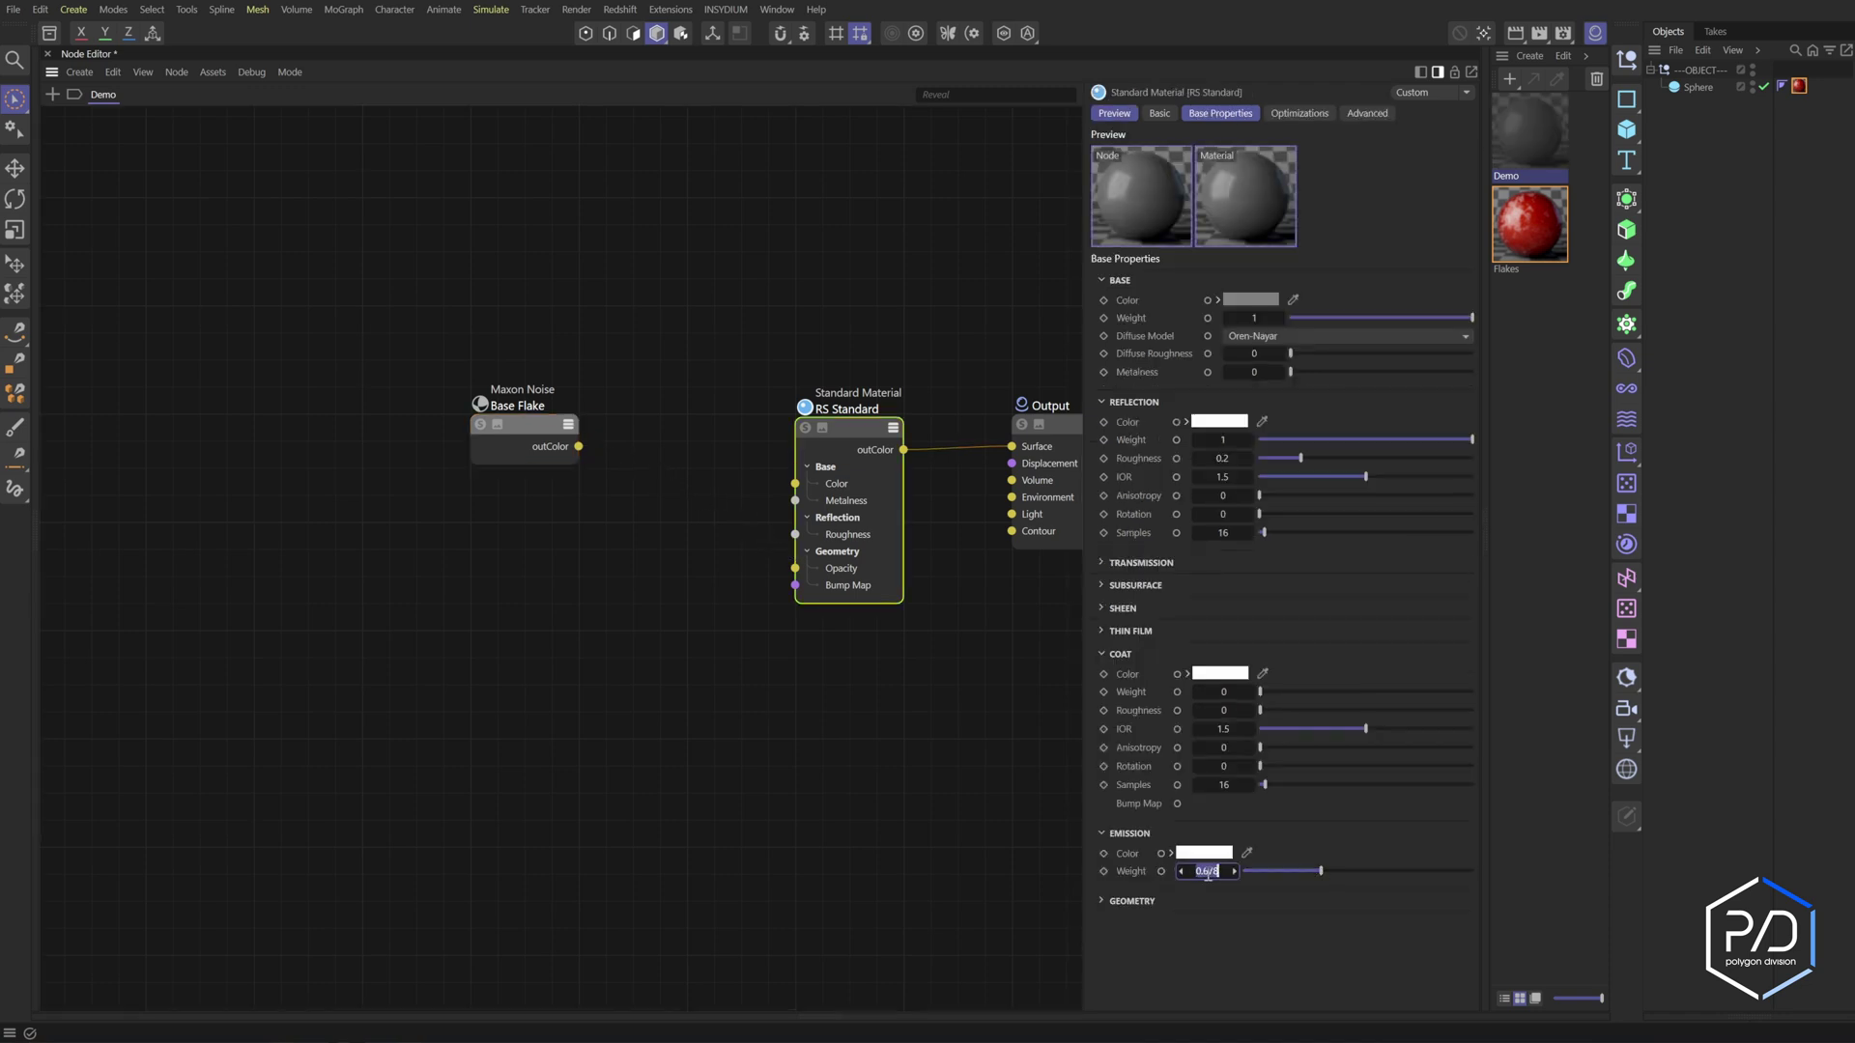
{"action": "type", "text": "1"}
{"action": "key", "text": "Return"}
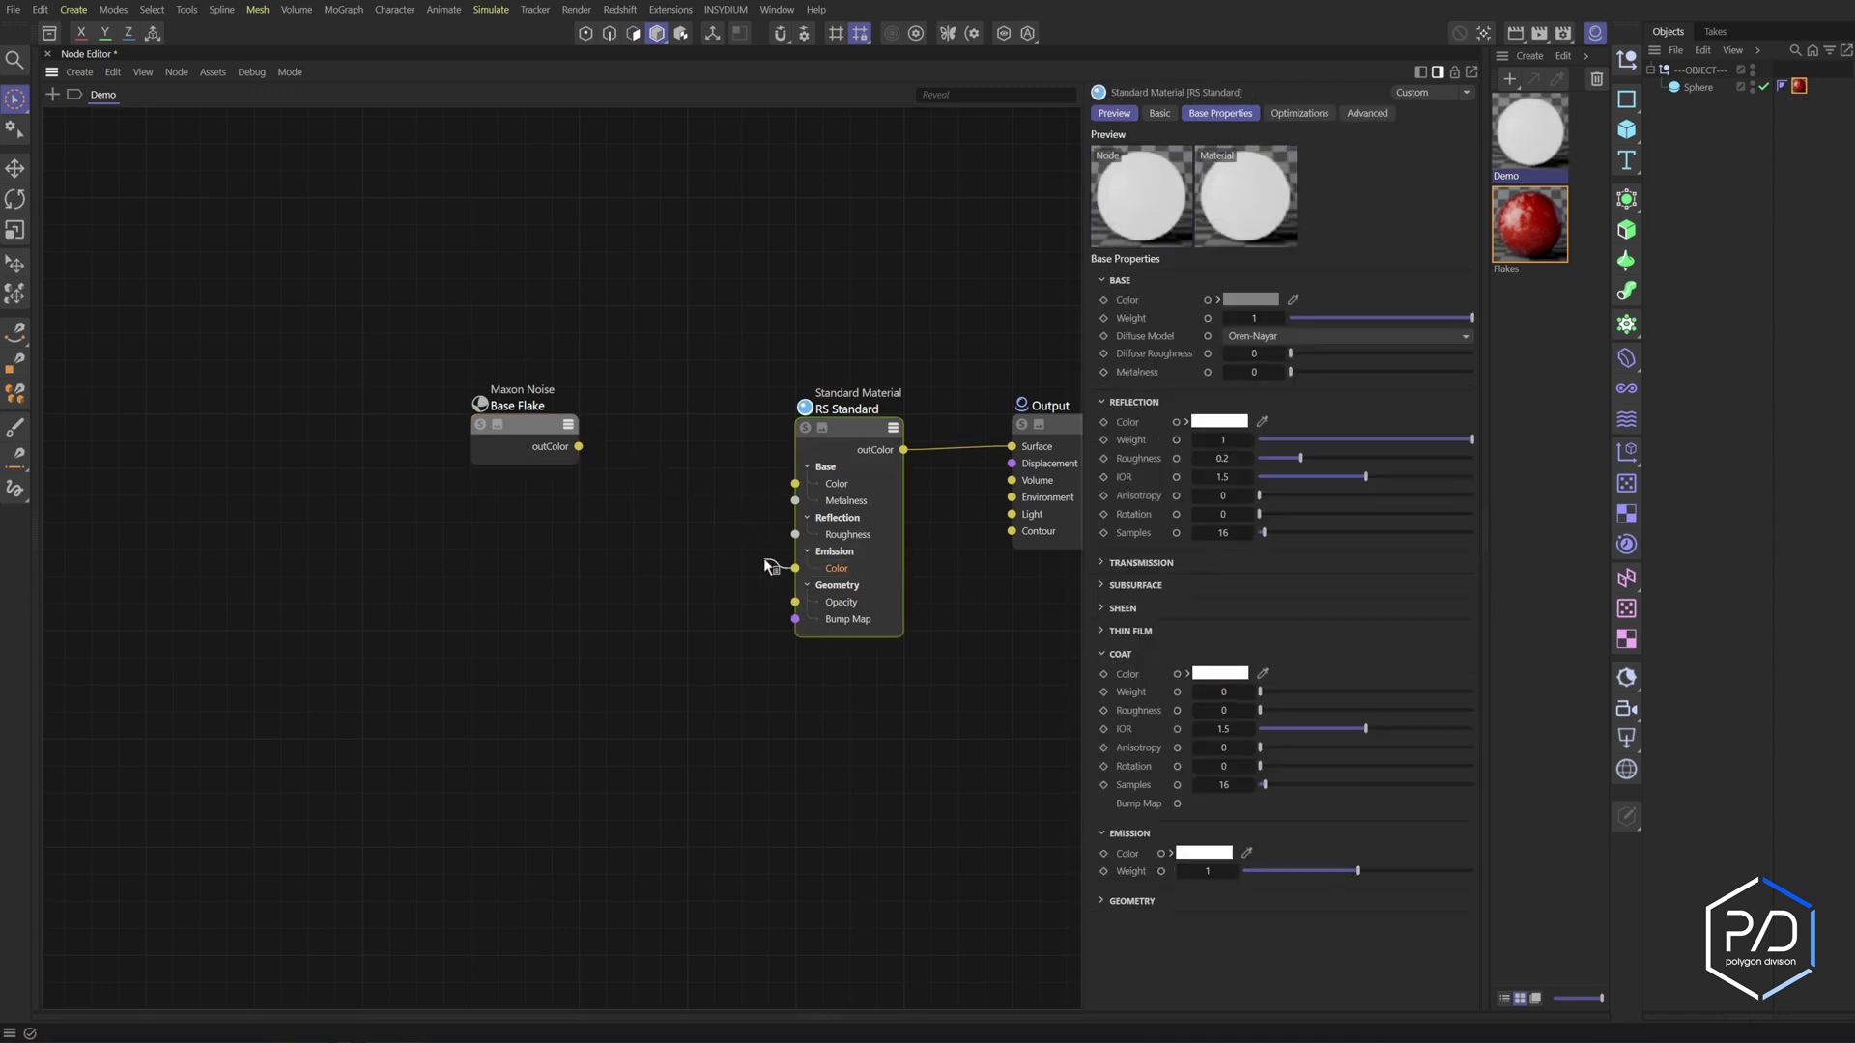
{"action": "left_click_drag", "start_coordinate": [770, 565], "coordinate": [794, 568]}
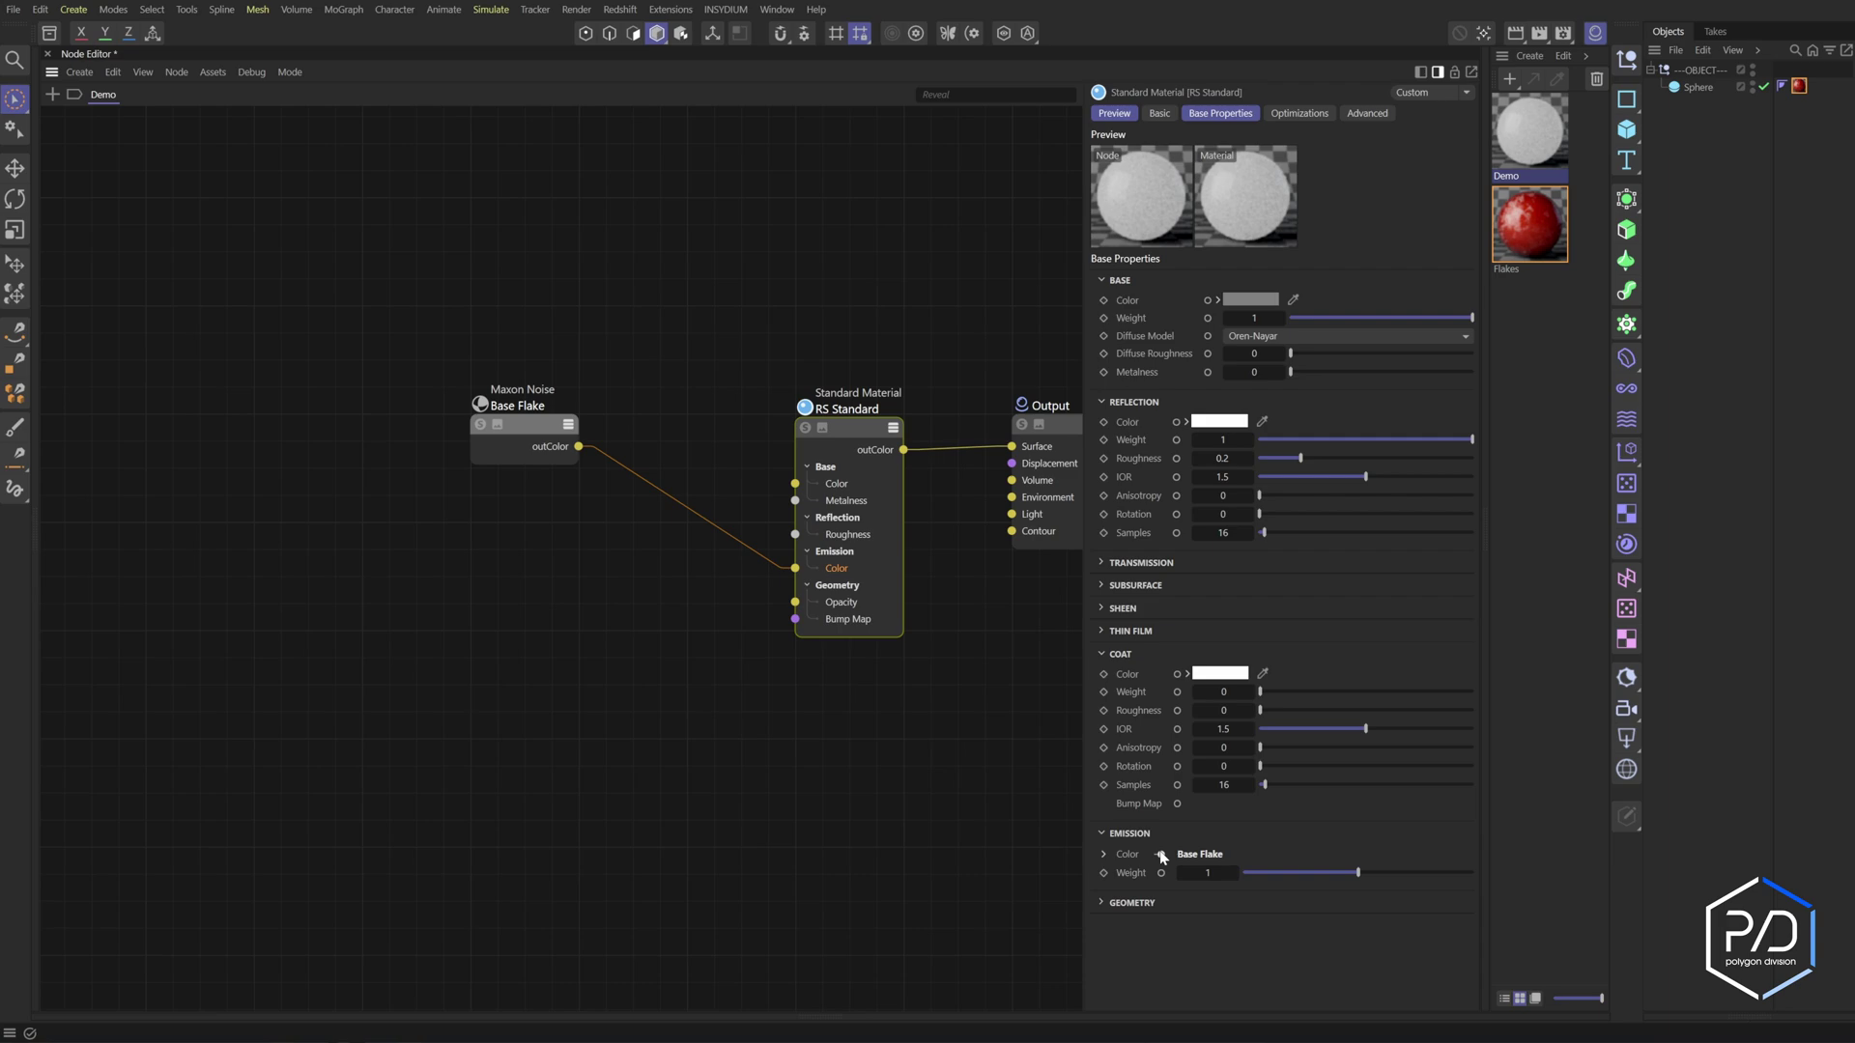
Assign the Demo material to the Sphere in place of Flakes and switch the render view from bucket to progressive rendering
{"action": "left_click", "coordinate": [555, 460]}
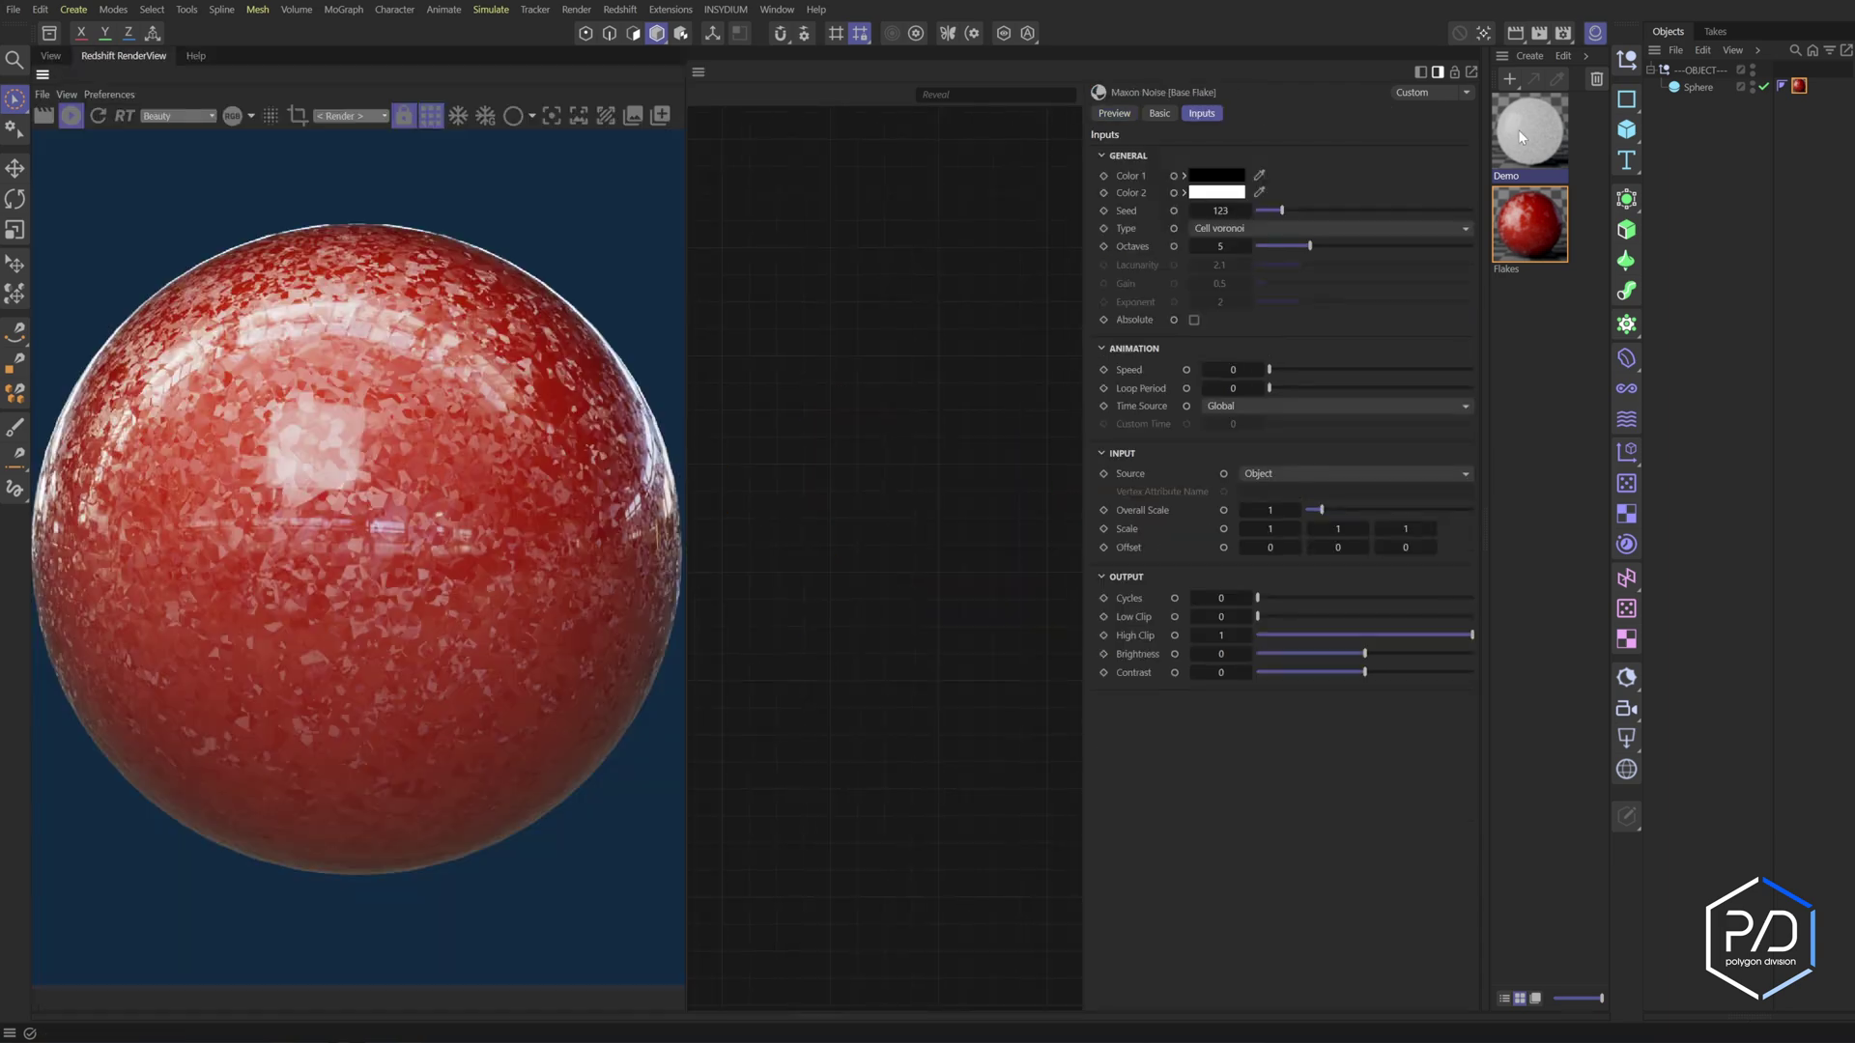
{"action": "left_click_drag", "start_coordinate": [1516, 129], "coordinate": [1798, 85]}
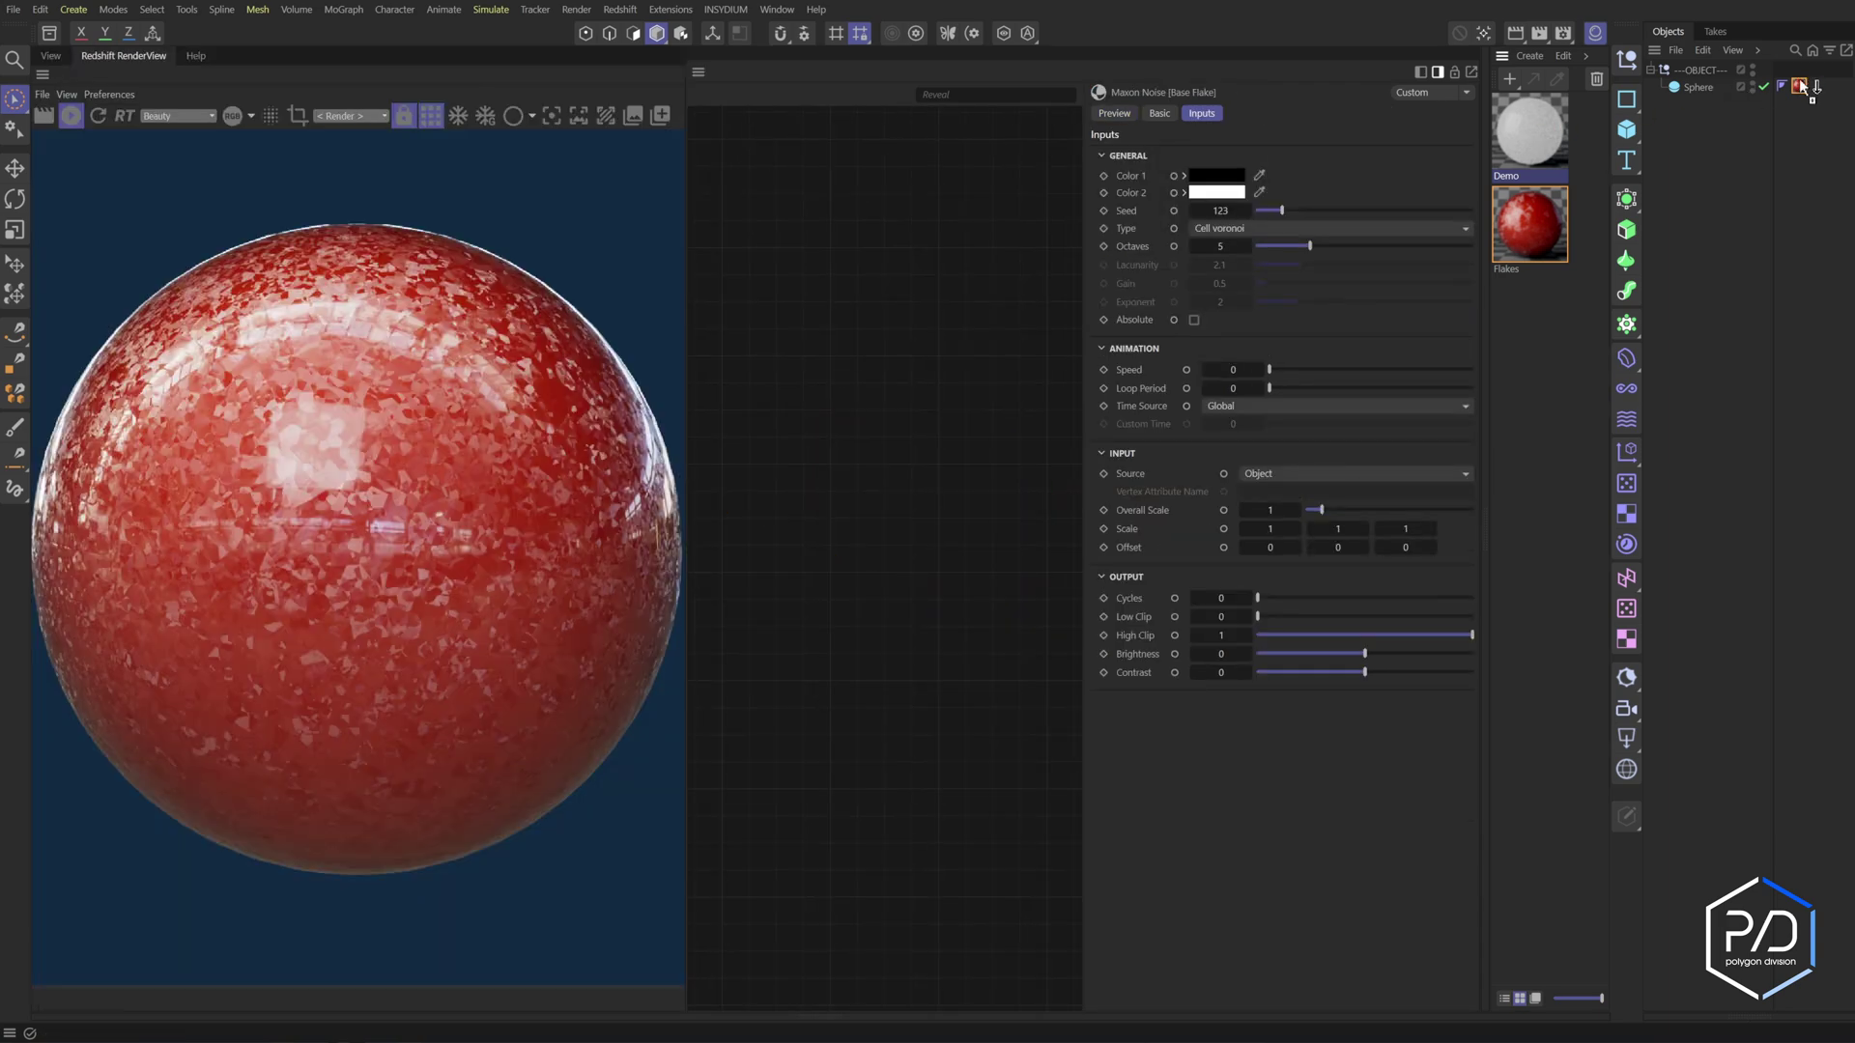
{"action": "left_click", "coordinate": [429, 116]}
Set the Base Flake noise's Overall Scale to 50
{"action": "left_click_drag", "start_coordinate": [1320, 510], "coordinate": [1488, 534]}
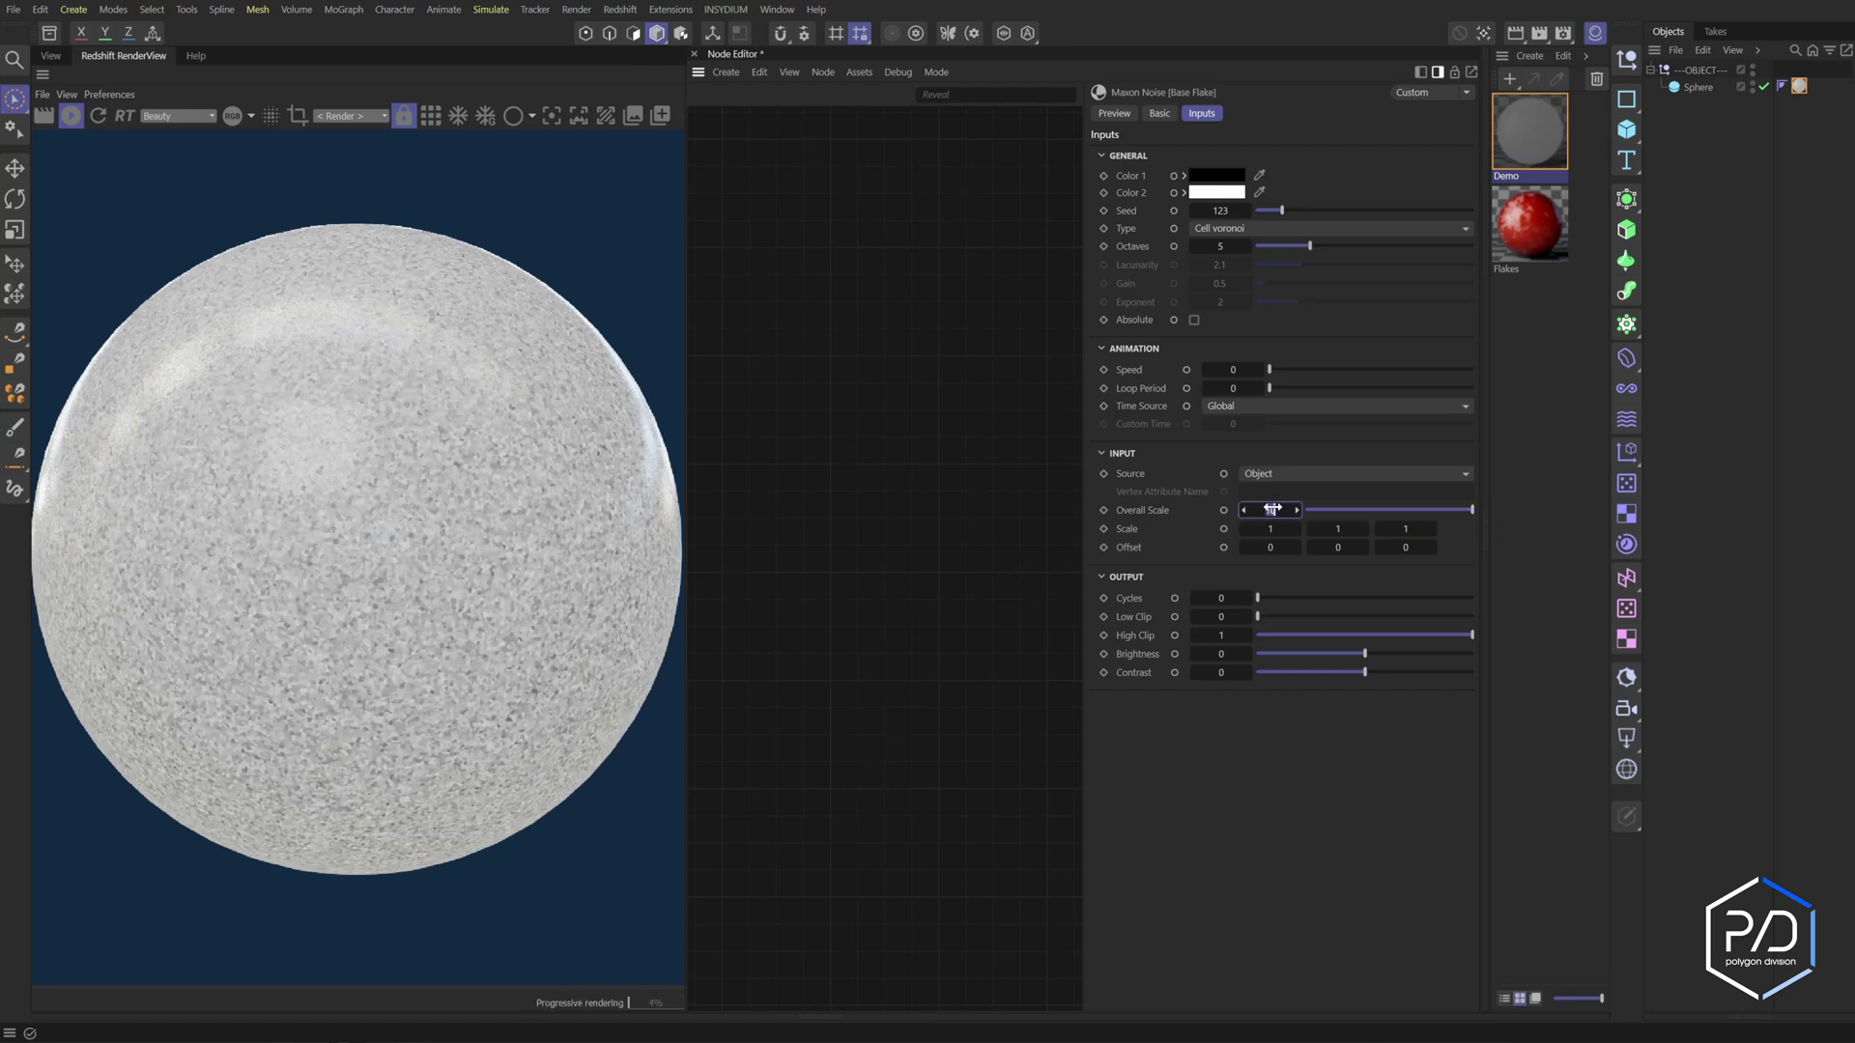
{"action": "key", "text": "Return"}
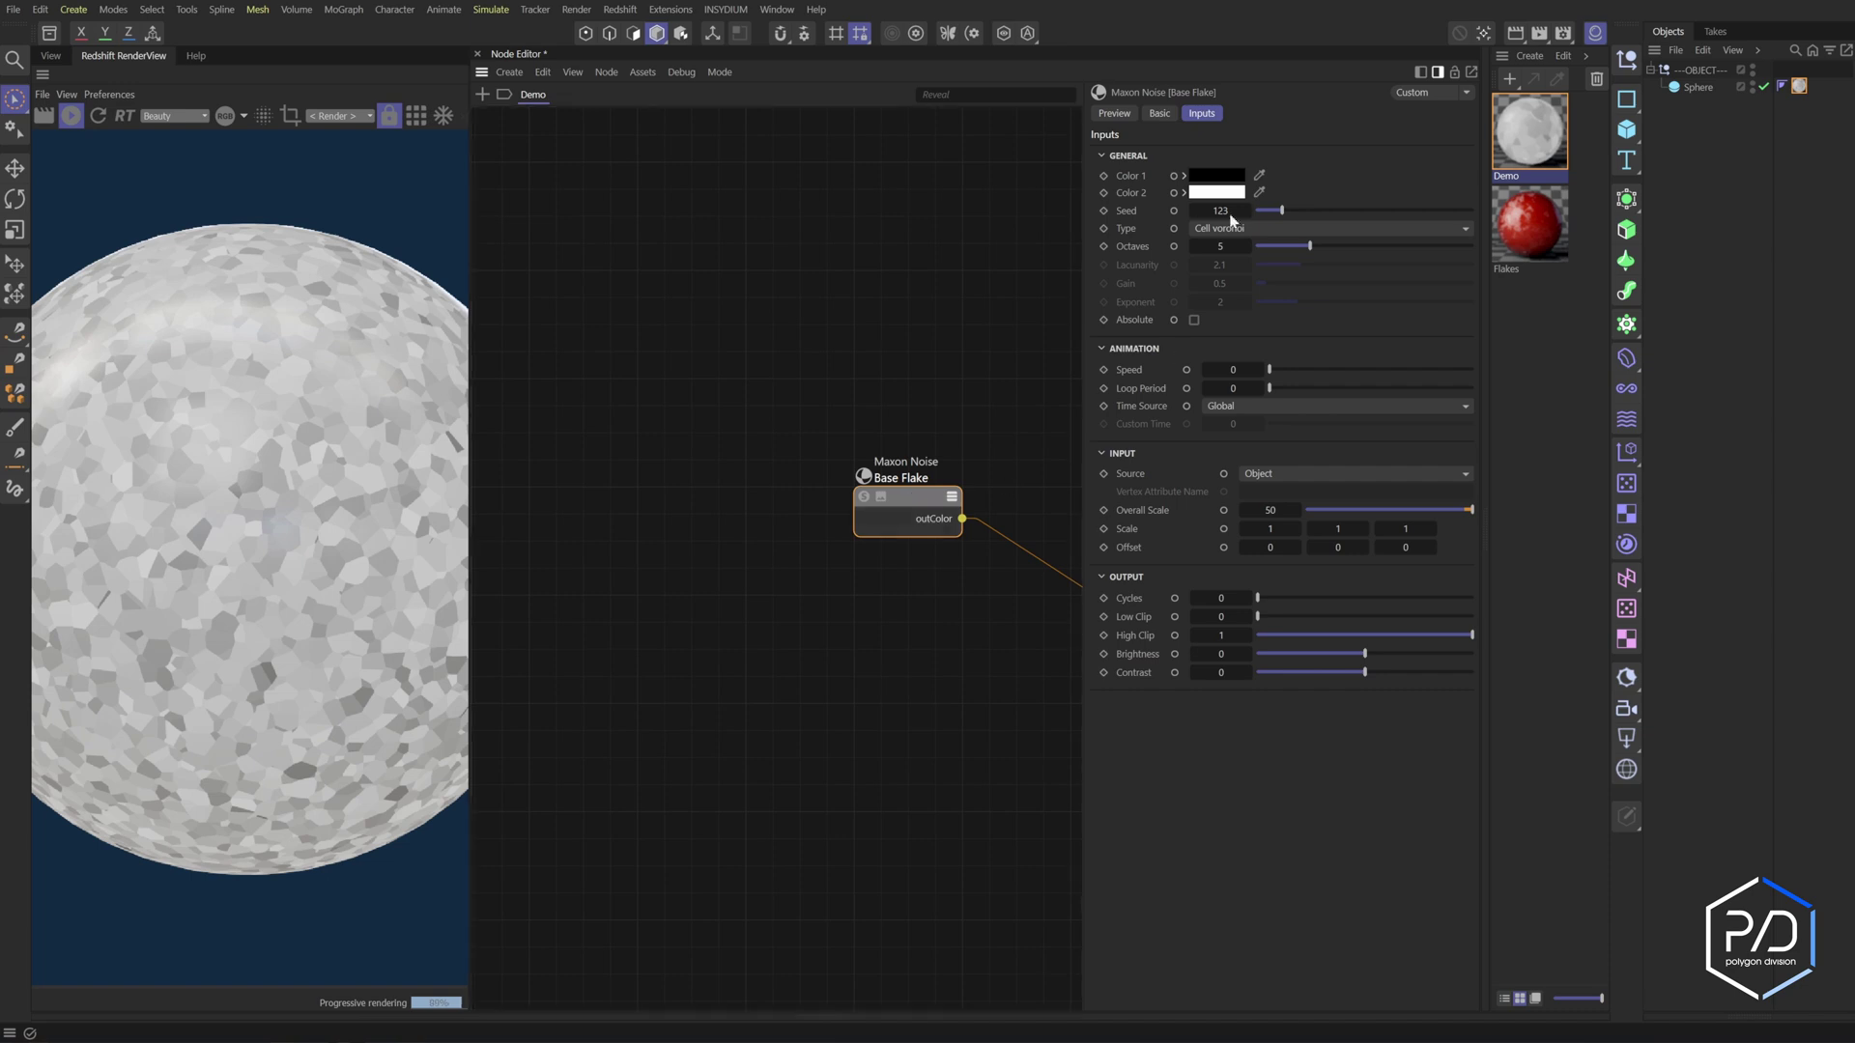
Expose Base Flake's Color 1 and Color 2 inputs and connect the outColor of a duplicate of the node to Color 1
{"action": "left_click", "coordinate": [1173, 192]}
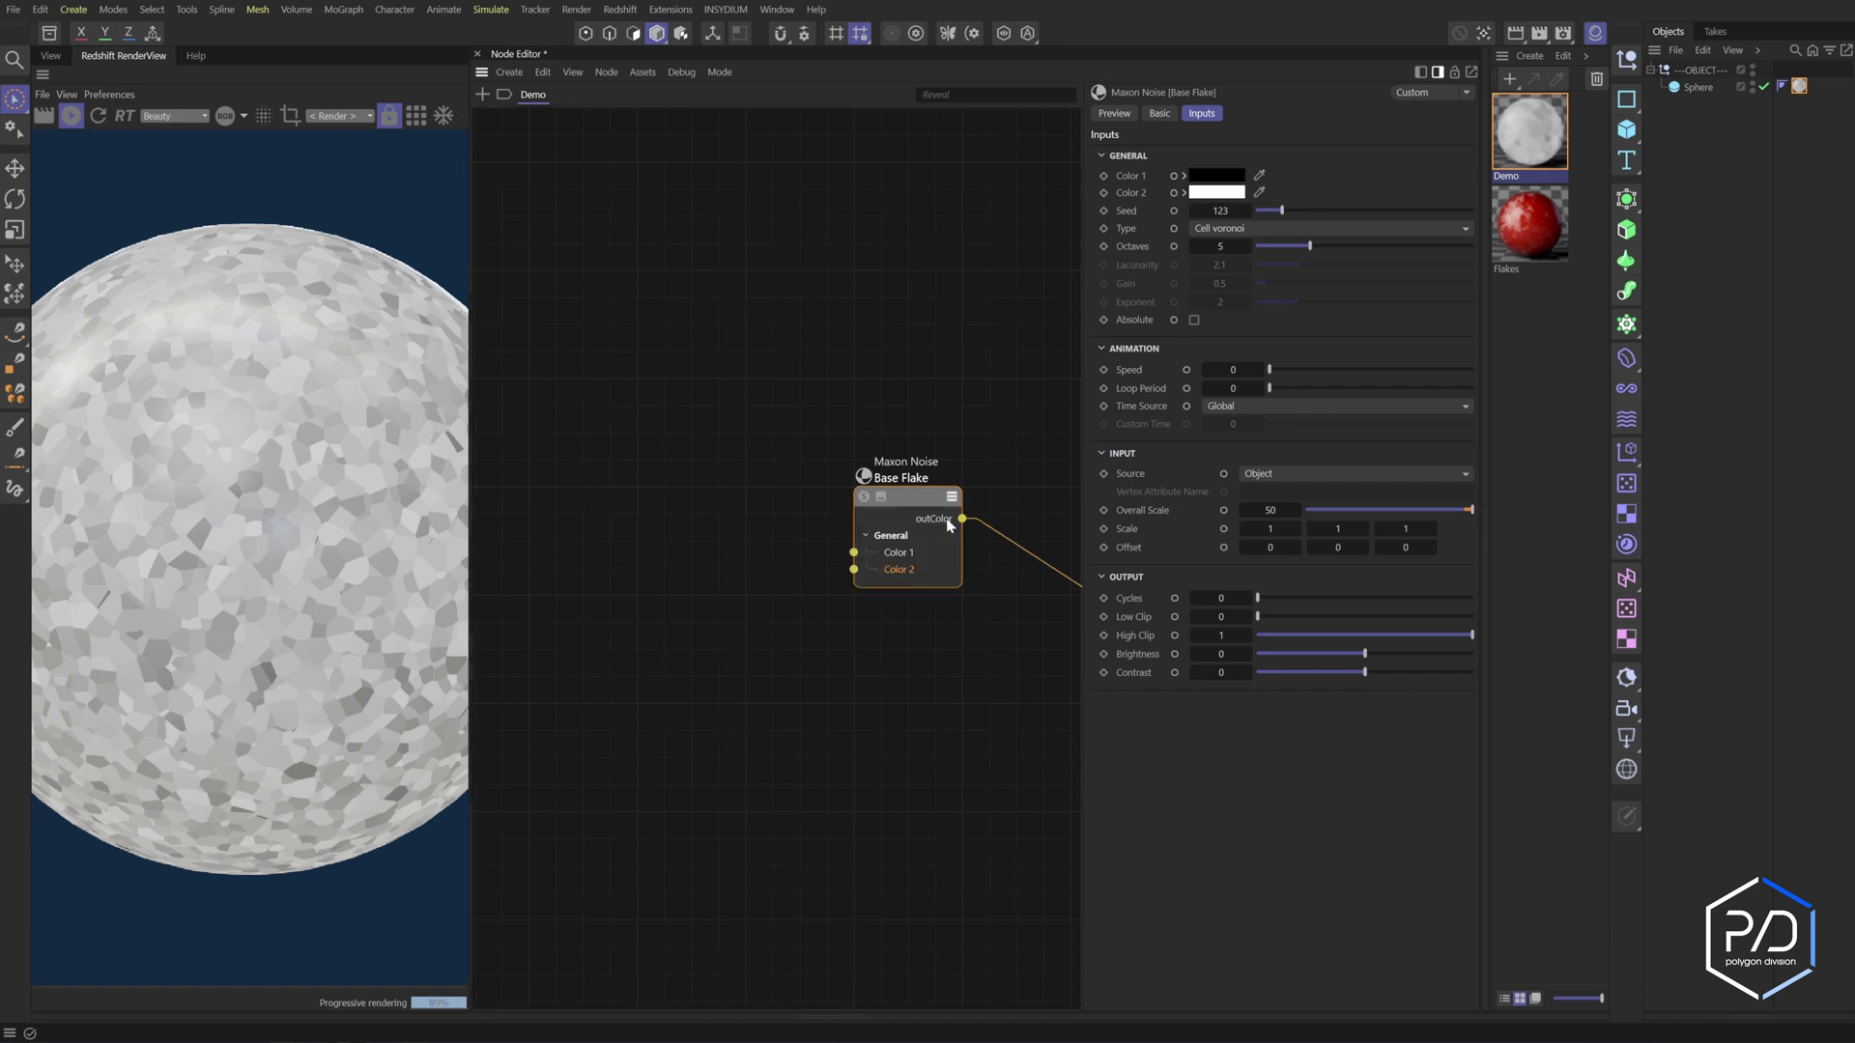
{"action": "left_click", "coordinate": [805, 497]}
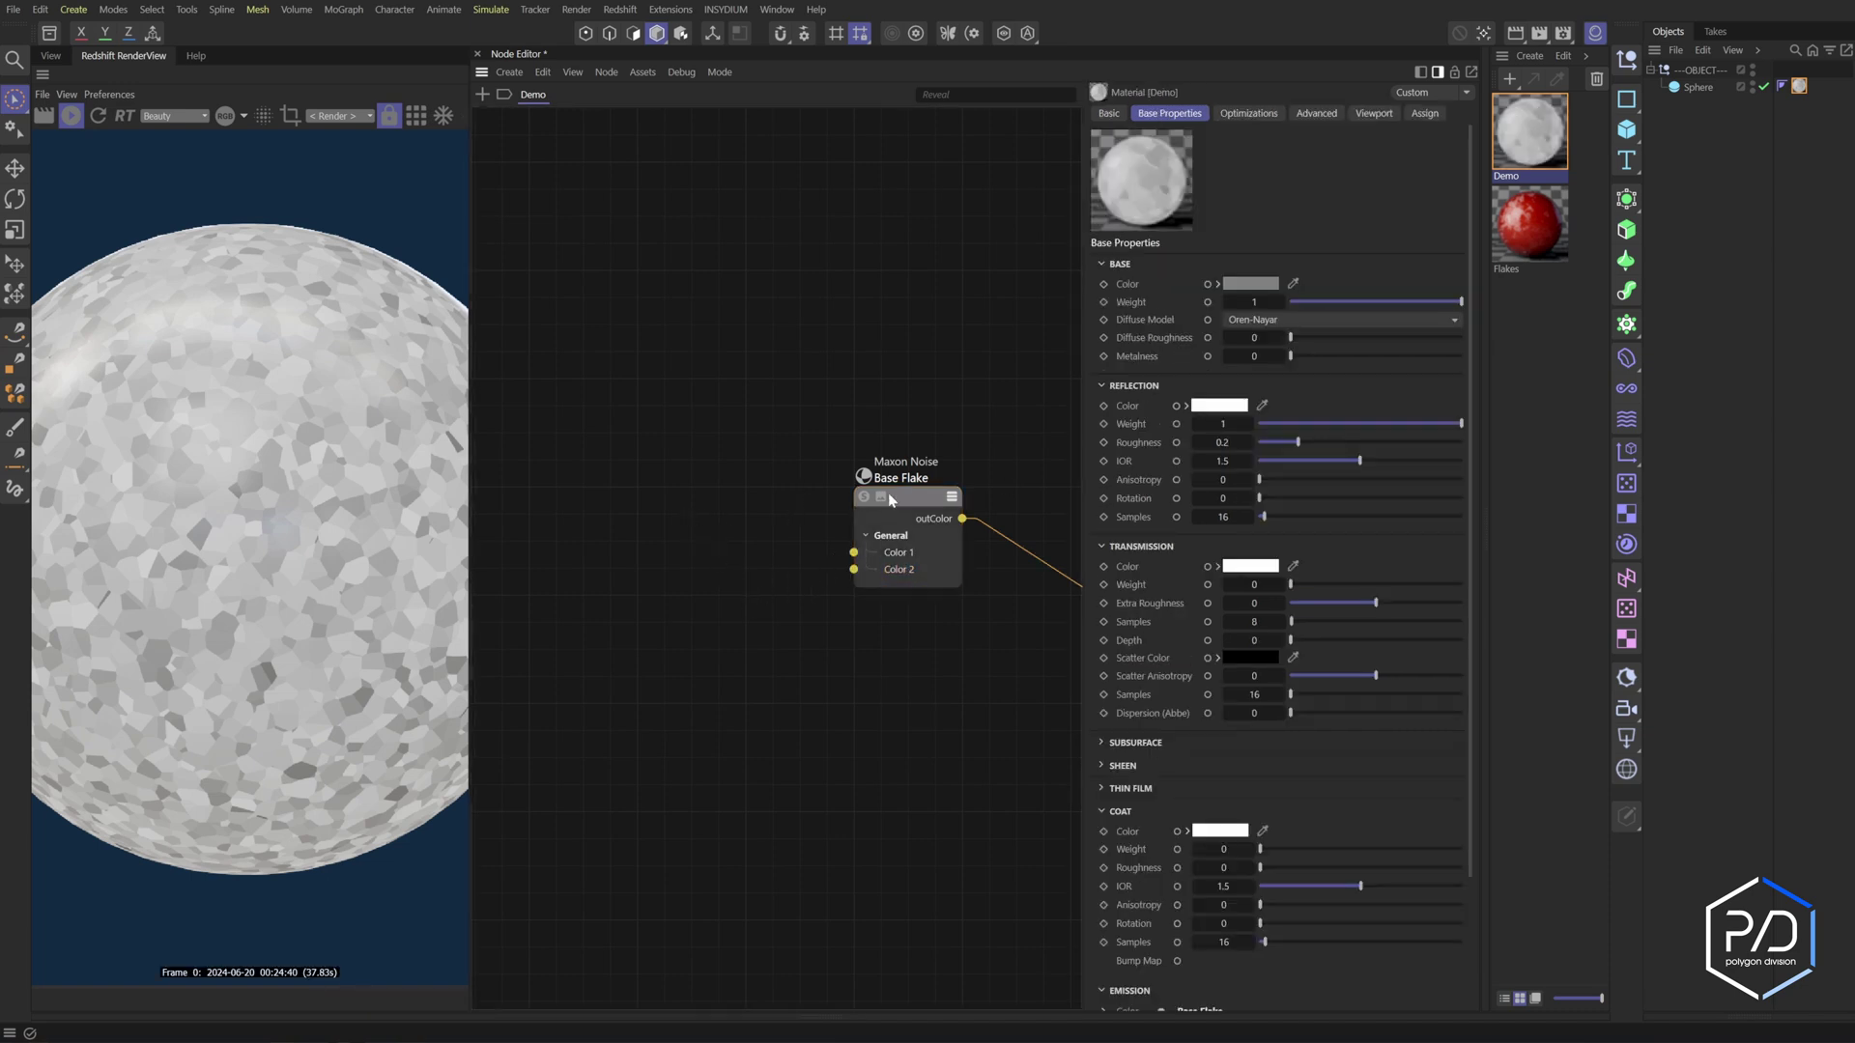
{"action": "left_click", "coordinate": [893, 501]}
{"action": "left_click_drag", "start_coordinate": [929, 489], "coordinate": [855, 555]}
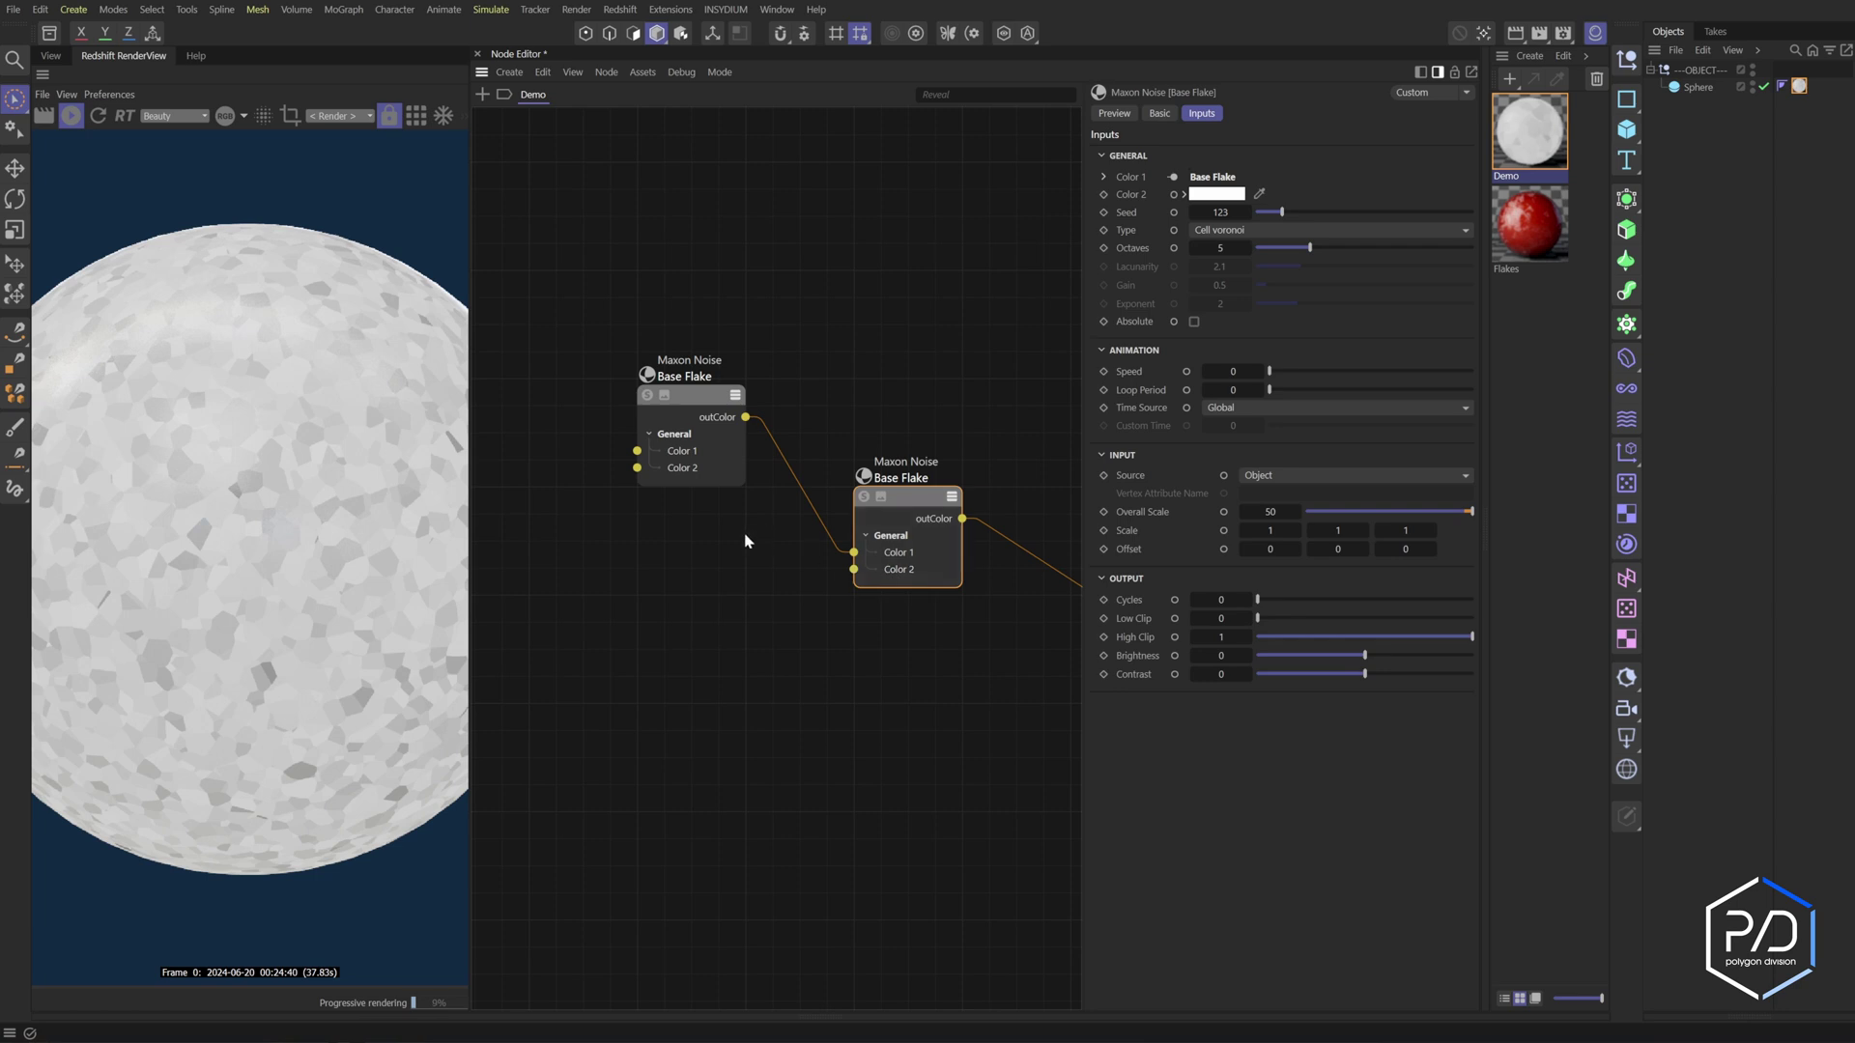
Preview the noise feeding Base Flake's Color 1 on its own and set its Brightness to -0.32 and Overall Scale to 25
{"action": "left_click", "coordinate": [673, 402]}
{"action": "left_click", "coordinate": [647, 395]}
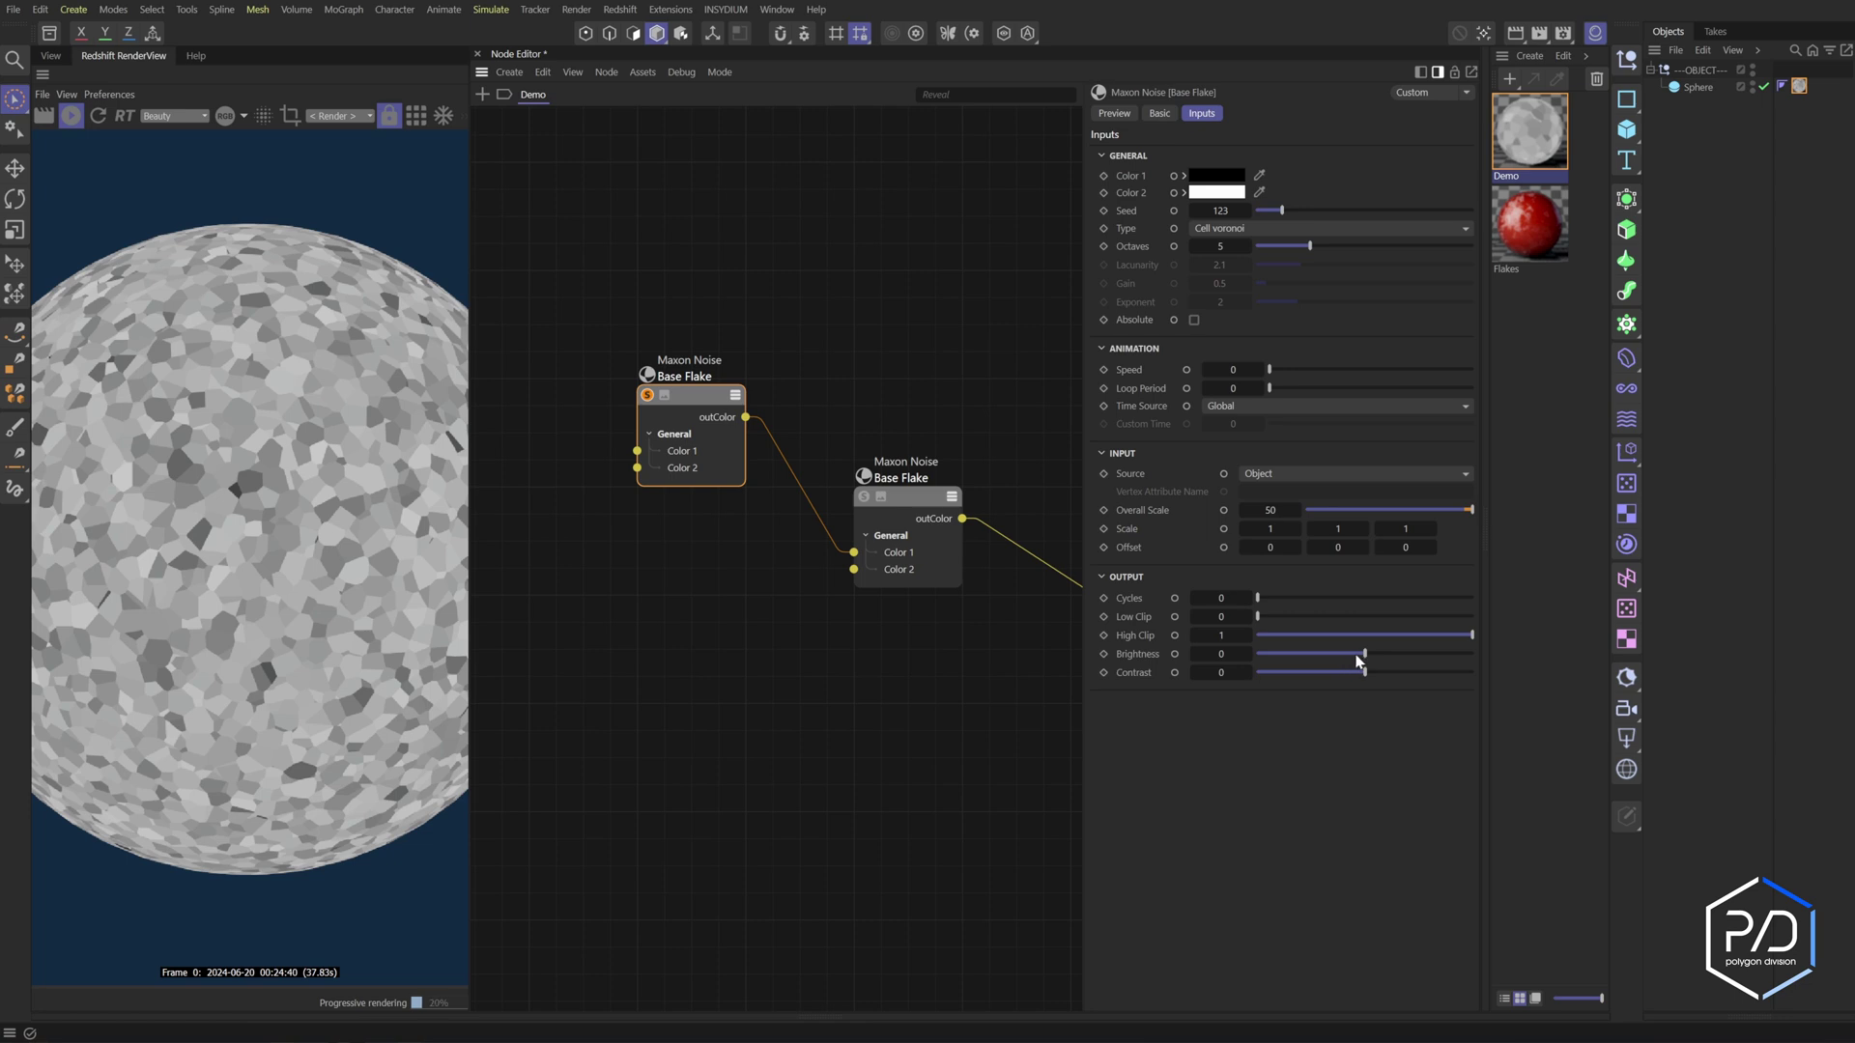
{"action": "left_click_drag", "start_coordinate": [1364, 654], "coordinate": [1330, 656]}
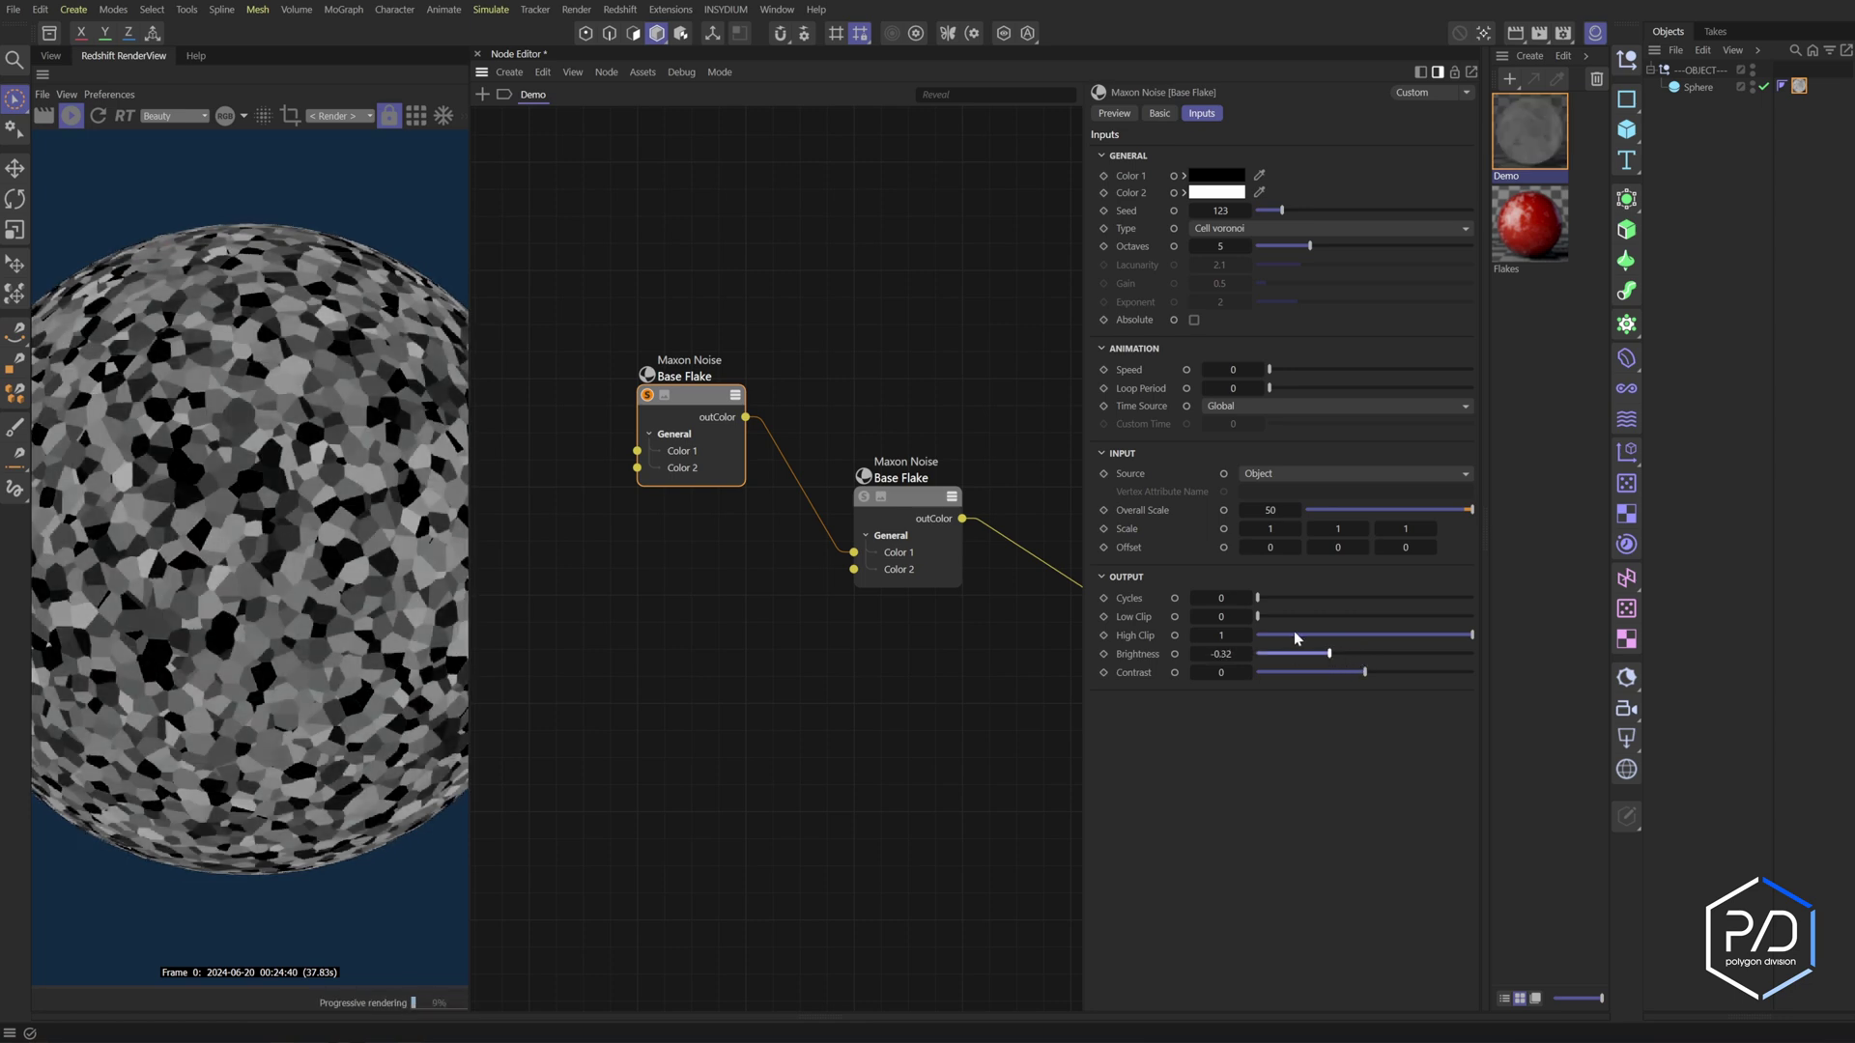
{"action": "left_click", "coordinate": [1270, 510]}
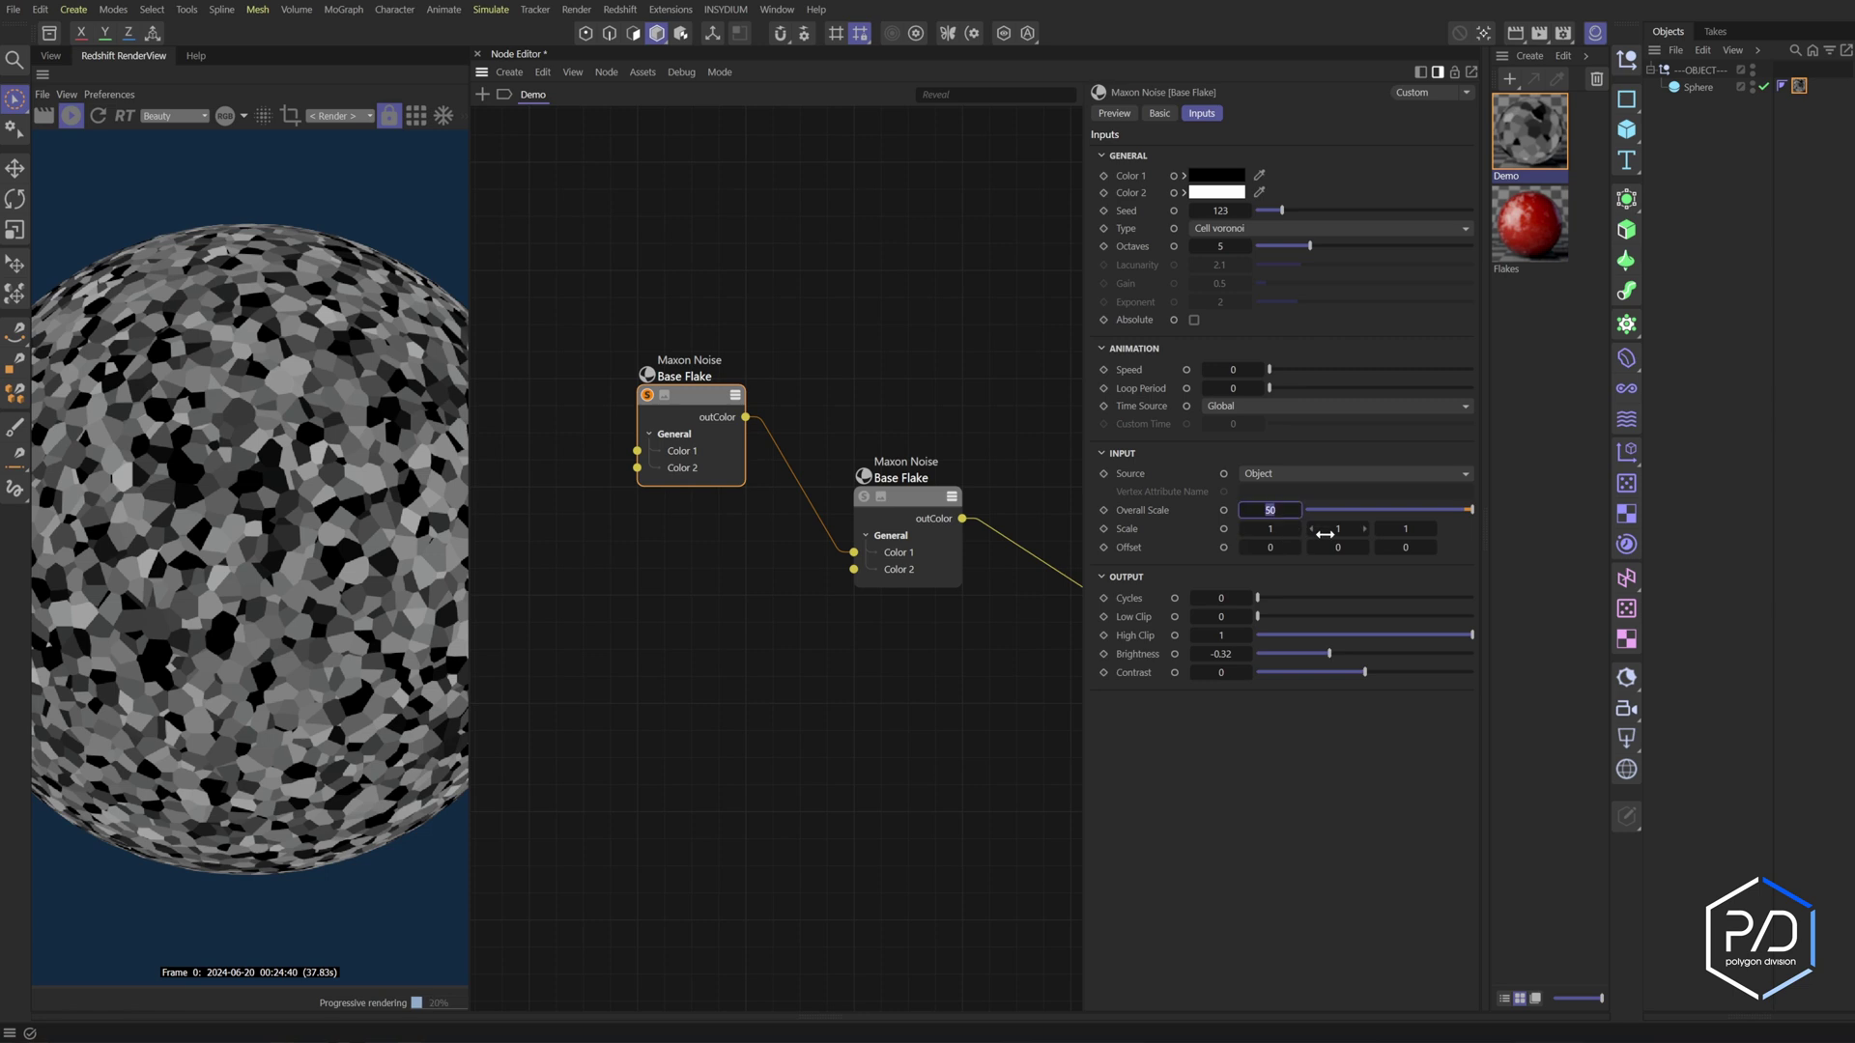
{"action": "type", "text": "2"}
{"action": "key", "text": "Return"}
{"action": "left_click", "coordinate": [864, 496]}
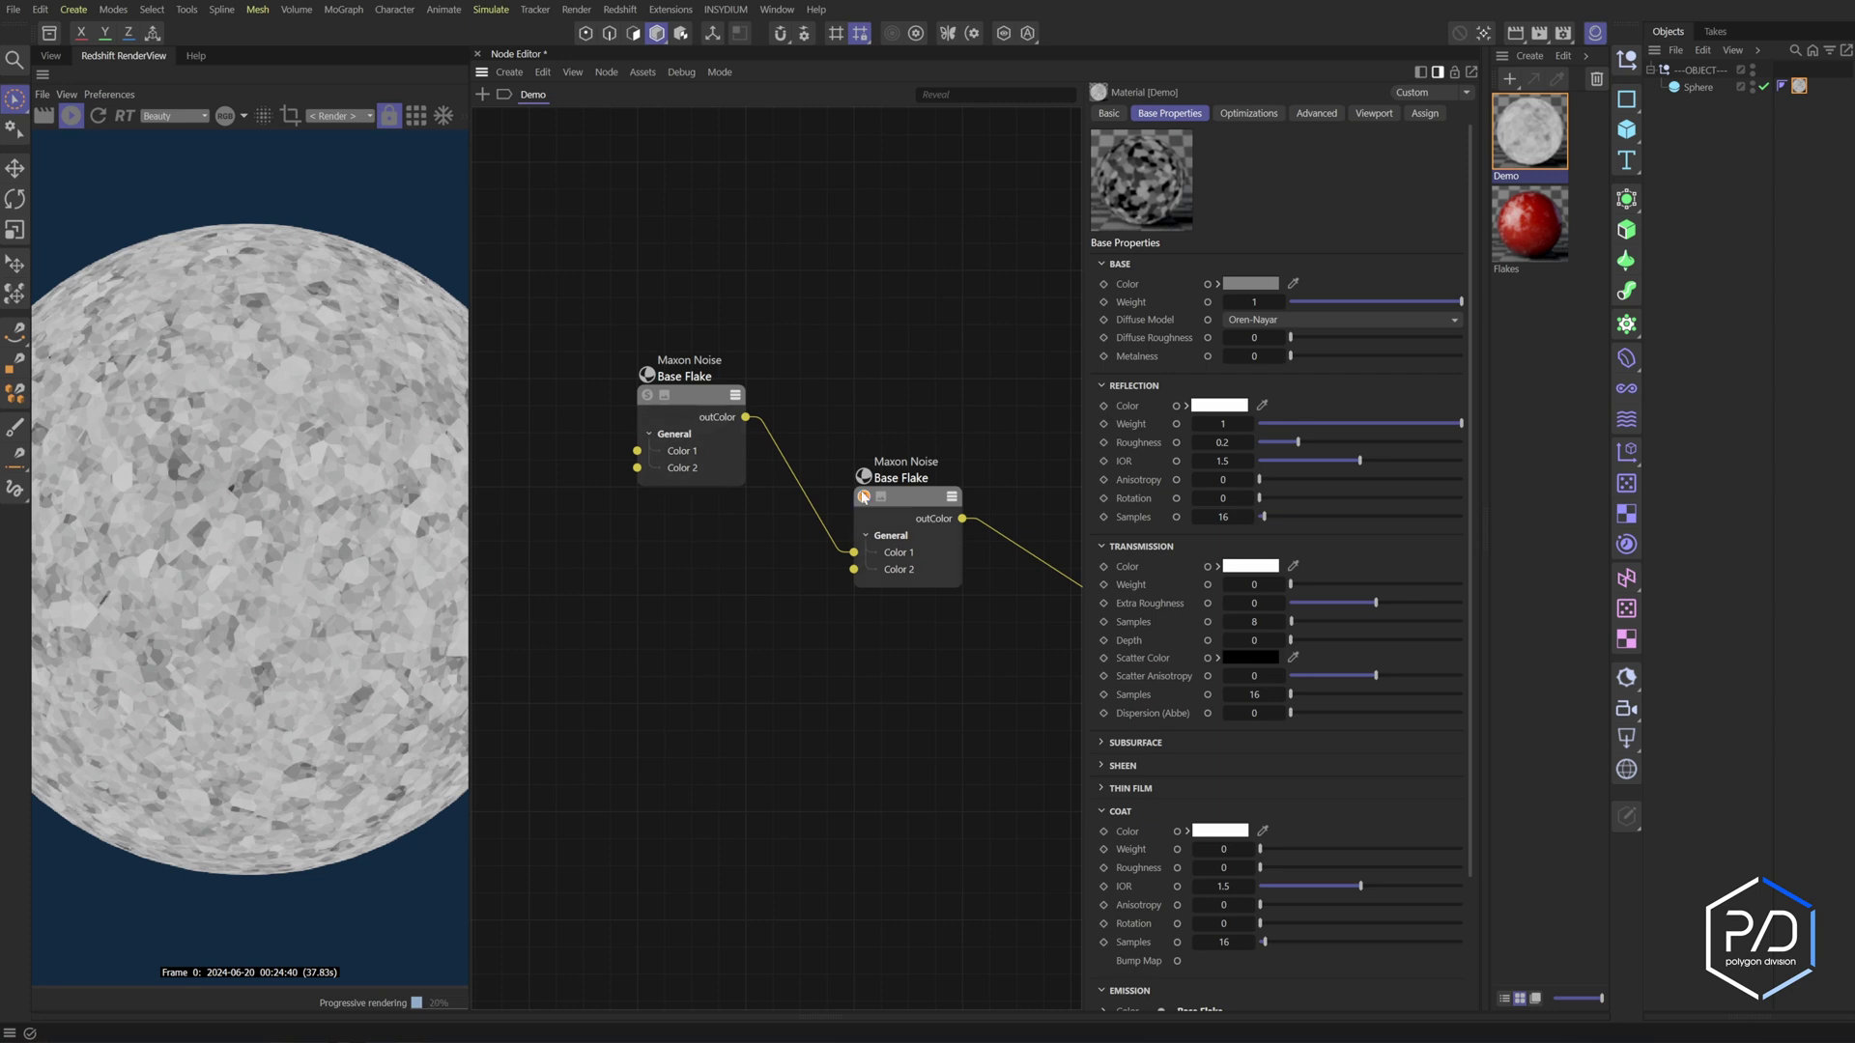
Rename the noise feeding Color 1 to Flake Black and duplicate it as Flake Flake White
{"action": "left_click", "coordinate": [712, 409]}
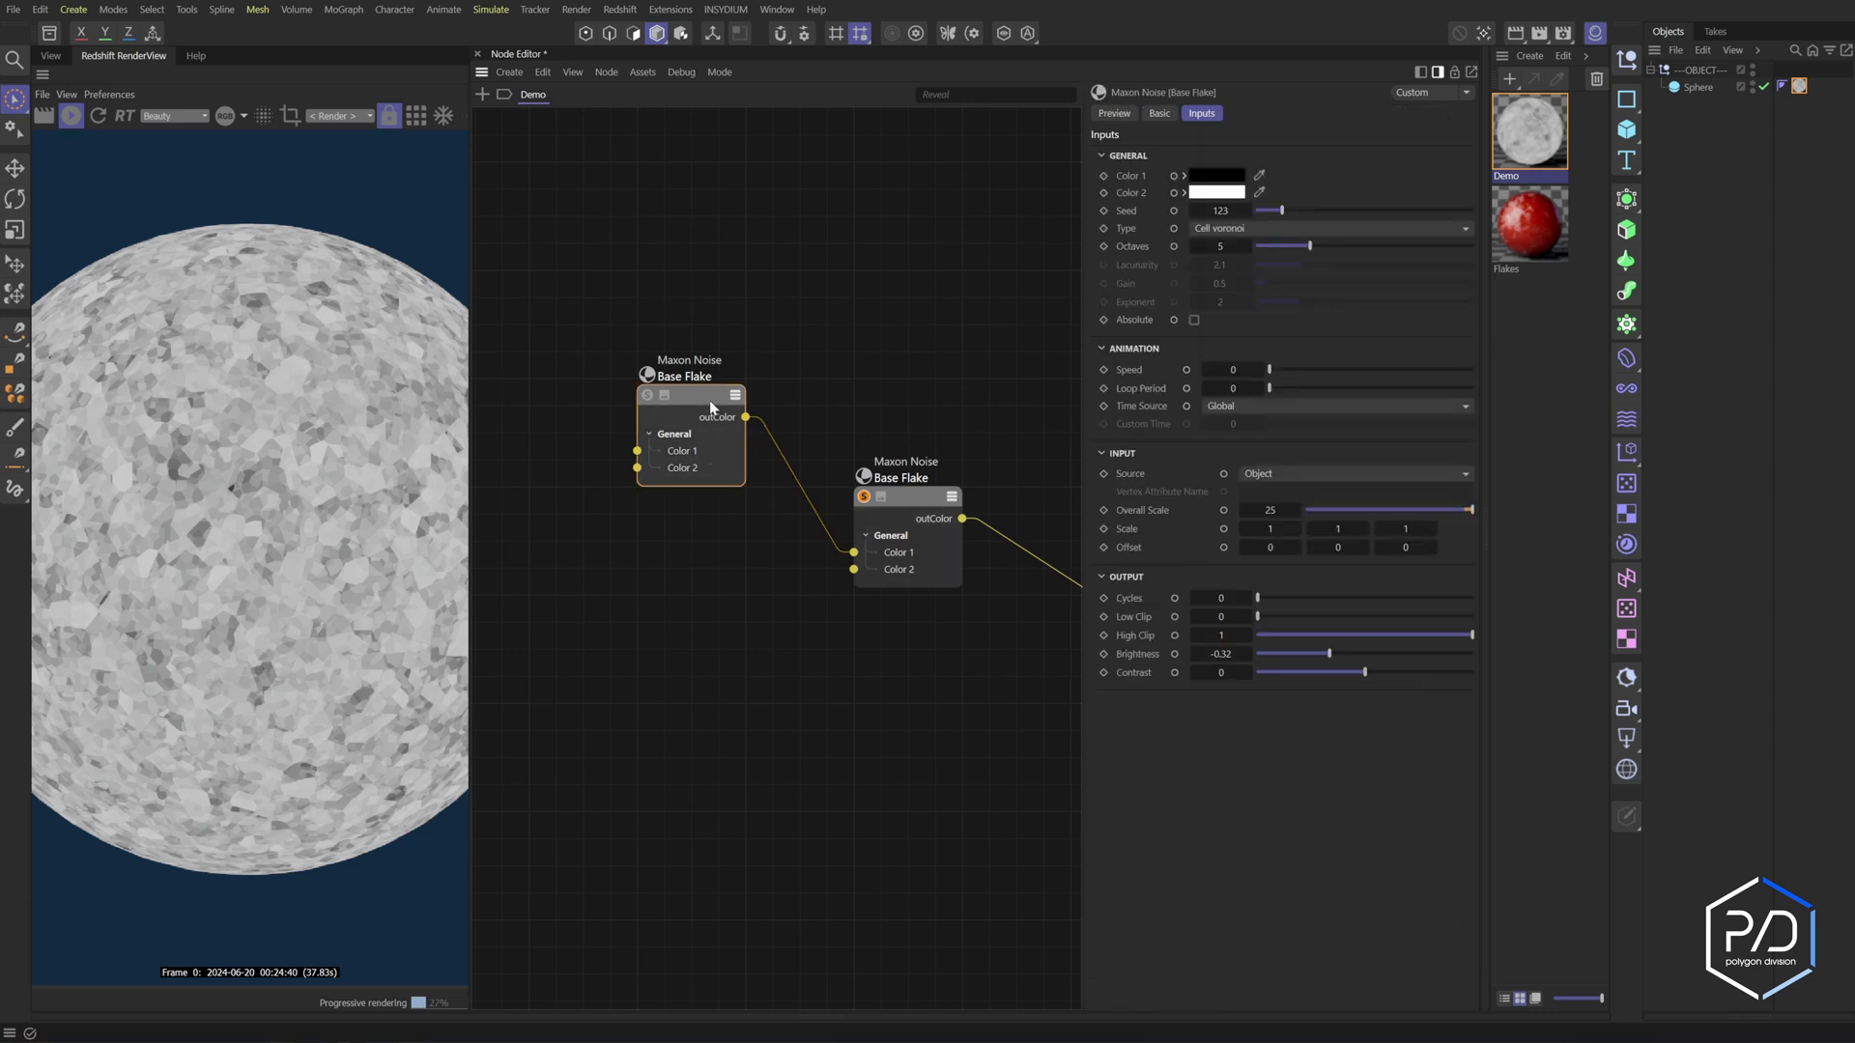
{"action": "double_click", "coordinate": [693, 378]}
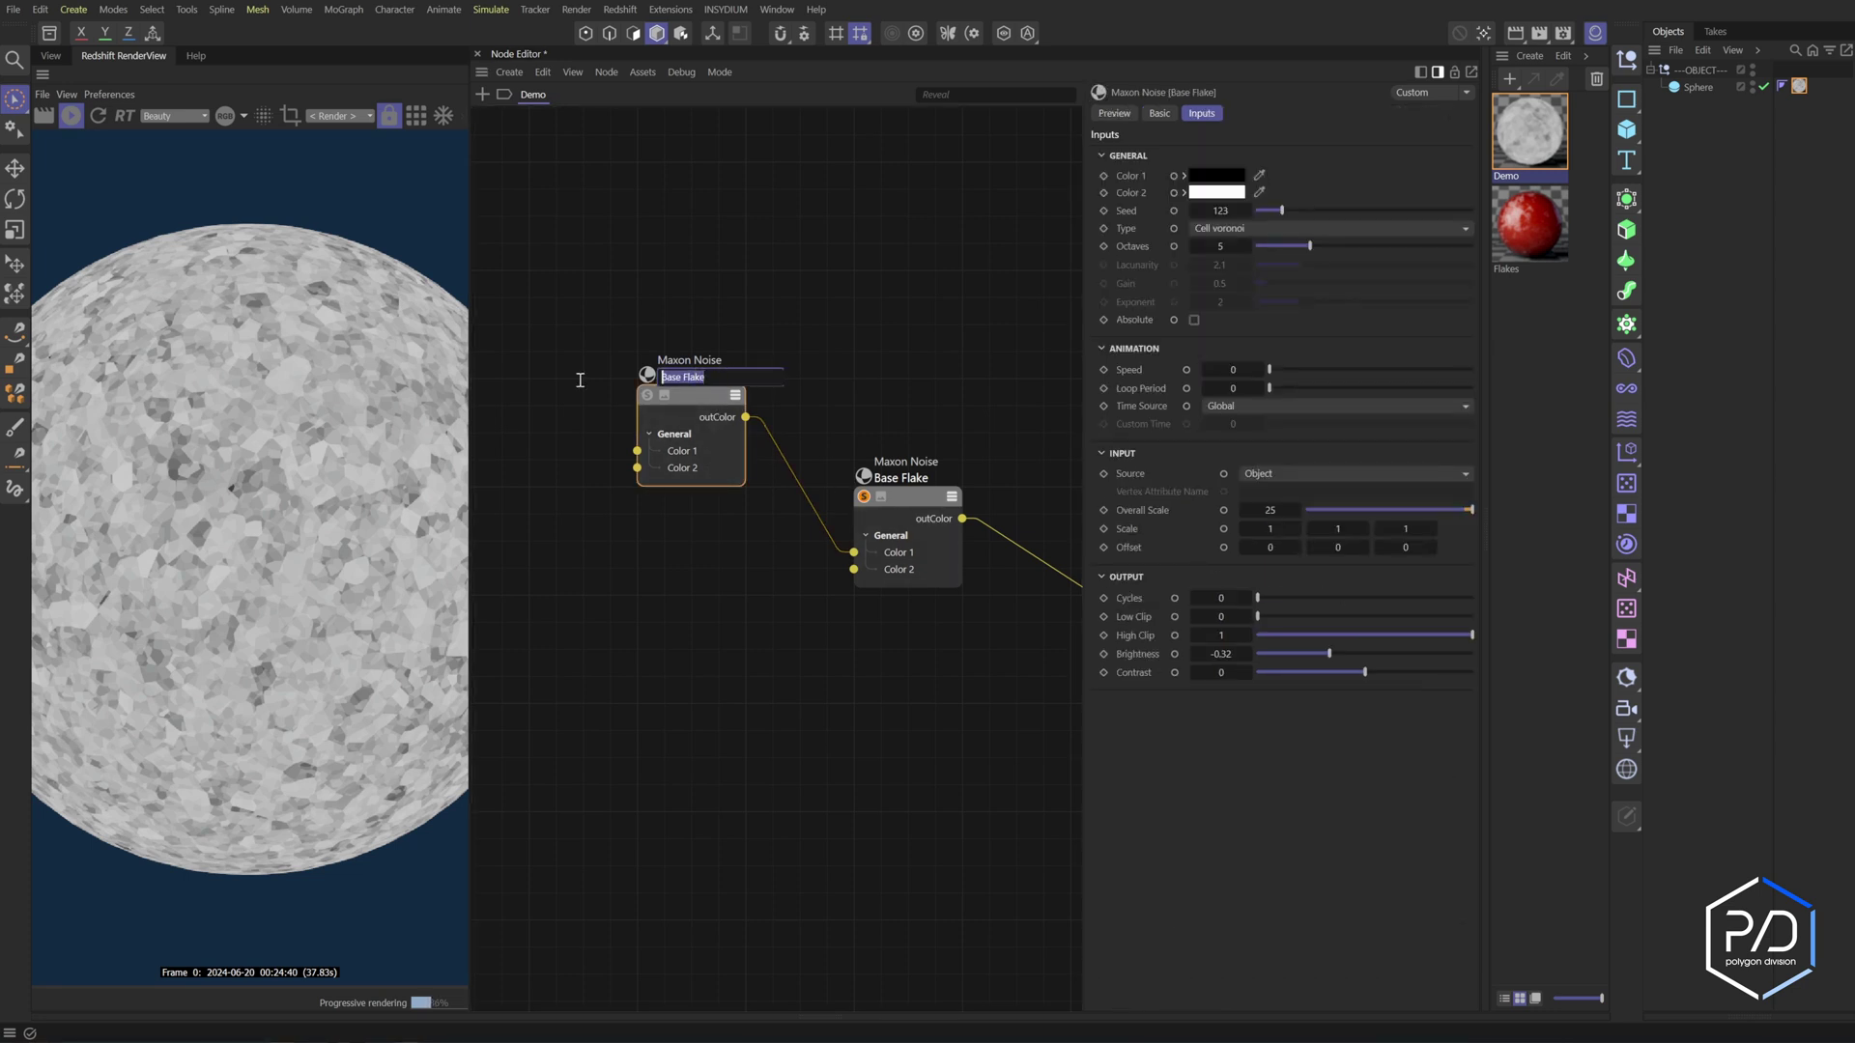
{"action": "type", "text": "Flake B"}
{"action": "type", "text": "lack"}
{"action": "key", "text": "Return"}
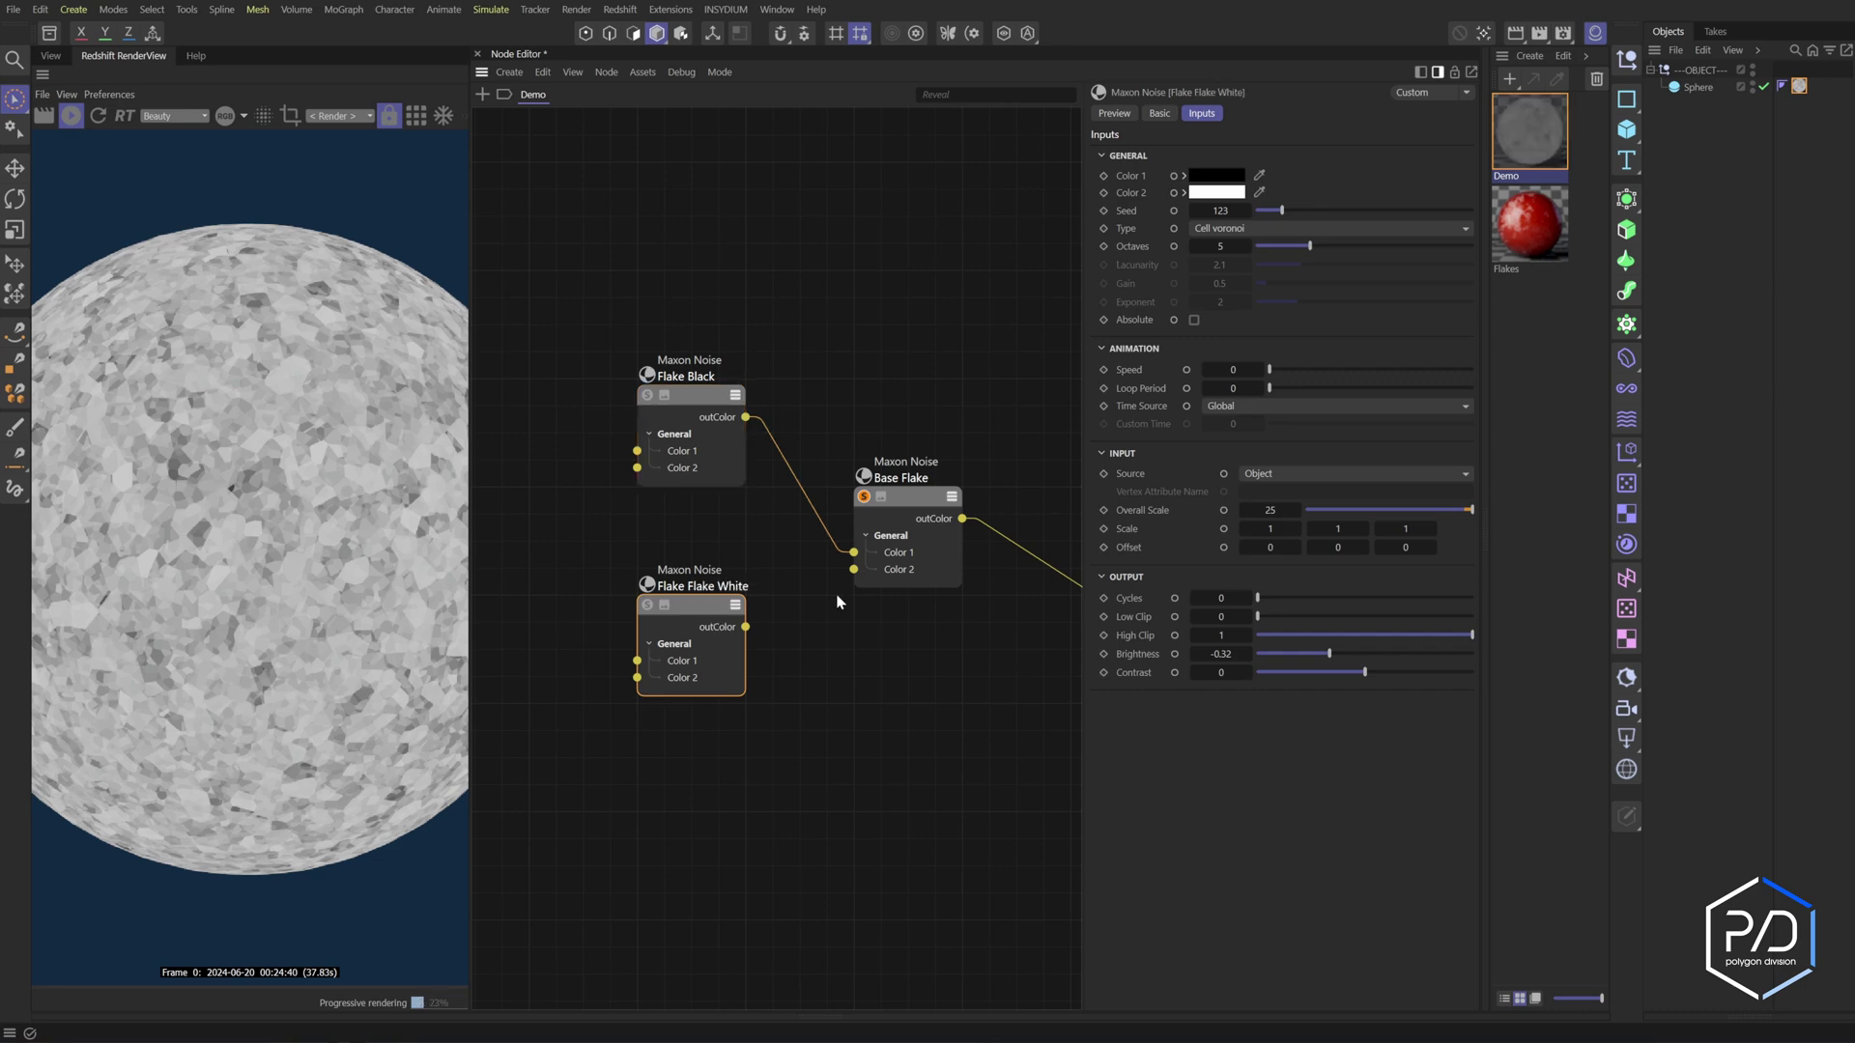
Connect Flake Flake White's outColor to Base Flake's Color 2 and set its Brightness to 0.2
{"action": "left_click_drag", "start_coordinate": [746, 627], "coordinate": [854, 569]}
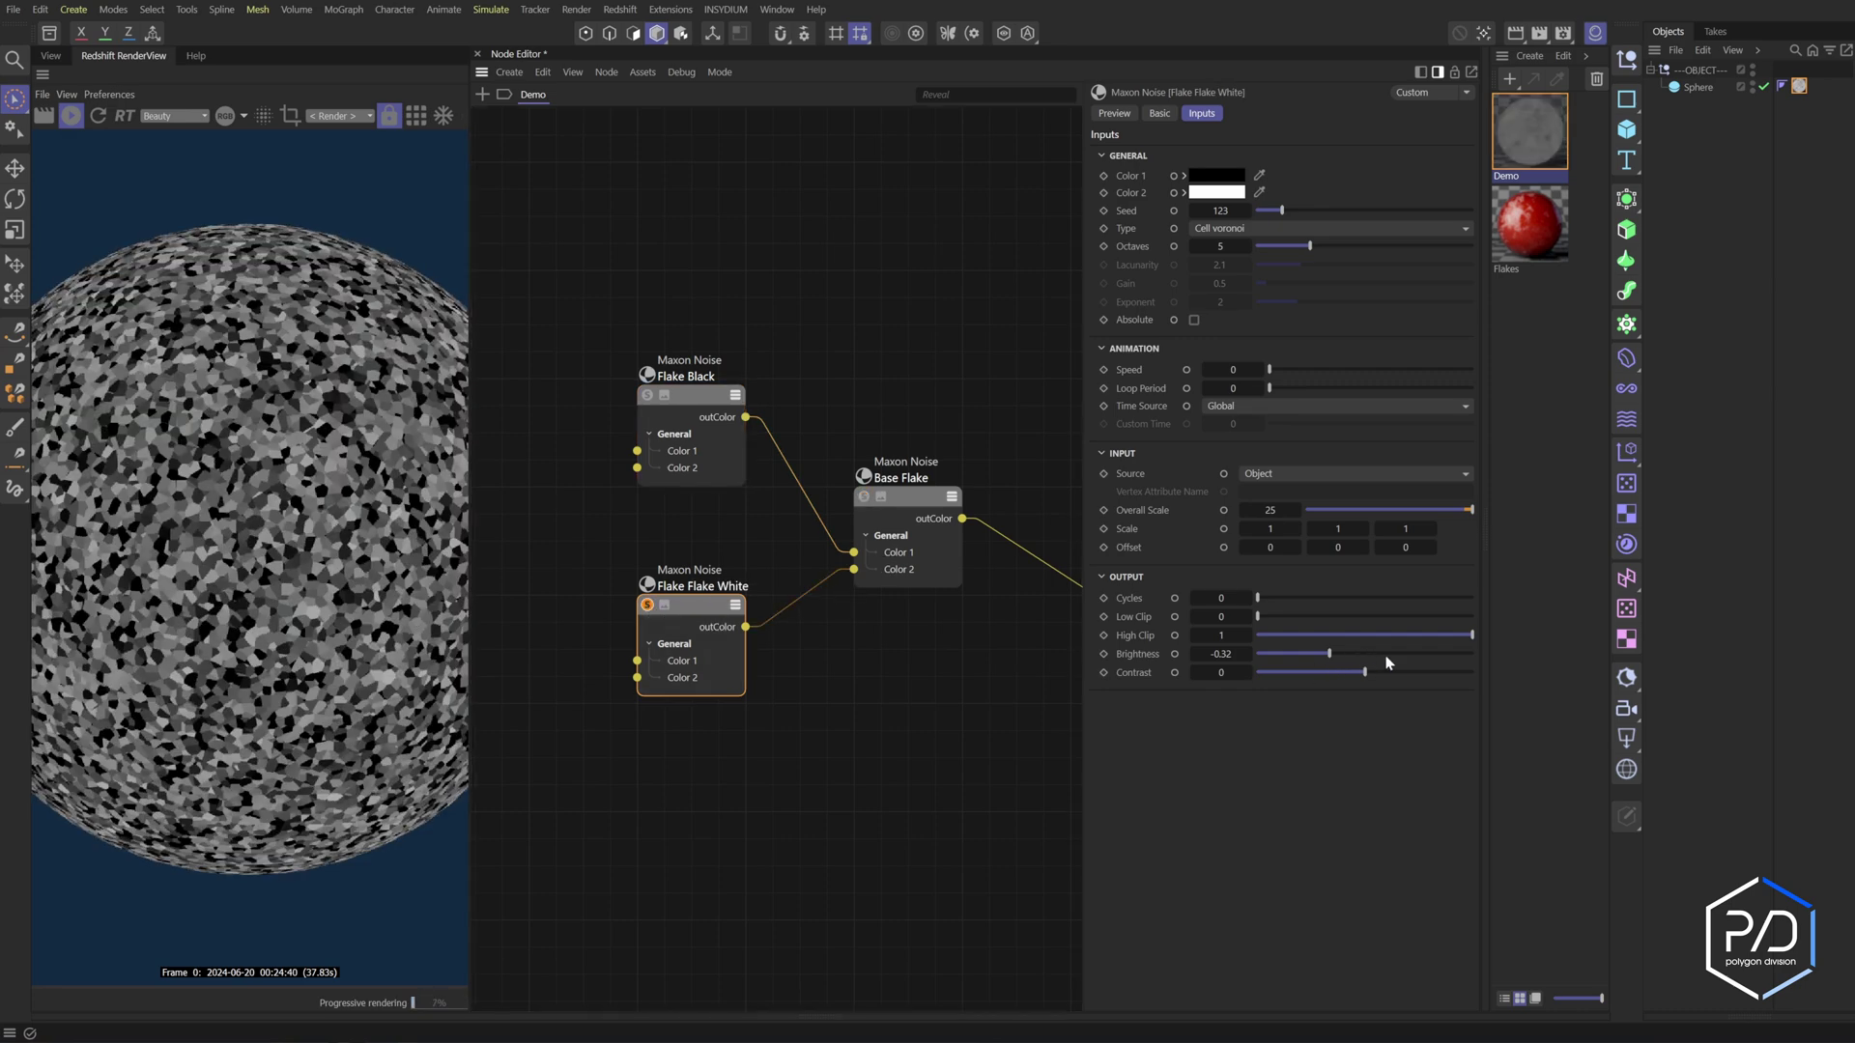
{"action": "left_click_drag", "start_coordinate": [1380, 654], "coordinate": [1389, 658]}
{"action": "left_click", "coordinate": [1236, 655]}
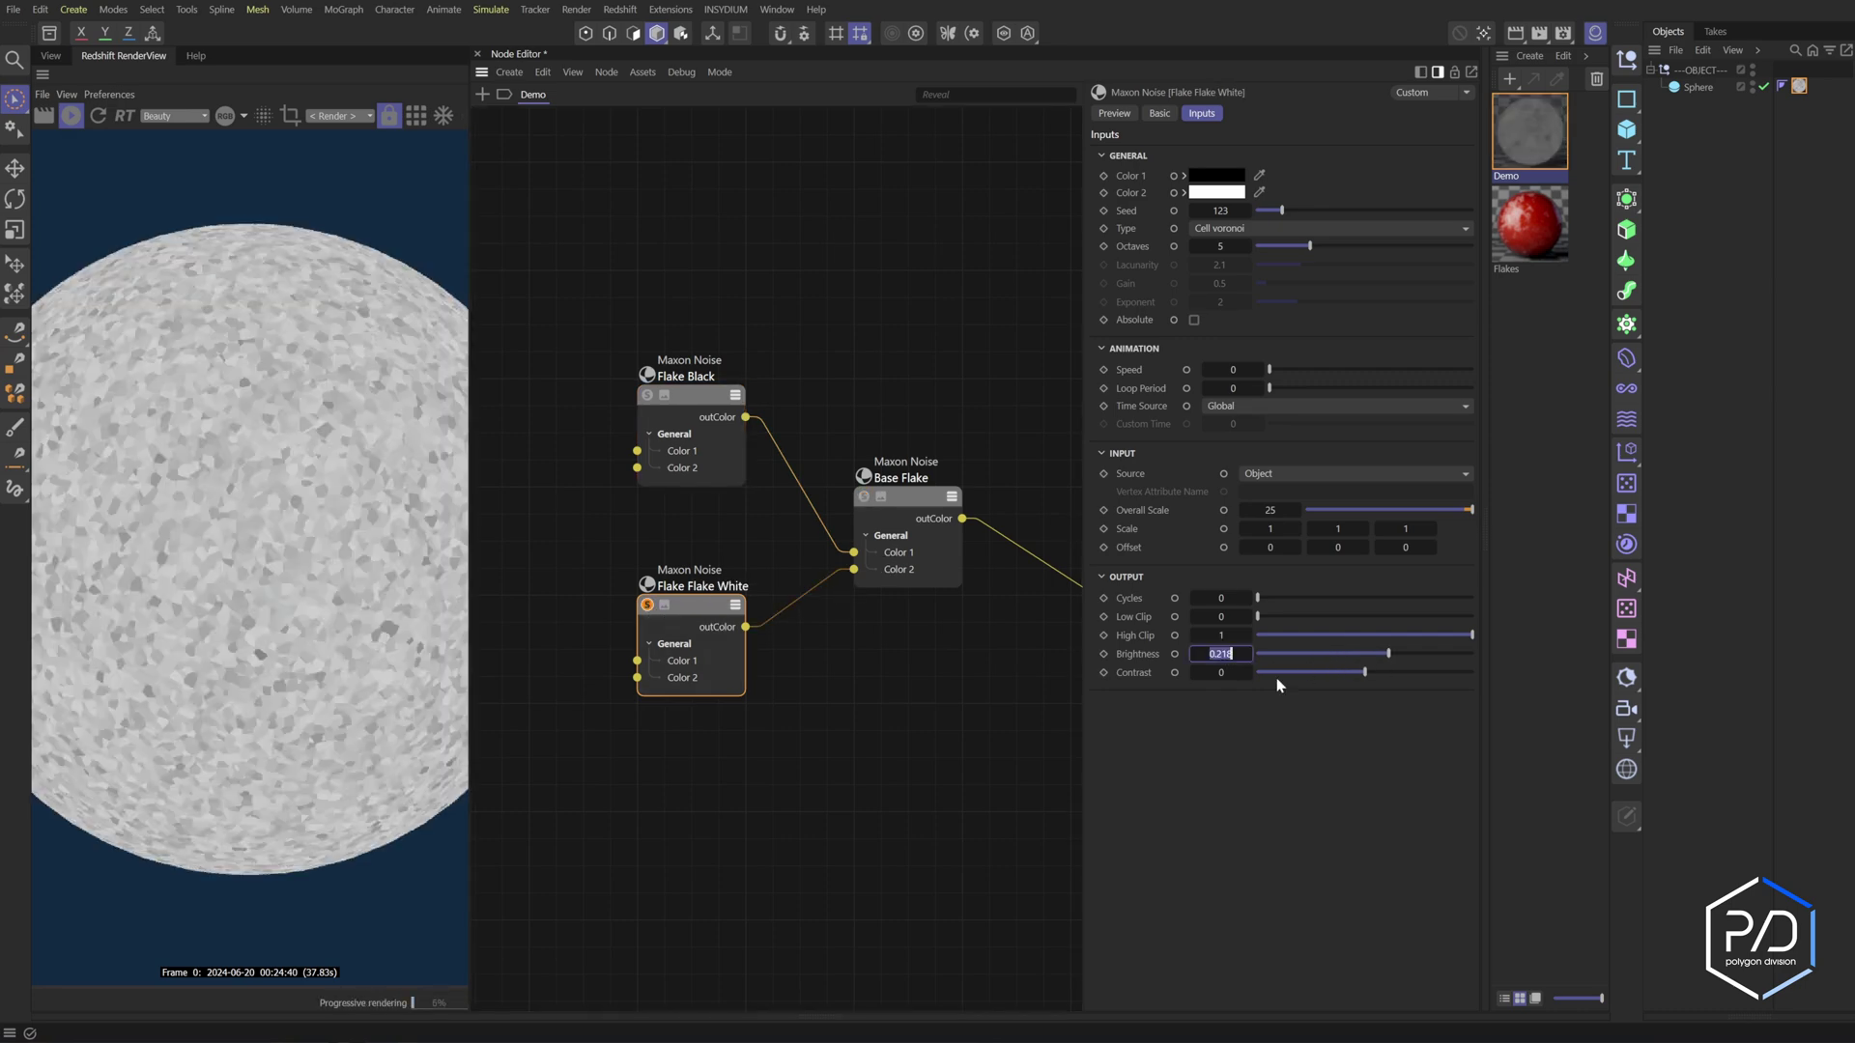
{"action": "type", "text": "0.2"}
{"action": "key", "text": "Return"}
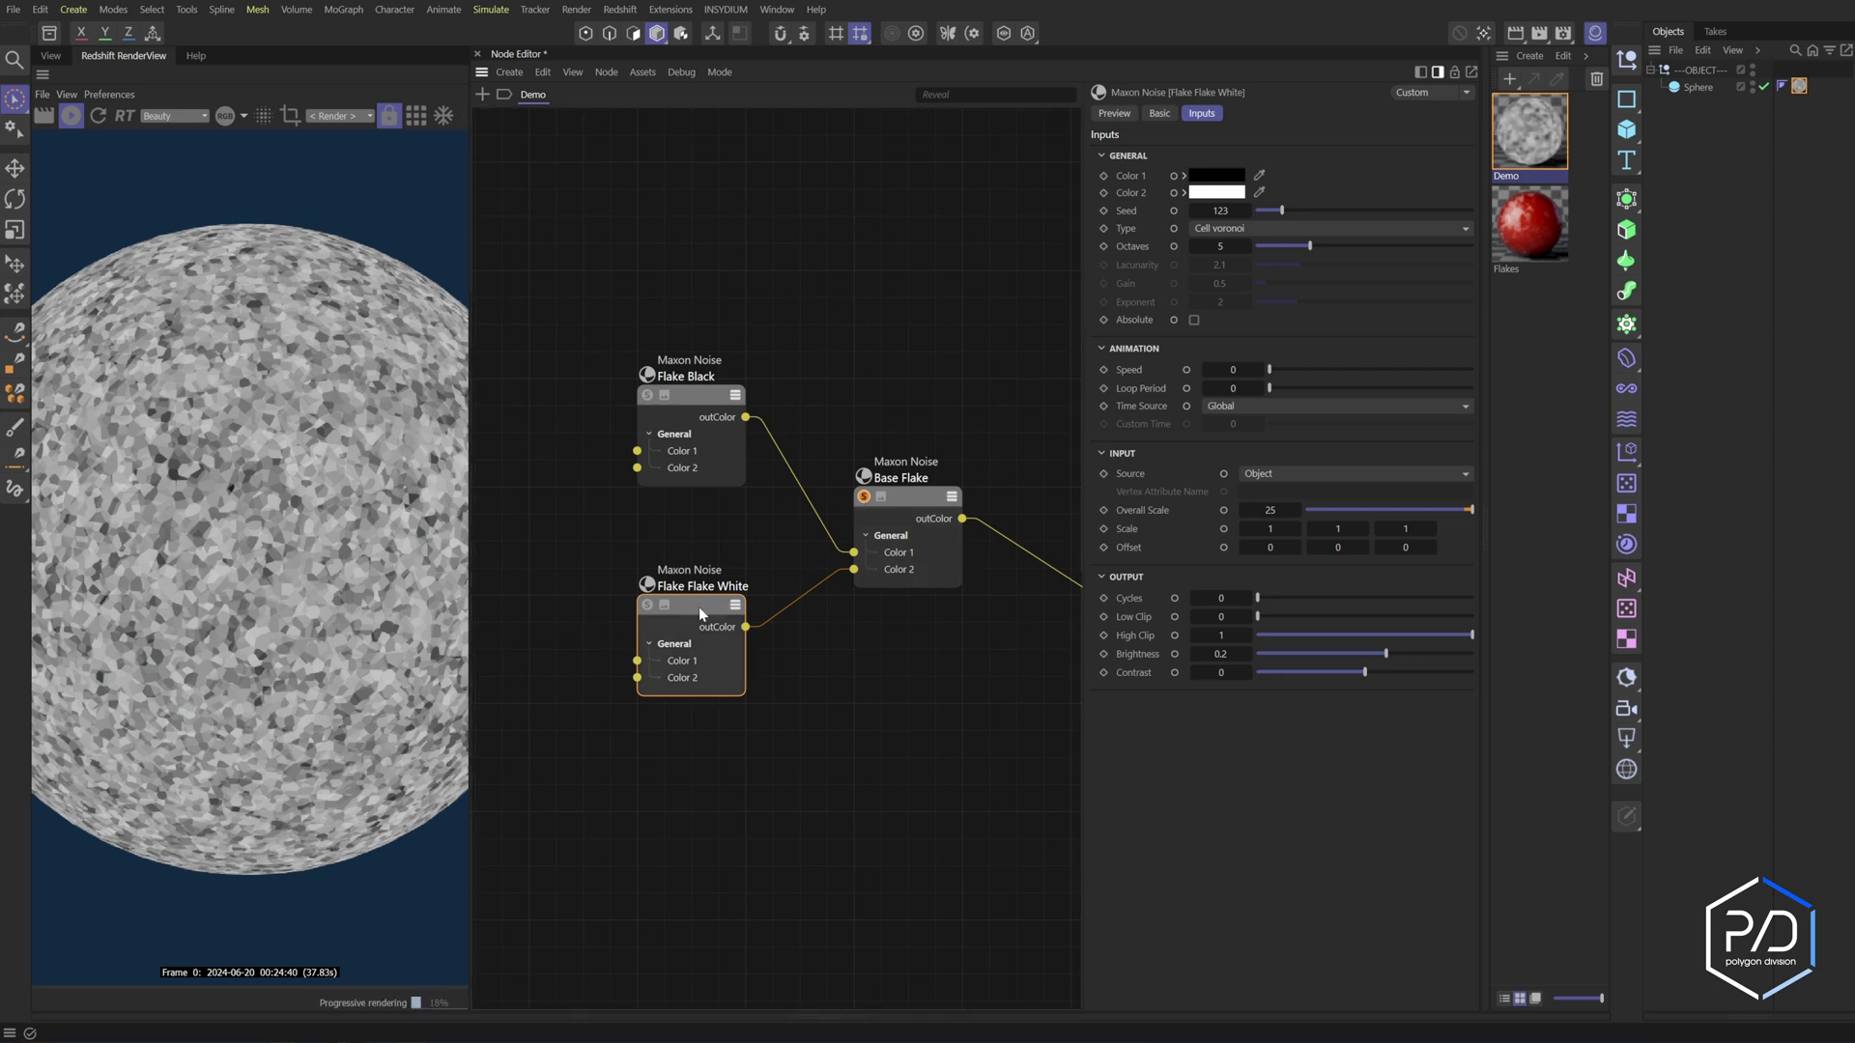
Set the Brightness to -0.6 on Flake Black and 0.6 on Flake Flake White while previewing Base Flake
{"action": "left_click", "coordinate": [1398, 656]}
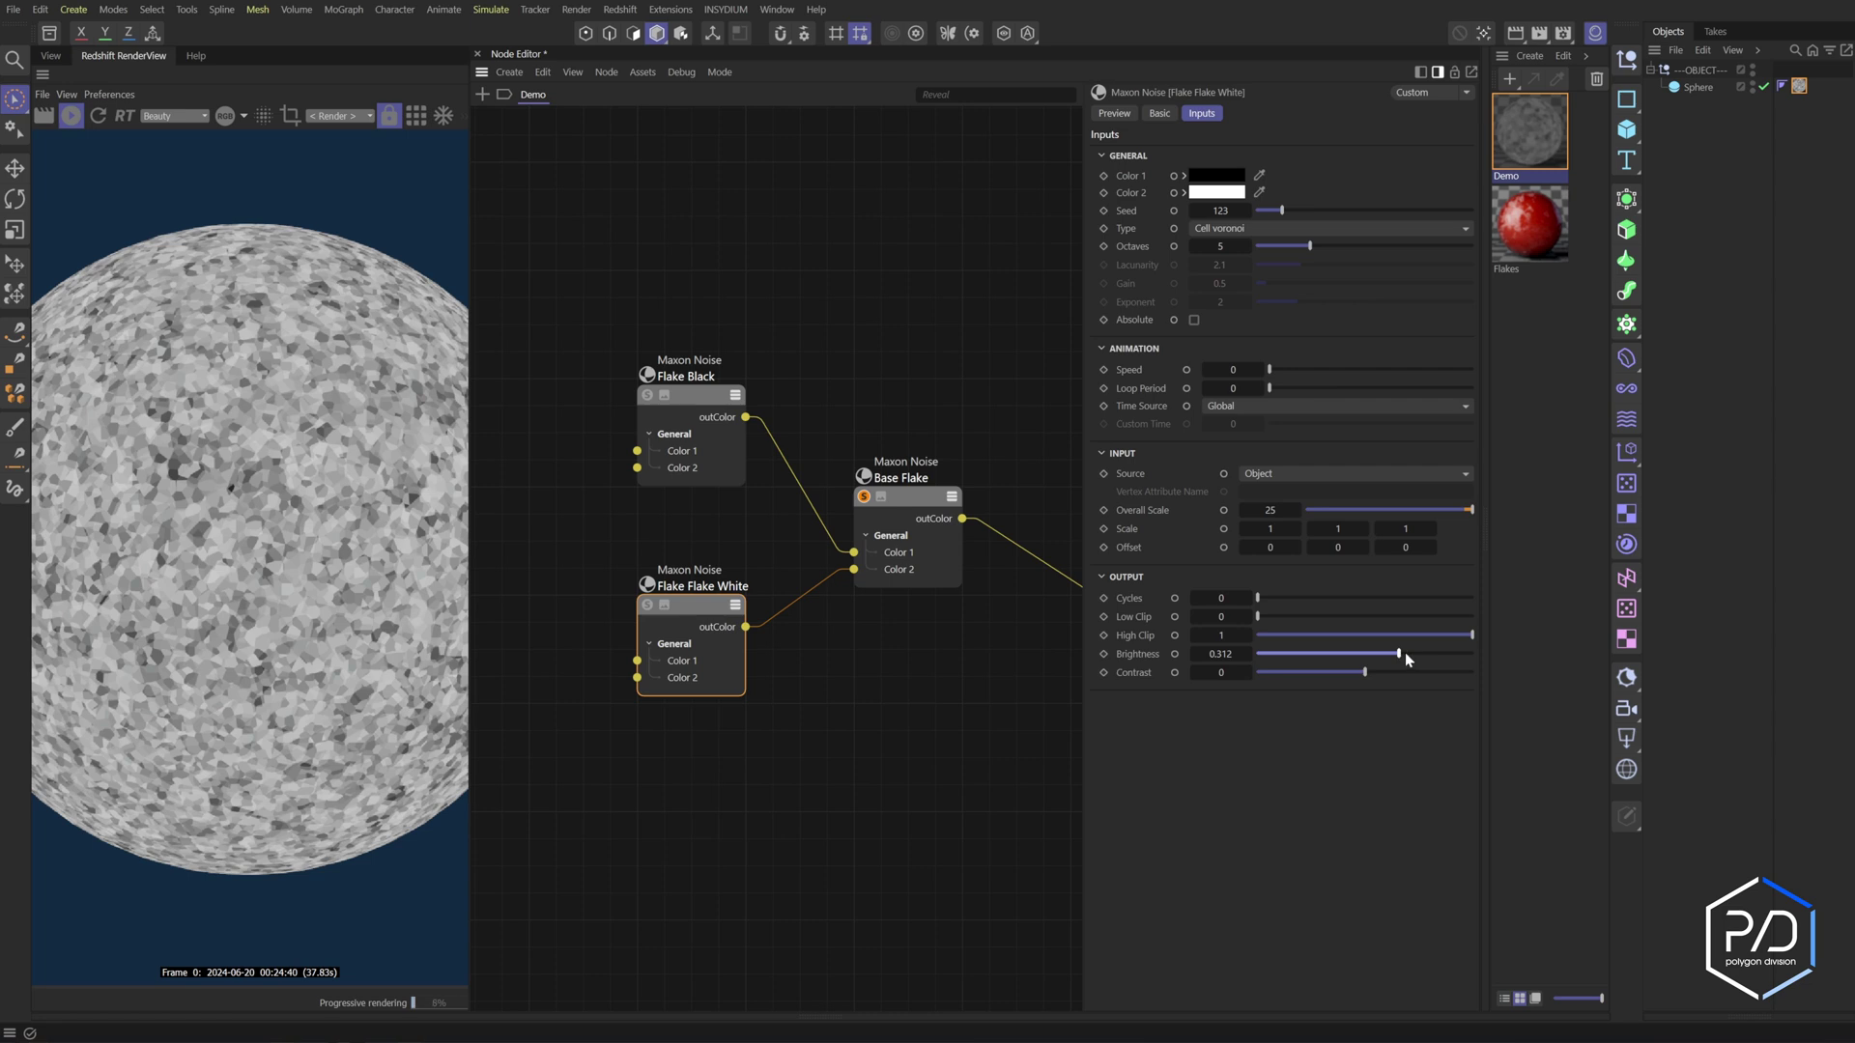
{"action": "left_click", "coordinate": [1405, 654]}
{"action": "left_click", "coordinate": [710, 406]}
{"action": "left_click", "coordinate": [1292, 654]}
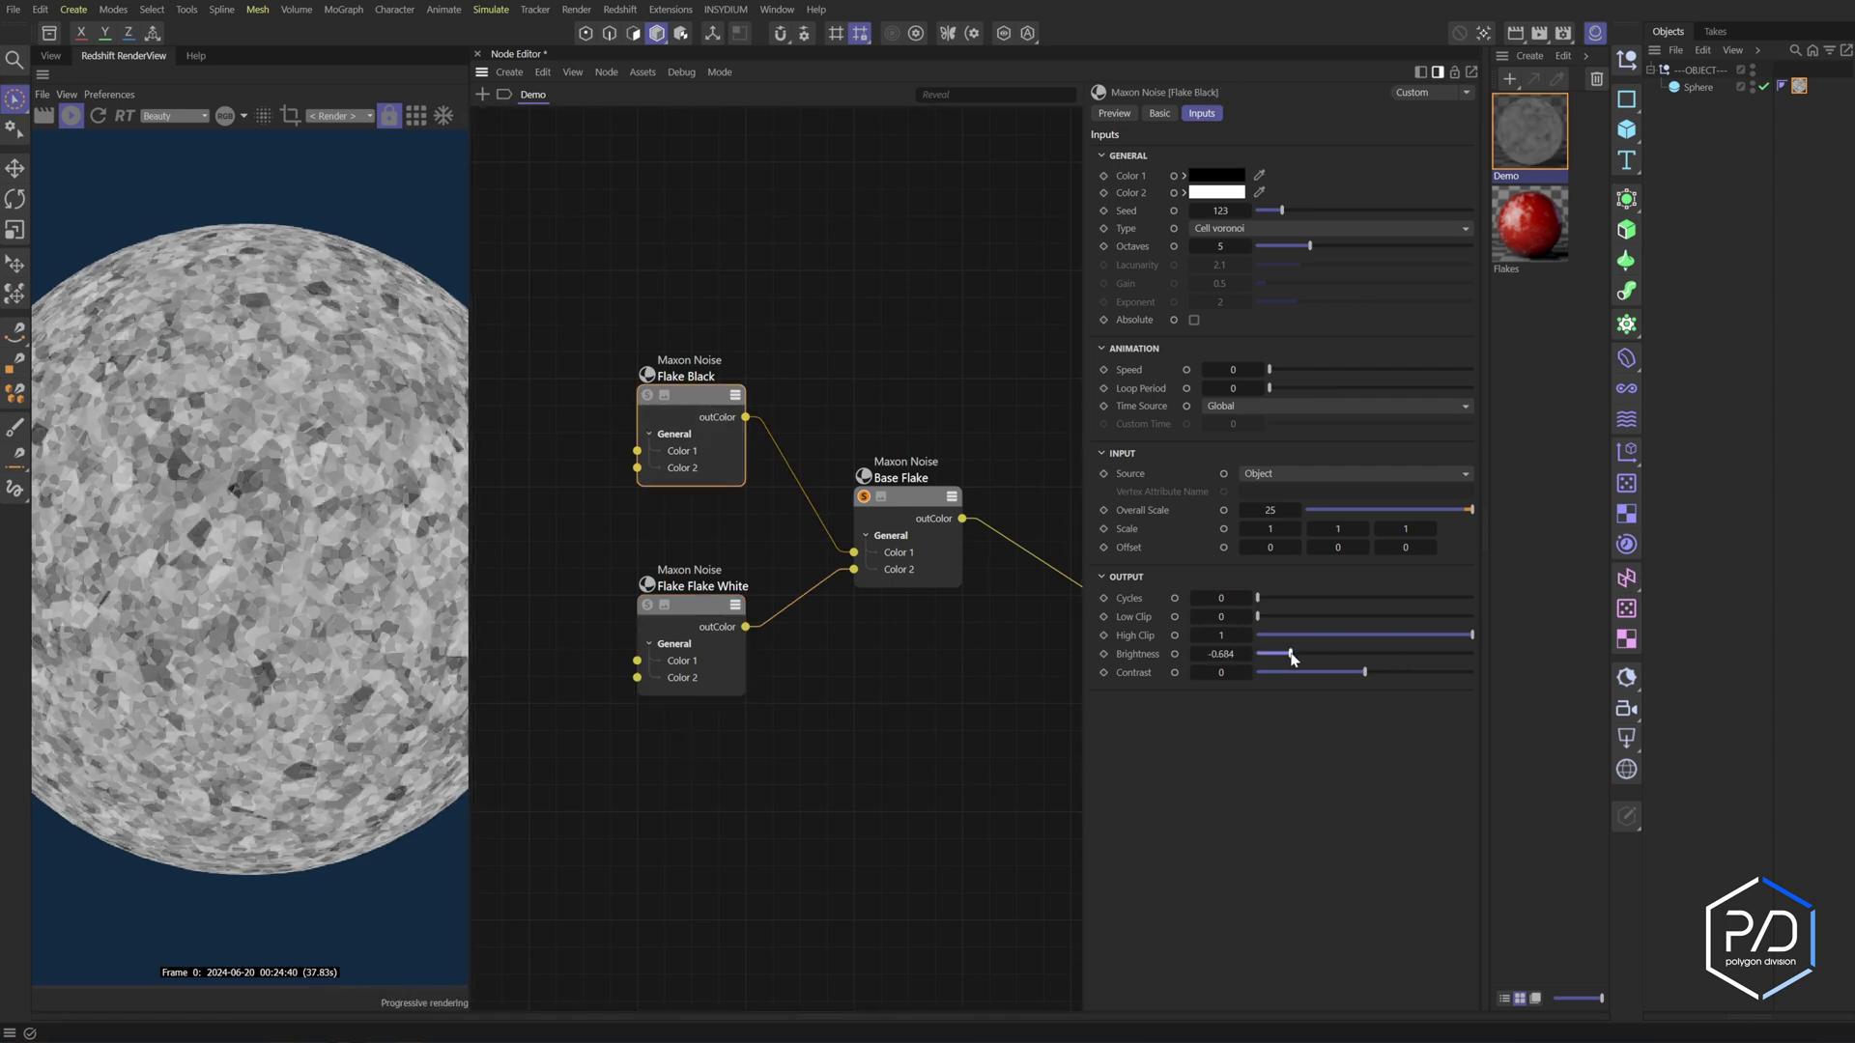
{"action": "left_click", "coordinate": [1250, 654]}
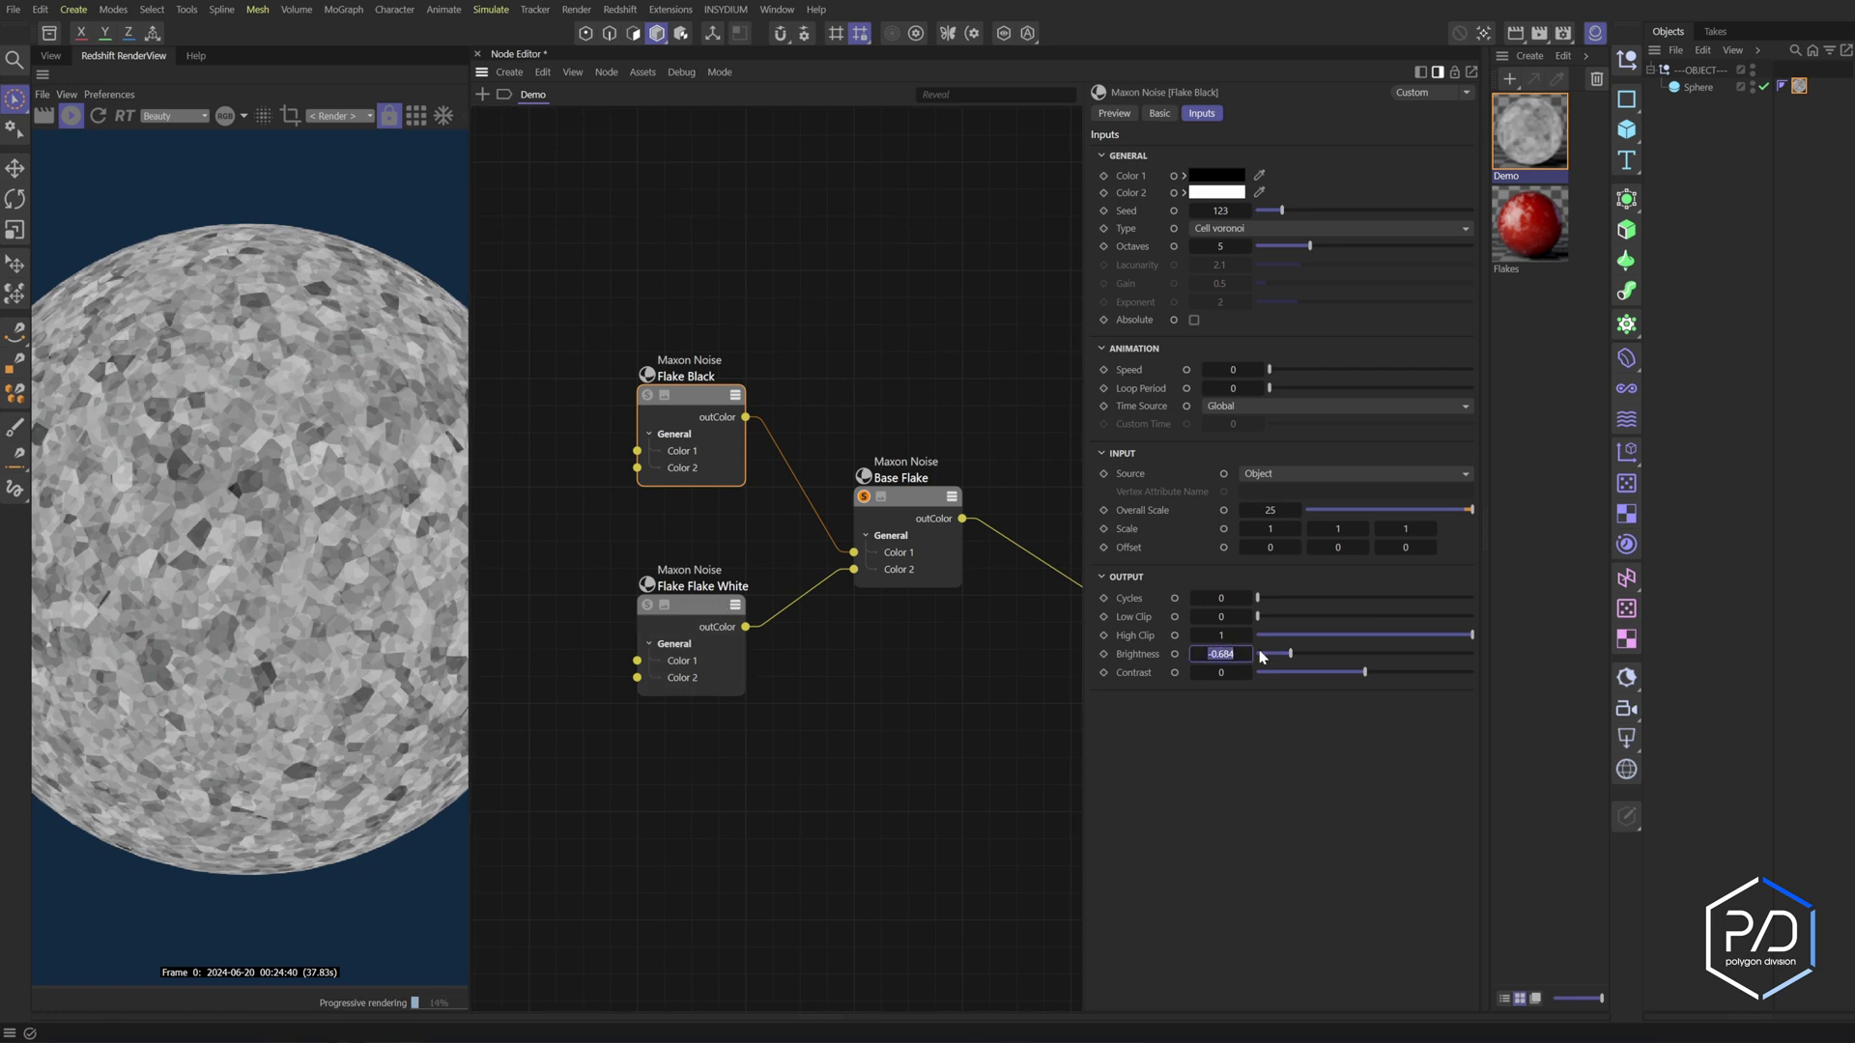
{"action": "type", "text": "-.6"}
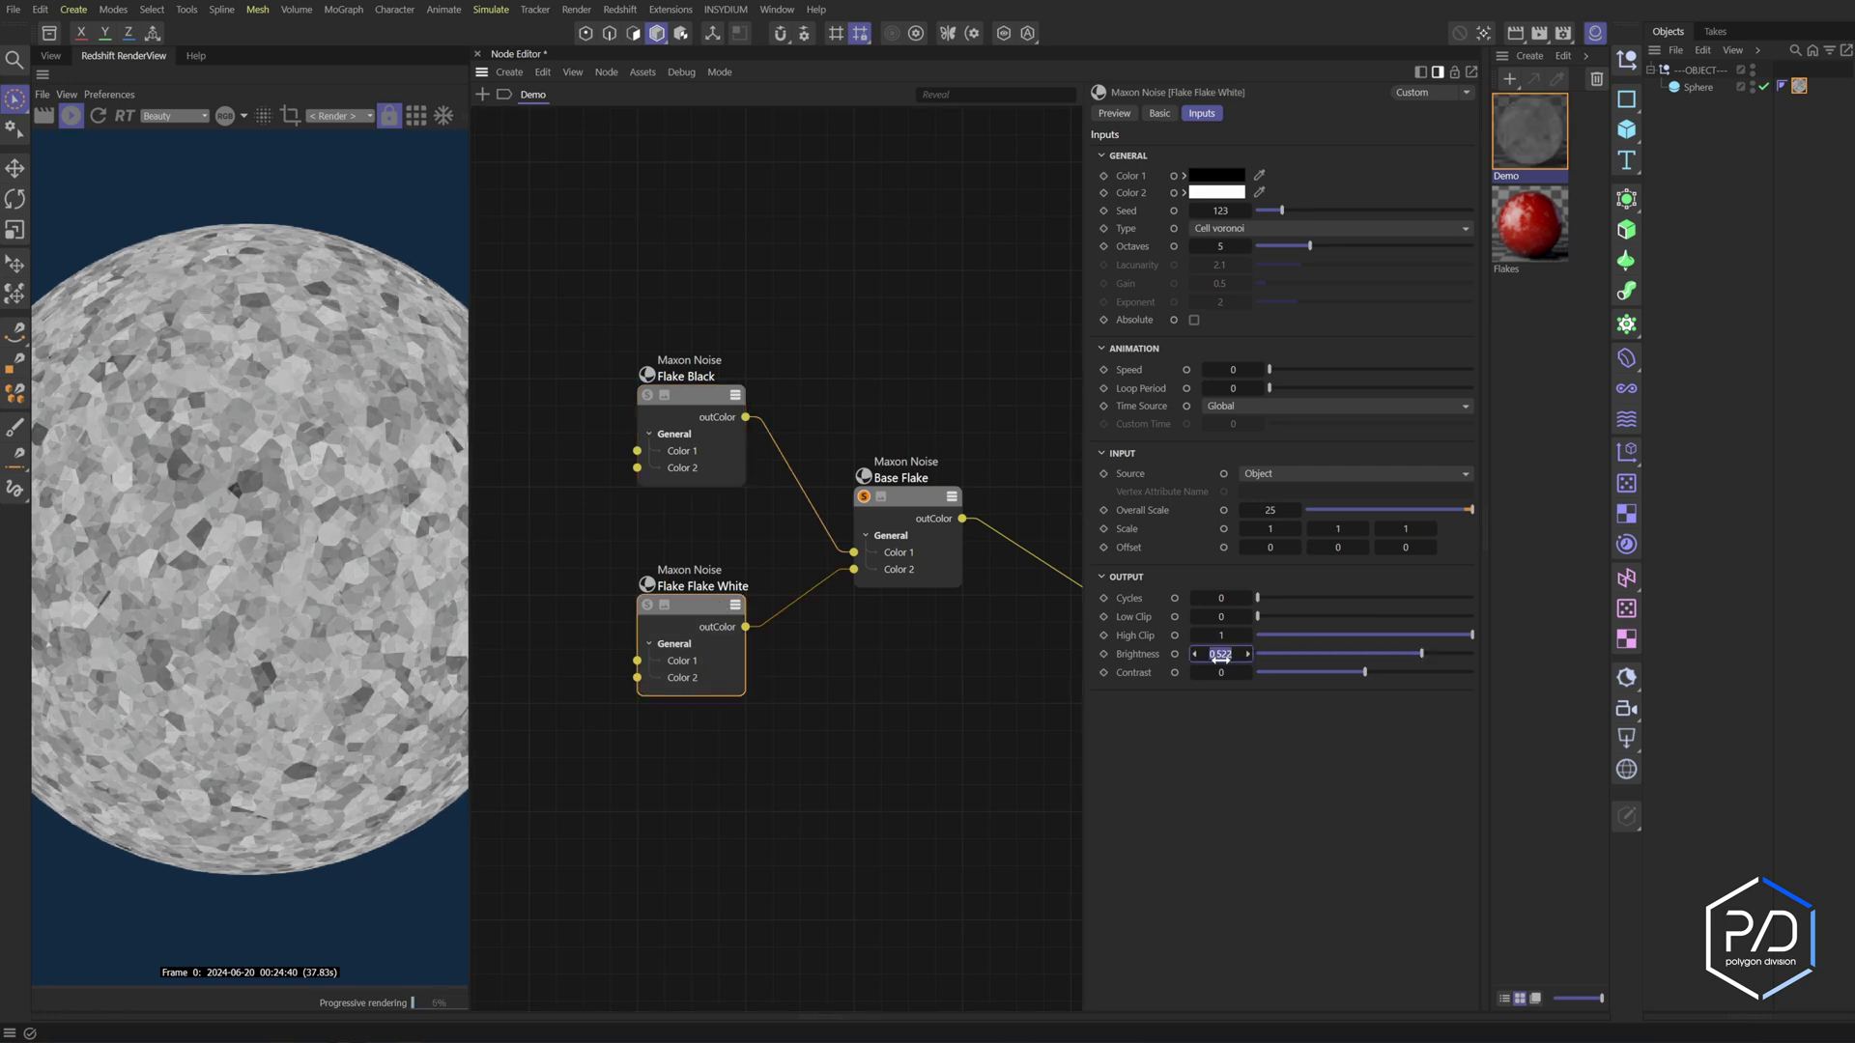
{"action": "type", "text": ".6"}
{"action": "key", "text": "Return"}
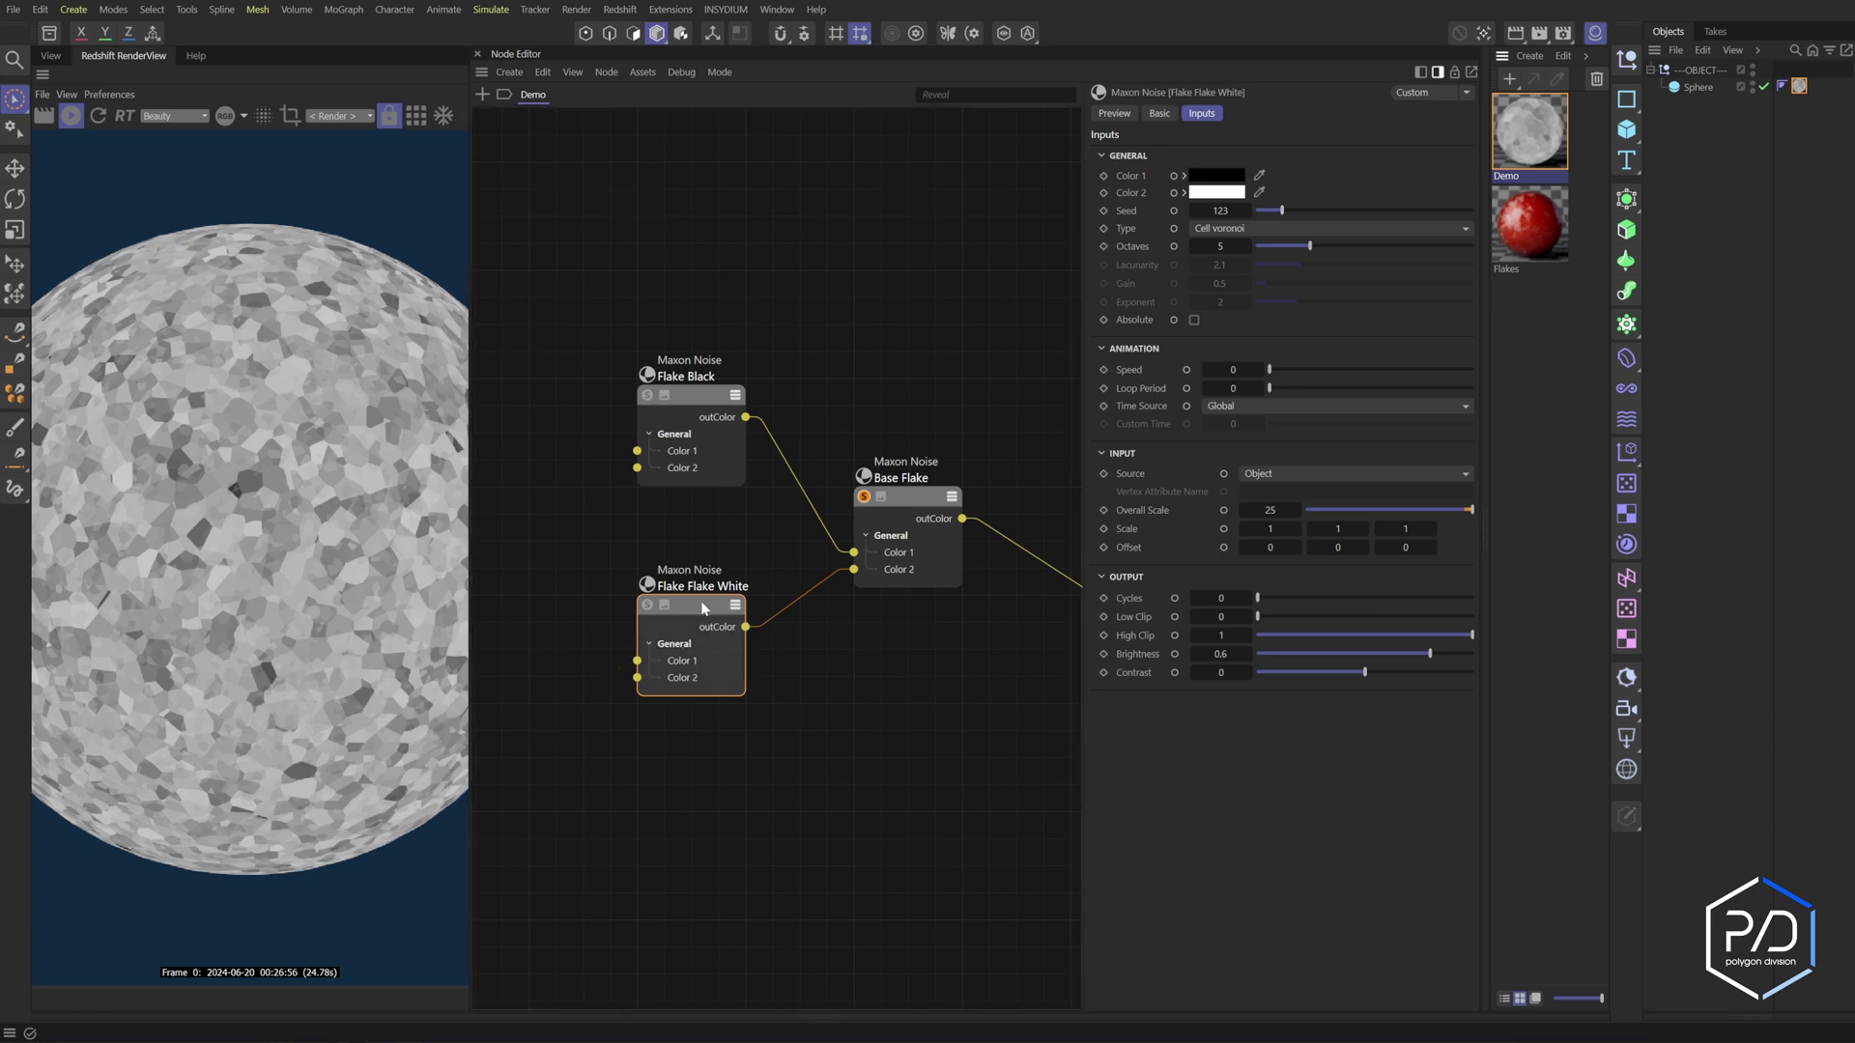
Duplicate Flake Flake White, remove the original's Color 1 port and connect the copy's outColor to the original's Color 2
{"action": "middle_click_drag", "start_coordinate": [701, 607], "coordinate": [787, 600]}
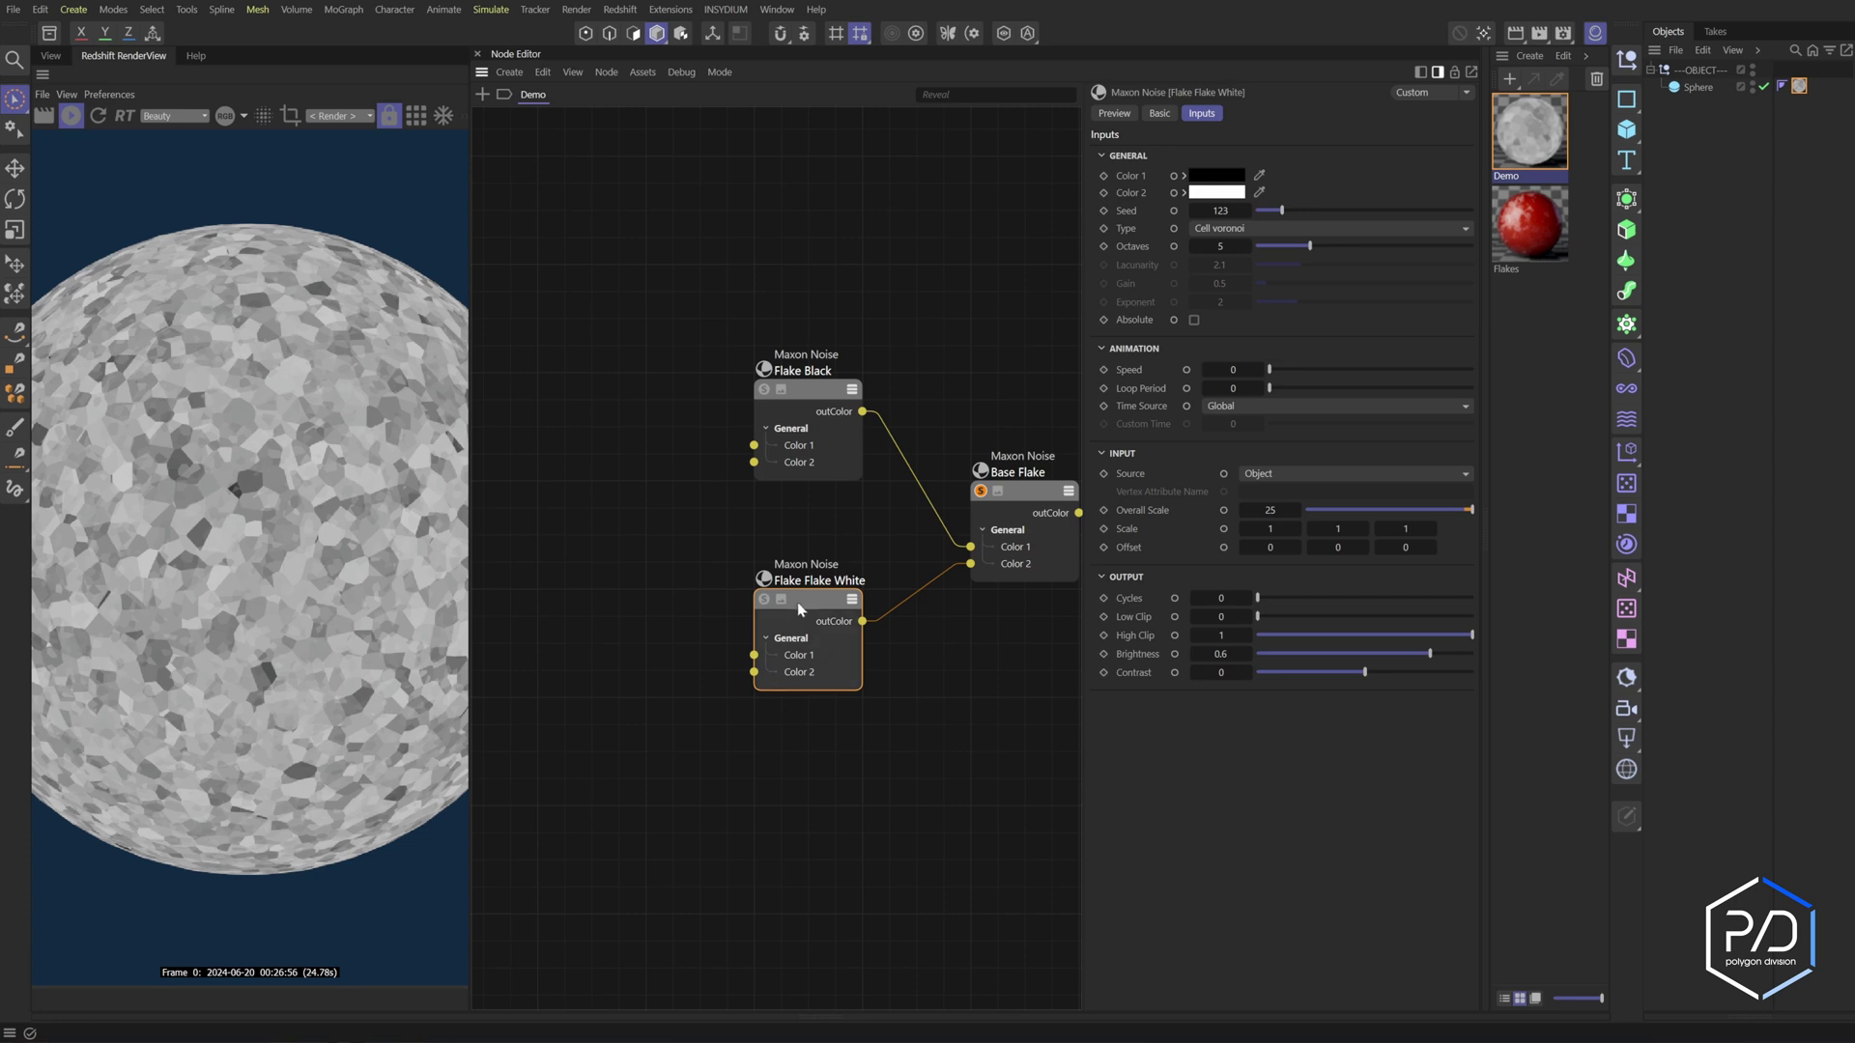
{"action": "left_click_drag", "start_coordinate": [803, 603], "coordinate": [640, 604], "text": "ctrl"}
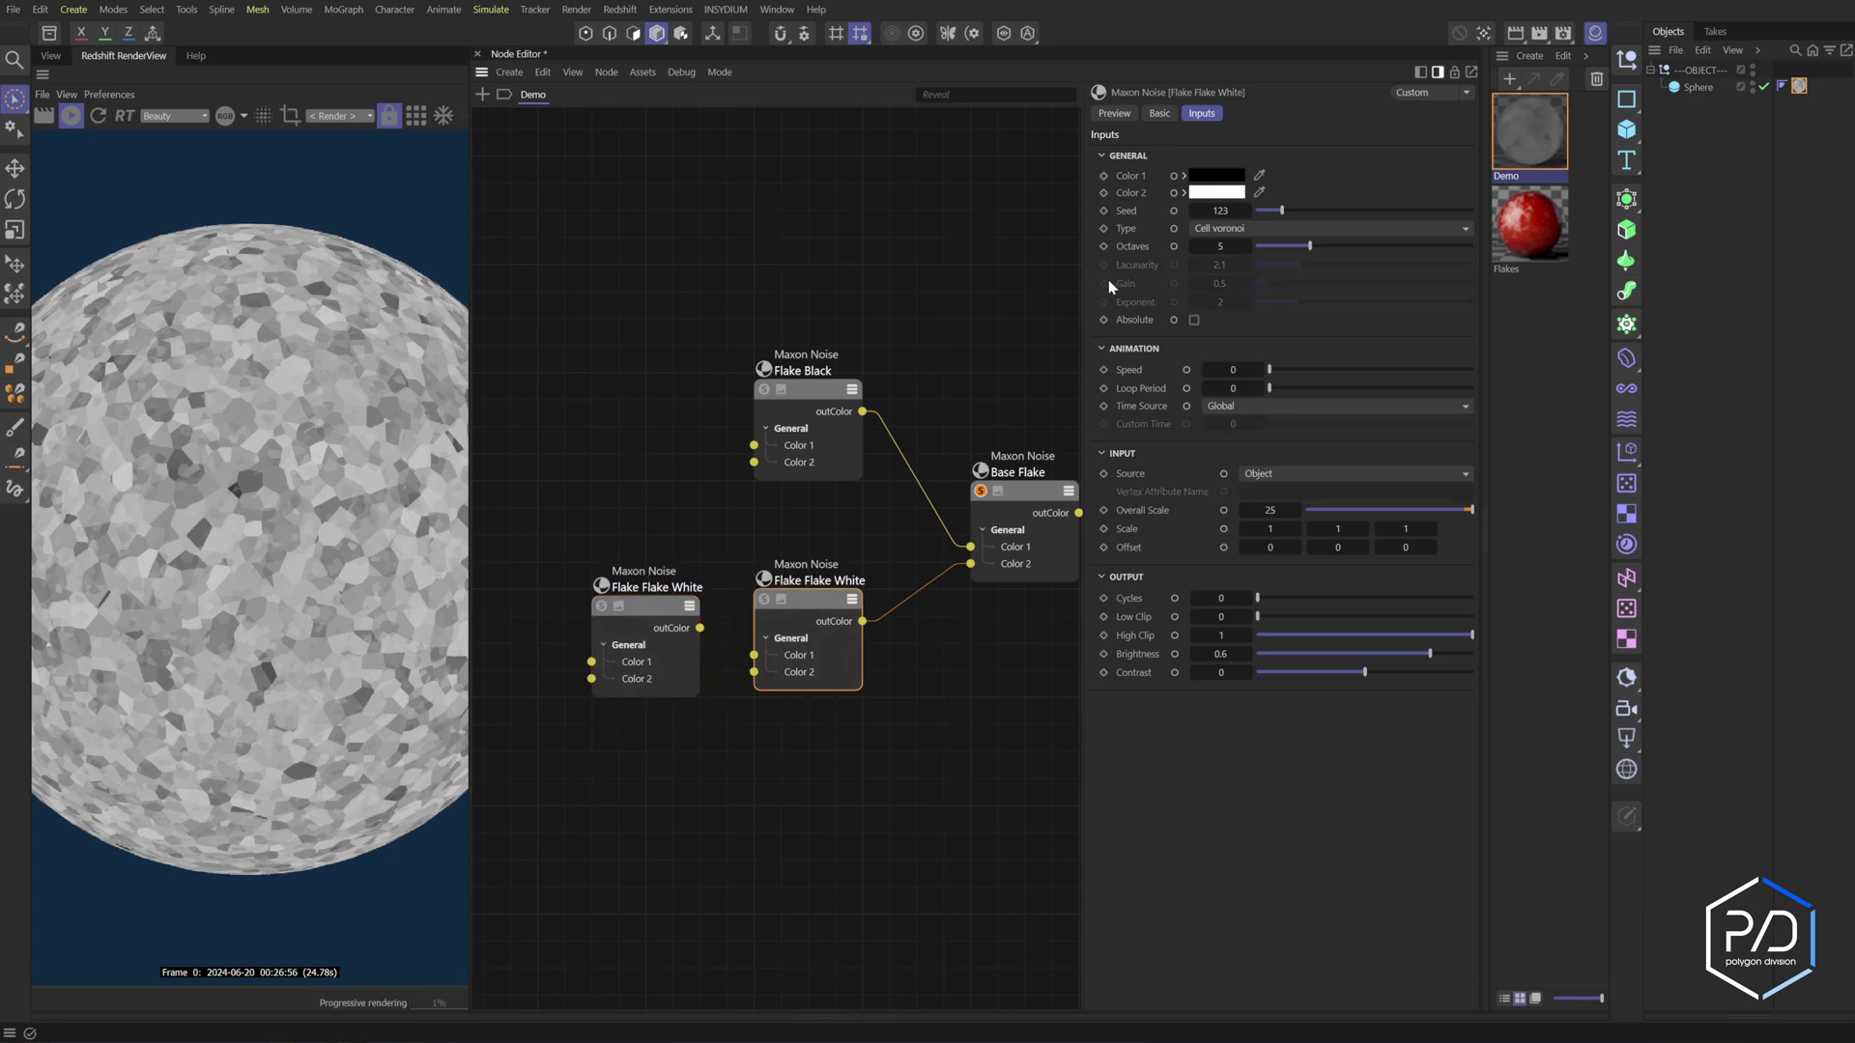
{"action": "left_click", "coordinate": [799, 642]}
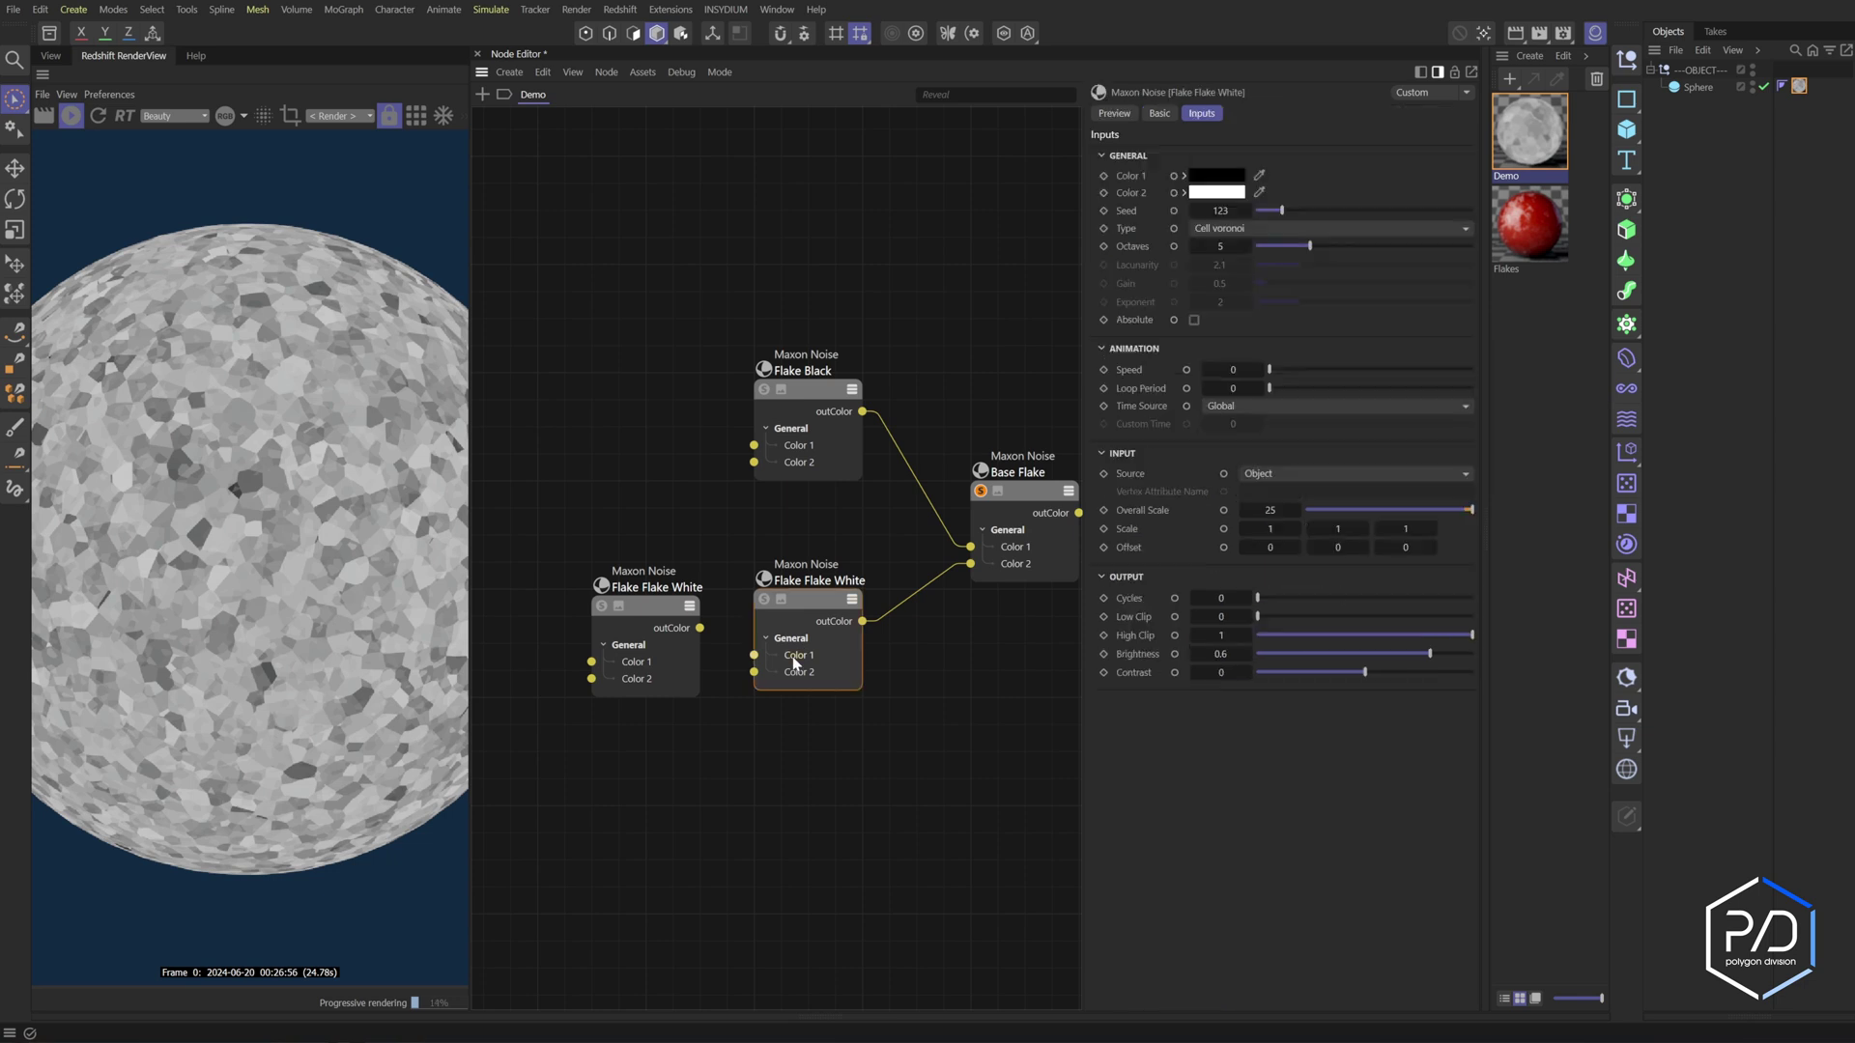
{"action": "left_click_drag", "start_coordinate": [699, 627], "coordinate": [754, 656]}
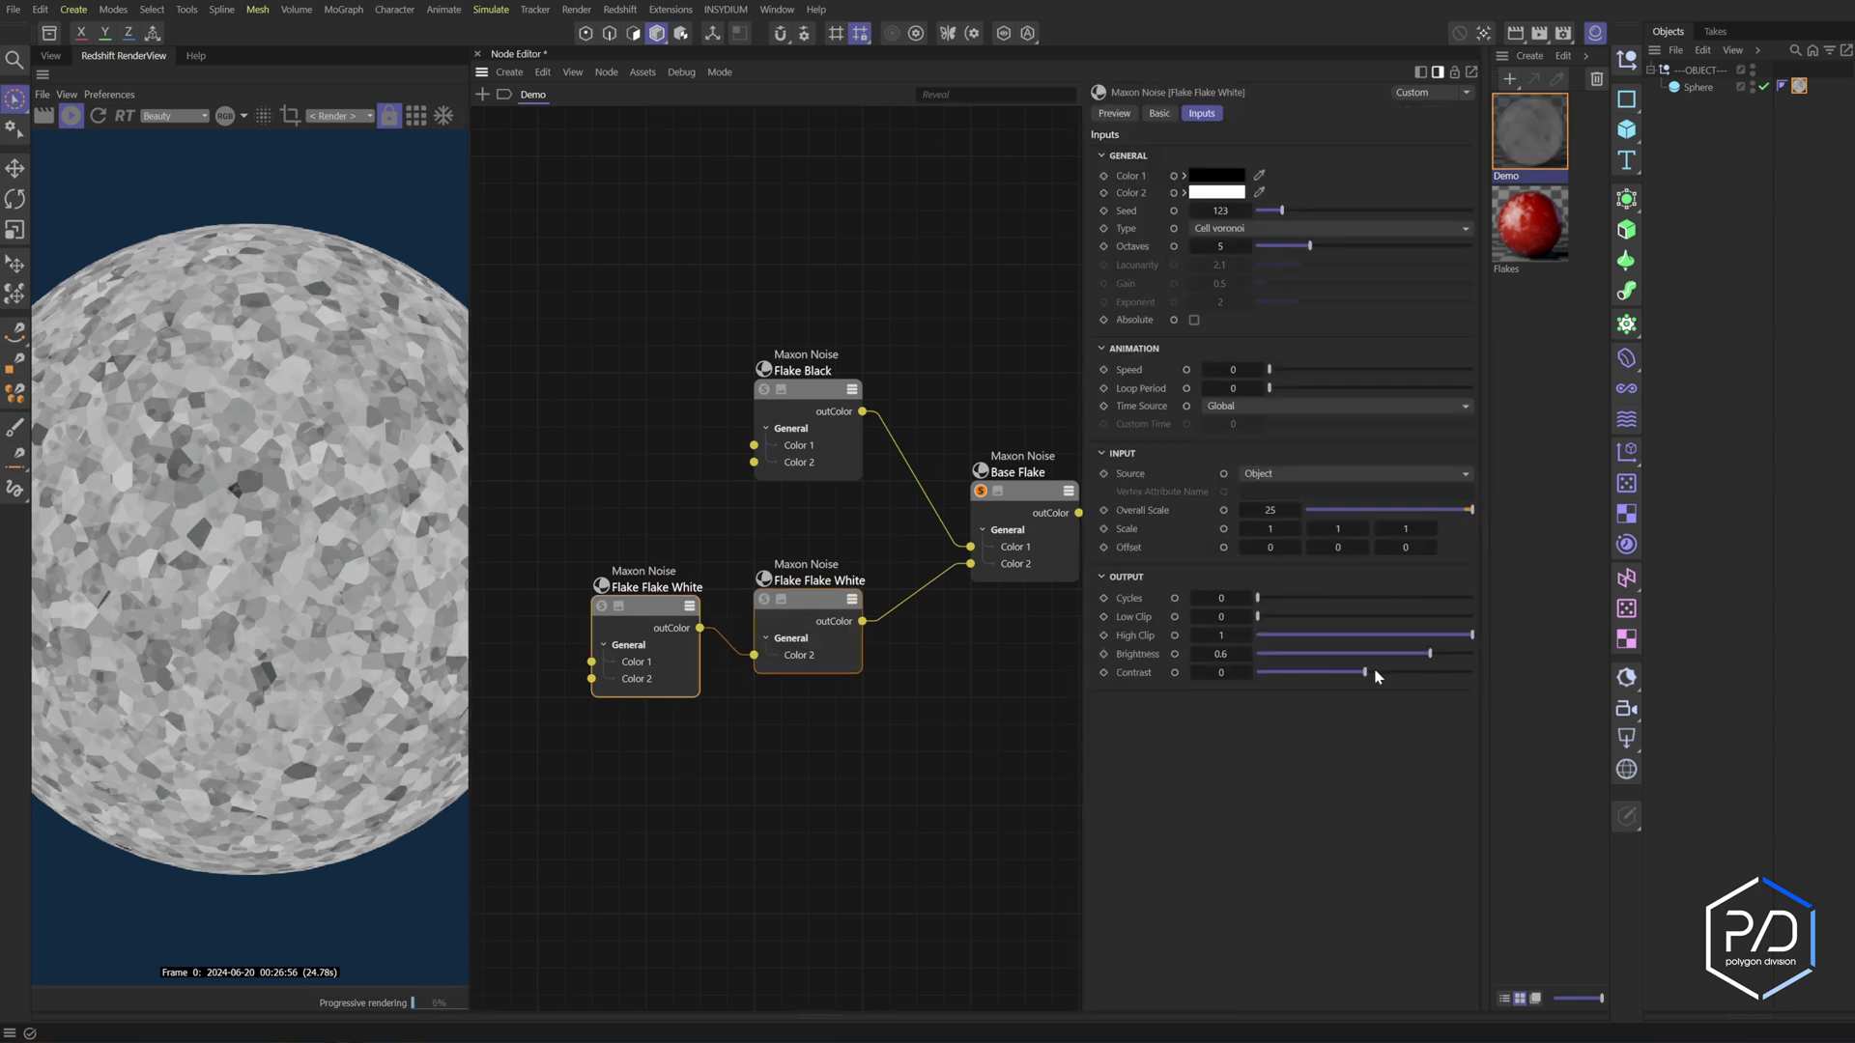
Preview the Flake Flake White copy on its own and set its Brightness to 0.108, Contrast to 0.436 and Overall Scale to 15
{"action": "left_click", "coordinate": [602, 607]}
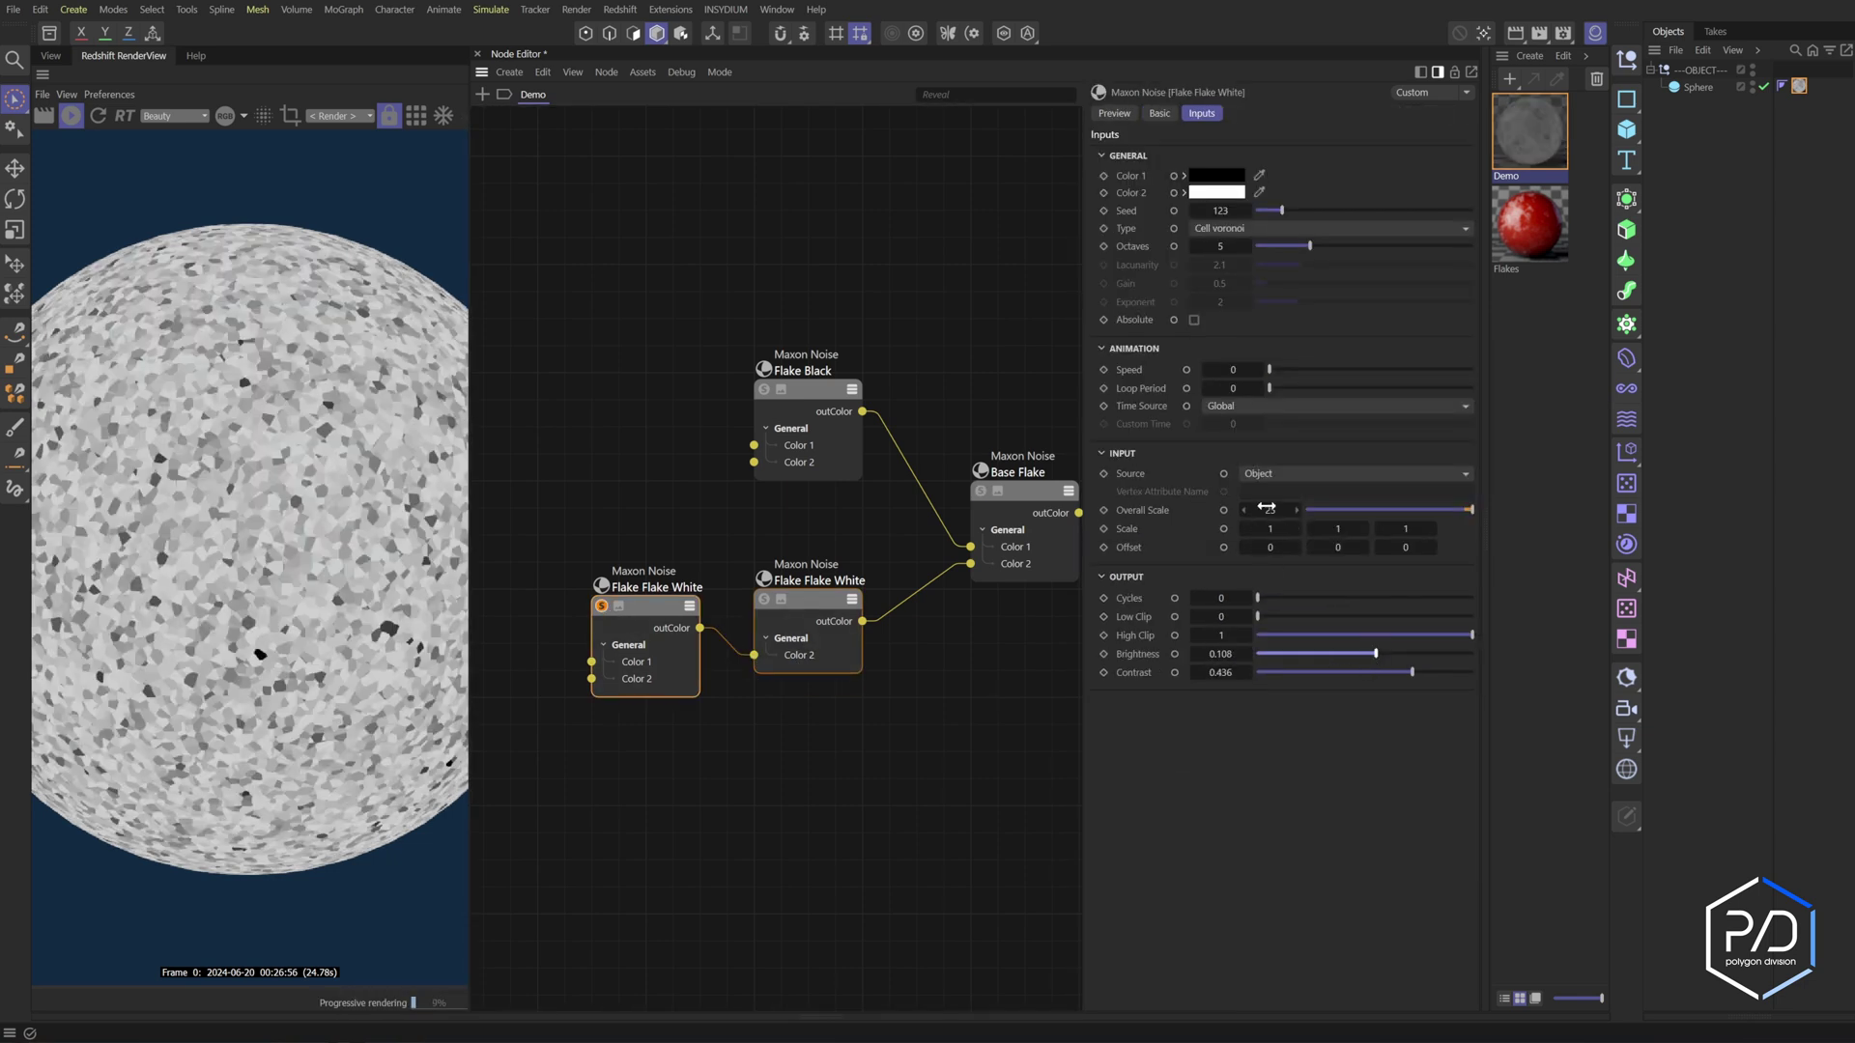
{"action": "left_click", "coordinate": [1266, 508]}
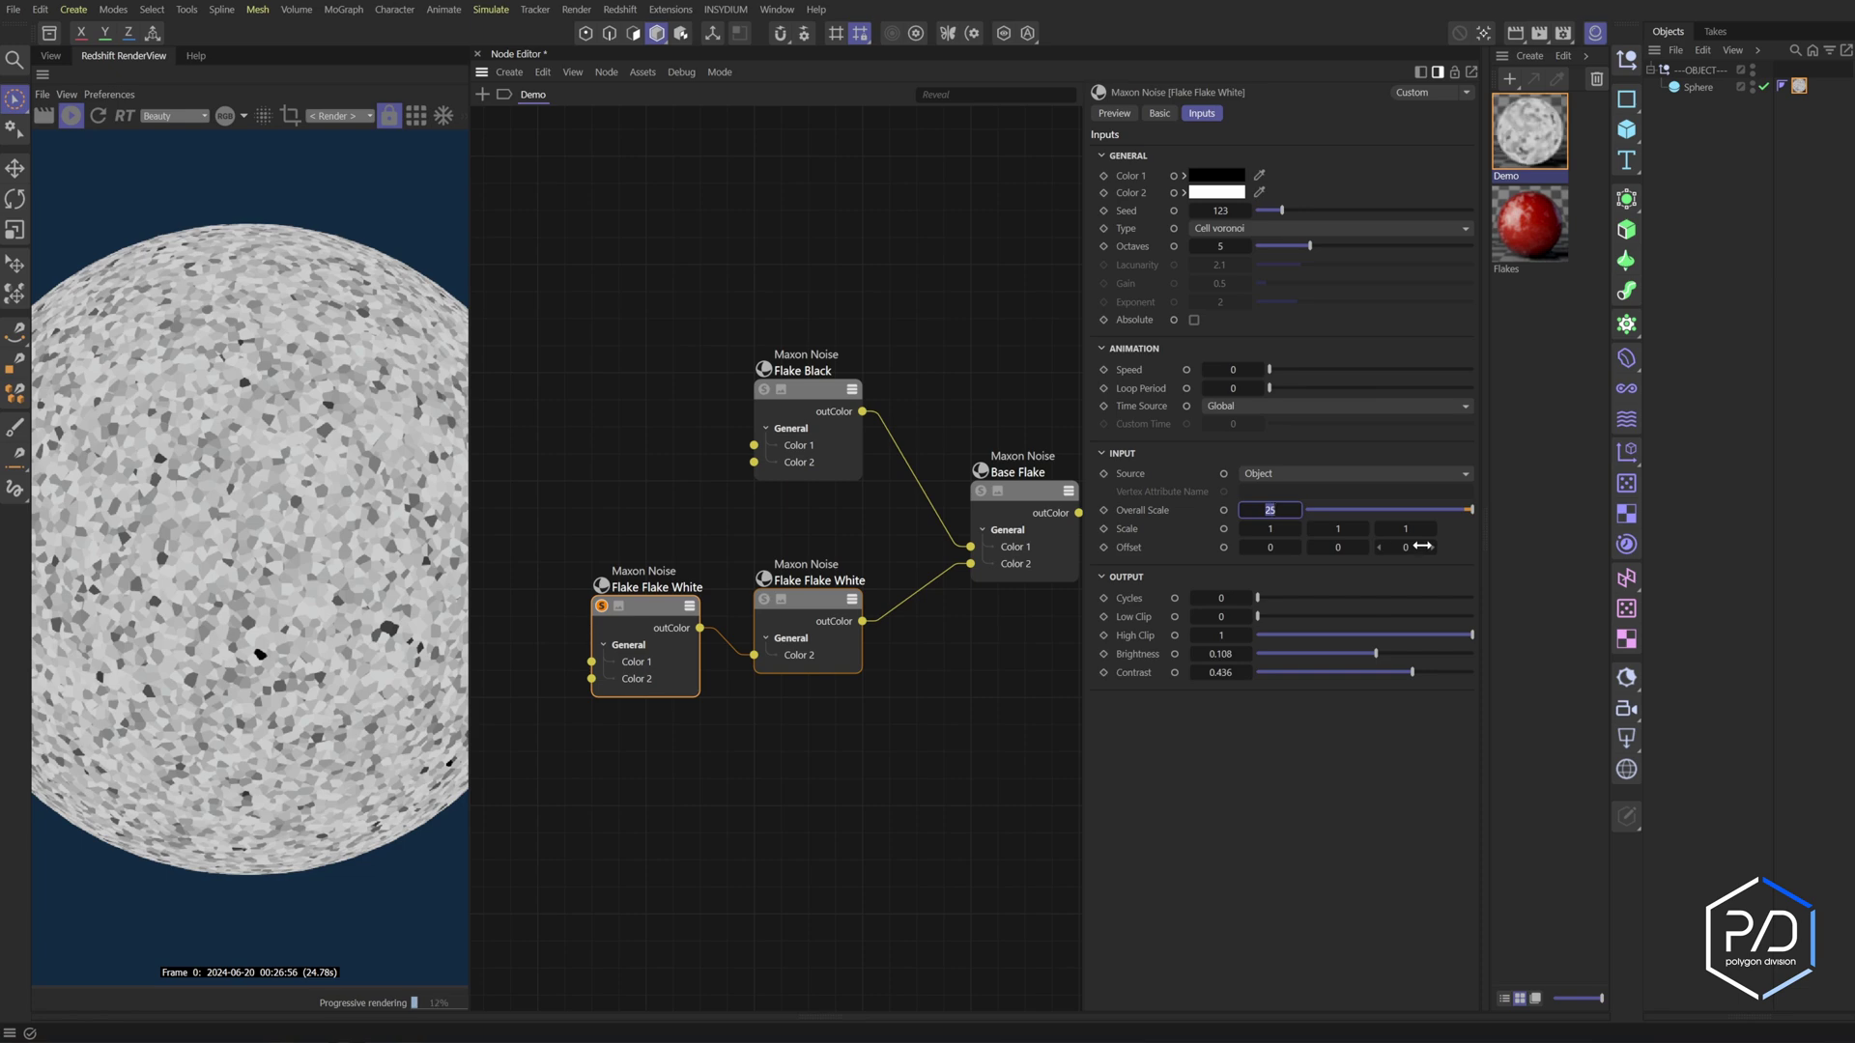
{"action": "type", "text": "15"}
{"action": "key", "text": "Return"}
{"action": "left_click", "coordinate": [1269, 510]}
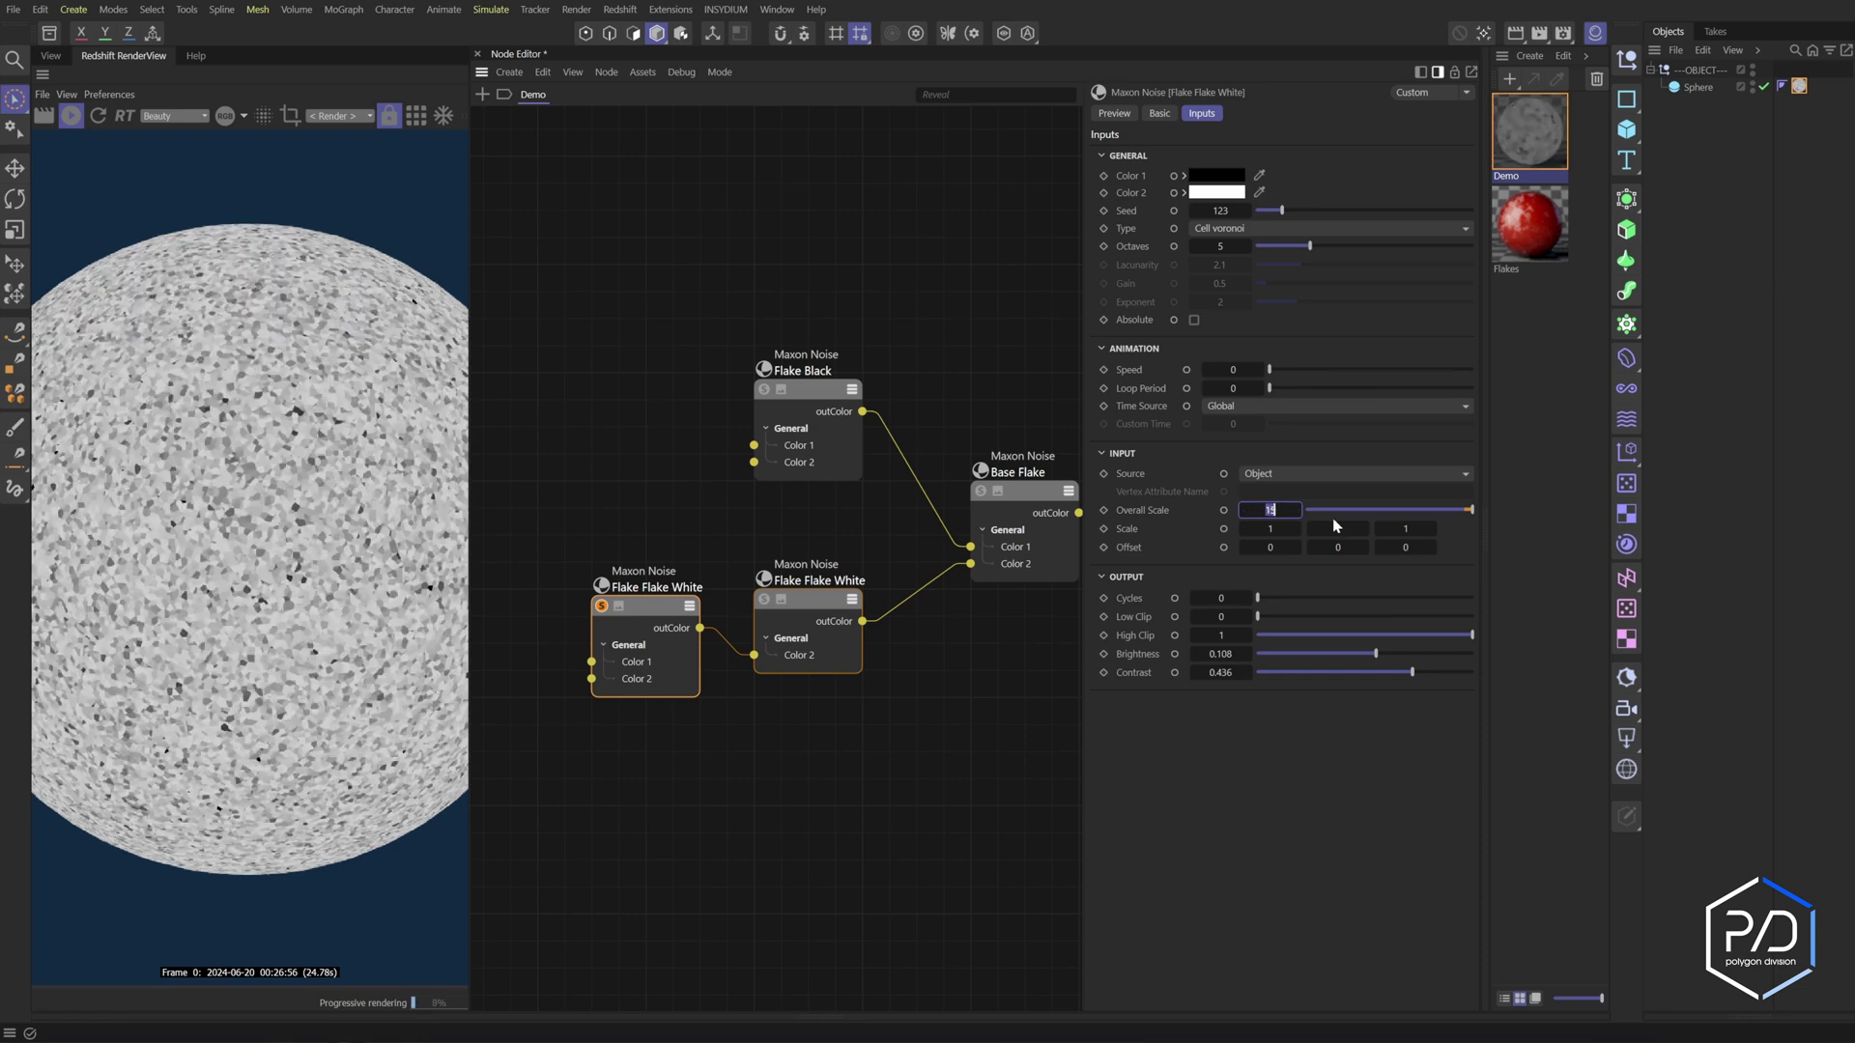
{"action": "type", "text": "2"}
{"action": "left_click", "coordinate": [601, 606]}
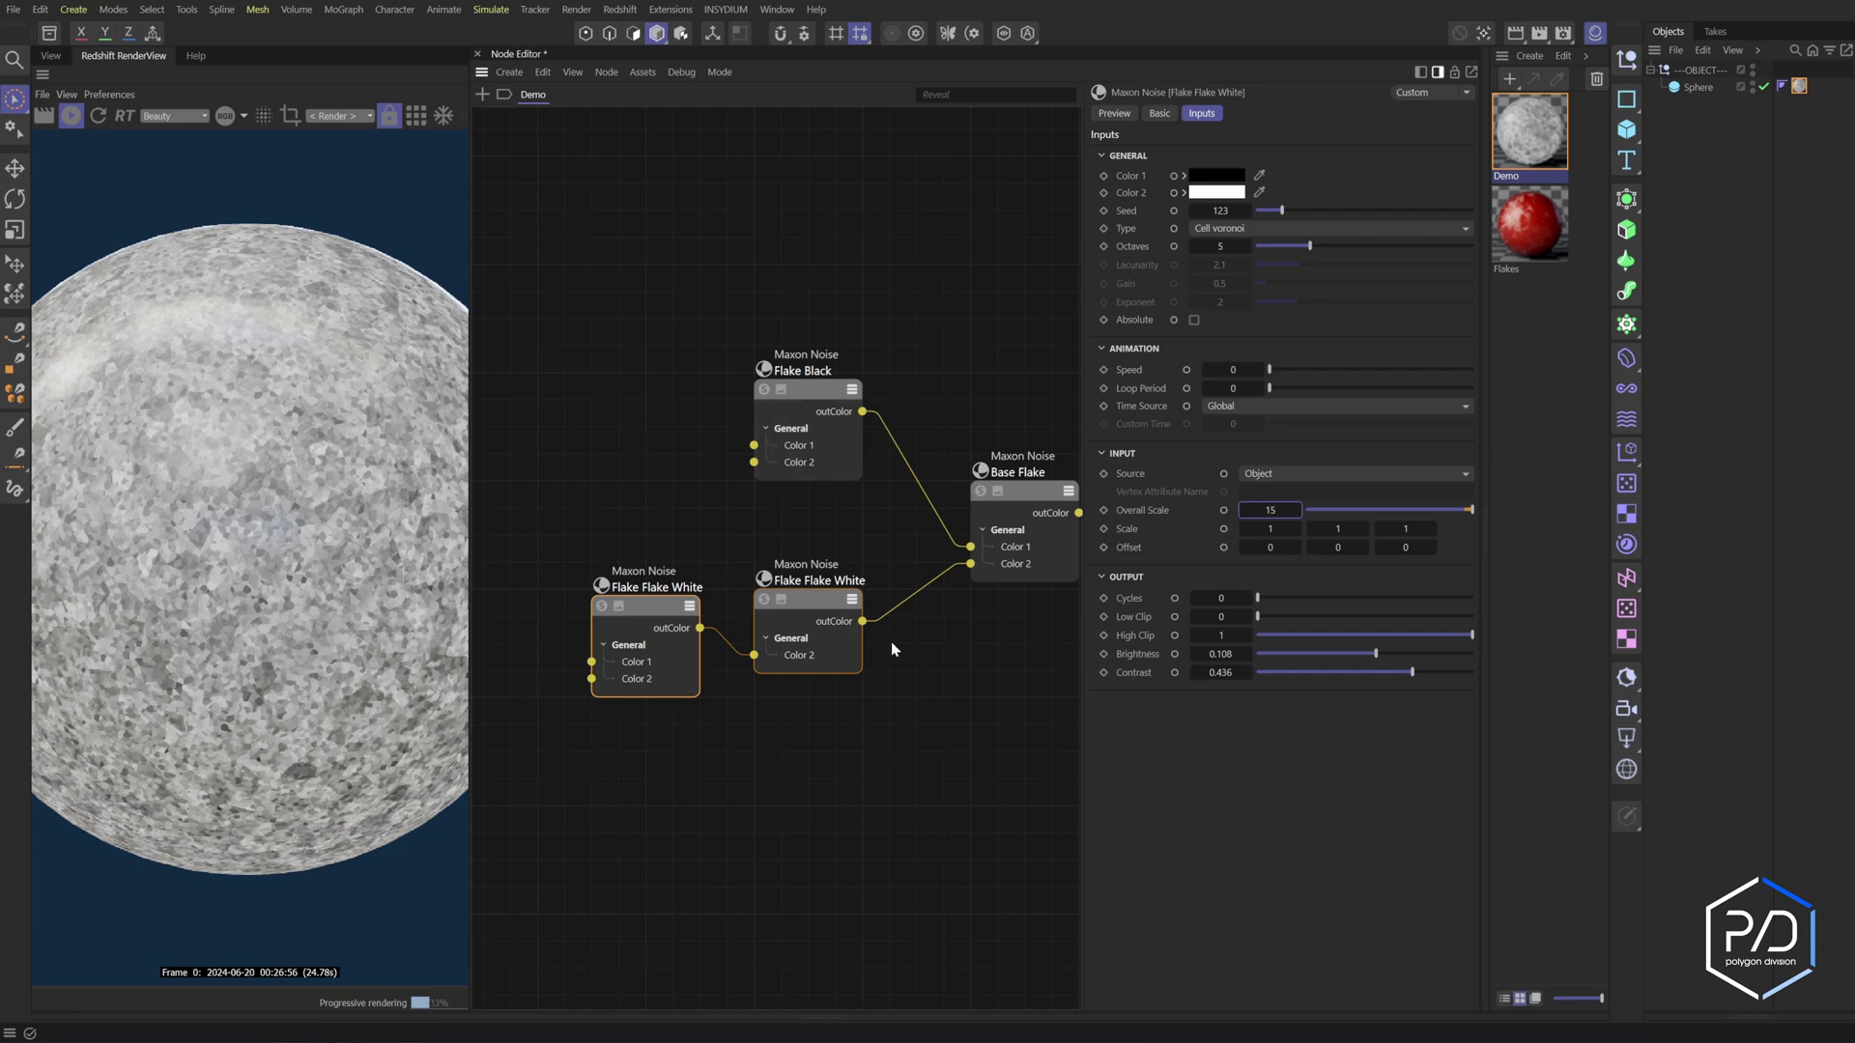
Add a Color Layer node between Base Flake and the RS Standard material
{"action": "middle_click_drag", "start_coordinate": [942, 636], "coordinate": [932, 636]}
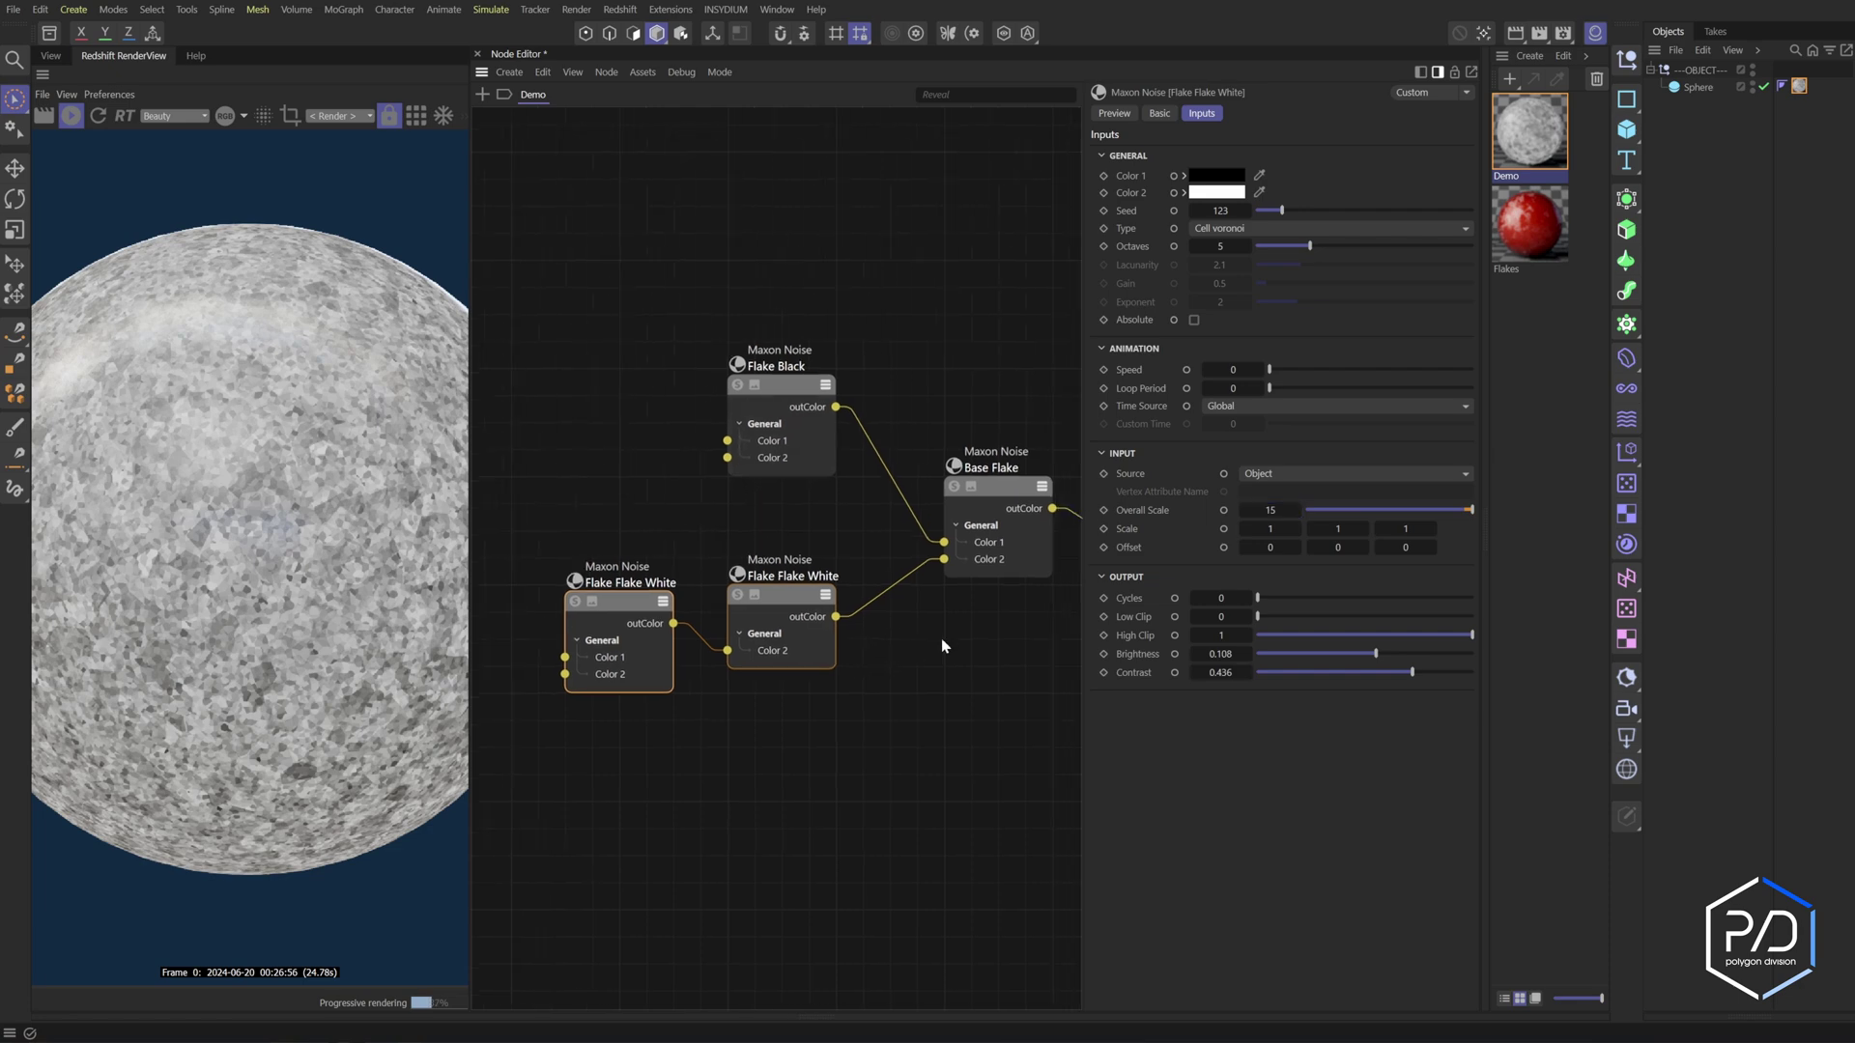
{"action": "scroll", "coordinate": [334, 543], "scroll_direction": "down", "scroll_amount": 2}
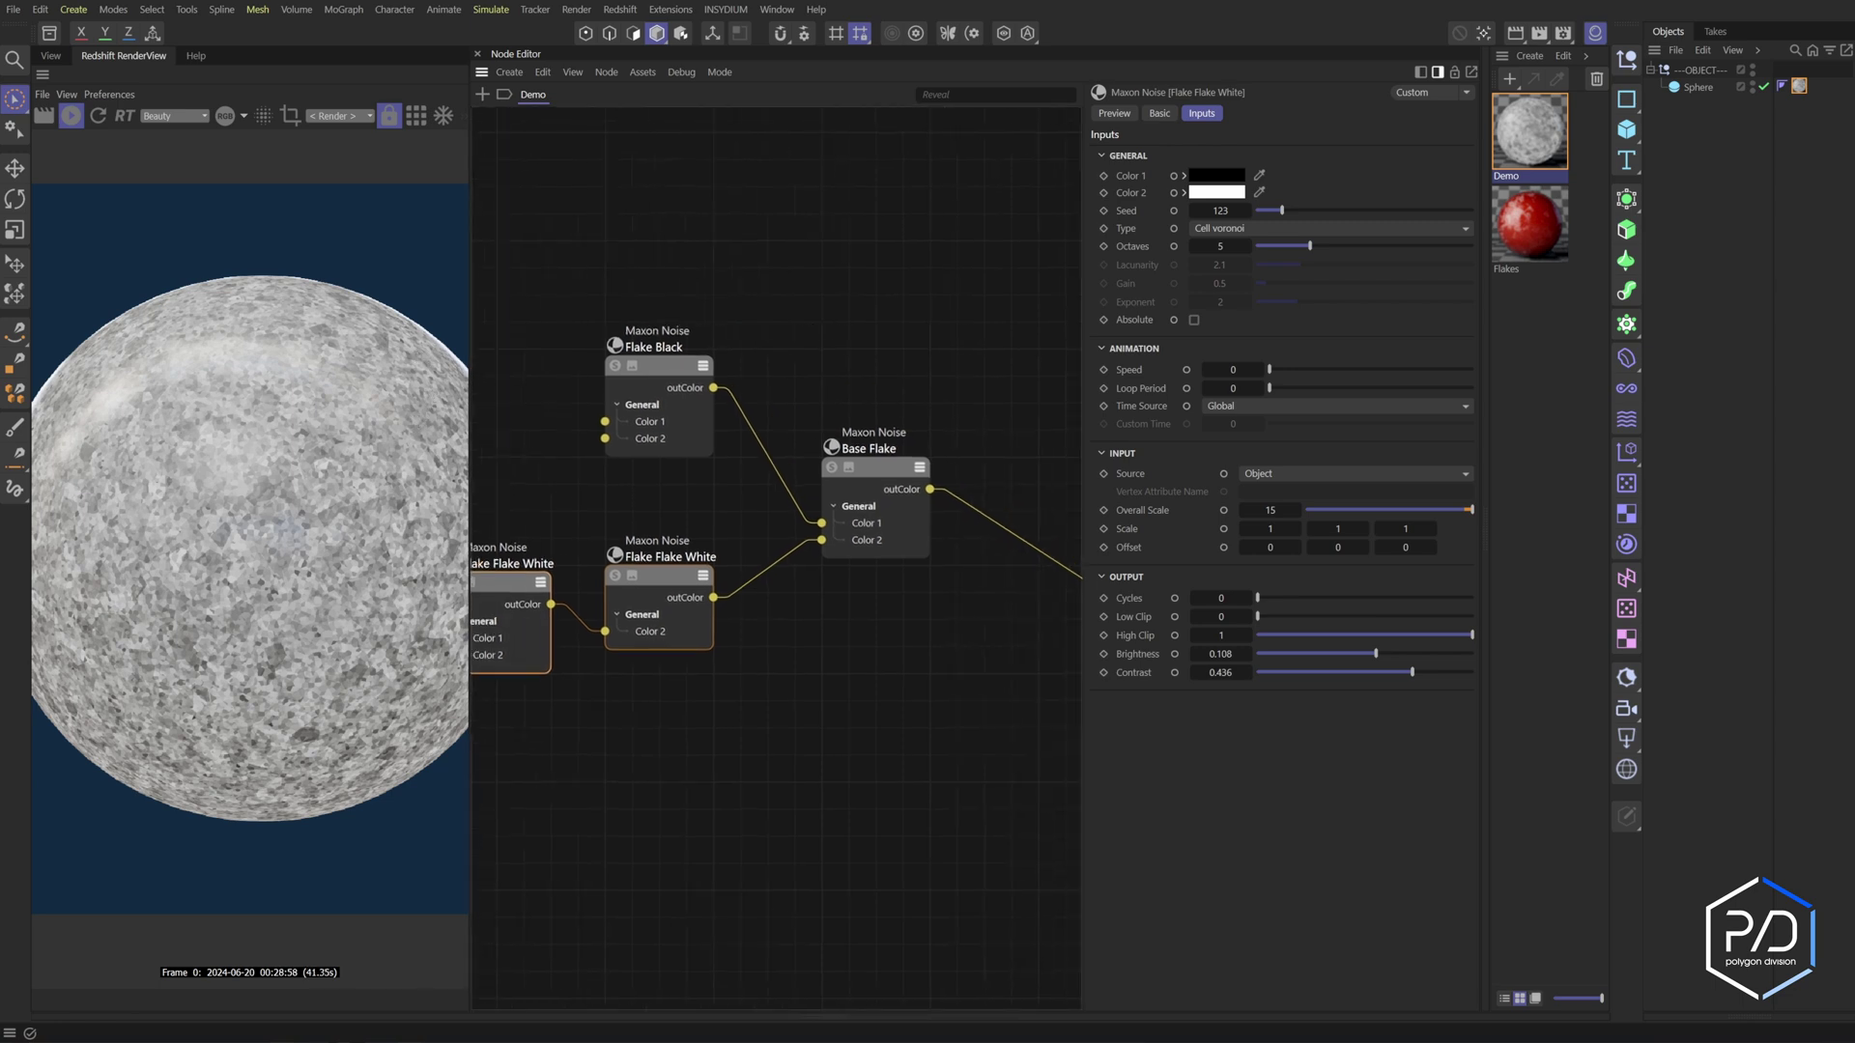
{"action": "middle_click_drag", "start_coordinate": [998, 651], "coordinate": [805, 597]}
{"action": "double_click", "coordinate": [804, 597]}
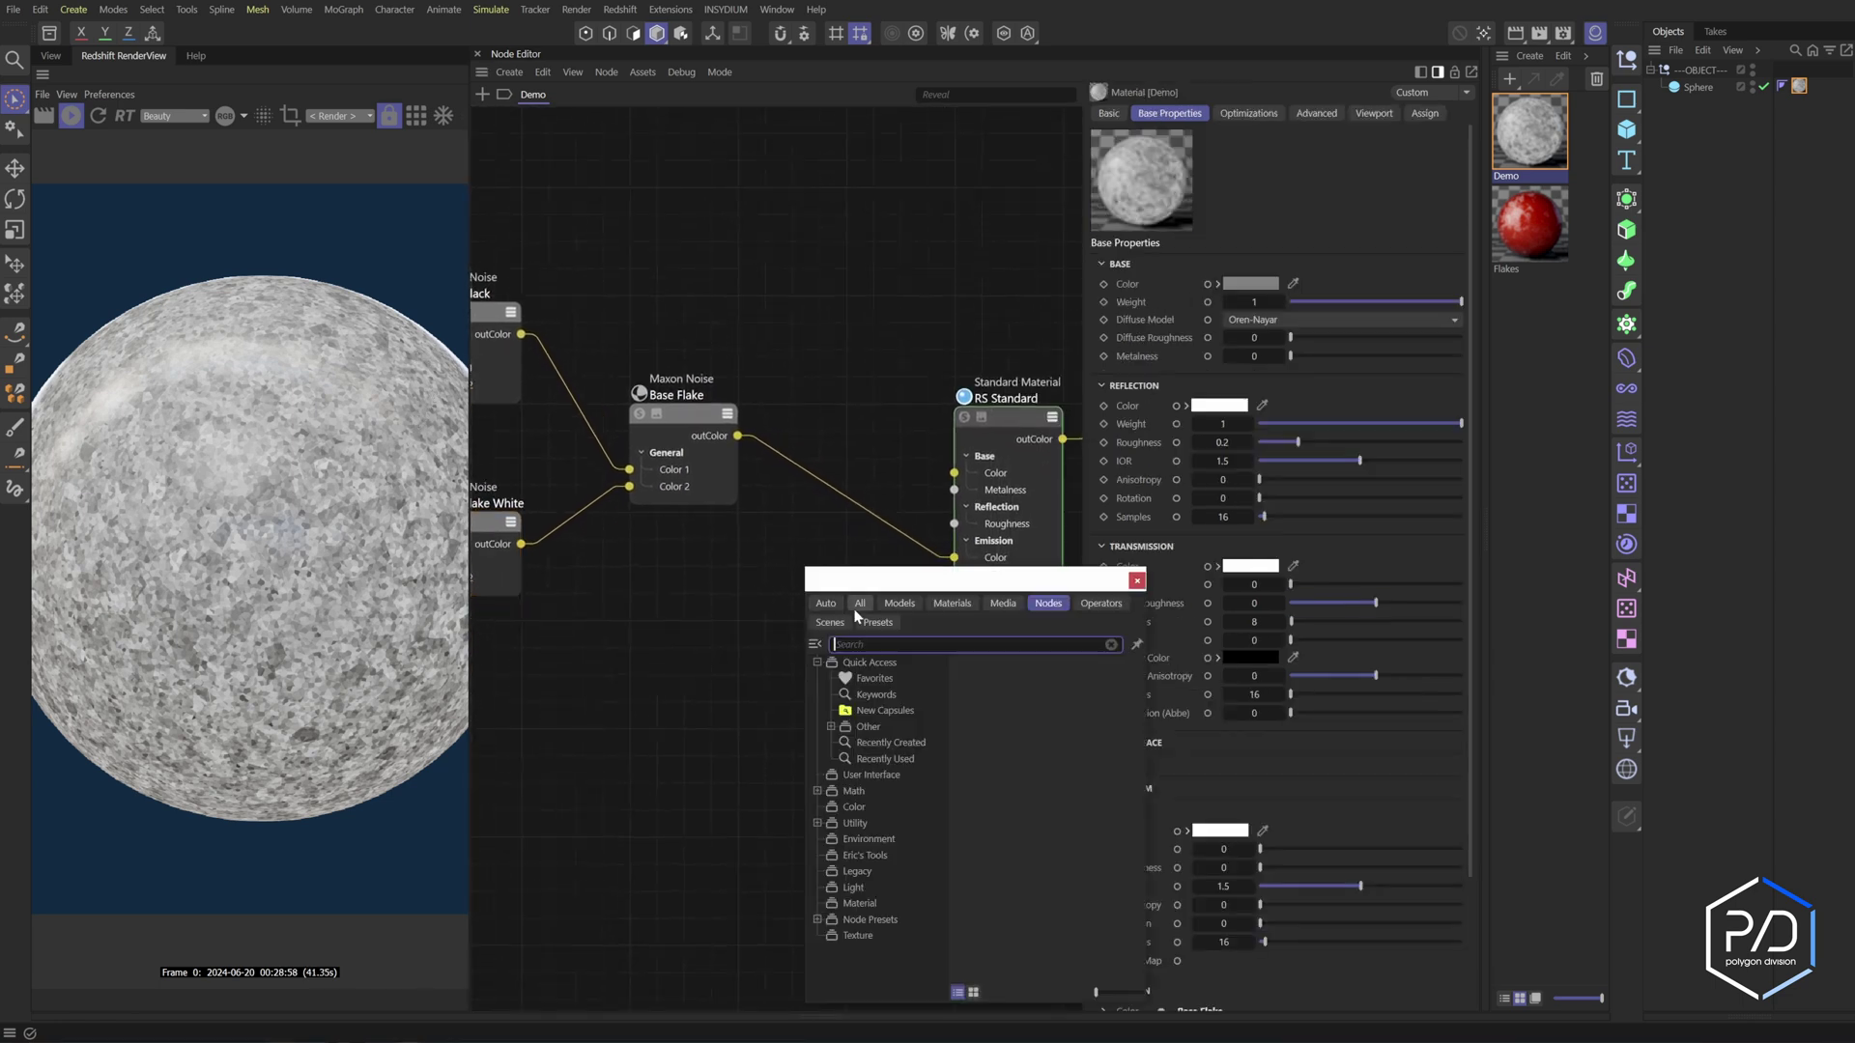
{"action": "type", "text": "color l"}
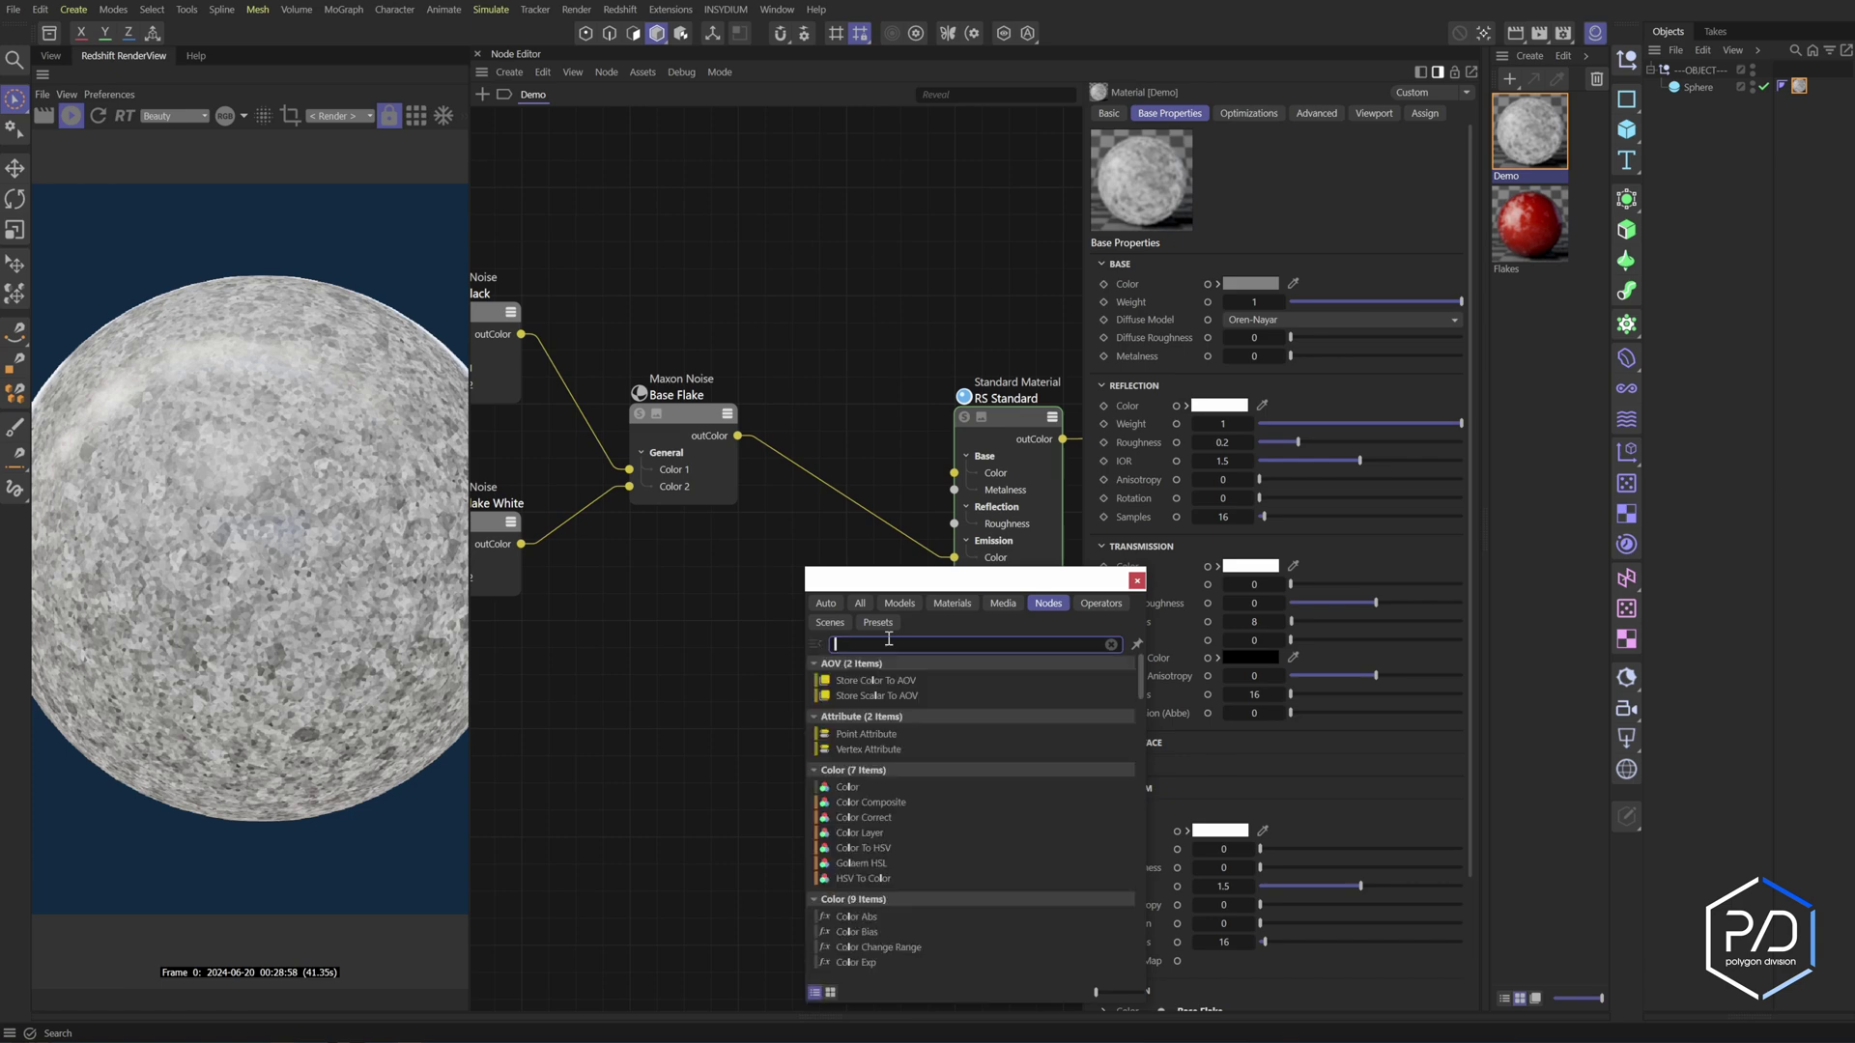
{"action": "key", "text": "Return"}
Remove the Color Layer's Layer 2 Color and Mask ports and its Layer 1 Mask port
{"action": "left_click", "coordinate": [790, 753]}
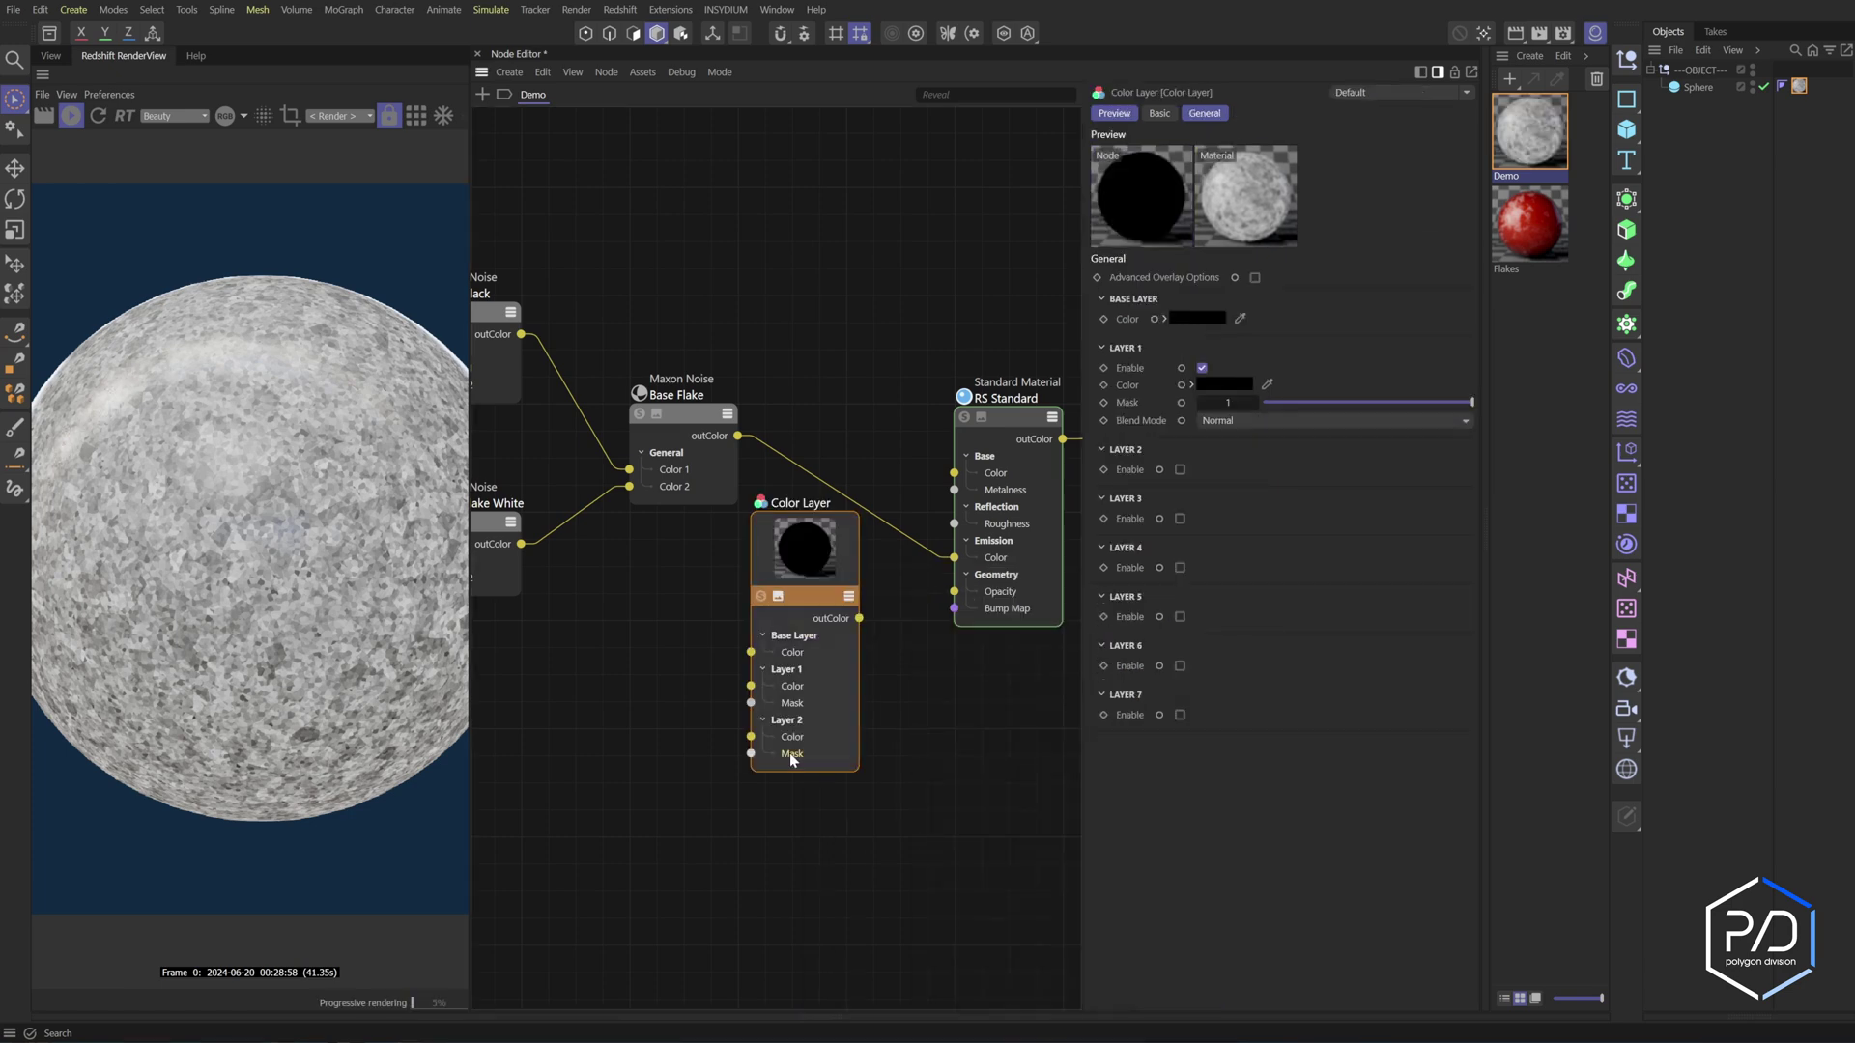
{"action": "key", "text": "Delete"}
{"action": "left_click", "coordinate": [790, 737]}
{"action": "key", "text": "Delete"}
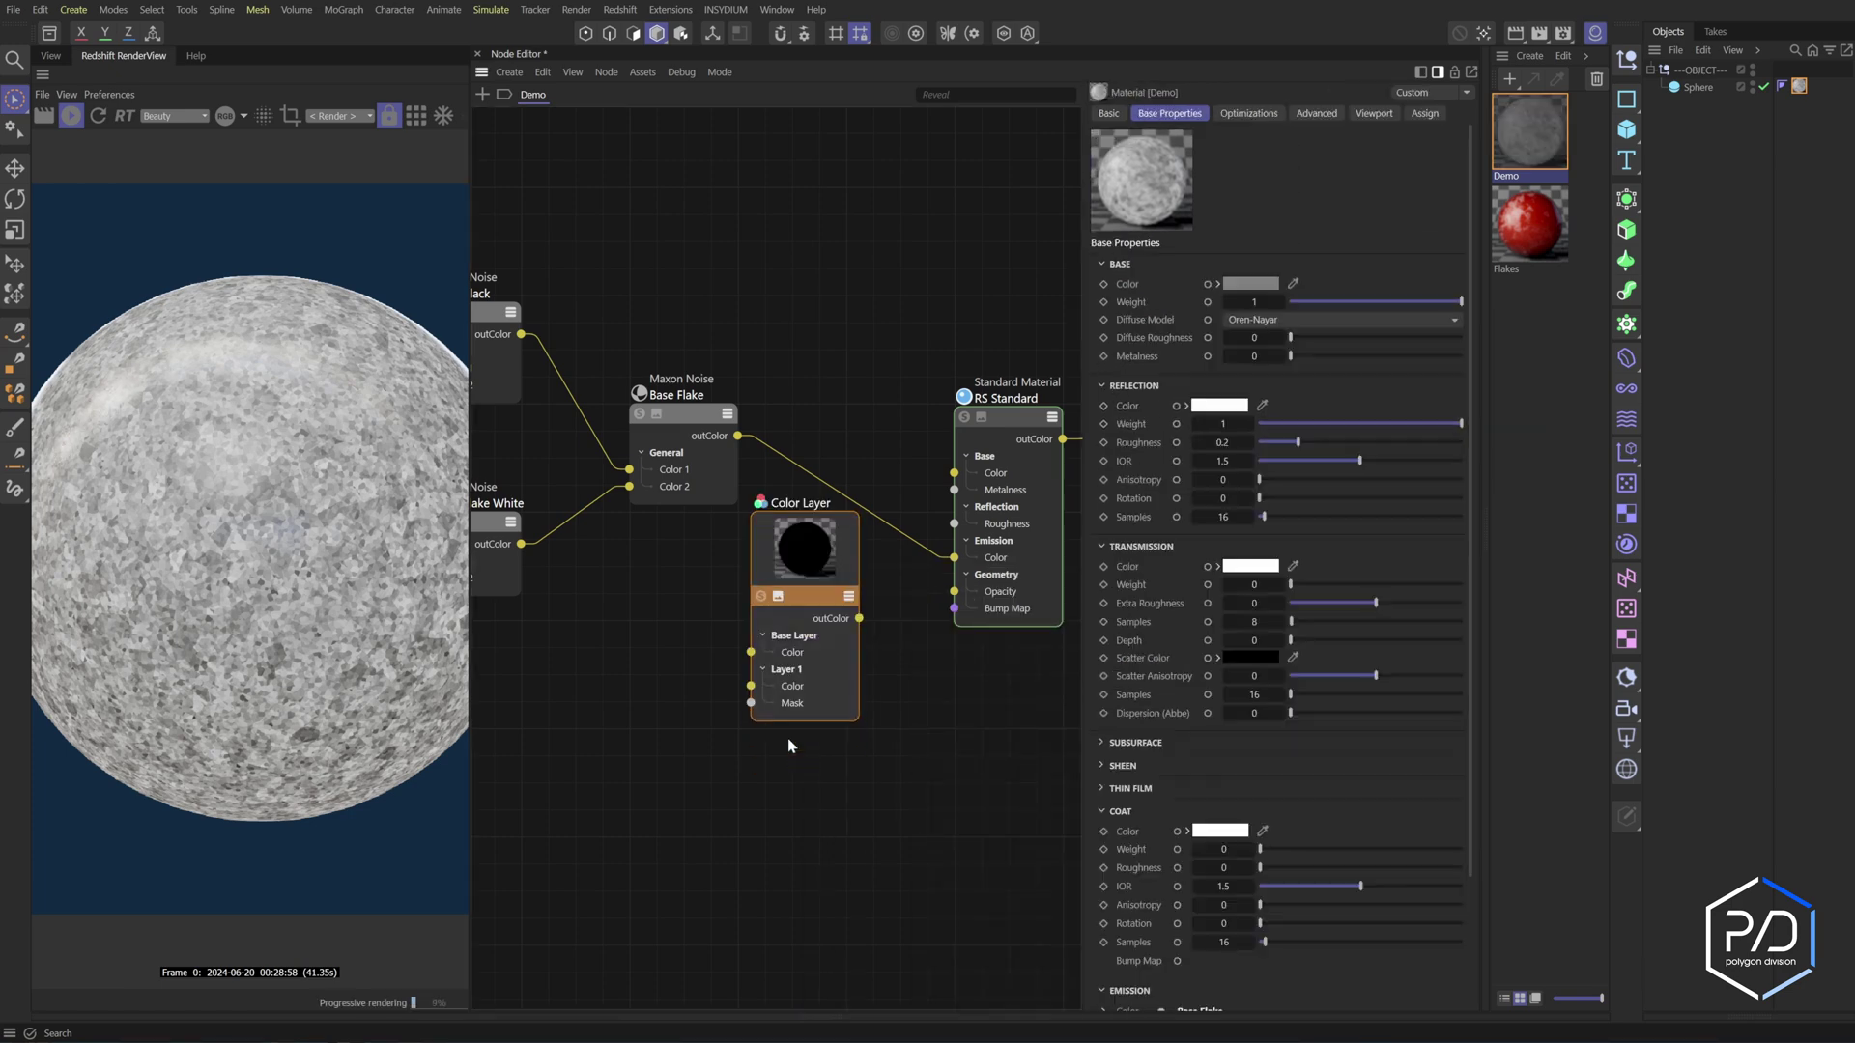
{"action": "left_click", "coordinate": [791, 709]}
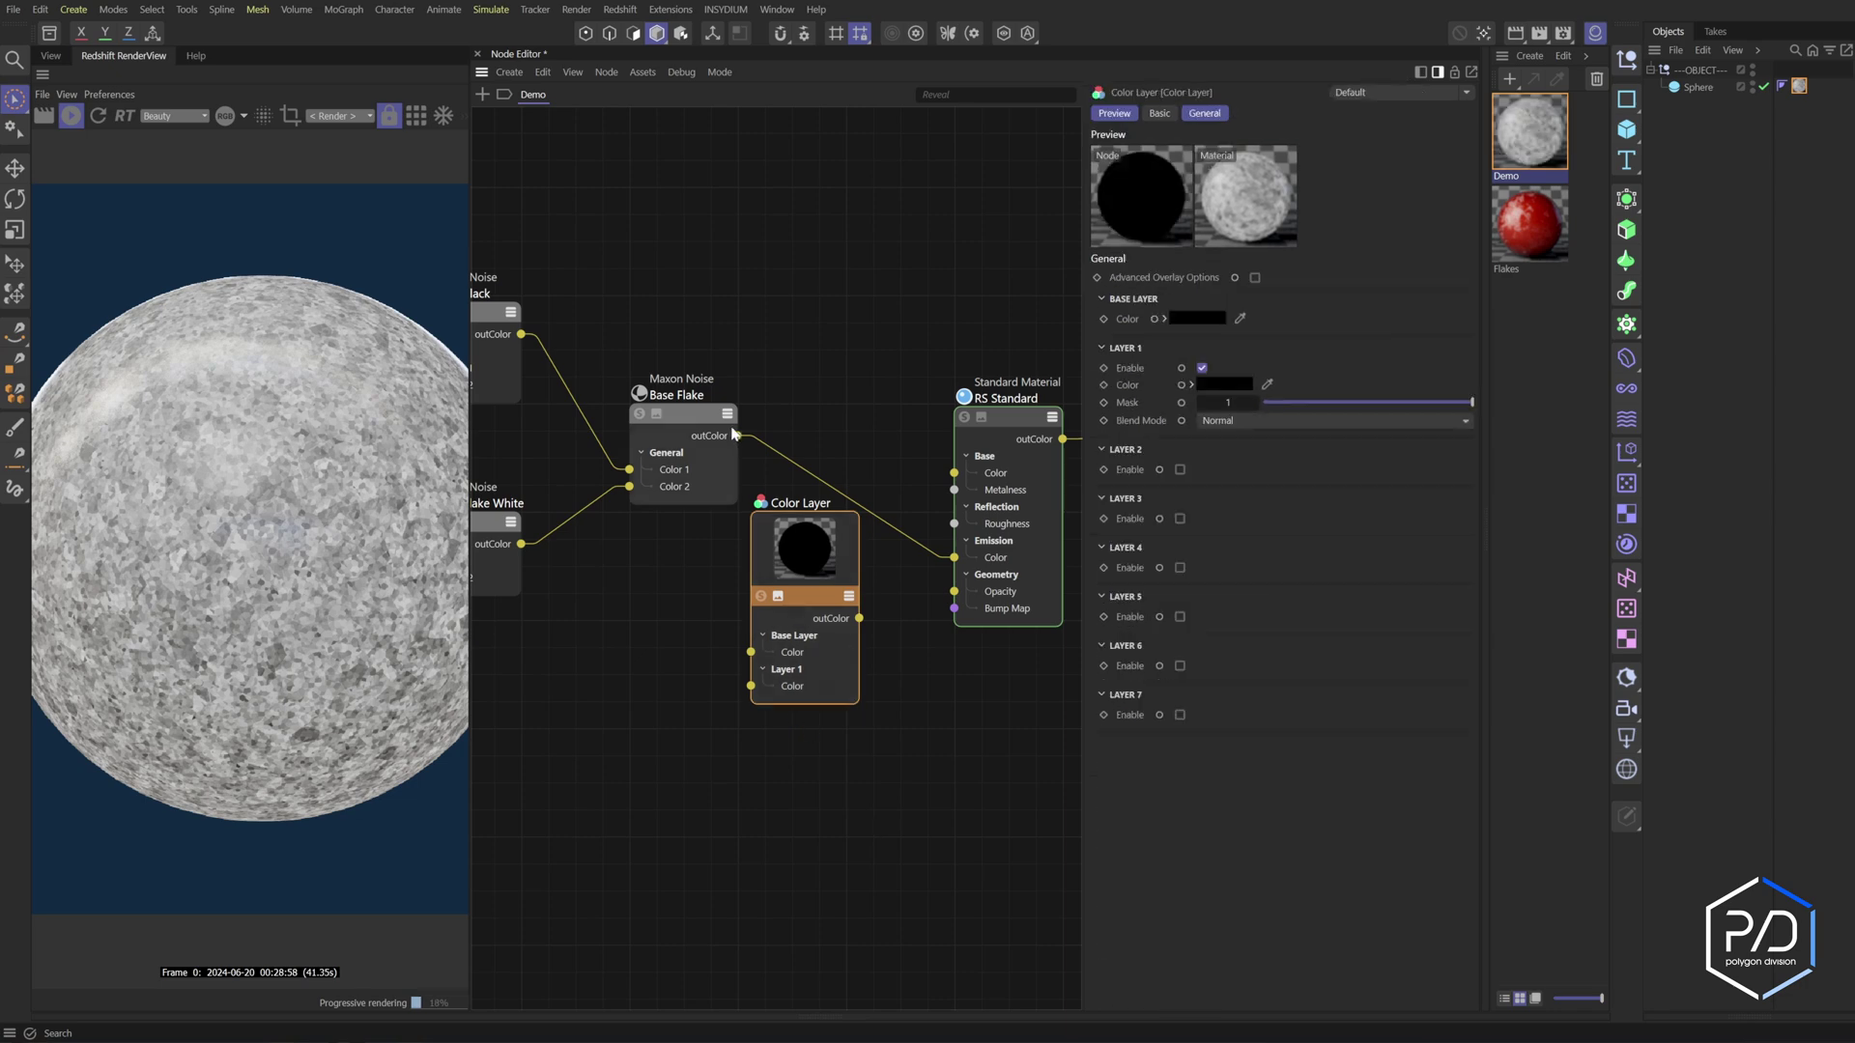
Connect Base Flake's outColor to the Color Layer's Base Layer Color and the Color Layer's outColor to RS Standard's Emission Color
{"action": "left_click_drag", "start_coordinate": [737, 435], "coordinate": [750, 652]}
{"action": "left_click_drag", "start_coordinate": [805, 595], "coordinate": [954, 557]}
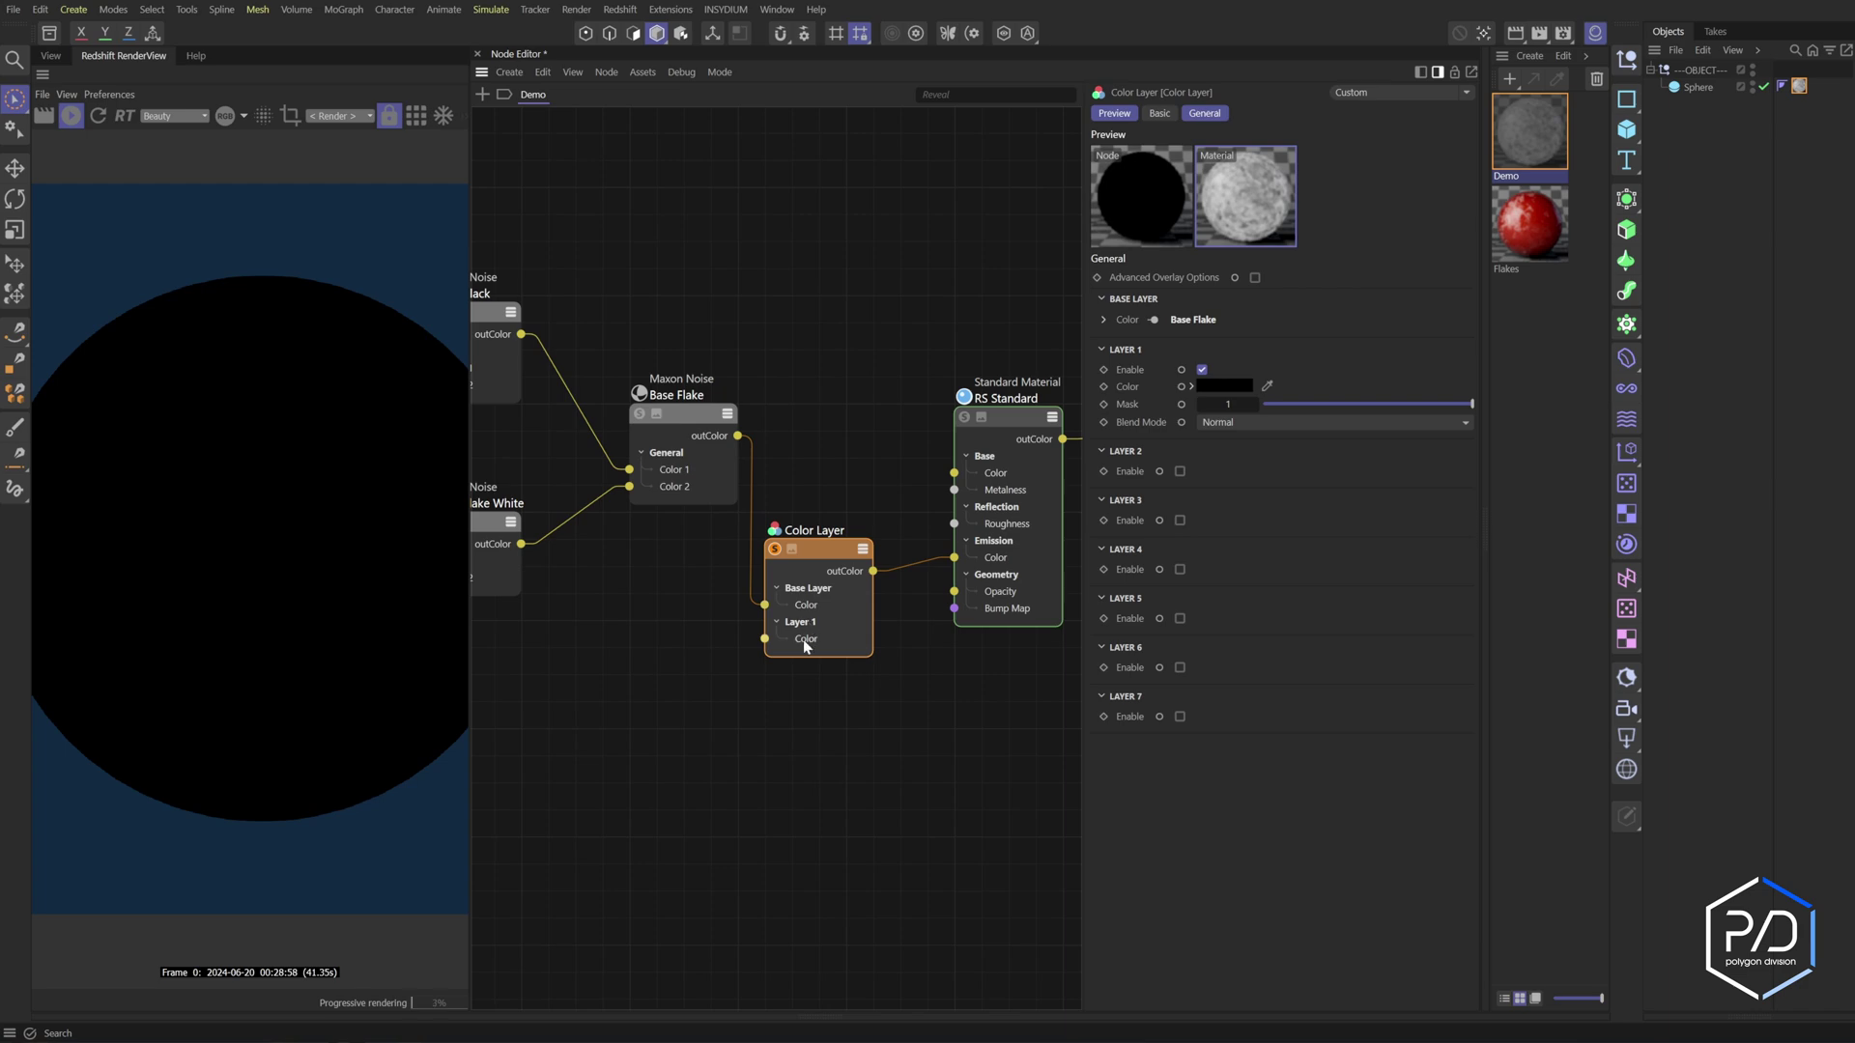
Disable Layer 1 of the Color Layer node and rename the node Fresnel Mixer
{"action": "left_click", "coordinate": [1202, 369]}
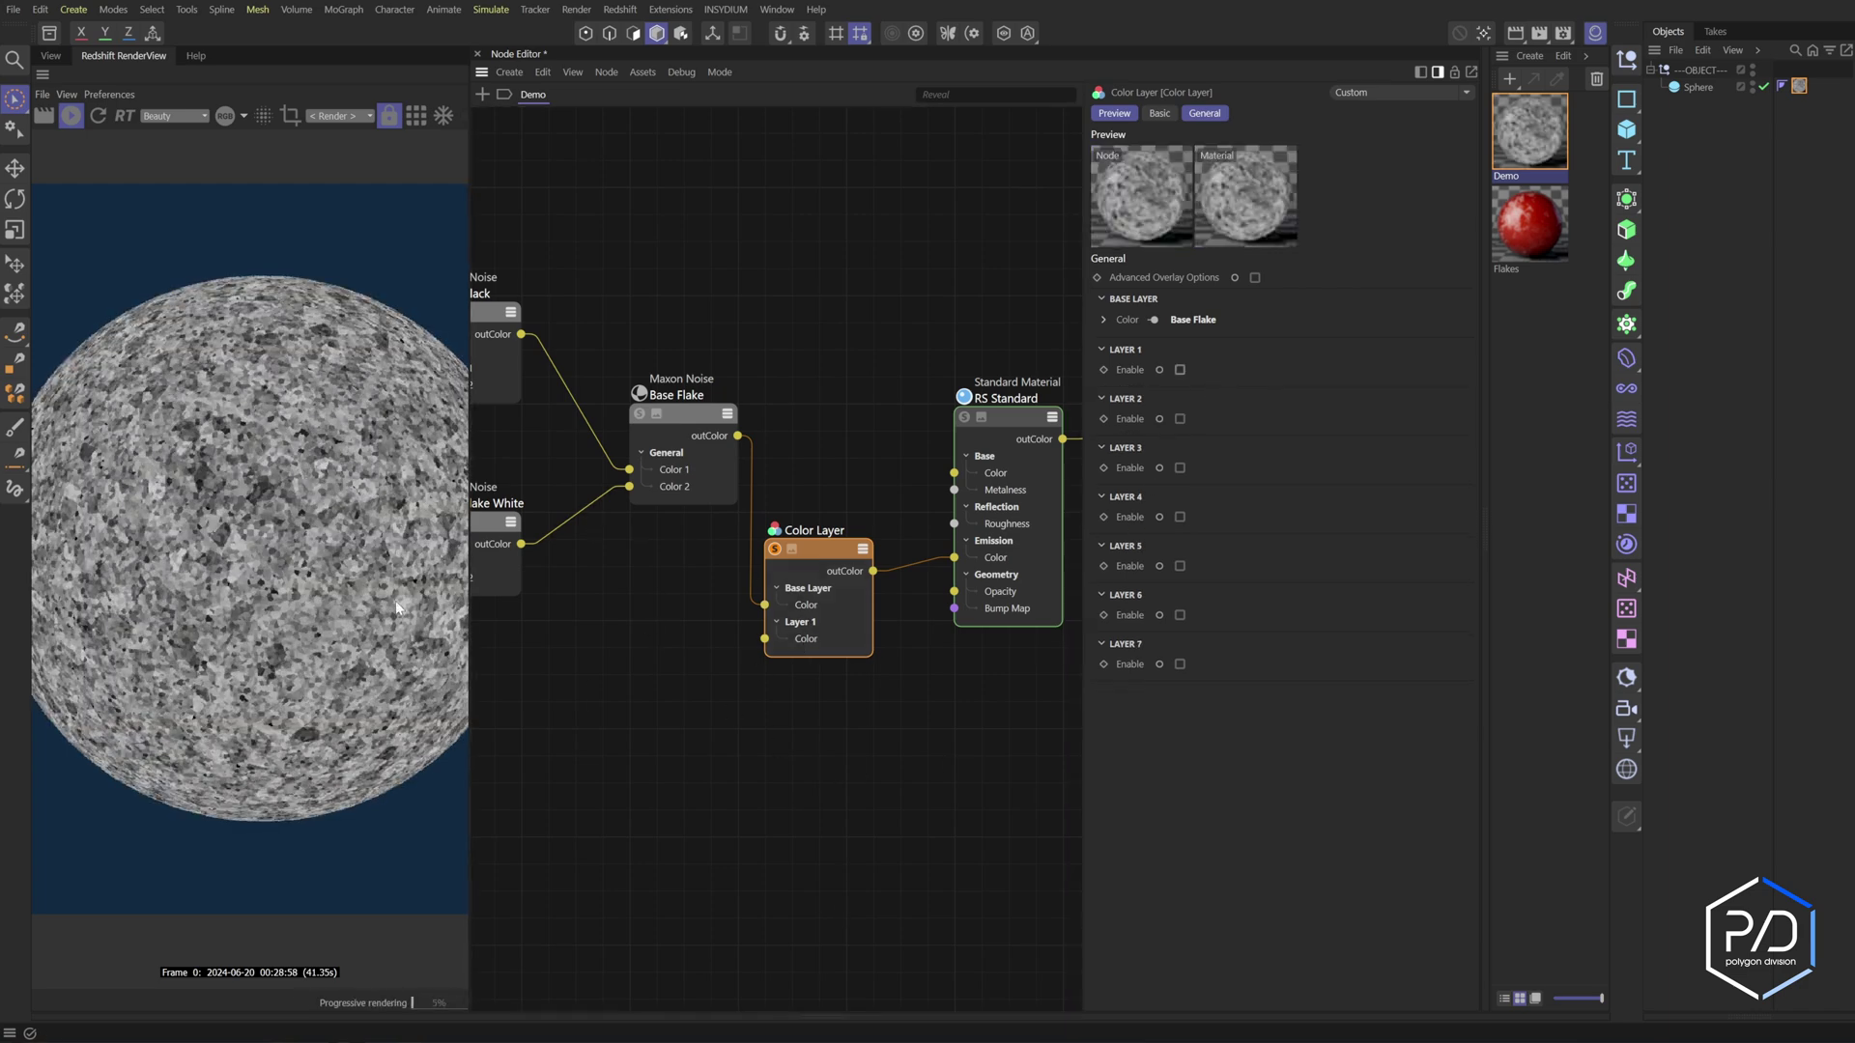
{"action": "left_click", "coordinate": [733, 796]}
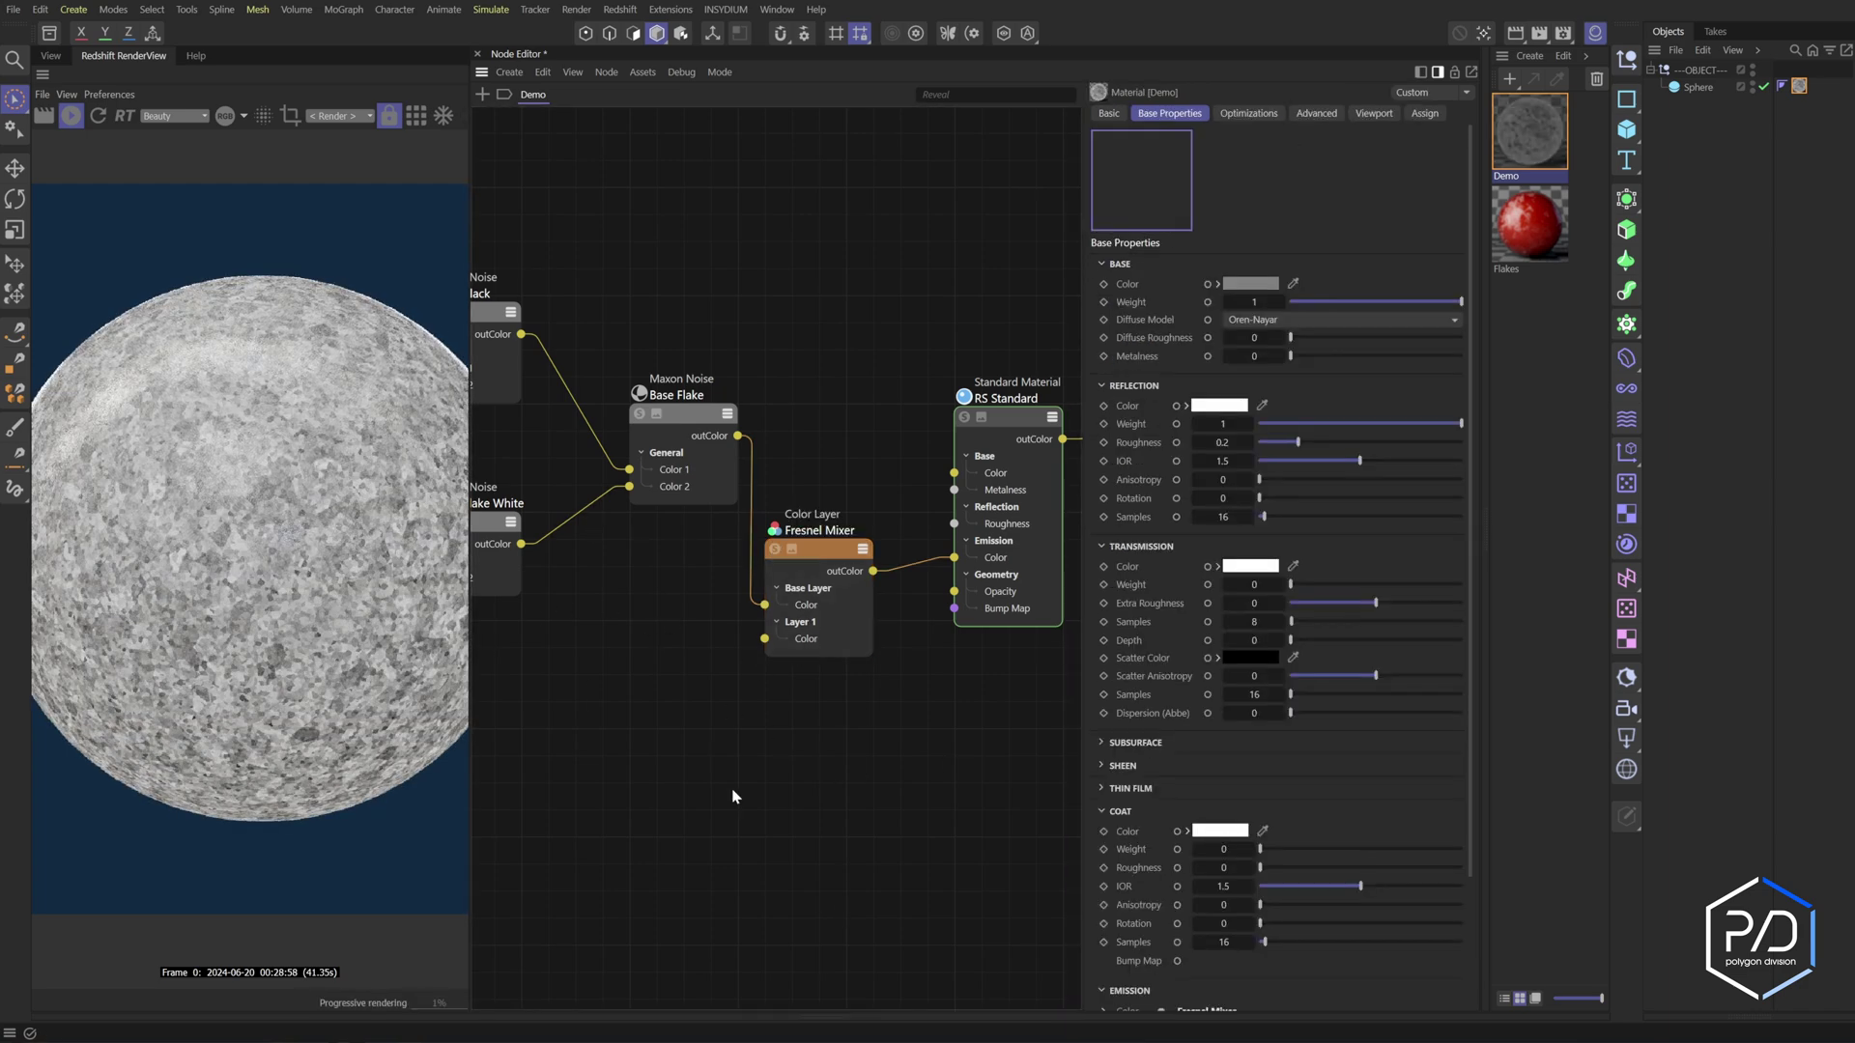
Add a Fresnel node beside the Fresnel Mixer and rename it Fresnel Mask
{"action": "double_click", "coordinate": [668, 687]}
{"action": "type", "text": "fres"}
{"action": "key", "text": "Return"}
{"action": "double_click", "coordinate": [676, 591]}
{"action": "left_click", "coordinate": [680, 593]}
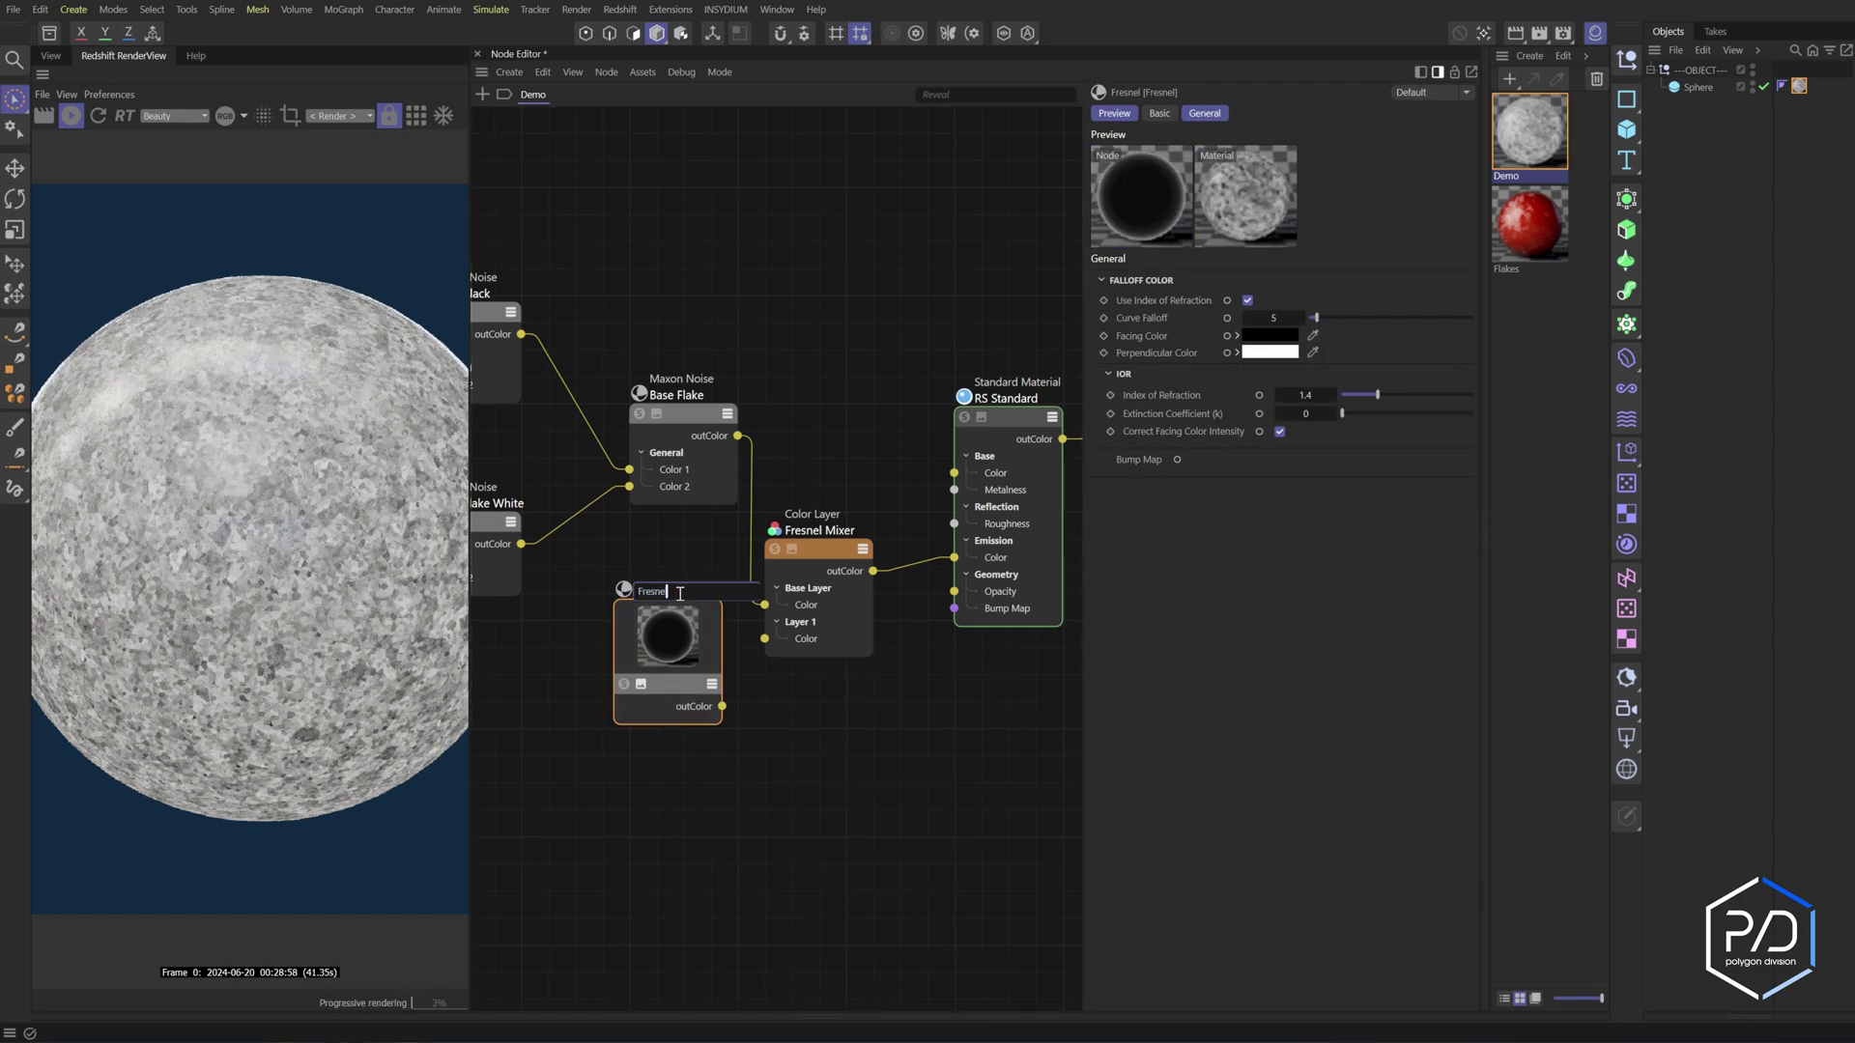
{"action": "type", "text": "Mask"}
{"action": "key", "text": "Return"}
Give the Fresnel Mask node a green node color
{"action": "left_click", "coordinate": [1159, 113]}
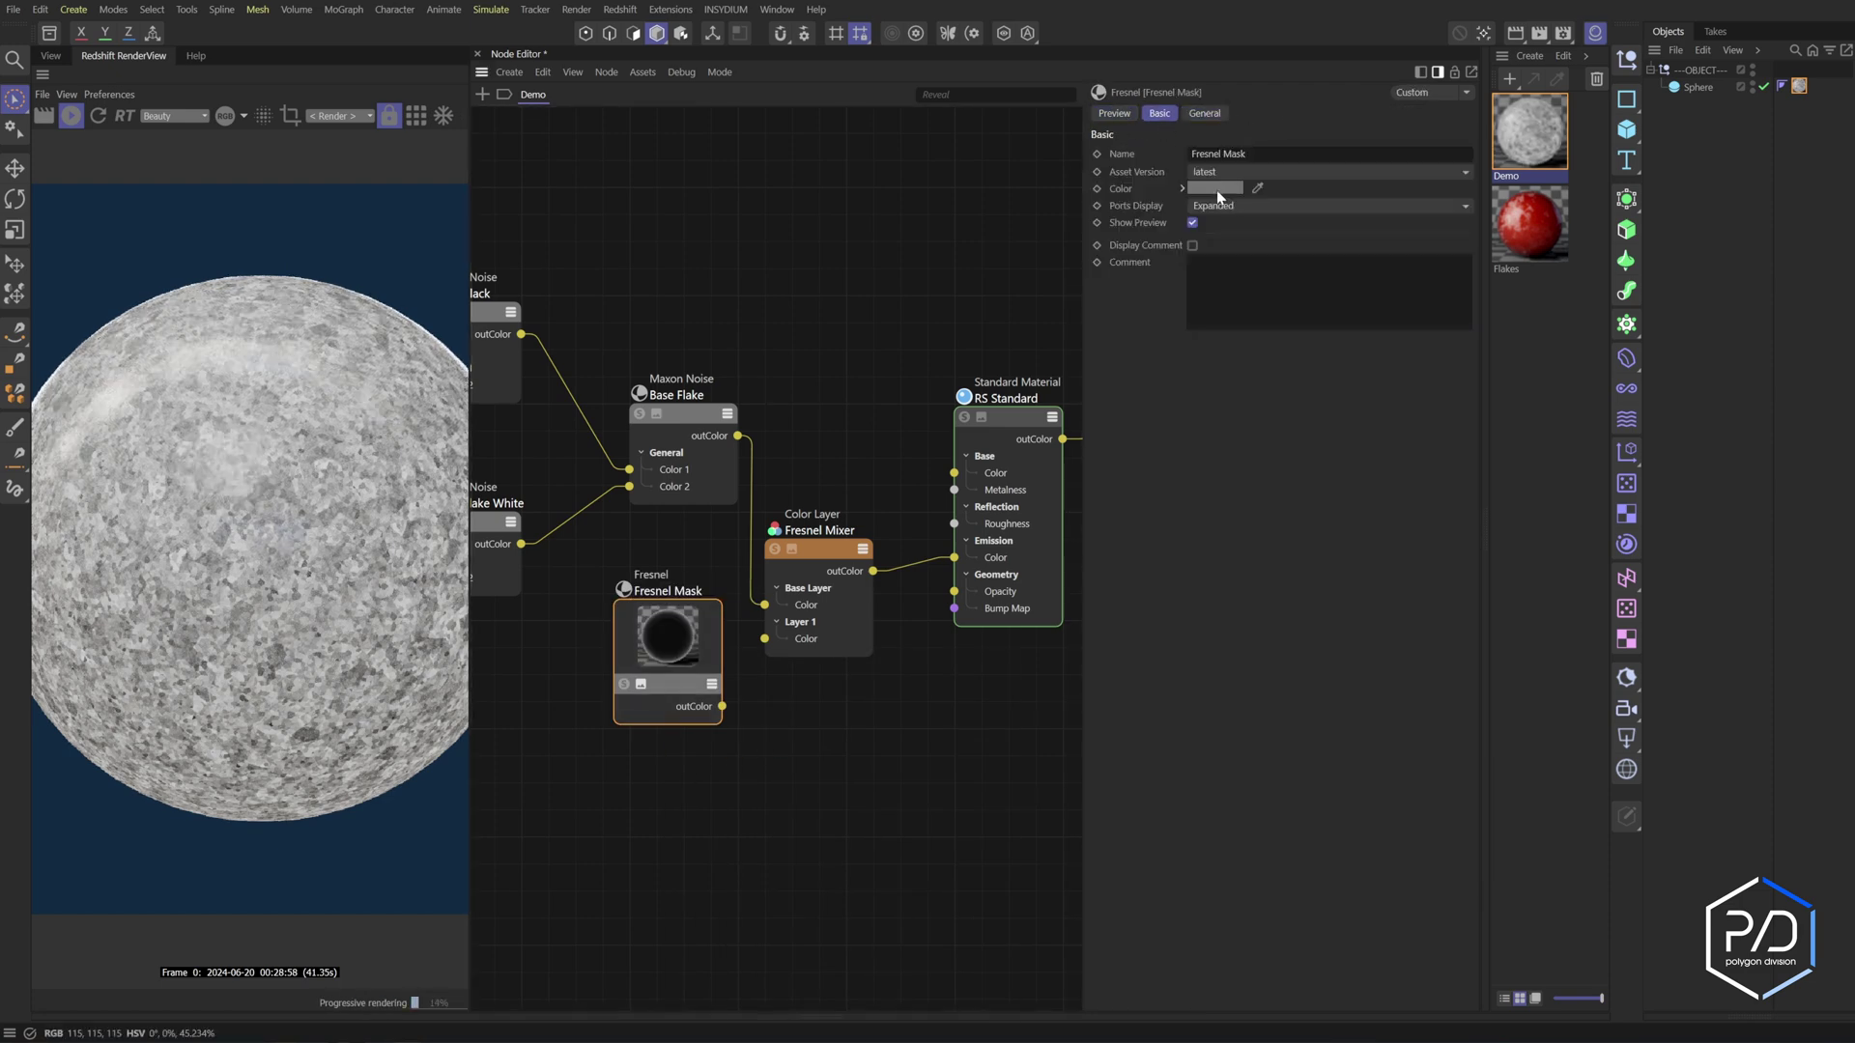
{"action": "left_click", "coordinate": [1216, 190]}
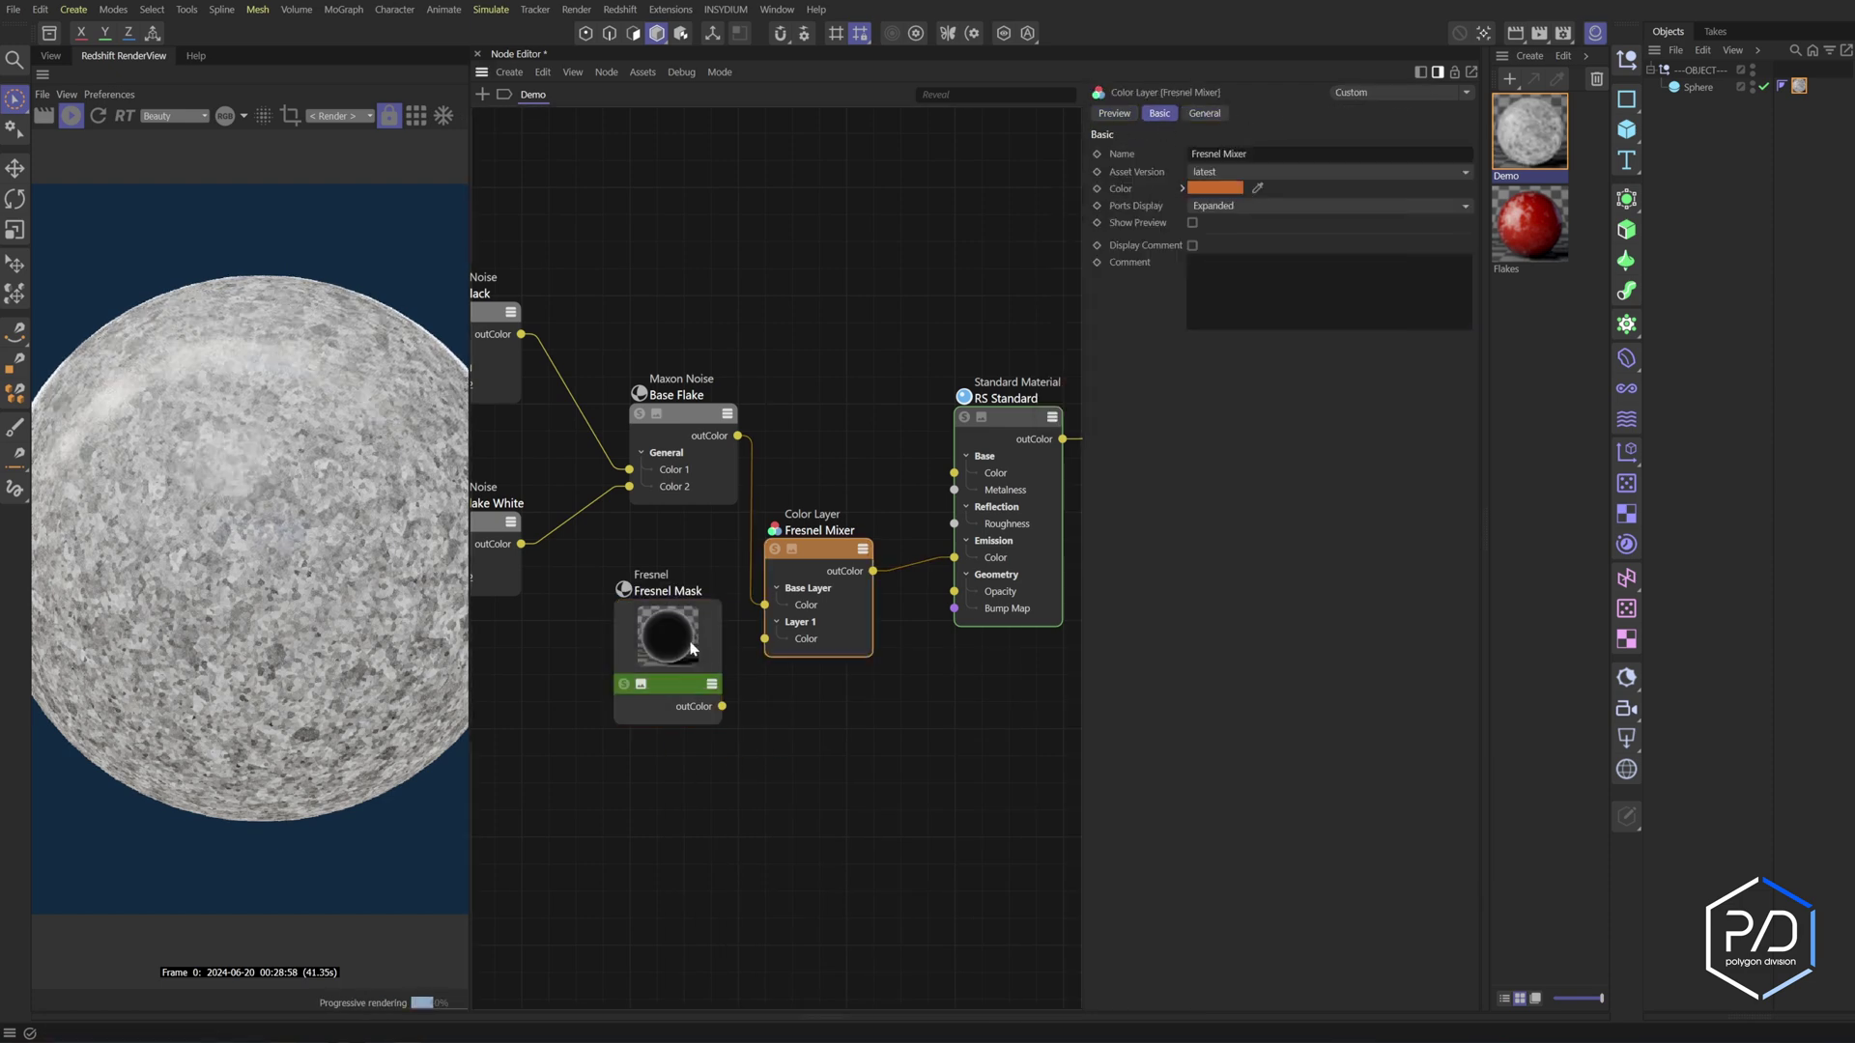
On the Fresnel Mask, disable Use Index of Refraction, make Facing Color white and Perpendicular Color black, and set Curve Falloff to 0.25
{"action": "left_click", "coordinate": [691, 645]}
{"action": "left_click", "coordinate": [1201, 114]}
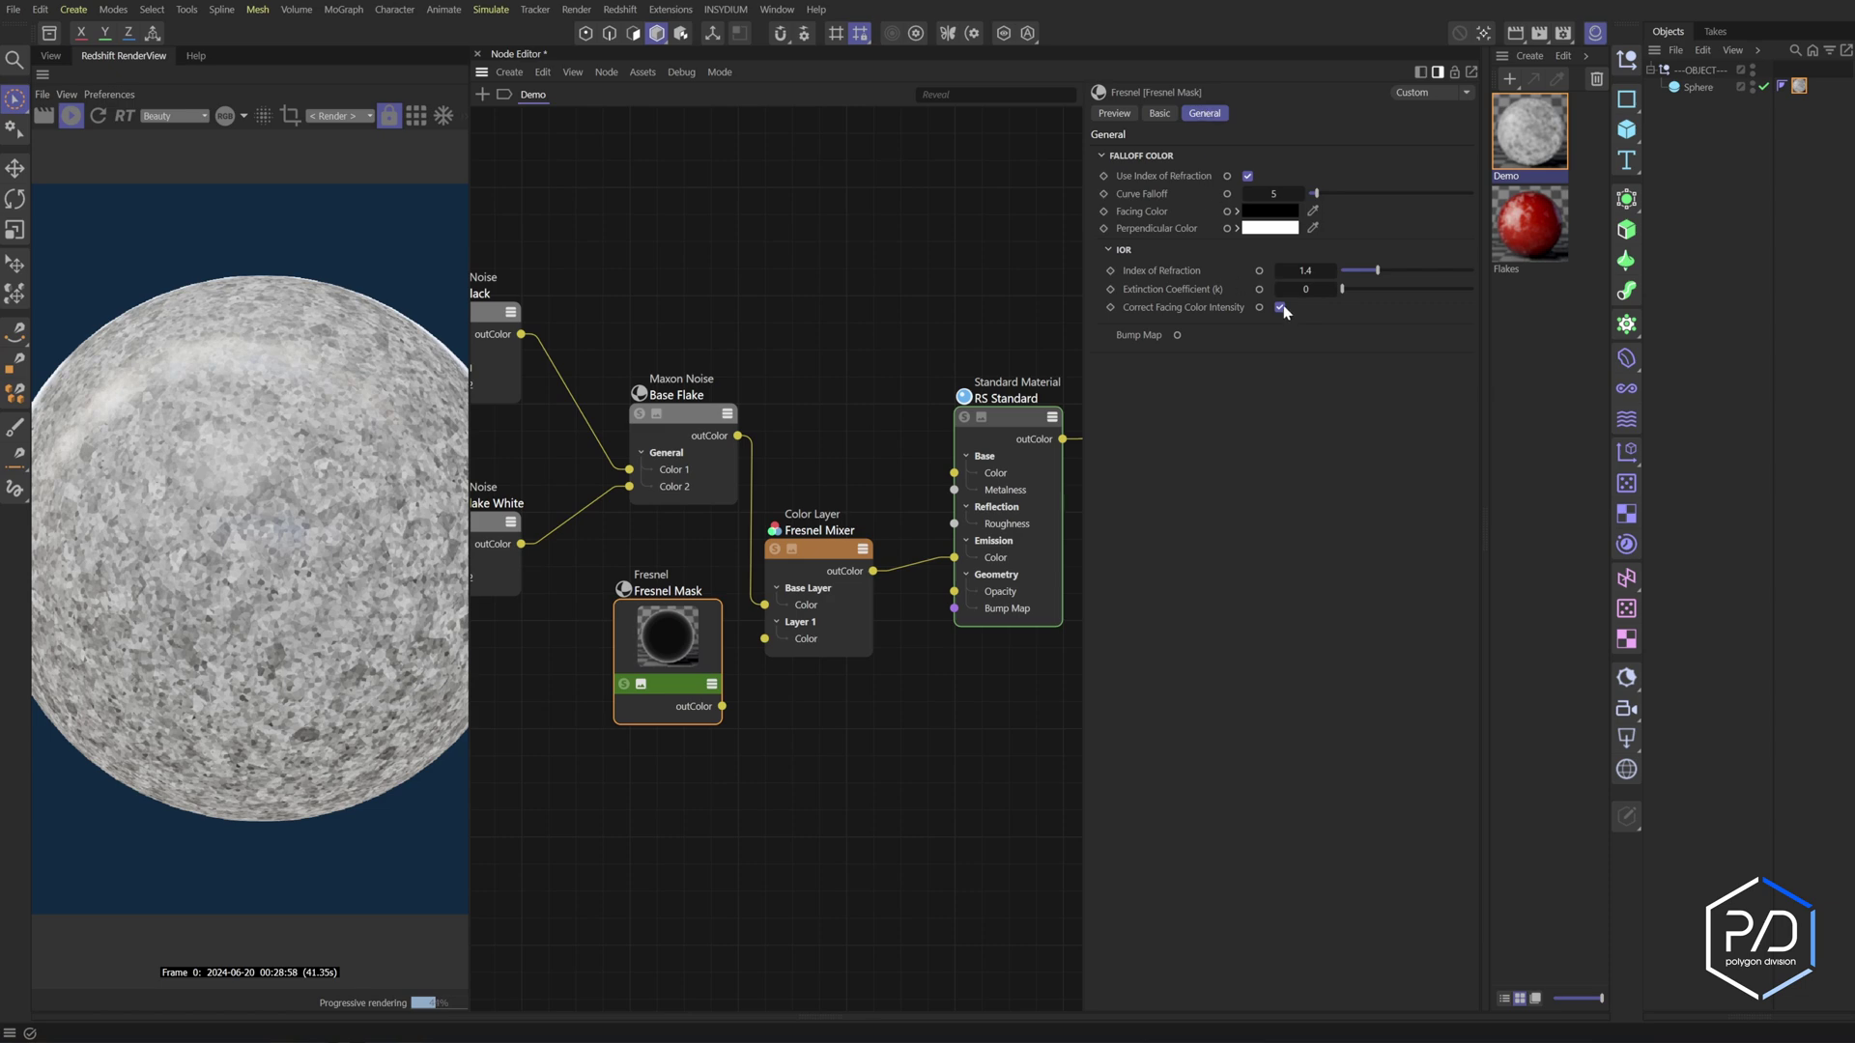
{"action": "right_click", "coordinate": [1274, 220]}
{"action": "key", "text": "Escape"}
{"action": "right_click", "coordinate": [1275, 229]}
{"action": "left_click", "coordinate": [1307, 324]}
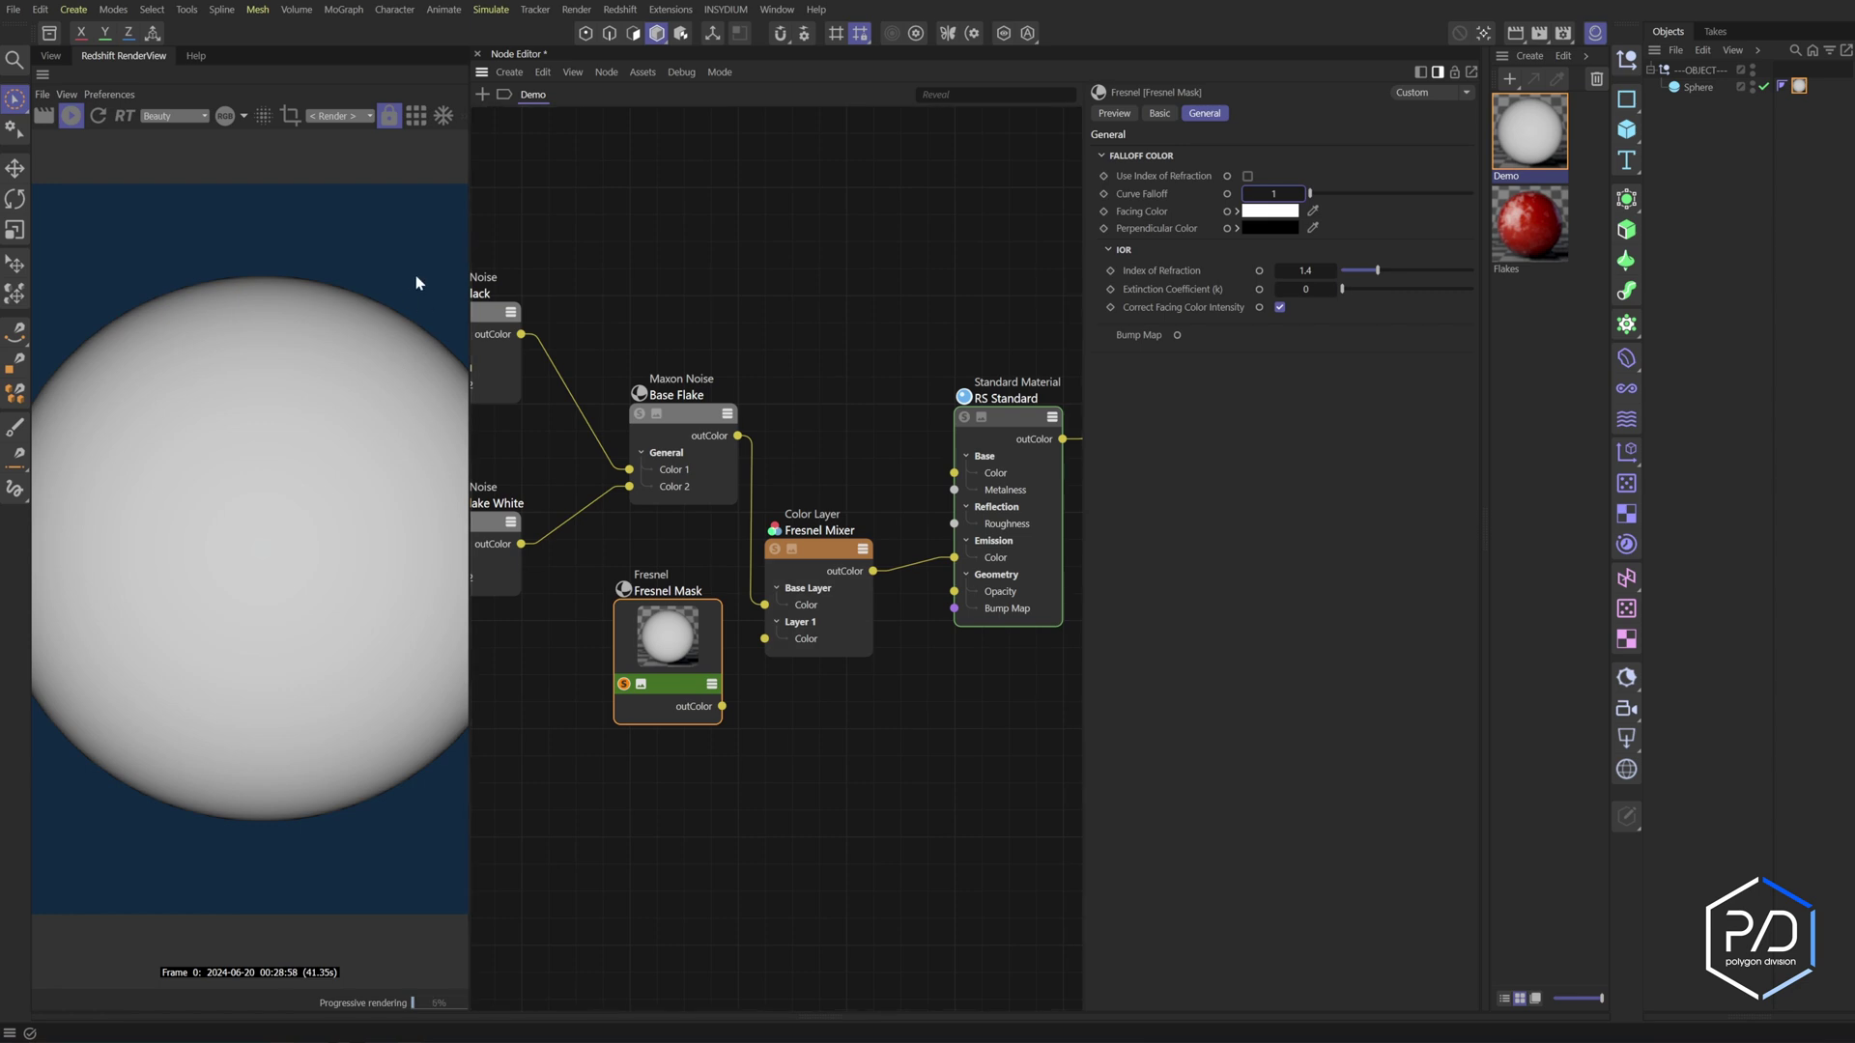
{"action": "key", "text": "ctrl+z"}
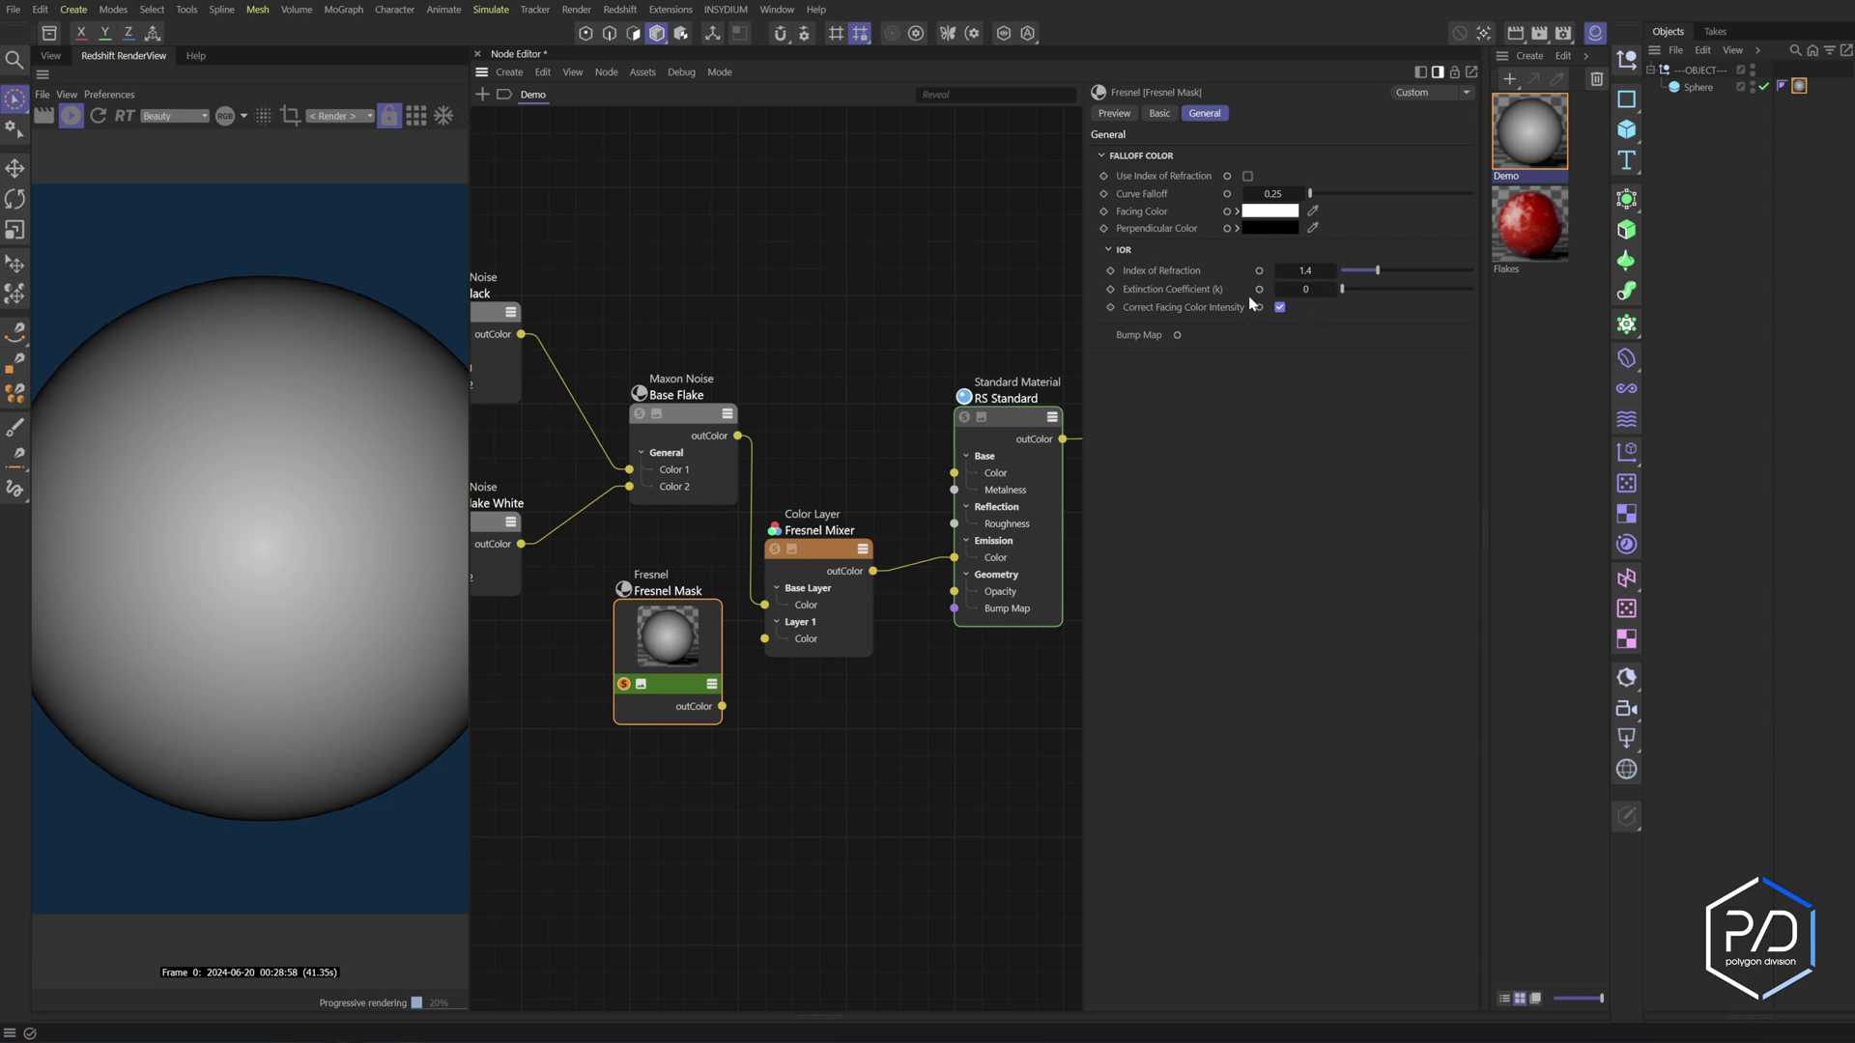
Connect the Fresnel Mask's outColor to the Layer 1 Color of the Fresnel Mixer
{"action": "left_click", "coordinate": [849, 634]}
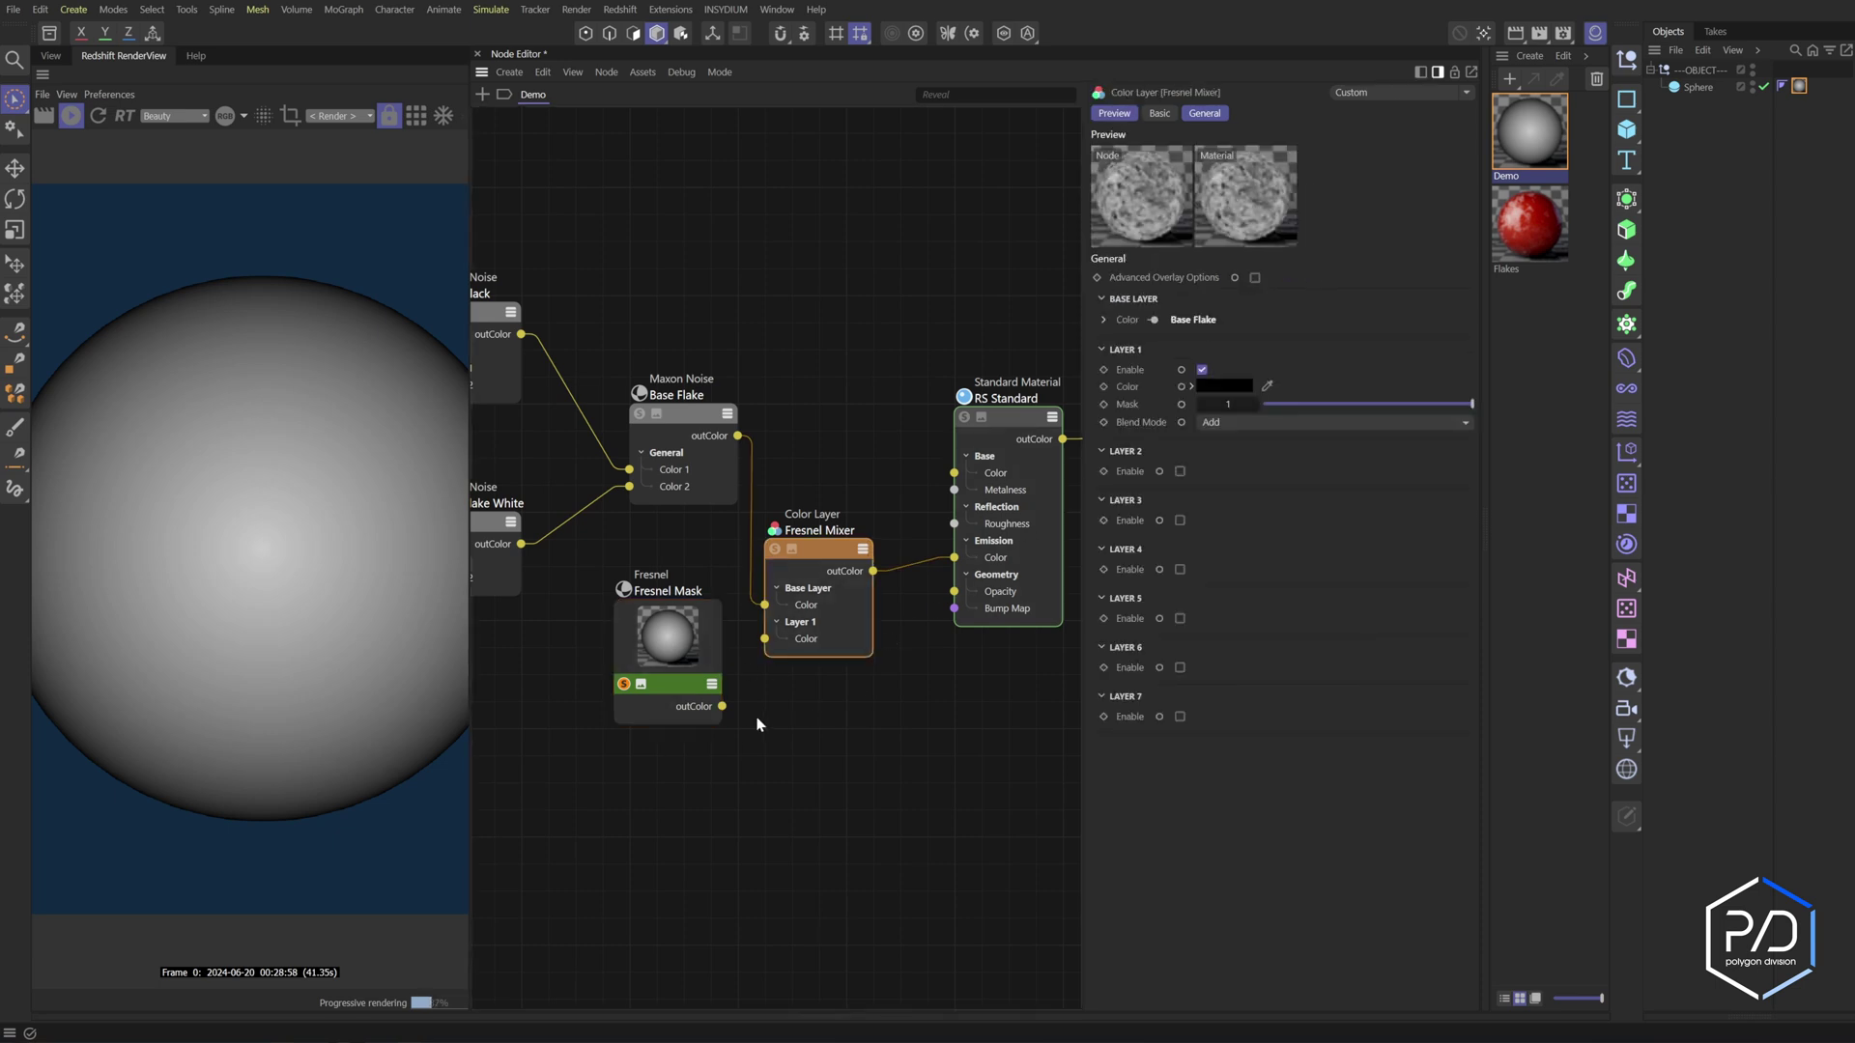
{"action": "left_click_drag", "start_coordinate": [724, 706], "coordinate": [733, 694]}
{"action": "left_click_drag", "start_coordinate": [773, 633], "coordinate": [772, 635]}
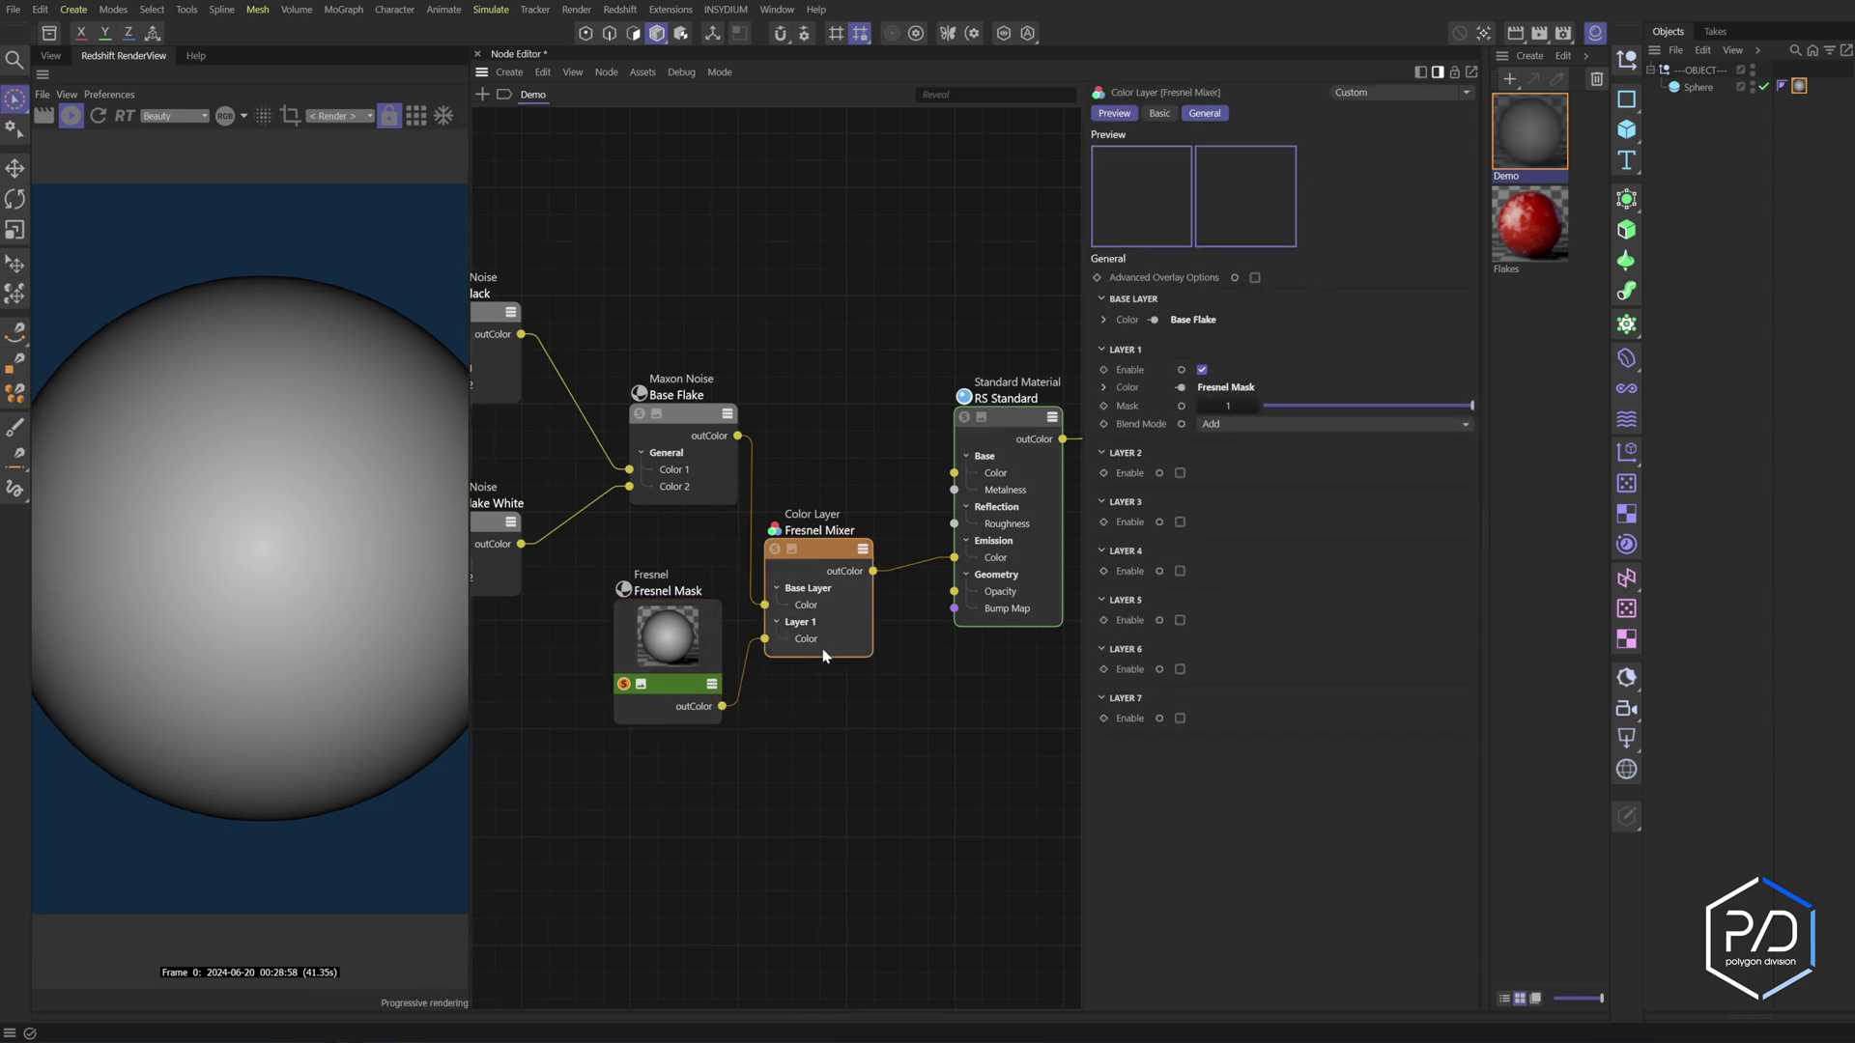
Set the Fresnel Mixer's Layer 1 blend mode to Multiply, with the Mask at 1
{"action": "left_click_drag", "start_coordinate": [1369, 408], "coordinate": [1445, 405]}
{"action": "left_click", "coordinate": [1243, 426]}
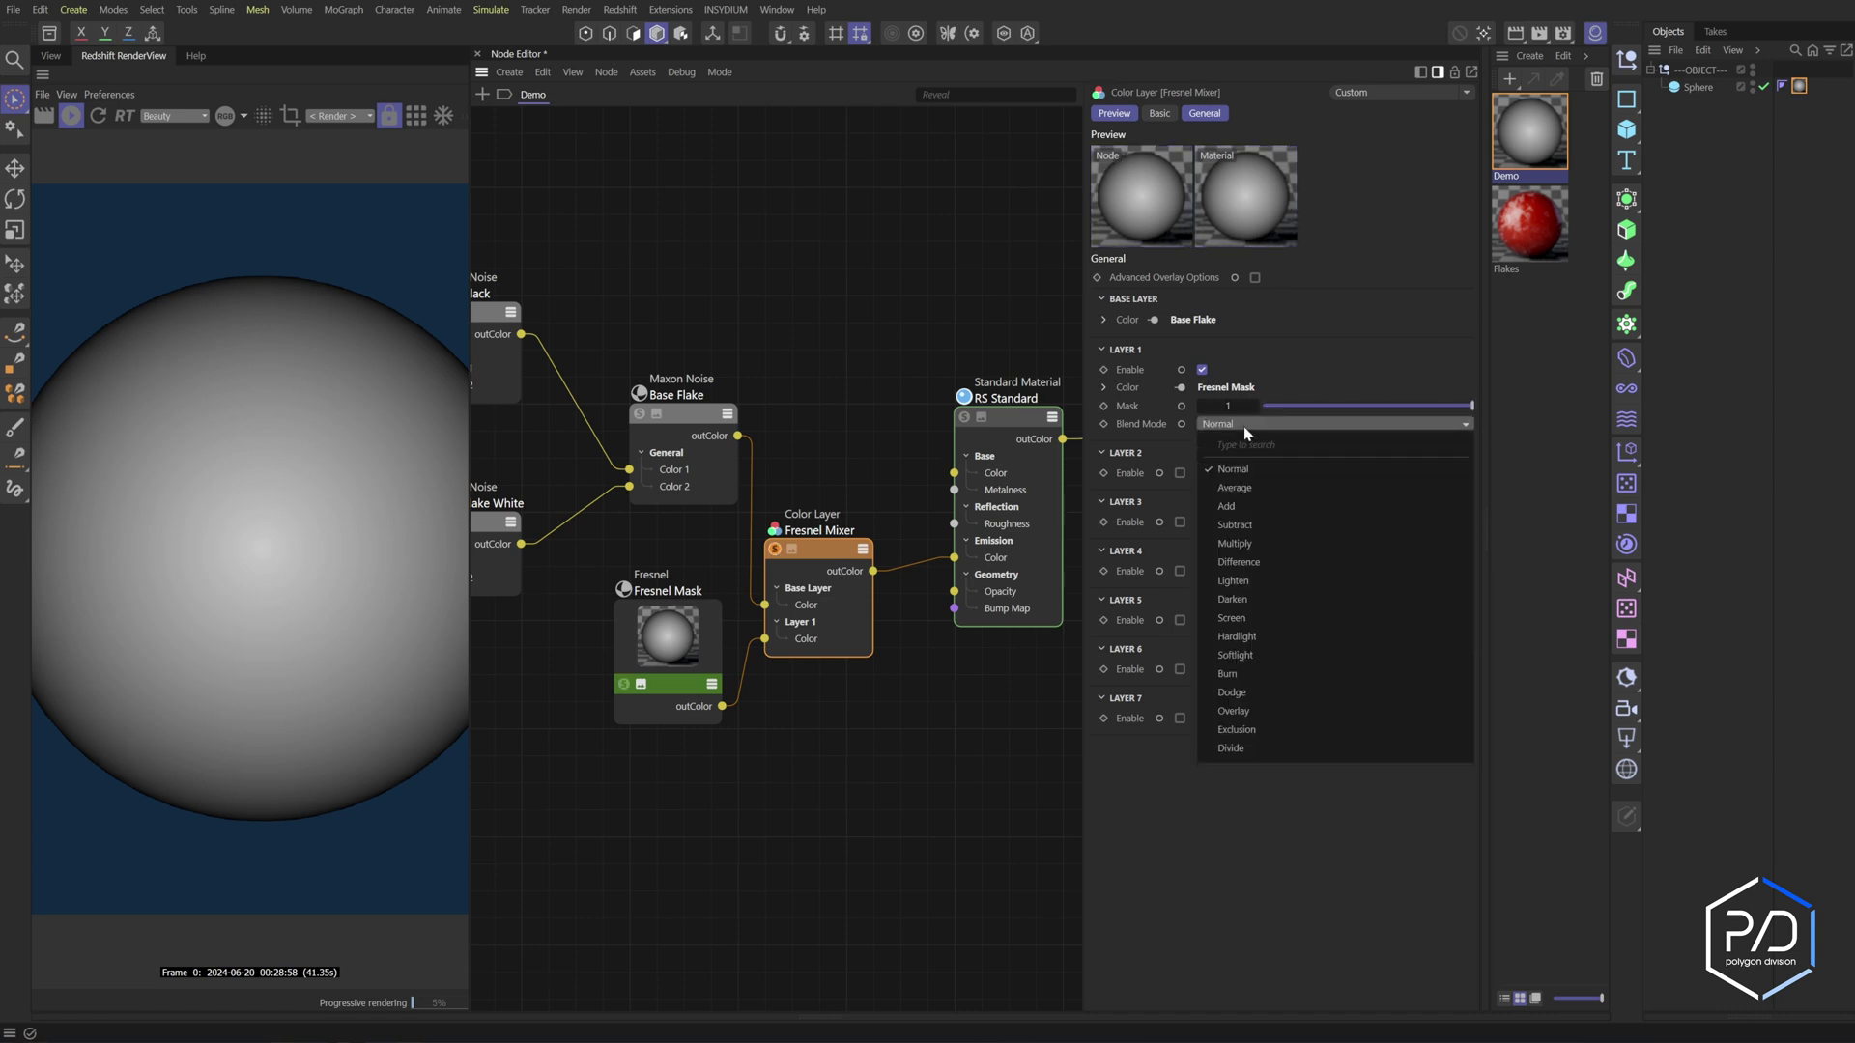
{"action": "left_click", "coordinate": [1248, 544]}
{"action": "left_click_drag", "start_coordinate": [1310, 400], "coordinate": [1551, 423]}
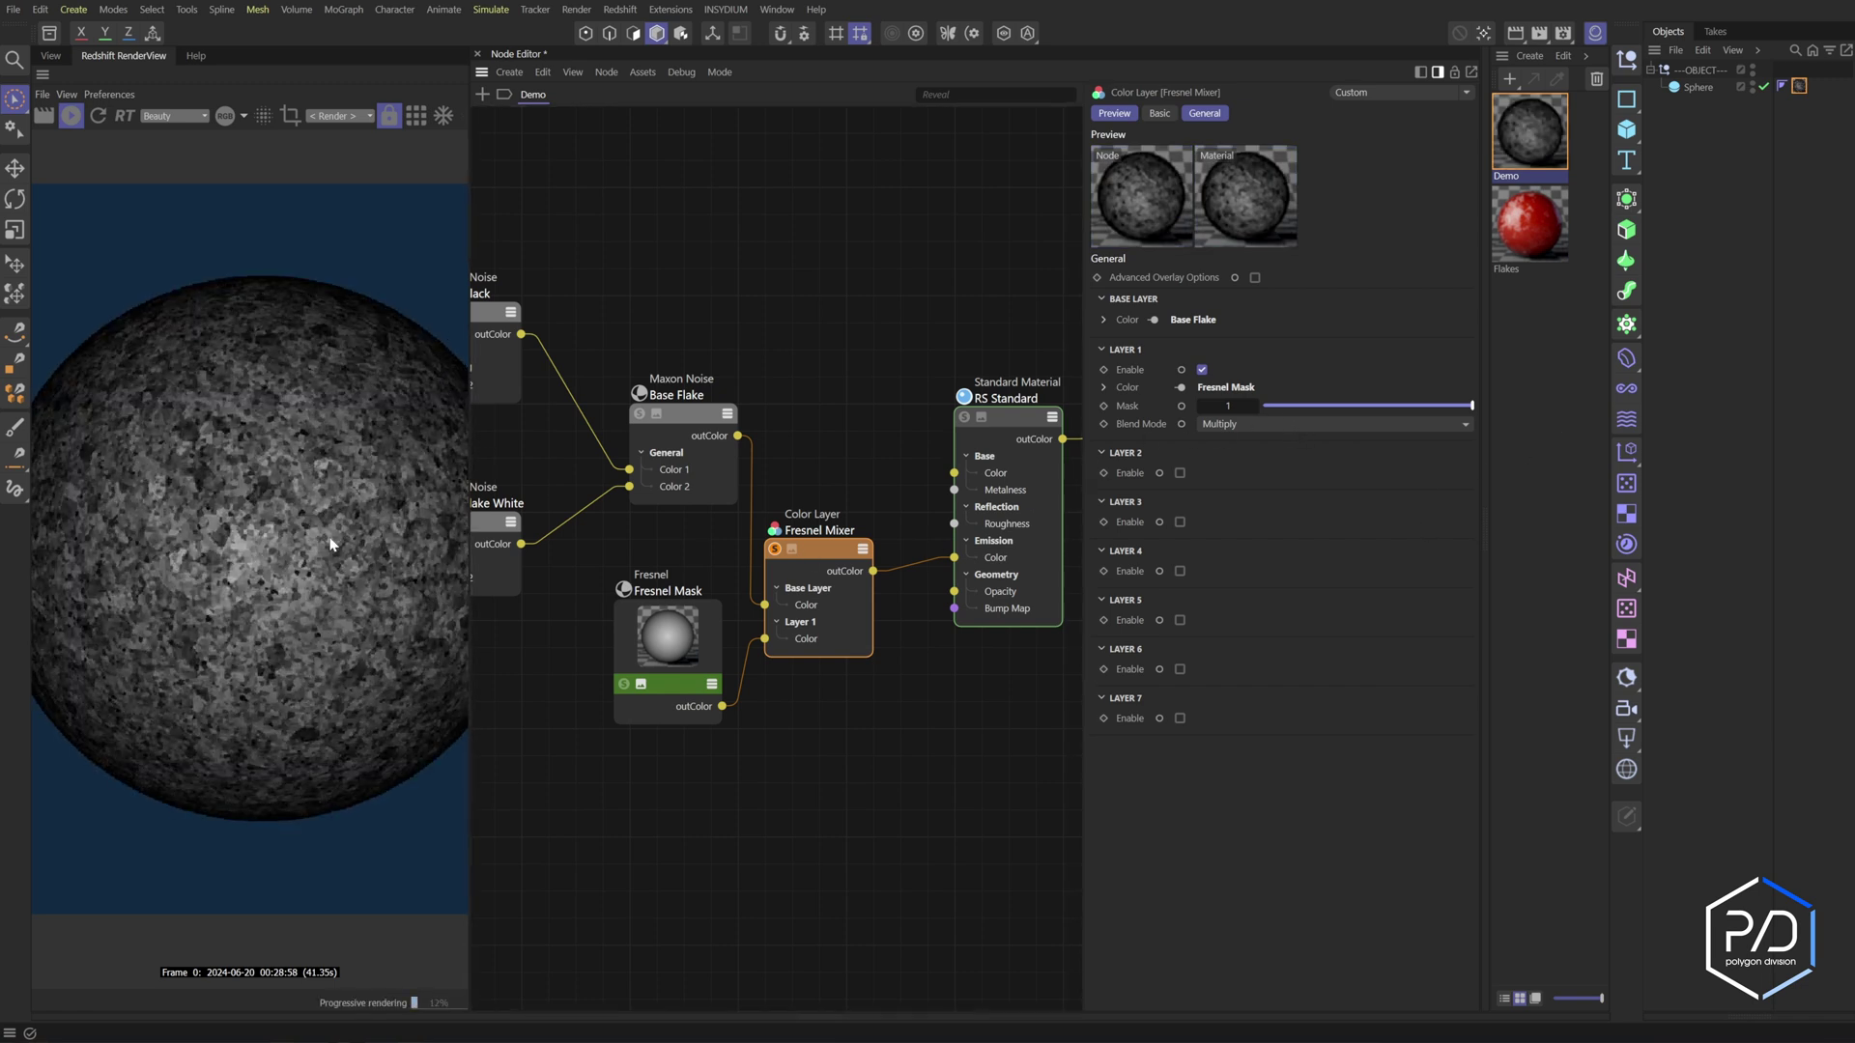
Set the Fresnel Mask's Curve Falloff to 1
{"action": "left_click", "coordinate": [681, 652]}
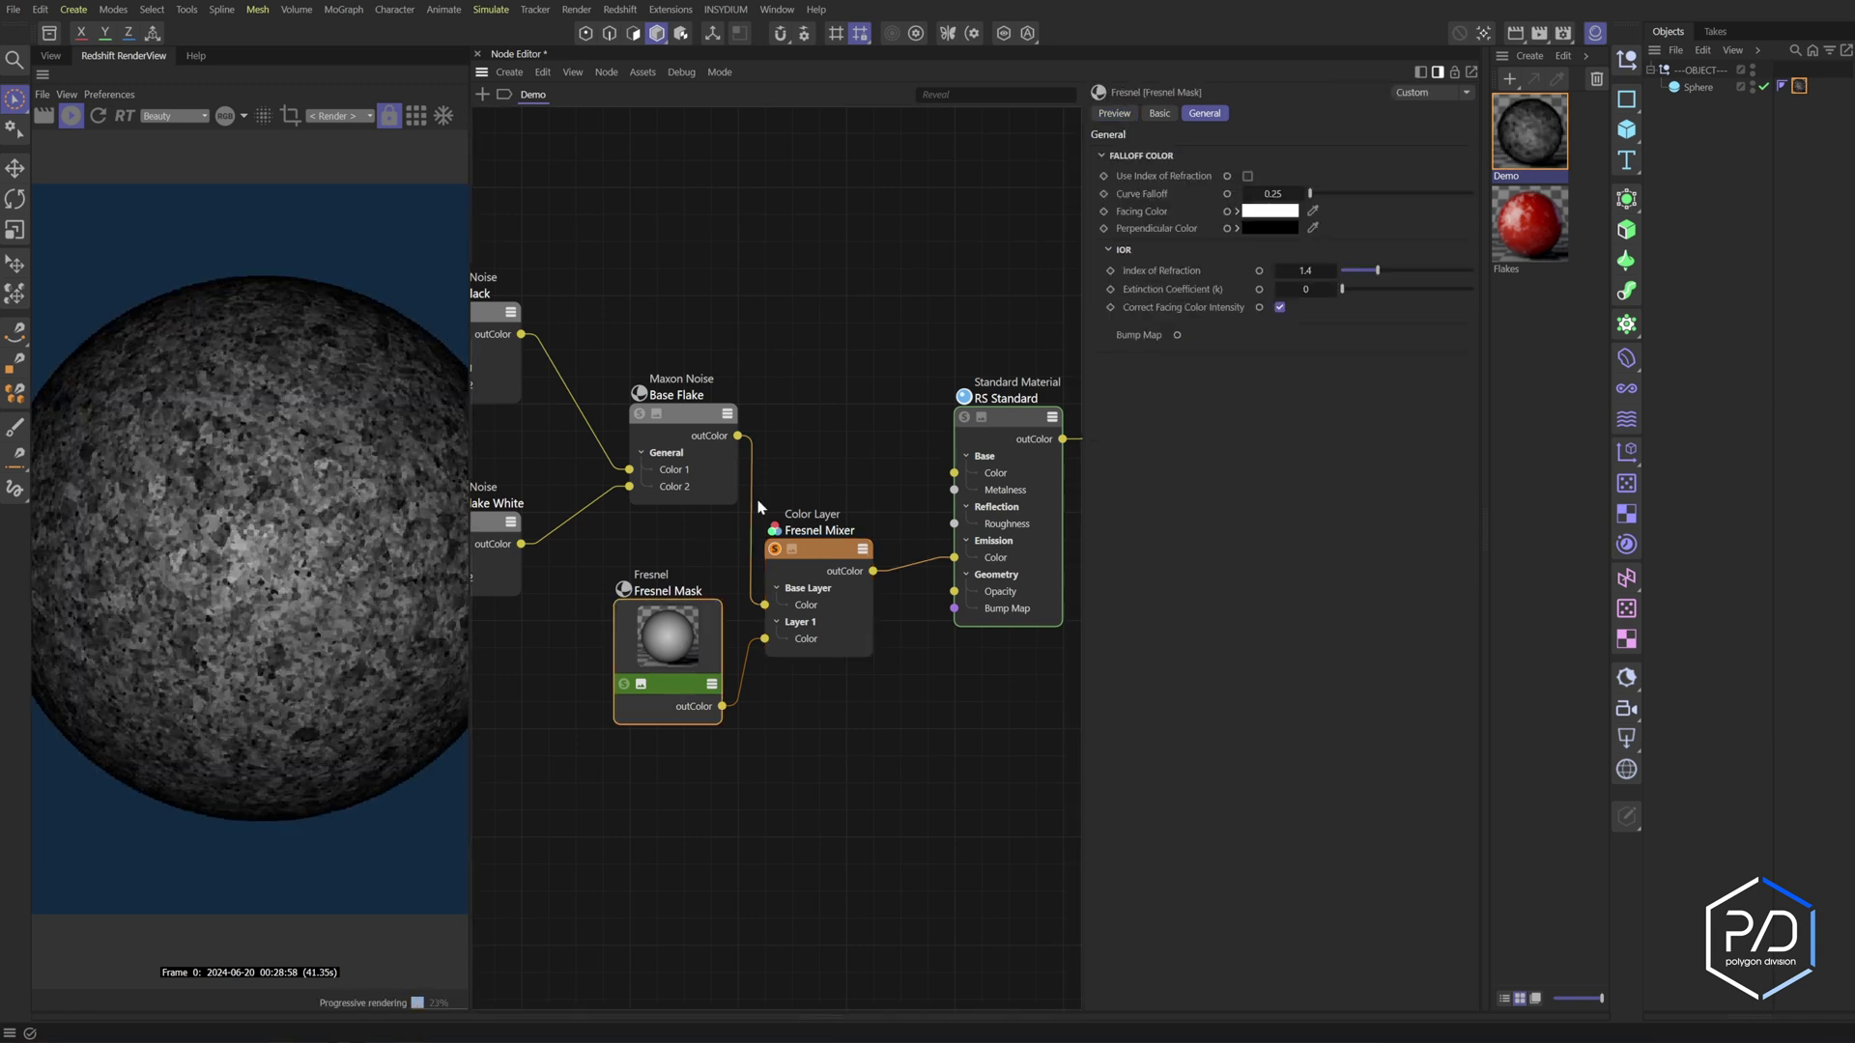
{"action": "left_click_drag", "start_coordinate": [1269, 190], "coordinate": [1413, 297]}
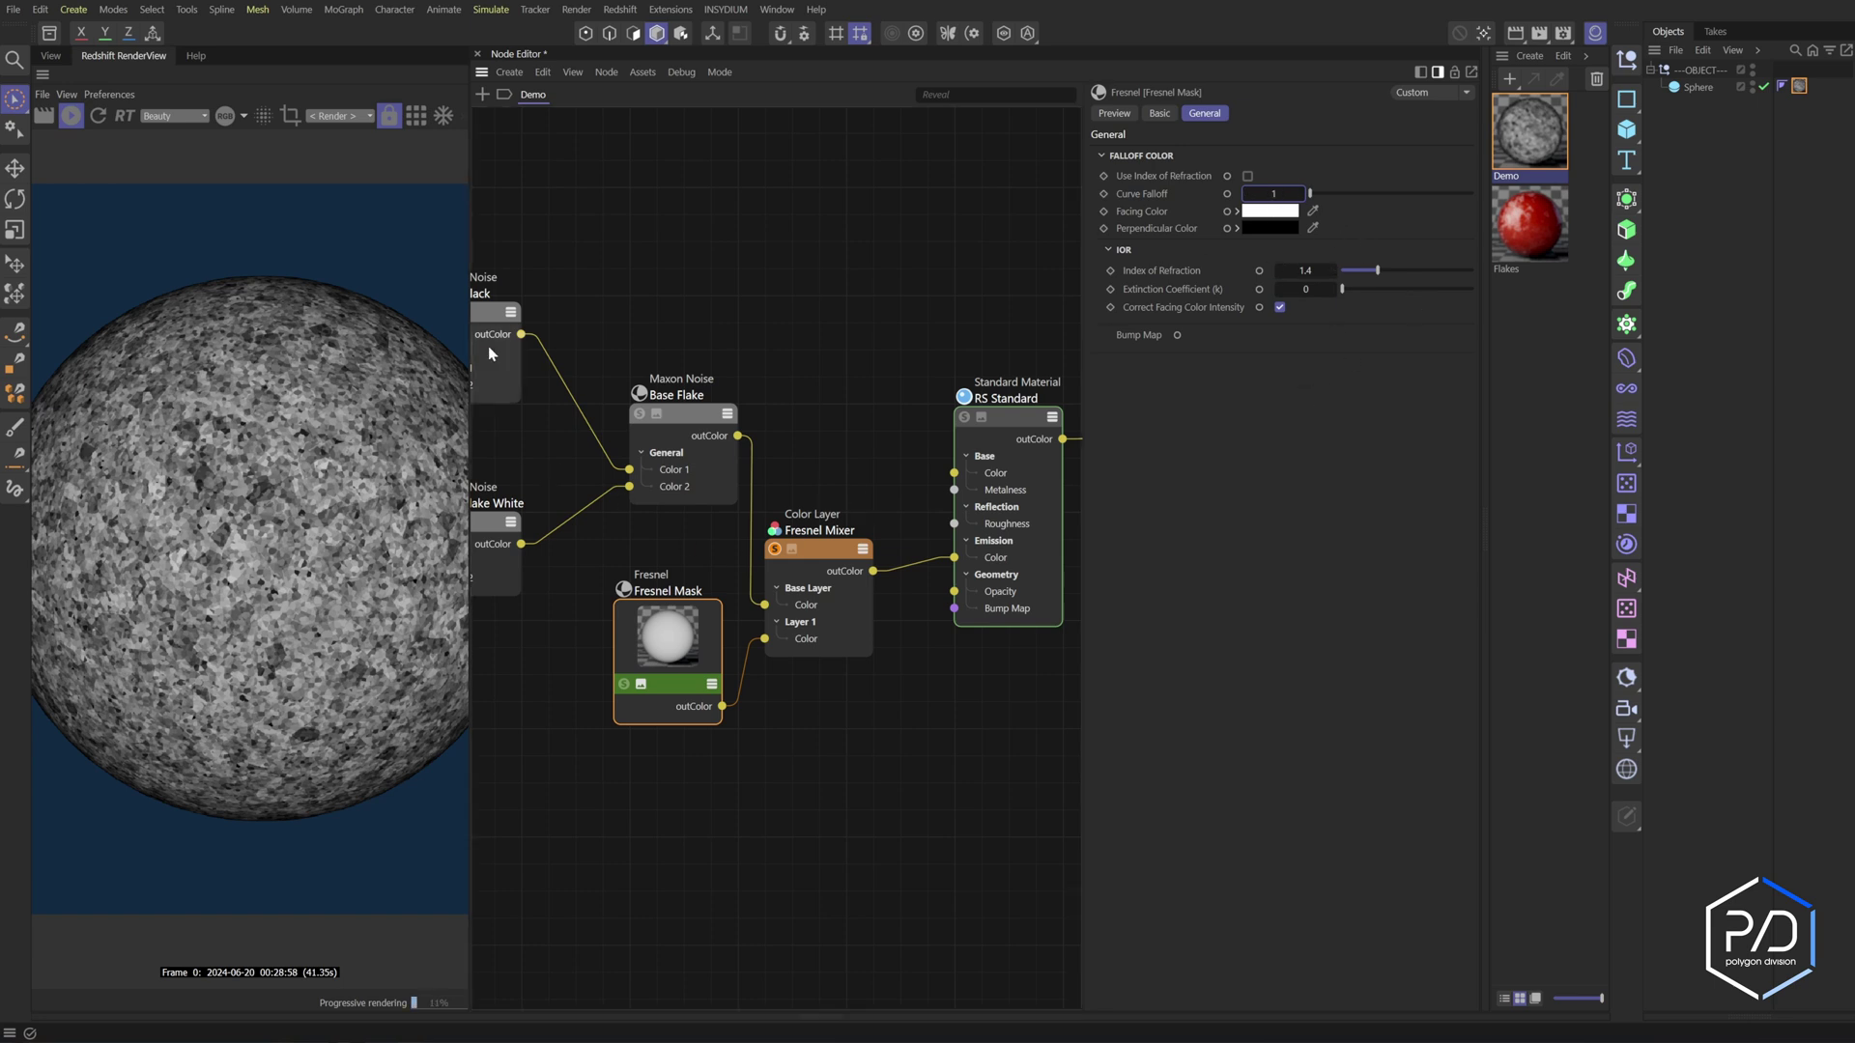
Move the RS Standard and Output nodes farther away to open up space after the Fresnel Mixer
{"action": "middle_click_drag", "start_coordinate": [1026, 584], "coordinate": [852, 606]}
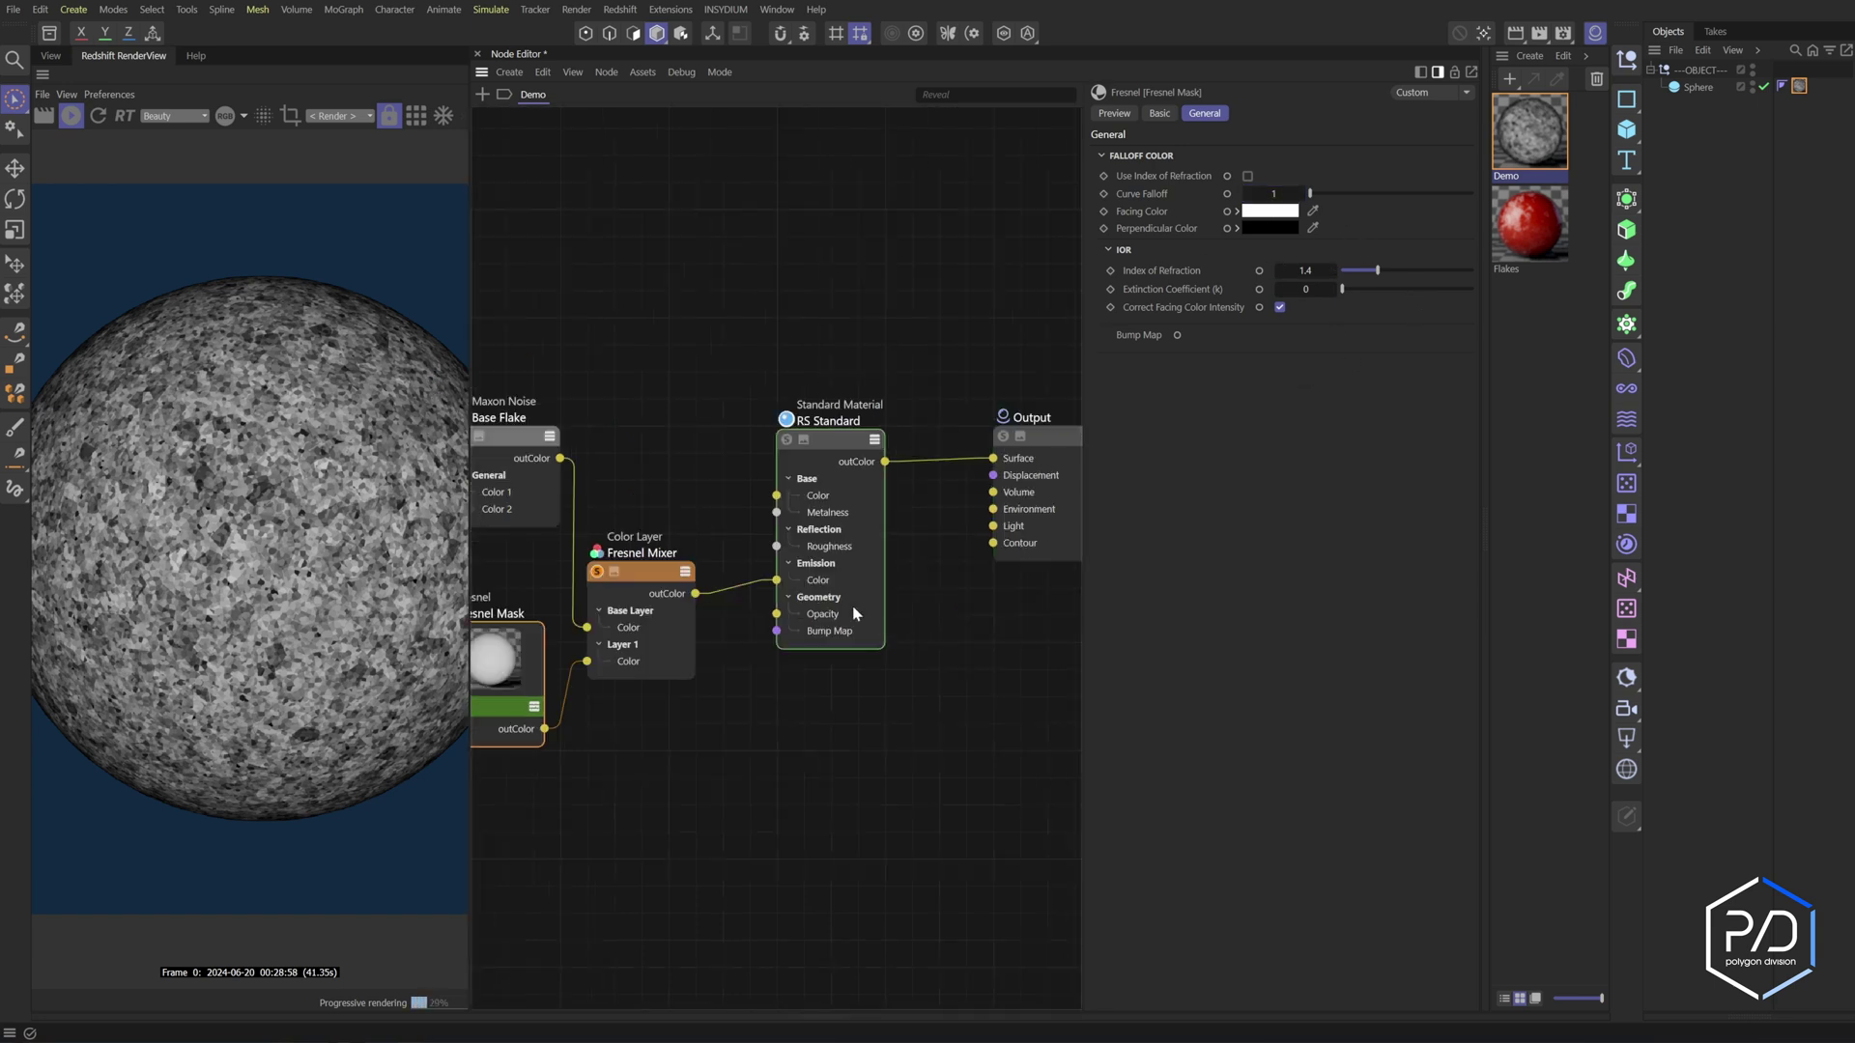
{"action": "left_click_drag", "start_coordinate": [772, 383], "coordinate": [1075, 604]}
{"action": "left_click_drag", "start_coordinate": [836, 440], "coordinate": [1053, 441]}
{"action": "middle_click_drag", "start_coordinate": [684, 569], "coordinate": [802, 516]}
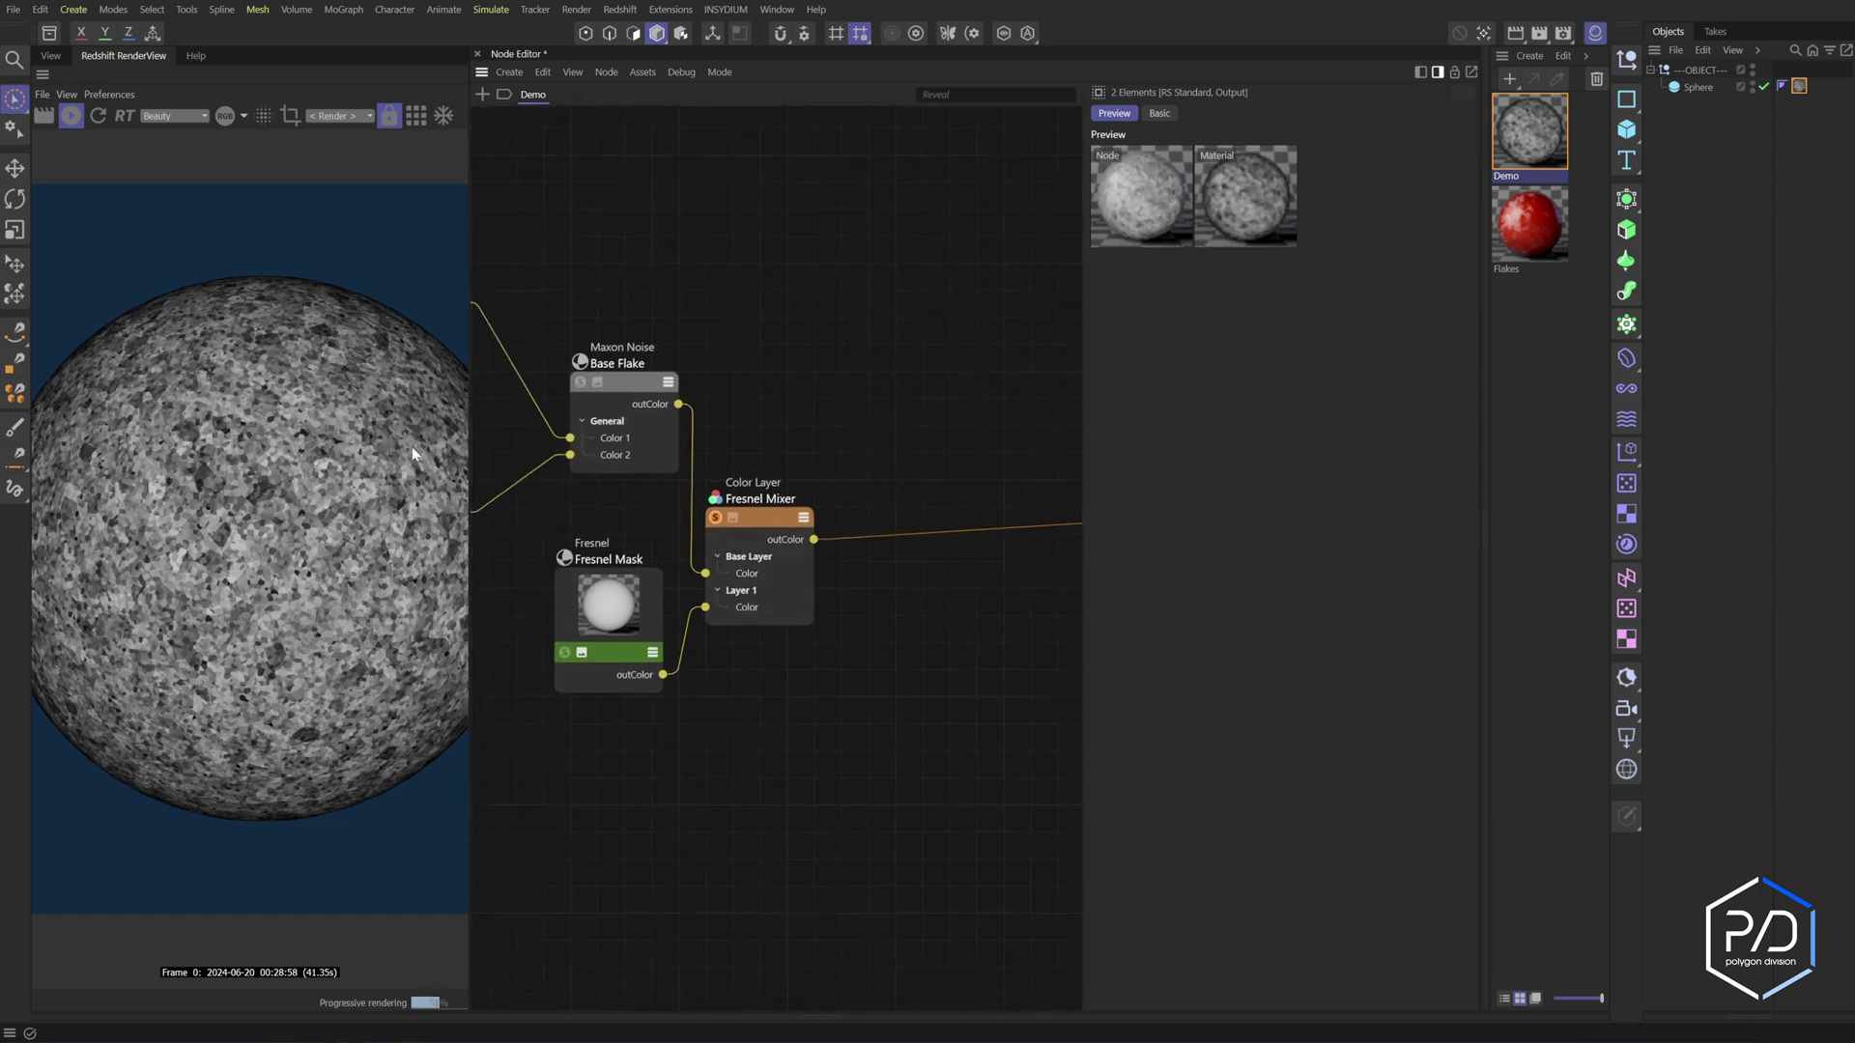
Add a Change Range node and insert it between the Fresnel Mixer's outColor and RS Standard's Emission Color
{"action": "left_click", "coordinate": [898, 638]}
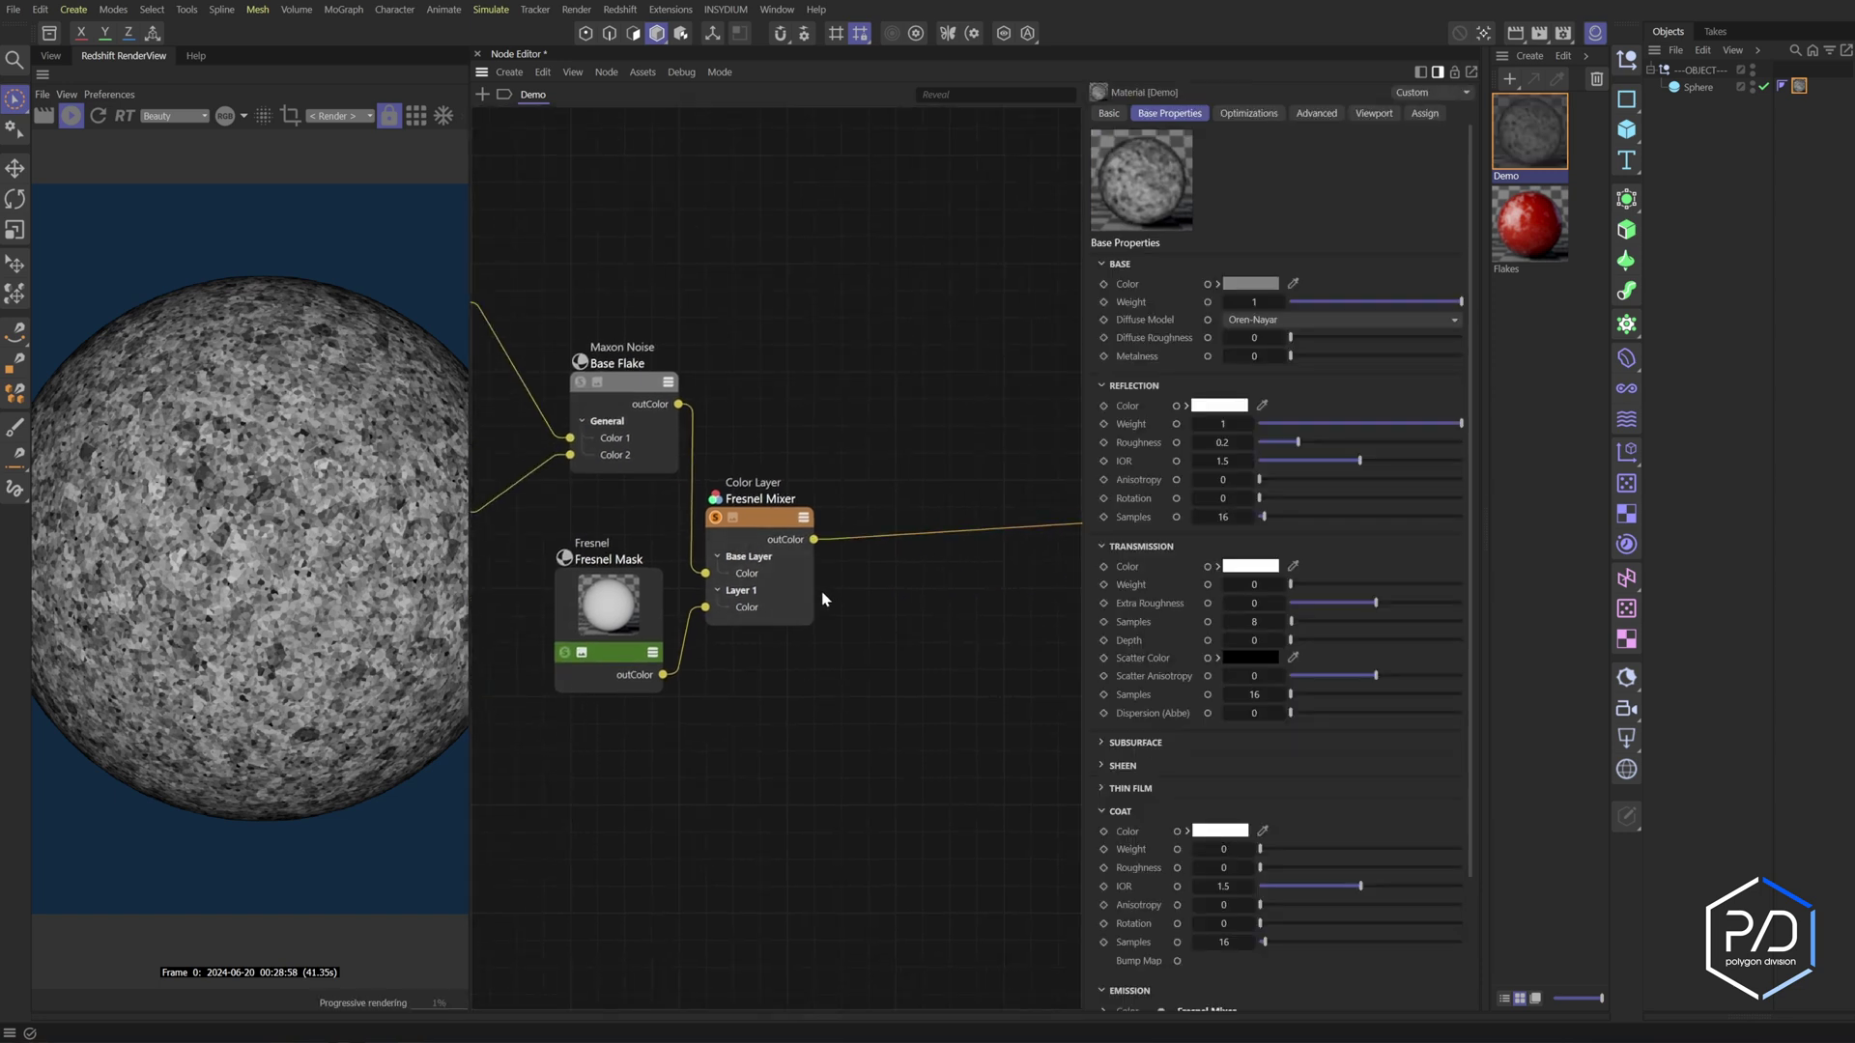
{"action": "double_click", "coordinate": [895, 609]}
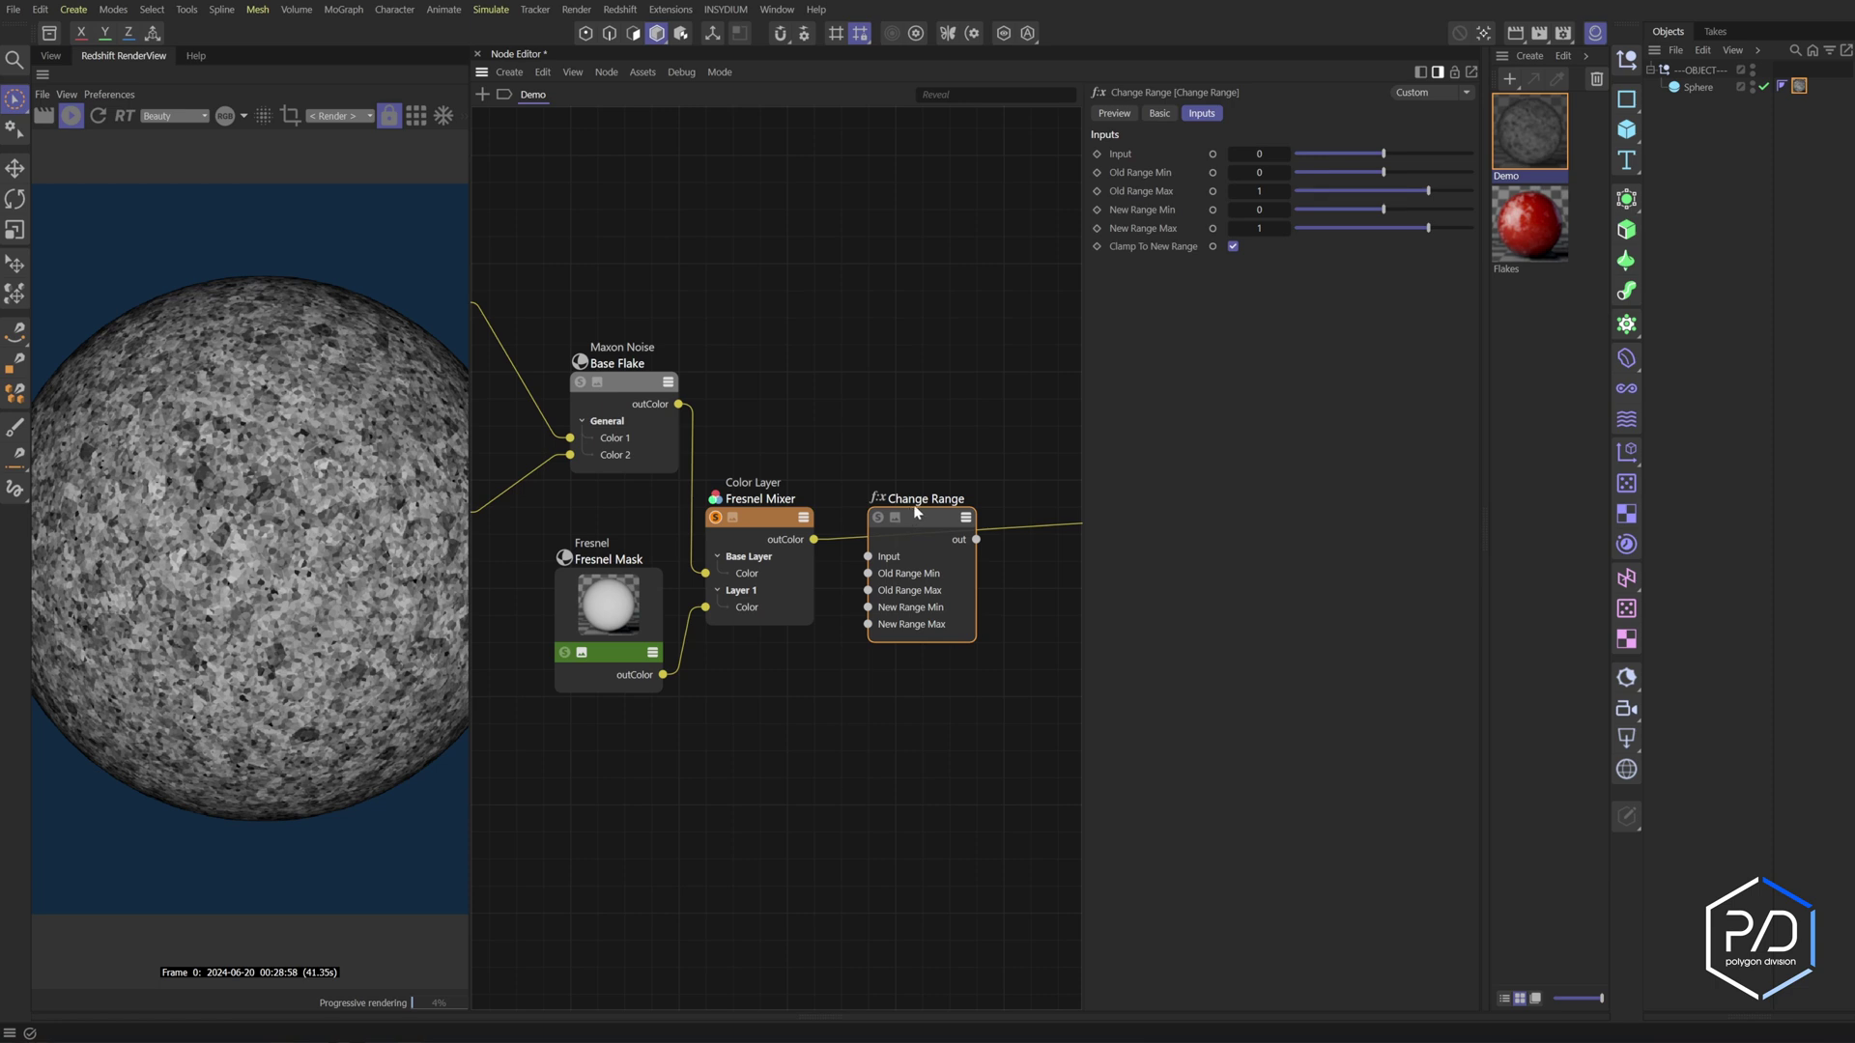
{"action": "left_click_drag", "start_coordinate": [917, 512], "coordinate": [945, 512]}
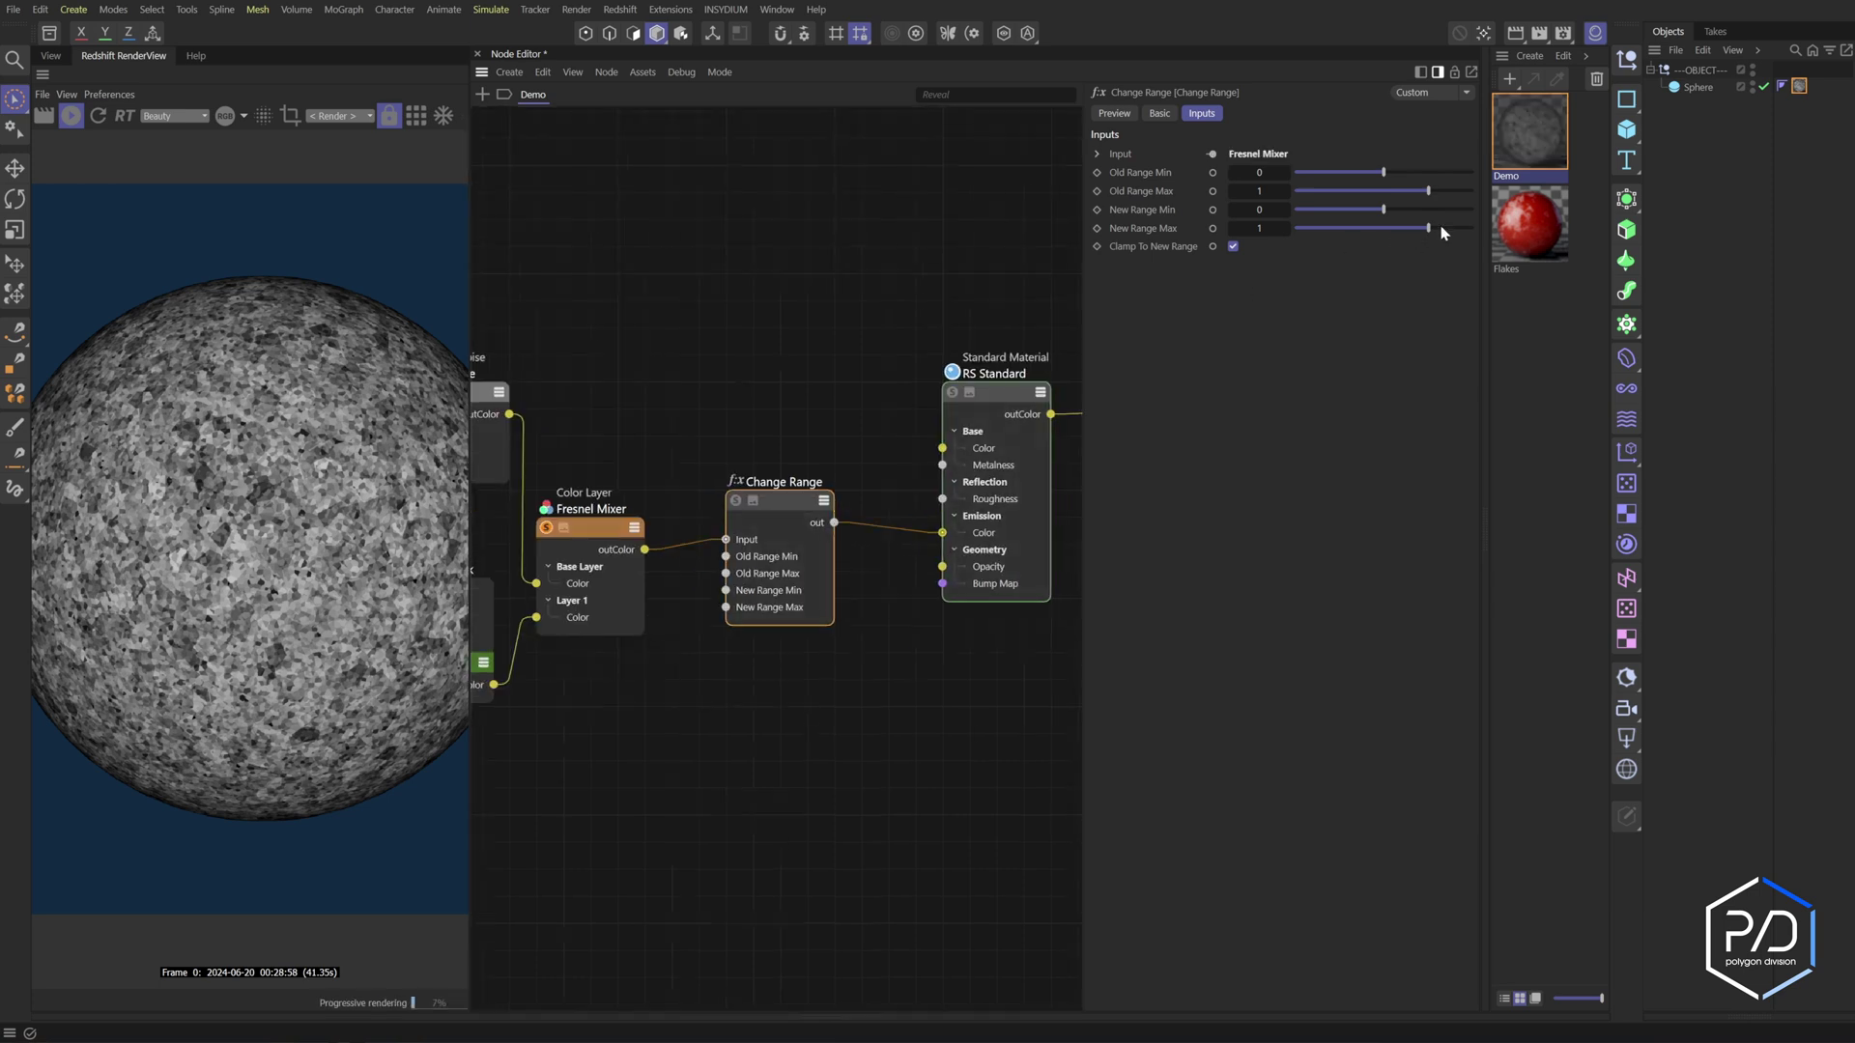
Try different New Range Max and New Range Min values on the Change Range node, and return New Range Min to 0
{"action": "left_click_drag", "start_coordinate": [1418, 236], "coordinate": [1398, 213]}
{"action": "key", "text": "ctrl+z"}
{"action": "left_click", "coordinate": [1258, 210]}
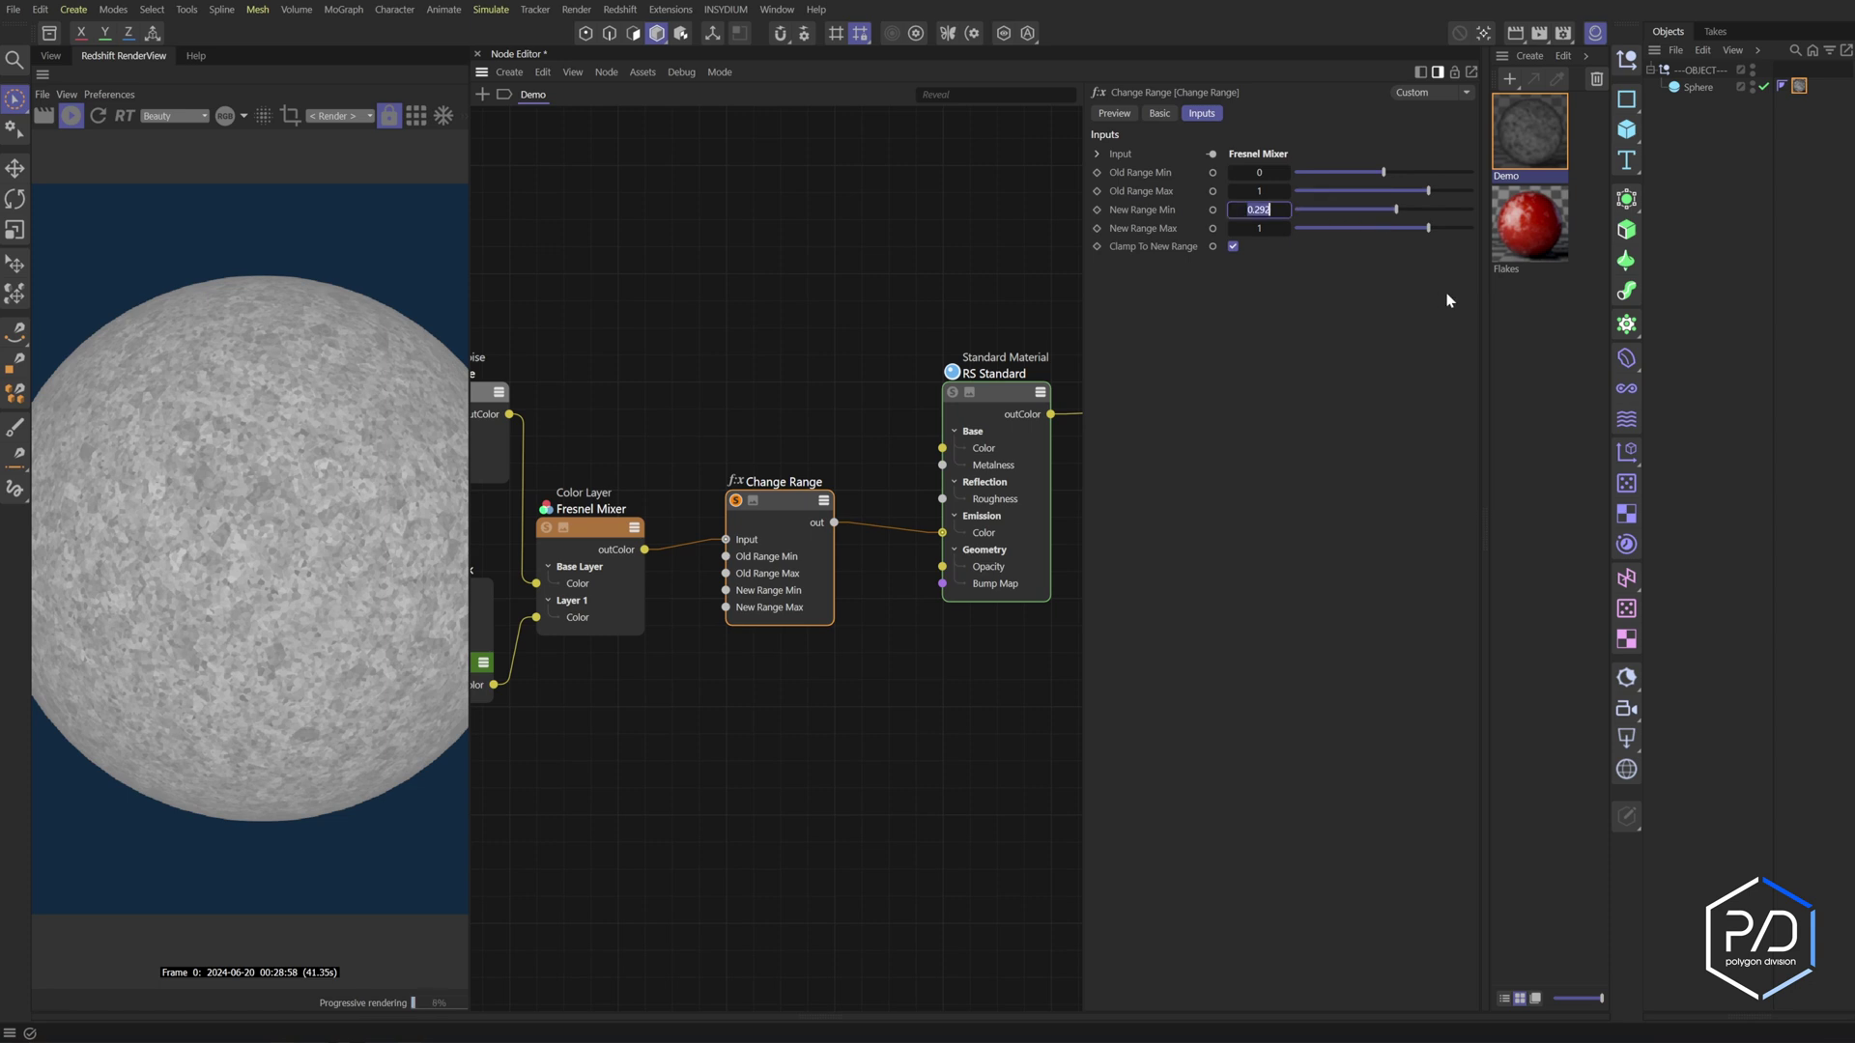
{"action": "type", "text": "0"}
{"action": "key", "text": "Return"}
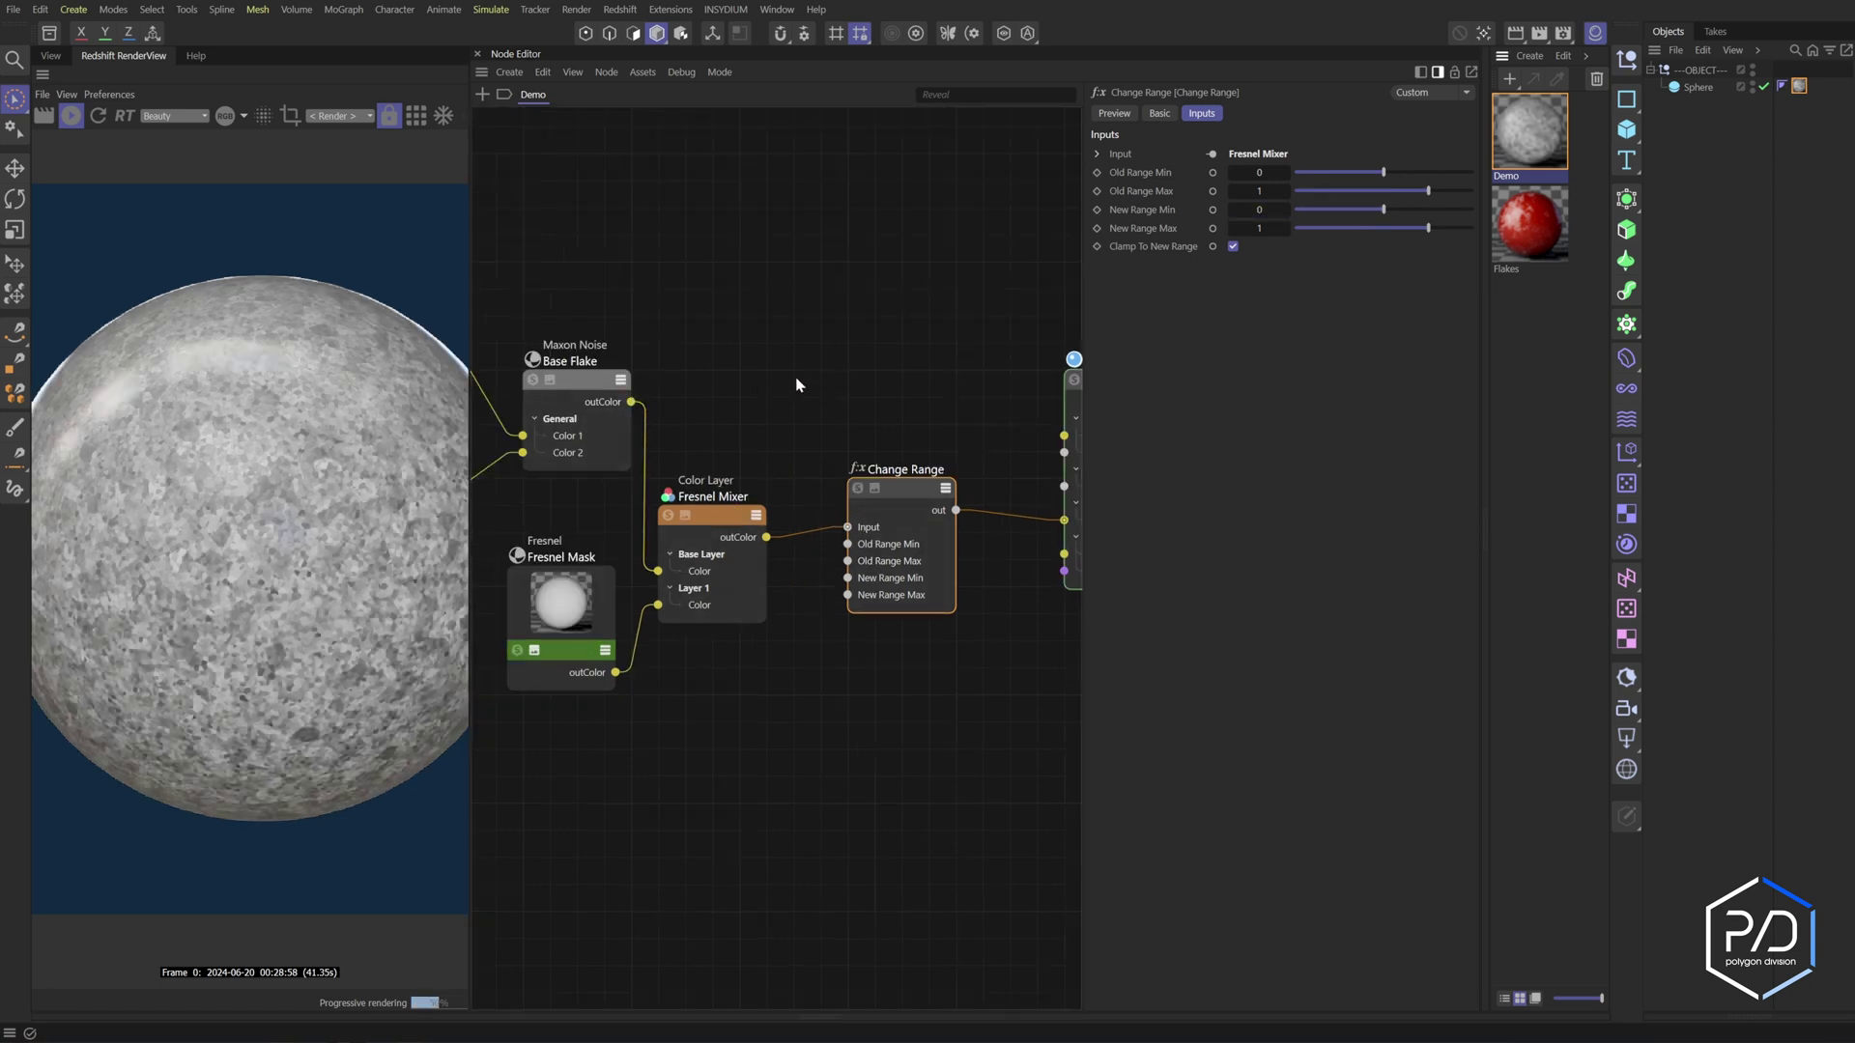
Add a Ramp node above the Fresnel Mixer and connect Base Flake's outColor to its Alt Input
{"action": "double_click", "coordinate": [769, 355]}
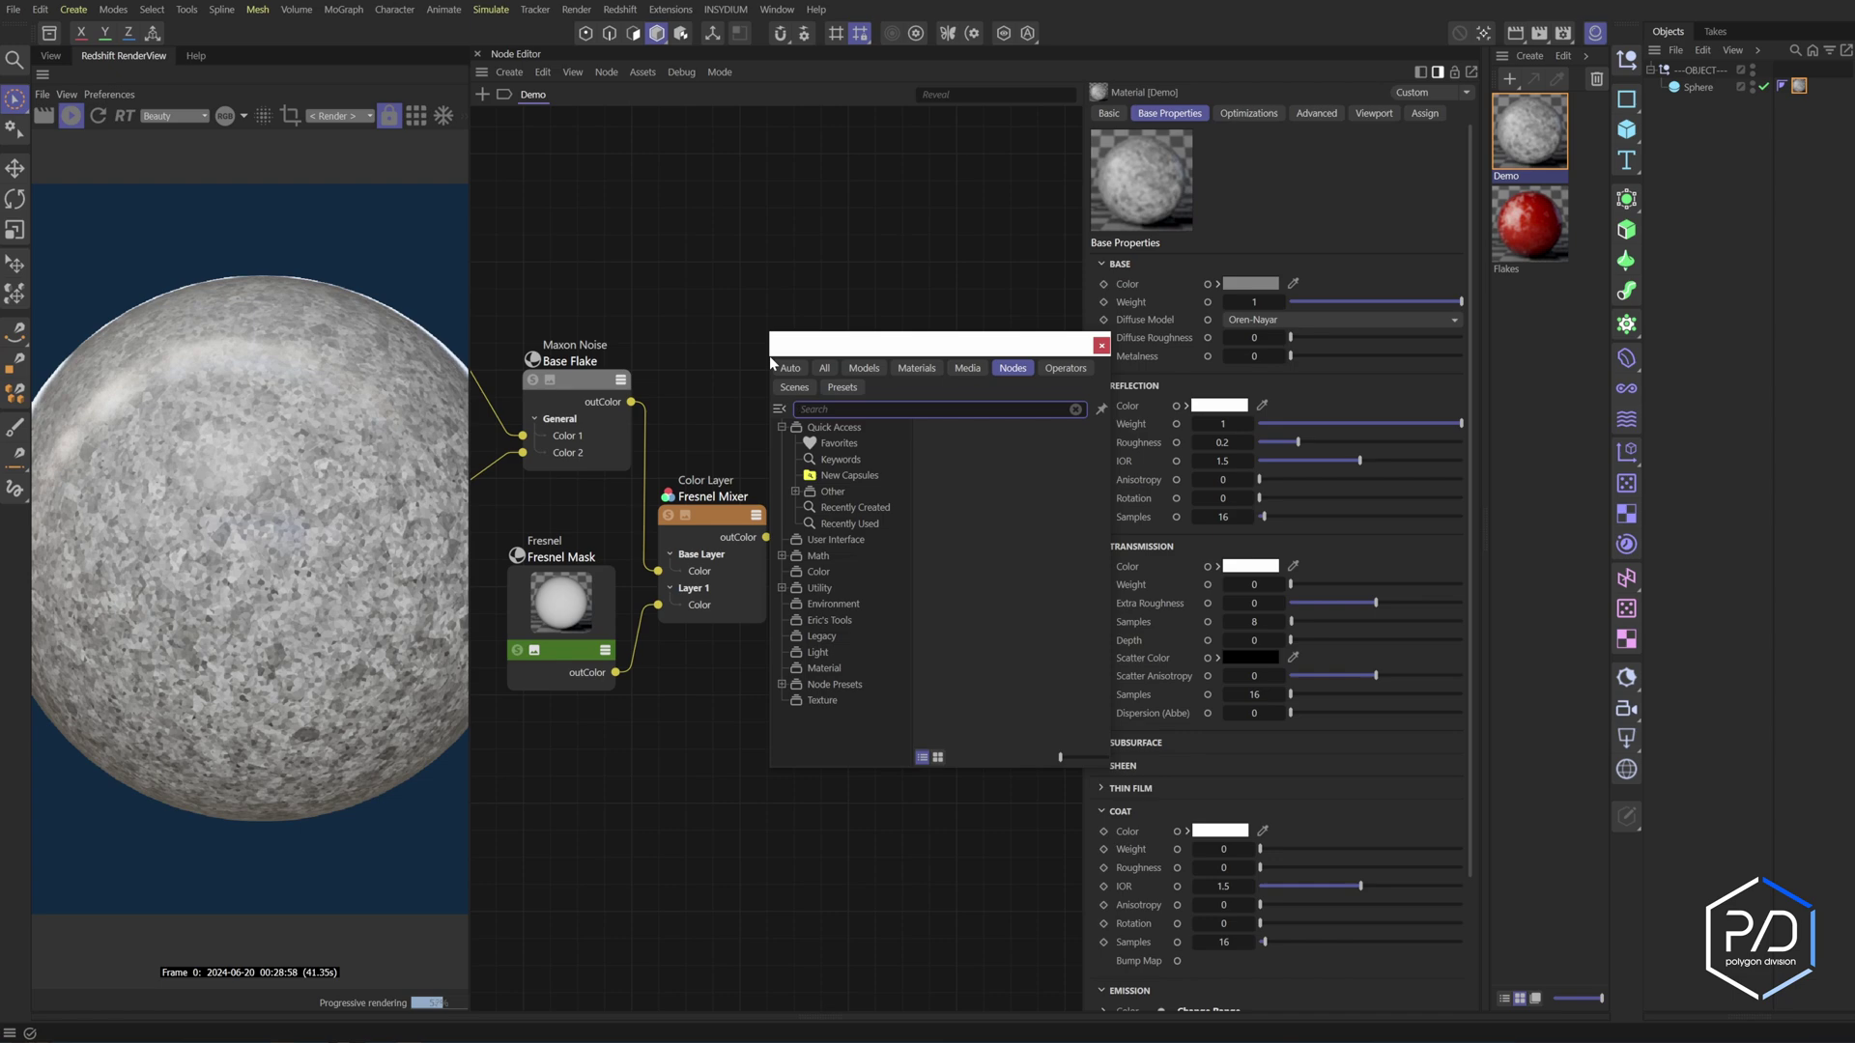
{"action": "type", "text": "ramp"}
{"action": "key", "text": "Return"}
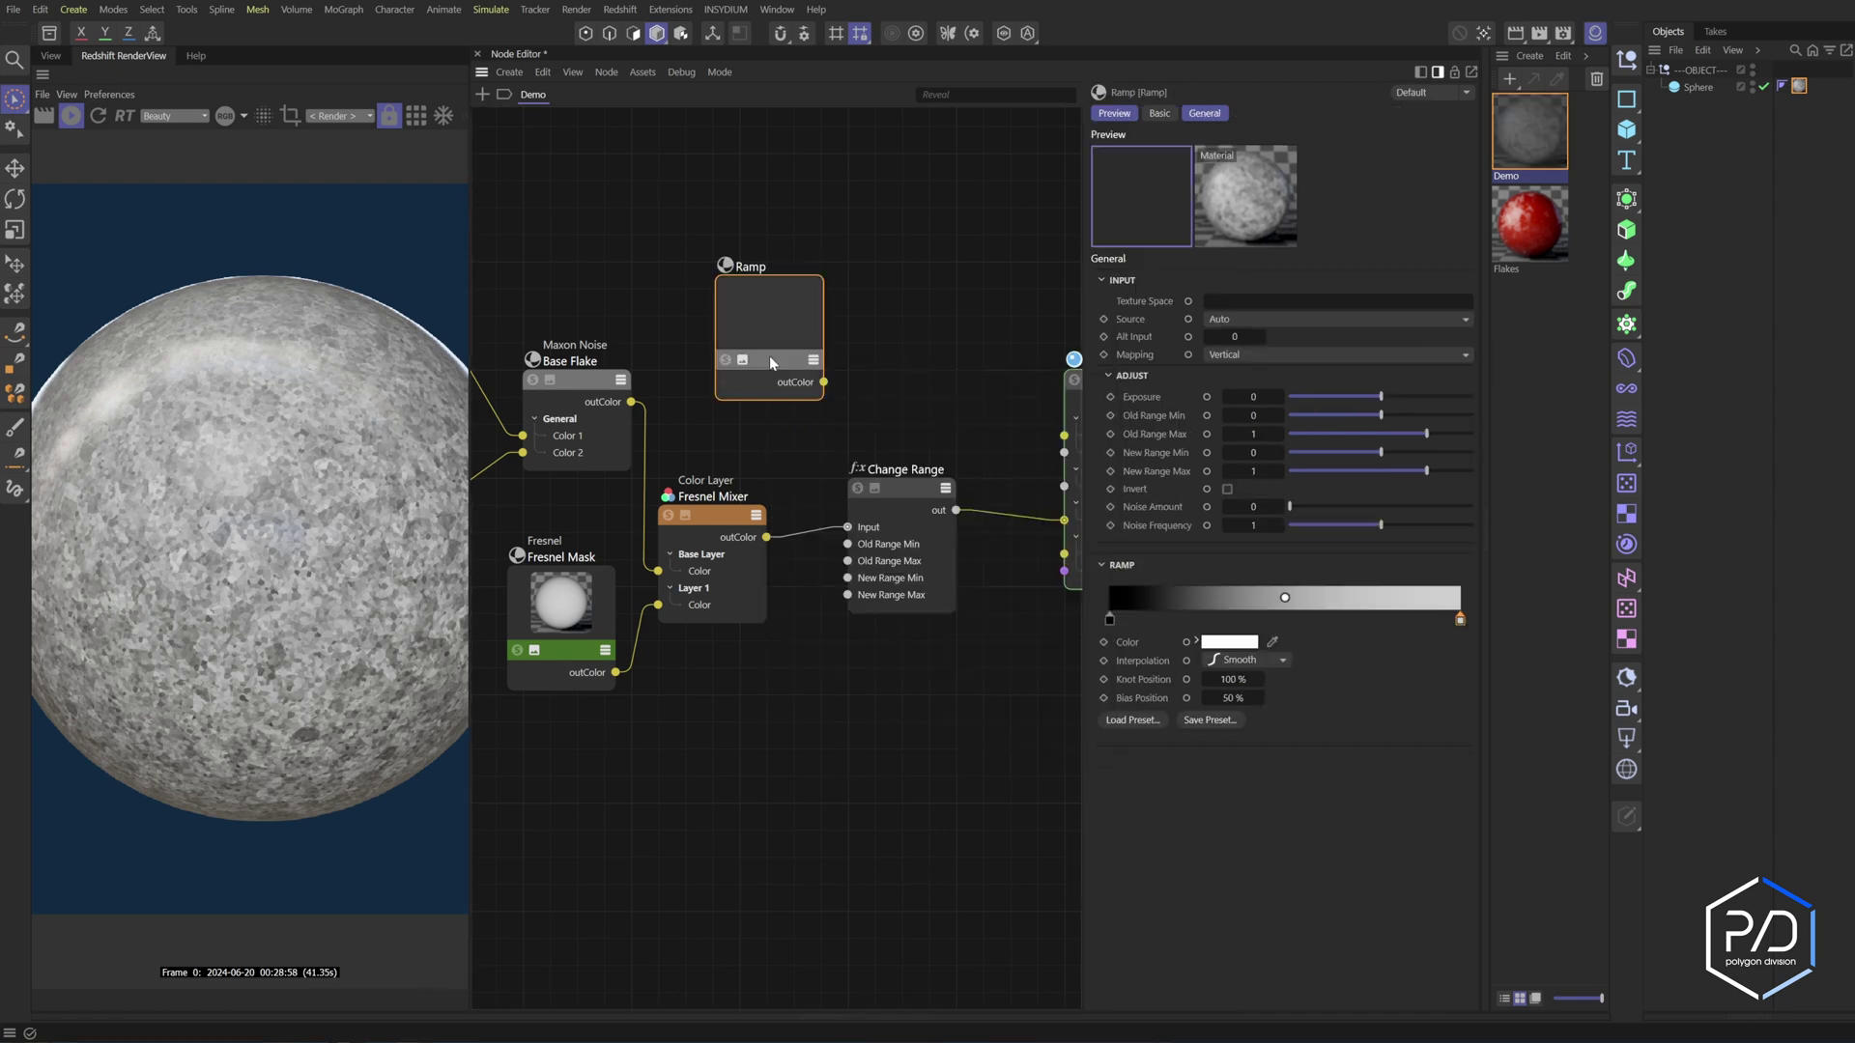
{"action": "left_click_drag", "start_coordinate": [769, 355], "coordinate": [793, 352]}
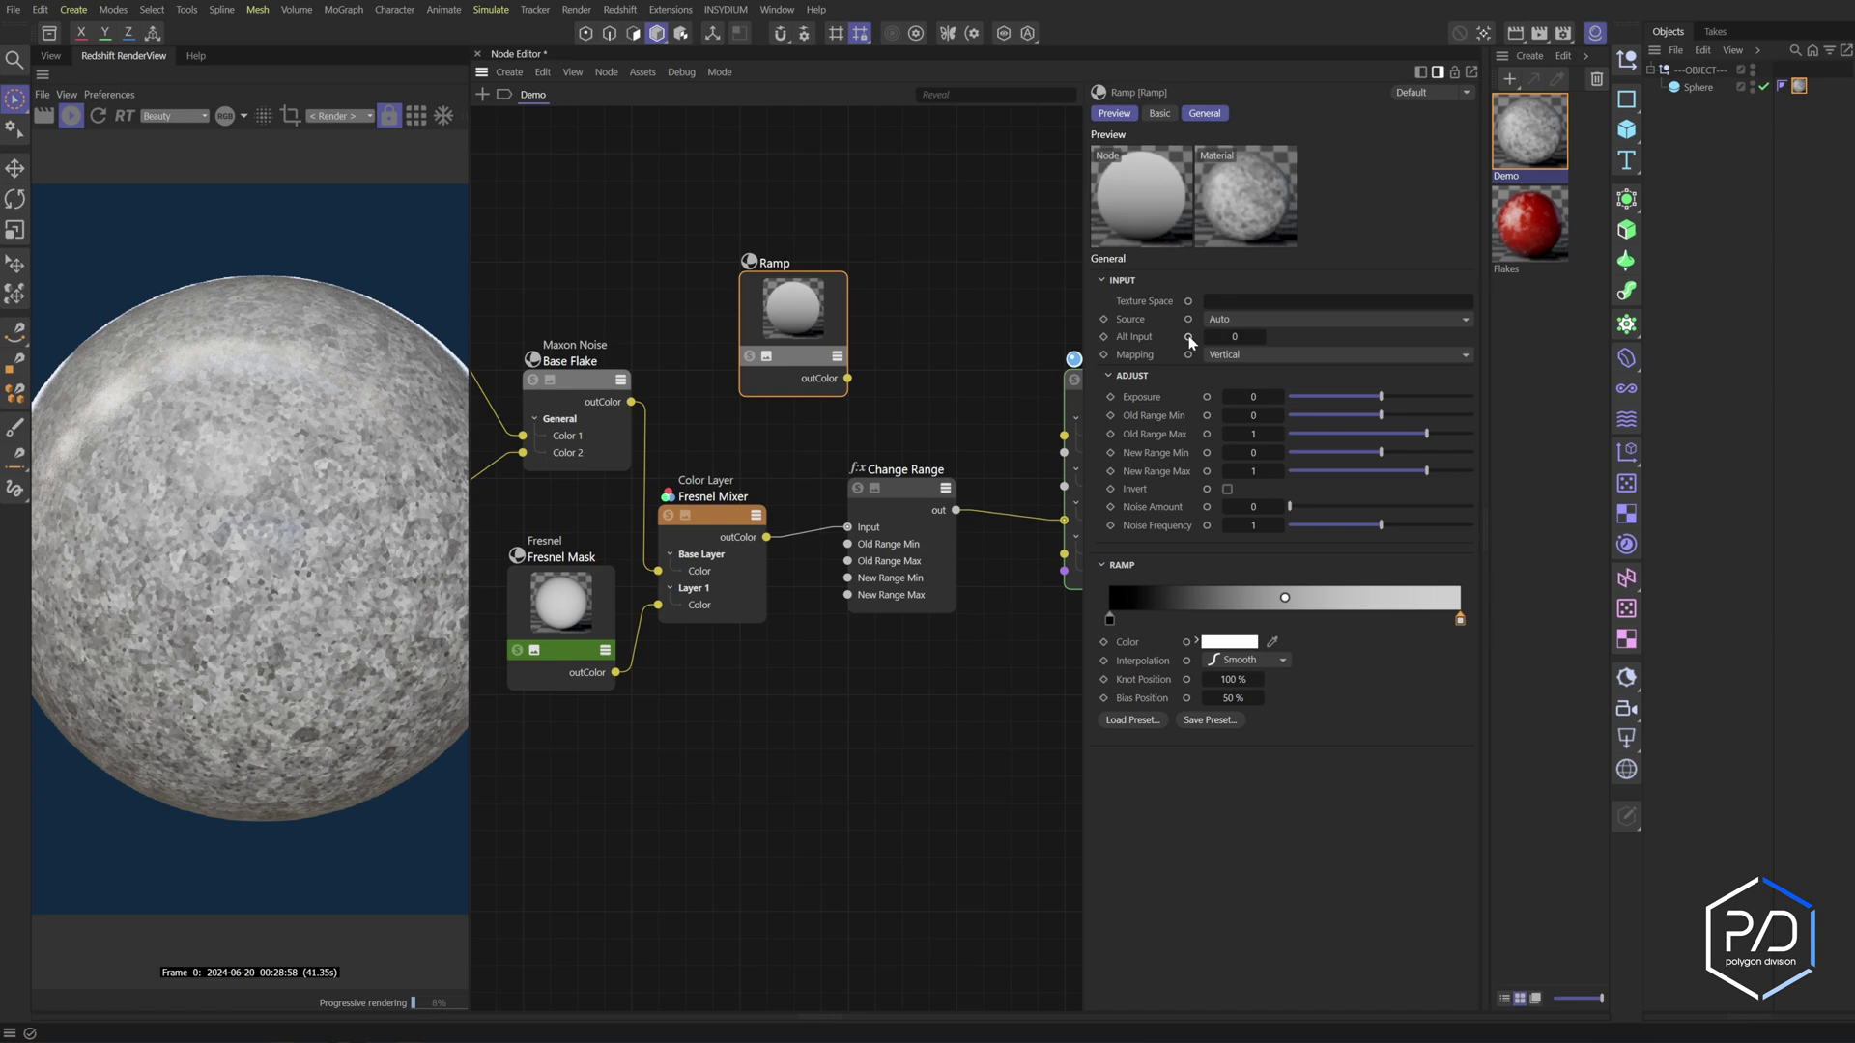
{"action": "left_click_drag", "start_coordinate": [1188, 337], "coordinate": [630, 402]}
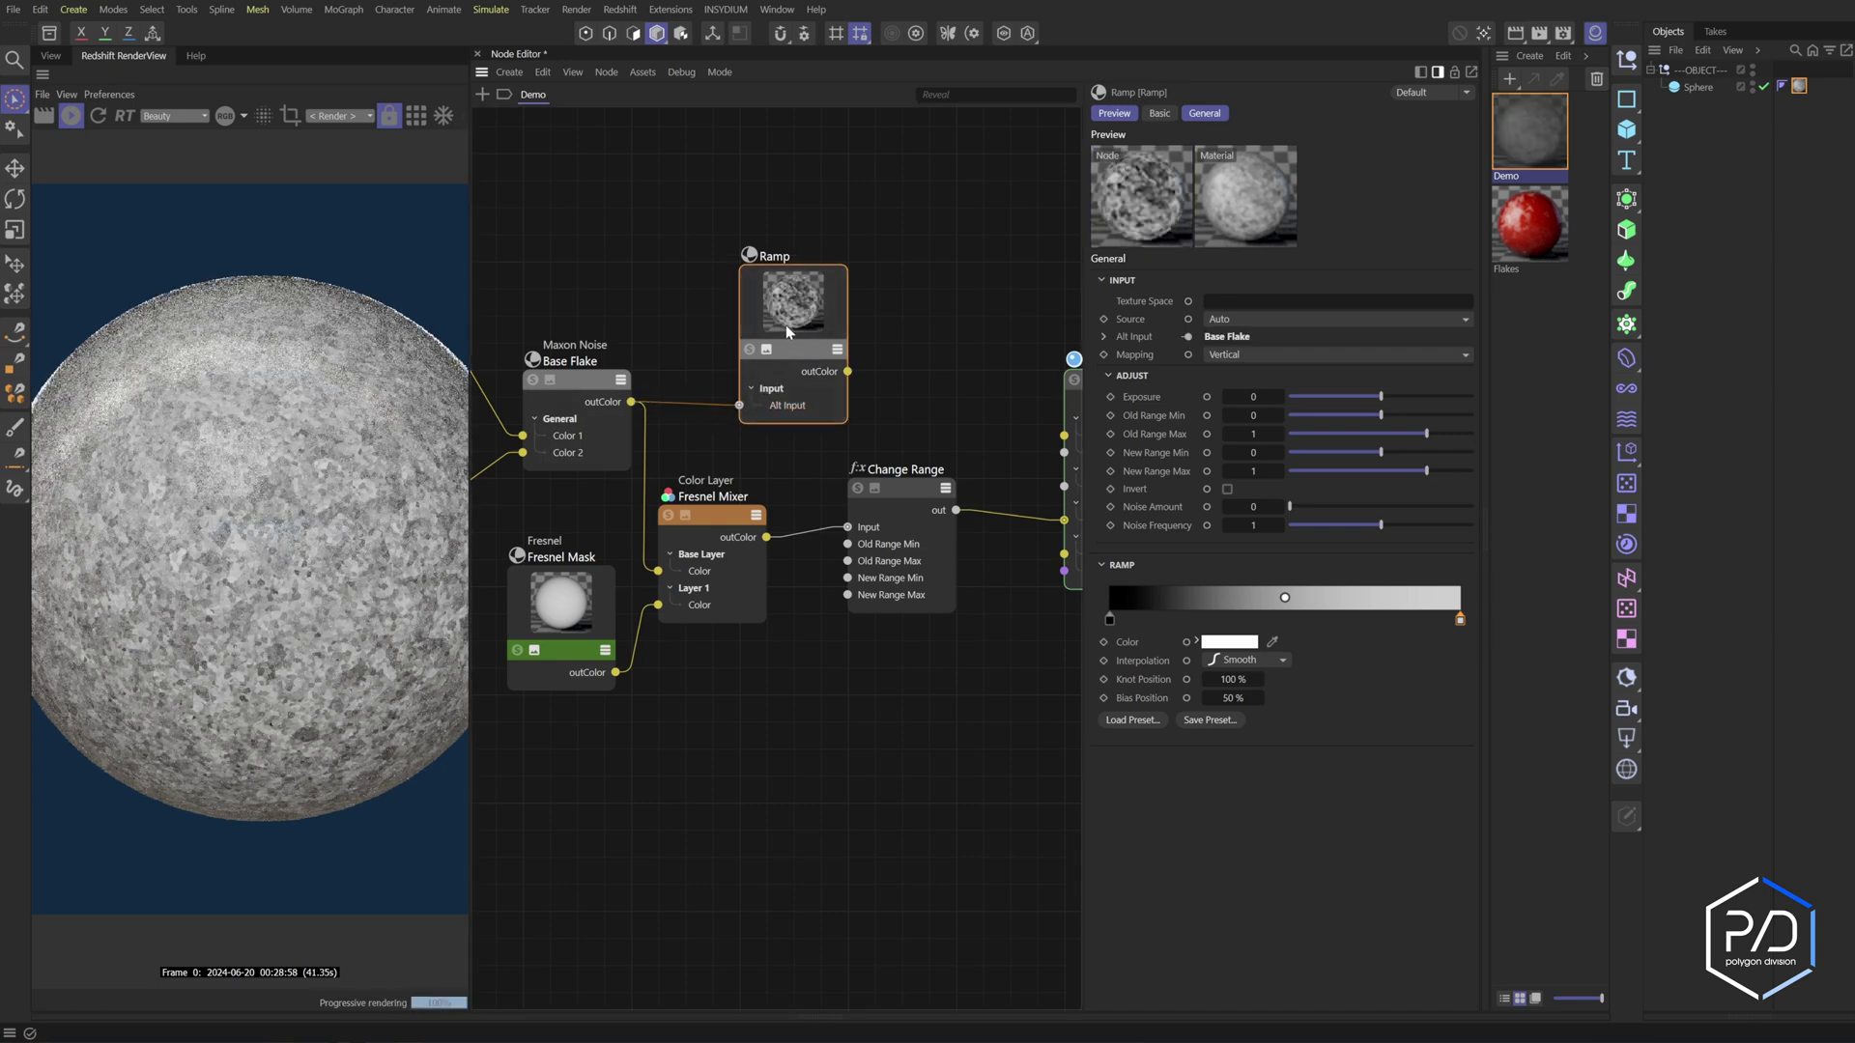
{"action": "left_click_drag", "start_coordinate": [785, 325], "coordinate": [758, 325]}
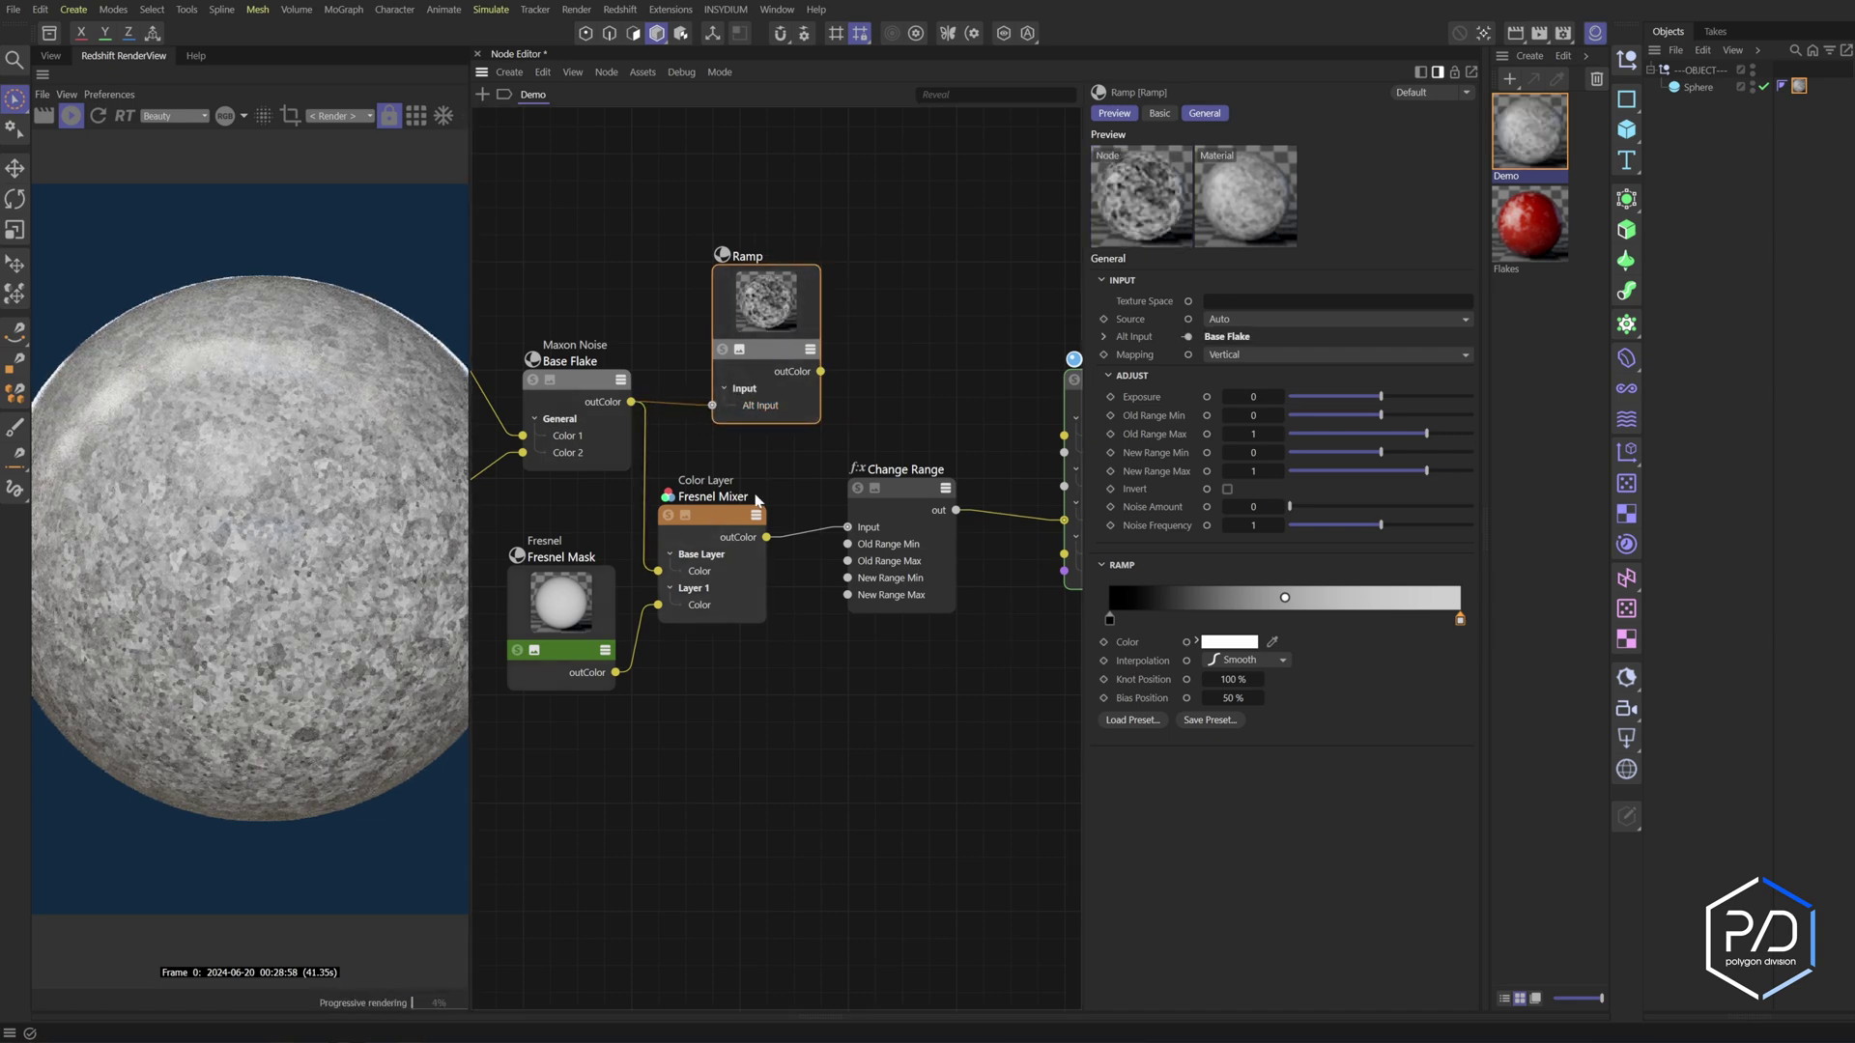
{"action": "left_click_drag", "start_coordinate": [763, 307], "coordinate": [737, 304]}
Rename the Ramp node Color and the Change Range node Roughness
{"action": "double_click", "coordinate": [729, 254]}
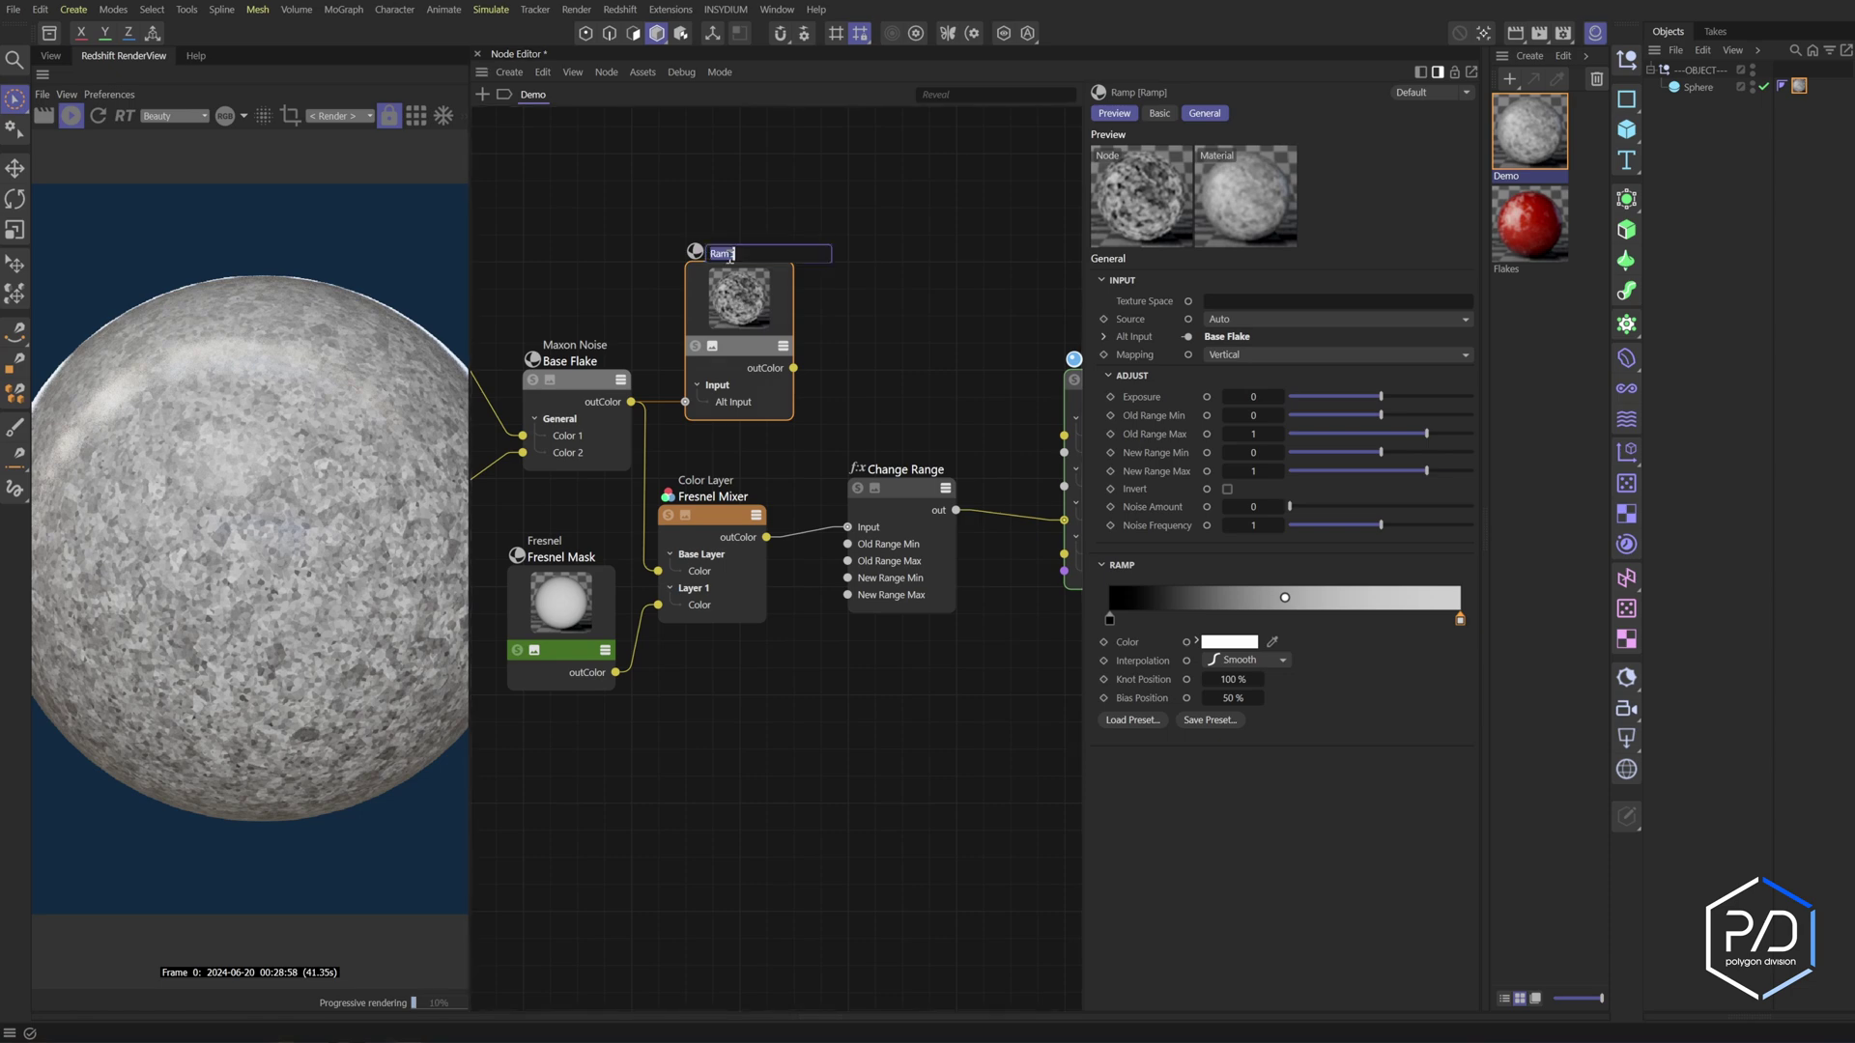
{"action": "type", "text": "Color"}
{"action": "double_click", "coordinate": [900, 470]}
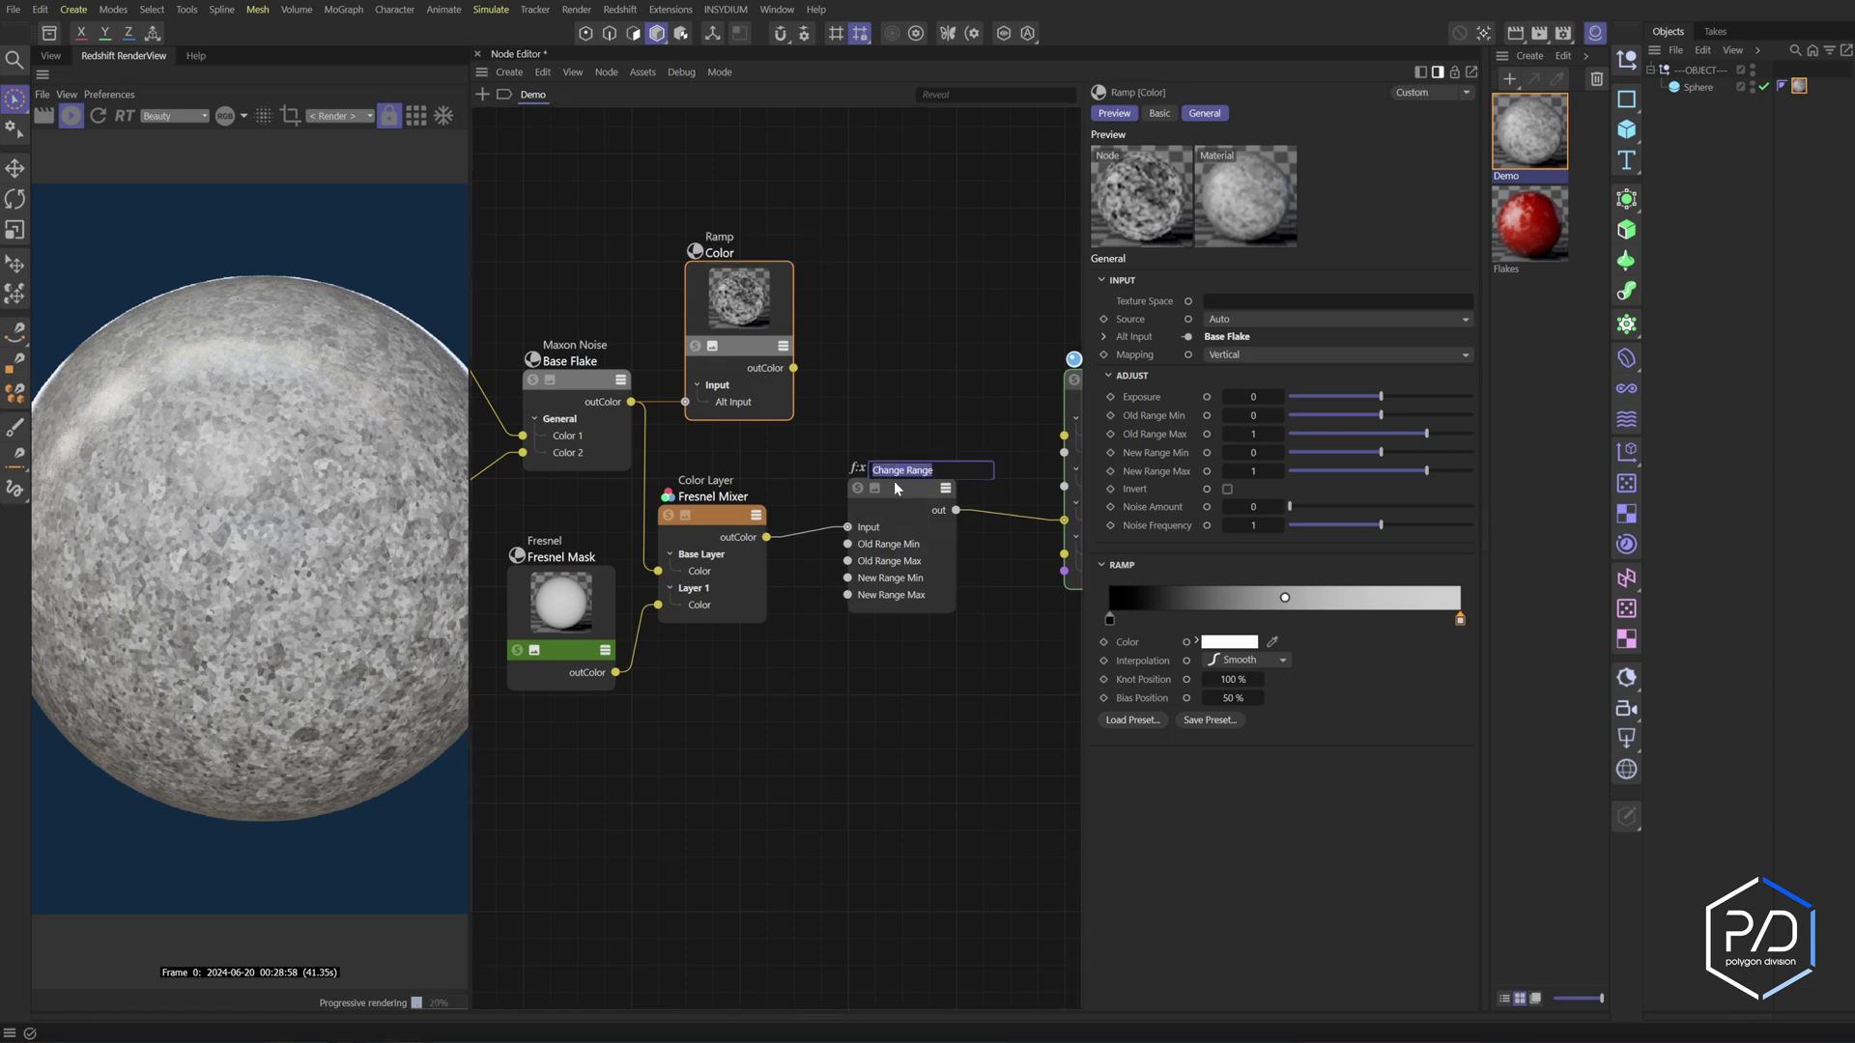
{"action": "type", "text": "Roughness"}
{"action": "key", "text": "Return"}
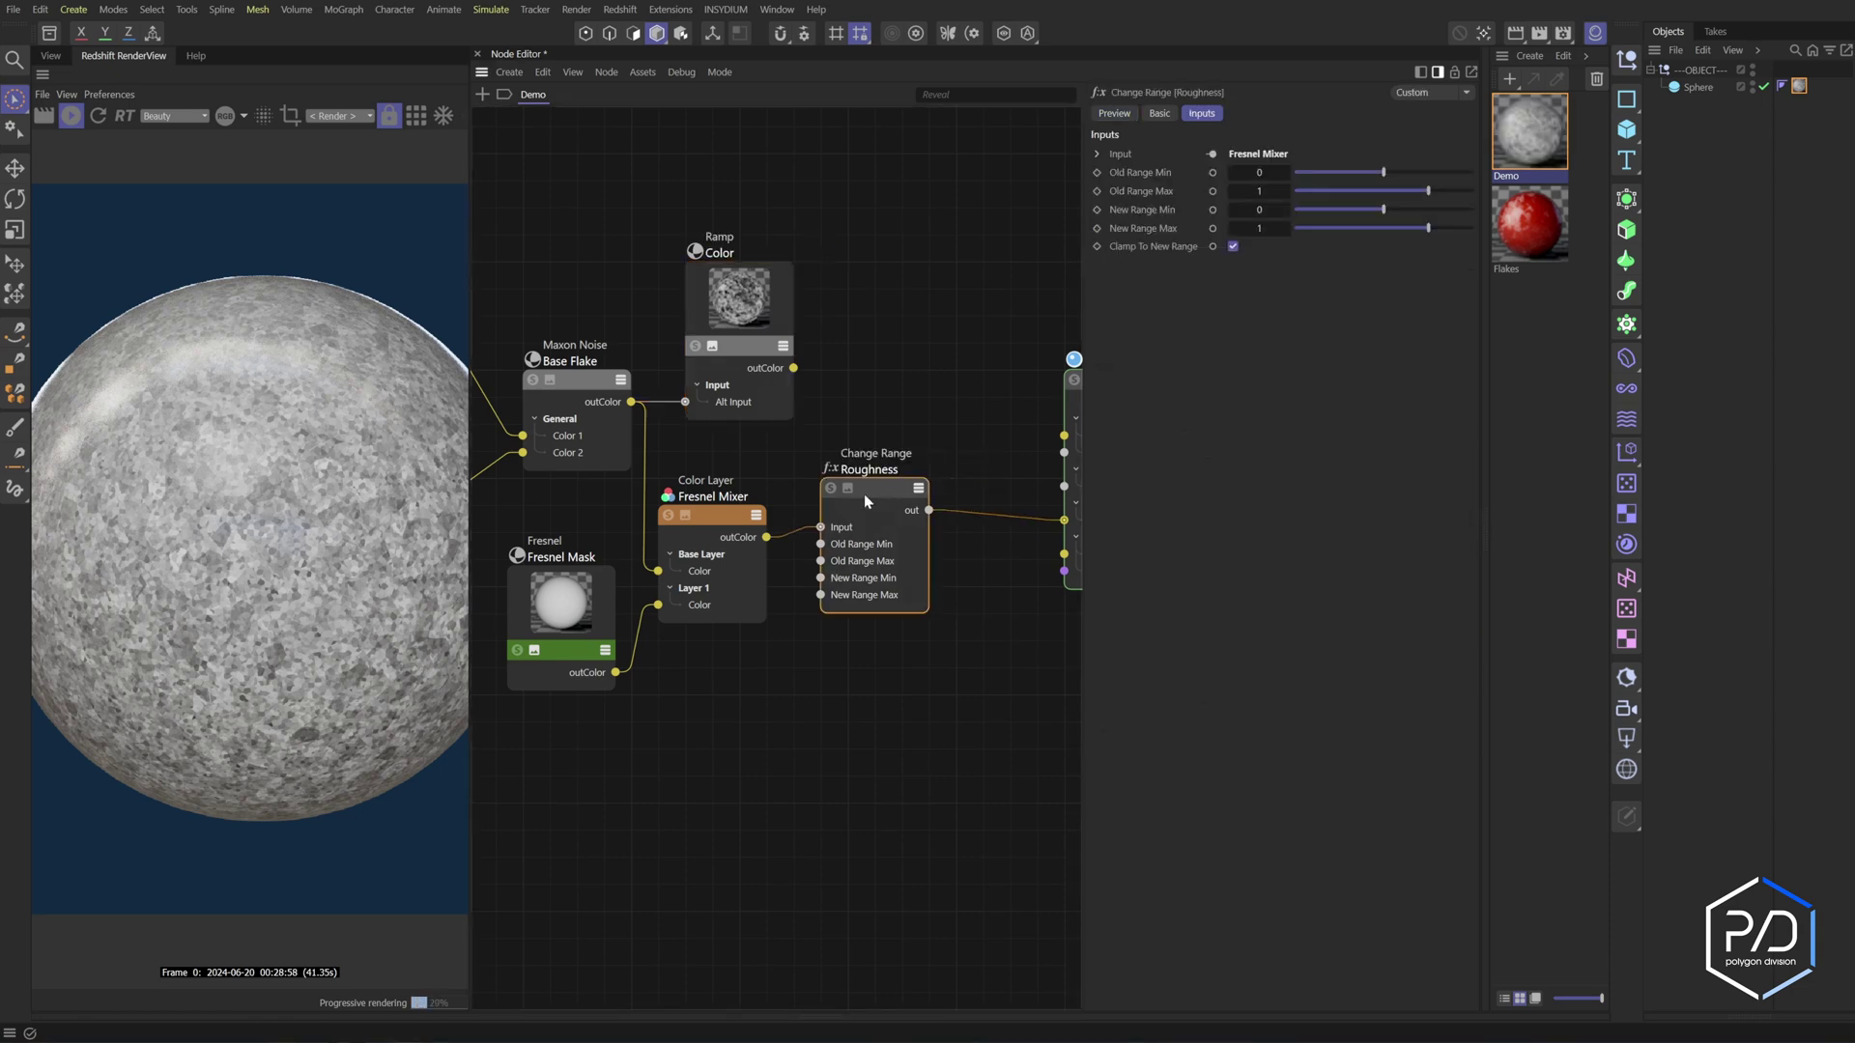
Place the Roughness node right beside the Fresnel Mixer, and collapse the Color ramp's preview and align it above the Fresnel Mixer
{"action": "left_click_drag", "start_coordinate": [863, 494], "coordinate": [752, 487]}
{"action": "middle_click_drag", "start_coordinate": [741, 331], "coordinate": [743, 369]}
{"action": "left_click", "coordinate": [715, 382]}
{"action": "left_click_drag", "start_coordinate": [755, 381], "coordinate": [732, 309]}
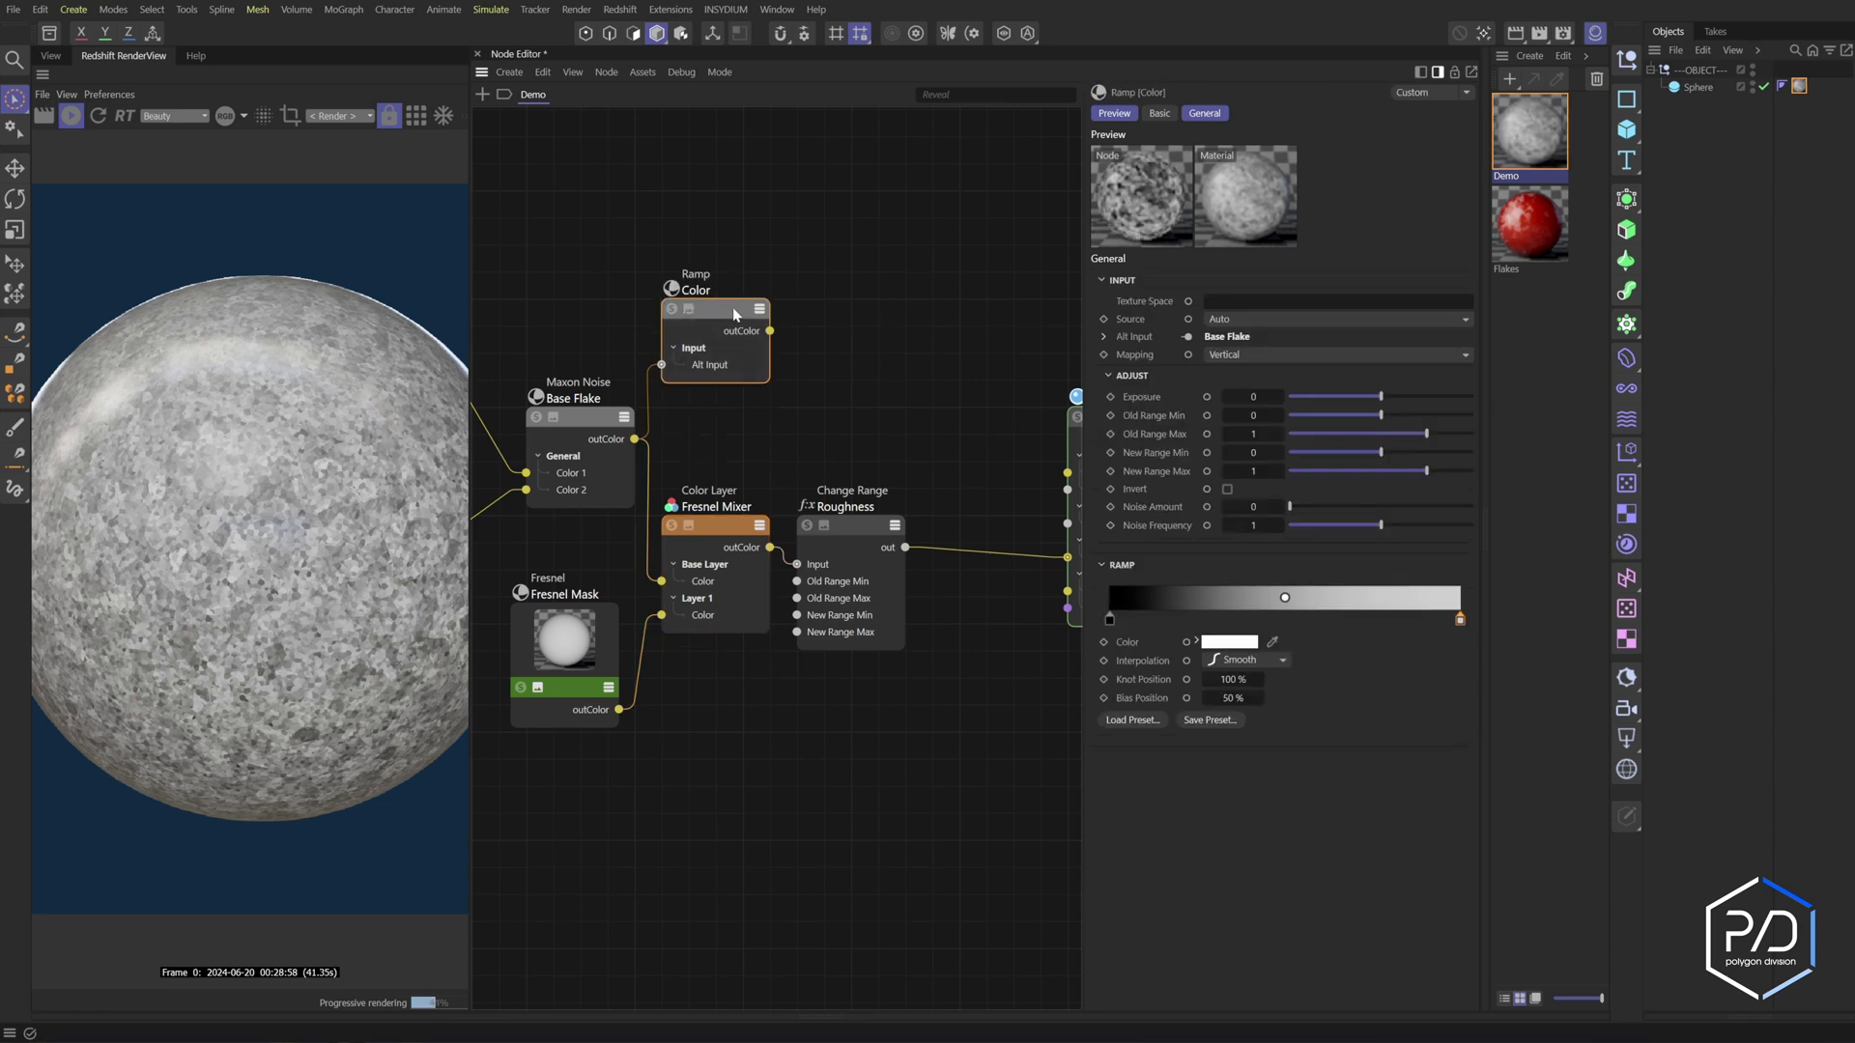
Add a Value node above Base Flake and rename it Color Start
{"action": "left_click", "coordinate": [1110, 618]}
{"action": "double_click", "coordinate": [547, 241]}
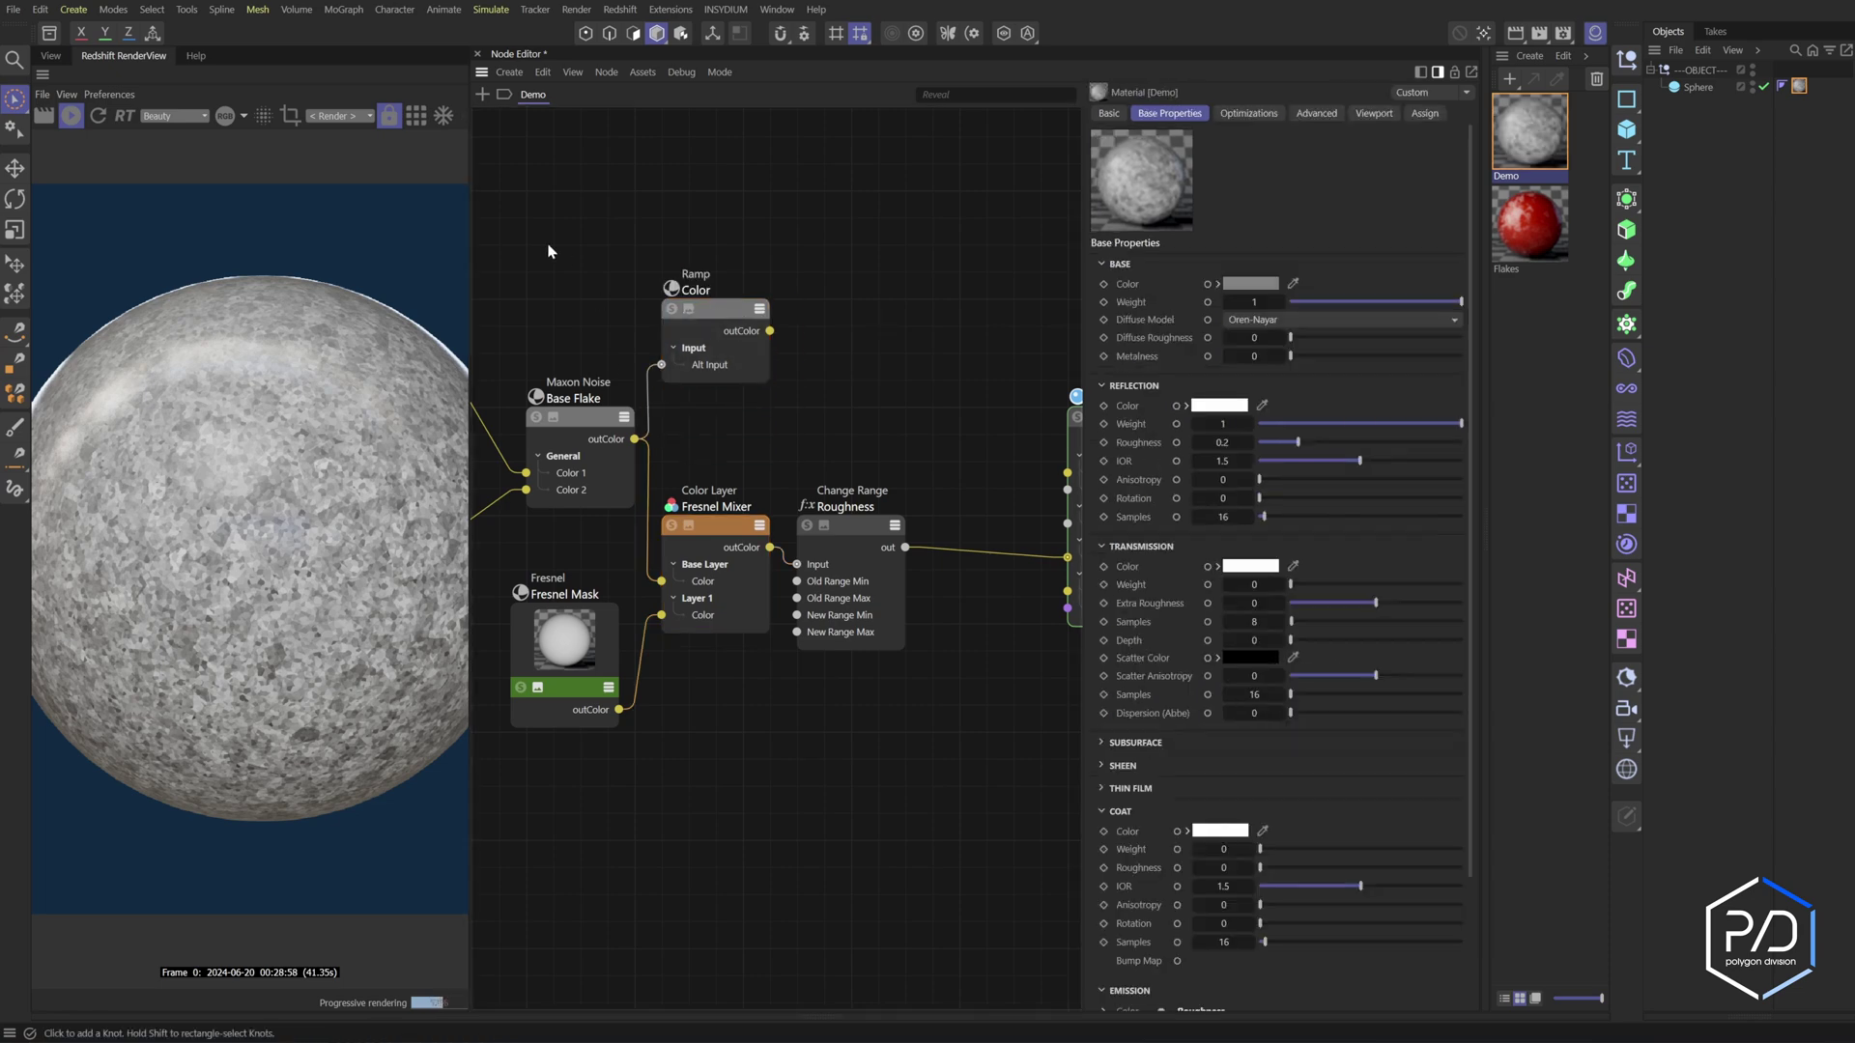
{"action": "type", "text": "val"}
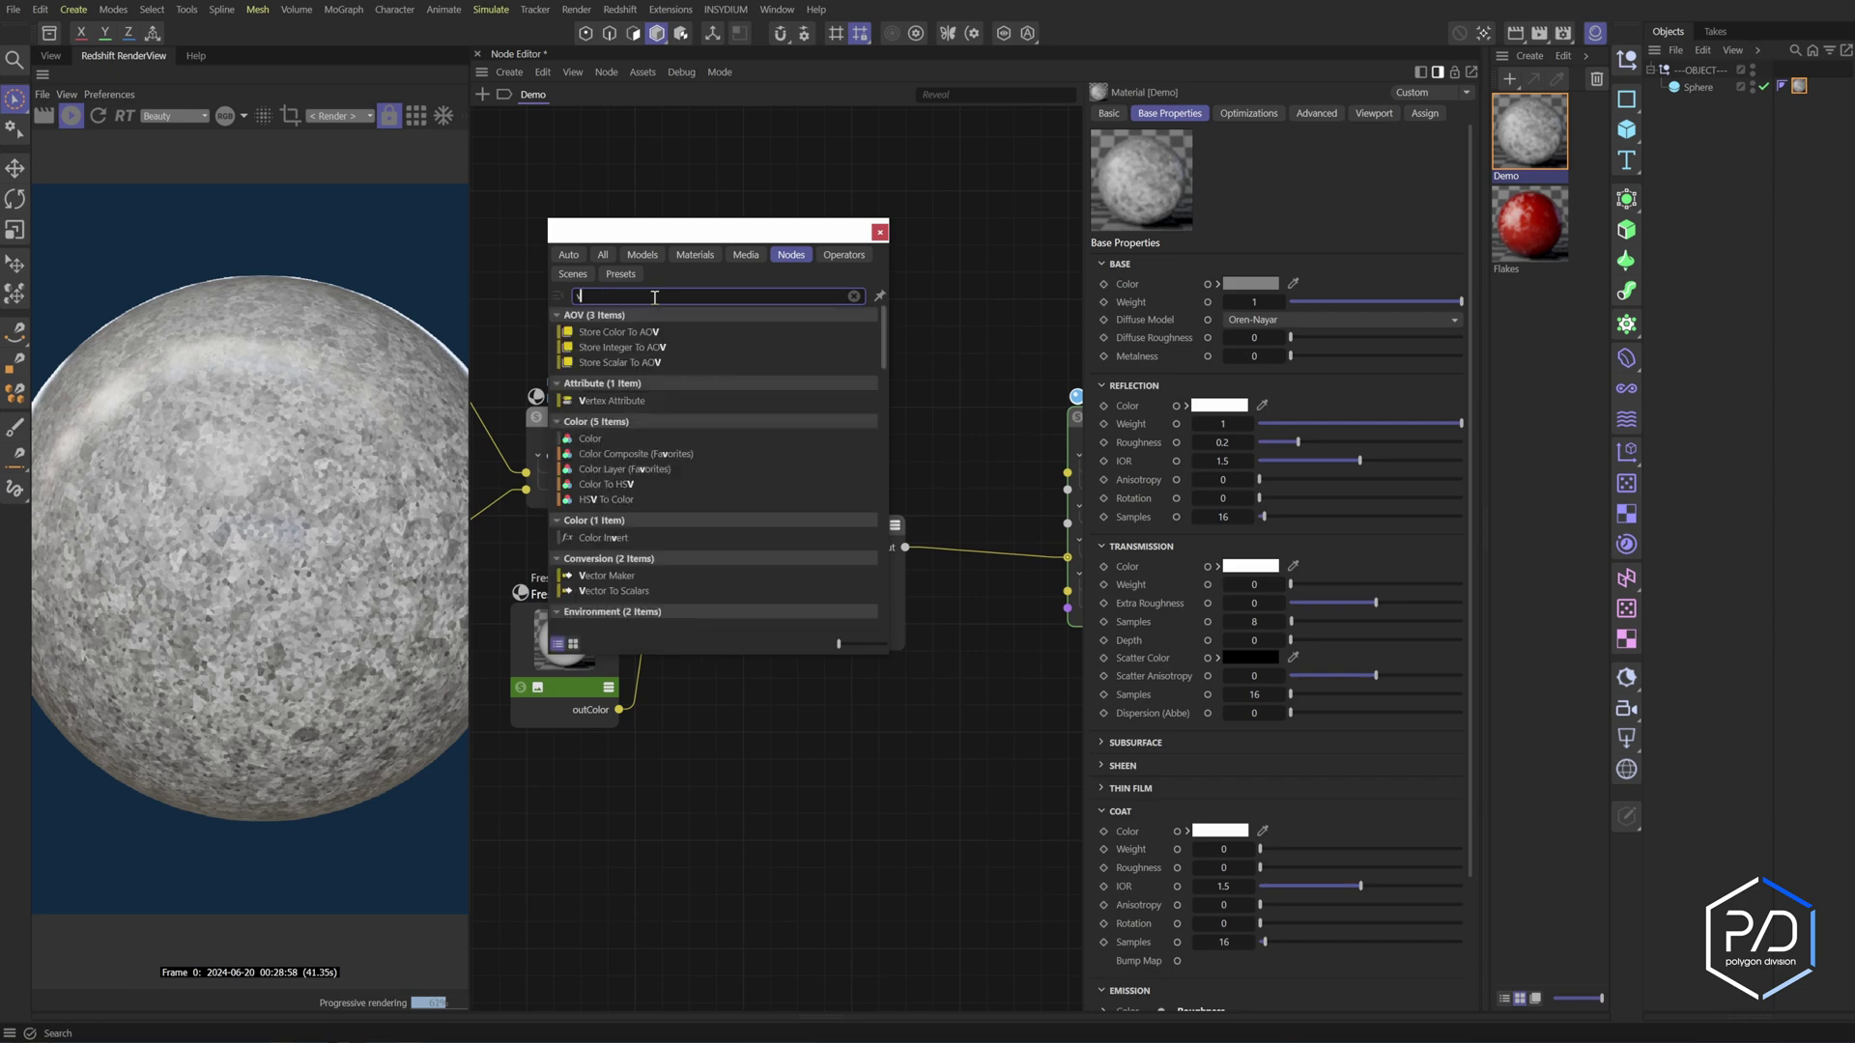
{"action": "key", "text": "Down"}
{"action": "key", "text": "Down"}
{"action": "key", "text": "Return"}
{"action": "left_click", "coordinate": [523, 248]}
{"action": "left_click_drag", "start_coordinate": [559, 248], "coordinate": [591, 202]}
{"action": "double_click", "coordinate": [570, 182]}
{"action": "type", "text": "Colo"}
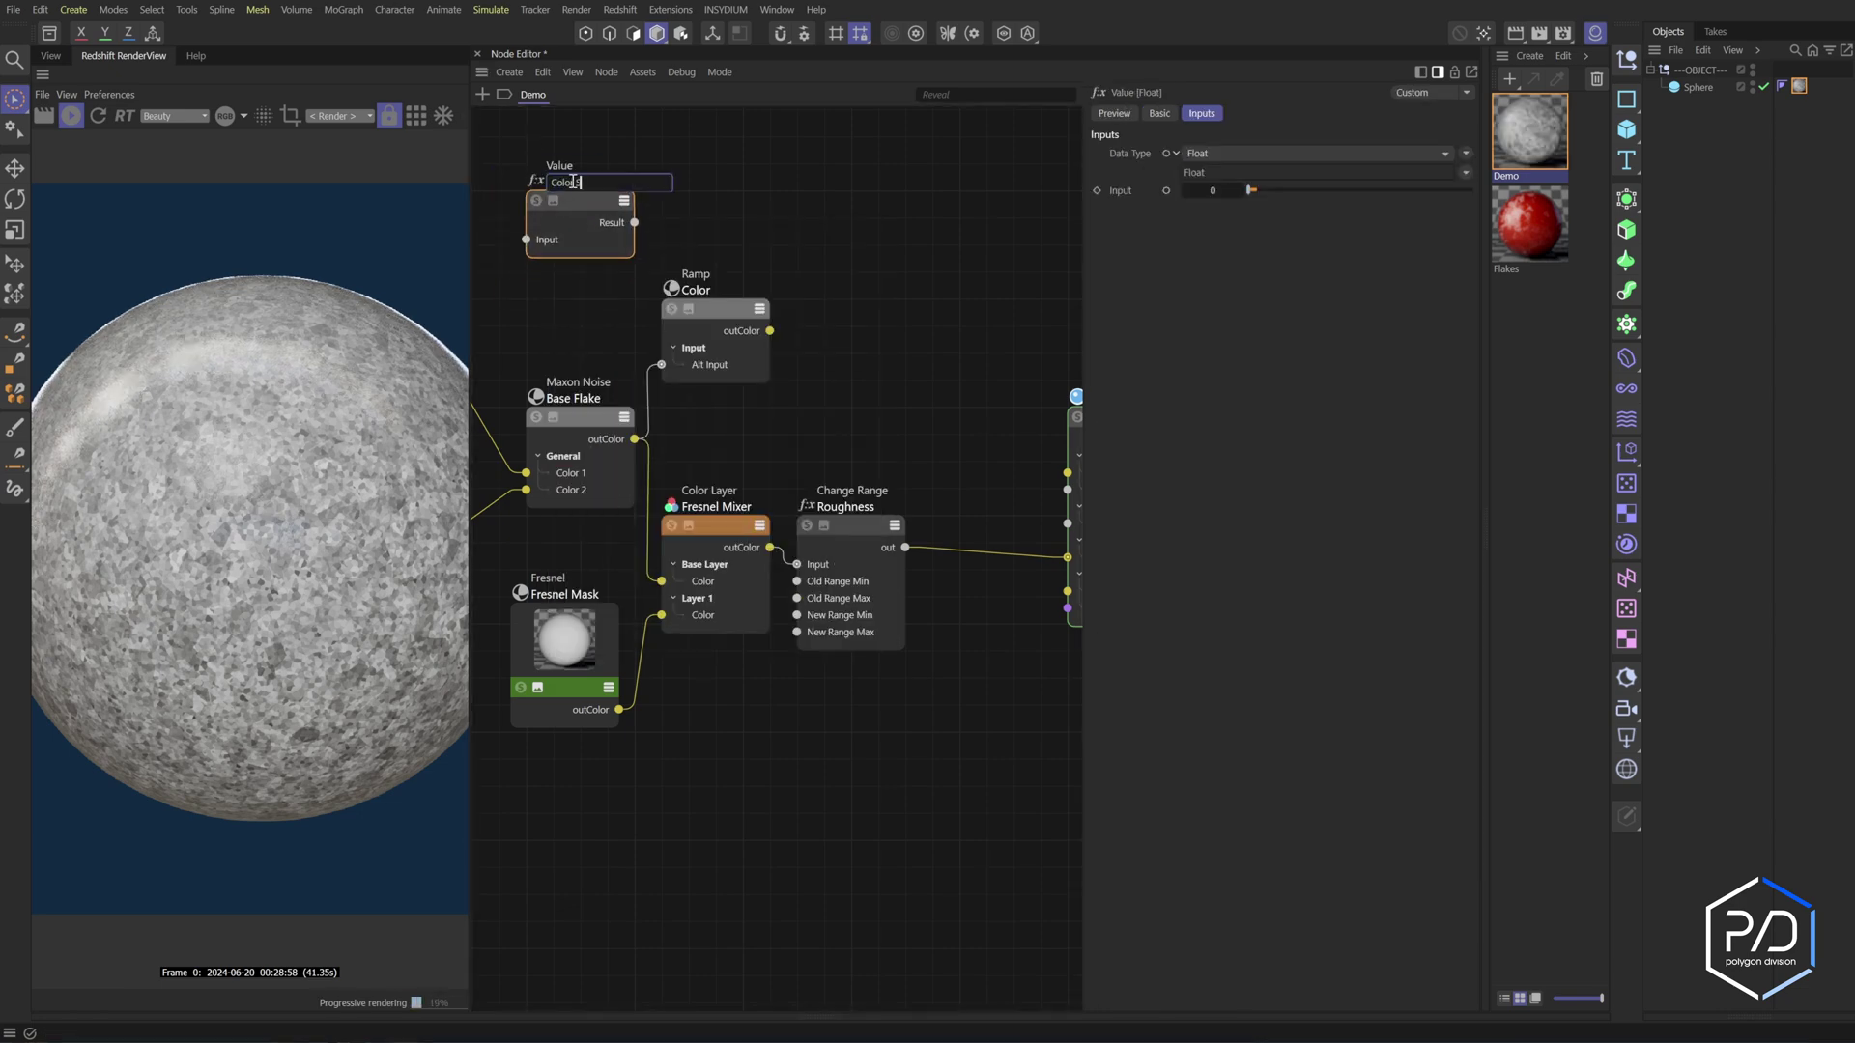
{"action": "type", "text": "r Start"}
{"action": "key", "text": "Return"}
Duplicate the Color Start node below itself and rename the copy Color End
{"action": "left_click_drag", "start_coordinate": [573, 201], "coordinate": [651, 290], "text": "ctrl"}
{"action": "double_click", "coordinate": [578, 278]}
{"action": "type", "text": "End"}
{"action": "key", "text": "Return"}
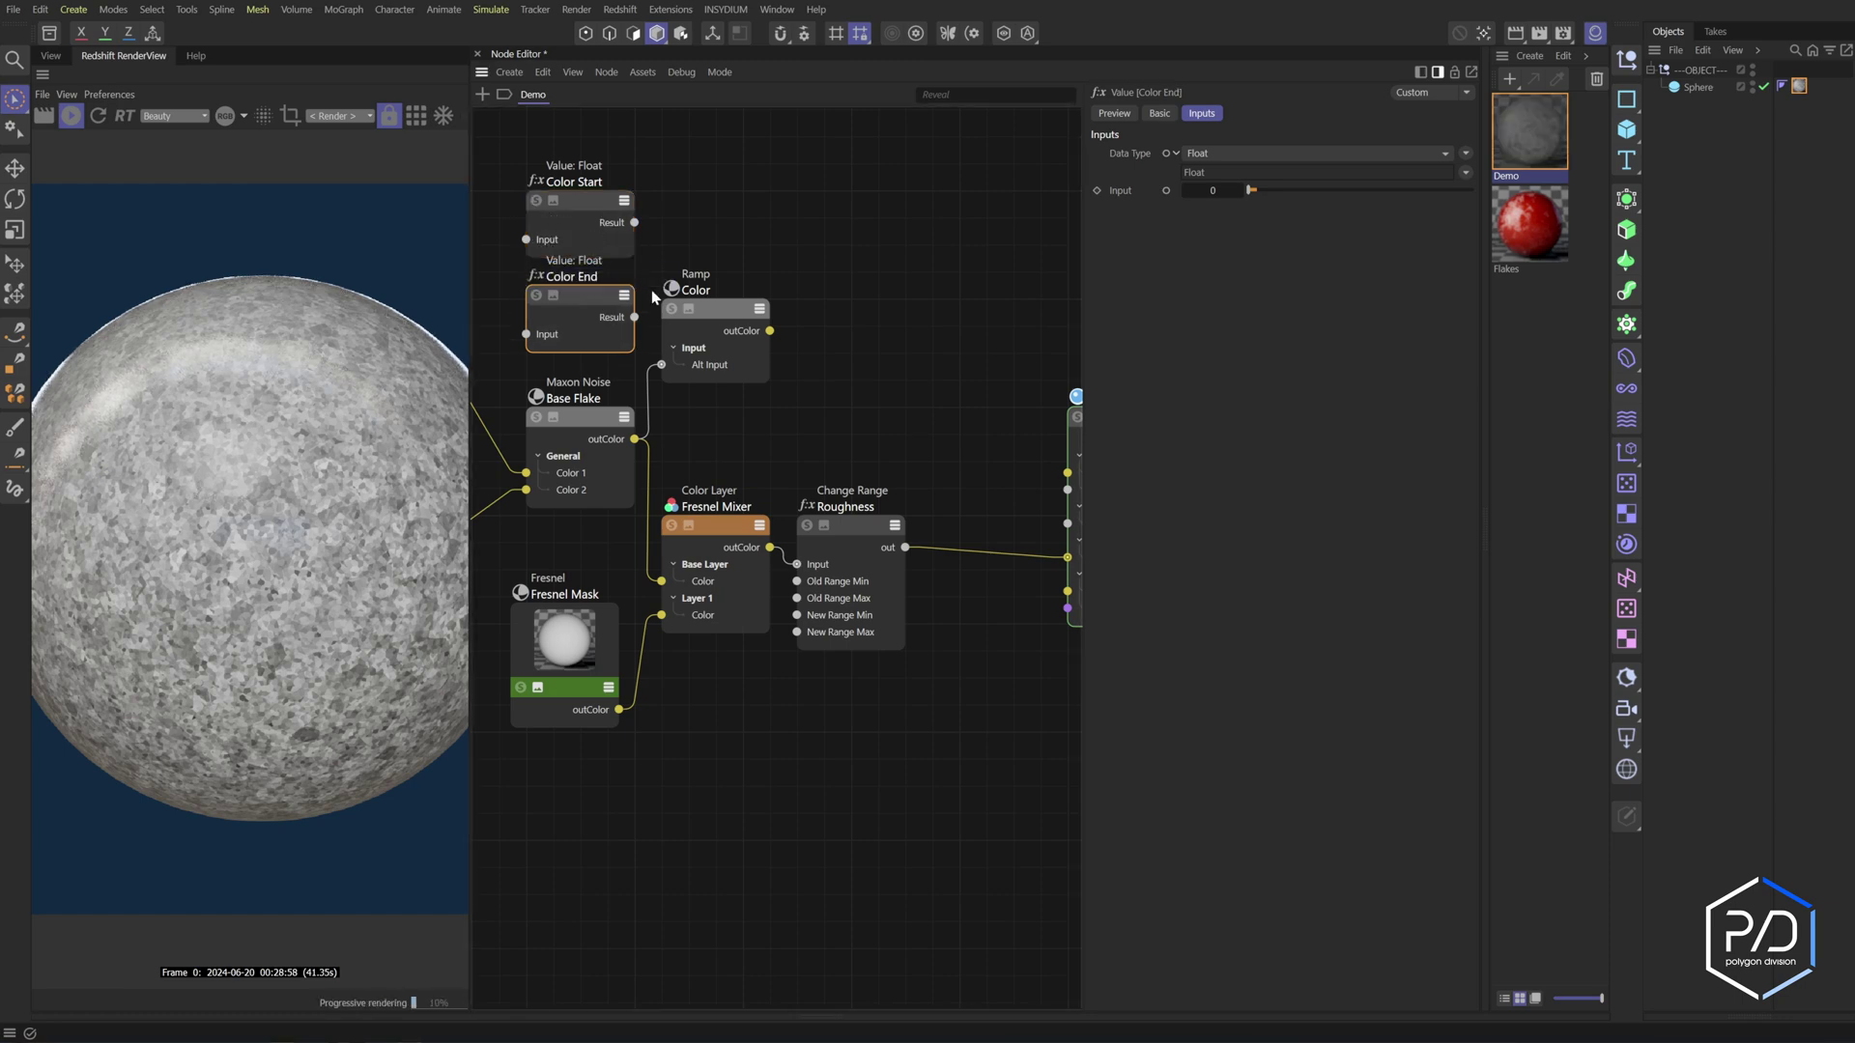
Give the Color Start and Color End nodes a pure red node color of RGB 255, 0, 0
{"action": "left_click", "coordinate": [584, 231], "text": "shift"}
{"action": "left_click", "coordinate": [1158, 113]}
{"action": "left_click", "coordinate": [1214, 187]}
{"action": "left_click", "coordinate": [1158, 302]}
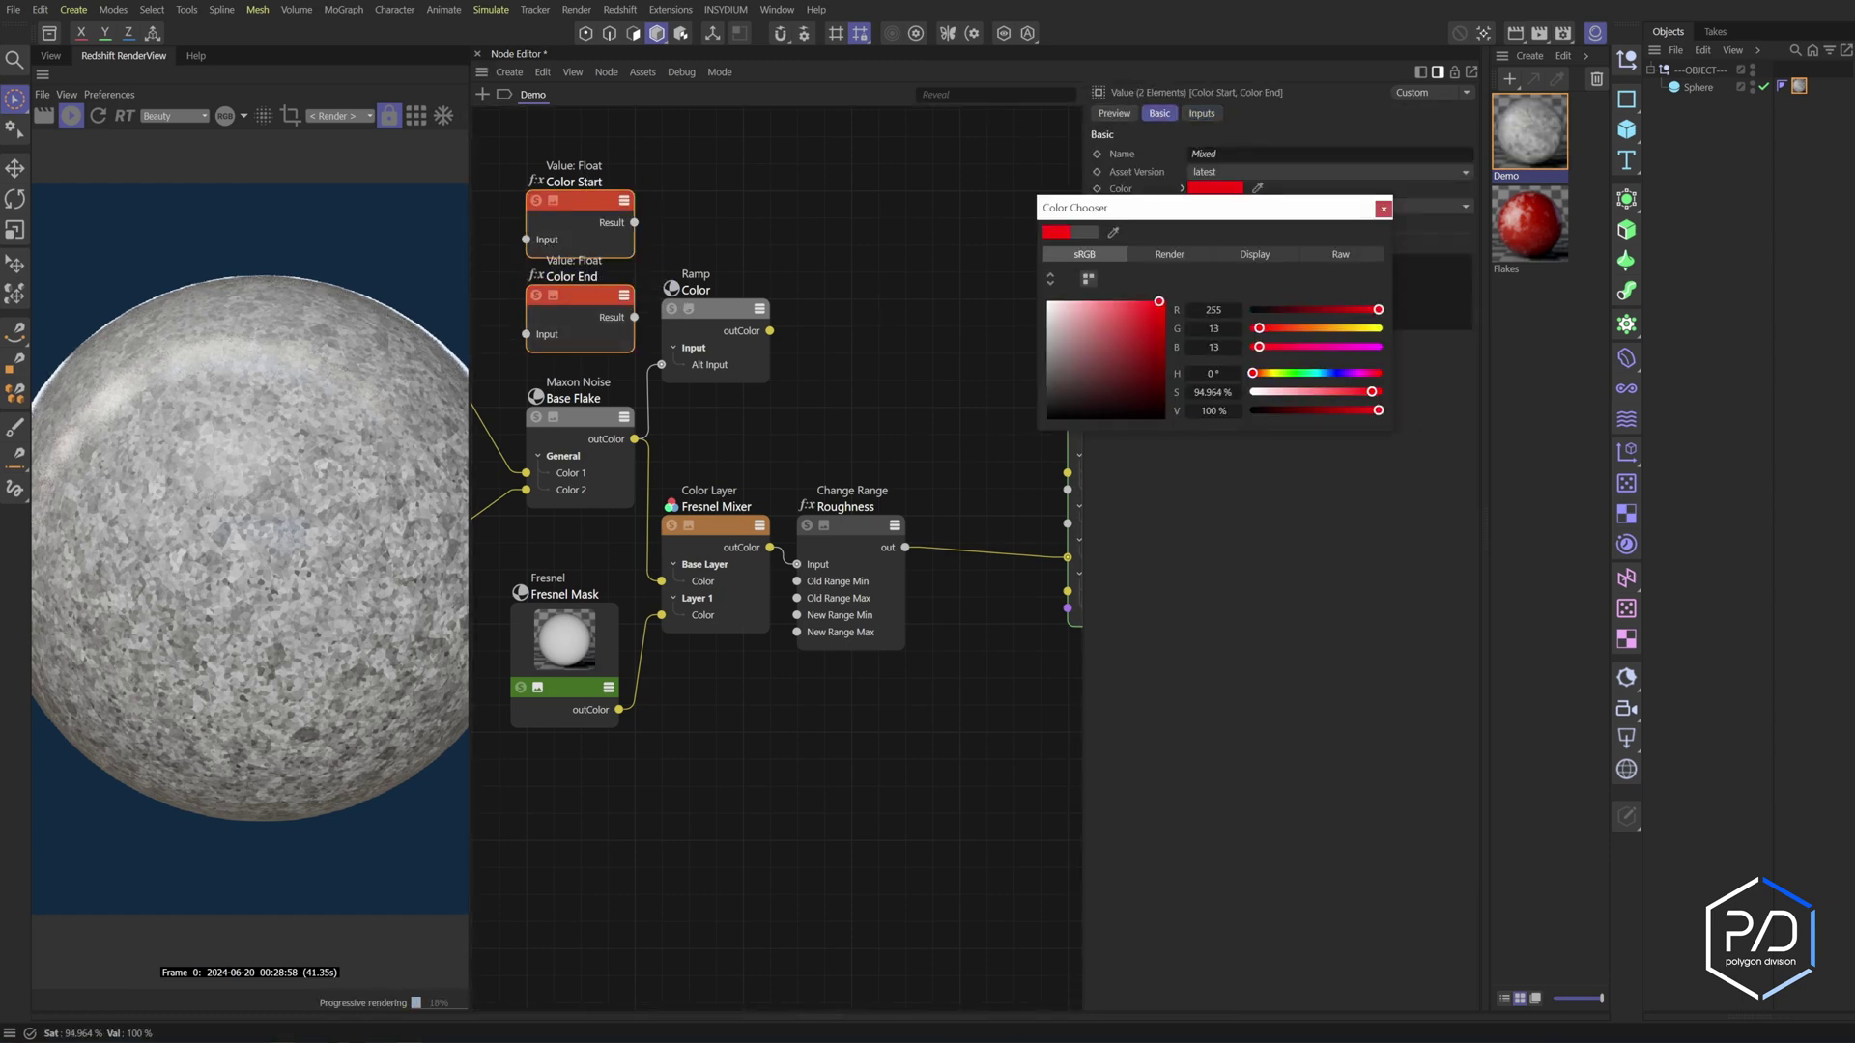
{"action": "left_click_drag", "start_coordinate": [1159, 302], "coordinate": [1165, 301]}
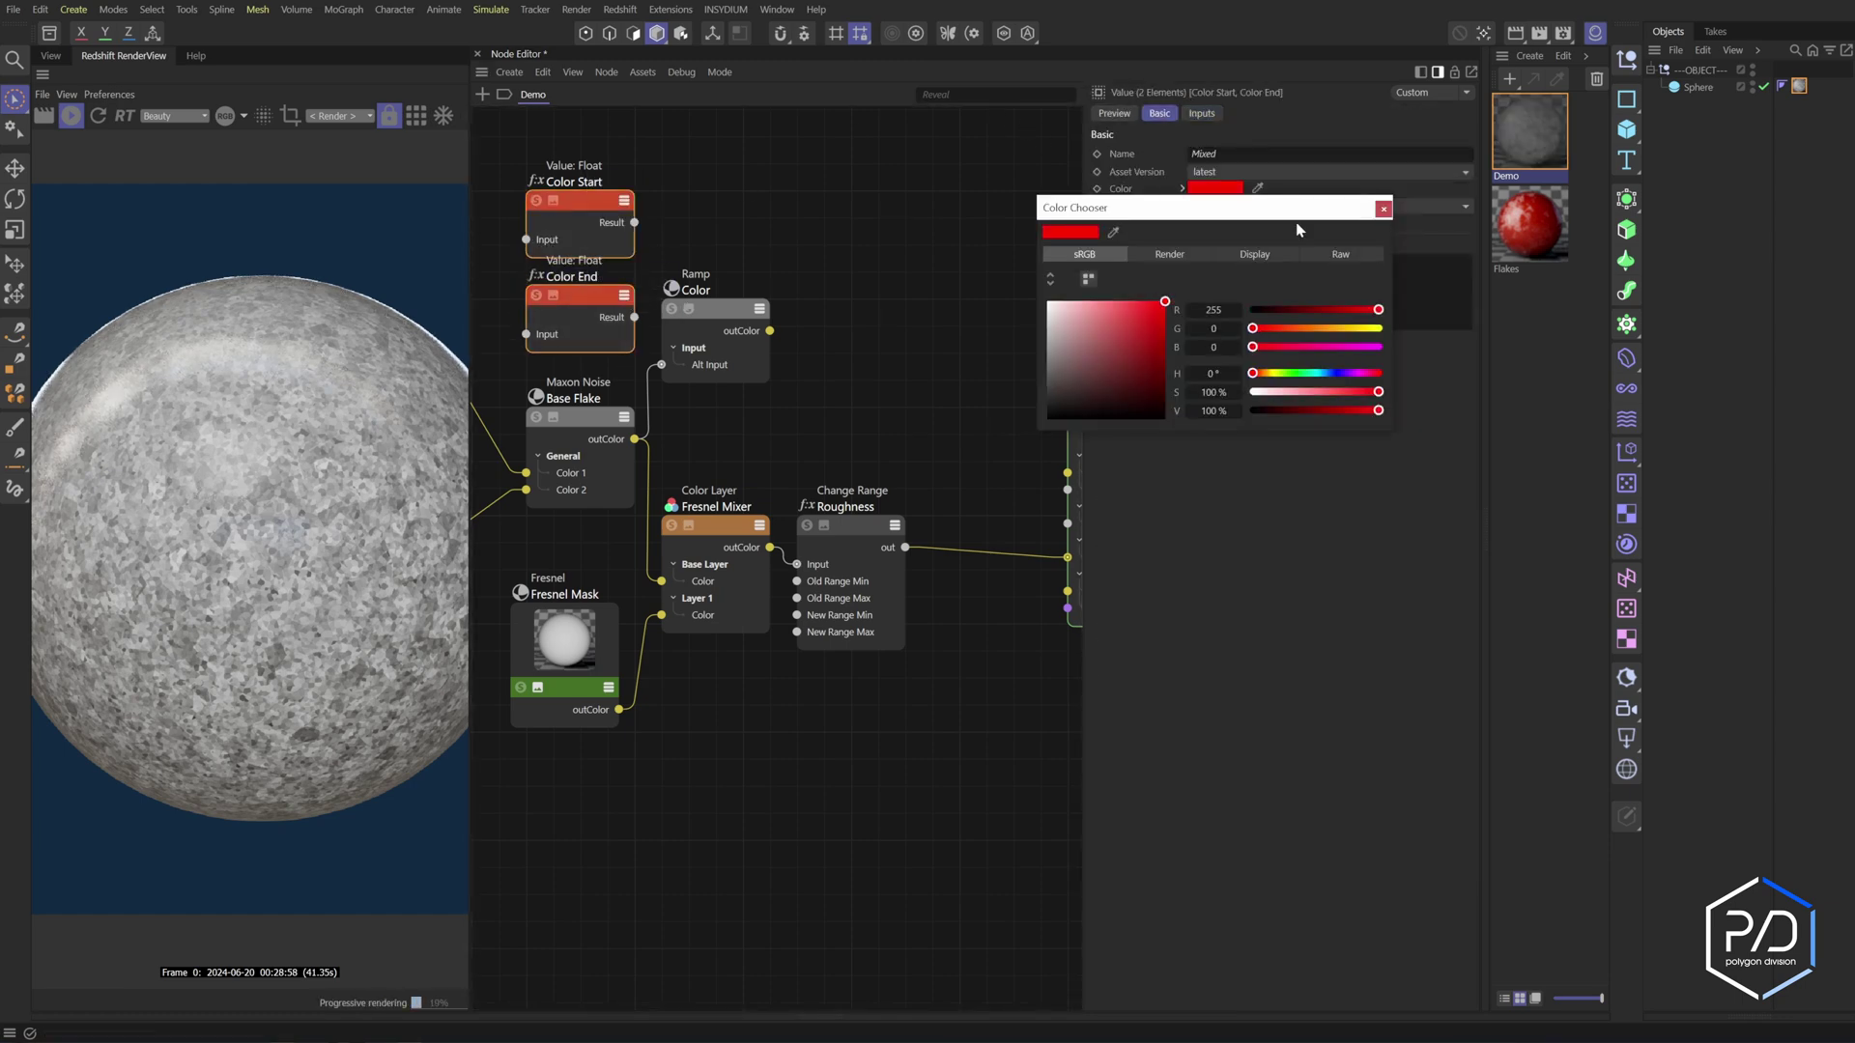
{"action": "left_click", "coordinate": [1382, 208]}
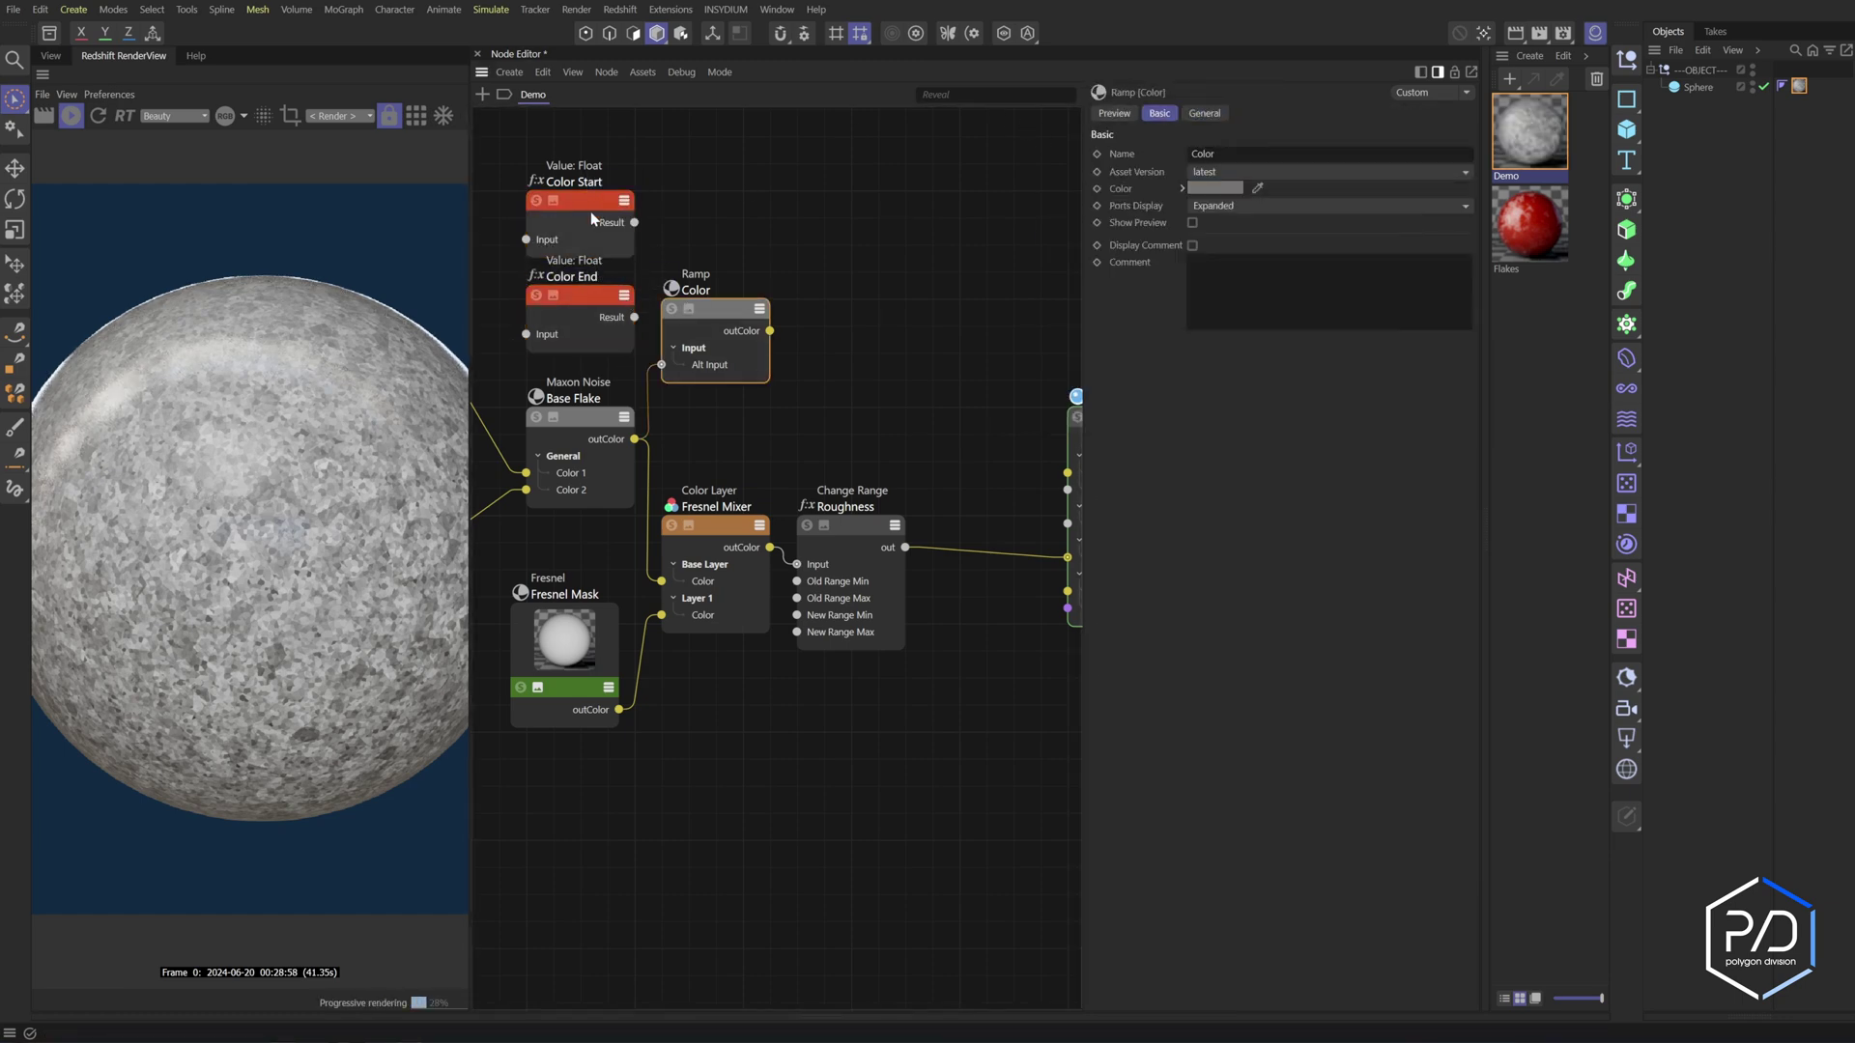
Try adding a Color node above the Color ramp, look at its color input, and undo the addition
{"action": "left_click", "coordinate": [592, 219]}
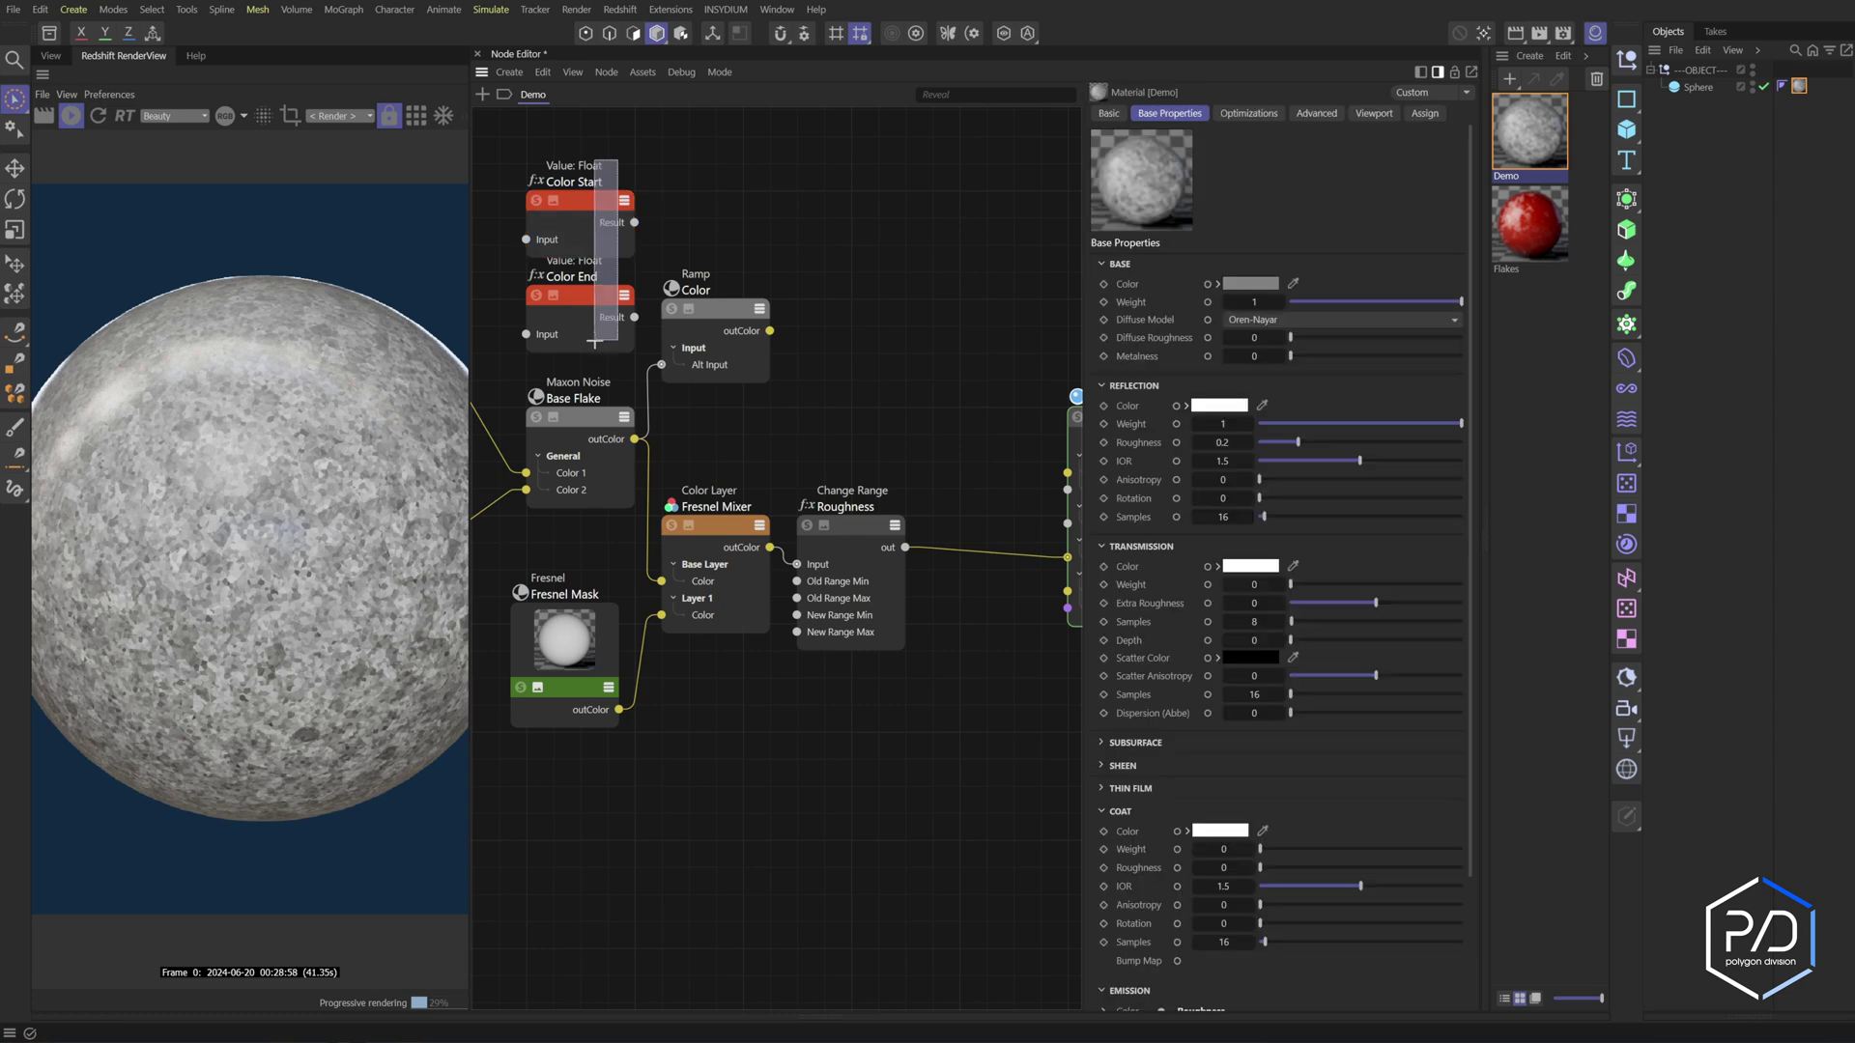
{"action": "left_click", "coordinate": [595, 297], "text": "shift"}
{"action": "double_click", "coordinate": [919, 302]}
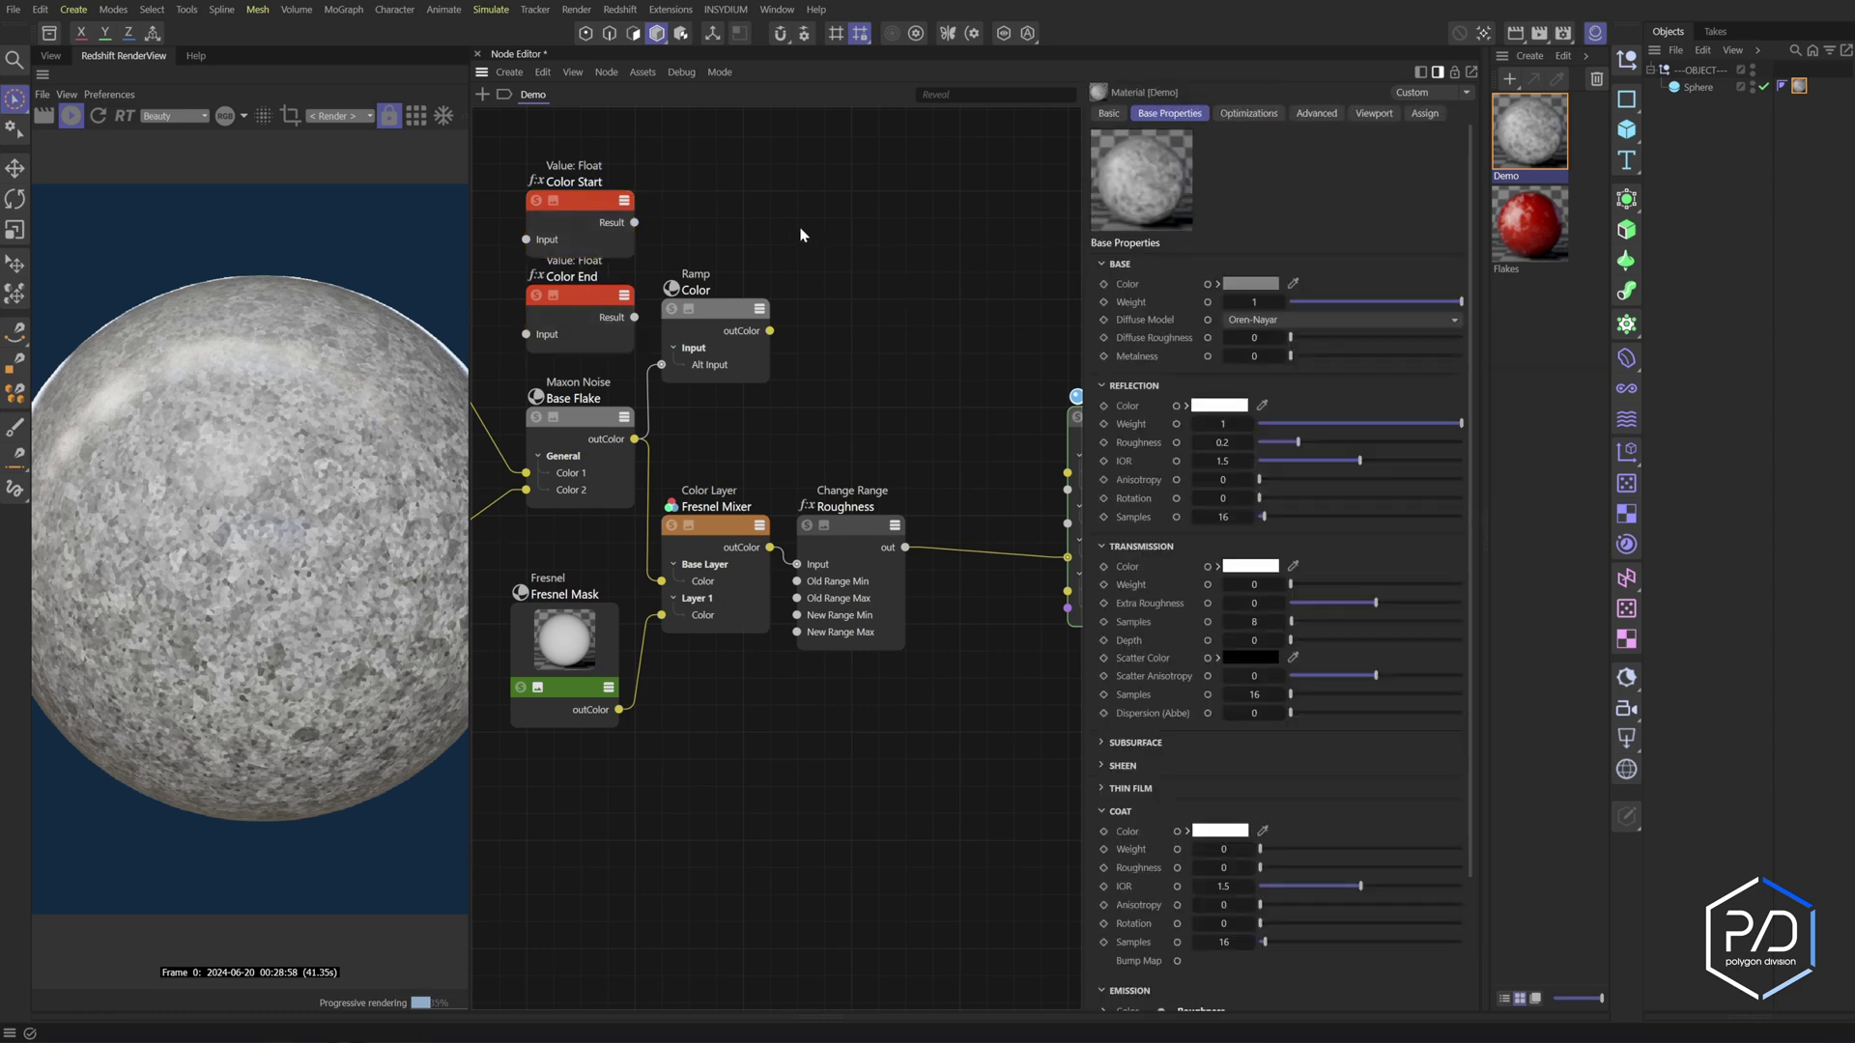
{"action": "type", "text": "col"}
{"action": "left_click", "coordinate": [842, 354]}
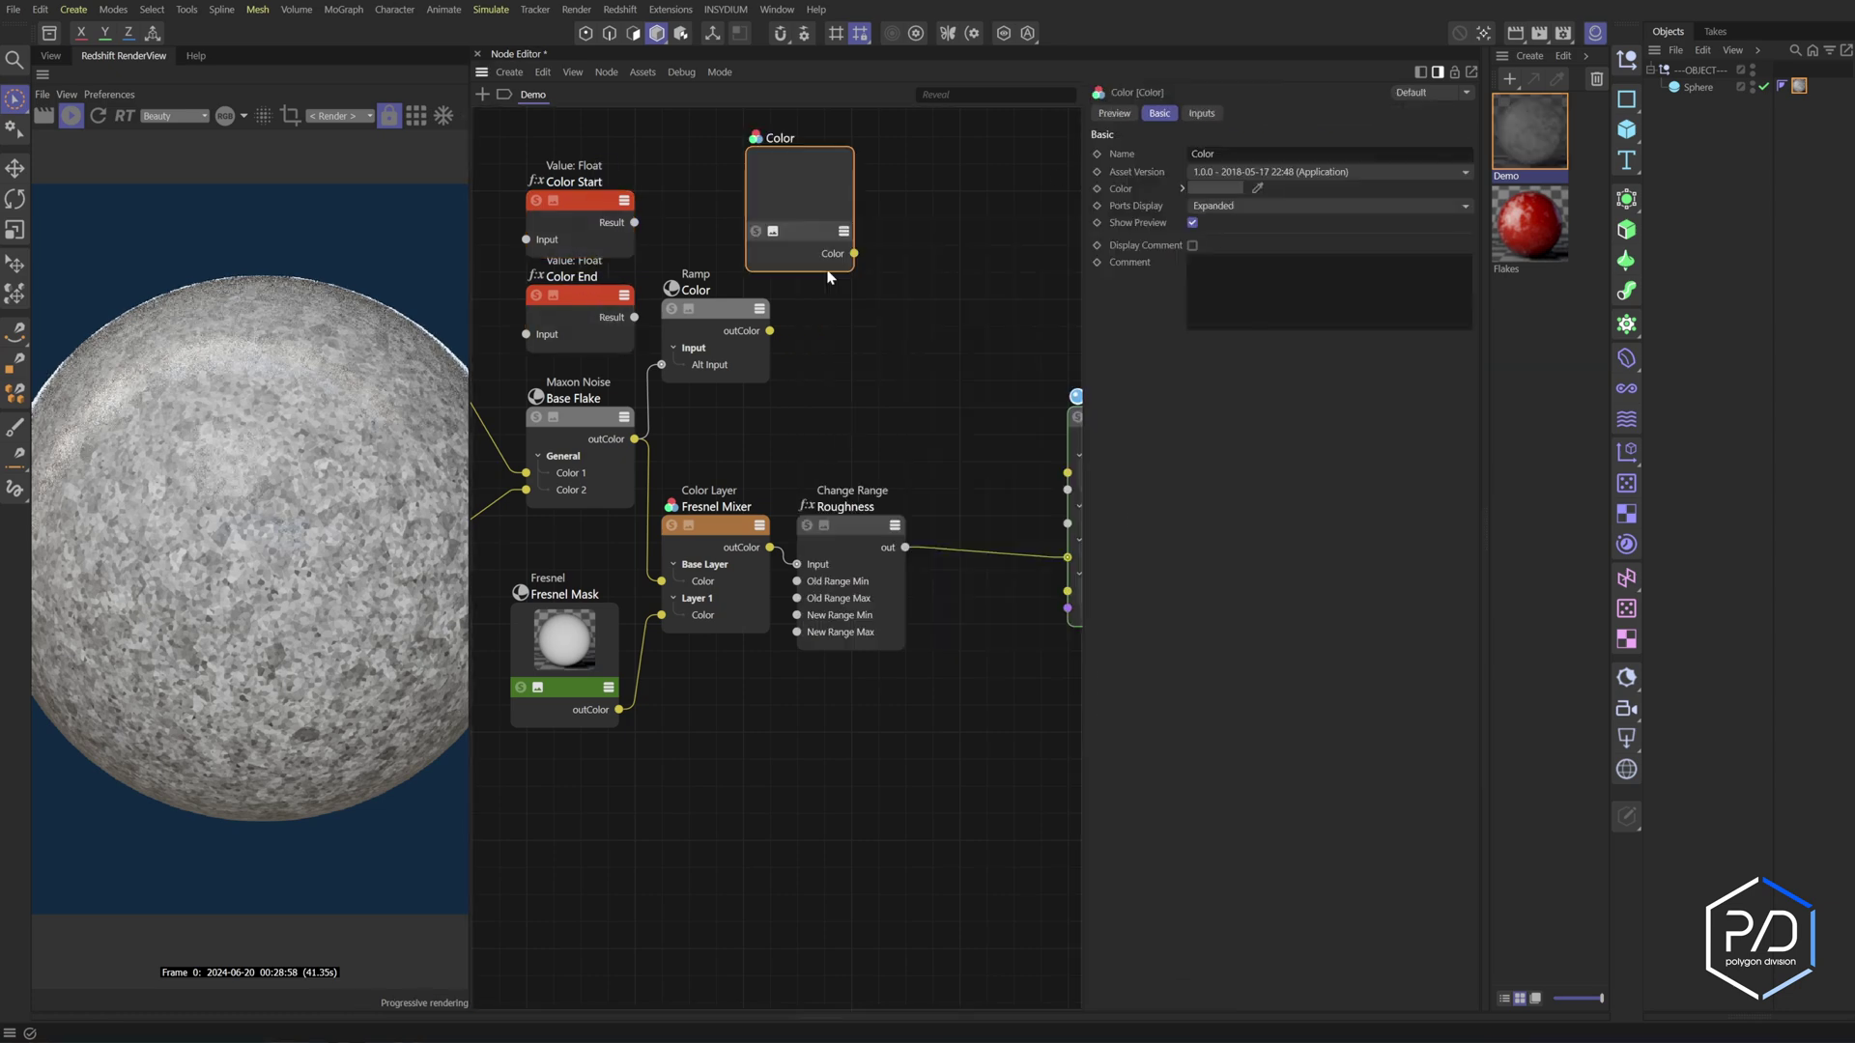
{"action": "left_click", "coordinate": [1214, 116]}
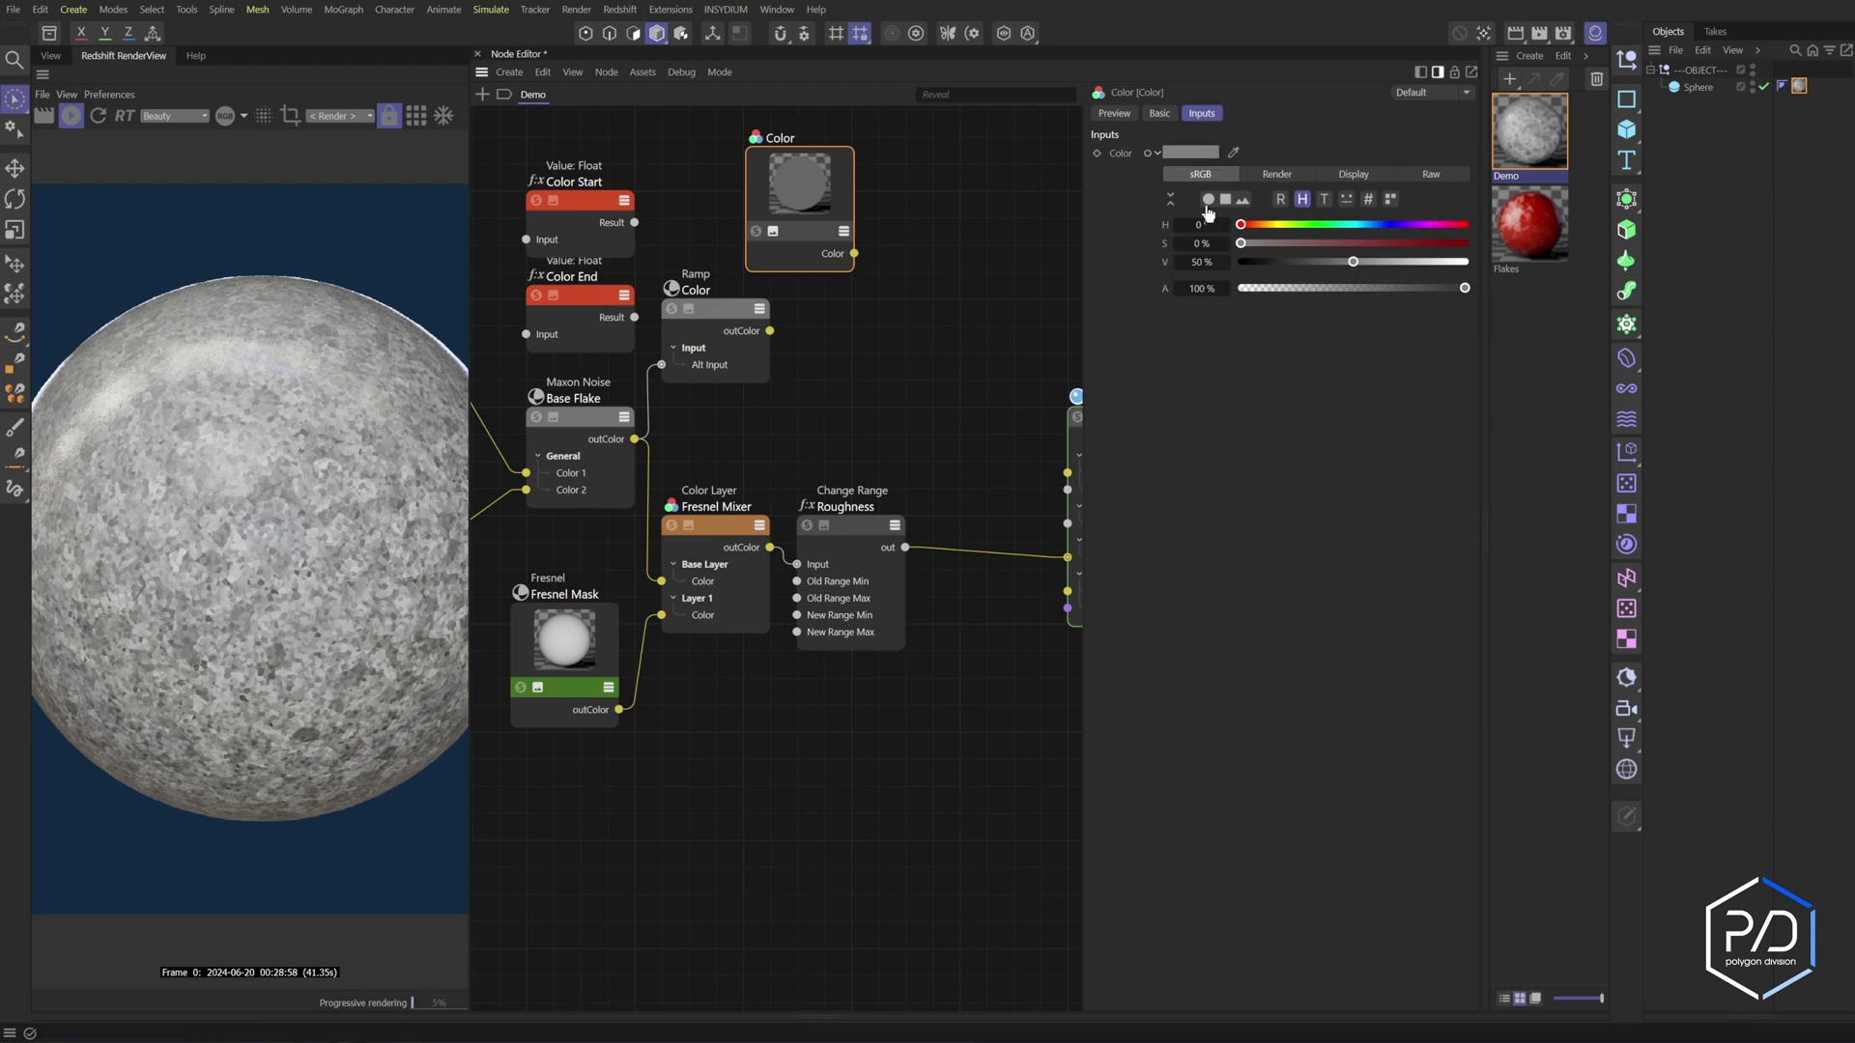
{"action": "left_click", "coordinate": [736, 312]}
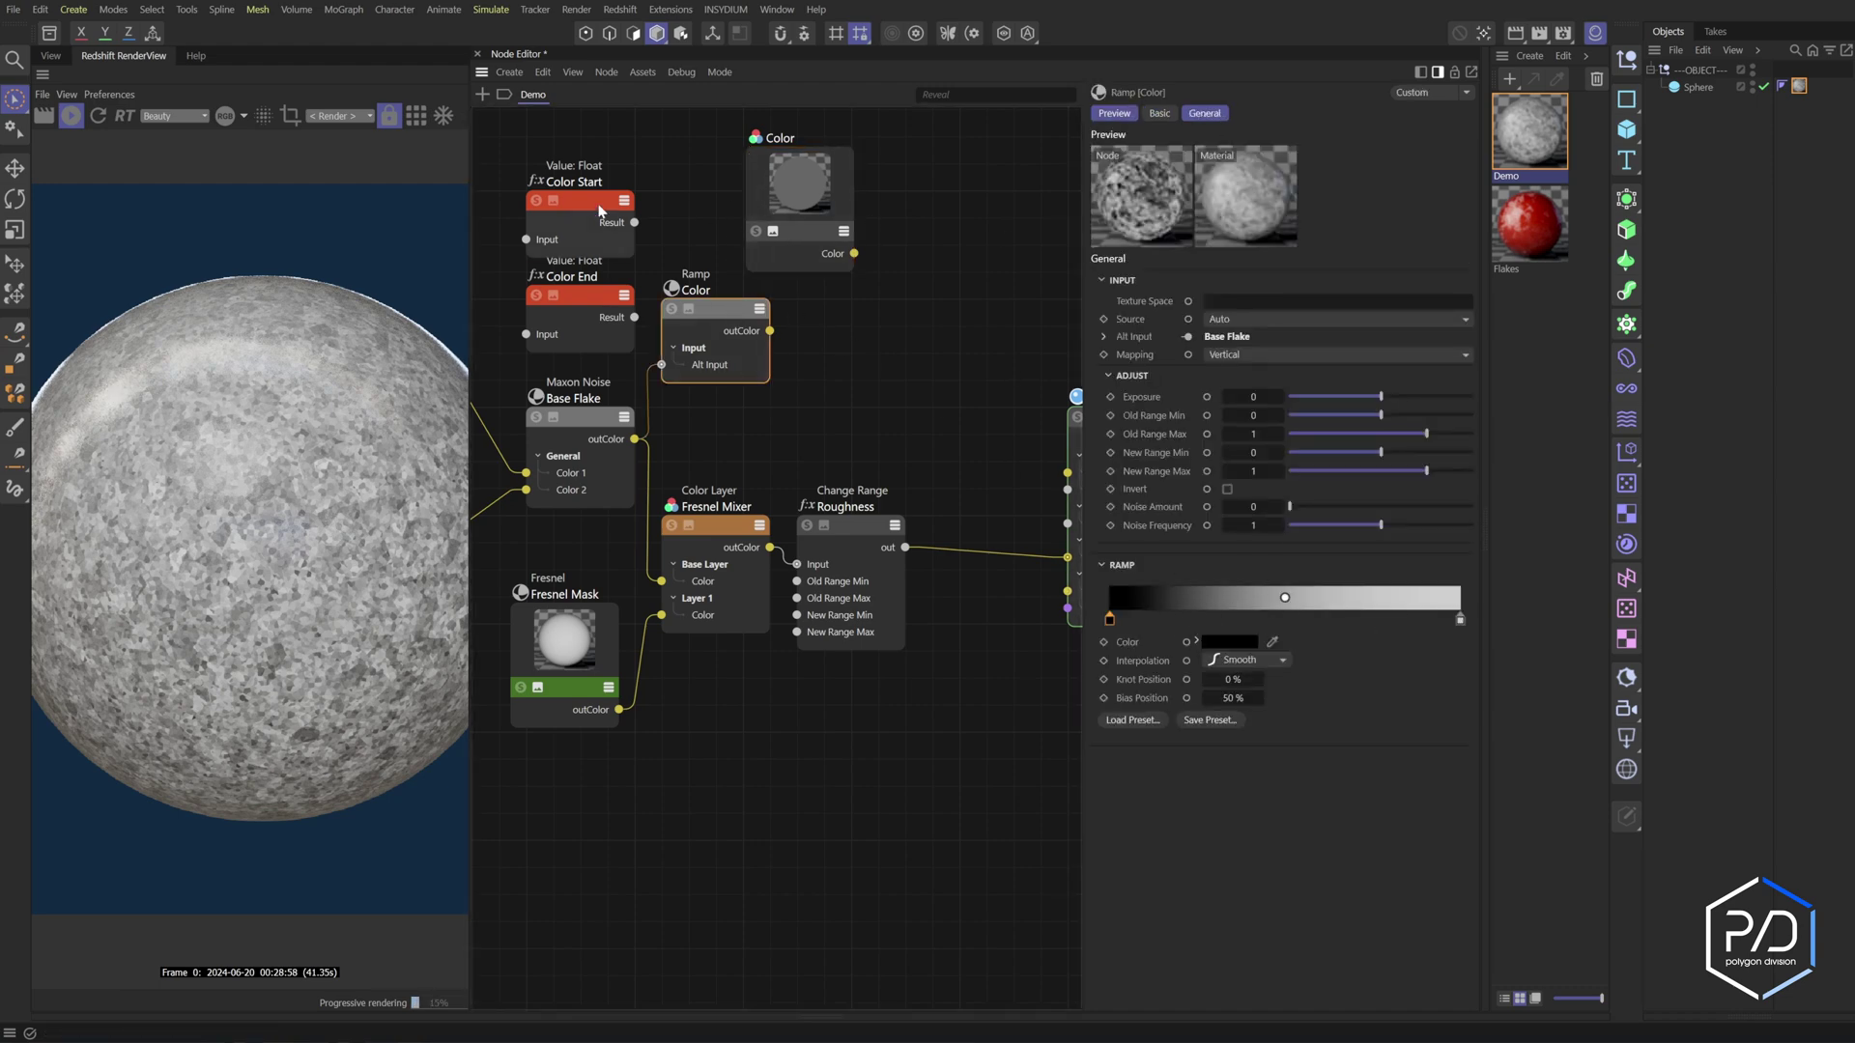
{"action": "key", "text": "ctrl+z"}
{"action": "key", "text": "ctrl+z"}
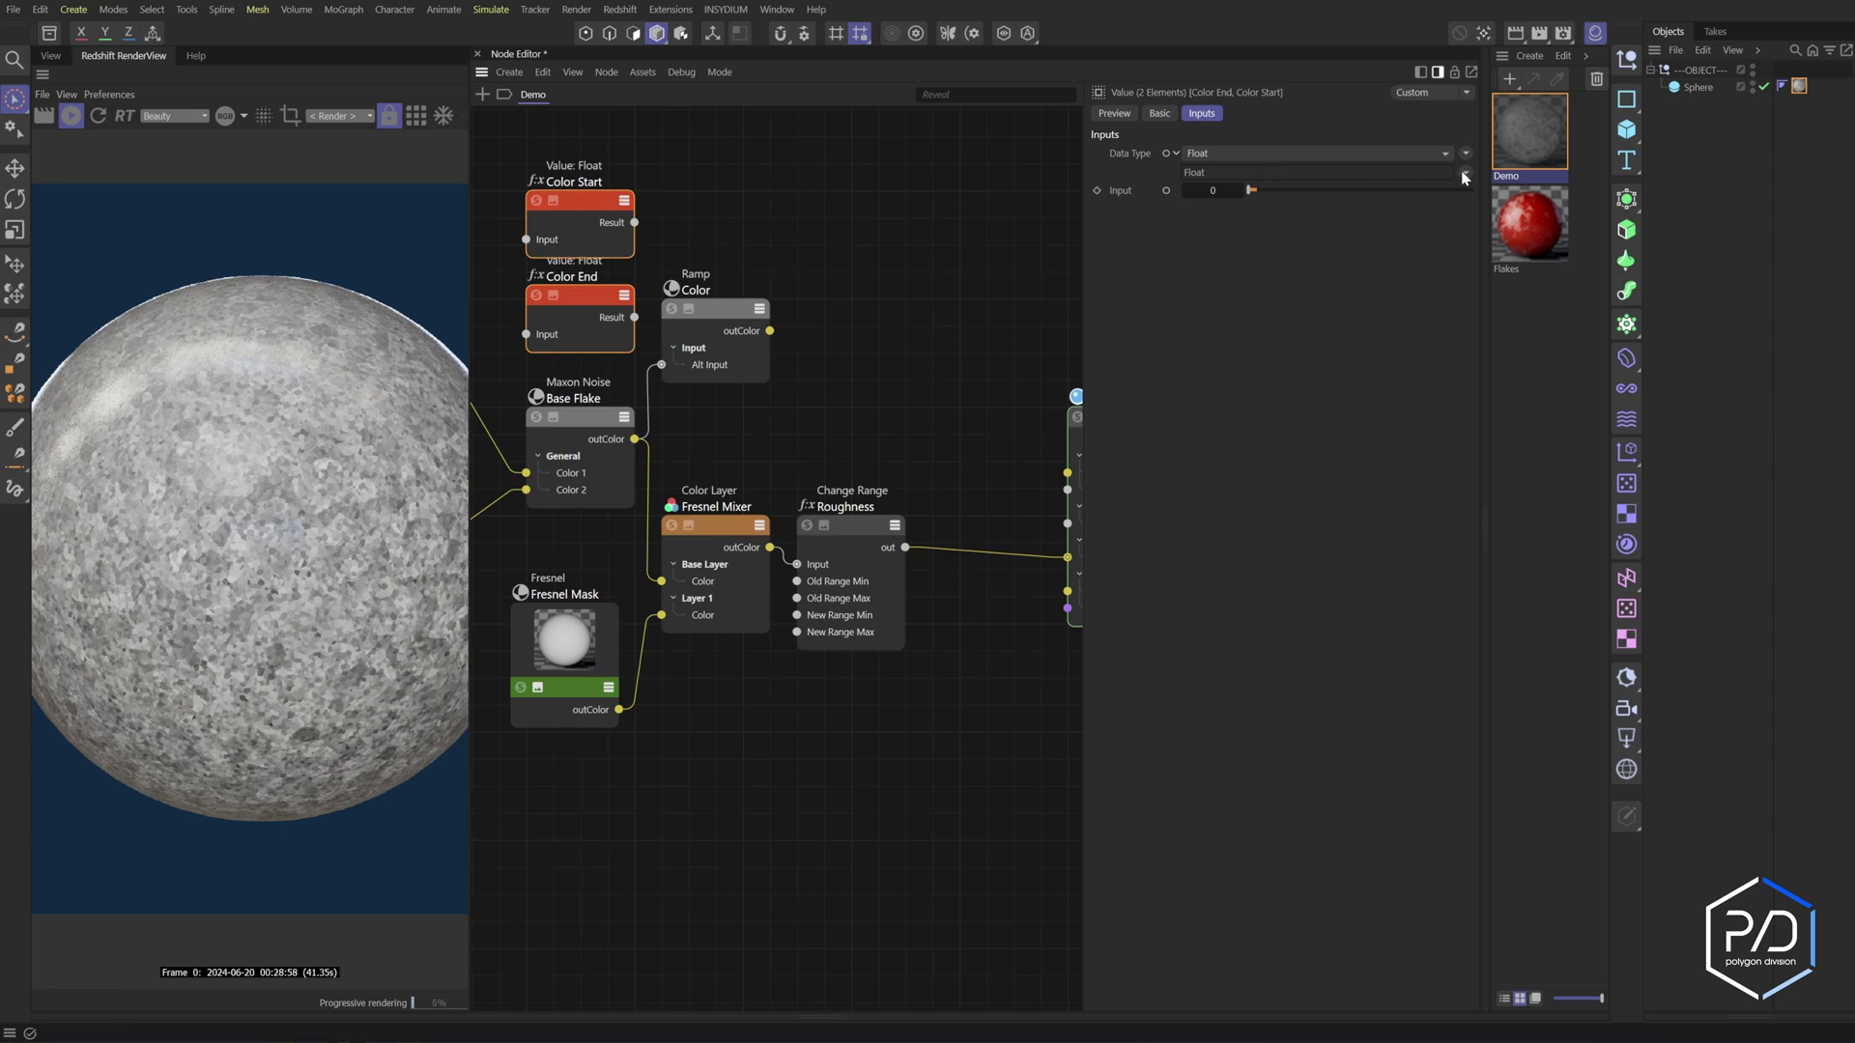
Set the data type of the Color Start and Color End nodes to Color, and place the Color ramp beside Color Start
{"action": "left_click", "coordinate": [1242, 155]}
{"action": "left_click", "coordinate": [1224, 227]}
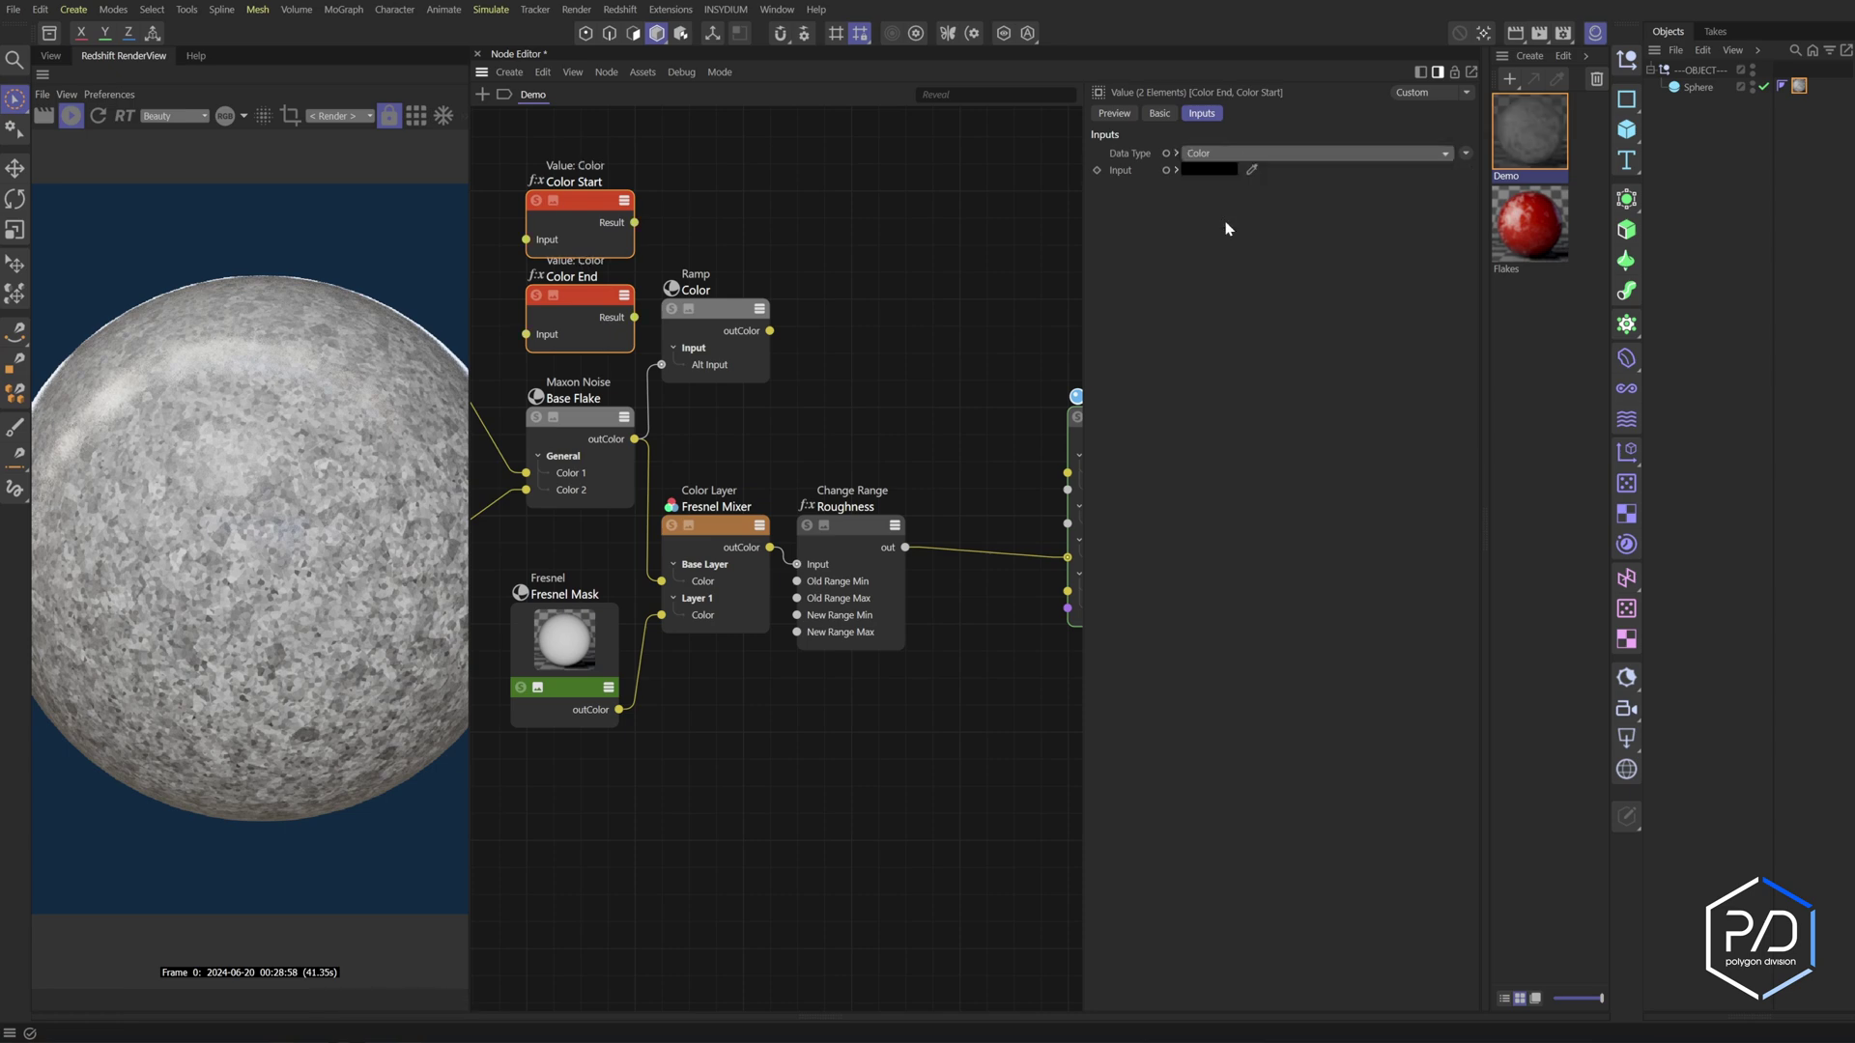
{"action": "left_click_drag", "start_coordinate": [714, 309], "coordinate": [796, 197]}
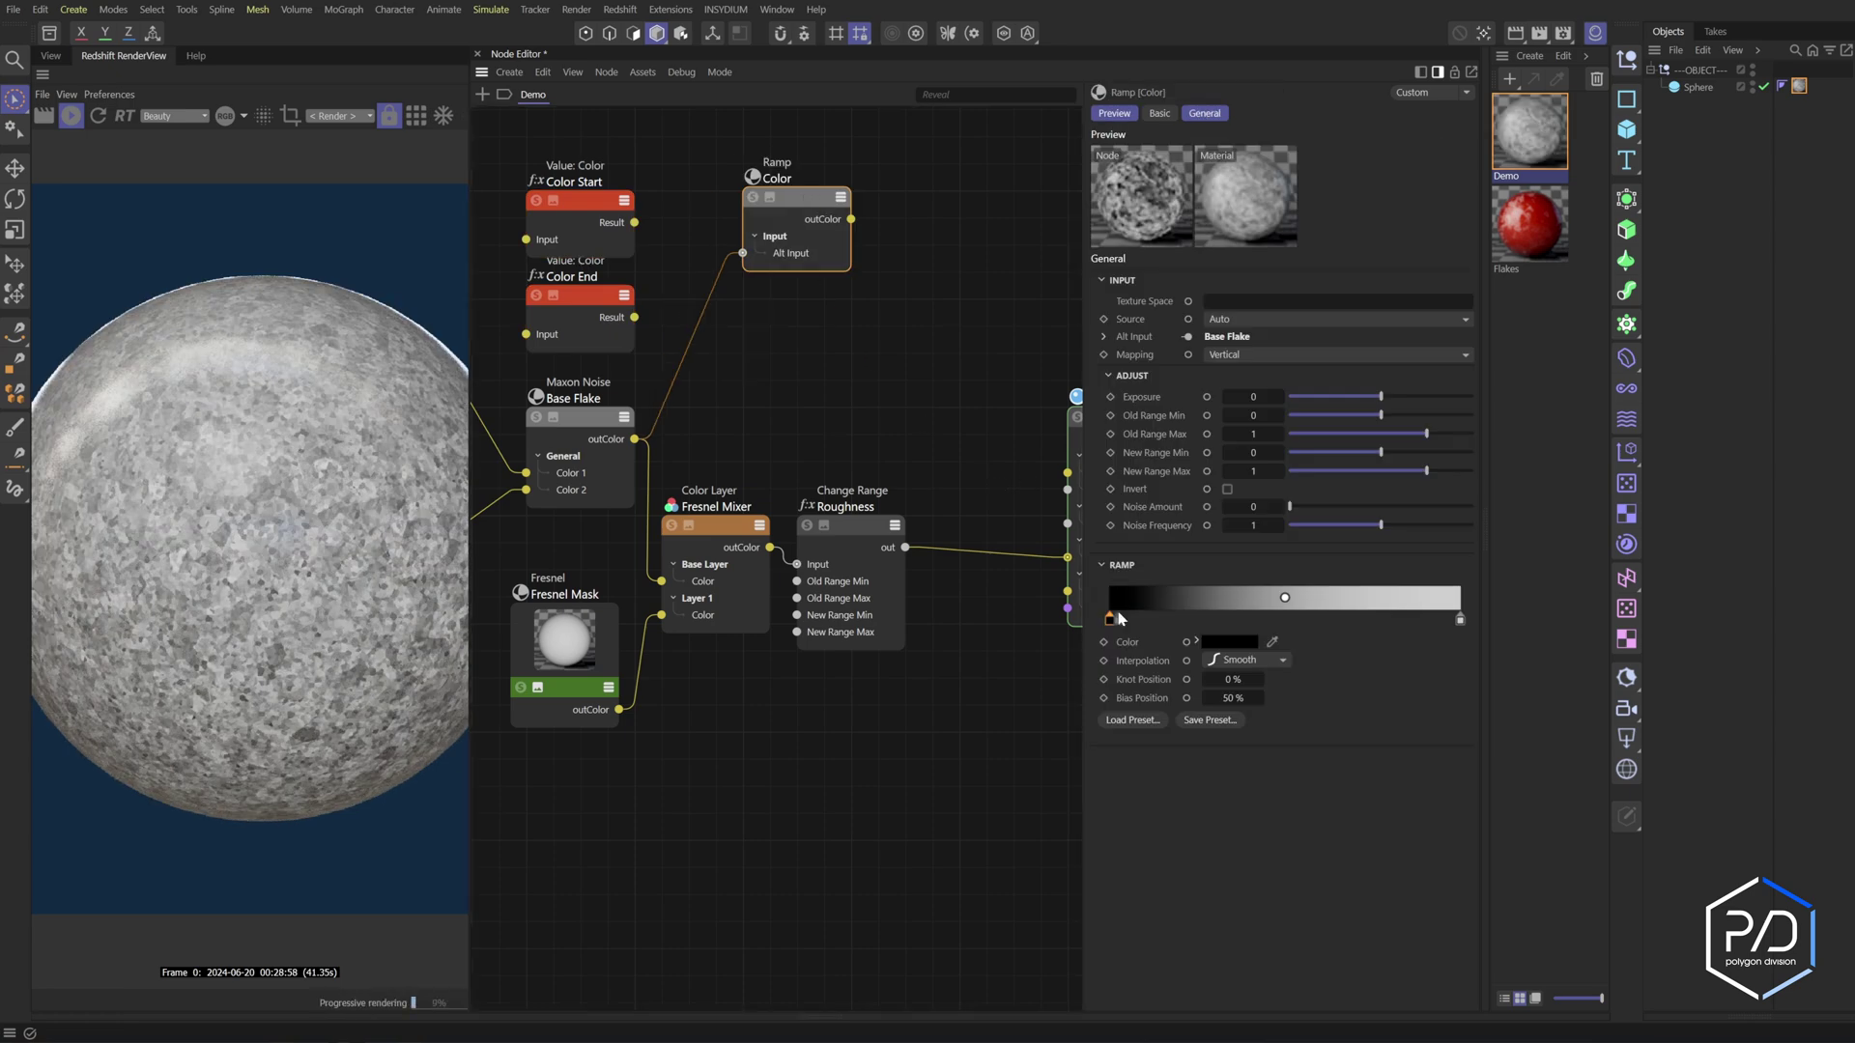
Expose the colors of the ramp's two knots, wiring Color Start into the first knot and Color End into the last
{"action": "left_click", "coordinate": [1187, 643]}
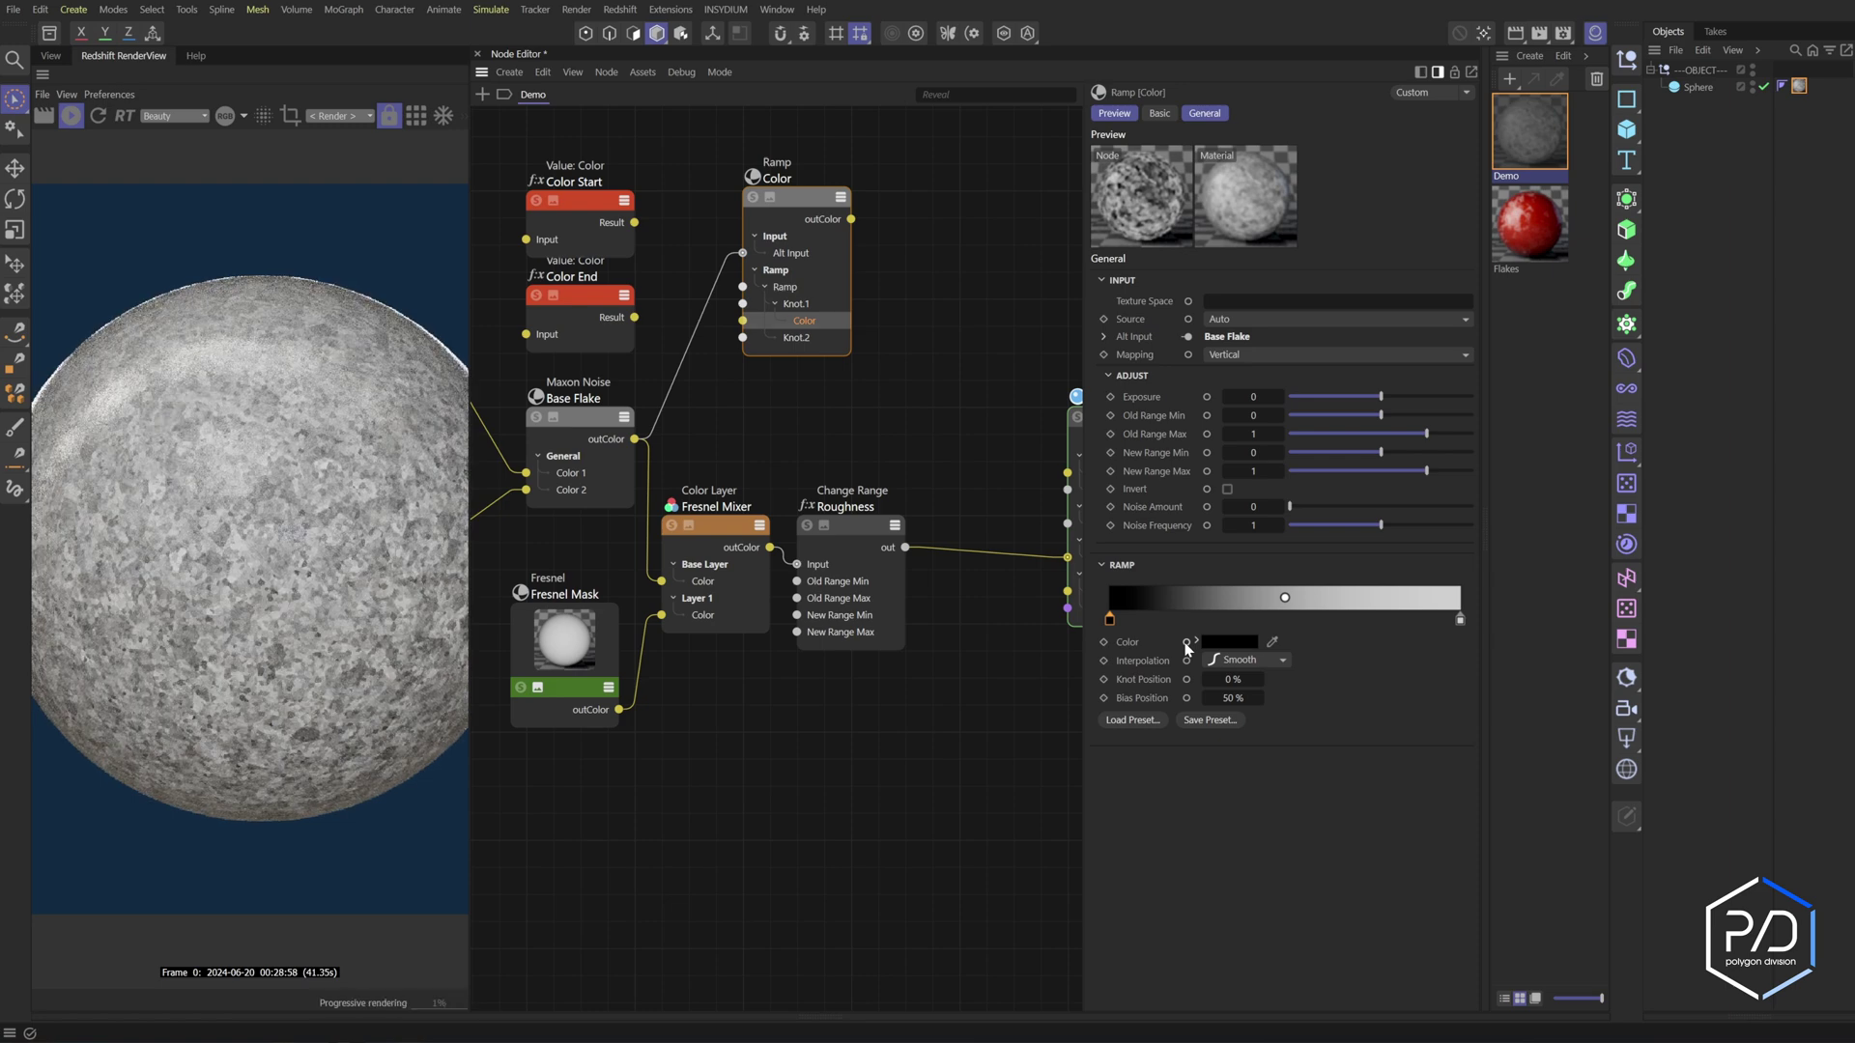
{"action": "left_click_drag", "start_coordinate": [634, 222], "coordinate": [740, 323]}
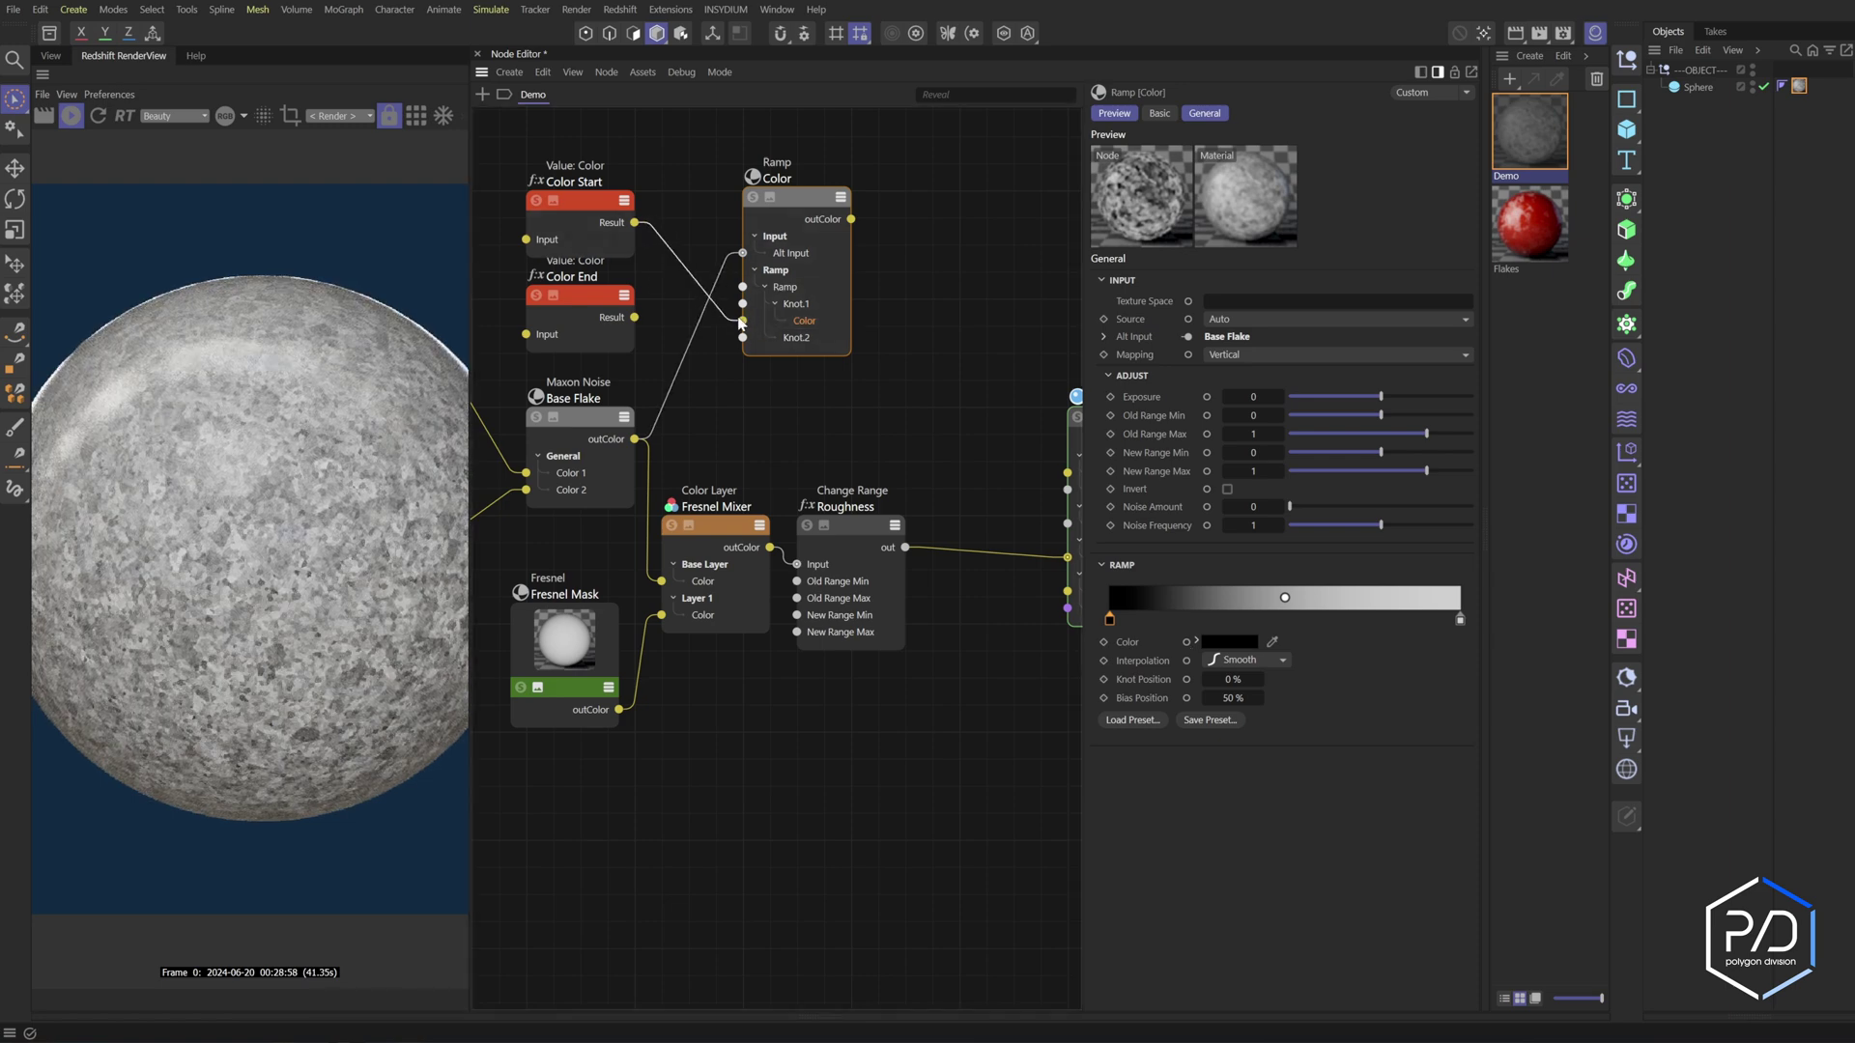
{"action": "left_click", "coordinate": [579, 309]}
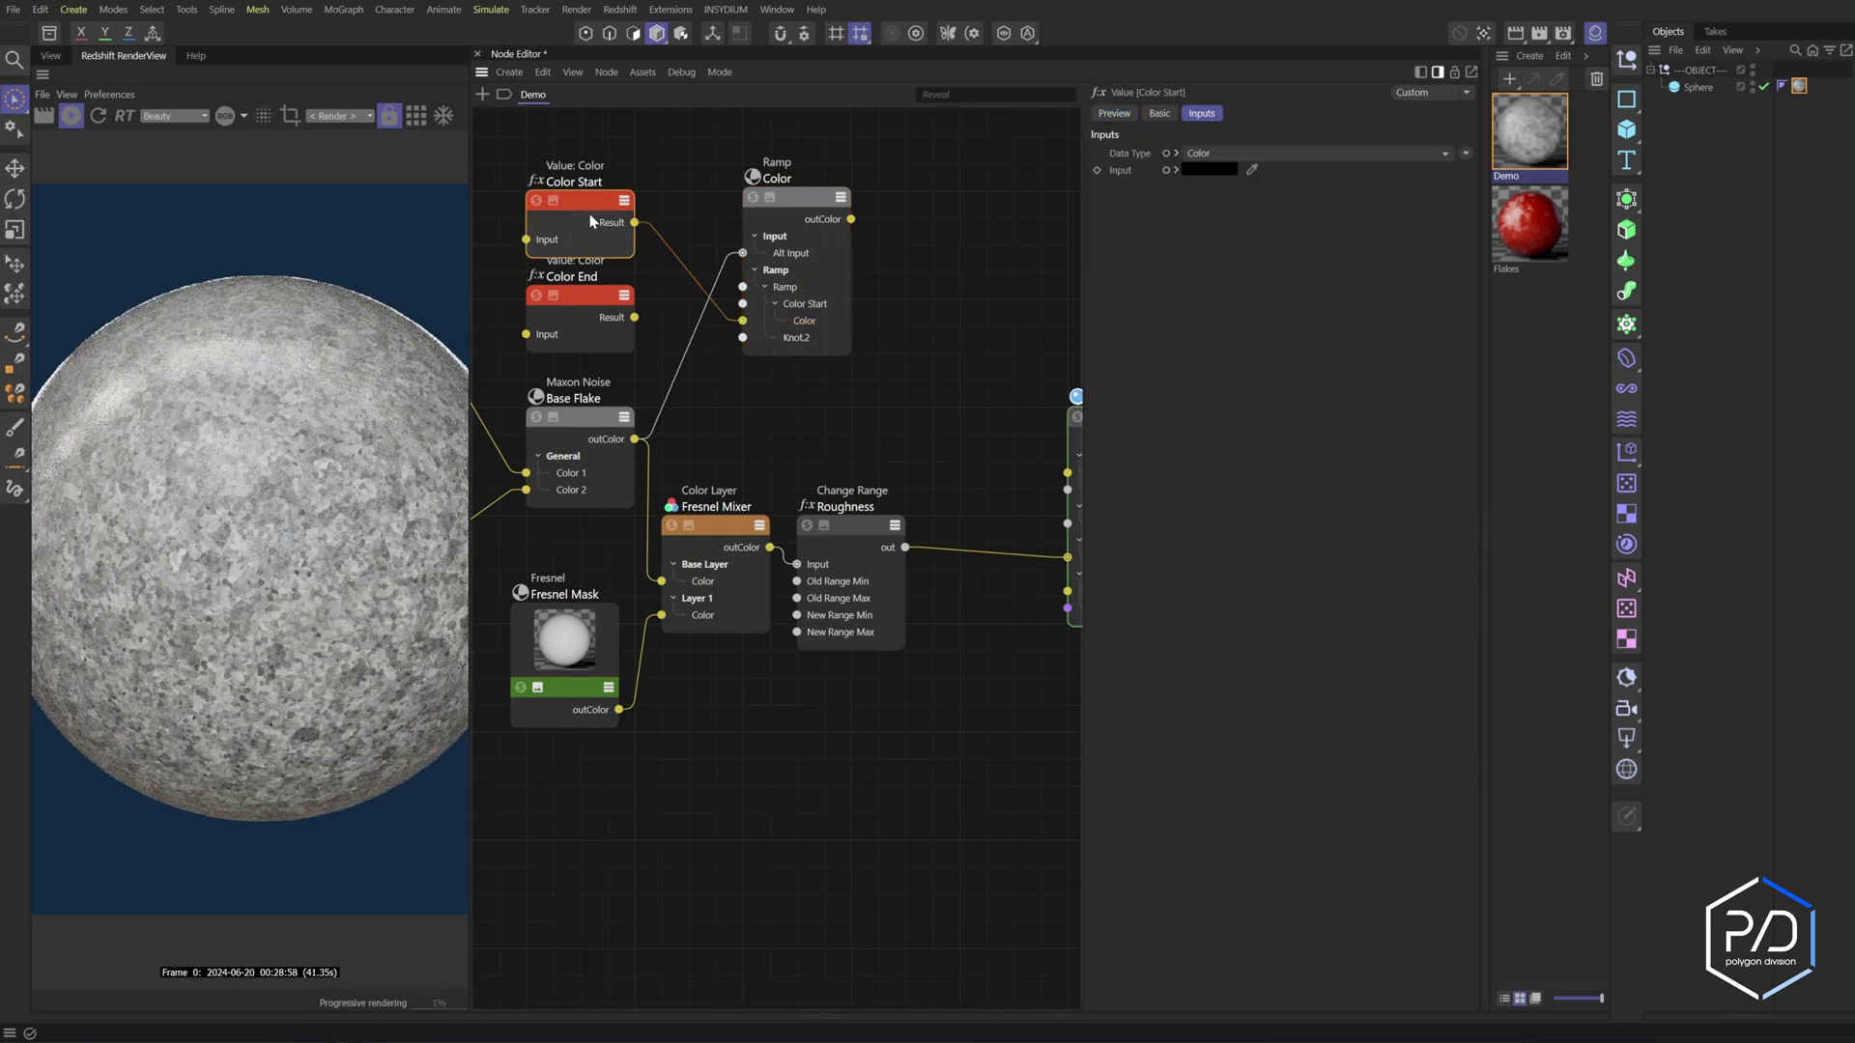
{"action": "left_click", "coordinate": [1194, 168]}
{"action": "left_click", "coordinate": [1459, 619]}
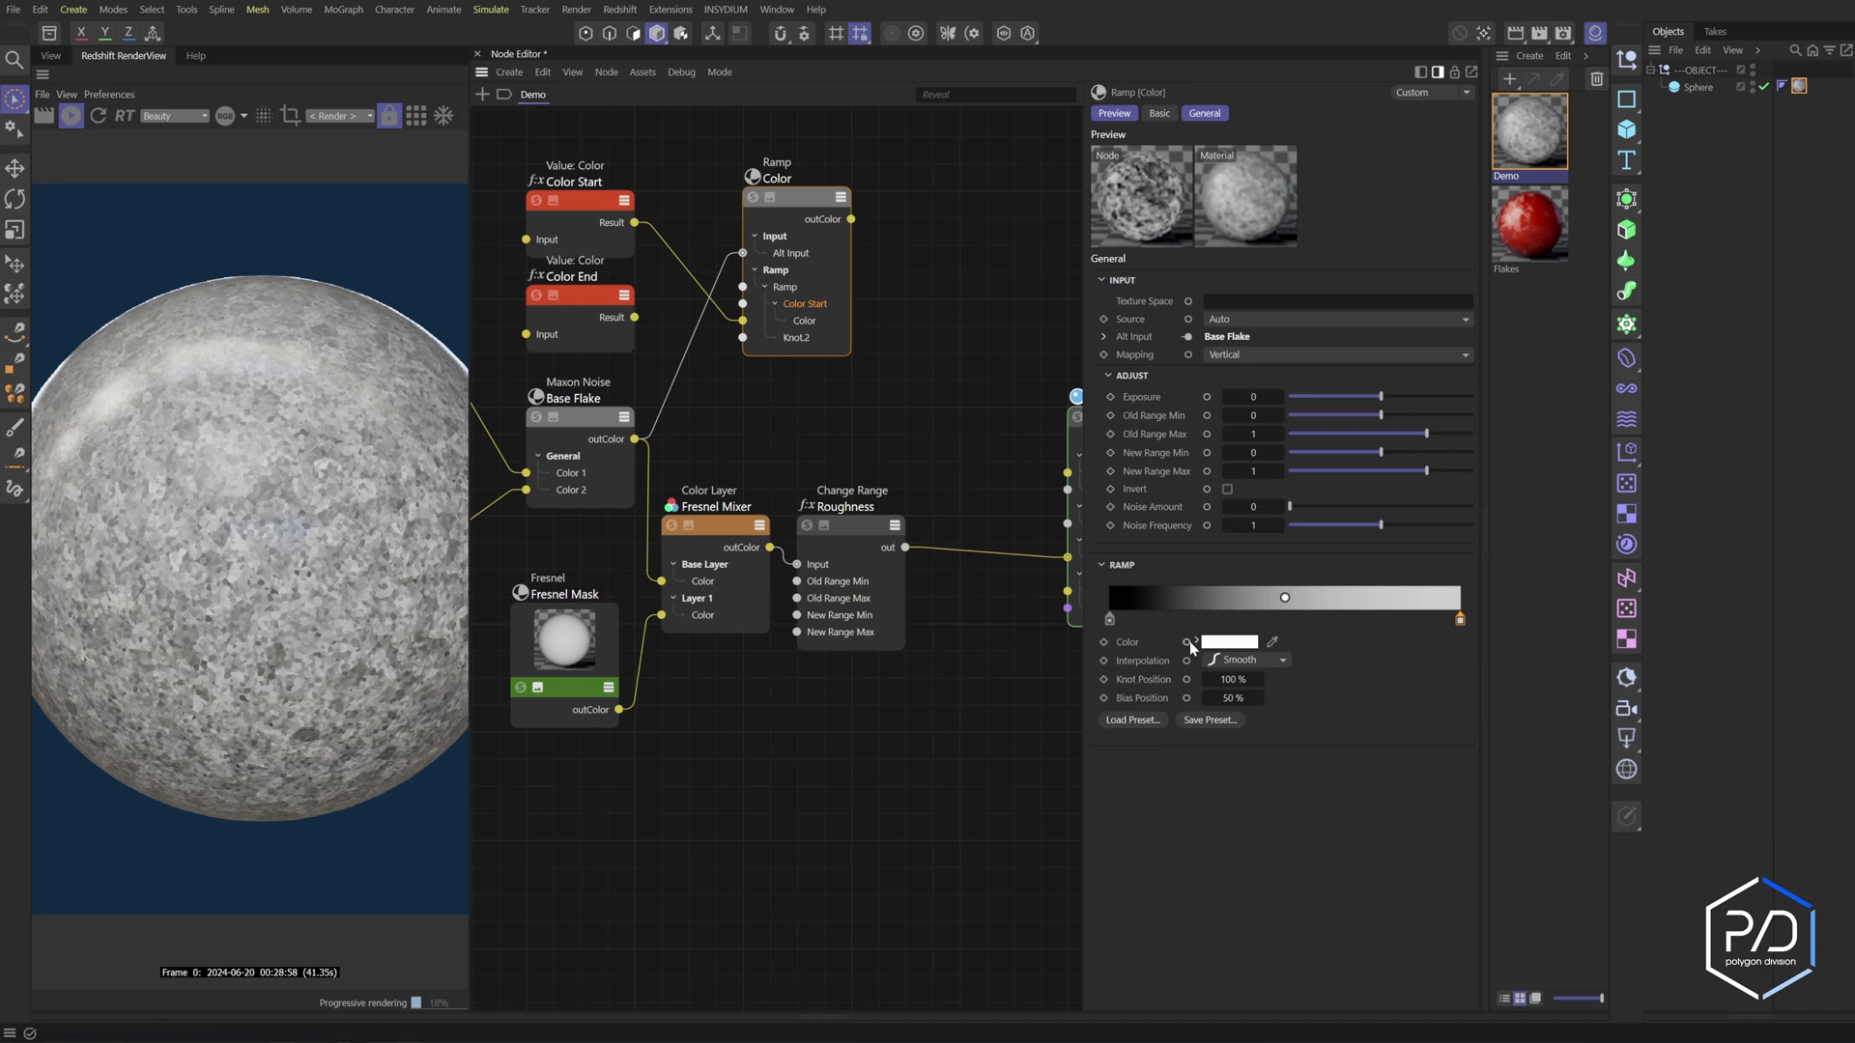
{"action": "left_click_drag", "start_coordinate": [1187, 642], "coordinate": [633, 317]}
Try feeding the Color ramp into RS Standard's emission color, testing Color Start at RGB 255, 0, 0 and returning it to black
{"action": "middle_click_drag", "start_coordinate": [802, 744], "coordinate": [781, 746]}
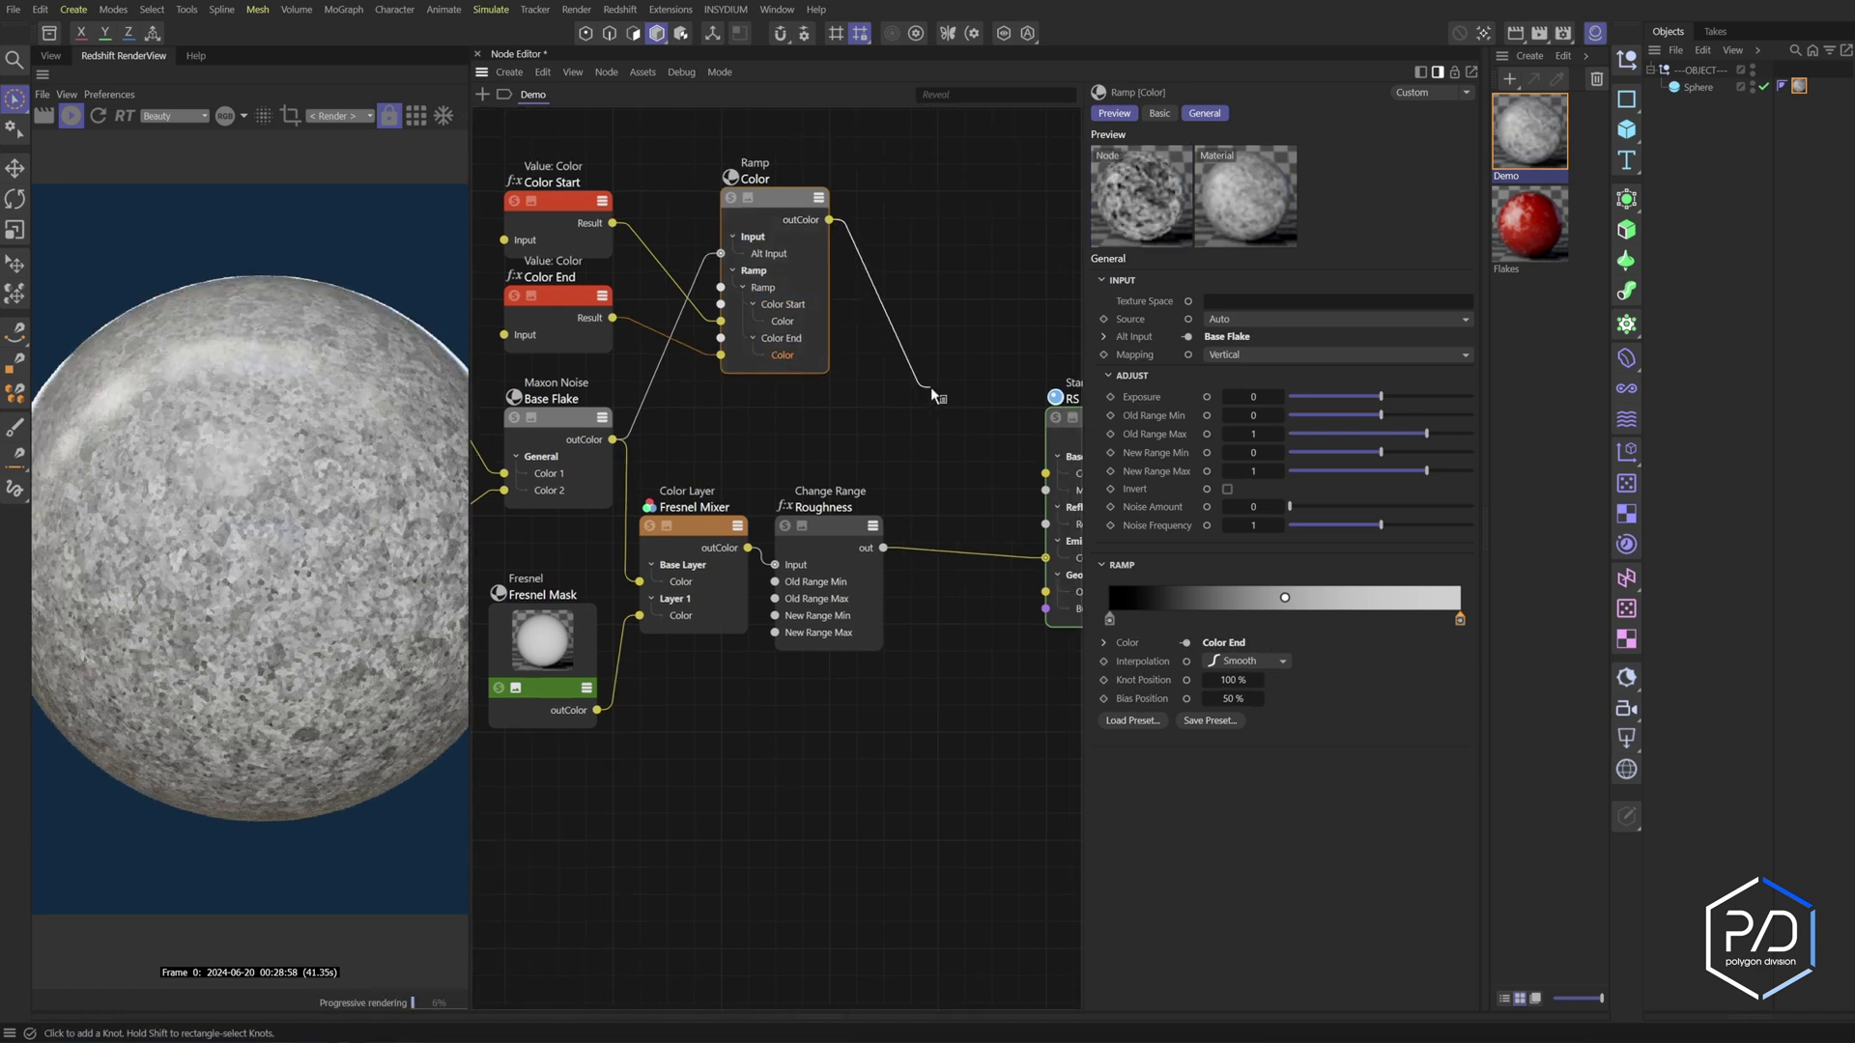
{"action": "left_click_drag", "start_coordinate": [930, 386], "coordinate": [1045, 557]}
{"action": "left_click", "coordinate": [556, 231]}
{"action": "left_click", "coordinate": [1207, 170]}
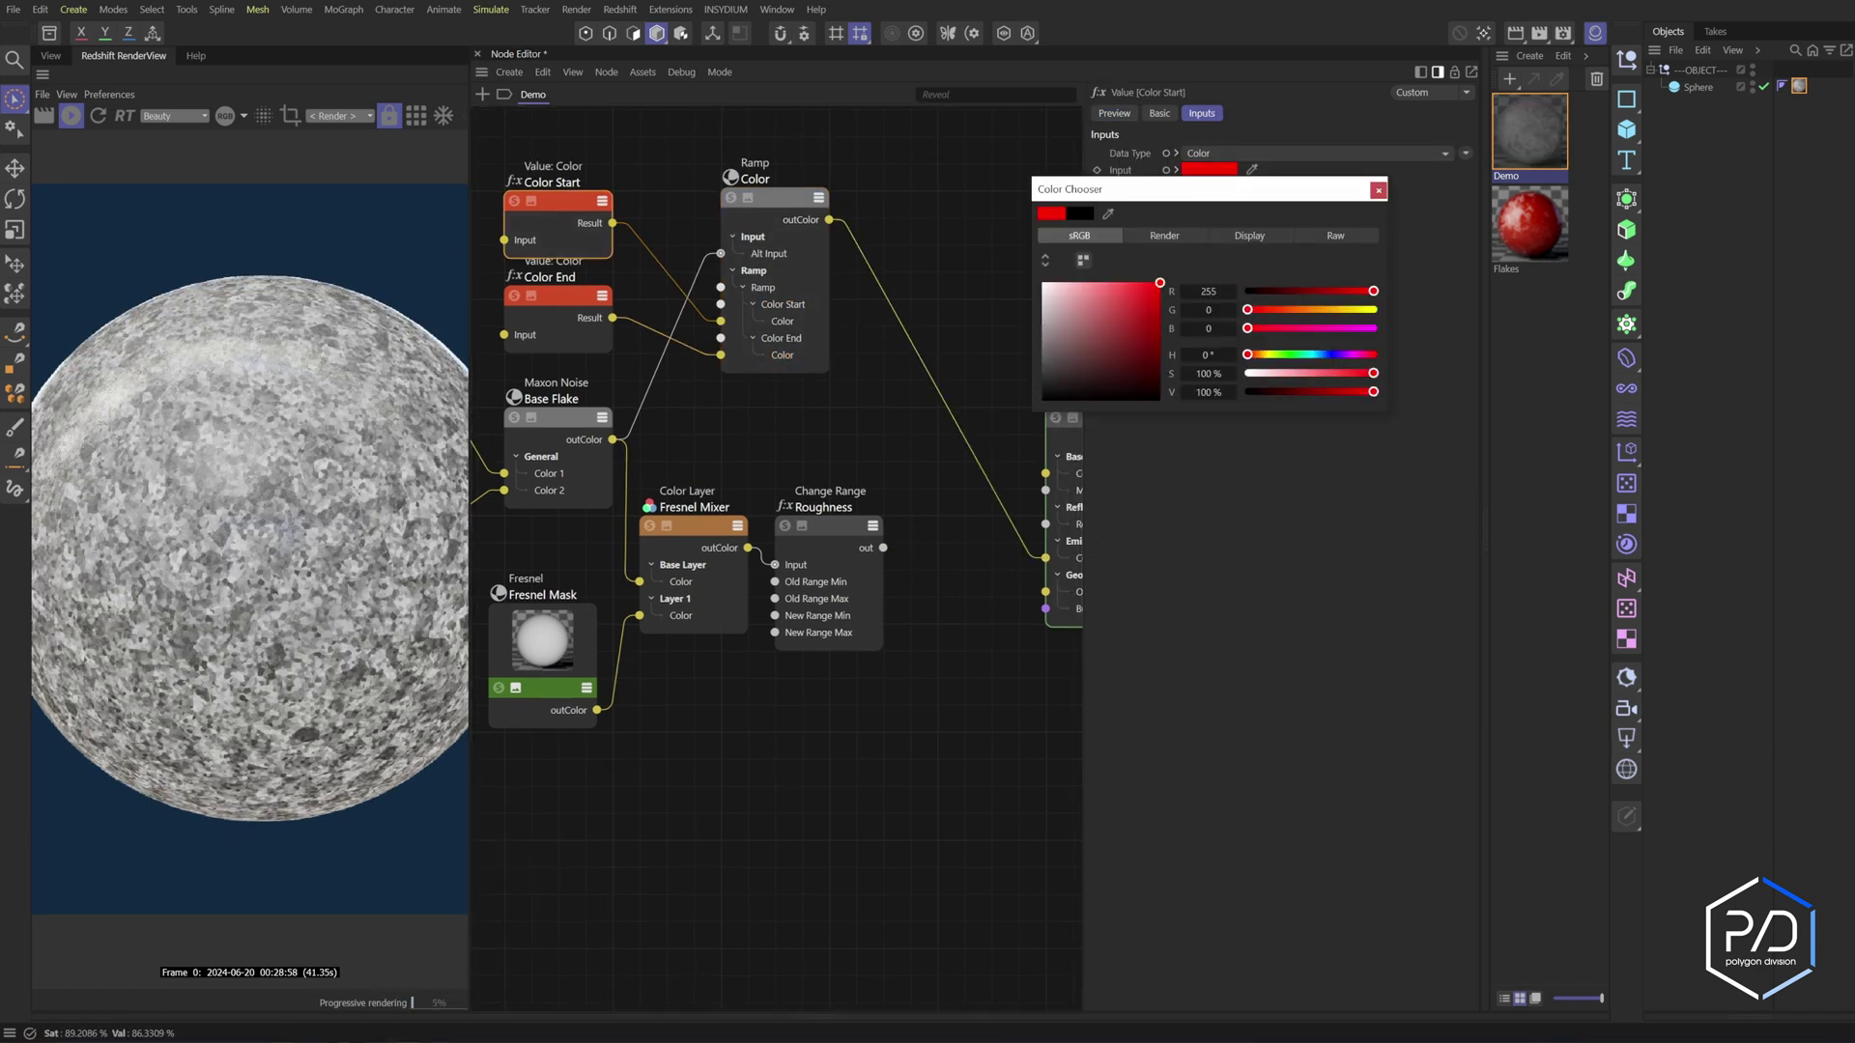
{"action": "left_click_drag", "start_coordinate": [1159, 283], "coordinate": [1042, 400]}
{"action": "left_click", "coordinate": [1378, 190]}
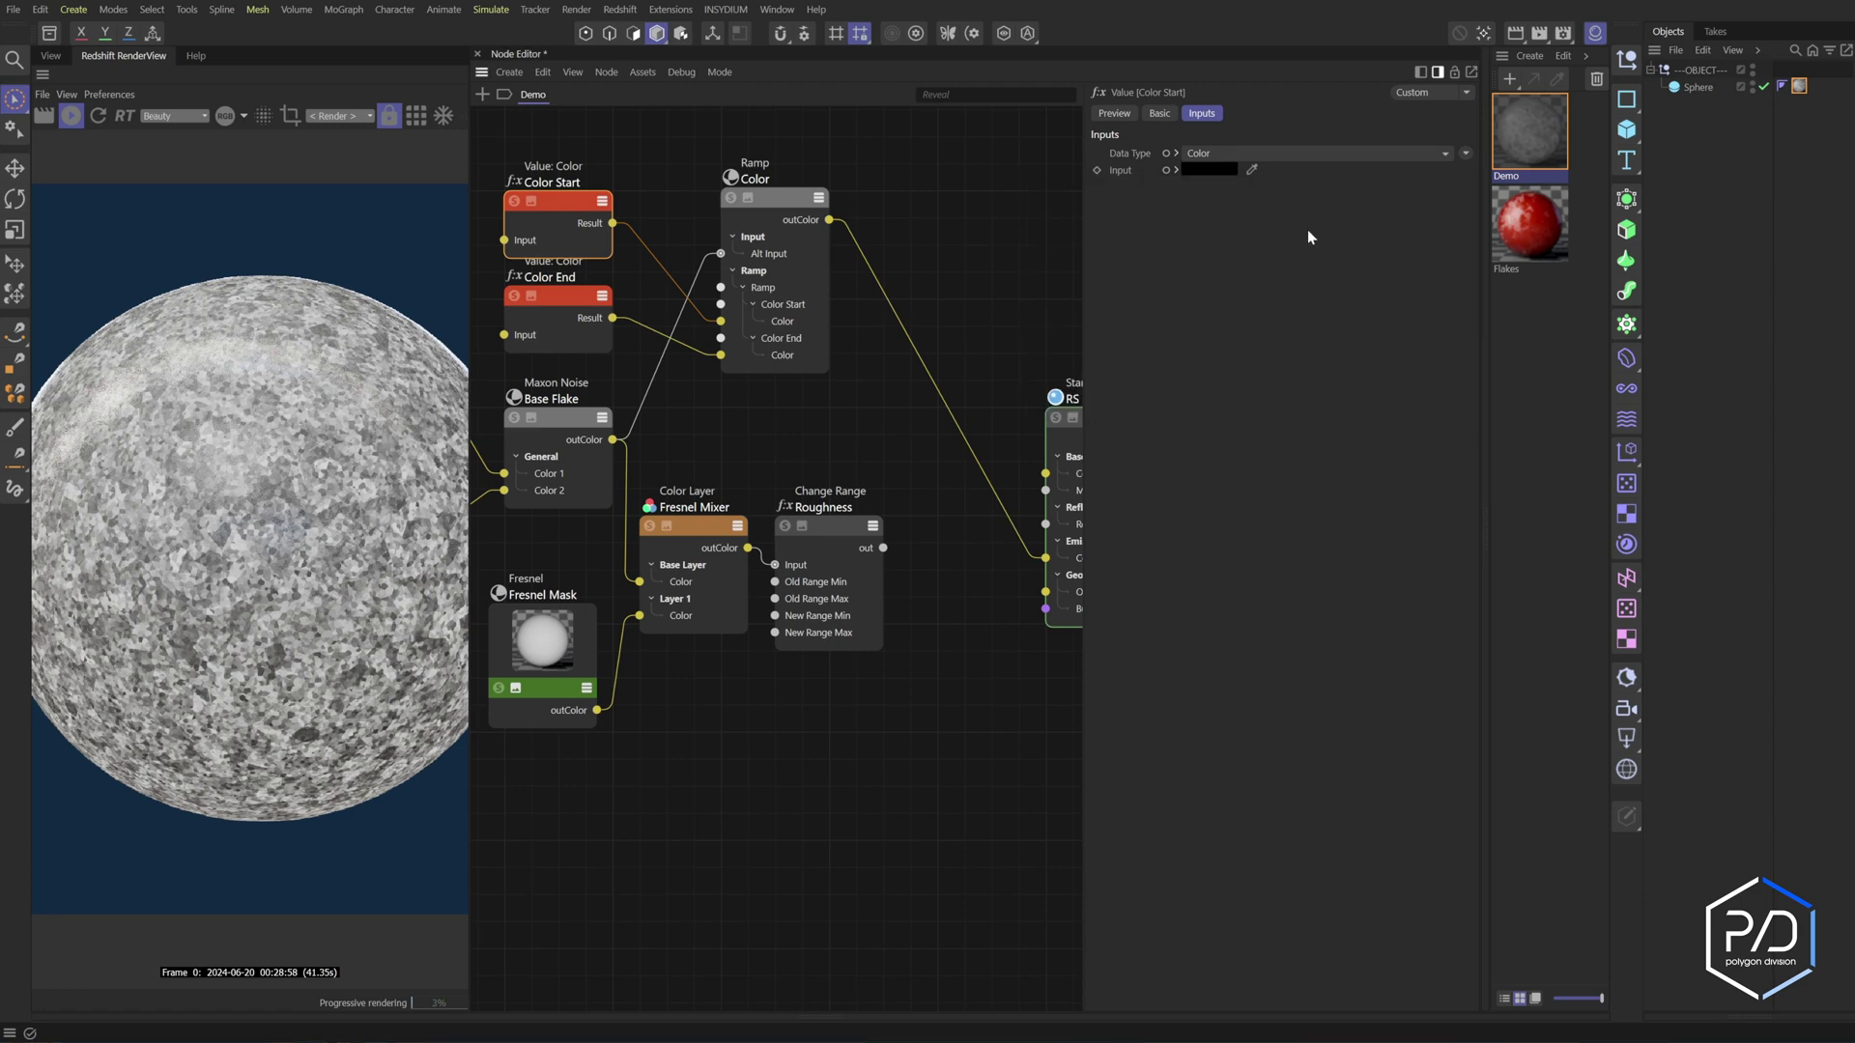
Review the noise settings of the Base Flake, Flake Black and both Flake Flake White nodes
{"action": "middle_click_drag", "start_coordinate": [819, 368], "coordinate": [853, 374]}
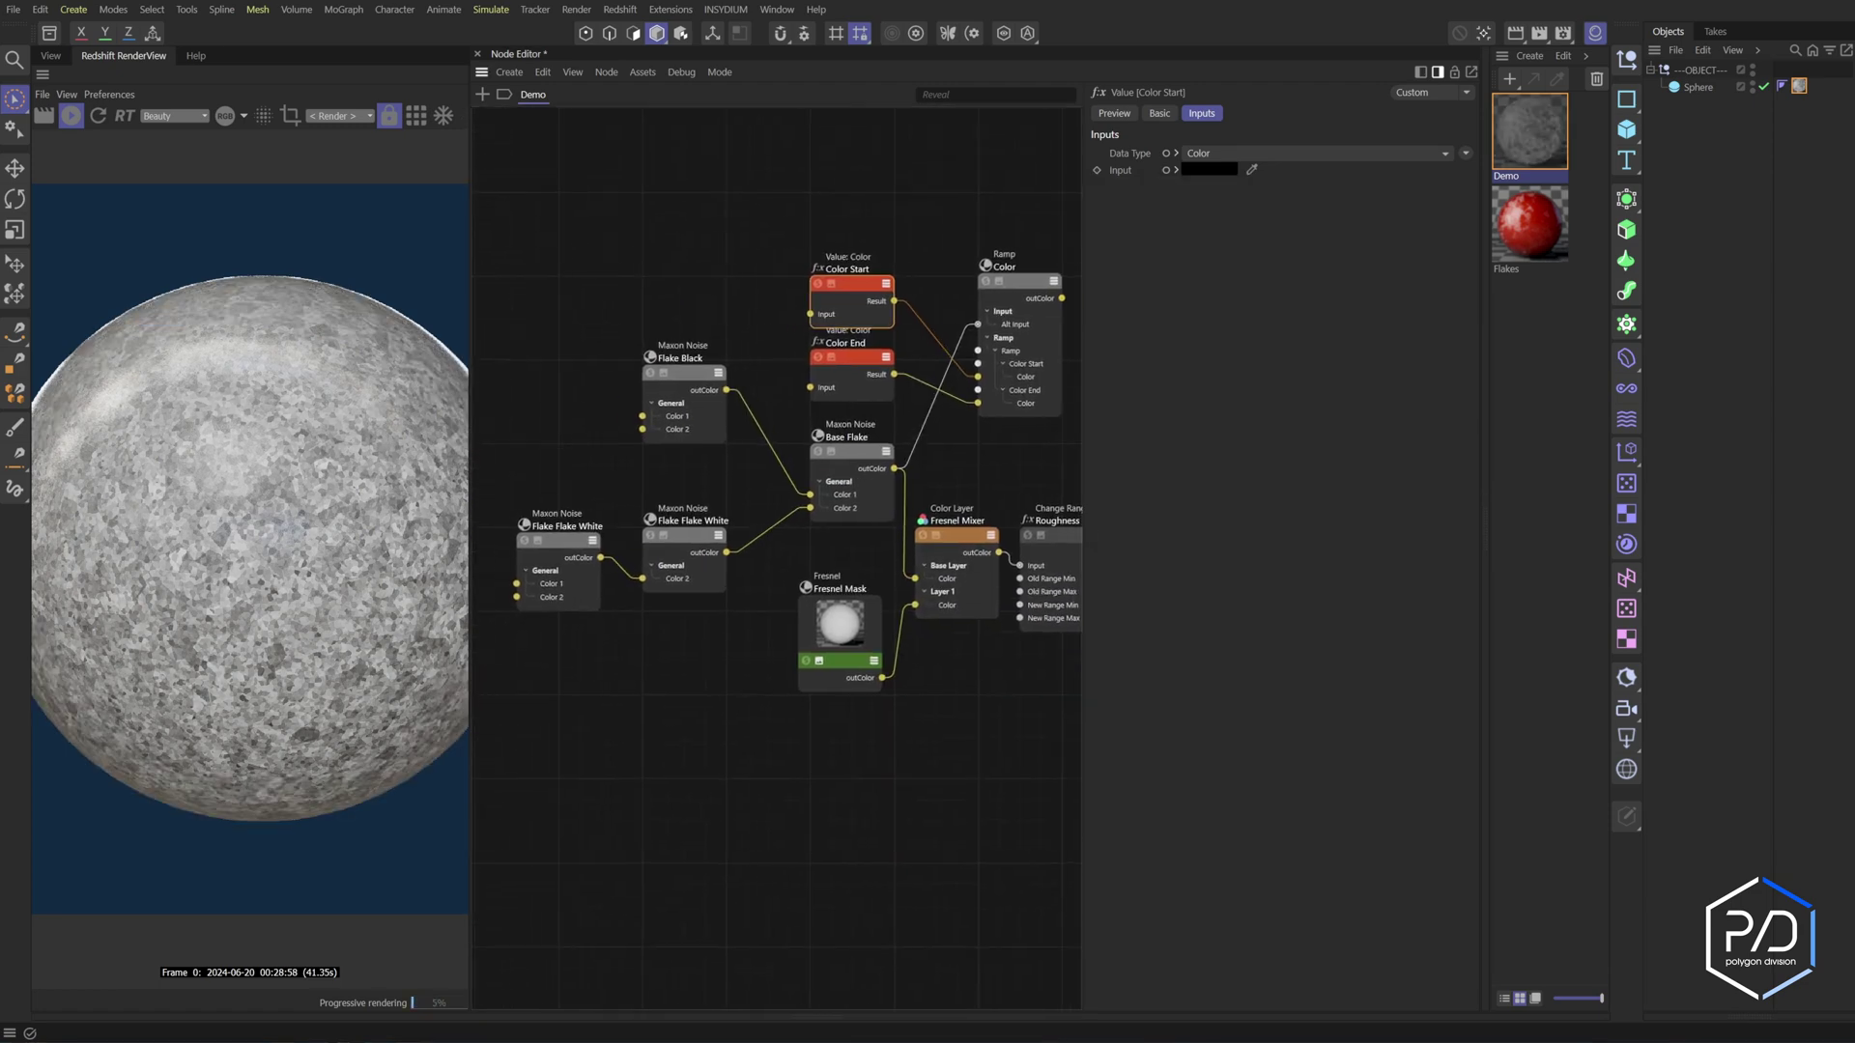
{"action": "left_click", "coordinate": [856, 450]}
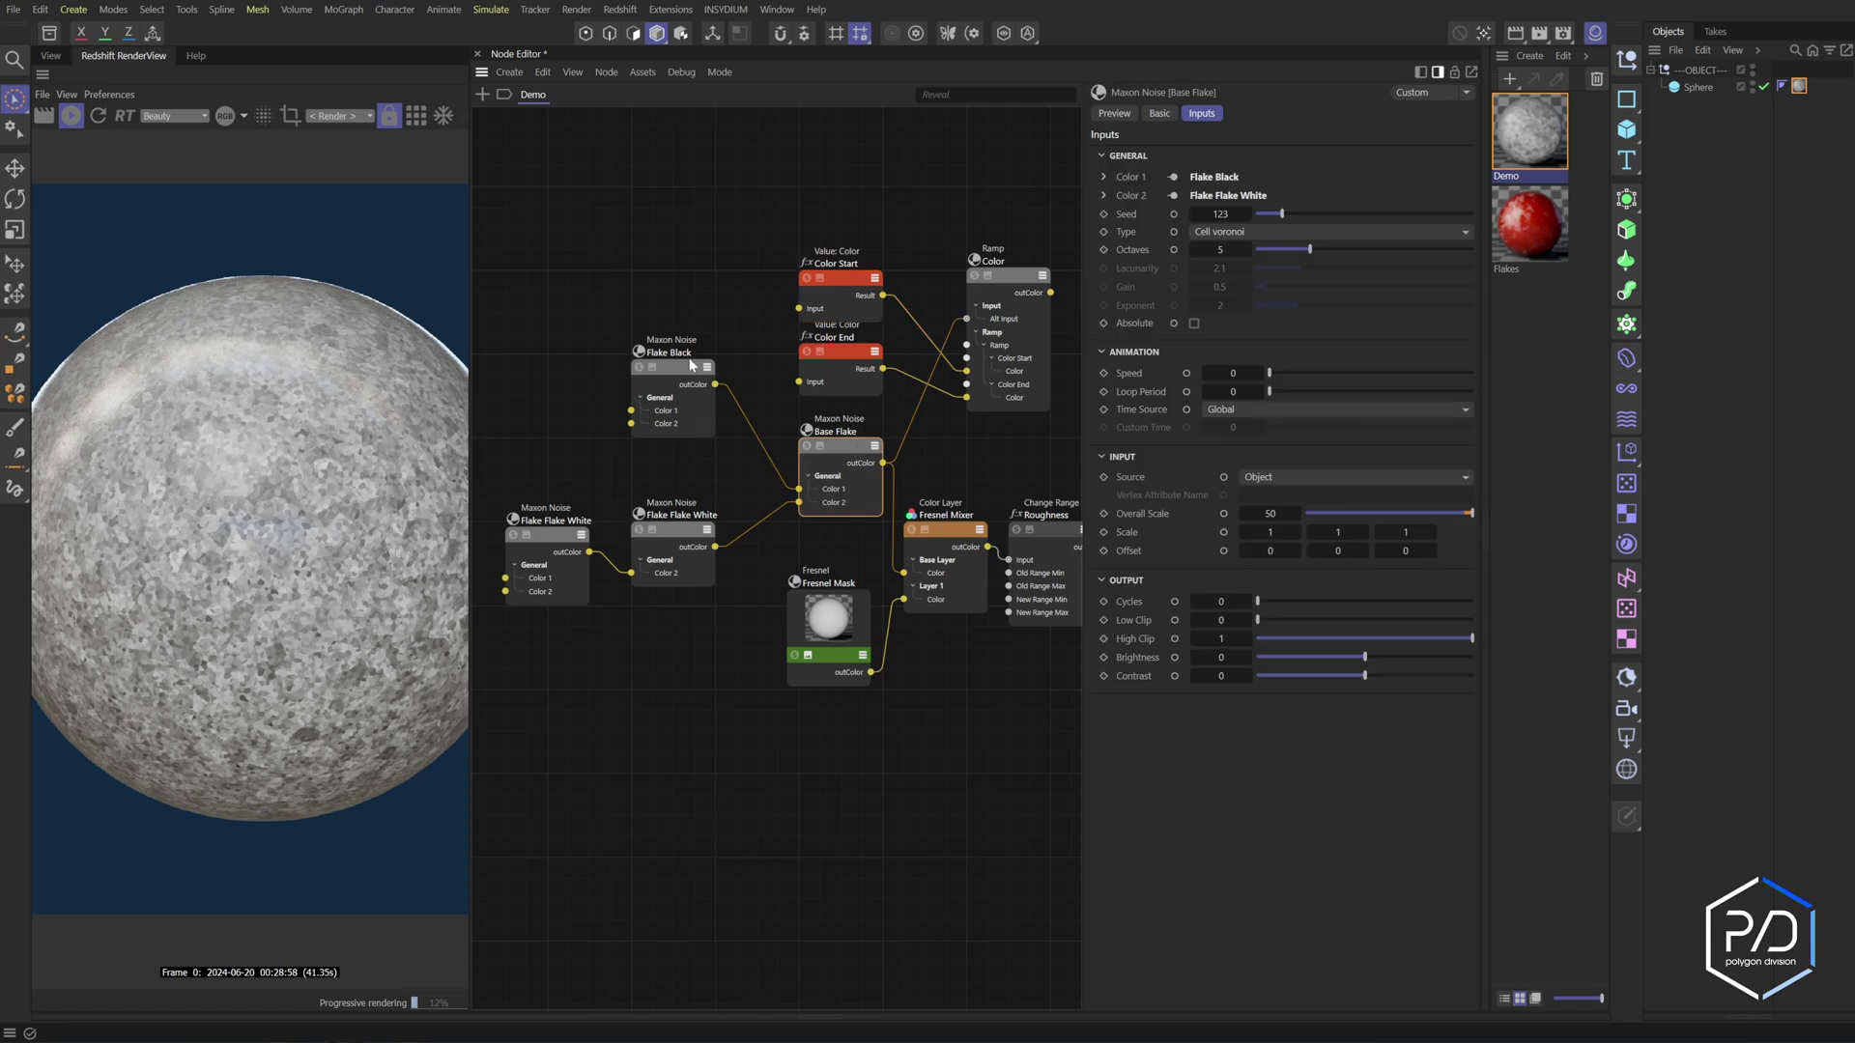
{"action": "left_click", "coordinate": [685, 377]}
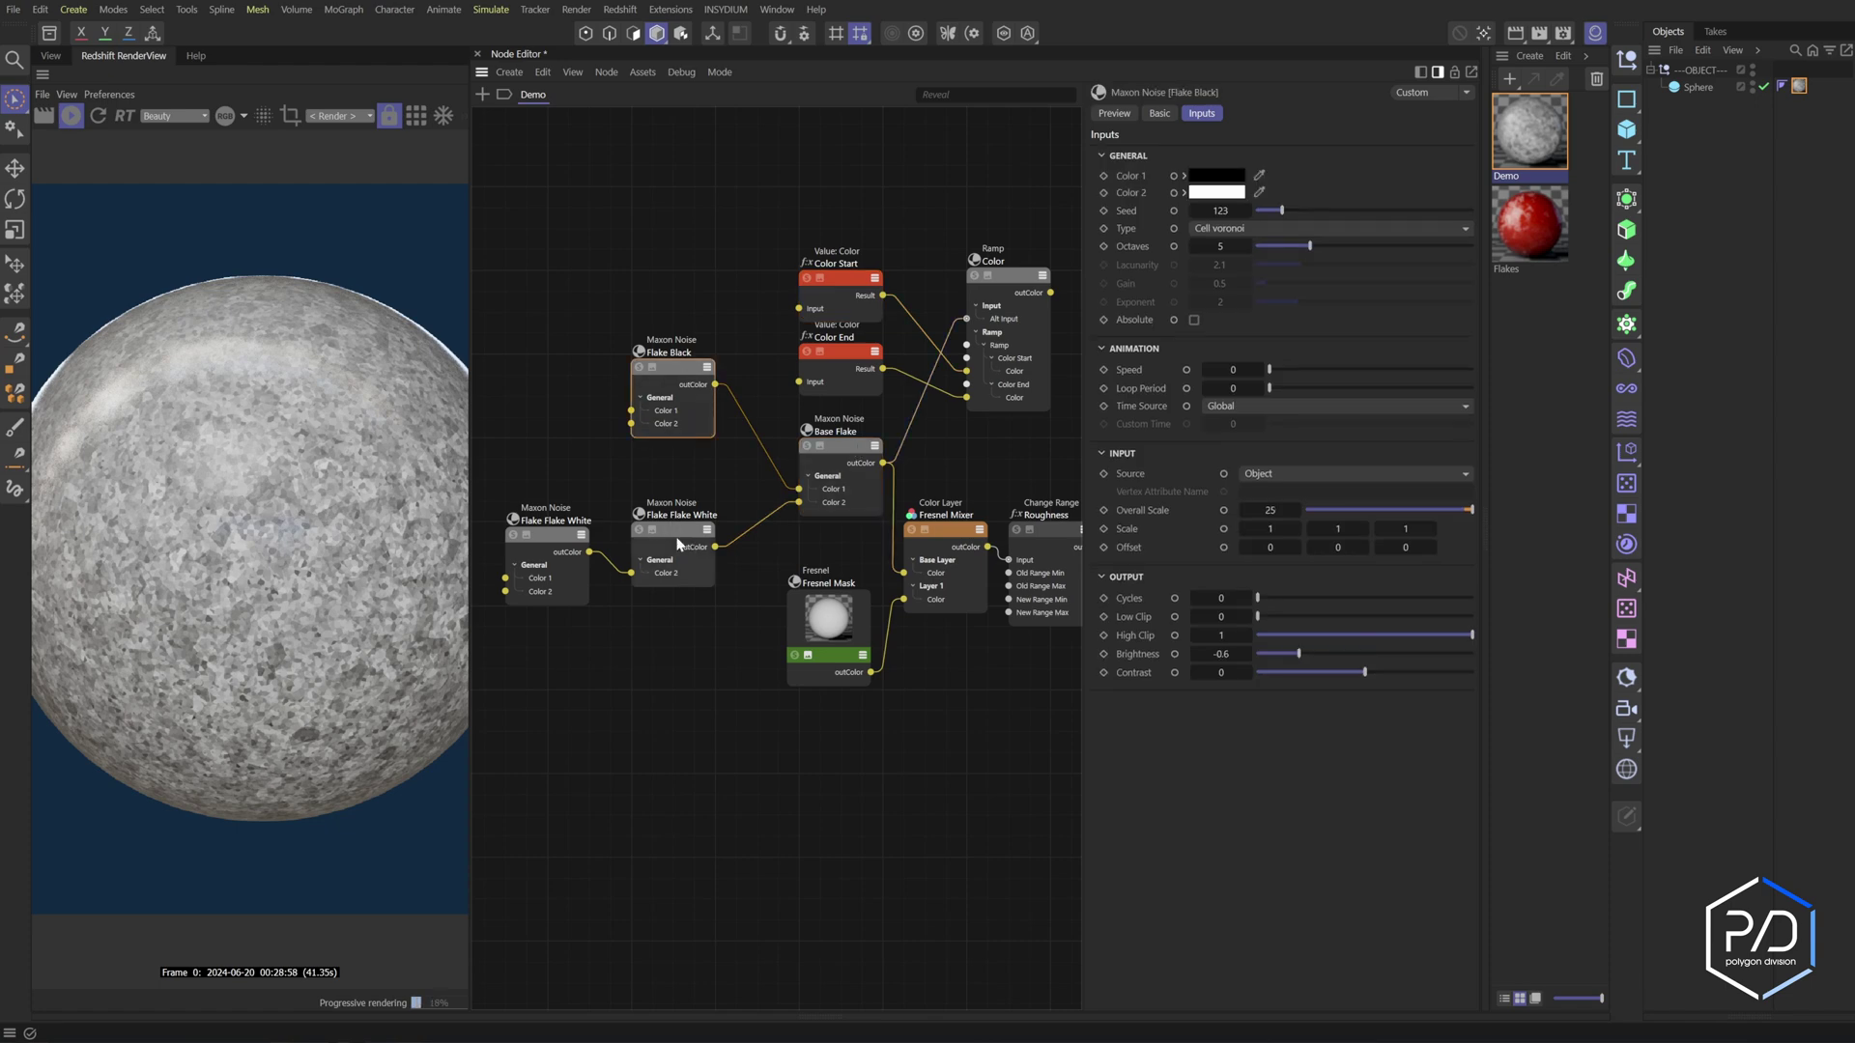
{"action": "left_click", "coordinate": [679, 544]}
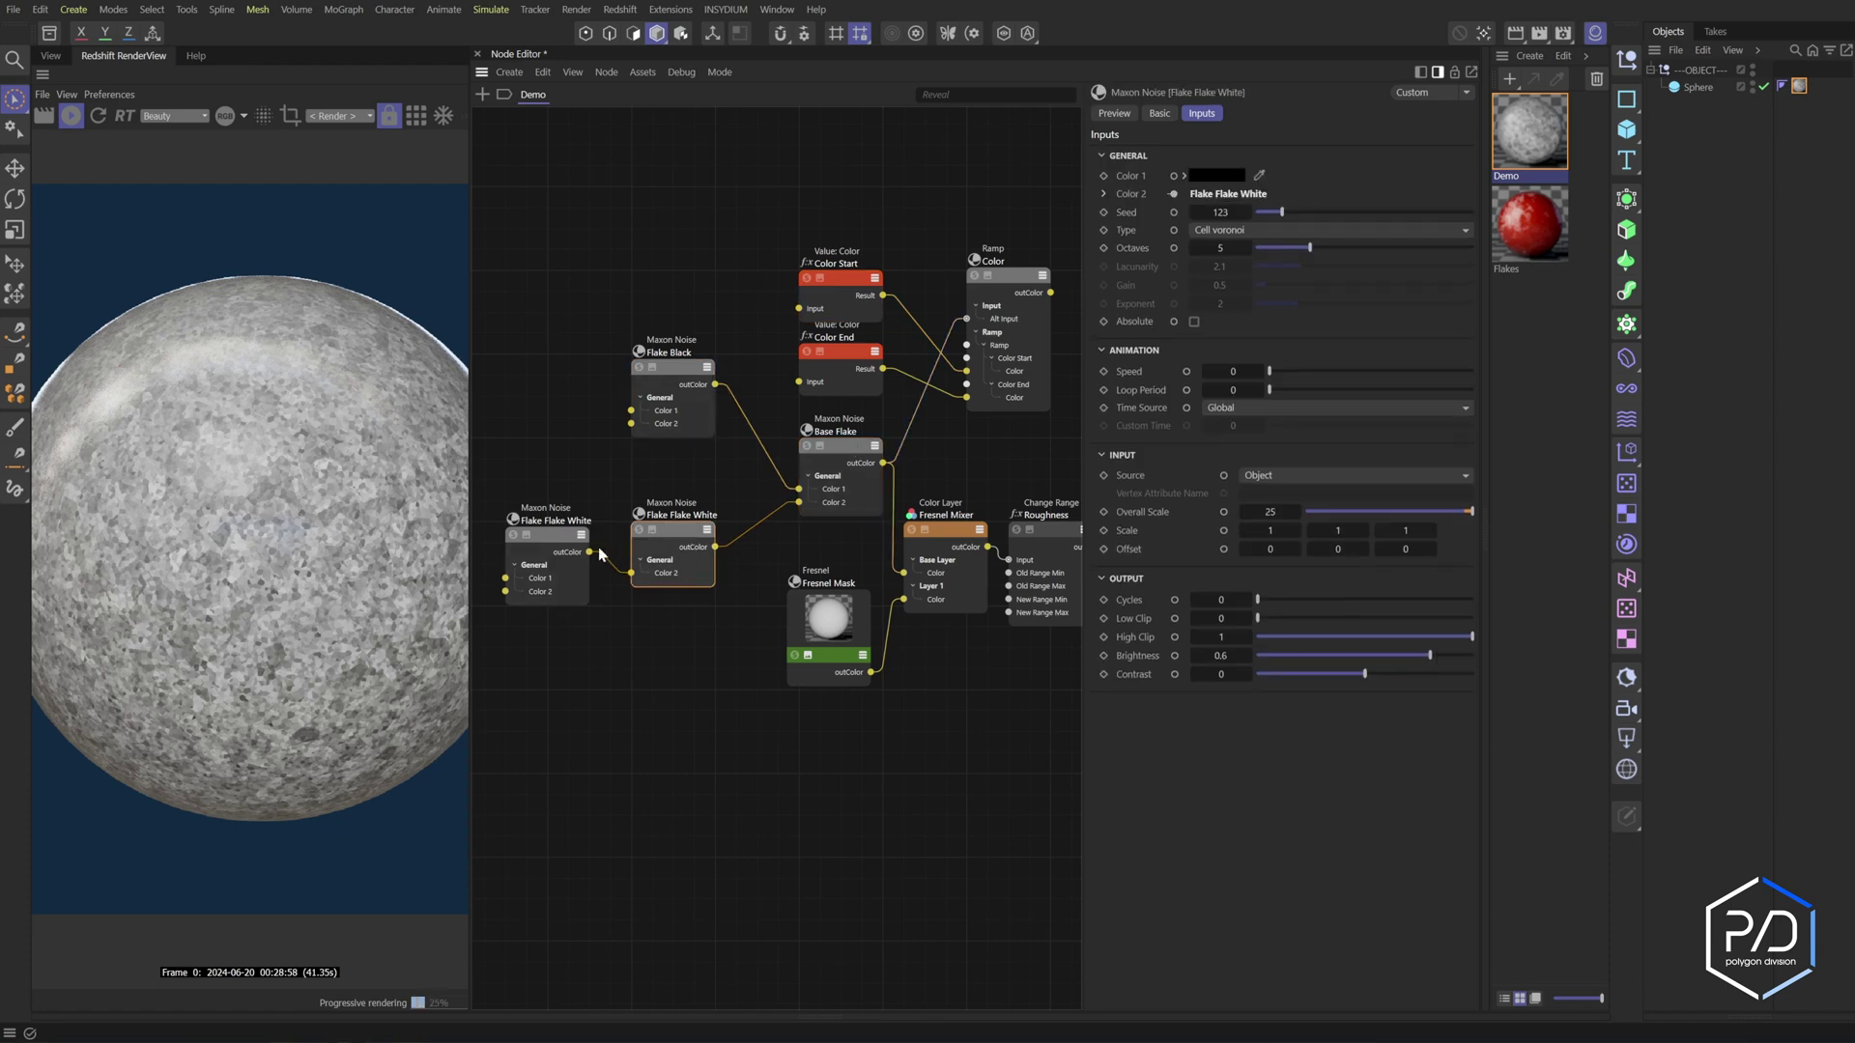
{"action": "left_click", "coordinate": [541, 545]}
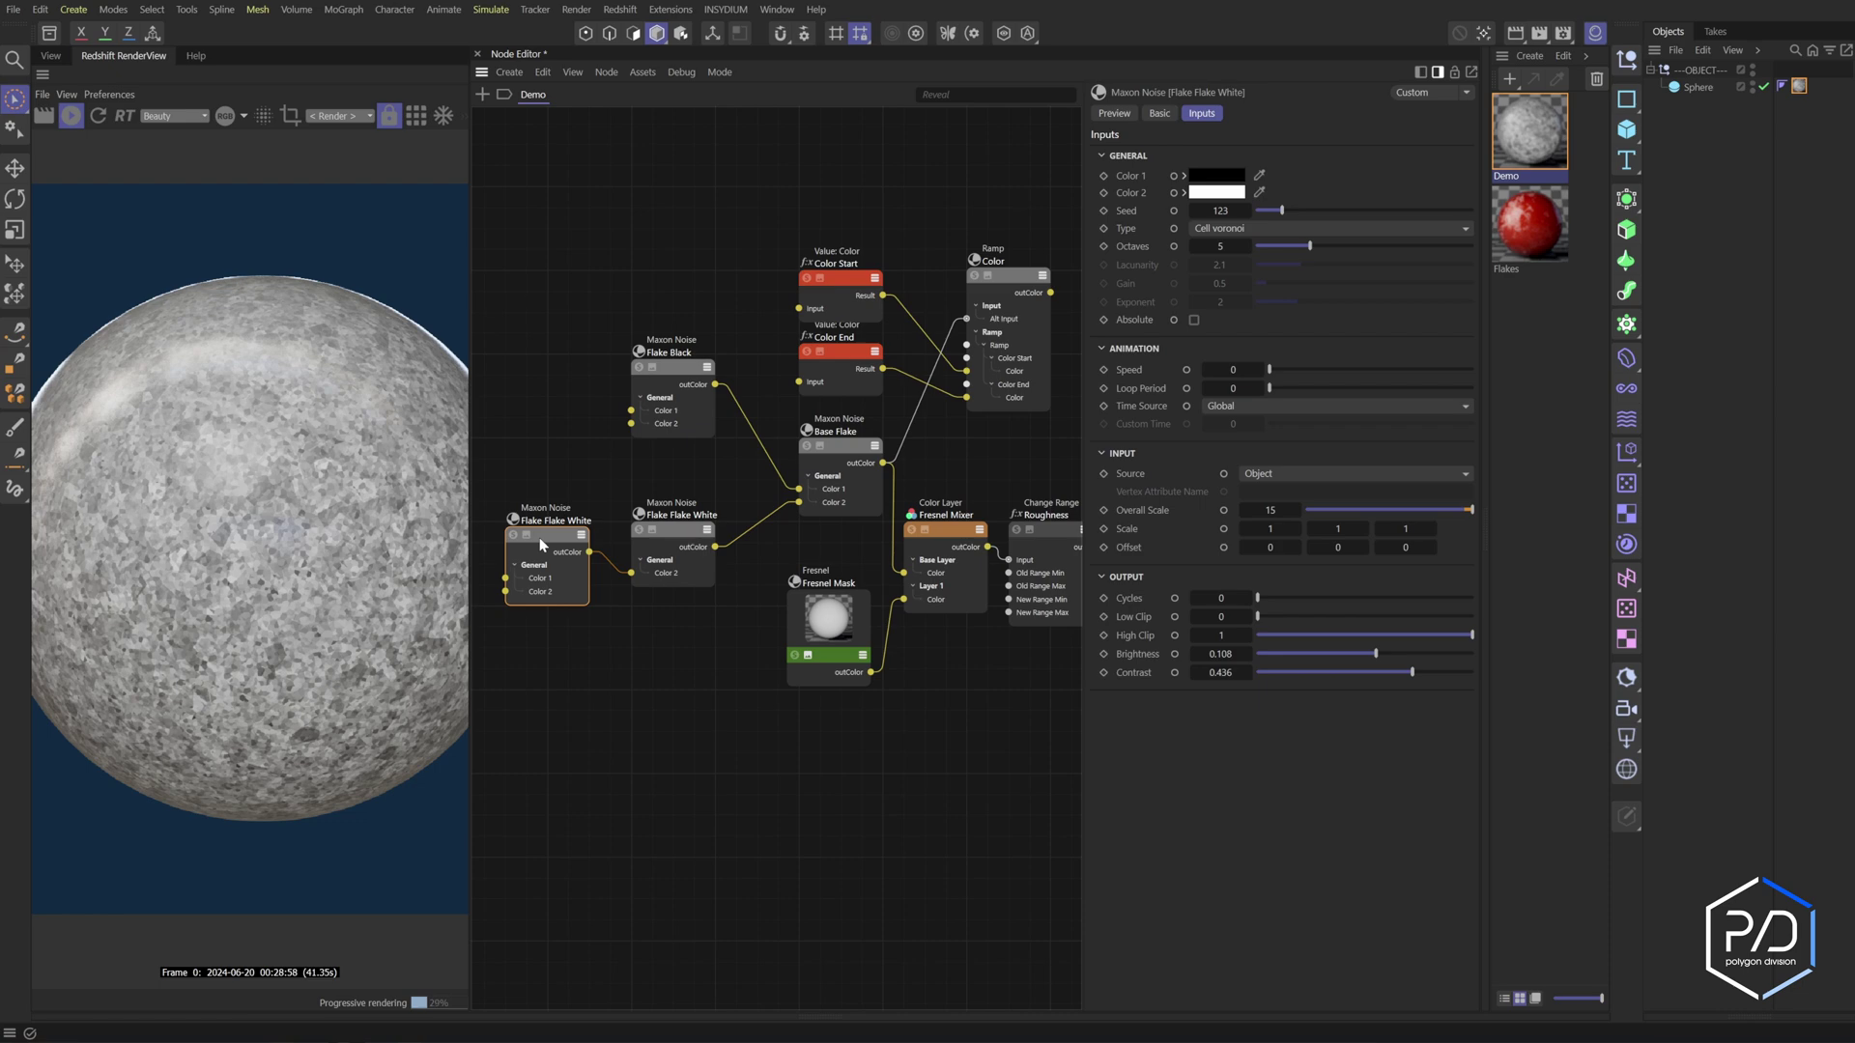
{"action": "middle_click_drag", "start_coordinate": [658, 620], "coordinate": [676, 613]}
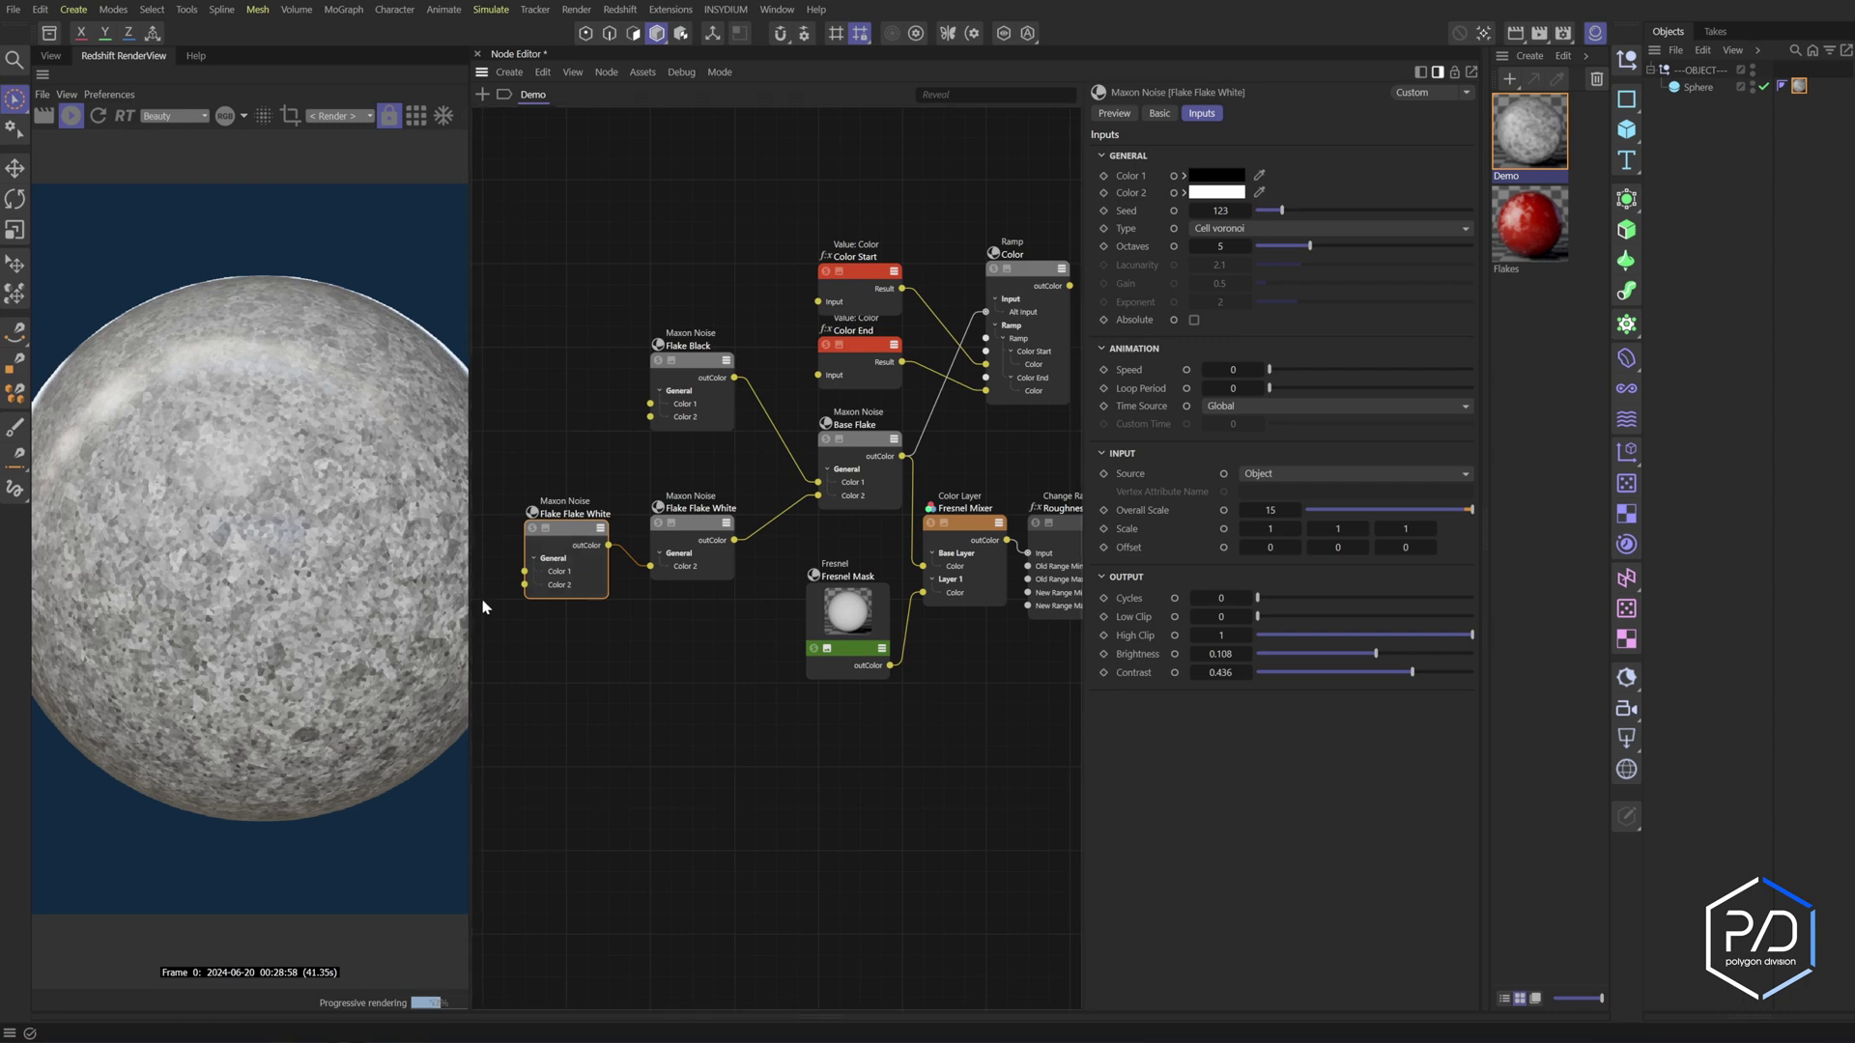
Try World as the input source of the first Flake Flake White noise, and return it to Object
{"action": "left_click", "coordinate": [1269, 474]}
{"action": "left_click", "coordinate": [1265, 526]}
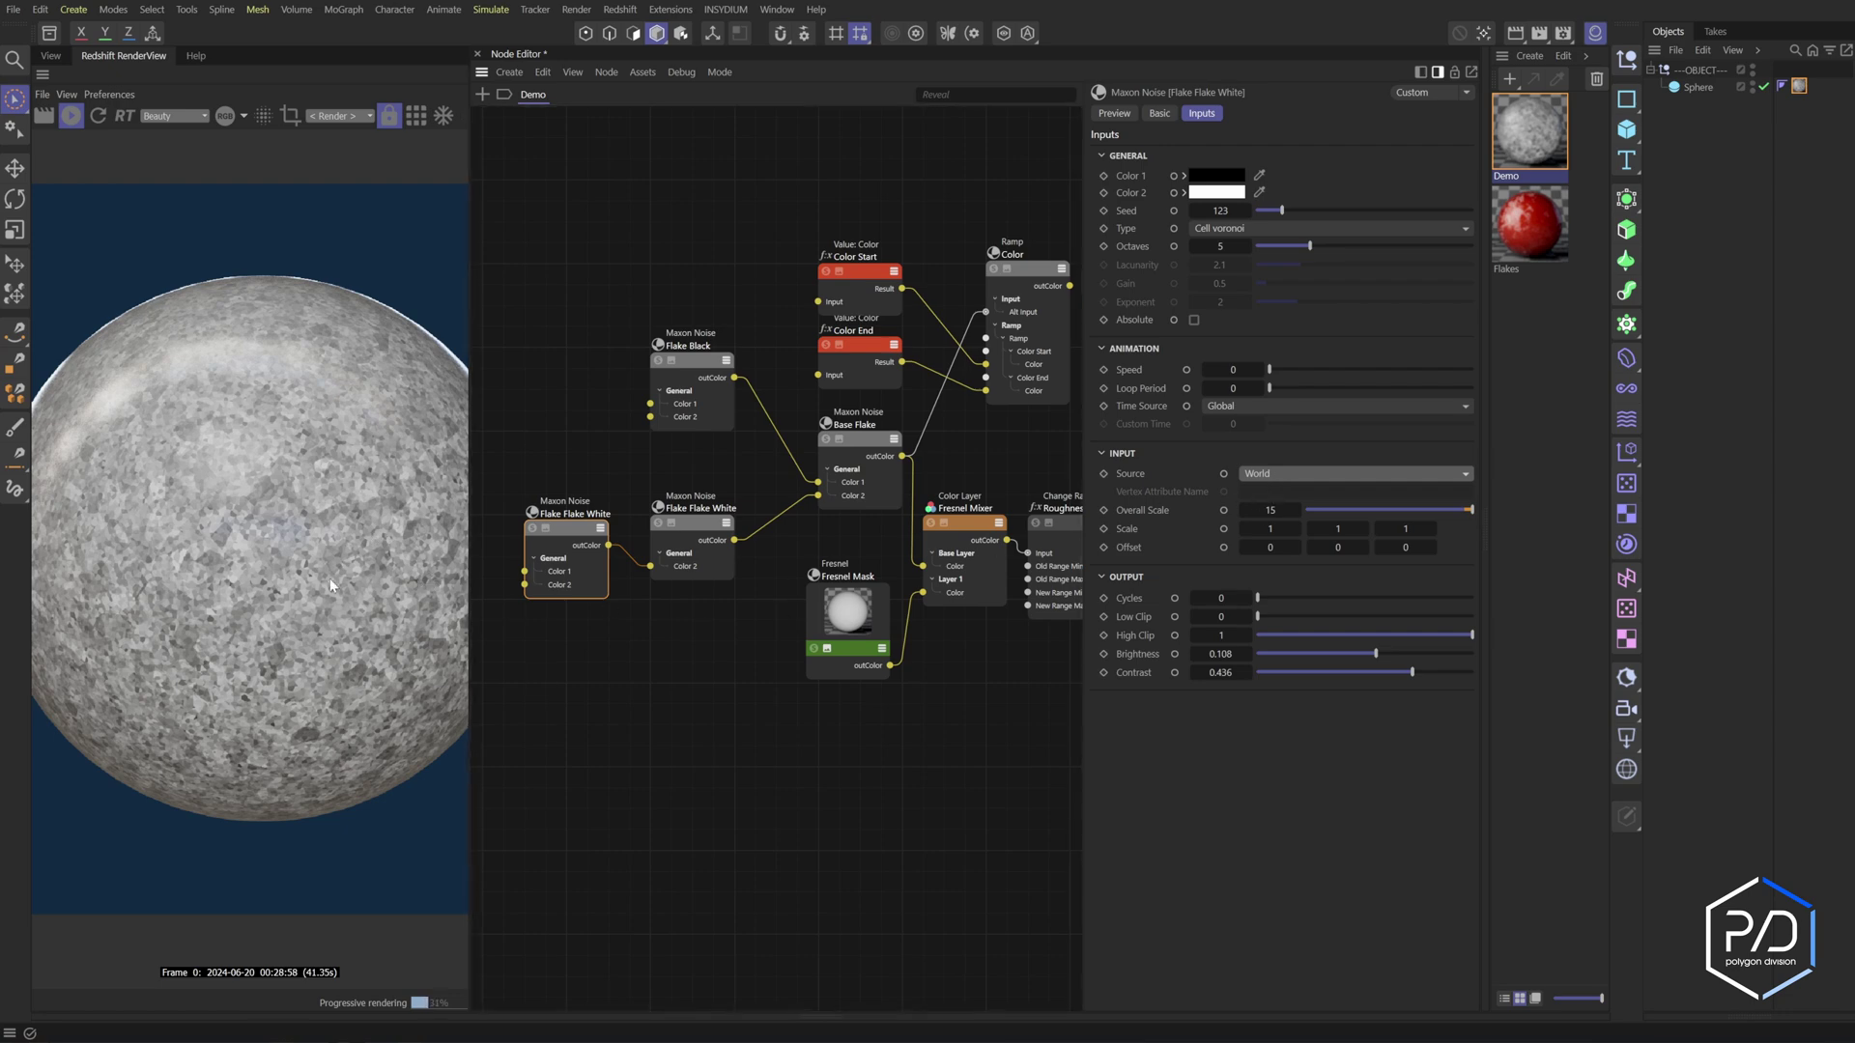
{"action": "left_click", "coordinate": [1277, 471]}
{"action": "left_click", "coordinate": [1277, 514]}
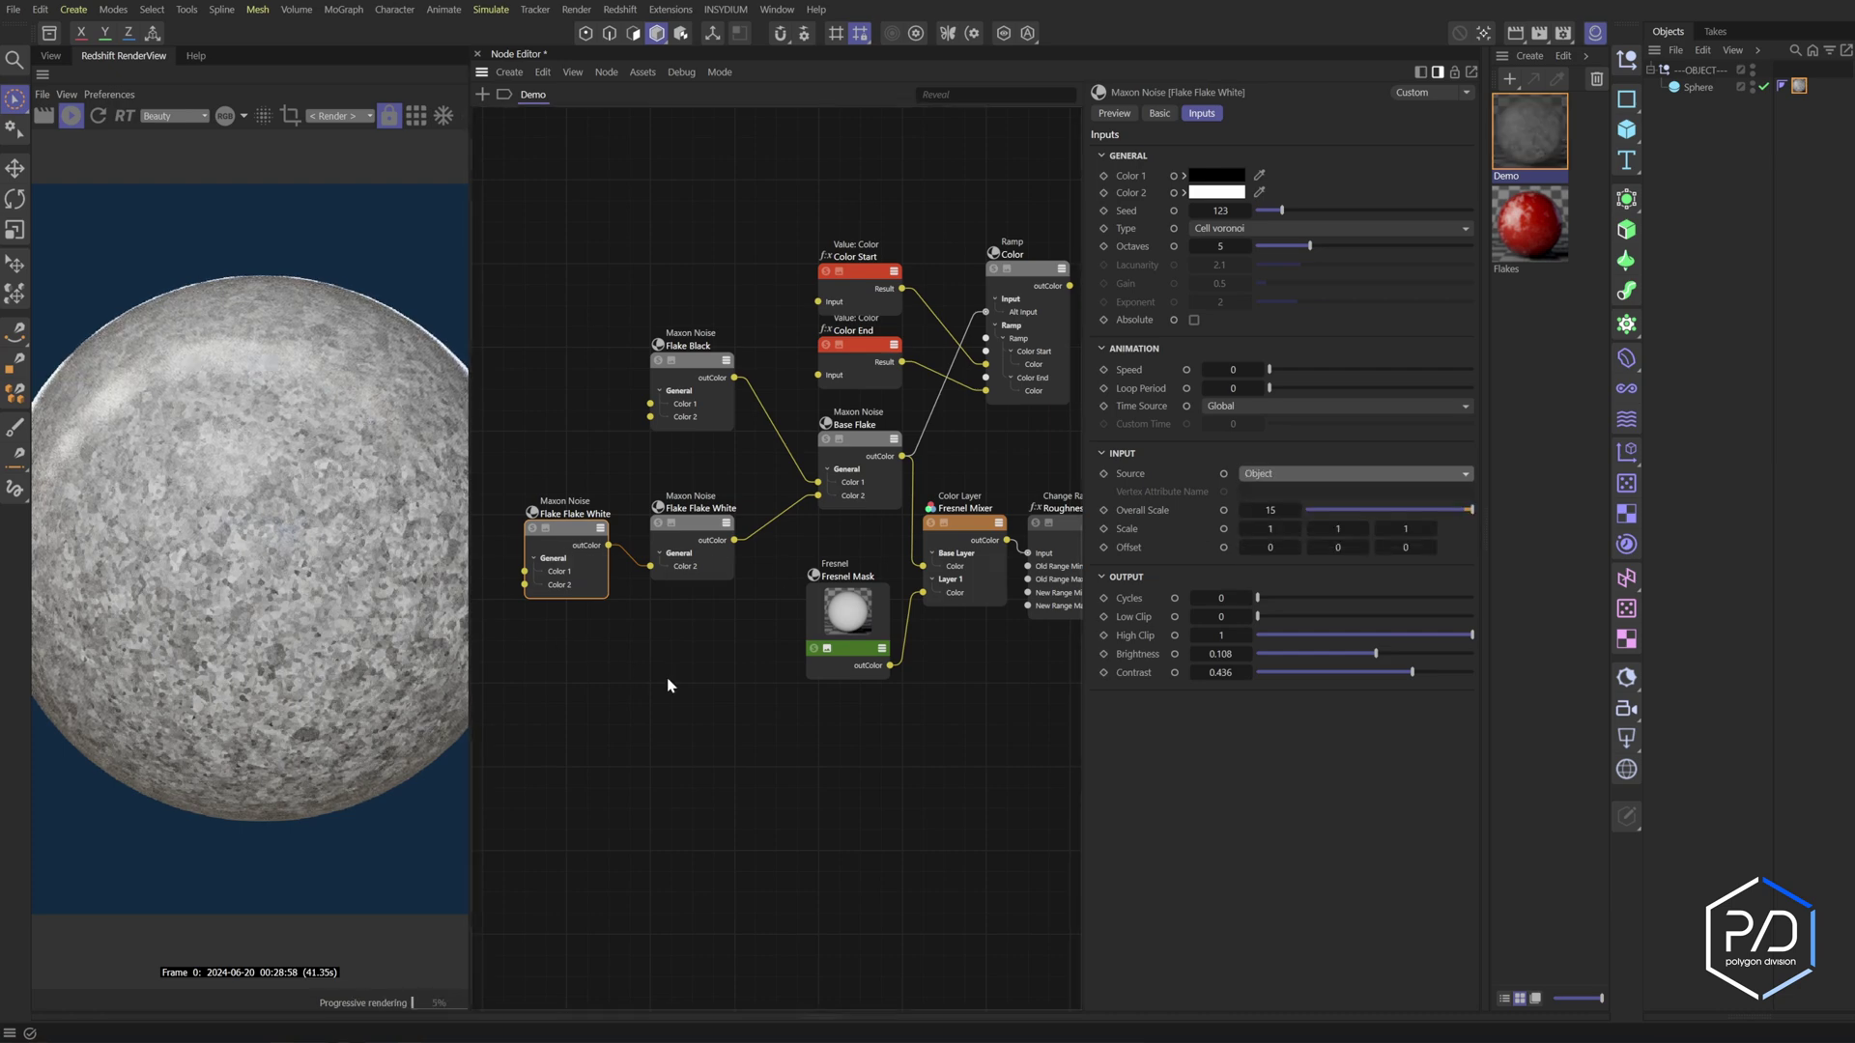
Review the Fresnel Mixer's layer settings and follow the node connections from the flake noises to RS Standard
{"action": "middle_click_drag", "start_coordinate": [686, 673], "coordinate": [450, 681]}
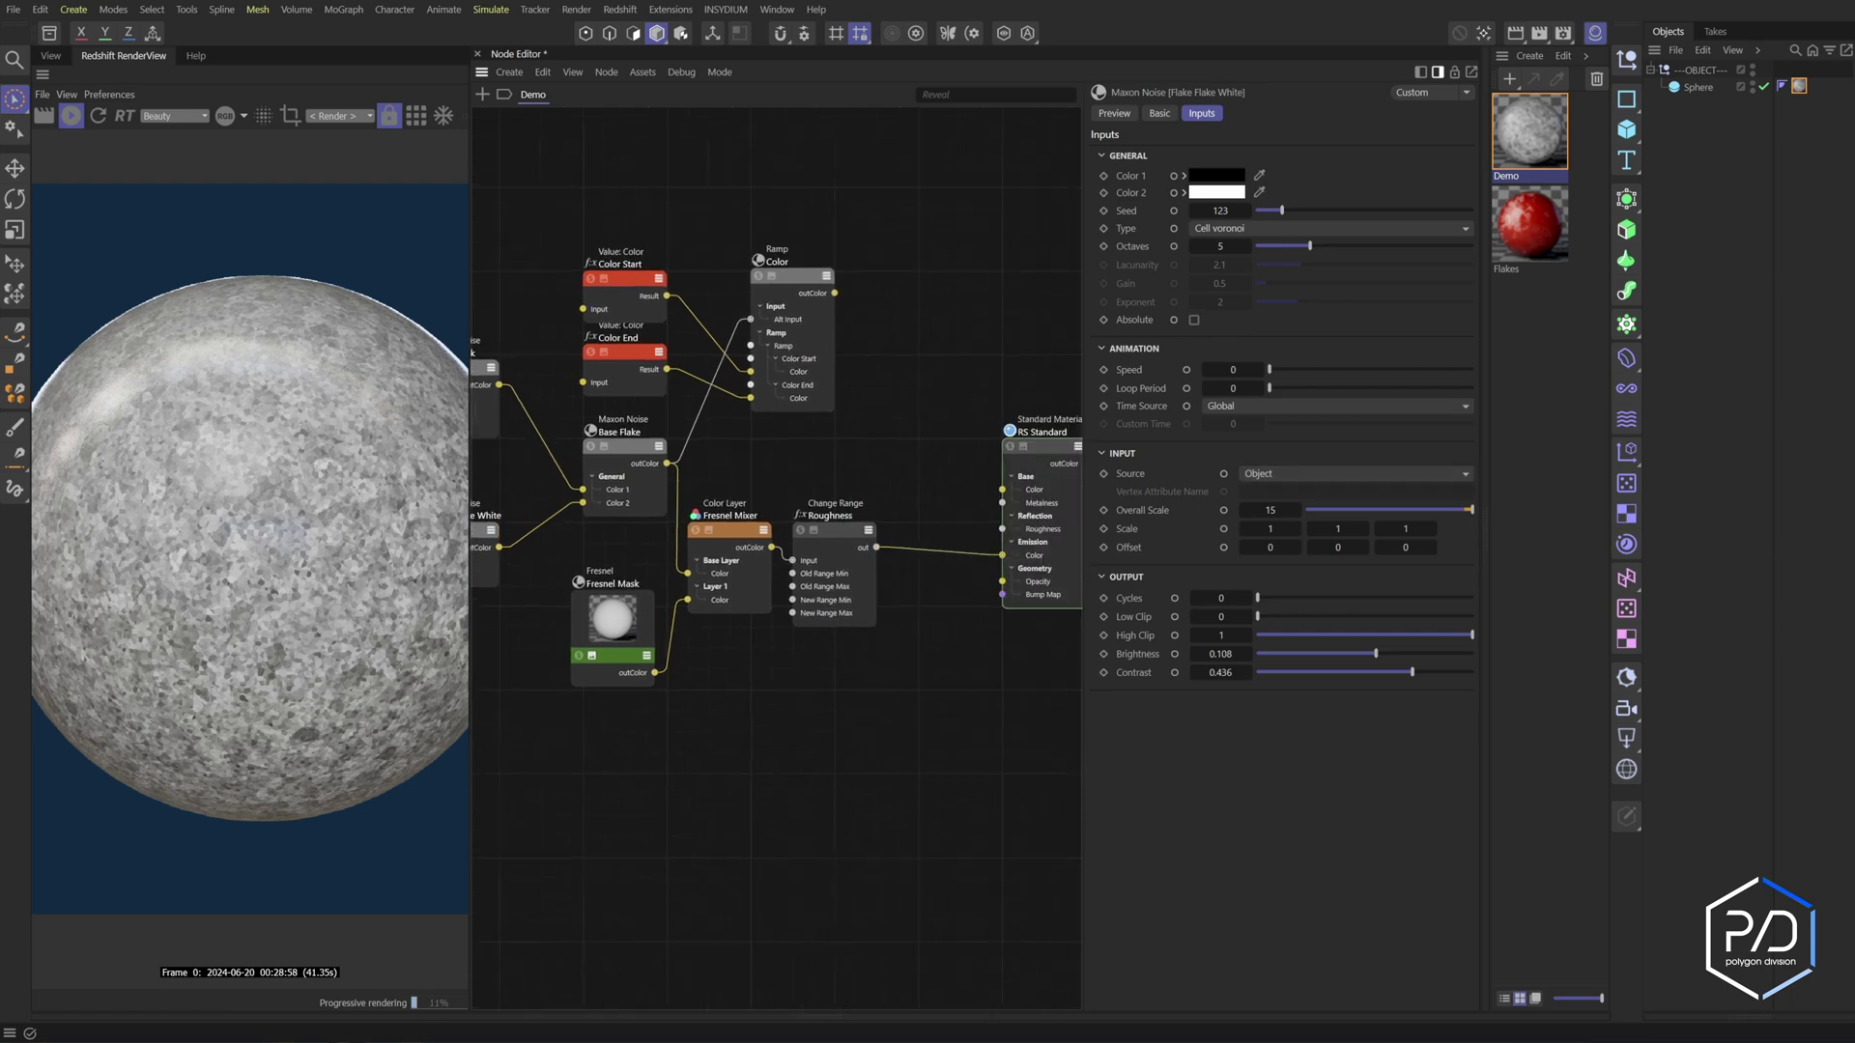
{"action": "middle_click_drag", "start_coordinate": [983, 692], "coordinate": [879, 681]}
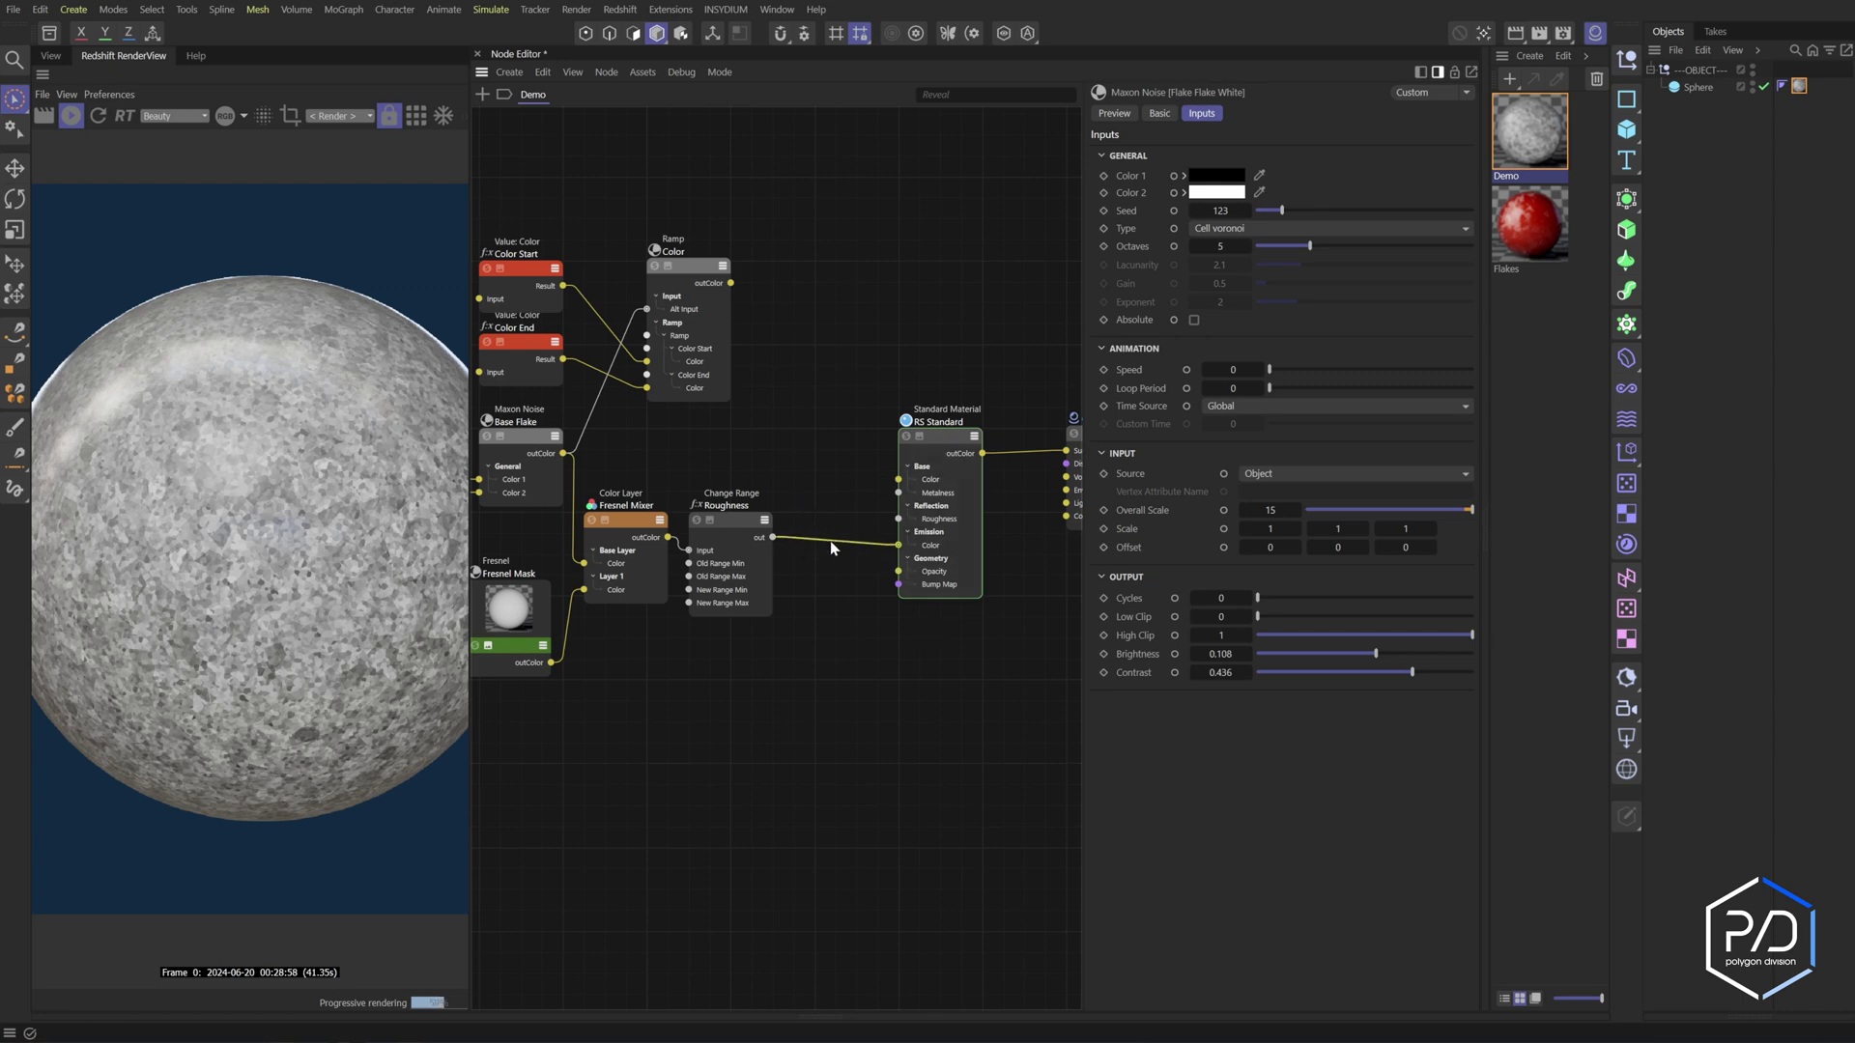
{"action": "left_click", "coordinate": [630, 530]}
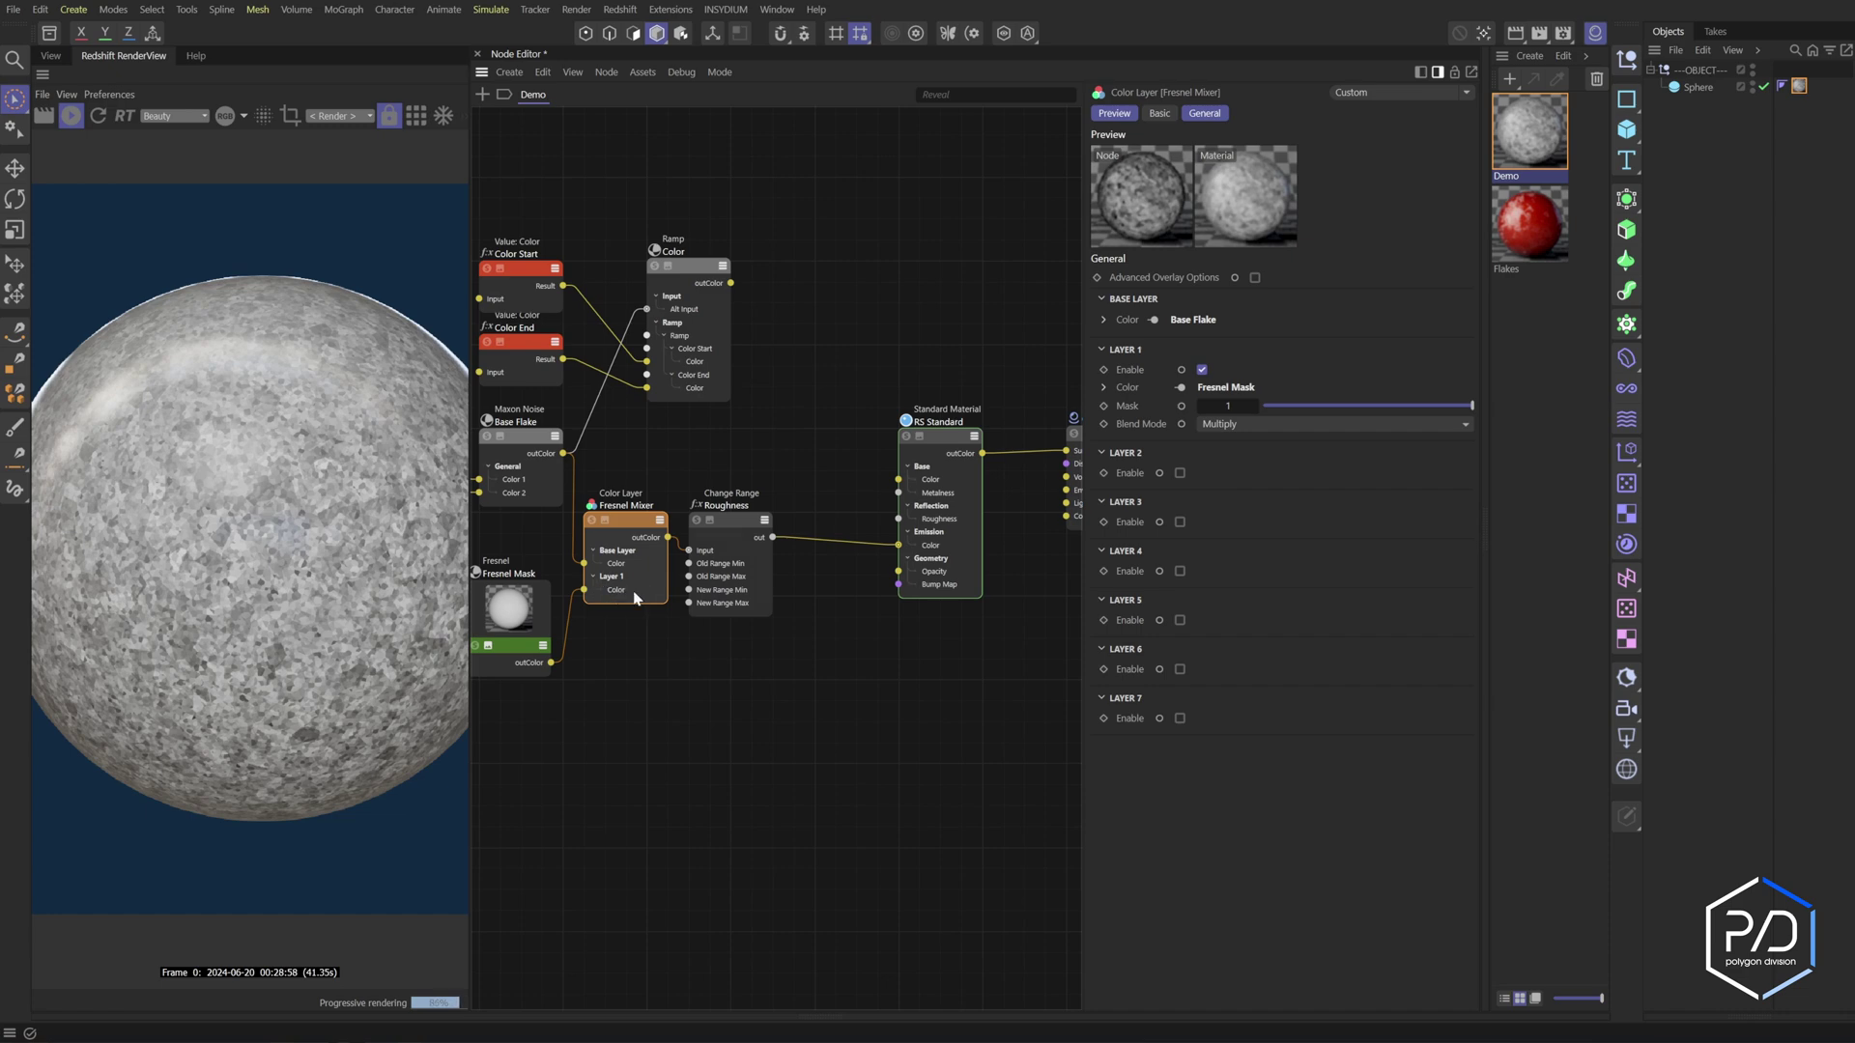
{"action": "middle_click_drag", "start_coordinate": [802, 479], "coordinate": [848, 505]}
{"action": "middle_click_drag", "start_coordinate": [655, 504], "coordinate": [805, 504]}
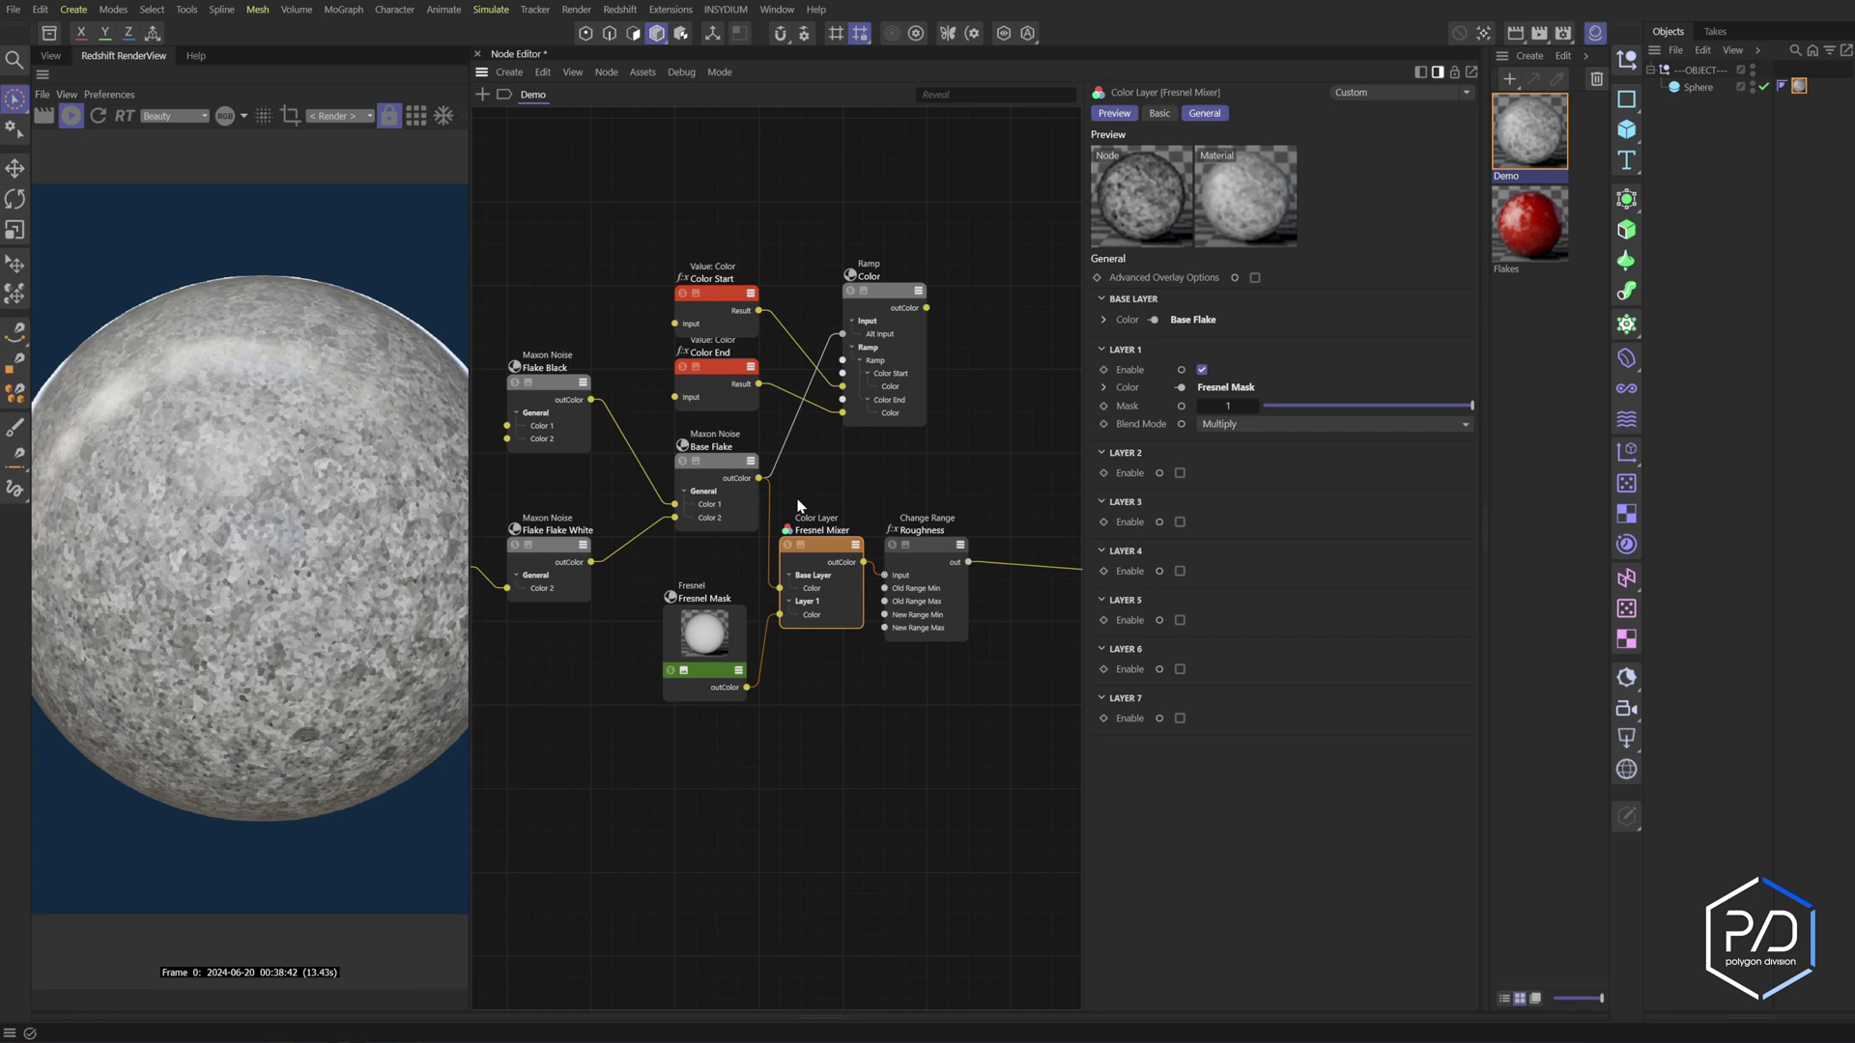
{"action": "middle_click_drag", "start_coordinate": [866, 479], "coordinate": [978, 437]}
{"action": "middle_click_drag", "start_coordinate": [992, 616], "coordinate": [808, 588]}
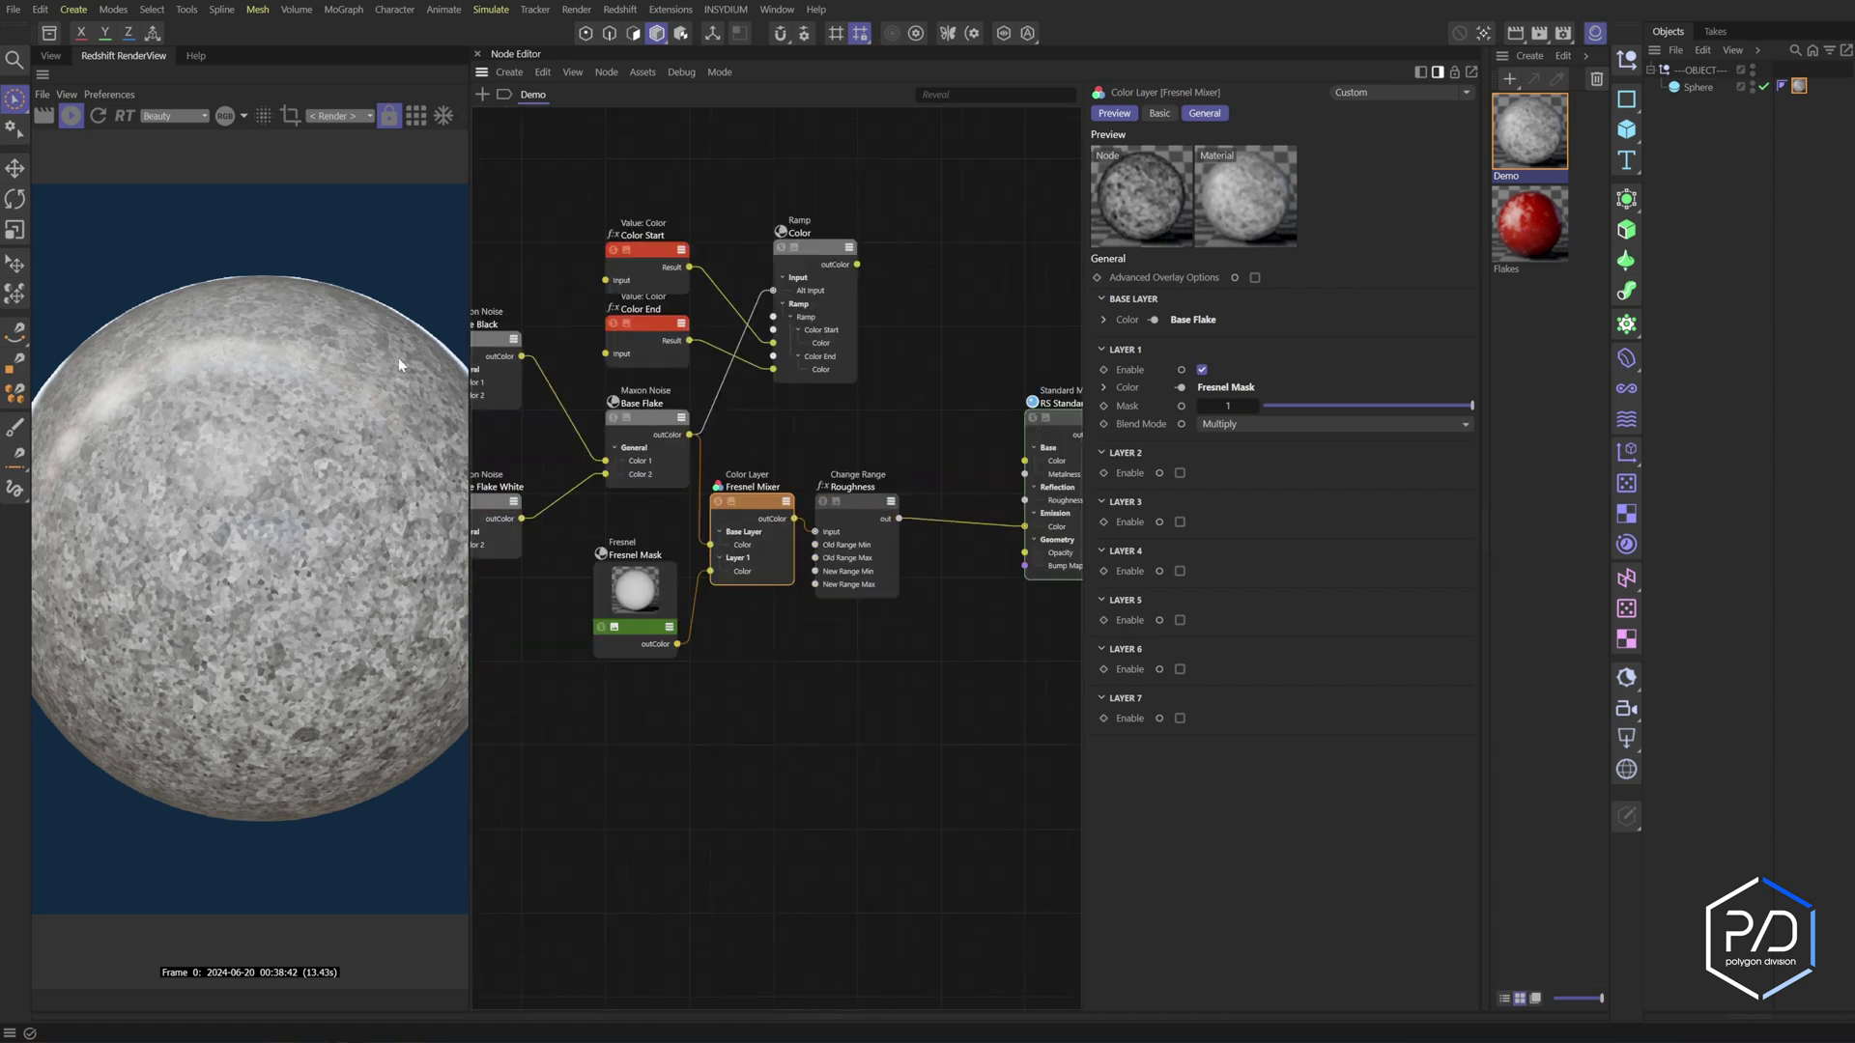
Hide the render view and group all nodes feeding RS Standard into one group named PD-Flakes
{"action": "middle_click", "coordinate": [43, 78]}
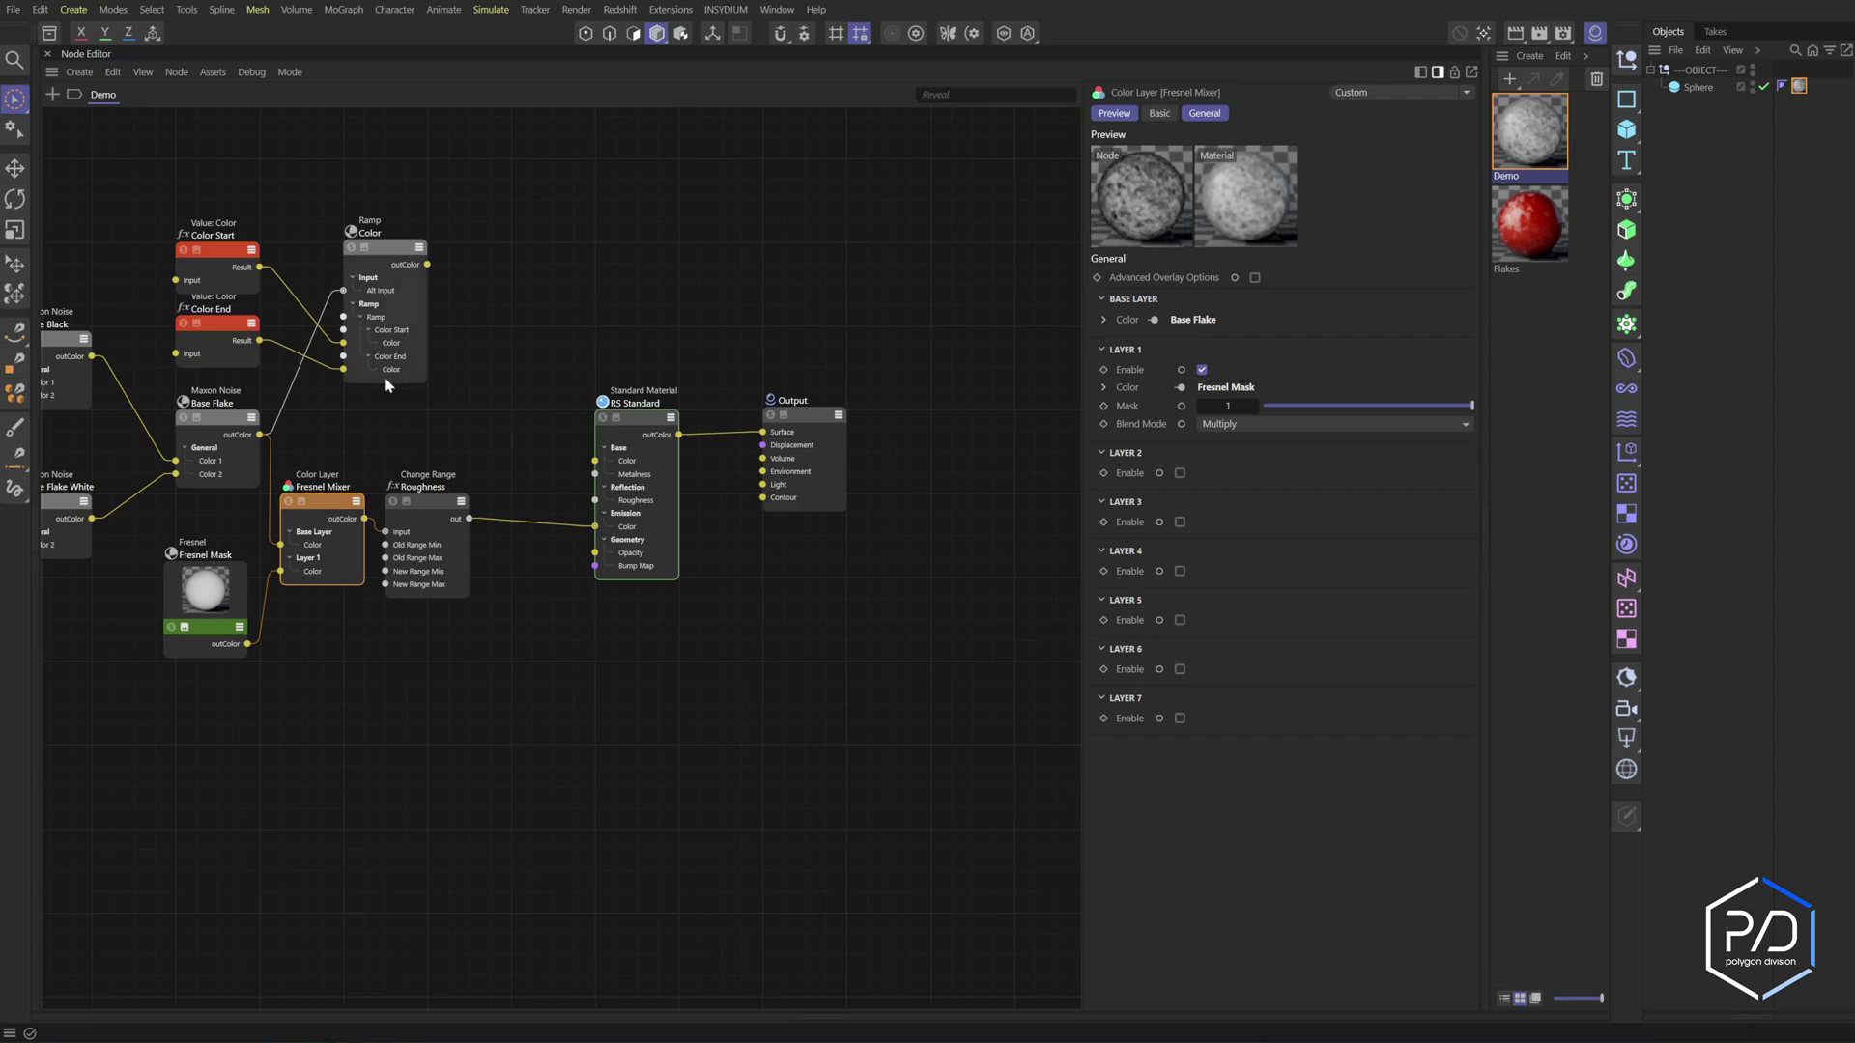
{"action": "middle_click_drag", "start_coordinate": [553, 483], "coordinate": [886, 480]}
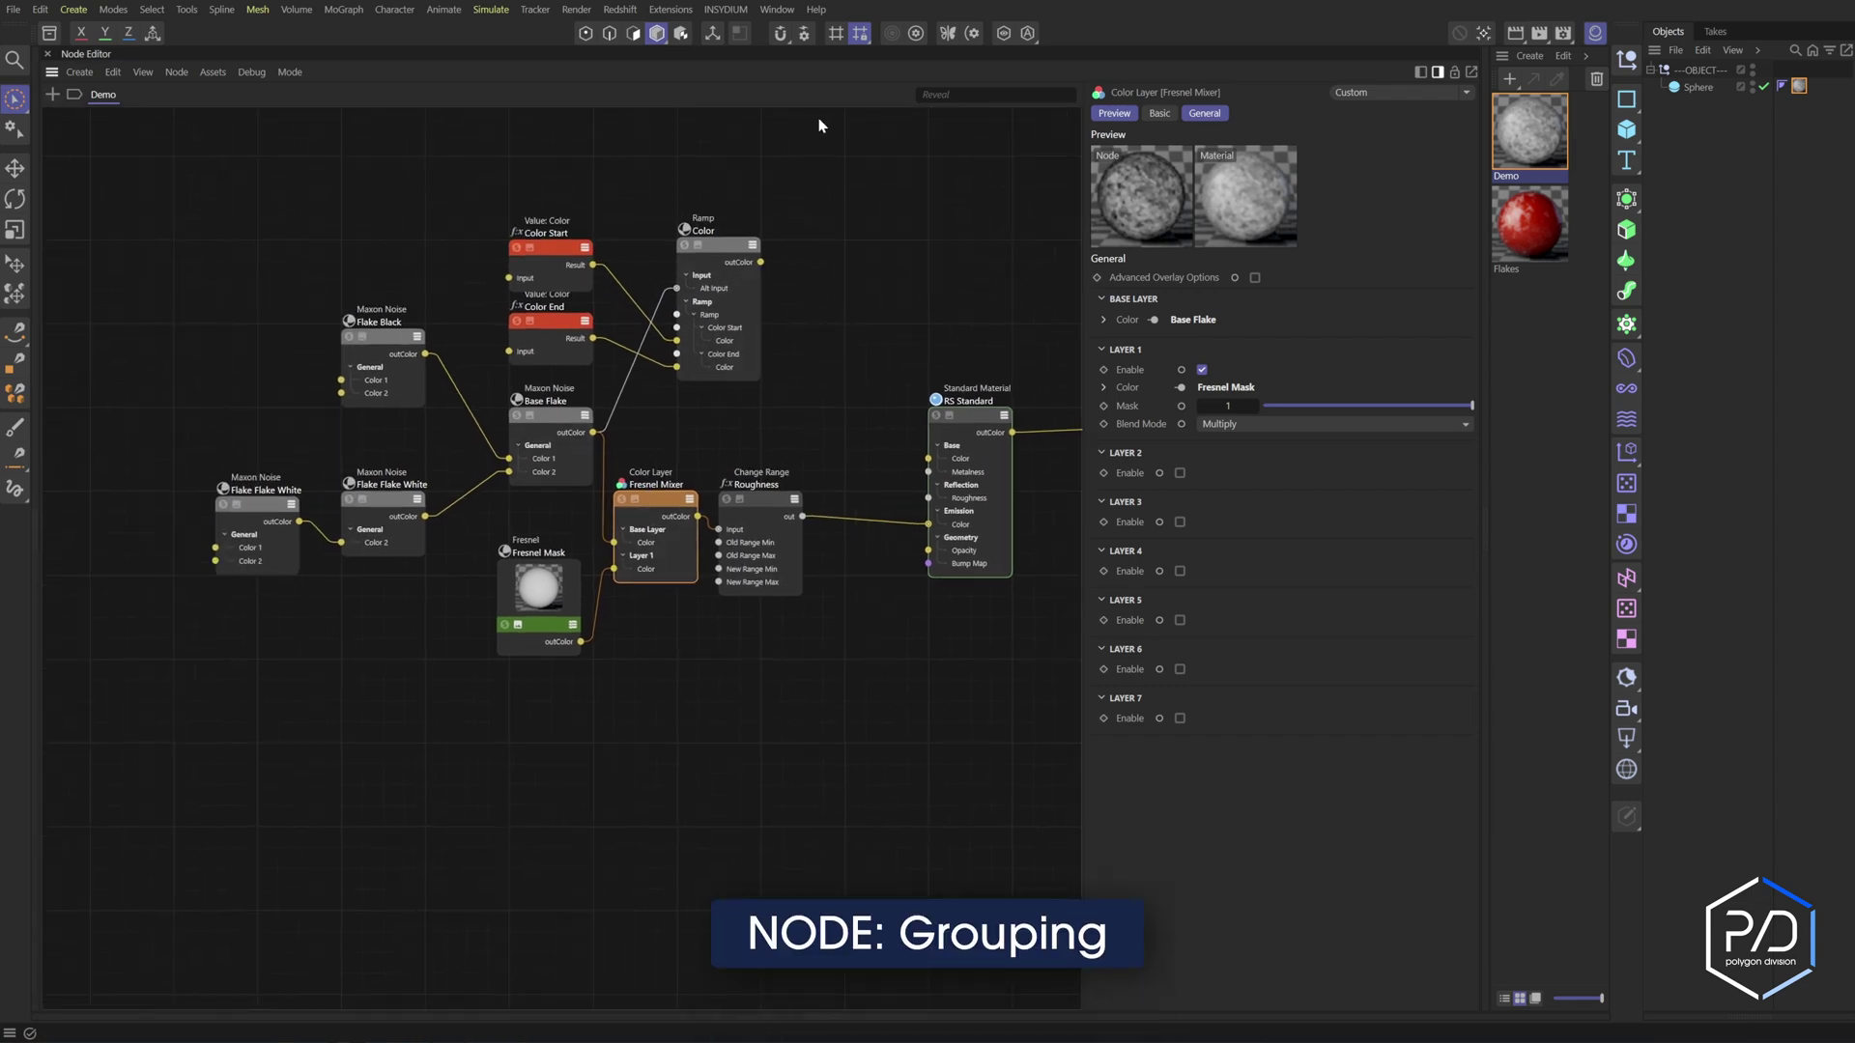
{"action": "left_click_drag", "start_coordinate": [823, 130], "coordinate": [186, 758]}
{"action": "right_click", "coordinate": [756, 520]}
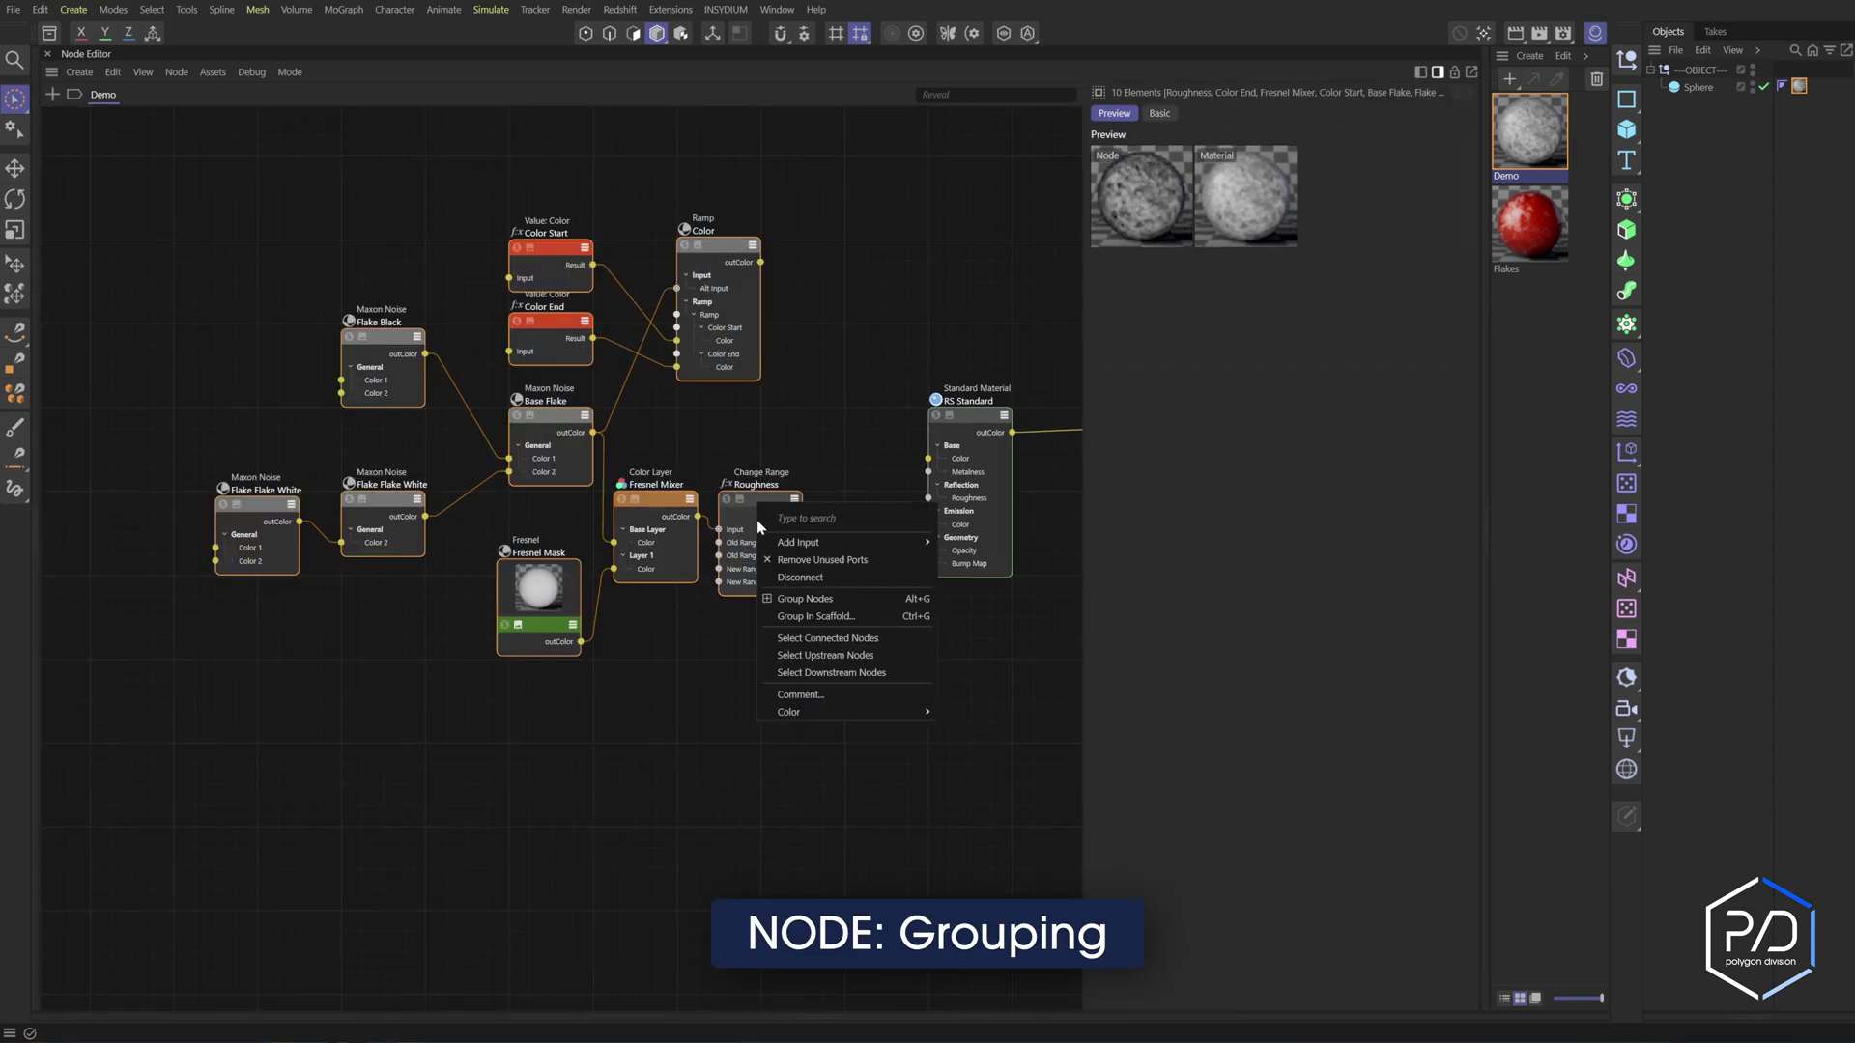
{"action": "left_click", "coordinate": [798, 599]}
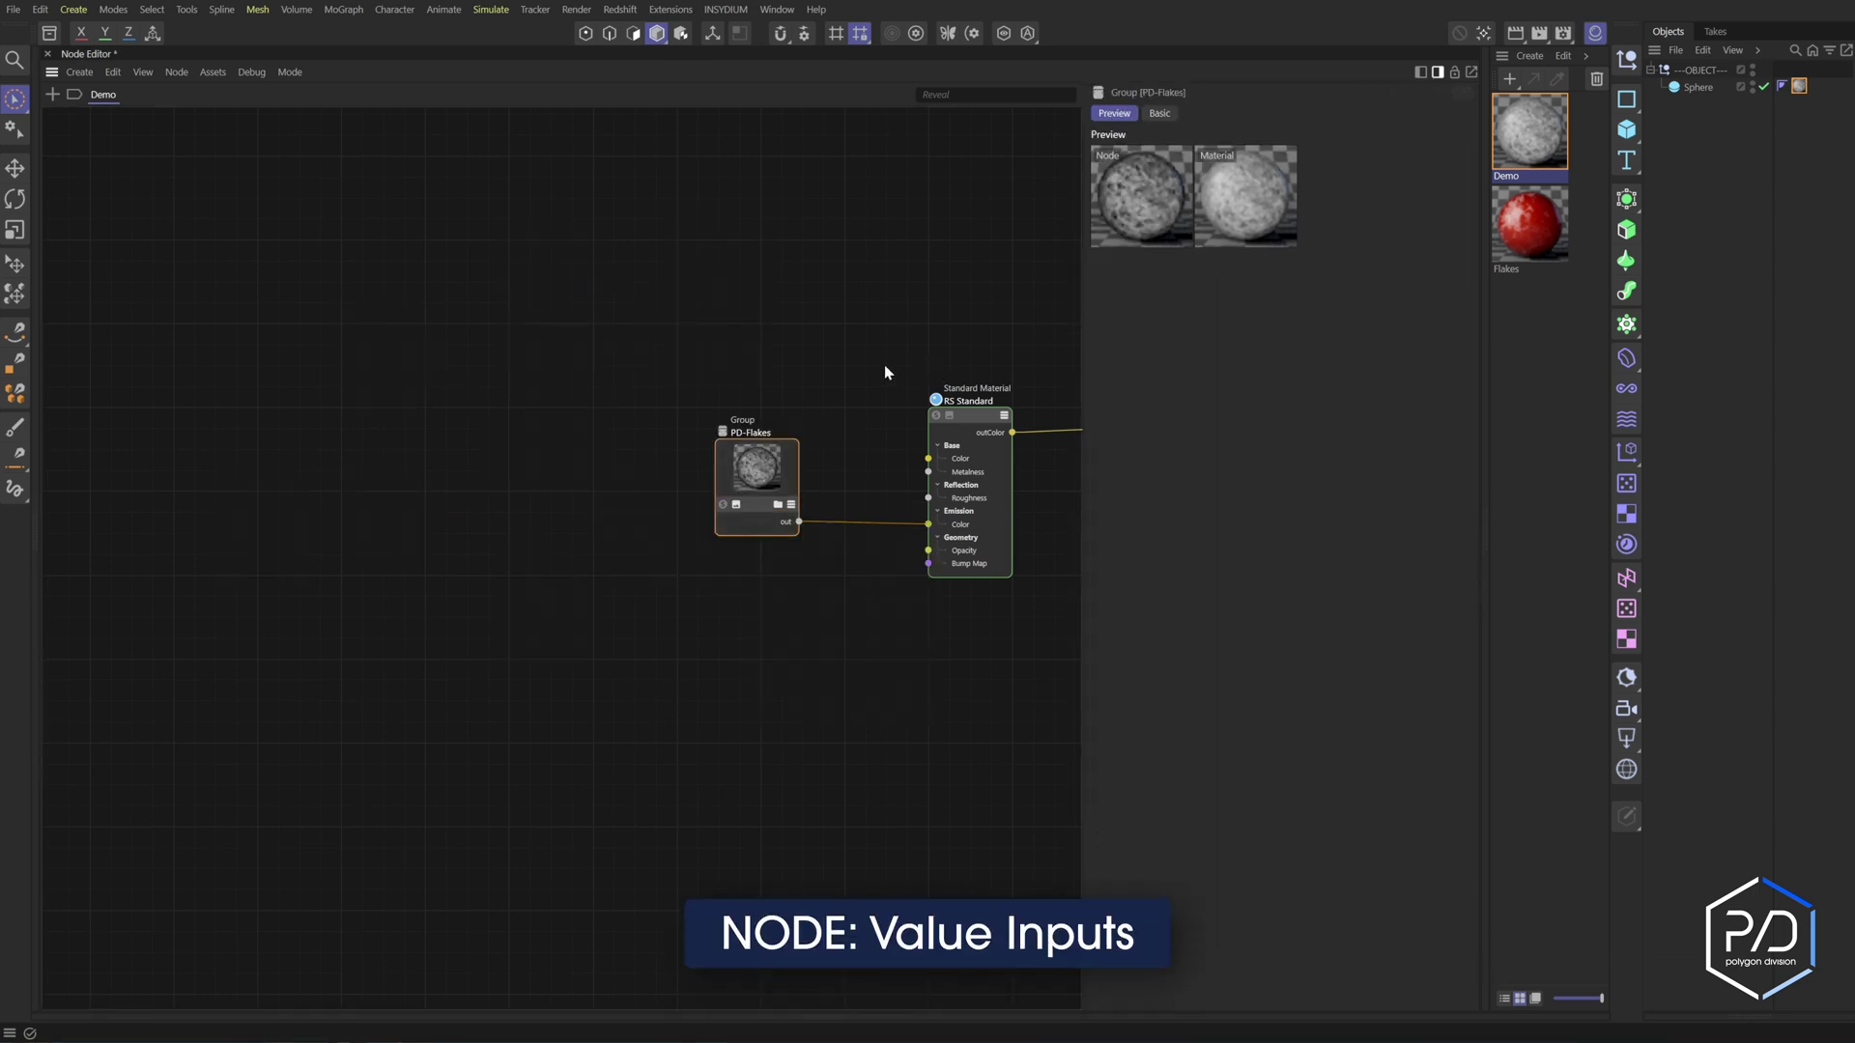
Open the PD-Flakes group and duplicate the Color Start value node as a new node named Flake scale
{"action": "double_click", "coordinate": [759, 500]}
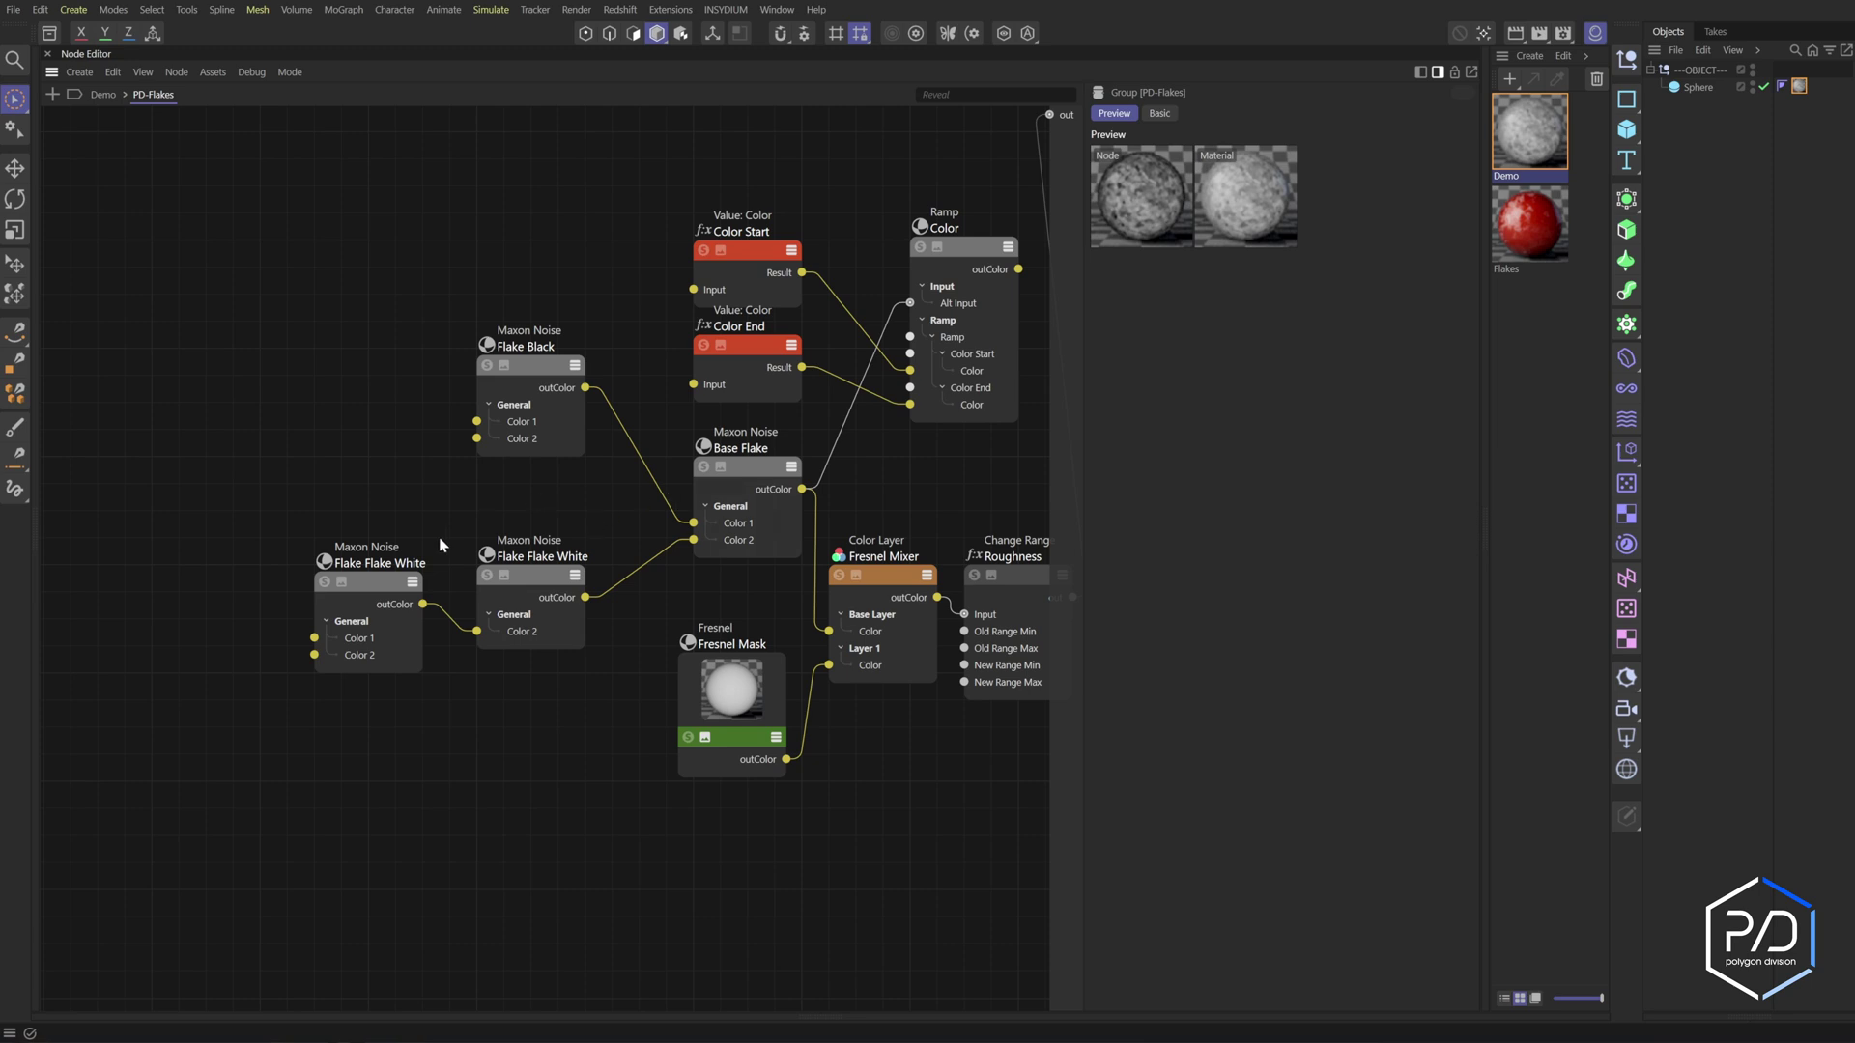
{"action": "left_click", "coordinate": [740, 475]}
{"action": "left_click_drag", "start_coordinate": [578, 281], "coordinate": [317, 713]}
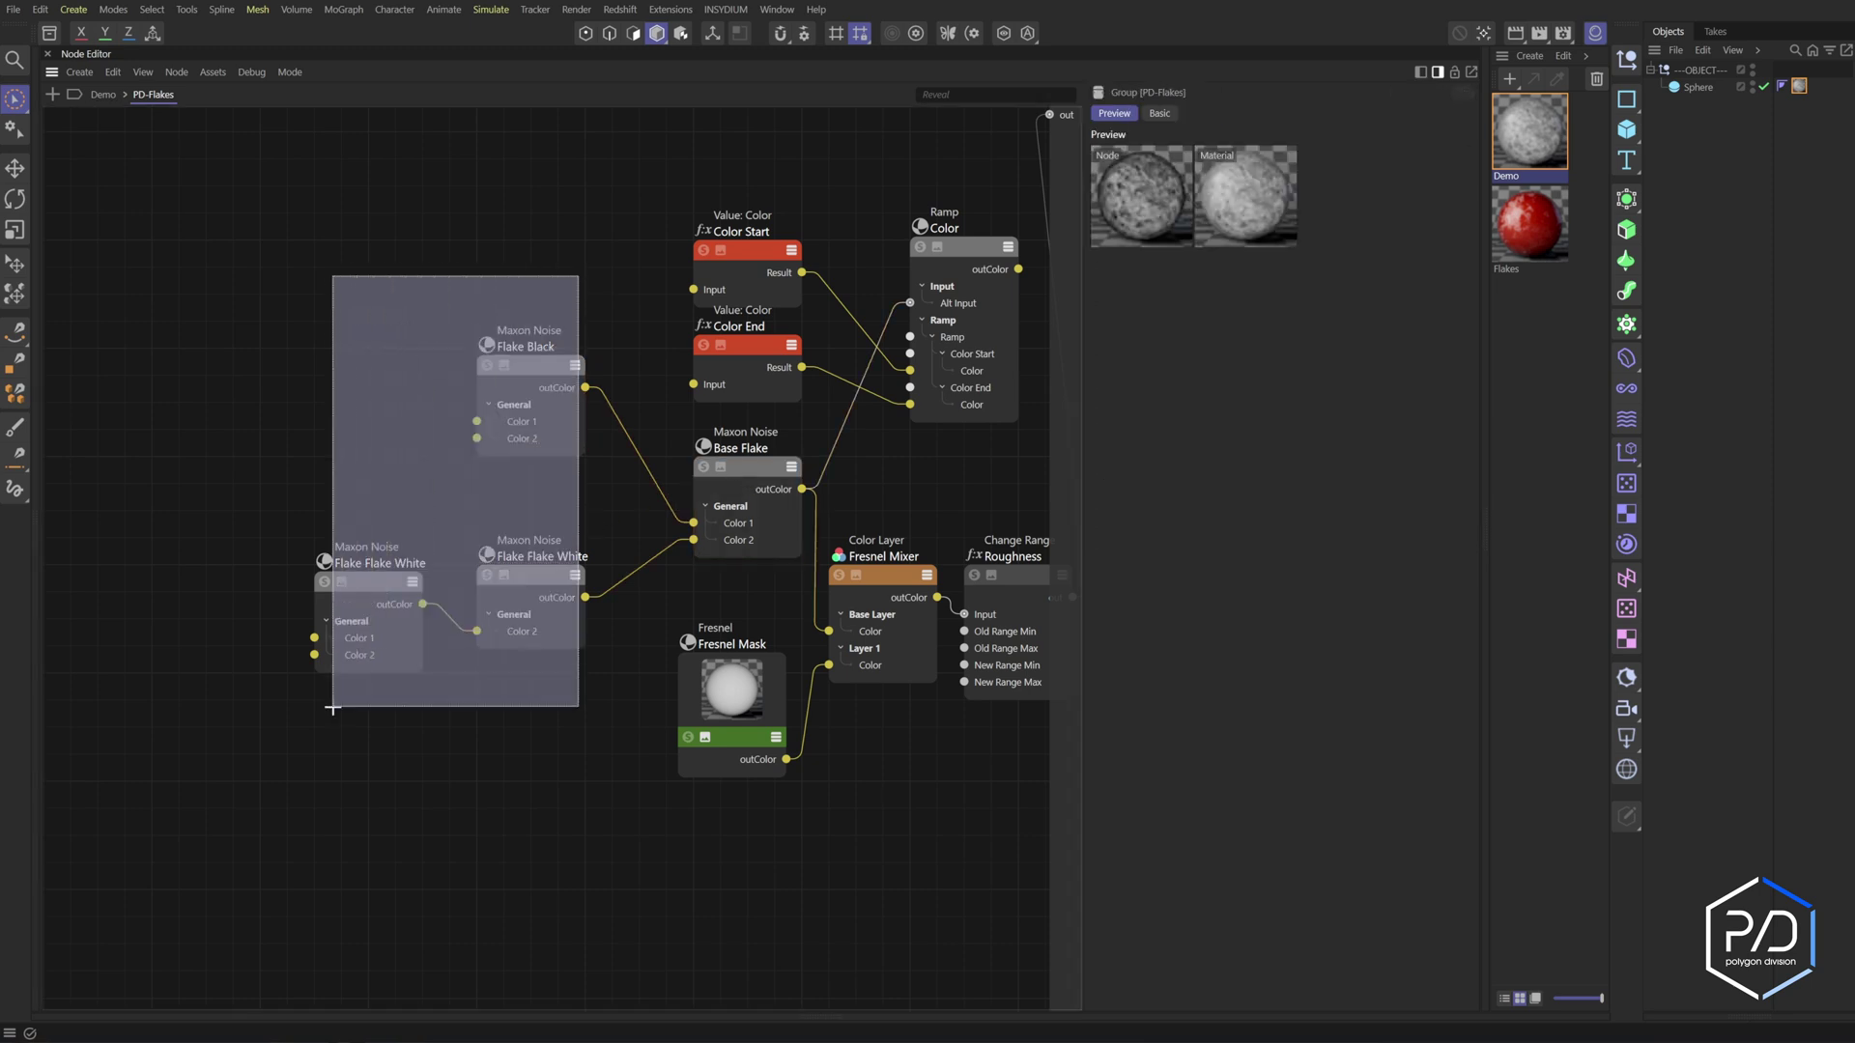
{"action": "left_click", "coordinate": [347, 422]}
{"action": "double_click", "coordinate": [336, 403]}
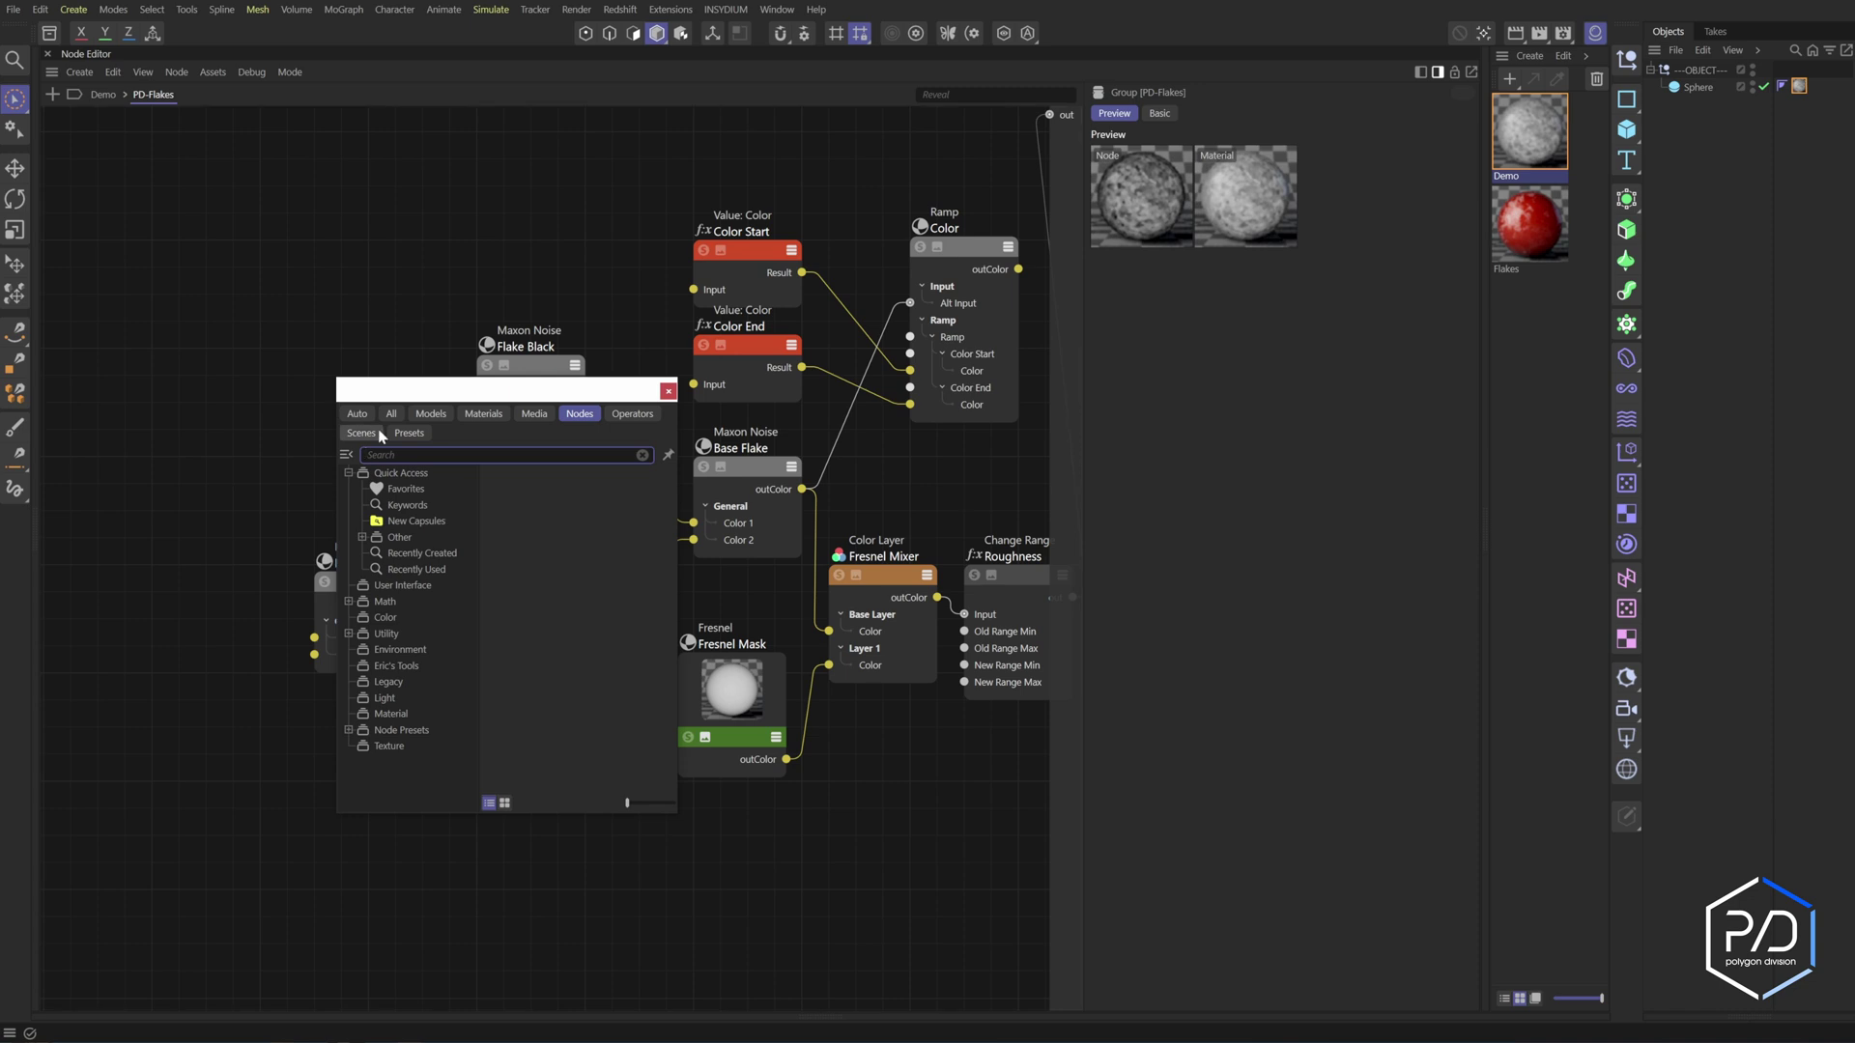
{"action": "key", "text": "Escape"}
{"action": "left_click", "coordinate": [762, 249]}
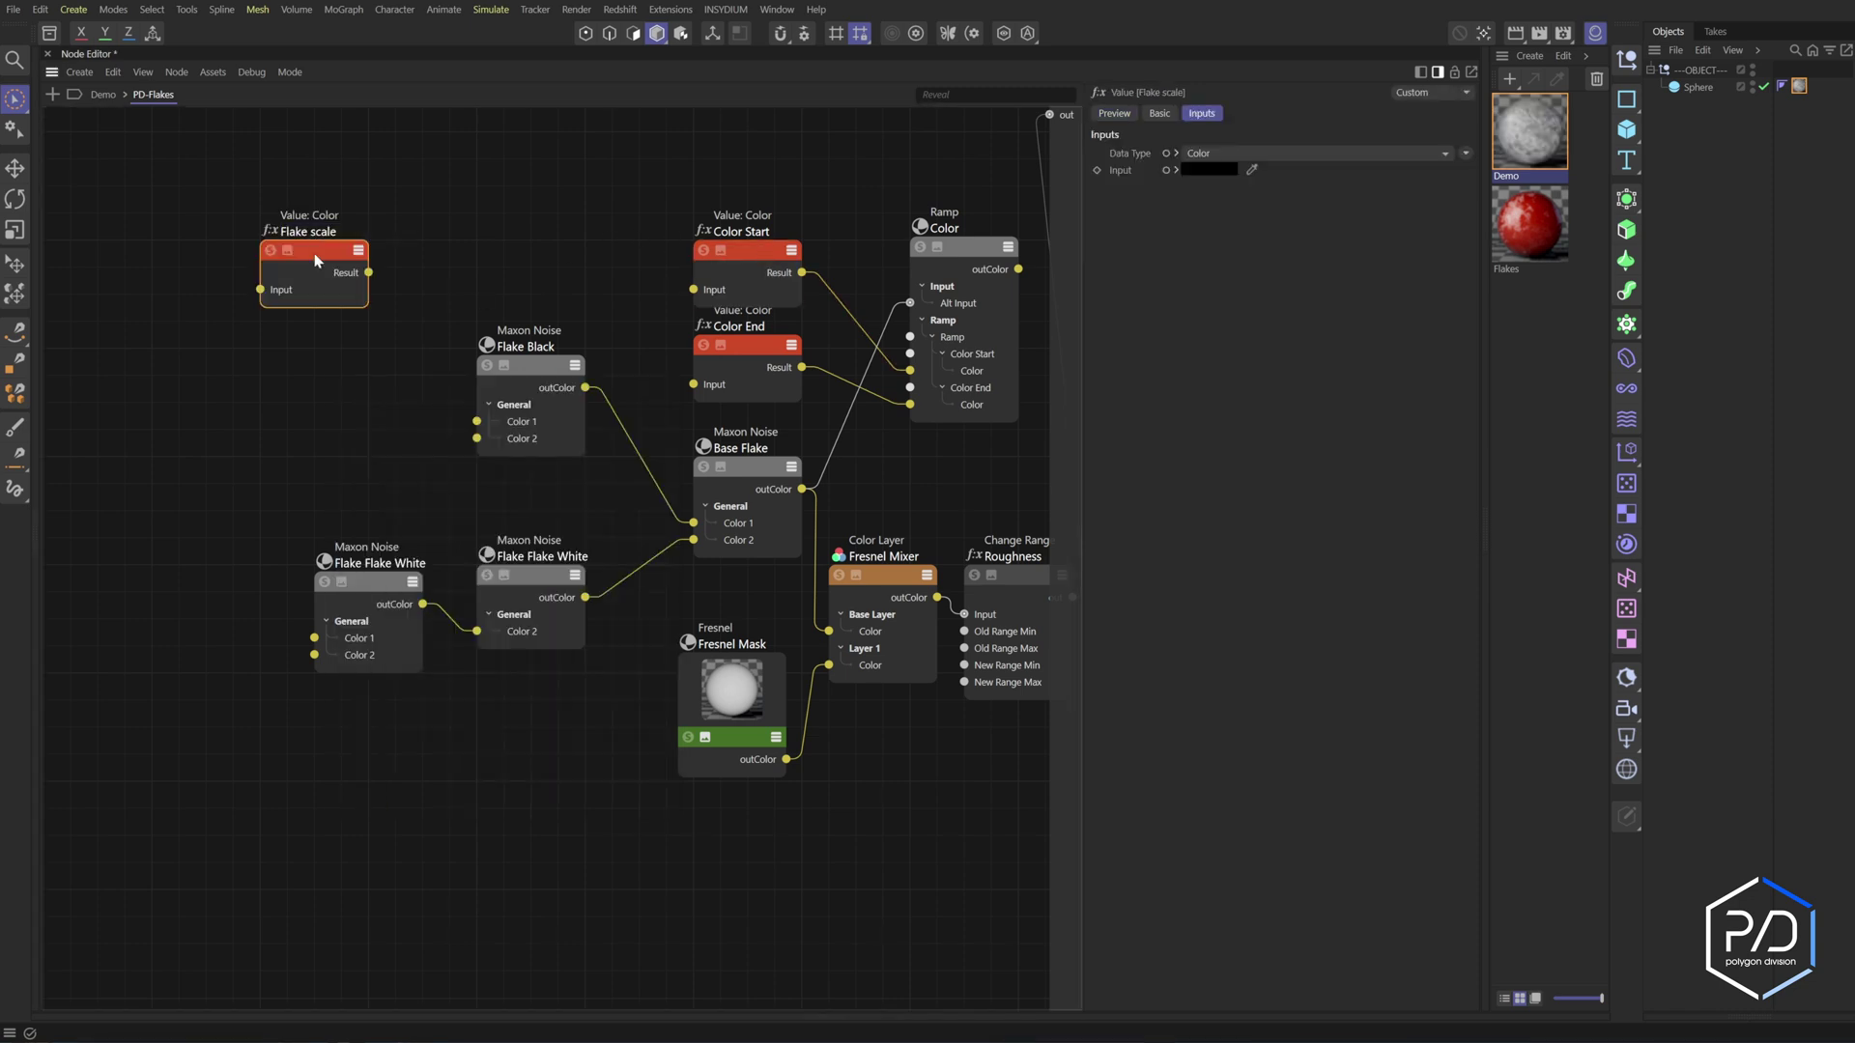
Set the Flake scale node's data type to Int and its input value to 50
{"action": "left_click", "coordinate": [1210, 152]}
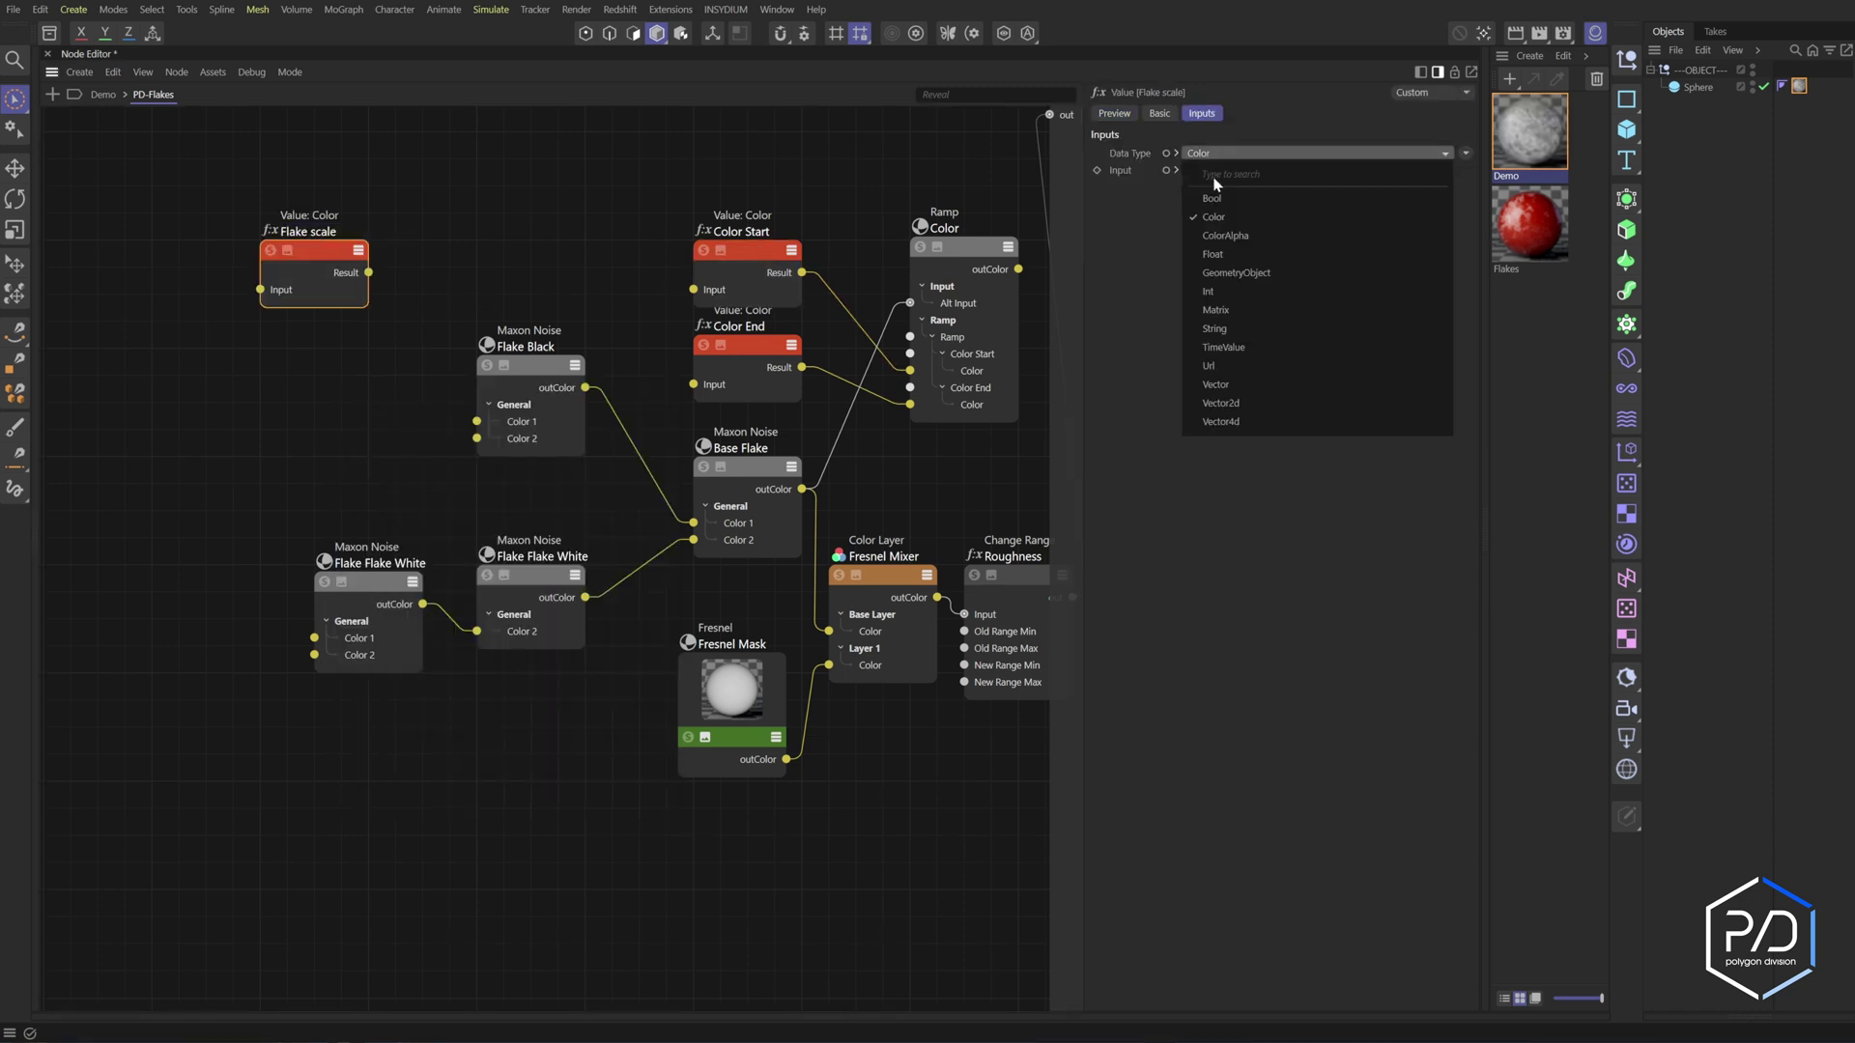
{"action": "left_click", "coordinate": [1209, 290]}
{"action": "left_click", "coordinate": [1210, 154]}
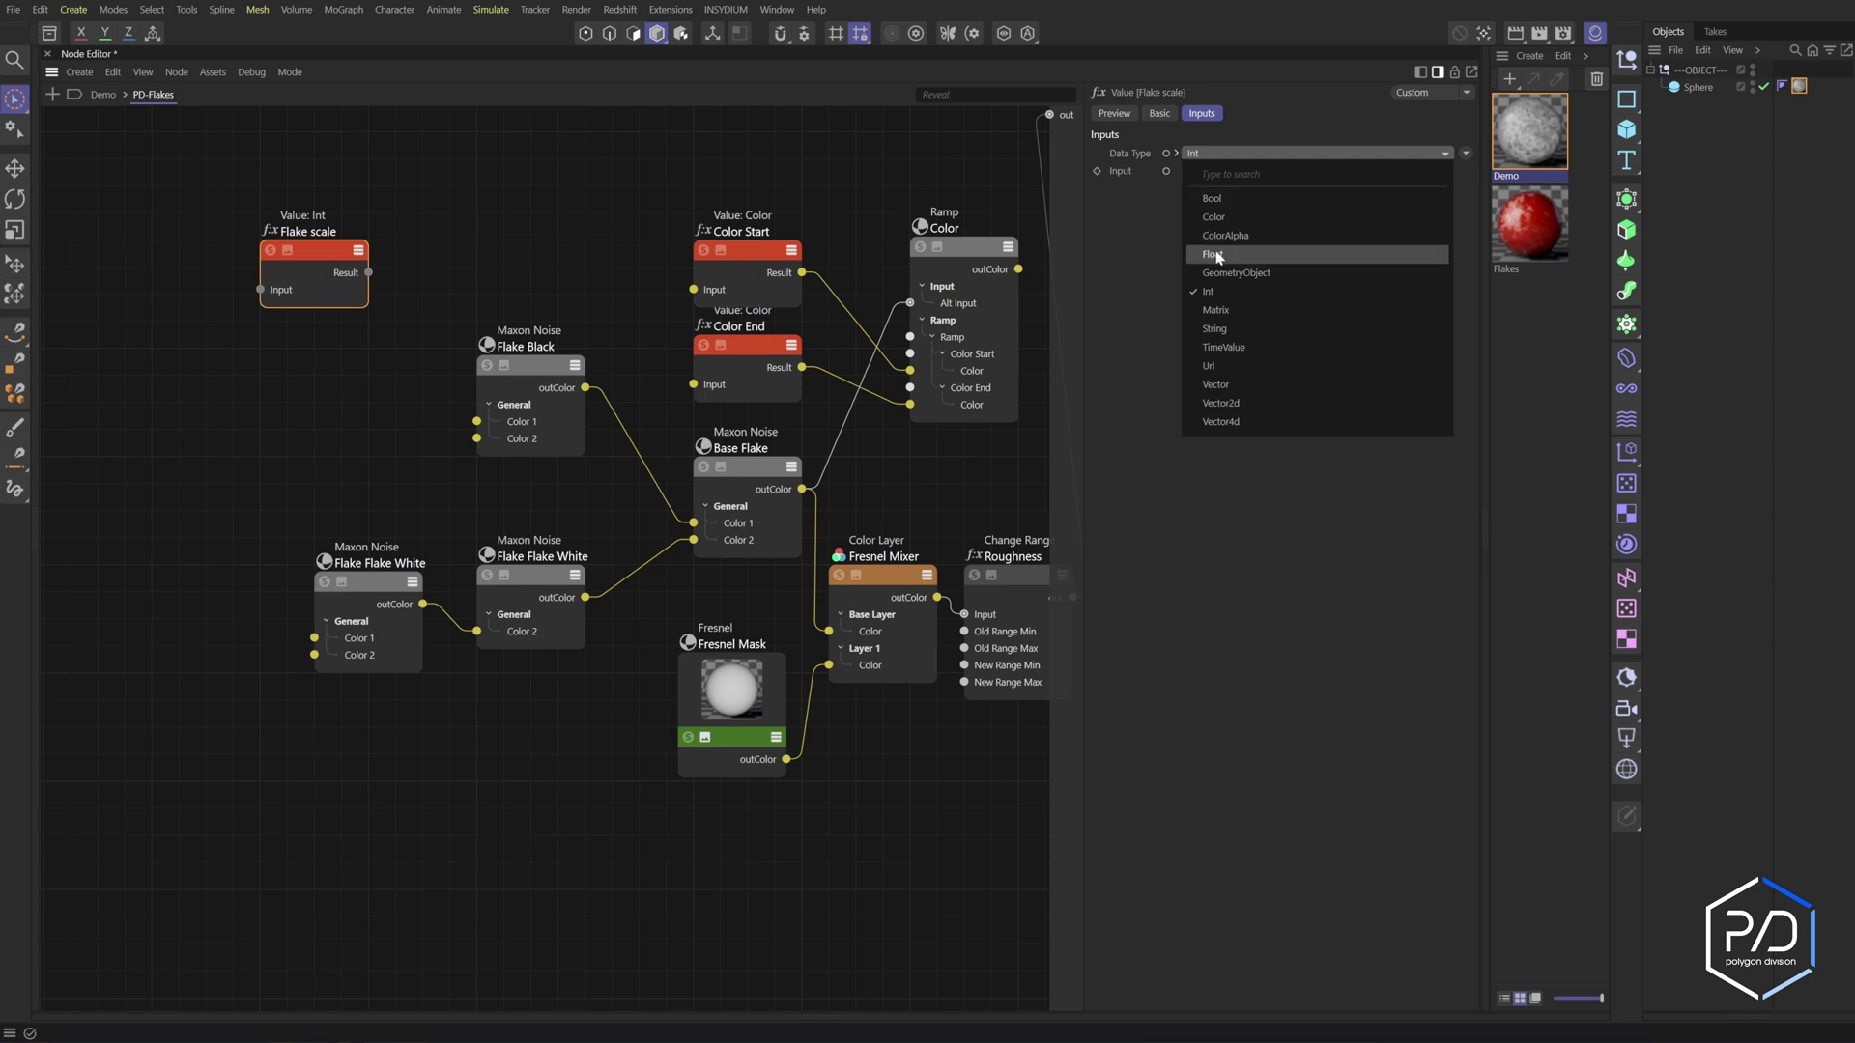
{"action": "left_click", "coordinate": [1132, 275]}
{"action": "left_click", "coordinate": [1235, 173]}
{"action": "type", "text": "5"}
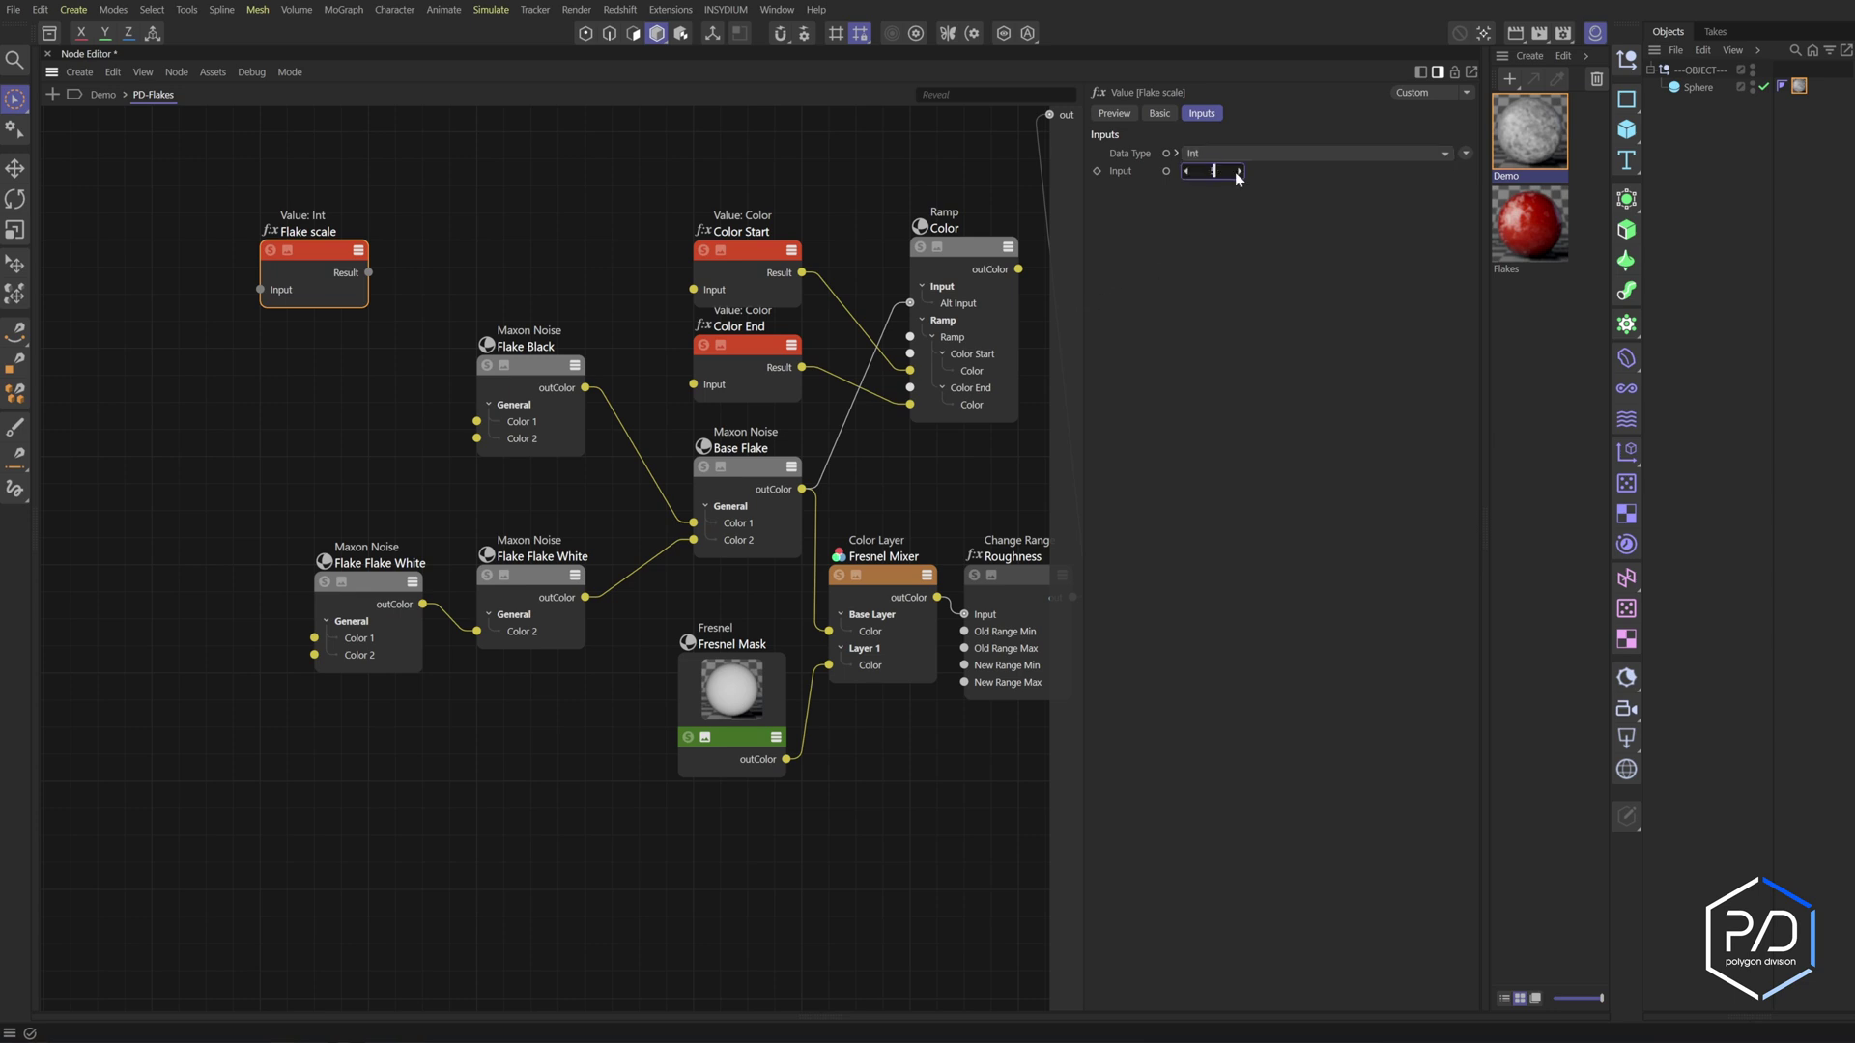
{"action": "type", "text": "0"}
{"action": "key", "text": "Return"}
Drive Base Flake's Overall Scale with the Flake scale node and route the wire above Flake Black through a wire rerouter
{"action": "left_click", "coordinate": [771, 471]}
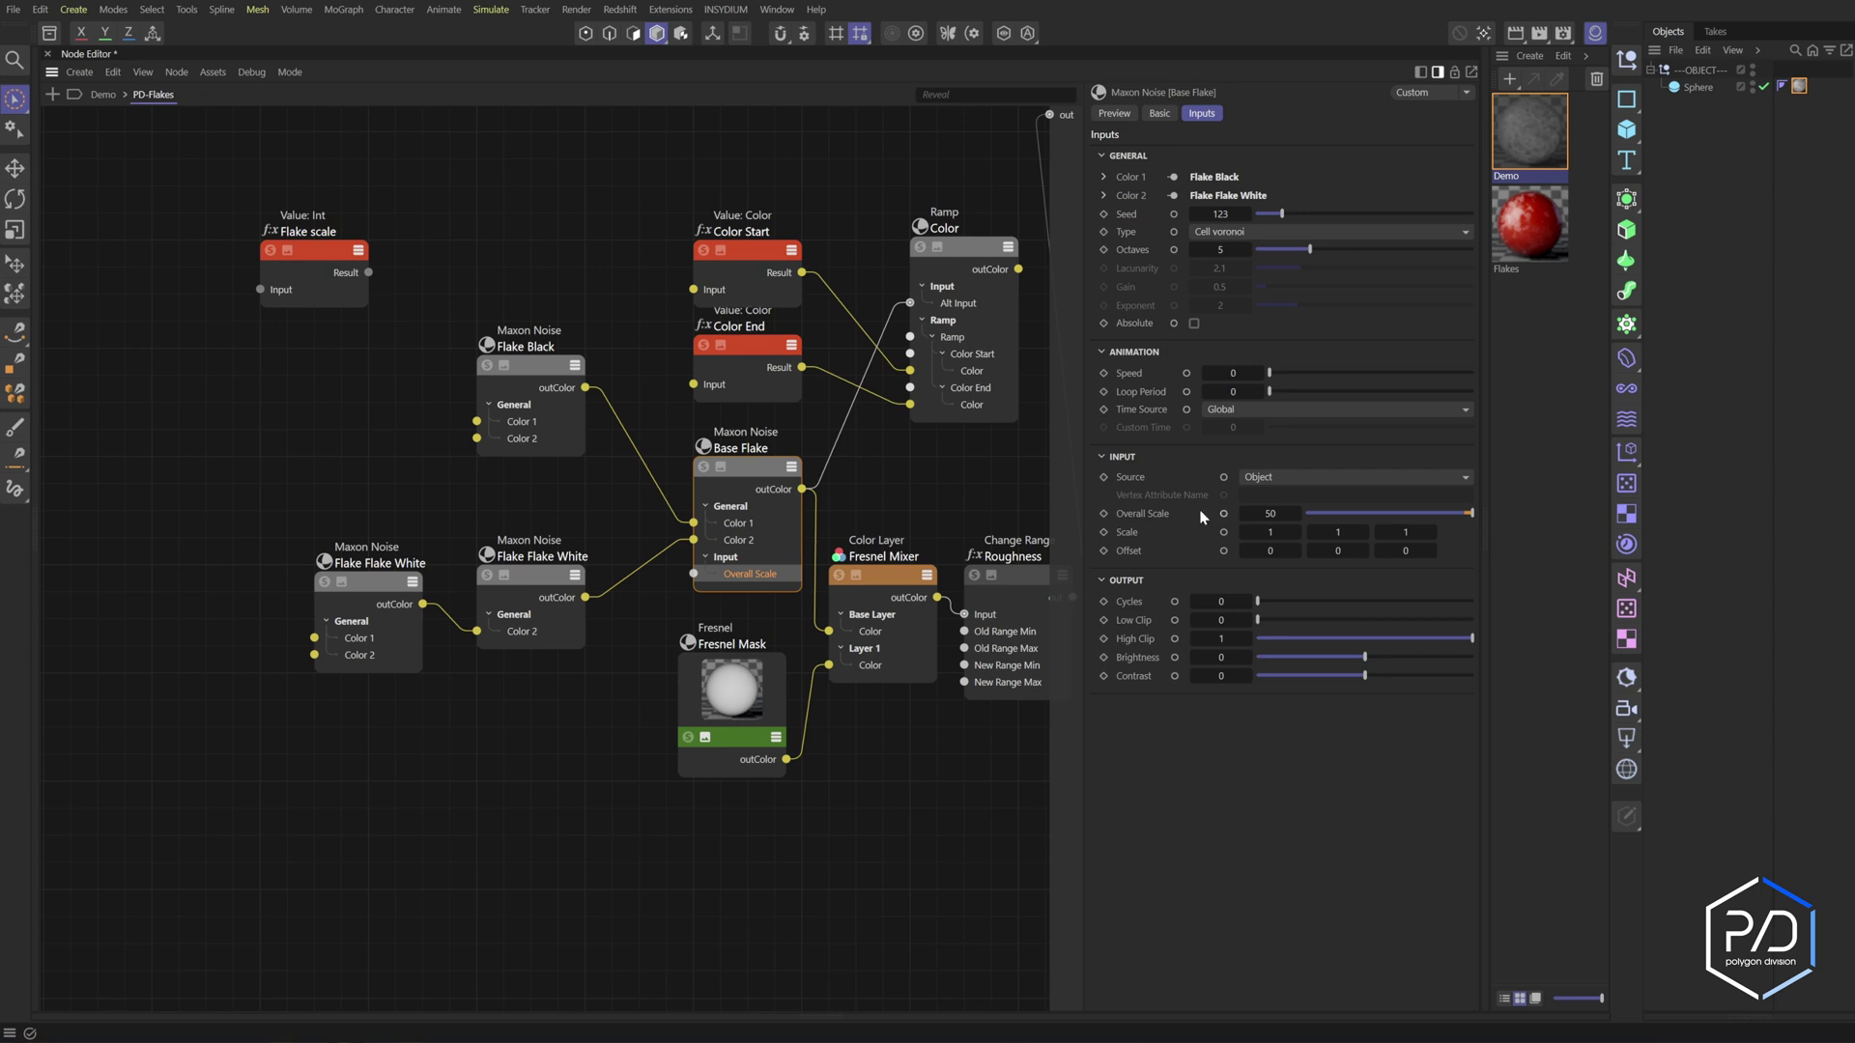
{"action": "left_click_drag", "start_coordinate": [368, 273], "coordinate": [707, 579]}
{"action": "double_click", "coordinate": [452, 340]}
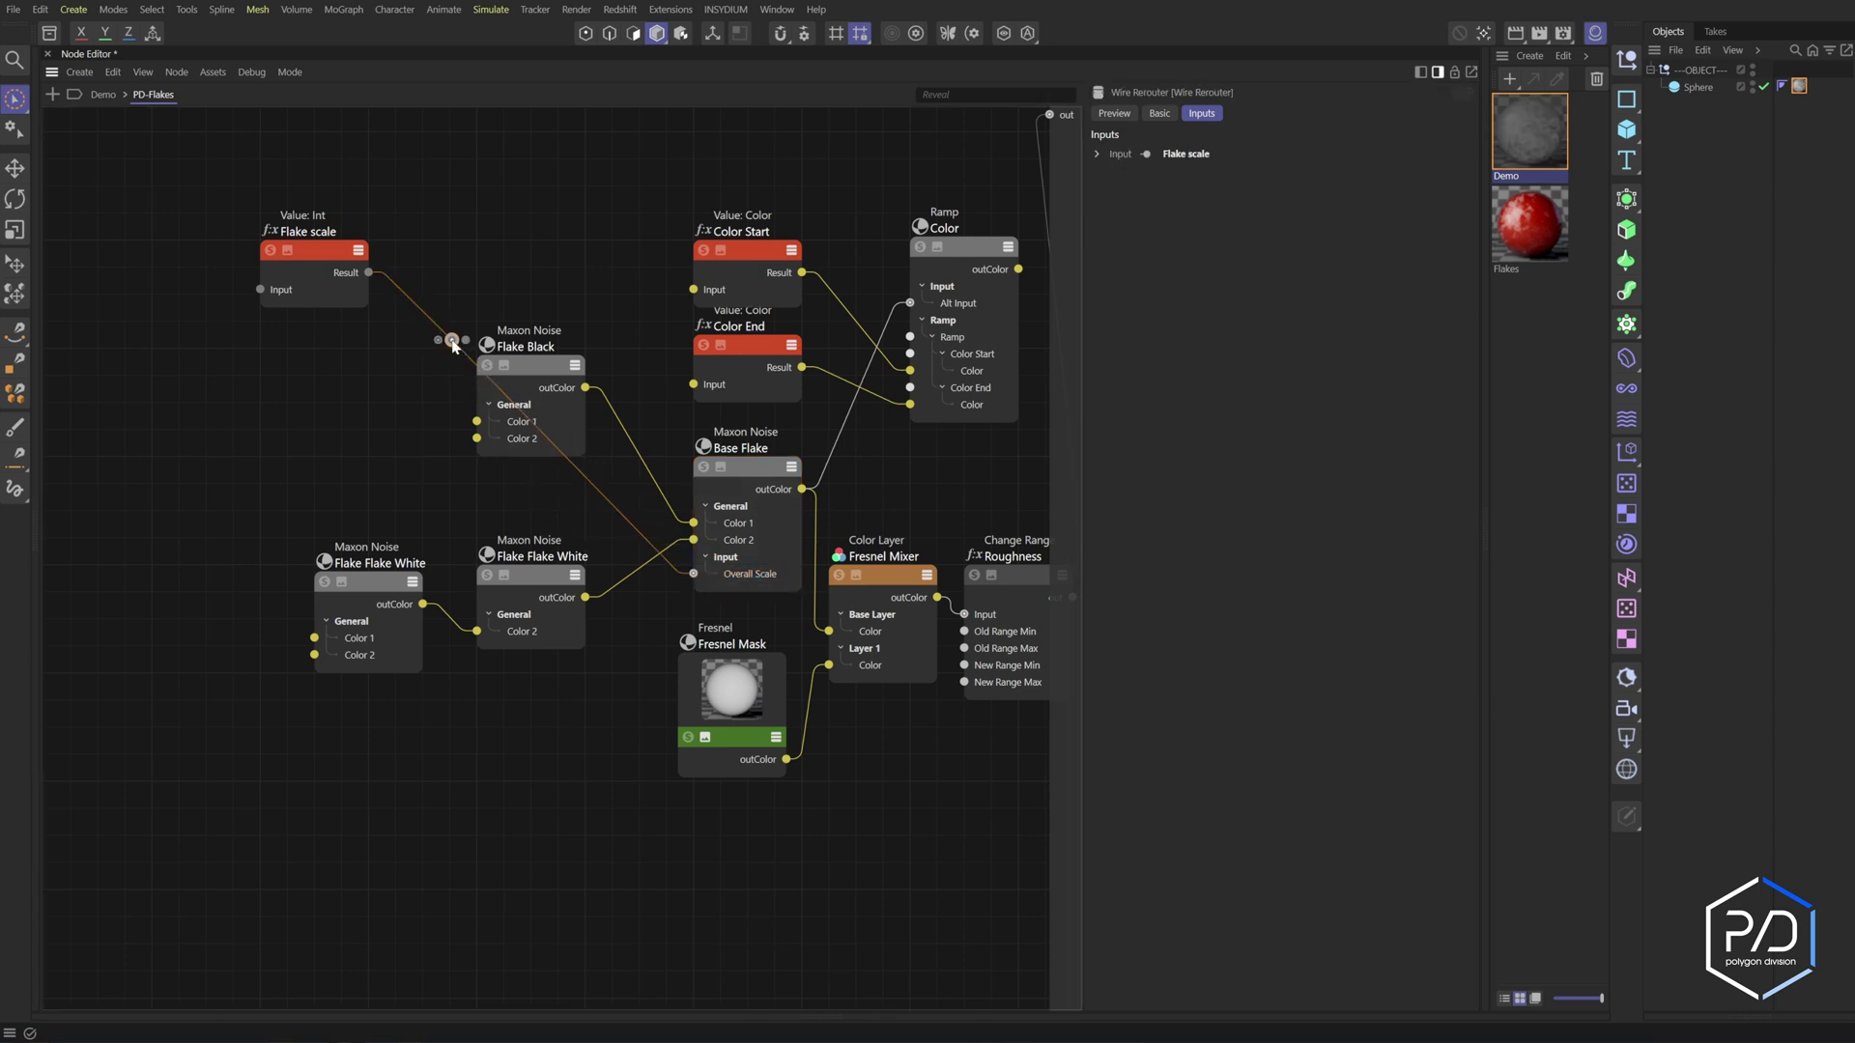
{"action": "left_click_drag", "start_coordinate": [451, 340], "coordinate": [638, 267]}
Expose Flake Black's Overall Scale as an input port and move the Flake scale node away from the noises to make room
{"action": "middle_click_drag", "start_coordinate": [315, 492], "coordinate": [435, 471]}
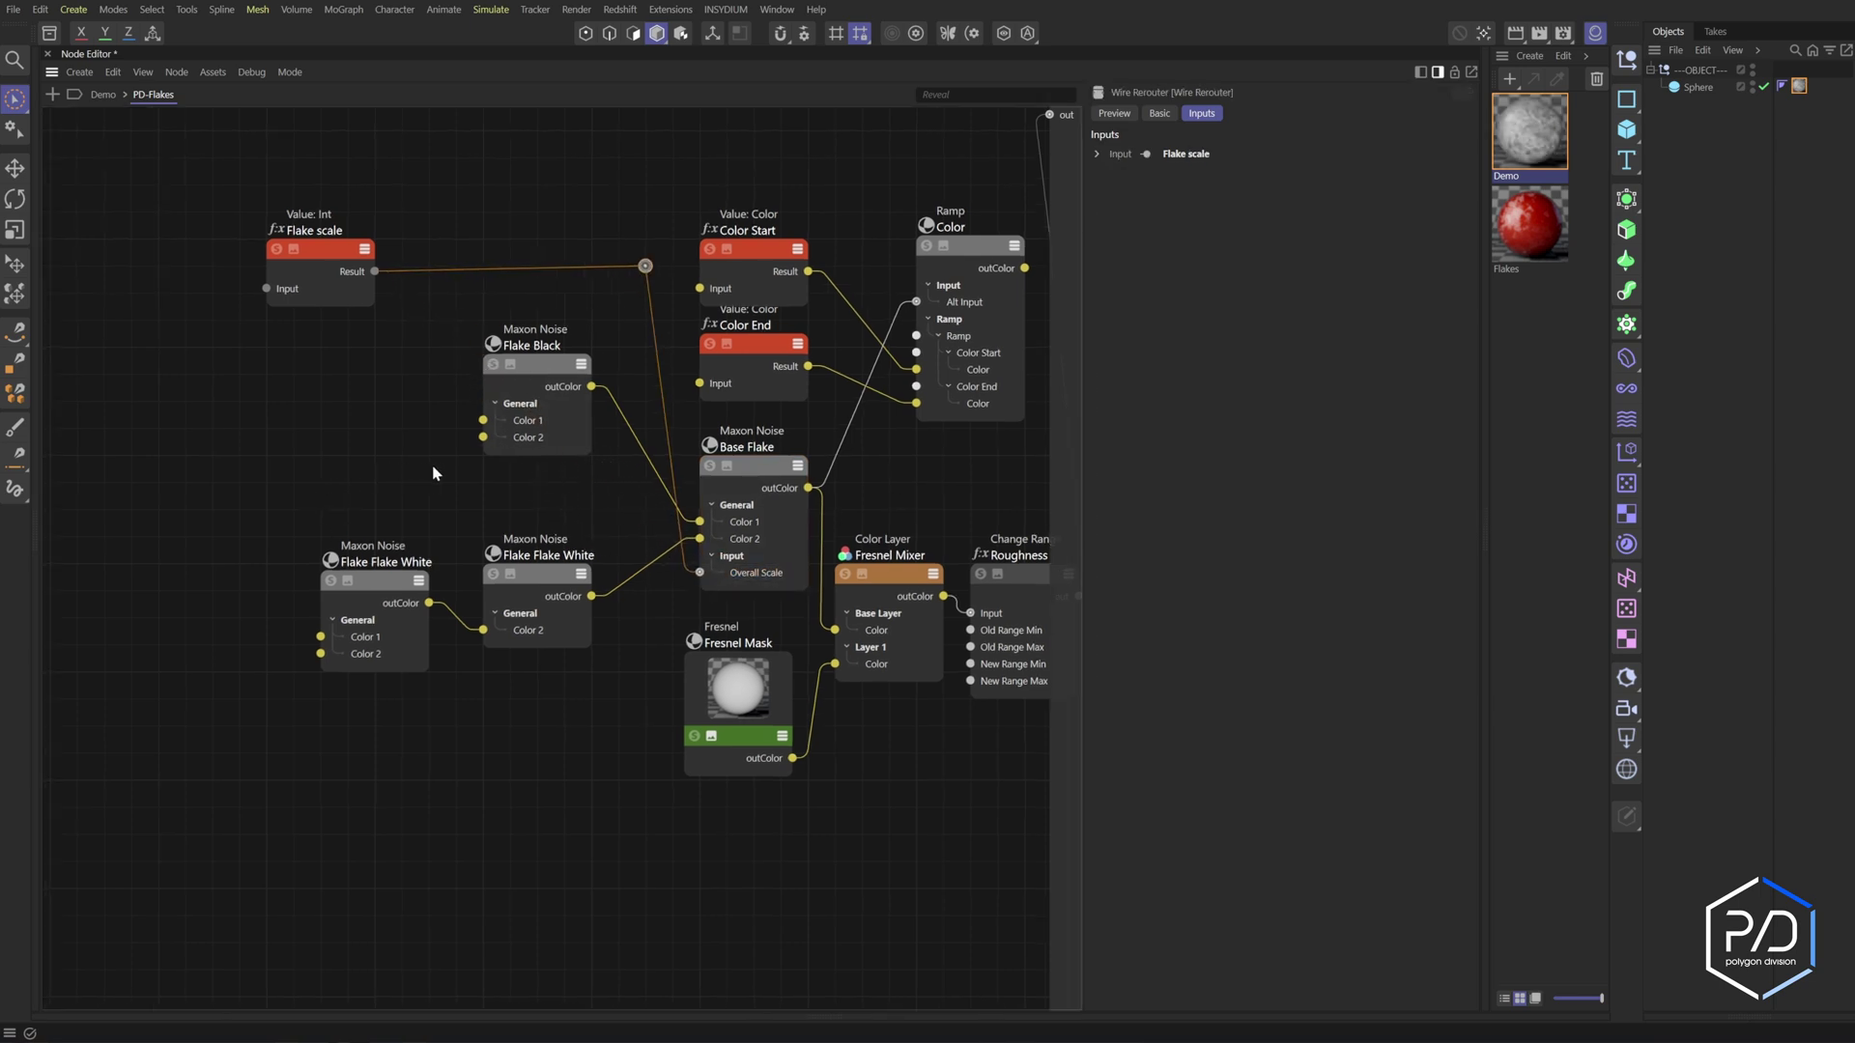
{"action": "left_click", "coordinate": [660, 357]}
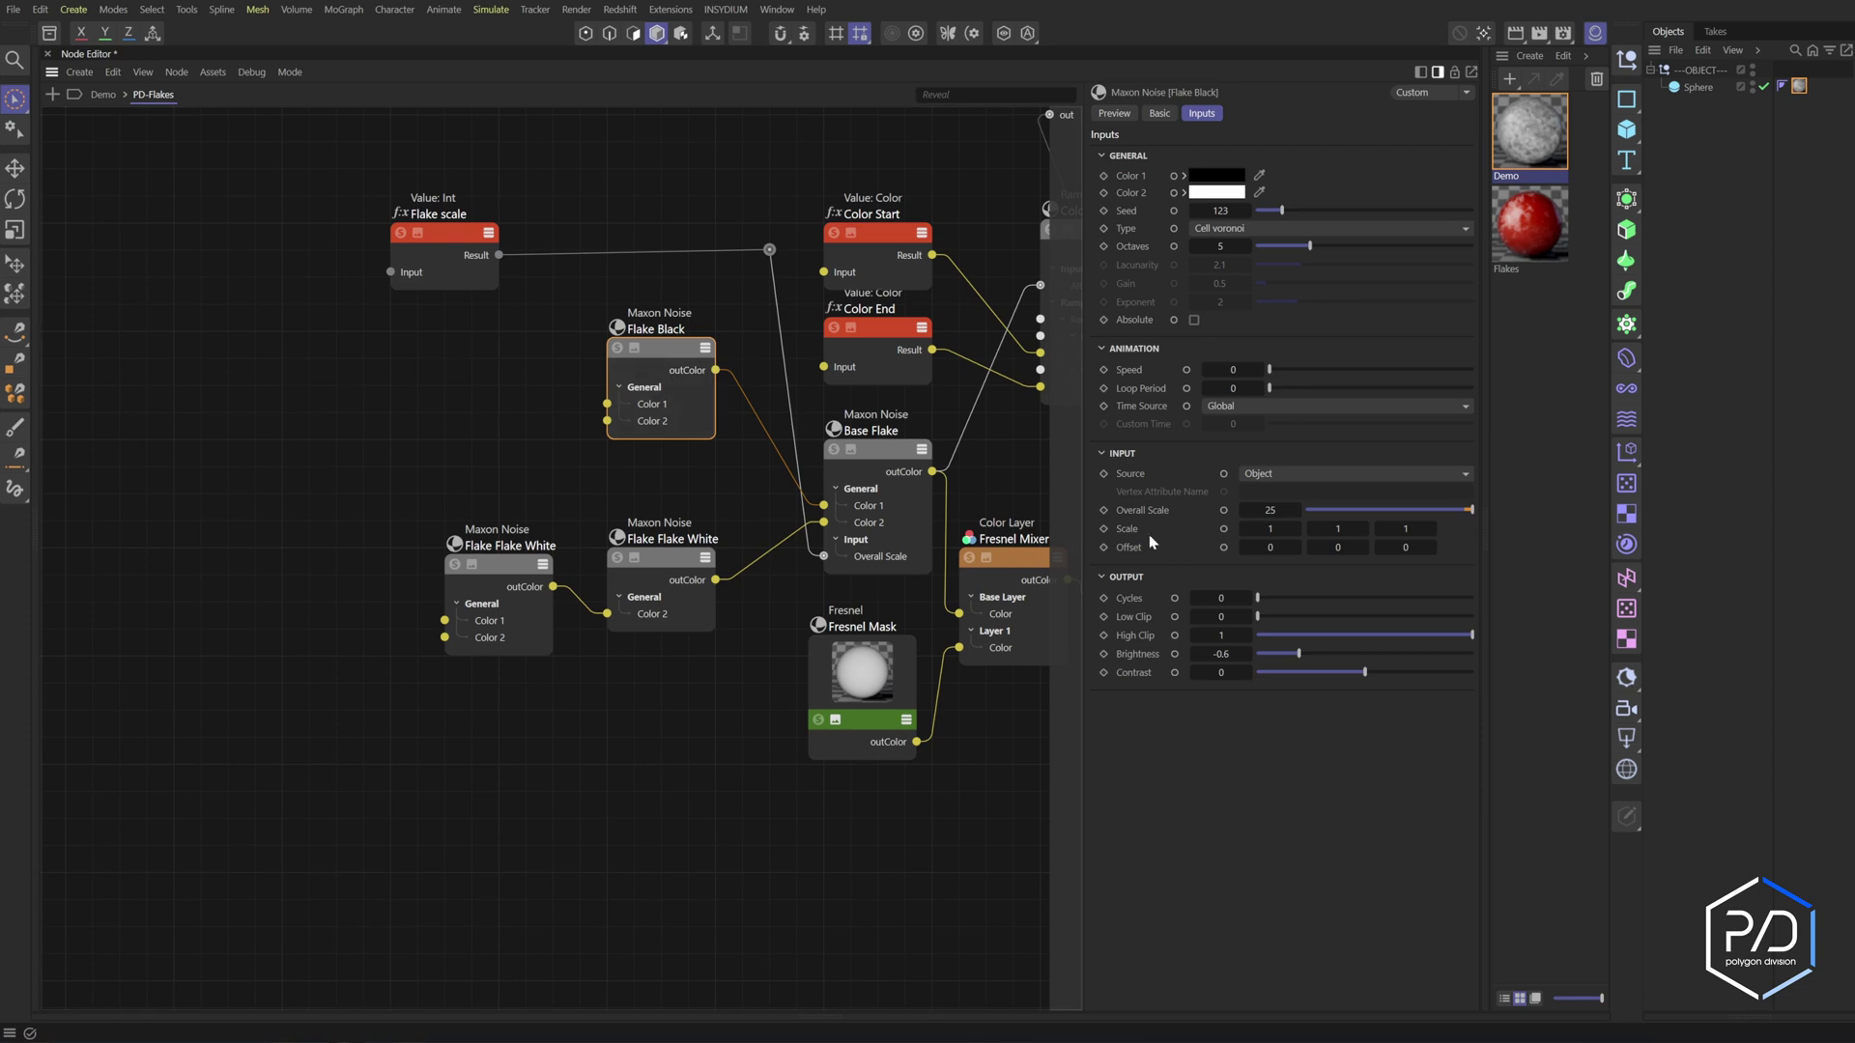
{"action": "left_click", "coordinate": [1221, 512]}
{"action": "left_click", "coordinate": [1223, 510]}
{"action": "left_click", "coordinate": [1224, 511]}
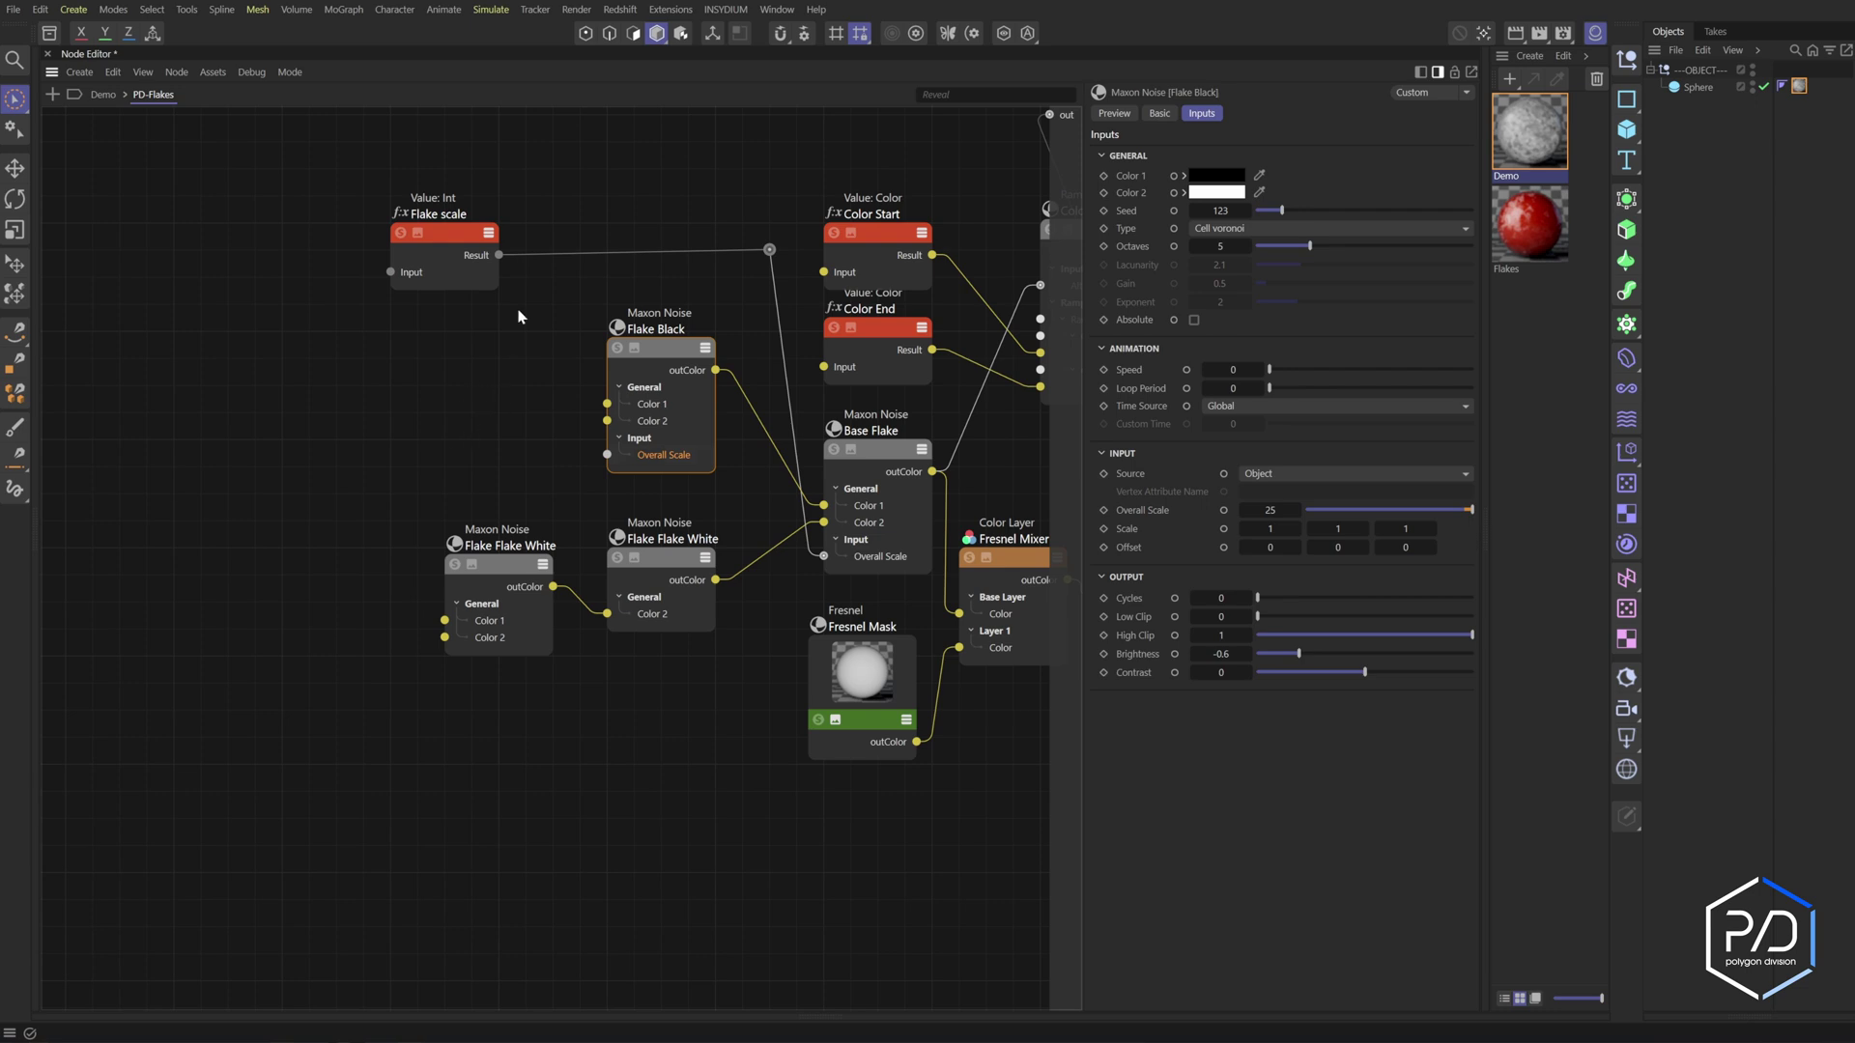
{"action": "left_click_drag", "start_coordinate": [446, 234], "coordinate": [239, 236]}
Add a Mul node with Flake scale connected to Input 1 and set its Input 2 to 0.5
{"action": "left_click", "coordinate": [418, 331]}
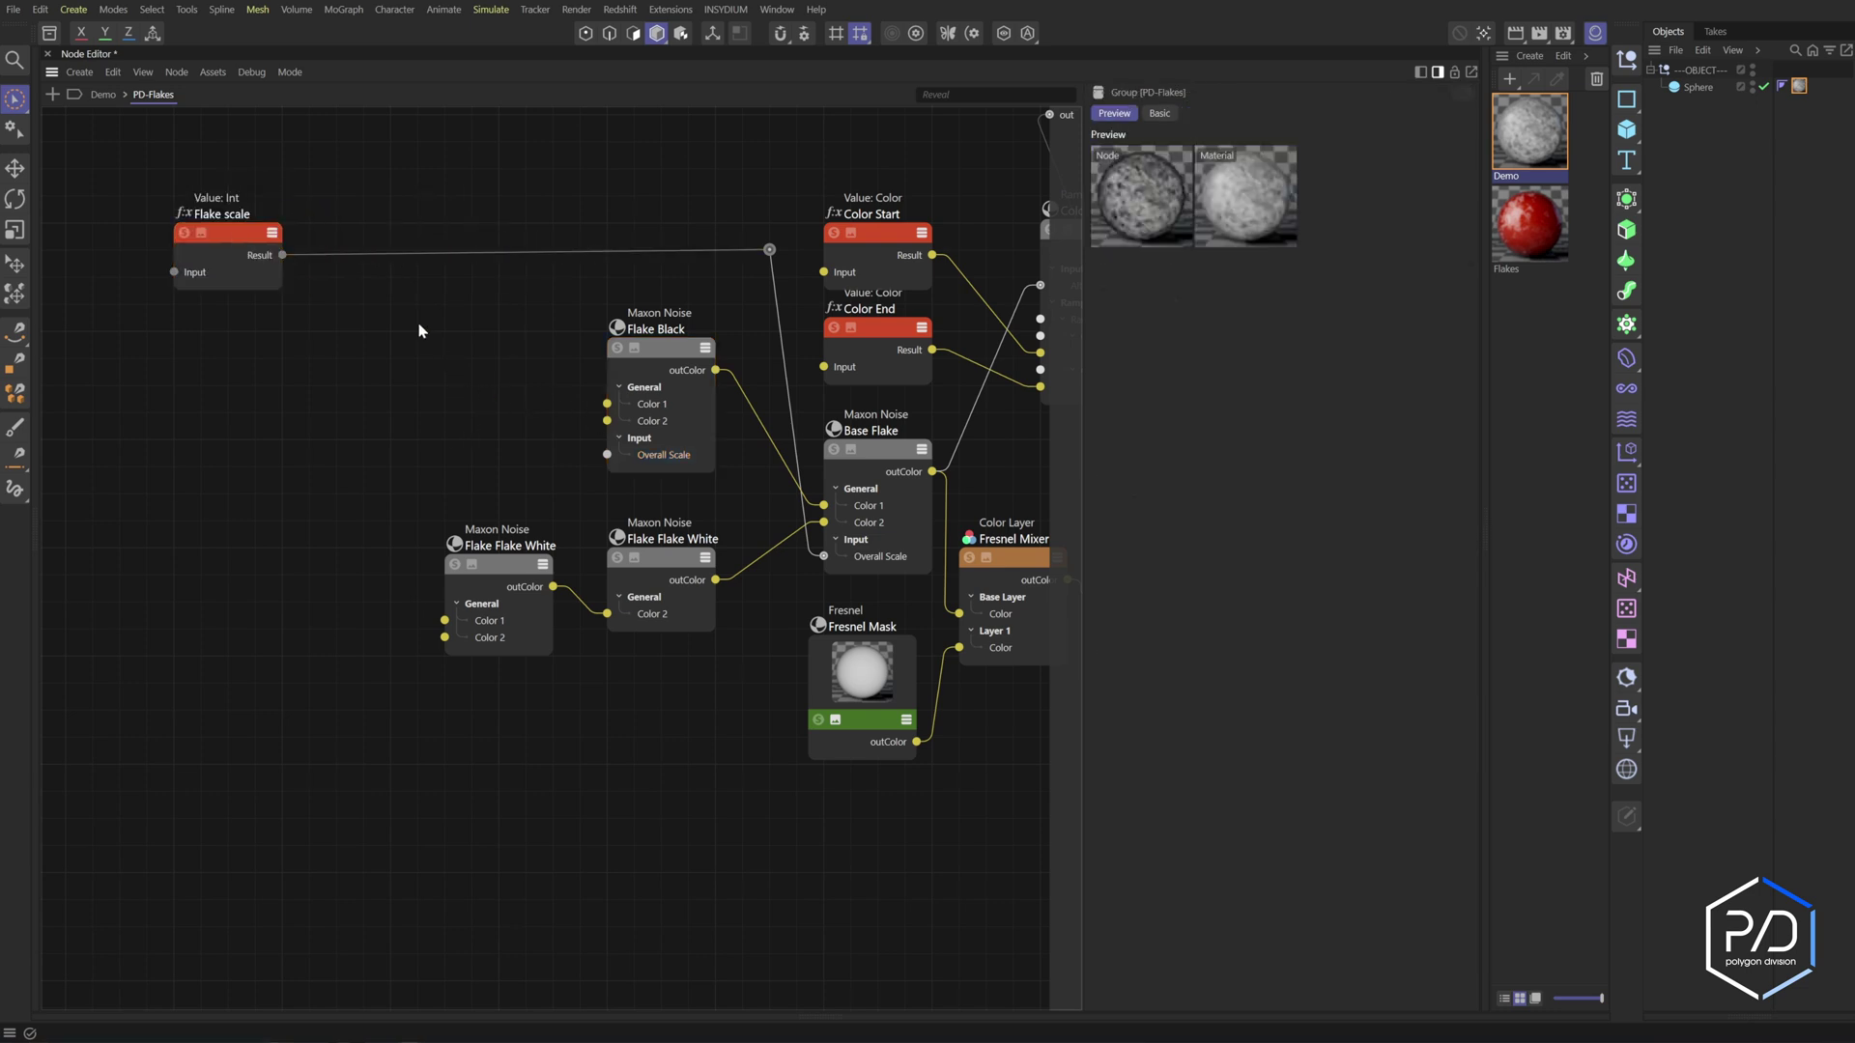
{"action": "double_click", "coordinate": [419, 330]}
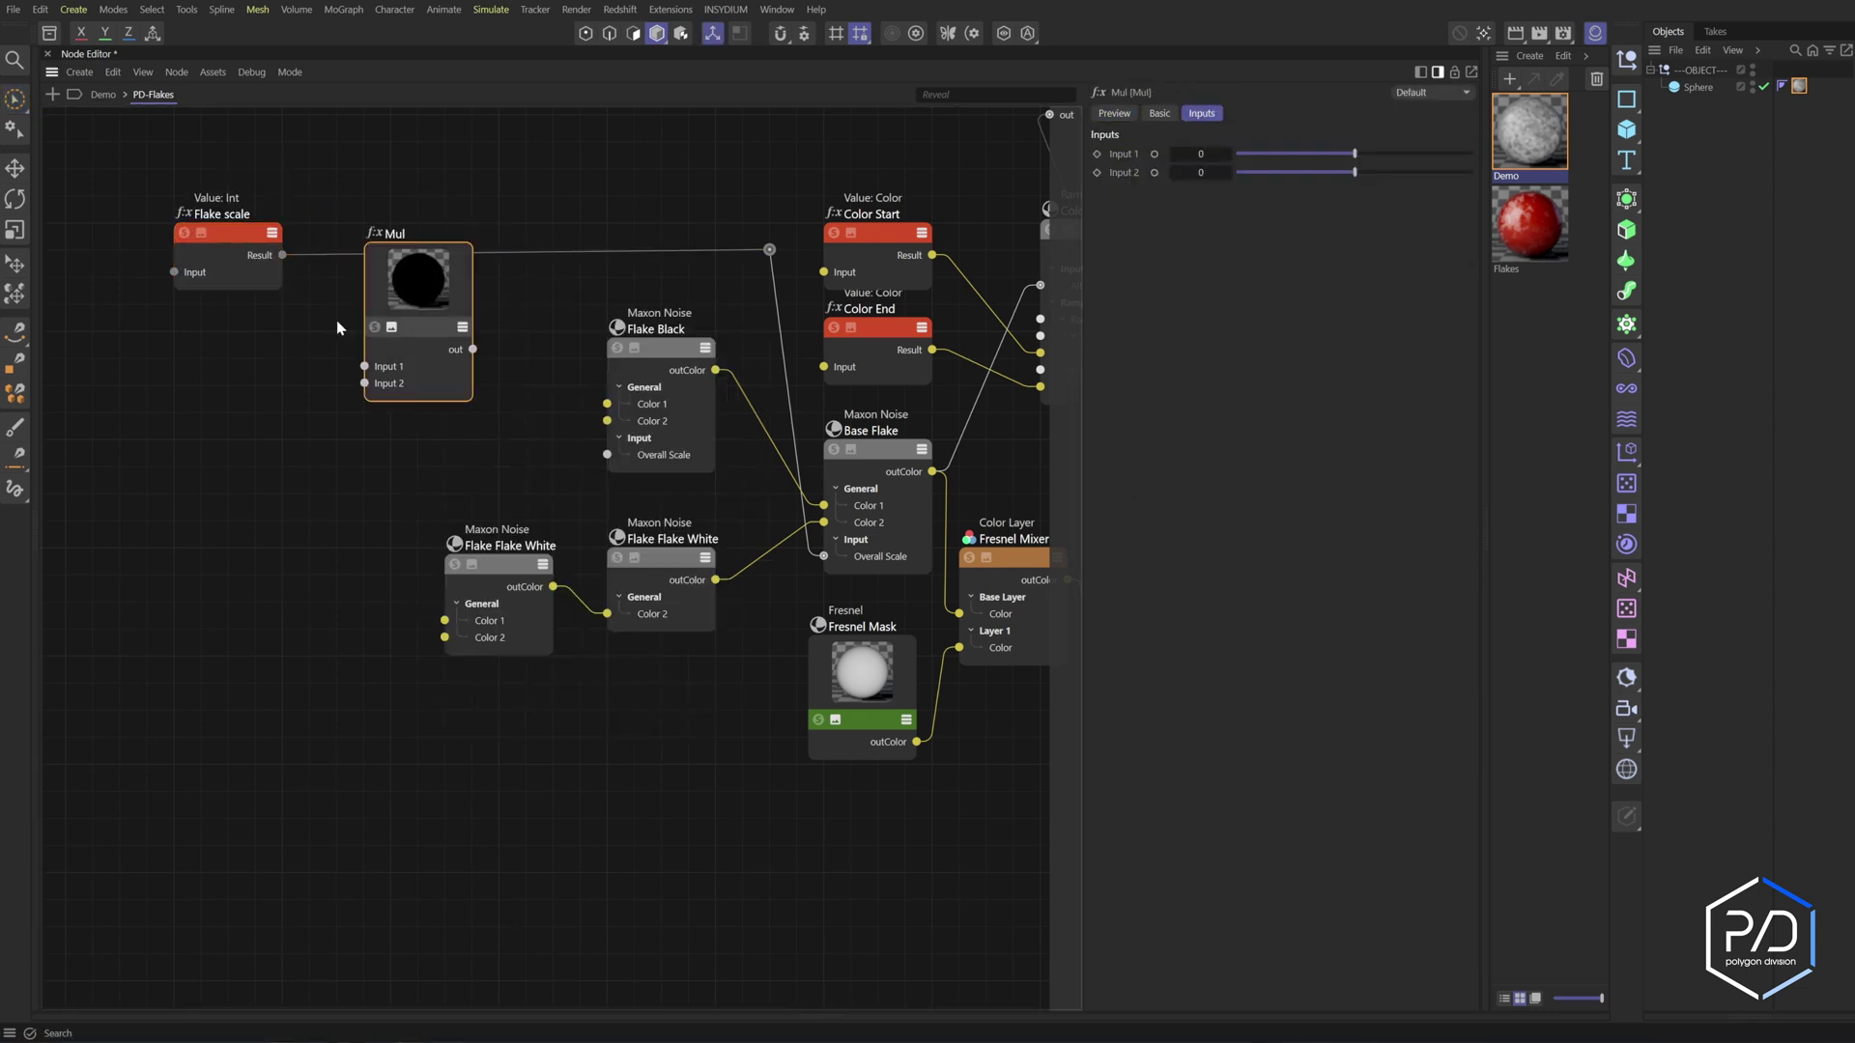
{"action": "left_click_drag", "start_coordinate": [282, 255], "coordinate": [413, 303]}
{"action": "left_click", "coordinate": [408, 315]}
{"action": "left_click", "coordinate": [1190, 169]}
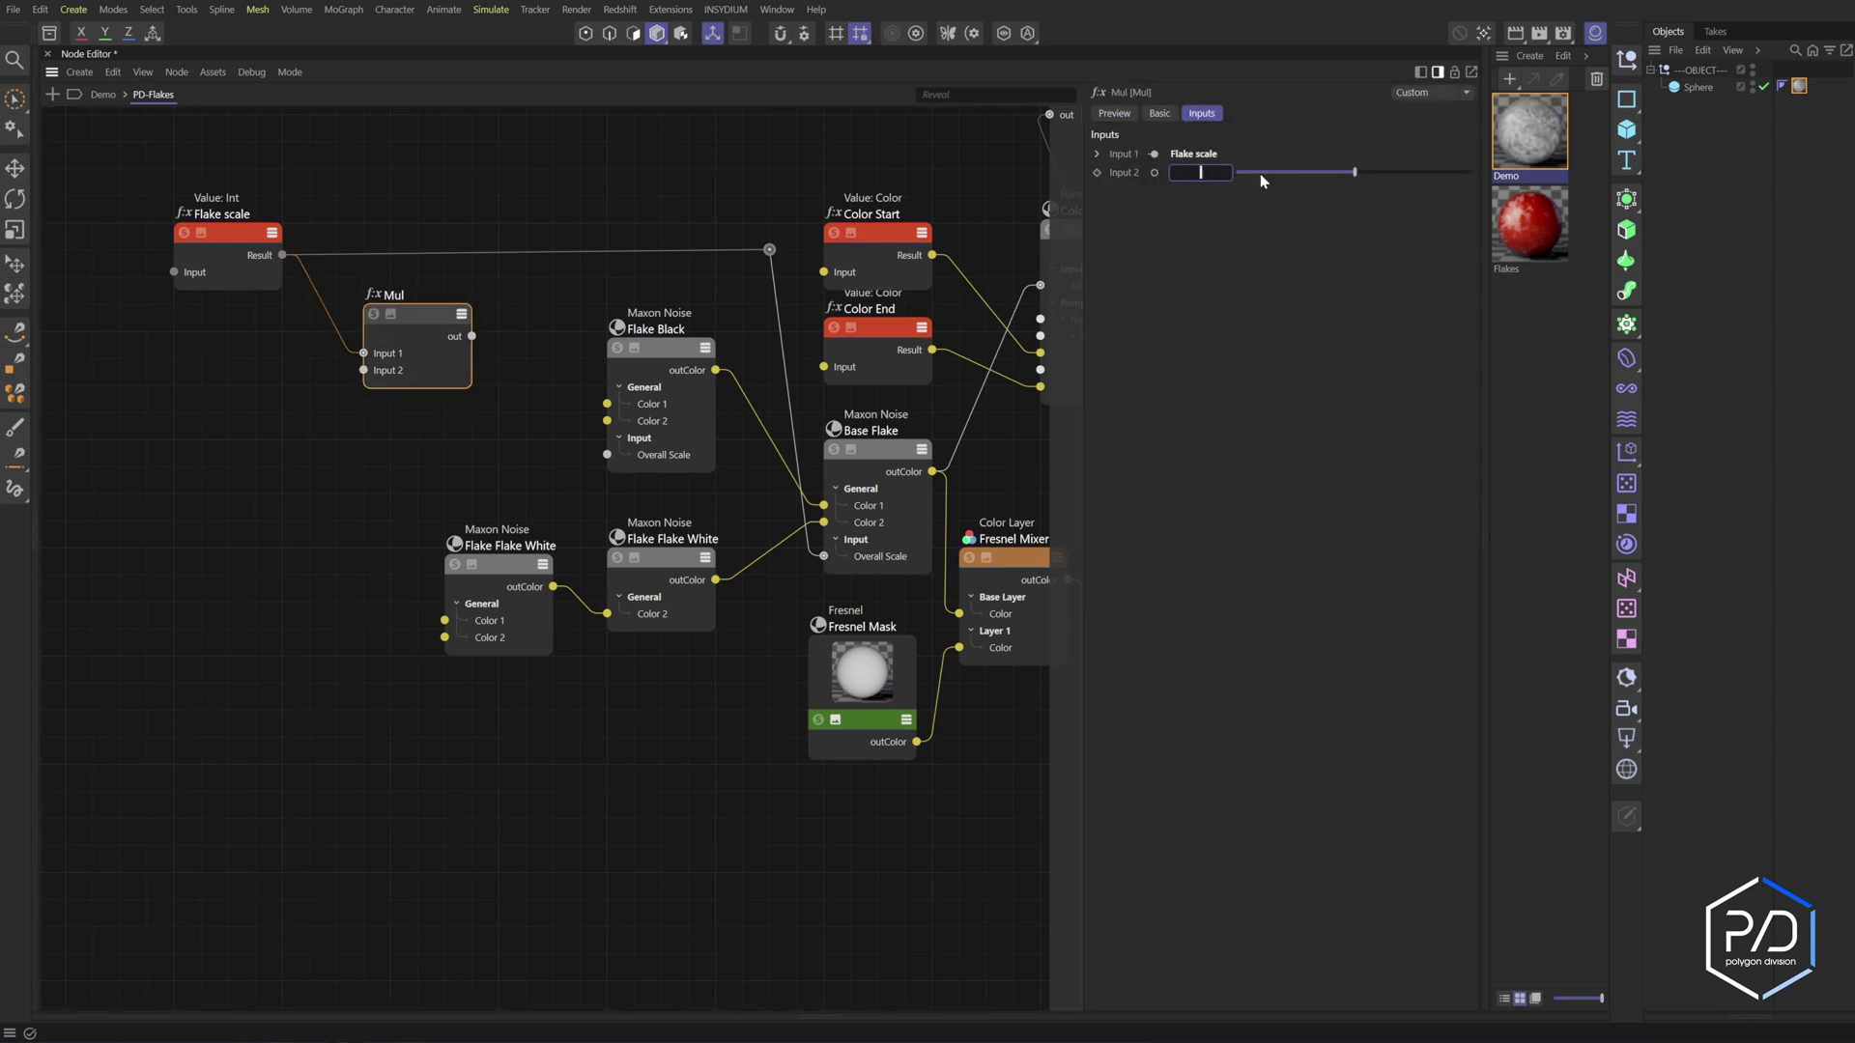
{"action": "type", "text": "0.5"}
{"action": "key", "text": "Return"}
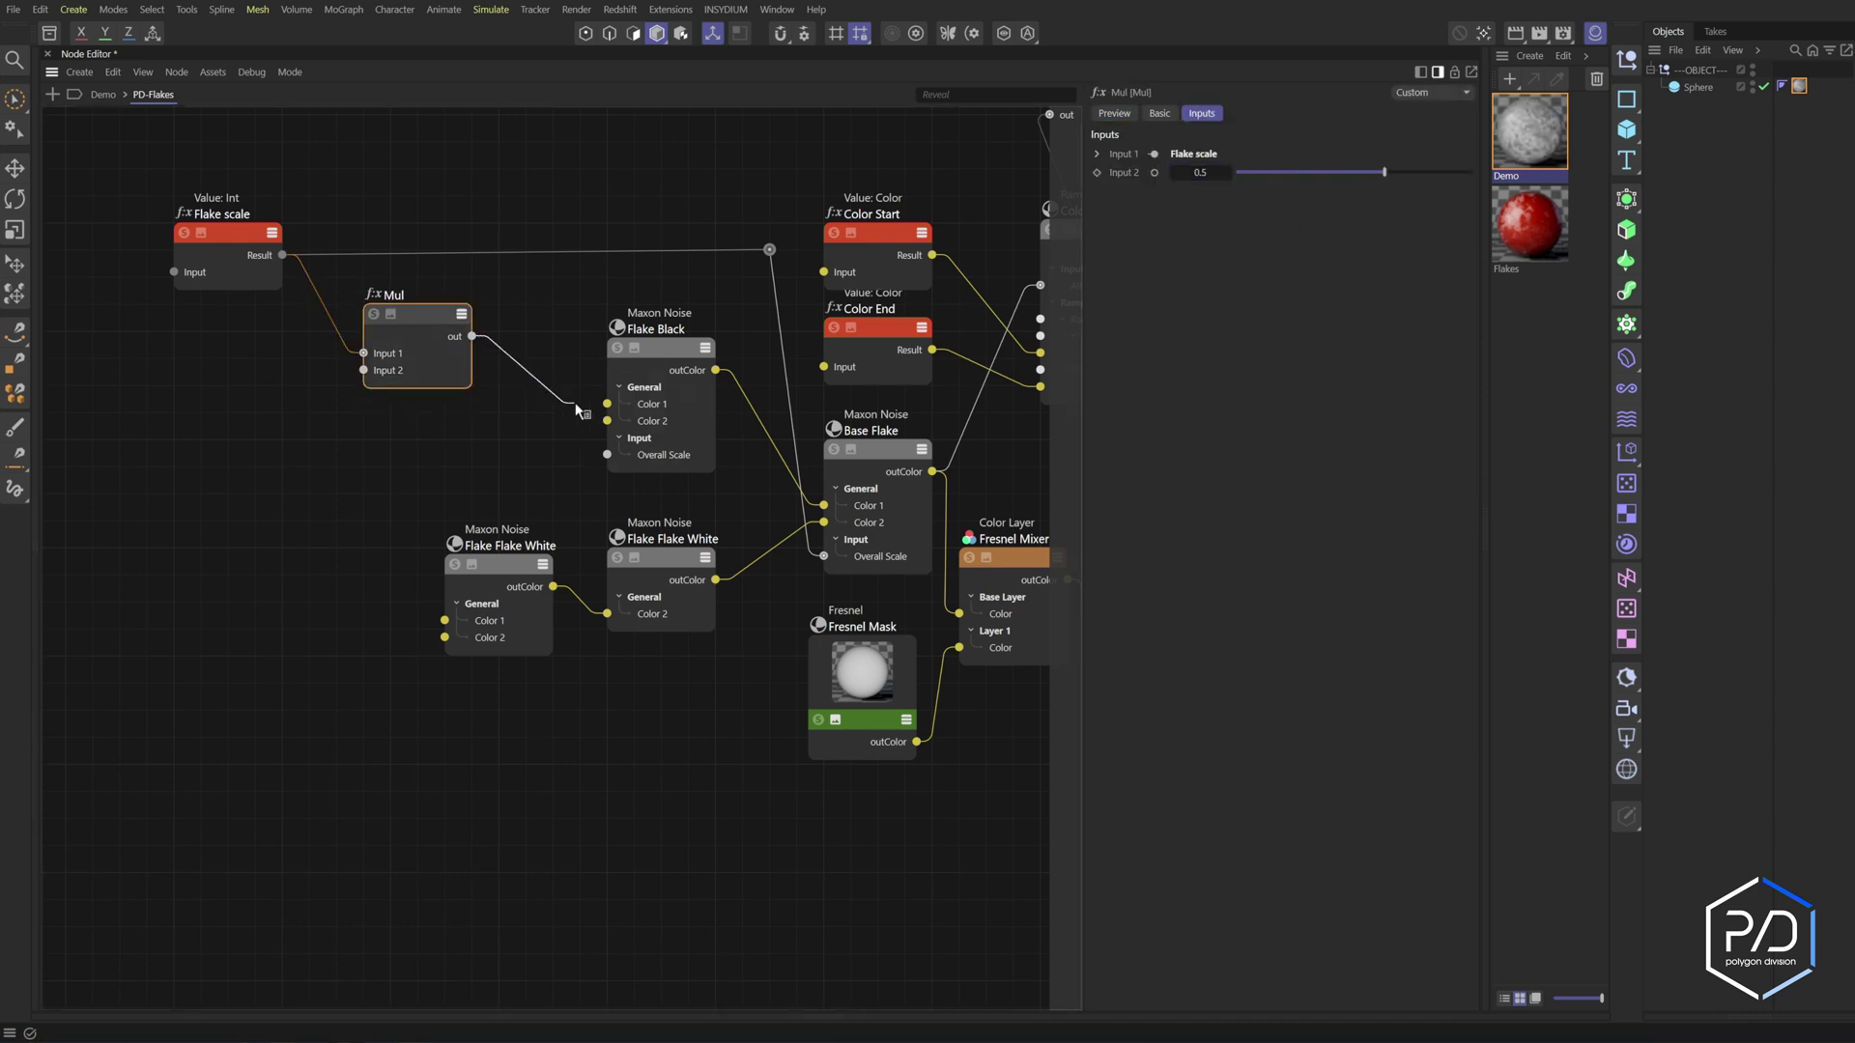
Connect the Mul output to the Overall Scale of Flake Black and of the Flake Flake White that feeds Base Flake
{"action": "left_click_drag", "start_coordinate": [471, 336], "coordinate": [606, 454]}
{"action": "left_click", "coordinate": [676, 570]}
{"action": "left_click", "coordinate": [1224, 511]}
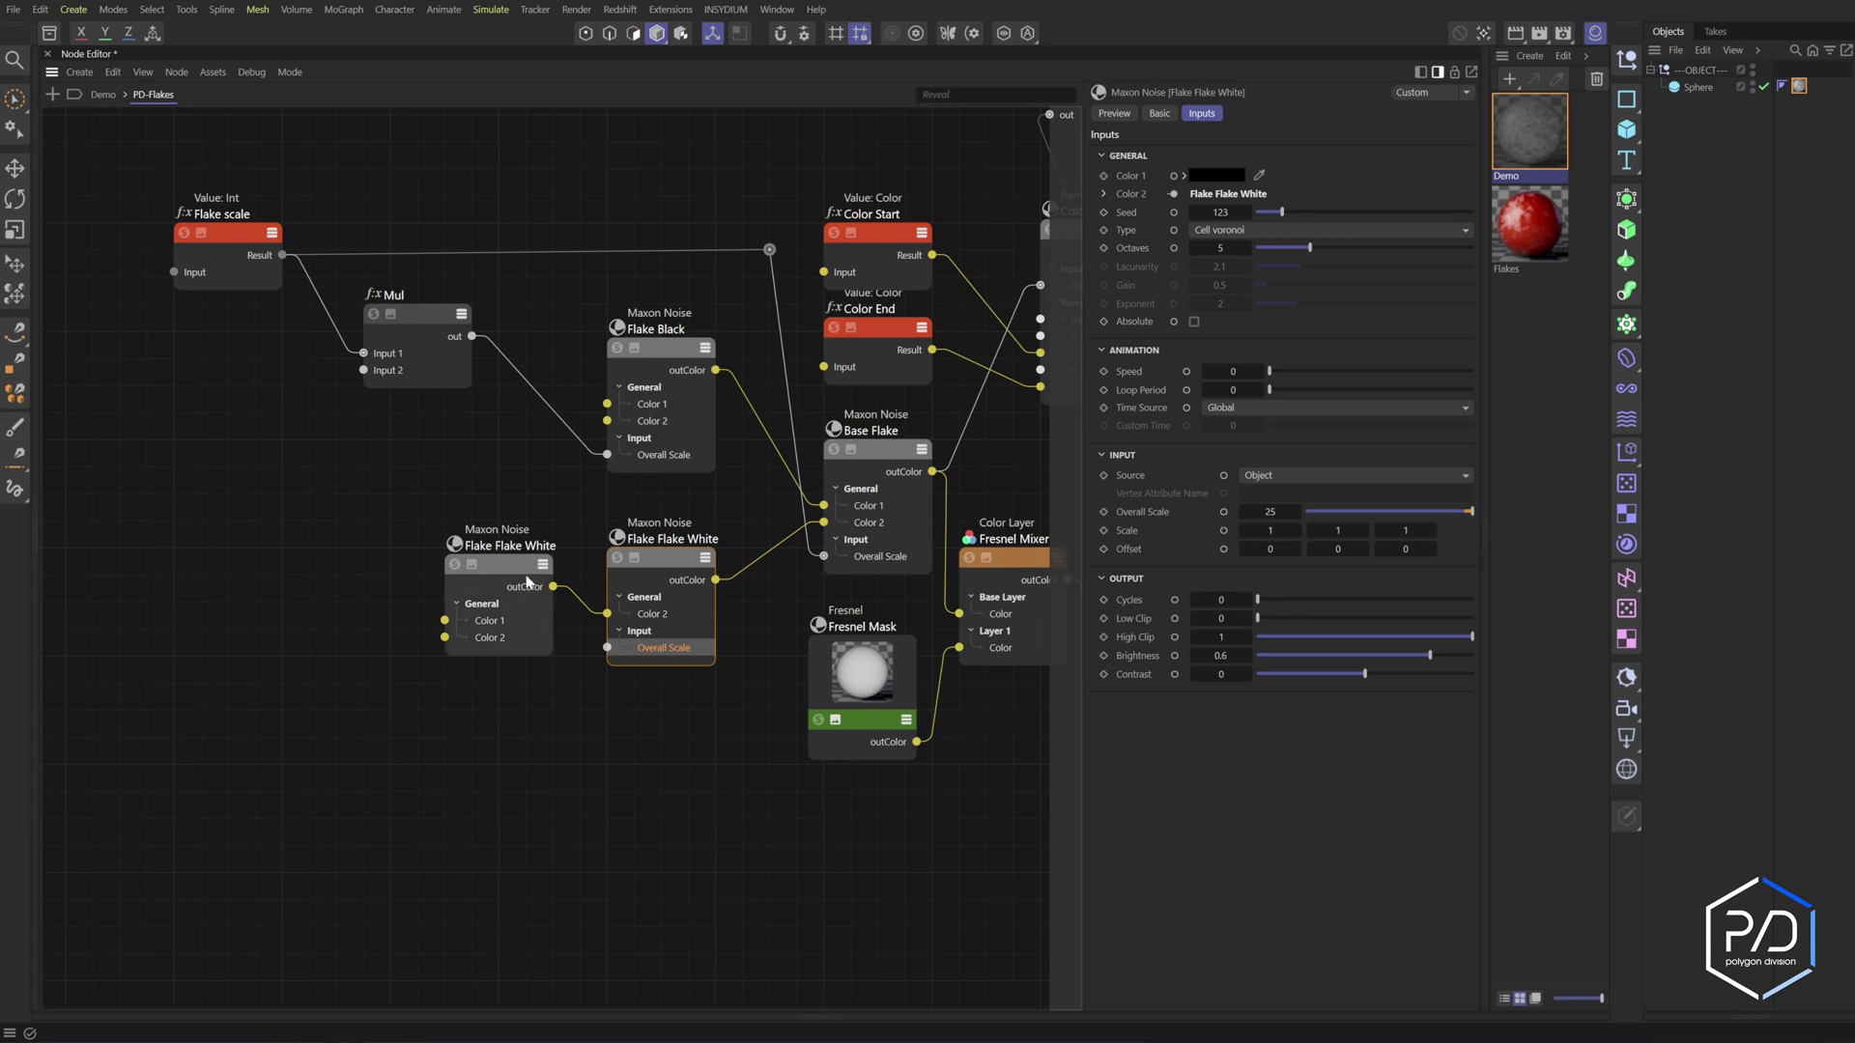
{"action": "left_click_drag", "start_coordinate": [472, 336], "coordinate": [607, 648]}
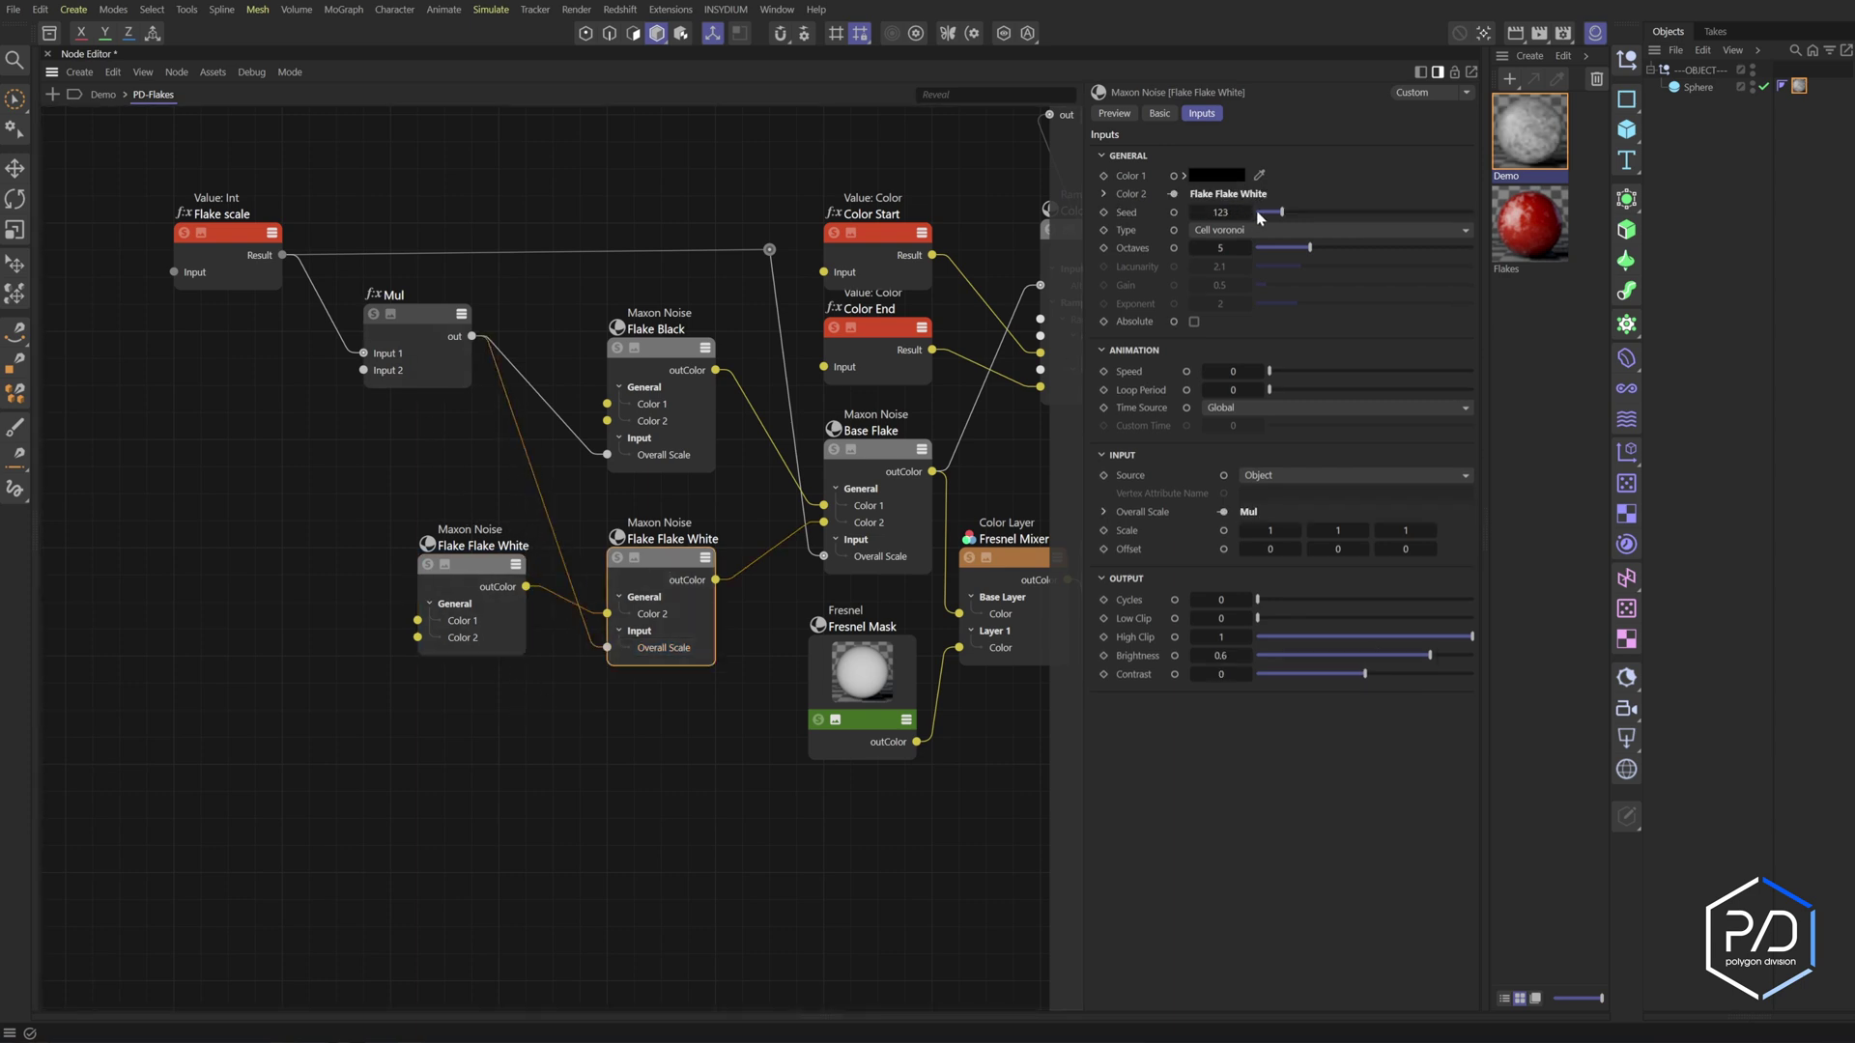
Duplicate the Mul node to drive the outermost Flake Flake White's Overall Scale and change the copy's Input 2 multiplier
{"action": "left_click", "coordinate": [1298, 212]}
{"action": "left_click", "coordinate": [682, 360]}
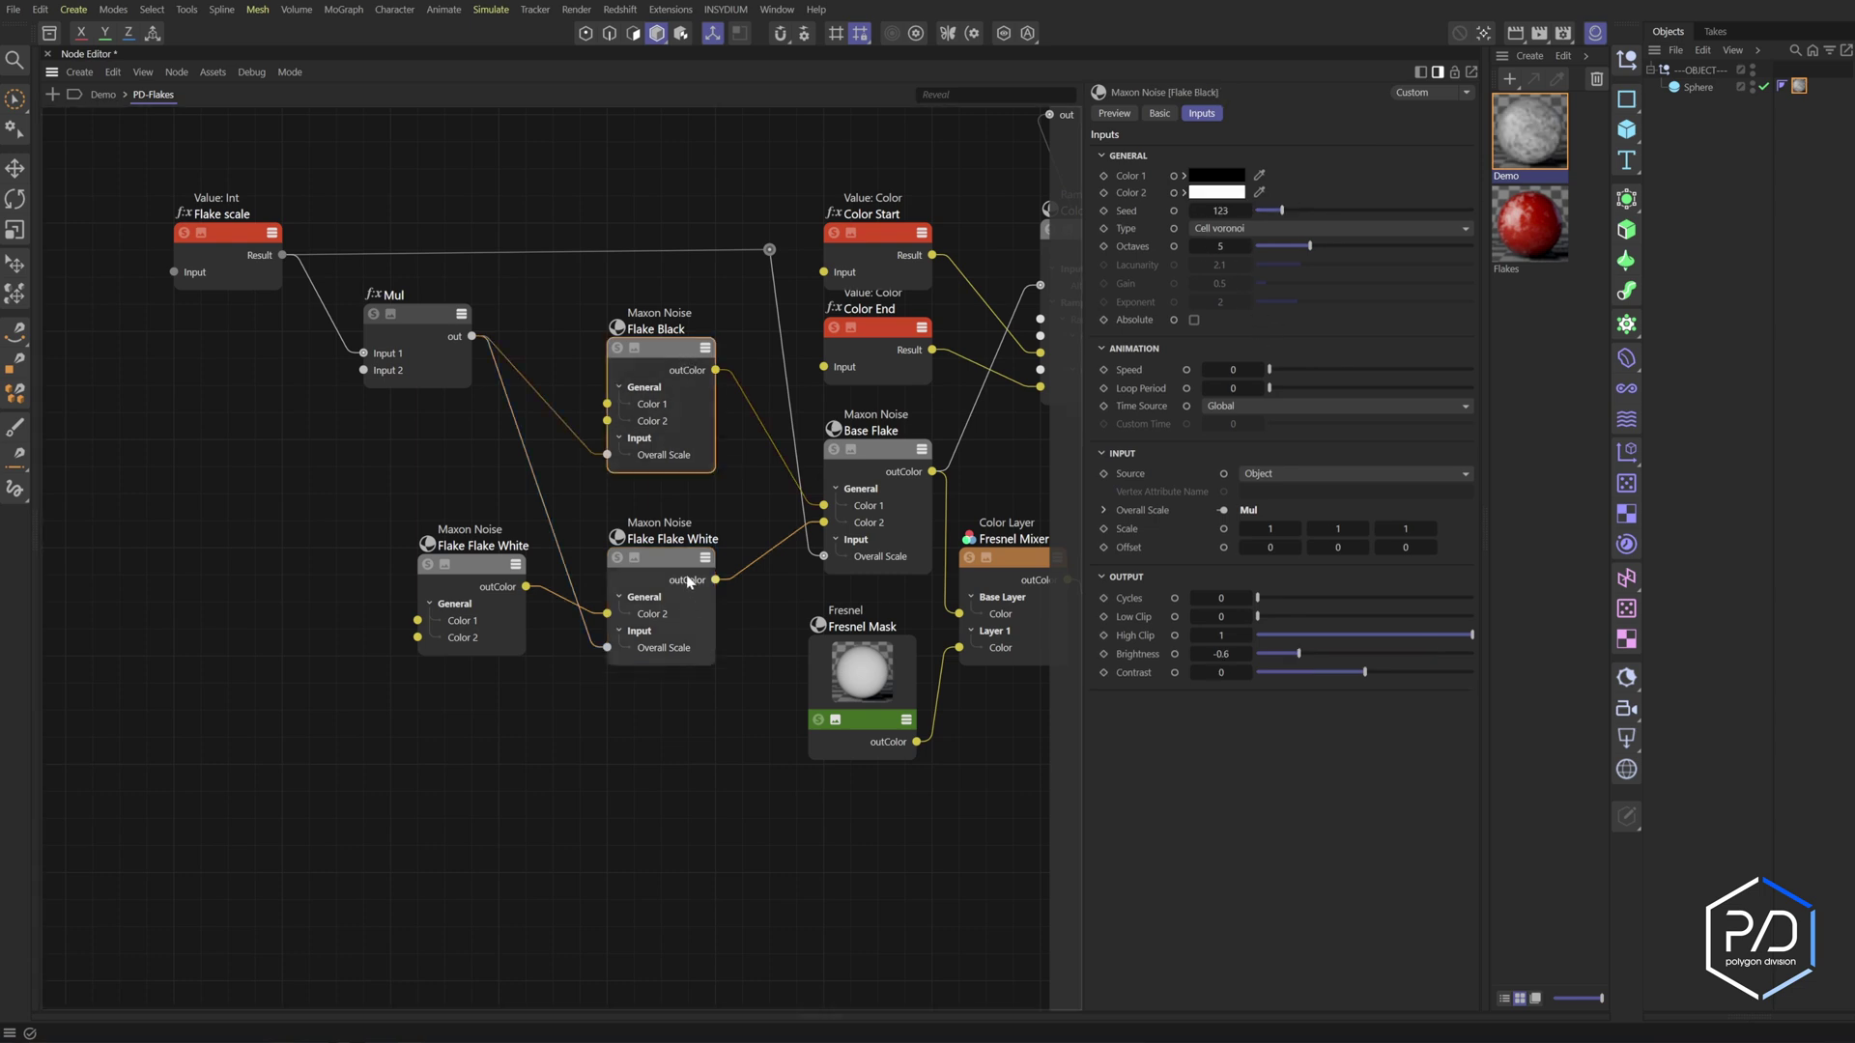
{"action": "left_click", "coordinate": [670, 558]}
{"action": "left_click", "coordinate": [683, 353]}
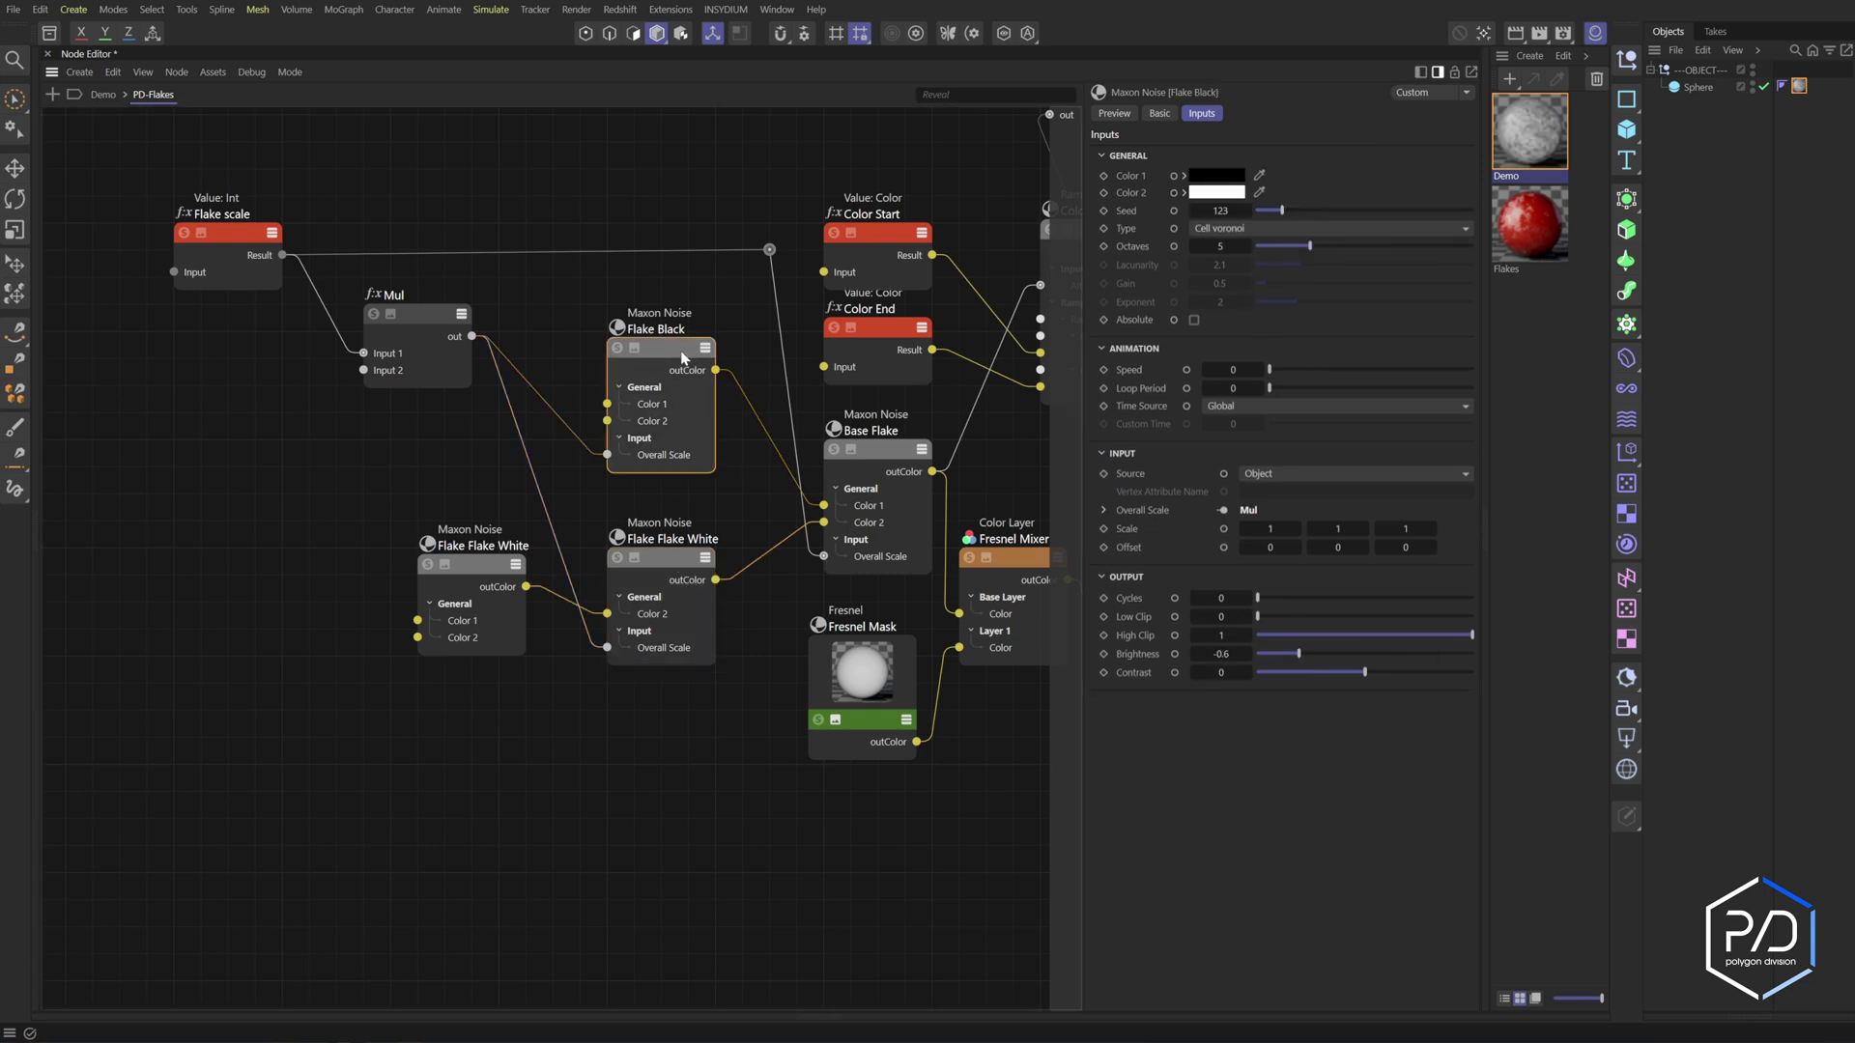
{"action": "left_click", "coordinate": [476, 585]}
{"action": "left_click", "coordinate": [410, 329]}
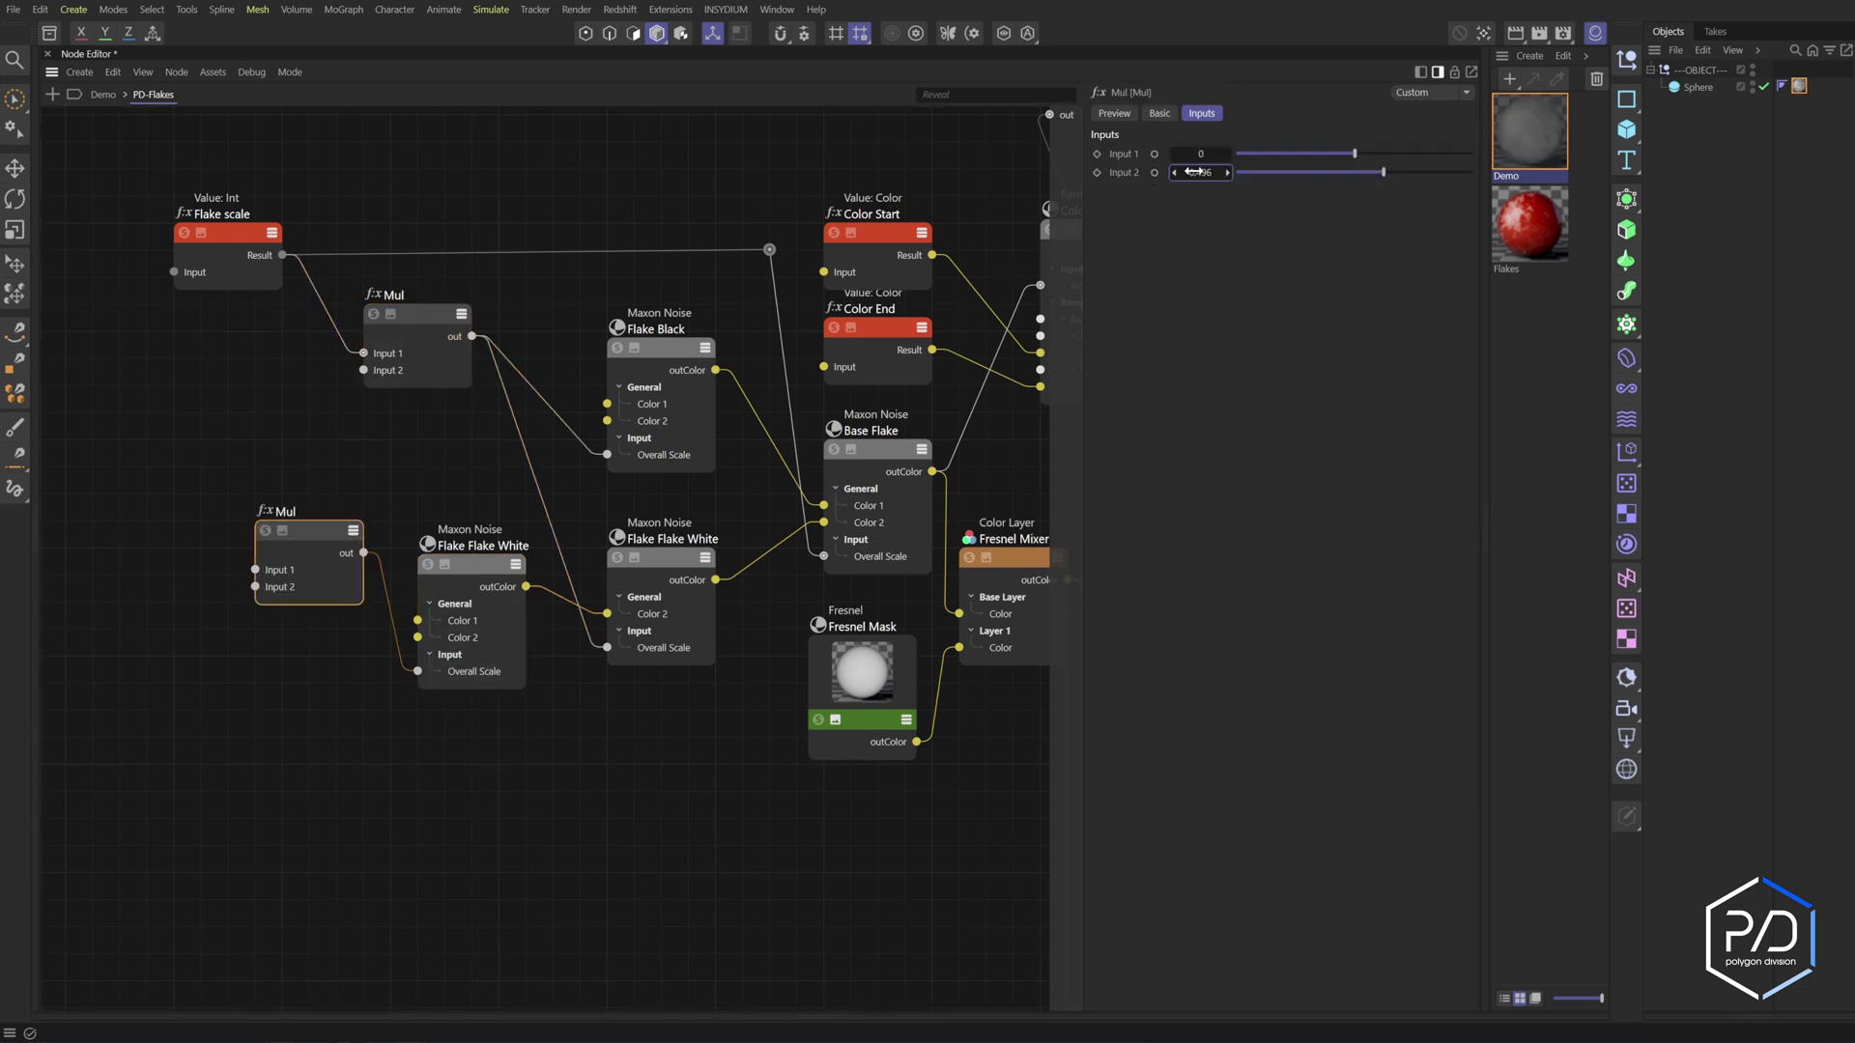
{"action": "left_click", "coordinate": [1210, 171]}
{"action": "type", "text": "1"}
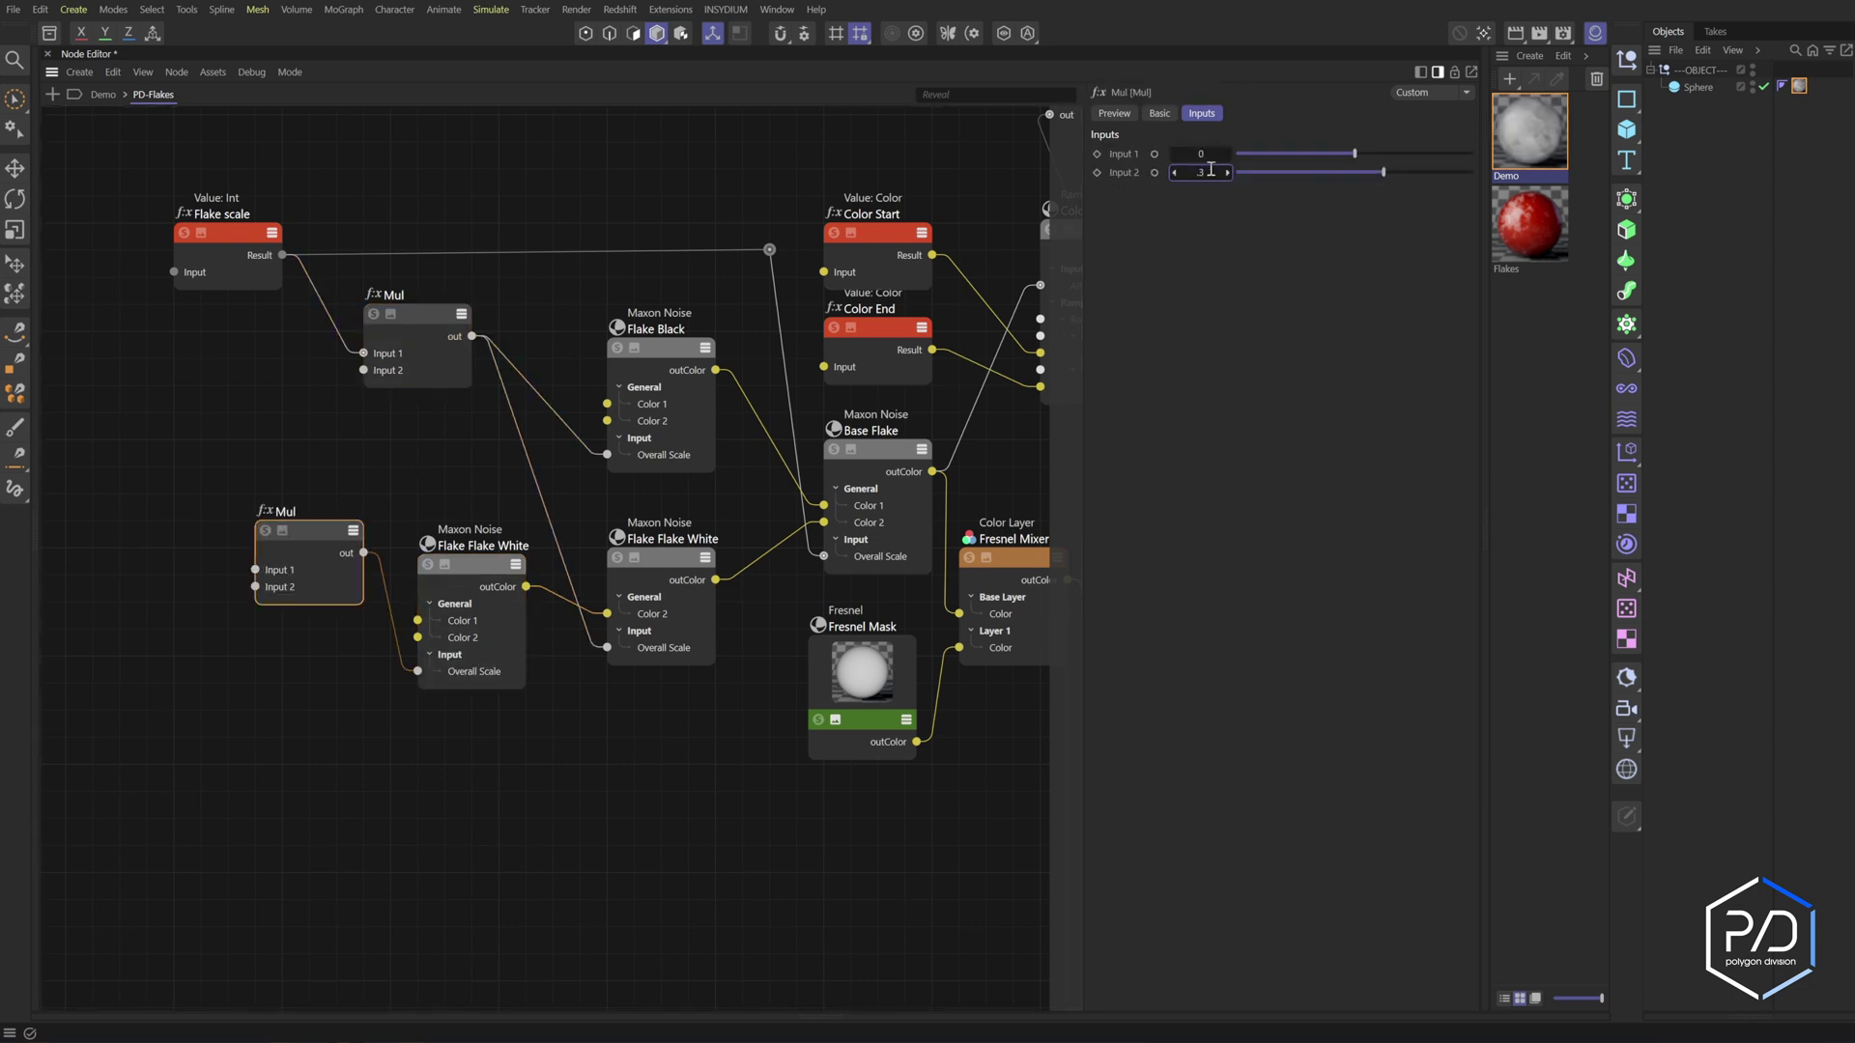
{"action": "key", "text": "Return"}
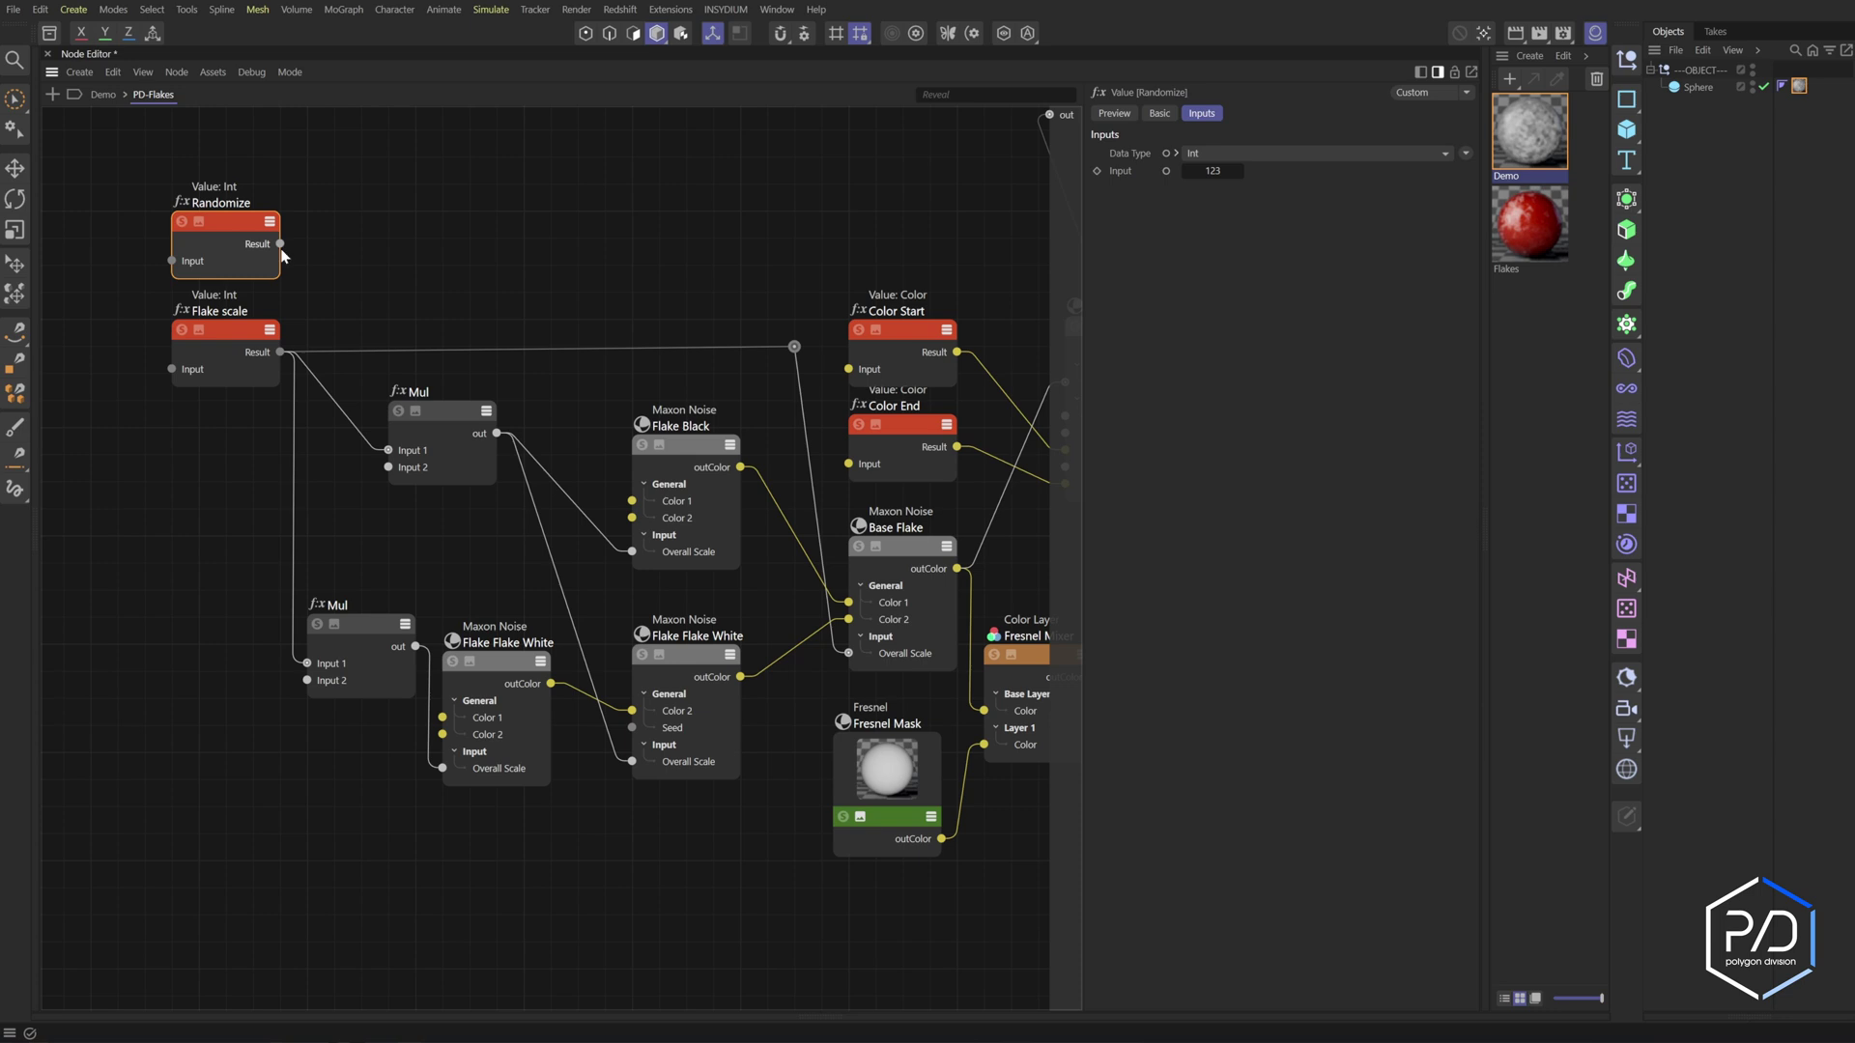
Expose the missing Seed ports and connect the Randomize value node to the Seed of all four Maxon Noise nodes
{"action": "left_click_drag", "start_coordinate": [280, 244], "coordinate": [632, 727]}
{"action": "left_click", "coordinate": [899, 548]}
{"action": "left_click", "coordinate": [1174, 211]}
{"action": "left_click", "coordinate": [692, 461]}
{"action": "left_click", "coordinate": [1174, 210]}
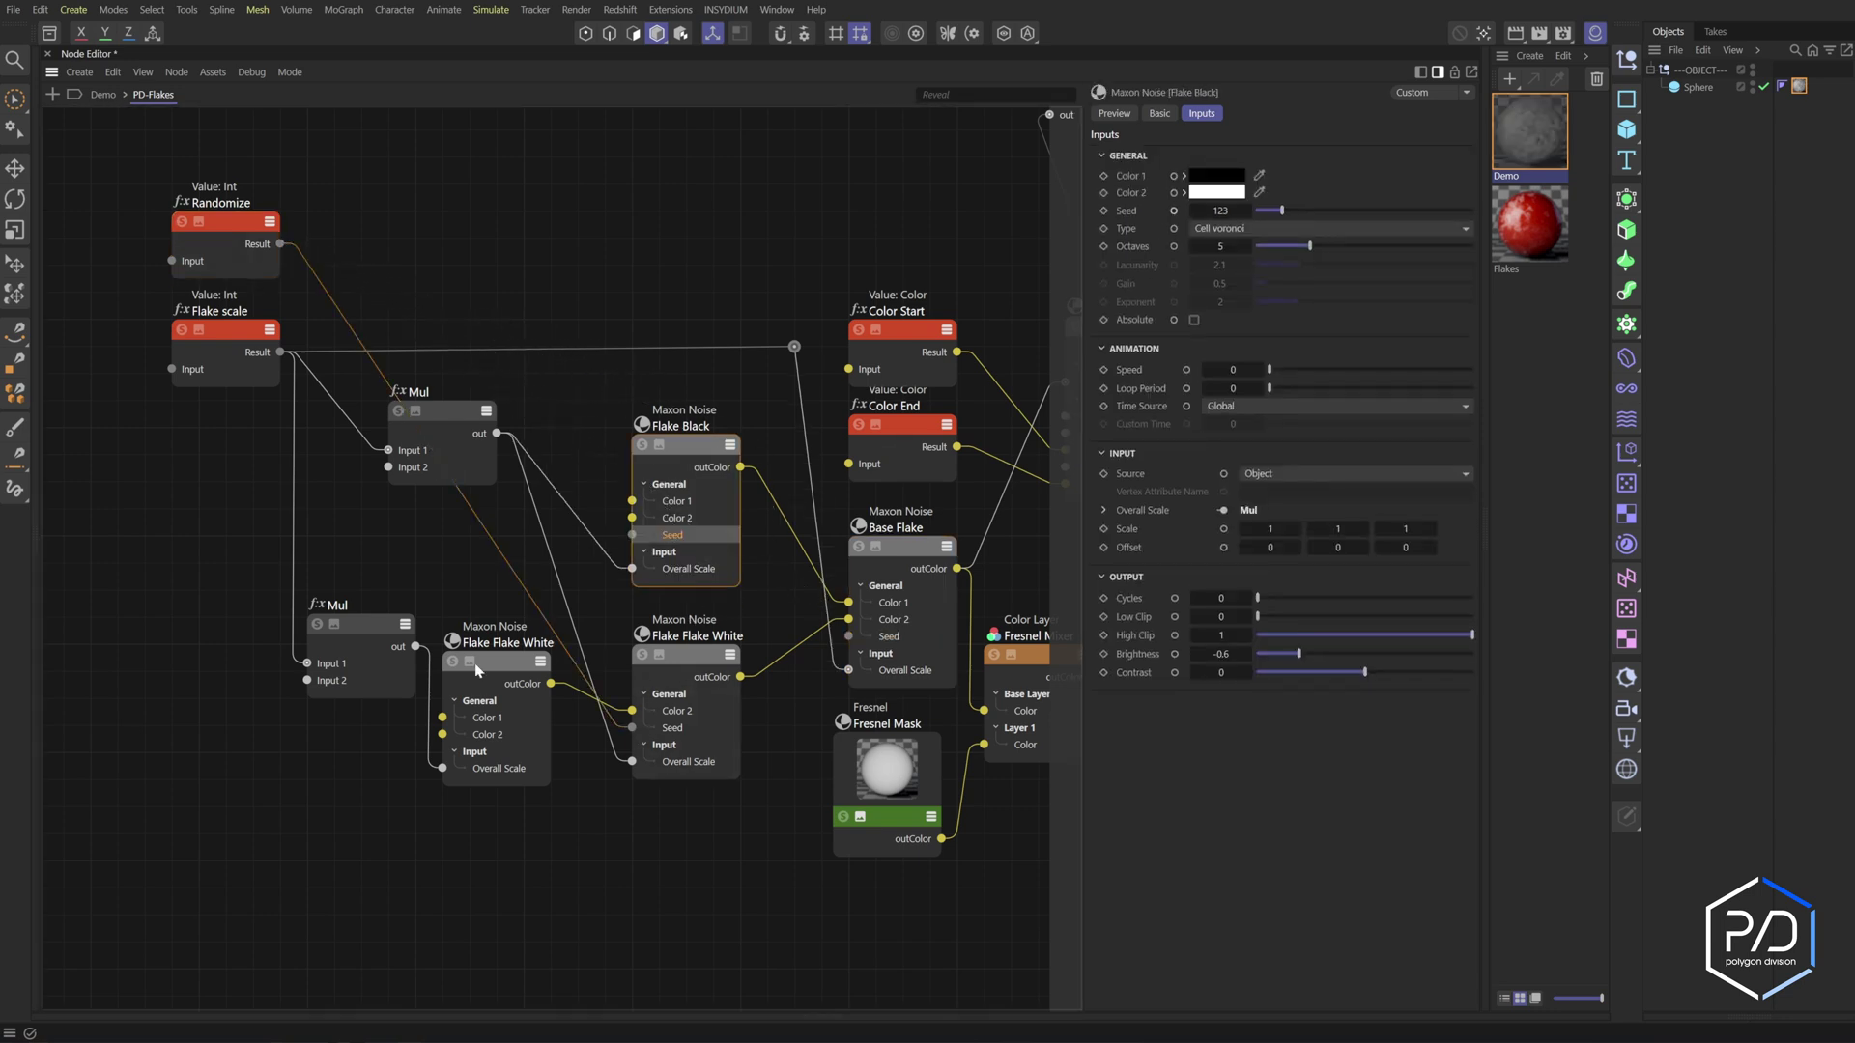
{"action": "left_click", "coordinate": [476, 667]}
{"action": "left_click", "coordinate": [1174, 211]}
{"action": "left_click_drag", "start_coordinate": [281, 244], "coordinate": [453, 755]}
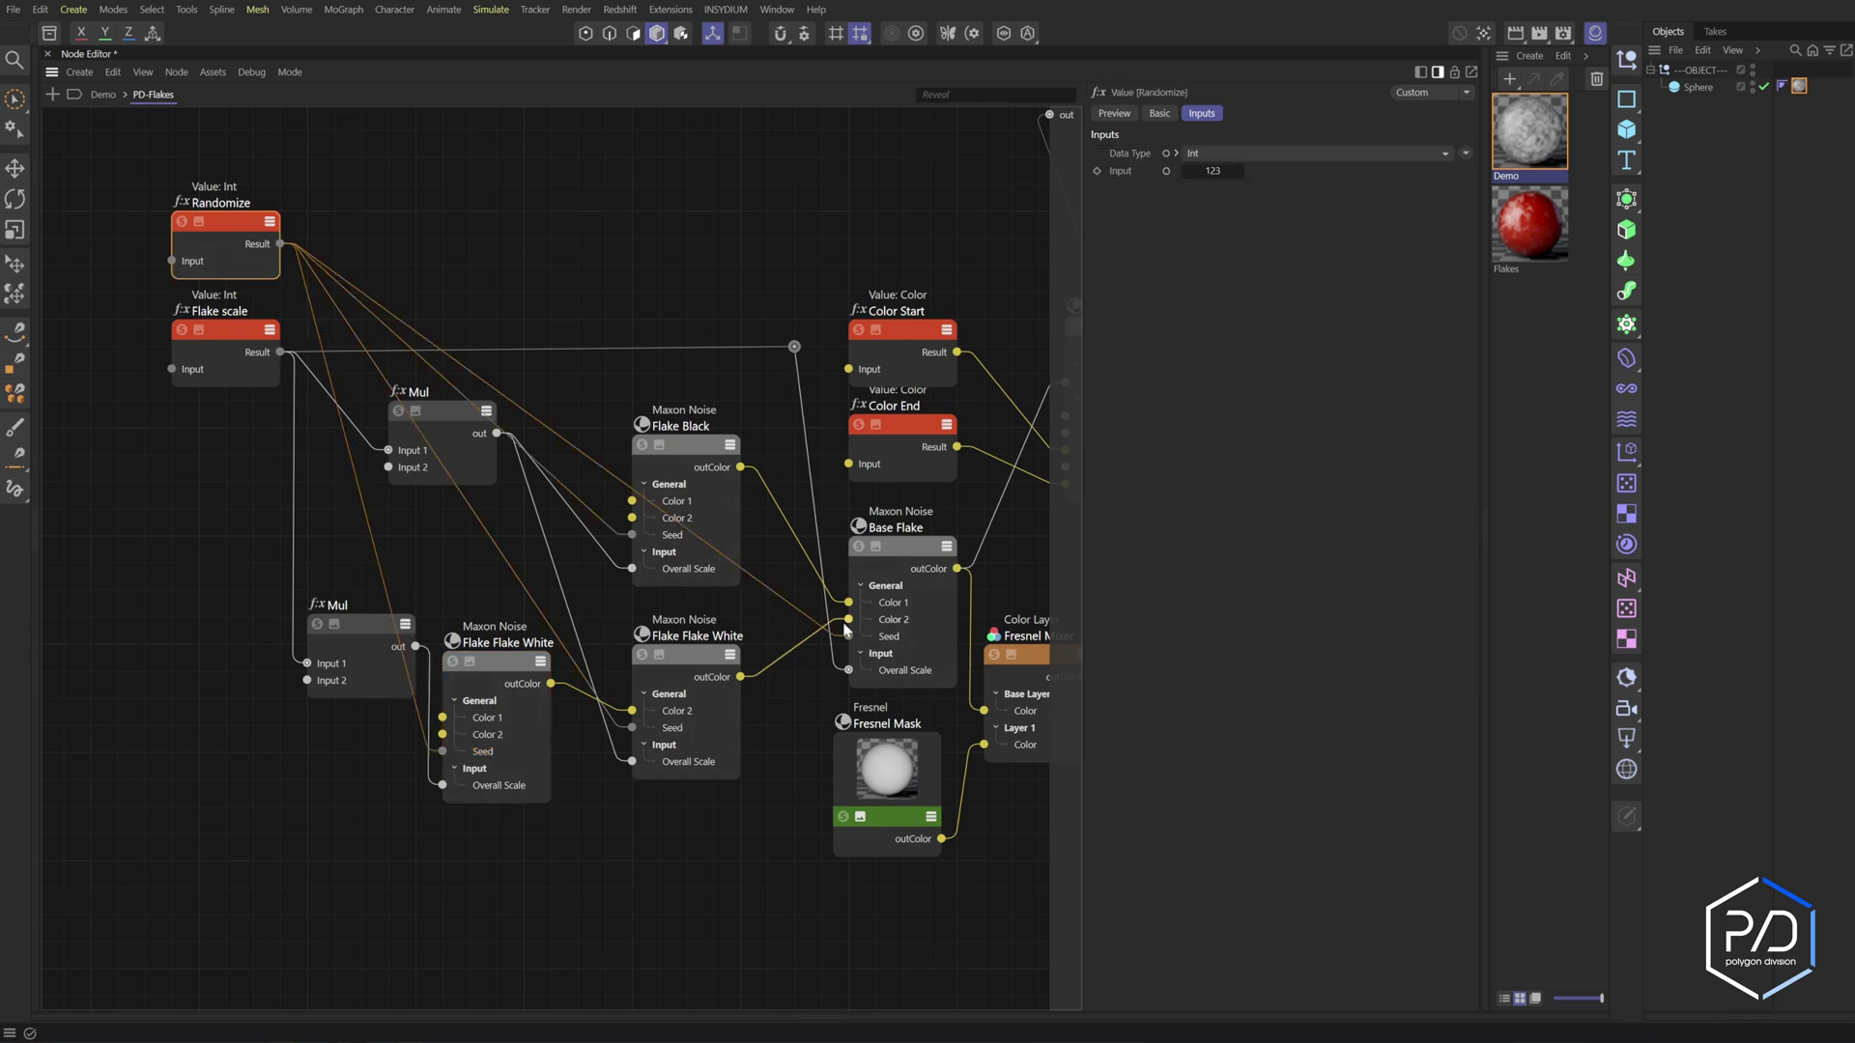
Duplicate the 0.5 Mul node with Input 2 set to 0.4 and connect it to the Overall Scale of the Flake Flake White feeding Base Flake
{"action": "left_click_drag", "start_coordinate": [434, 402], "coordinate": [369, 484]}
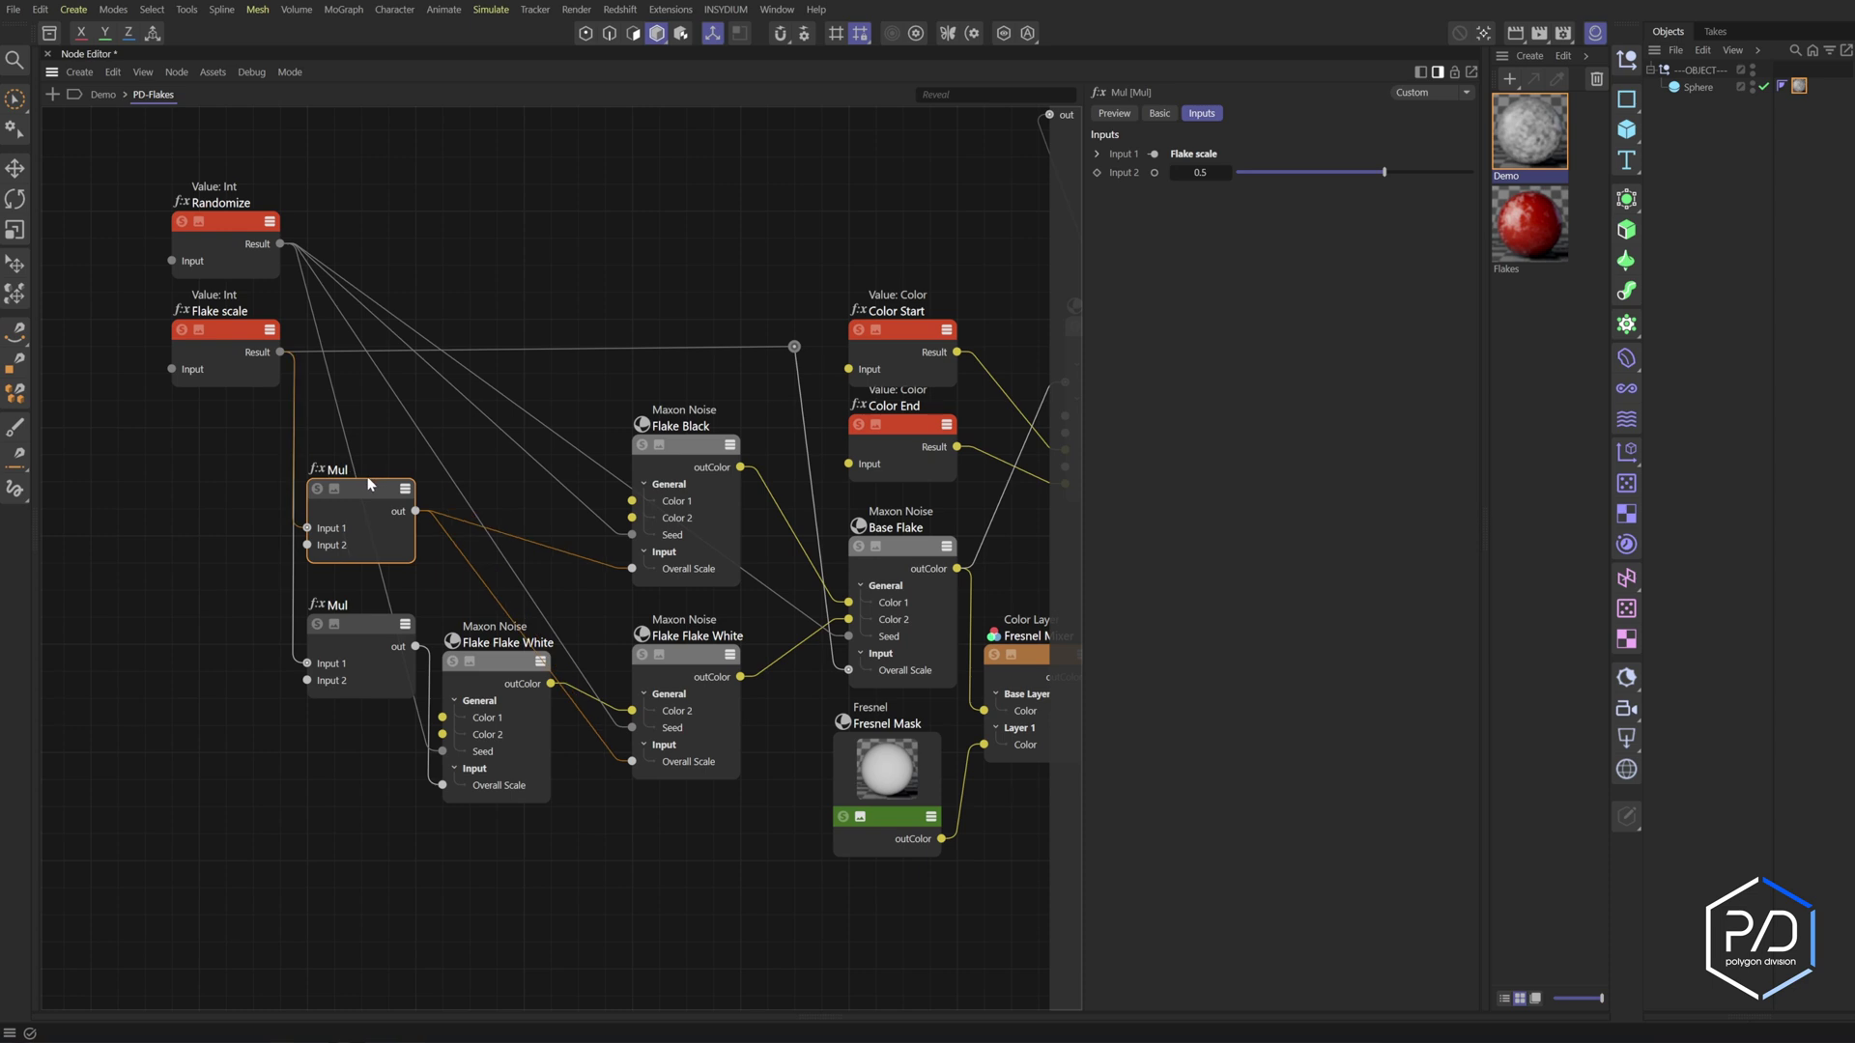
{"action": "left_click", "coordinate": [688, 458]}
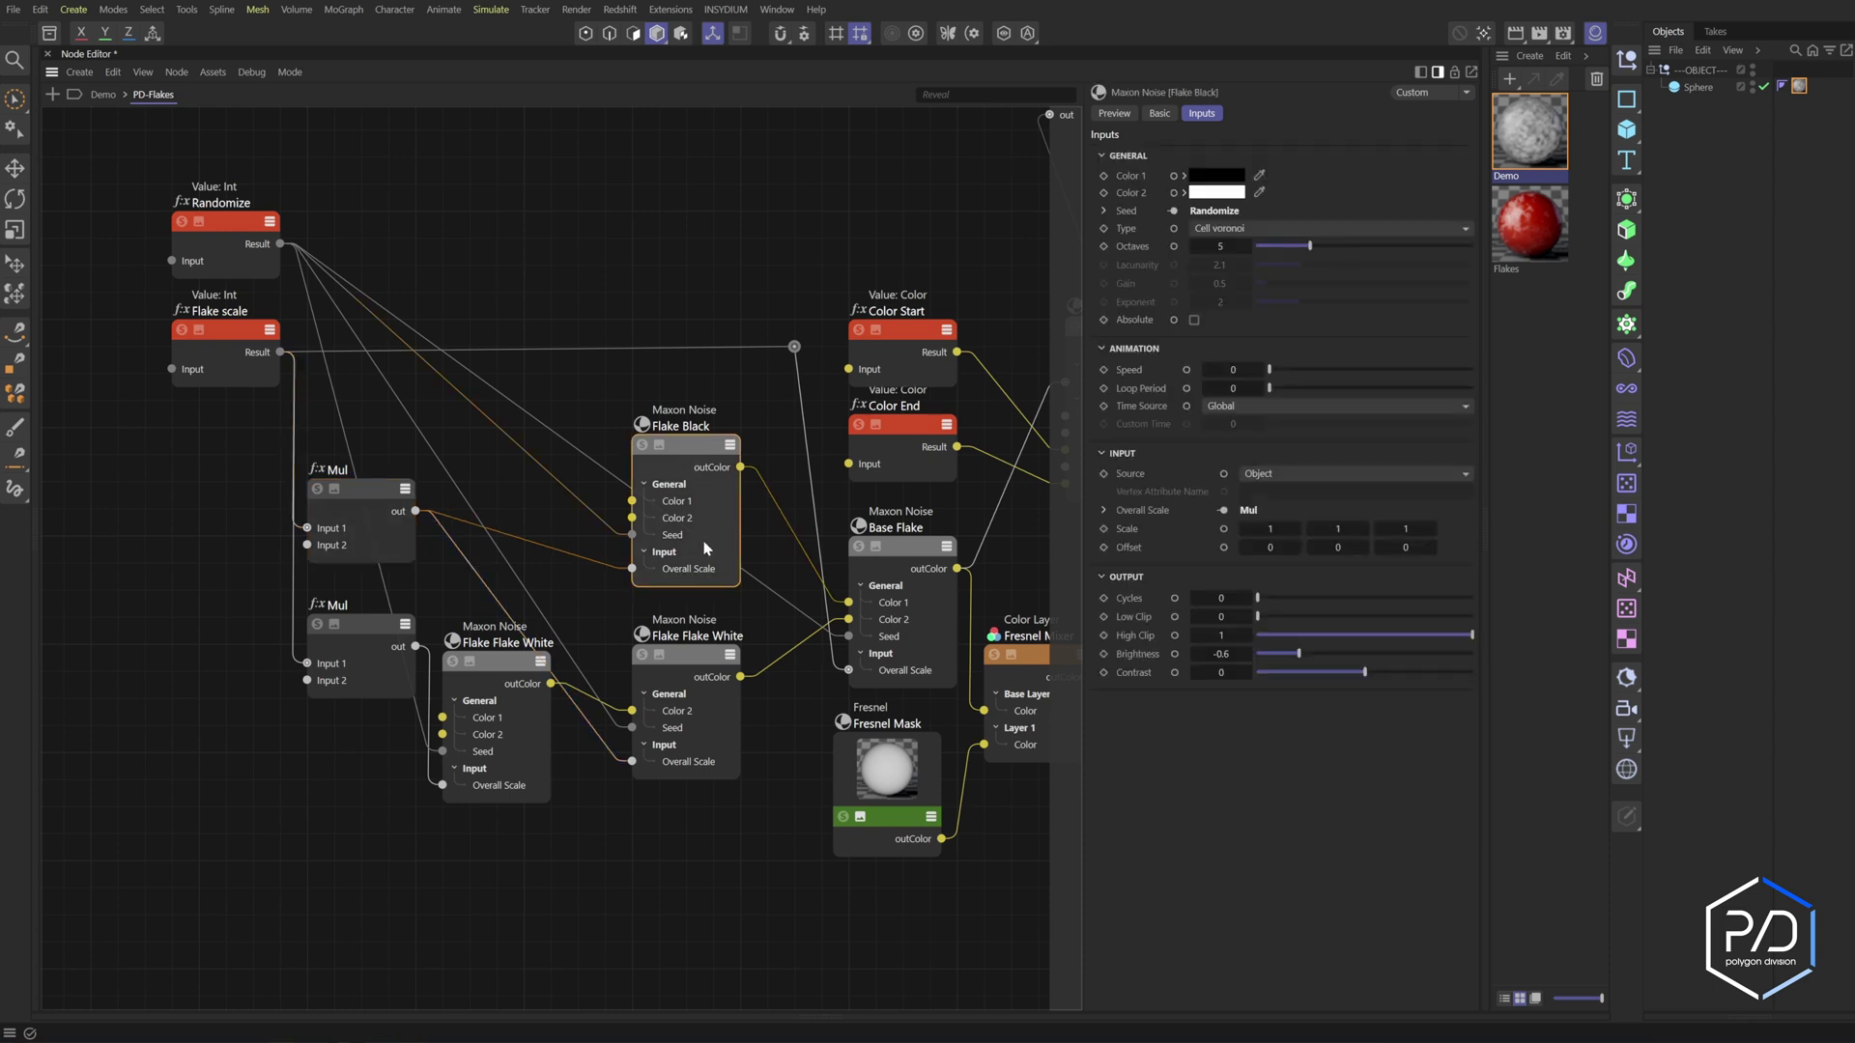
{"action": "left_click", "coordinate": [695, 675]}
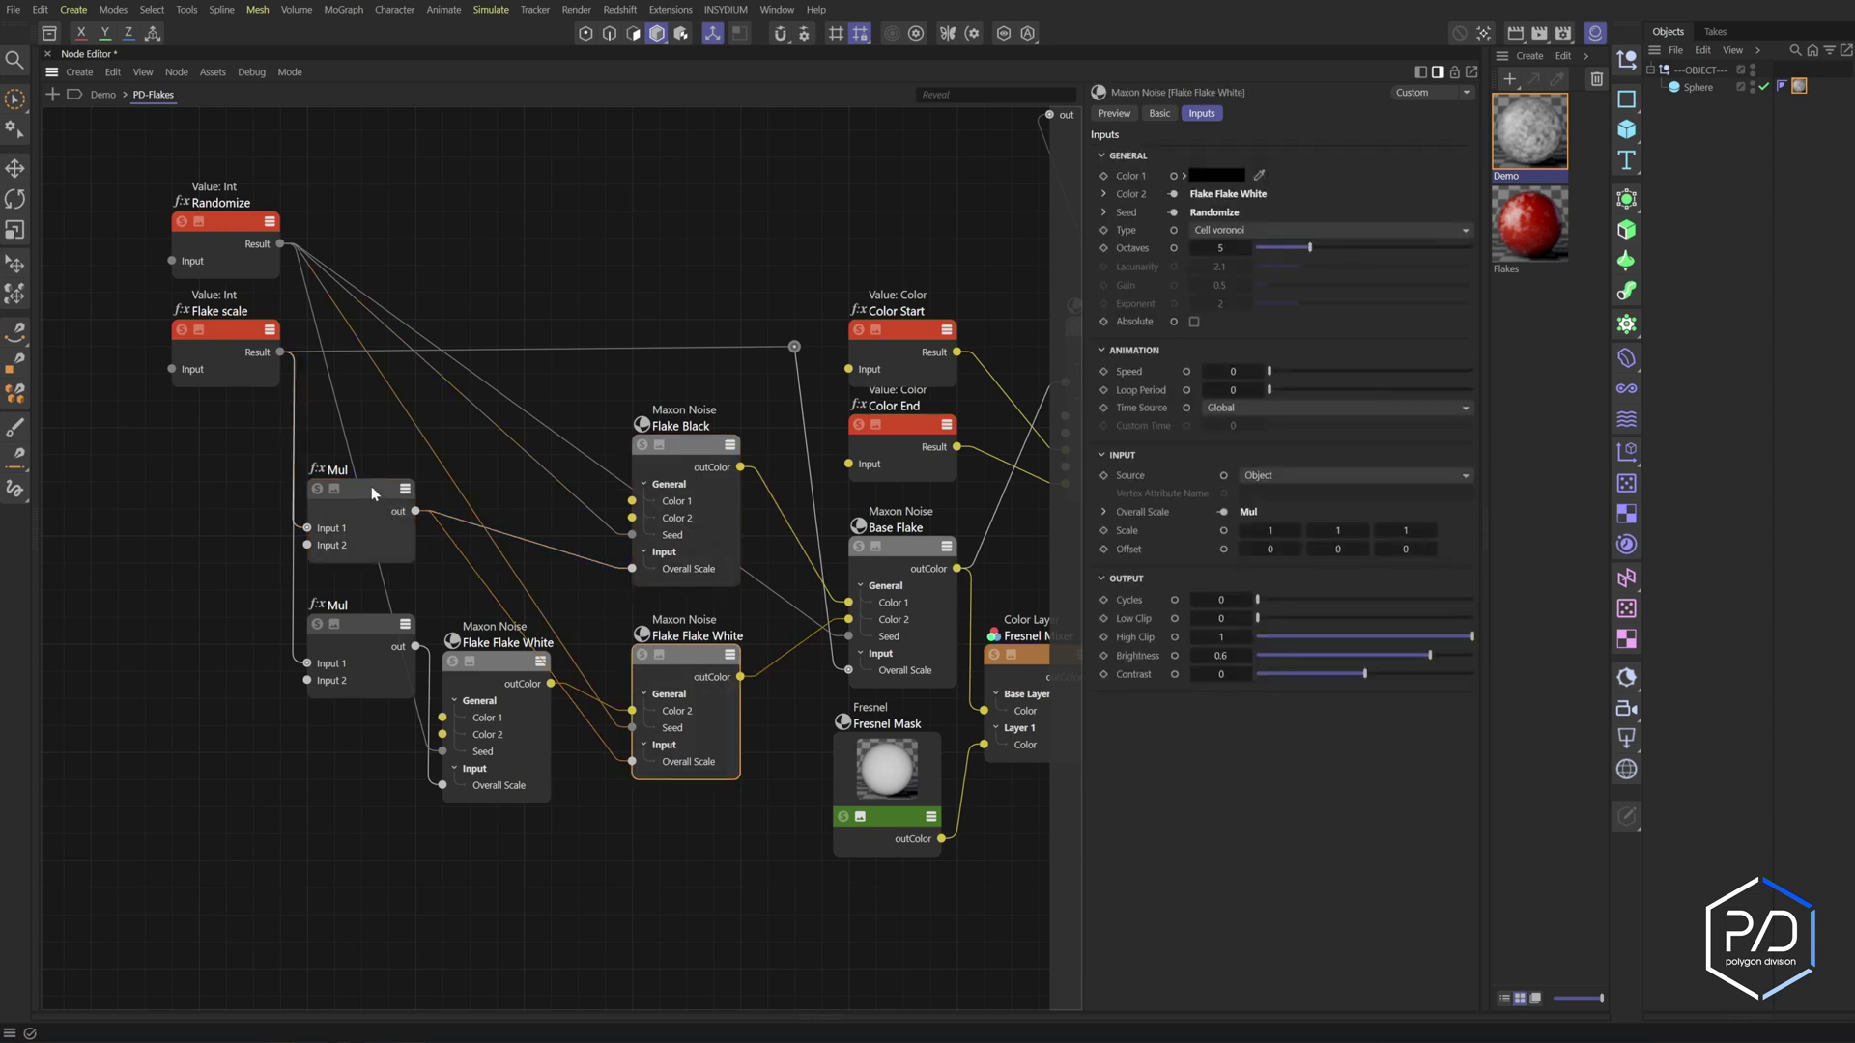
{"action": "mouse_move", "coordinate": [370, 487]}
{"action": "left_mouse_down"}
{"action": "mouse_move", "coordinate": [372, 409]}
{"action": "mouse_move", "coordinate": [380, 520]}
{"action": "left_mouse_up"}
{"action": "left_click", "coordinate": [1199, 173]}
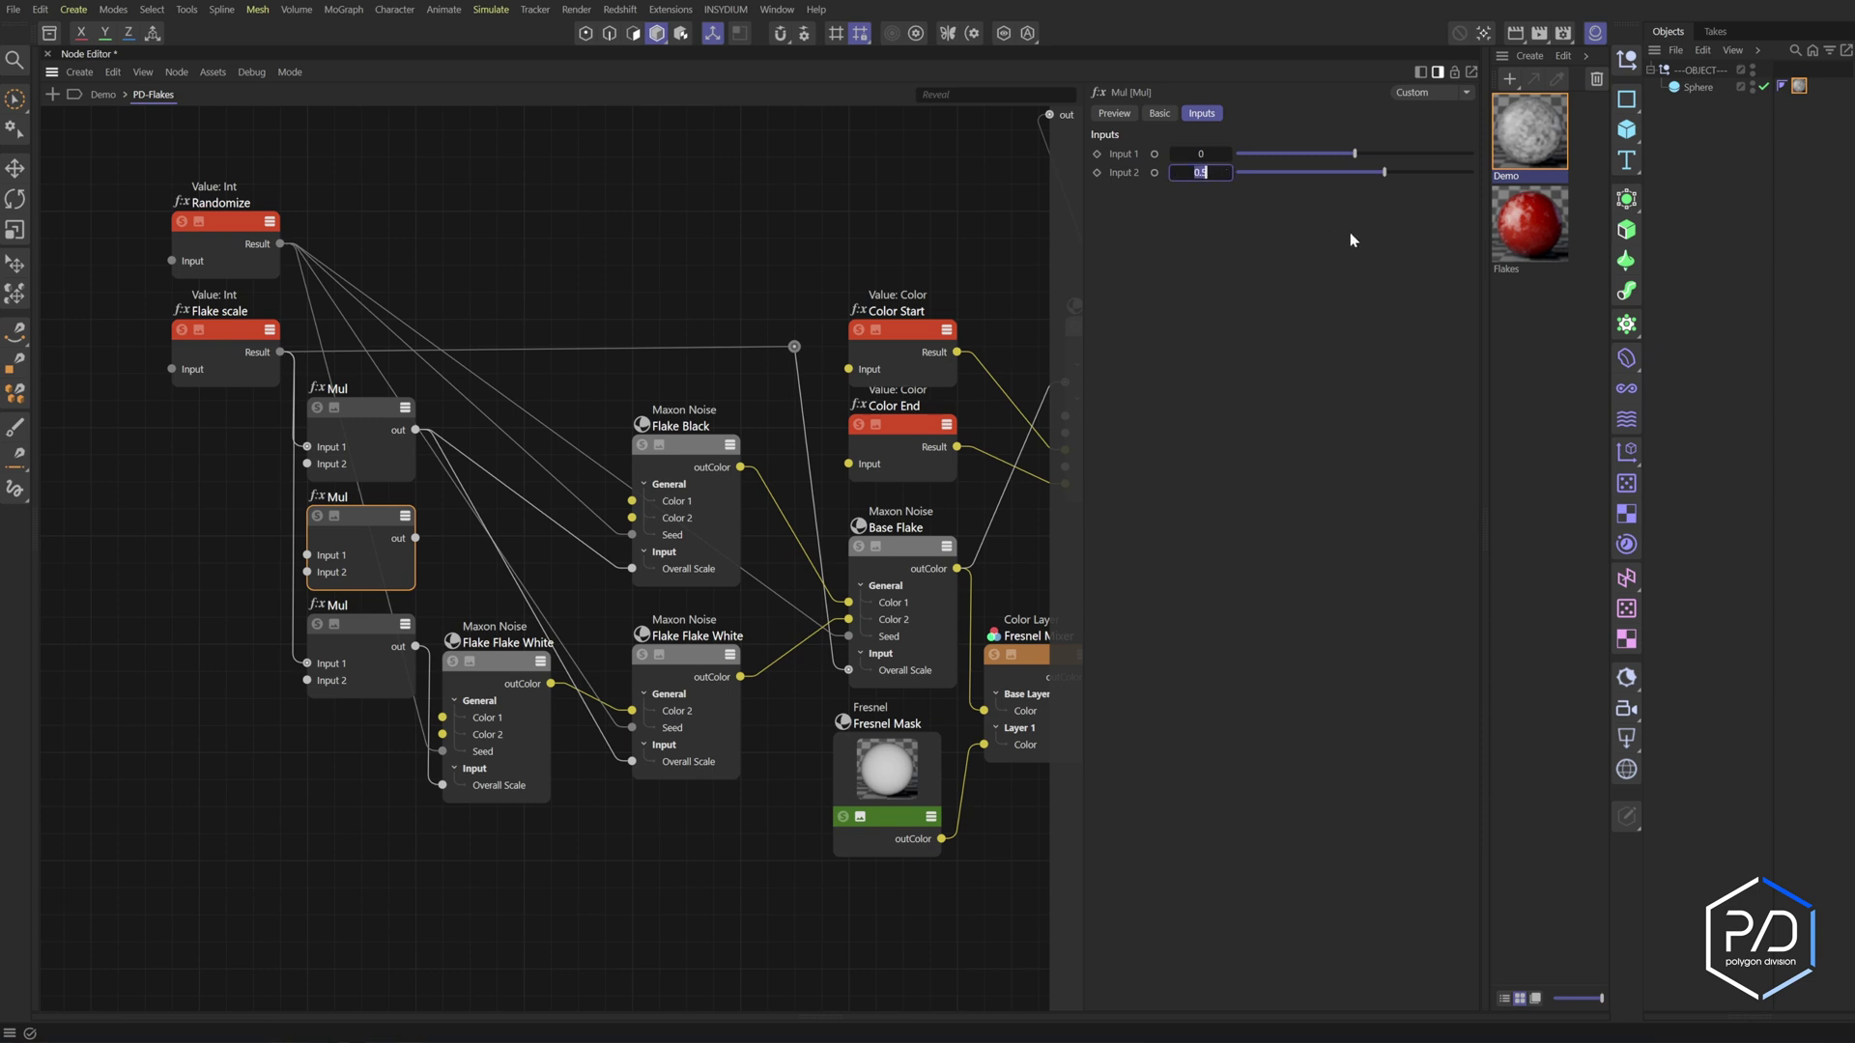
{"action": "type", "text": "0.4"}
{"action": "left_click_drag", "start_coordinate": [415, 538], "coordinate": [641, 721]}
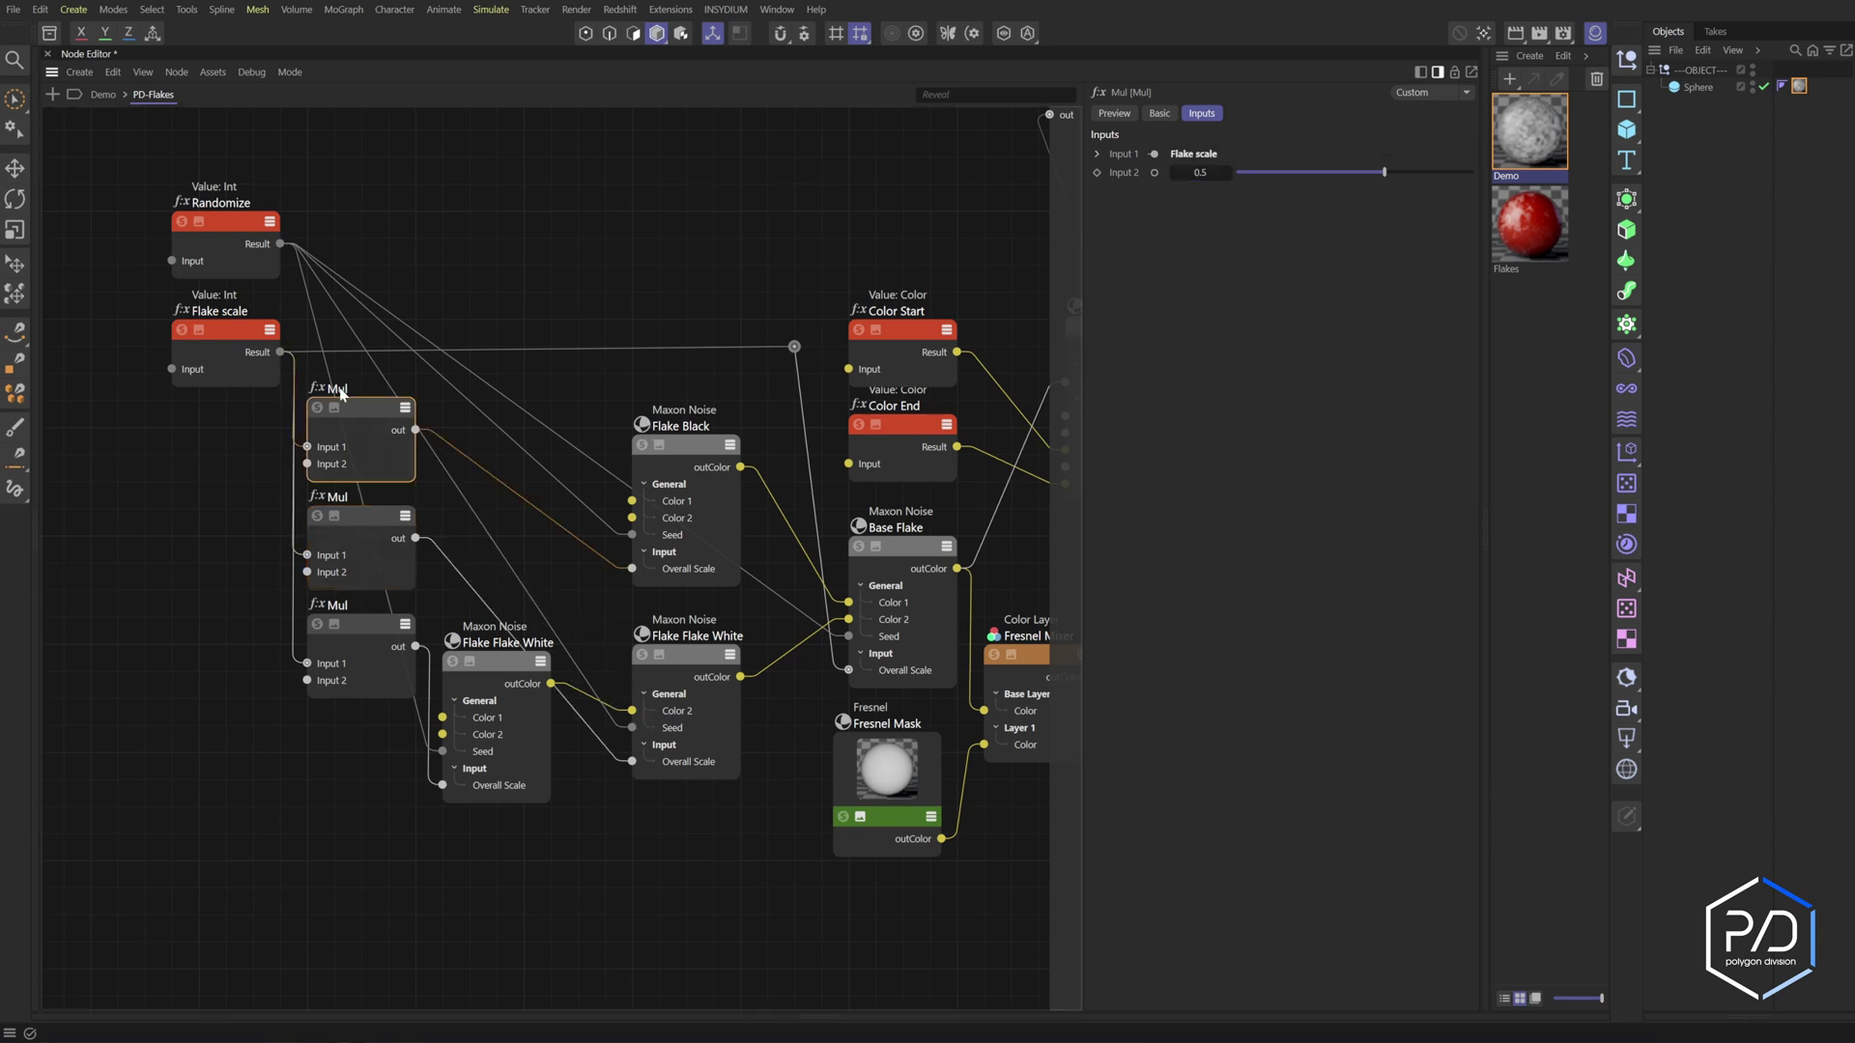
Rename the three stacked Mul nodes 50%, 40% and 35%, in order from the uppermost
{"action": "double_click", "coordinate": [336, 384]}
{"action": "type", "text": "50%"}
{"action": "left_click", "coordinate": [326, 500]}
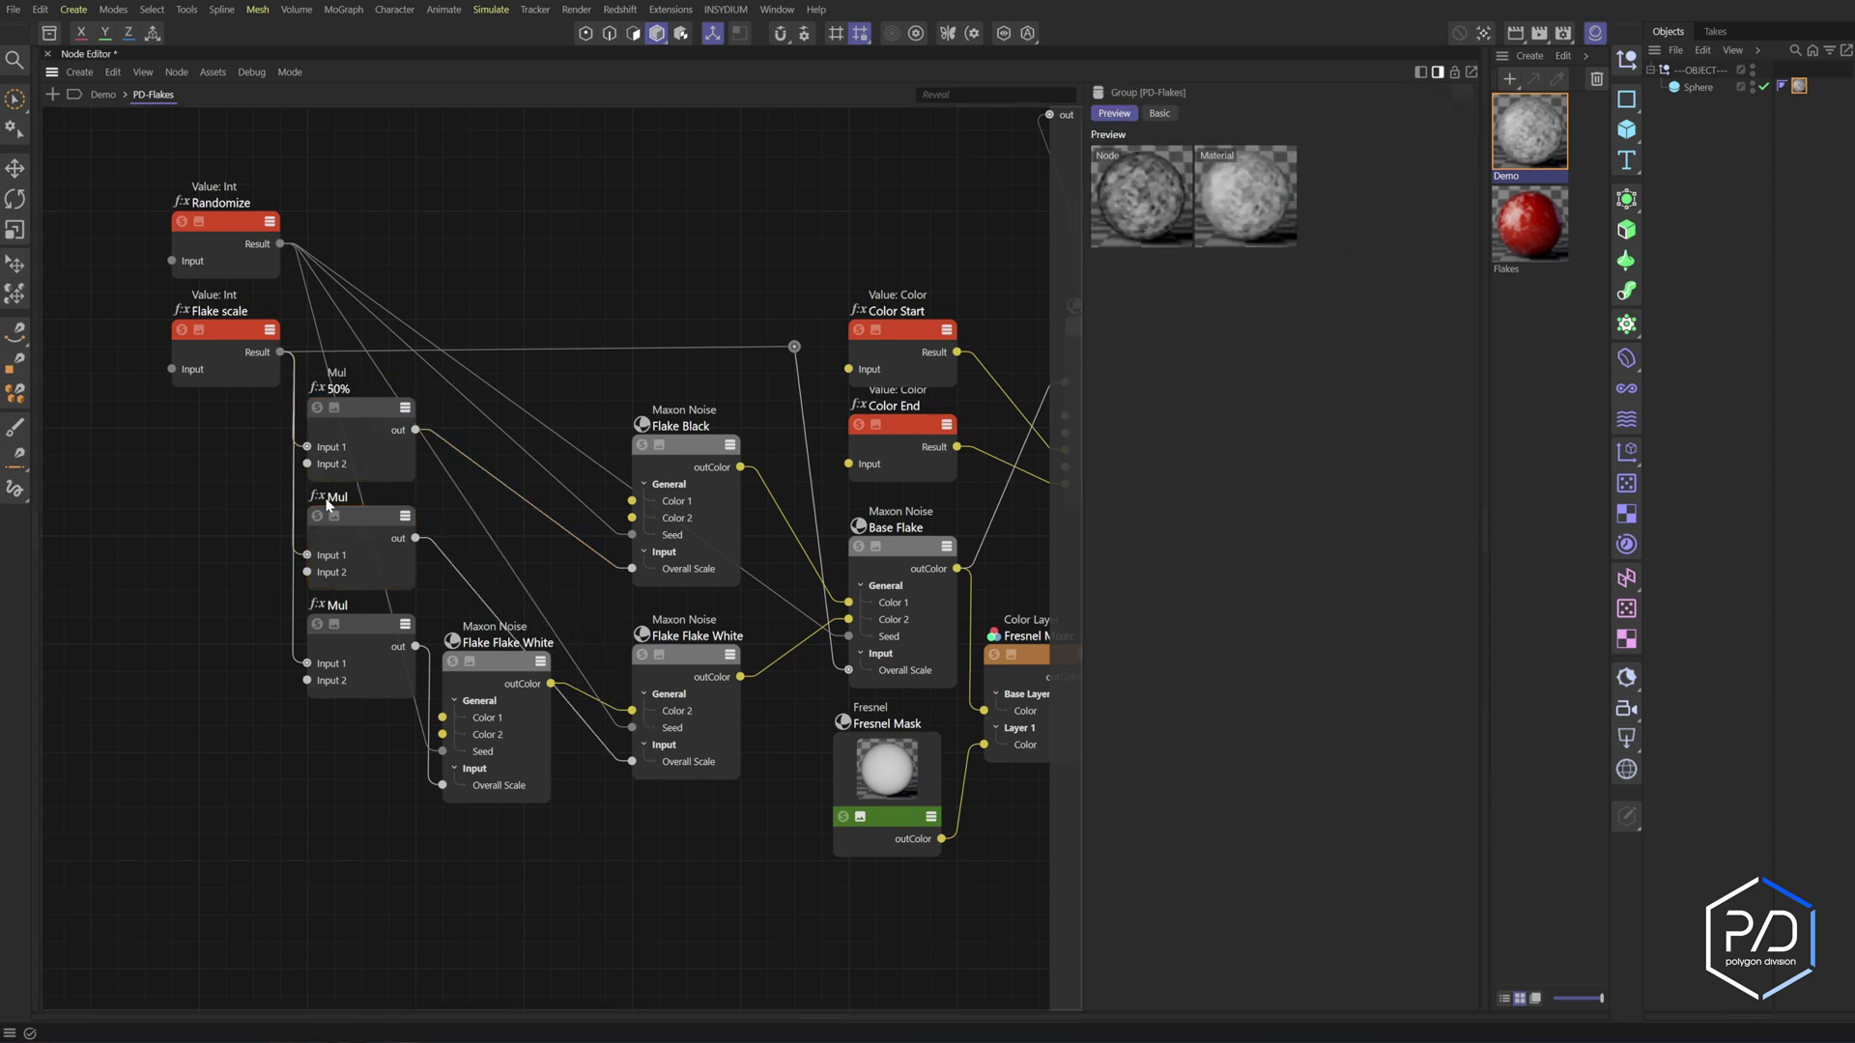
{"action": "double_click", "coordinate": [328, 502]}
{"action": "type", "text": "40%"}
{"action": "double_click", "coordinate": [339, 605]}
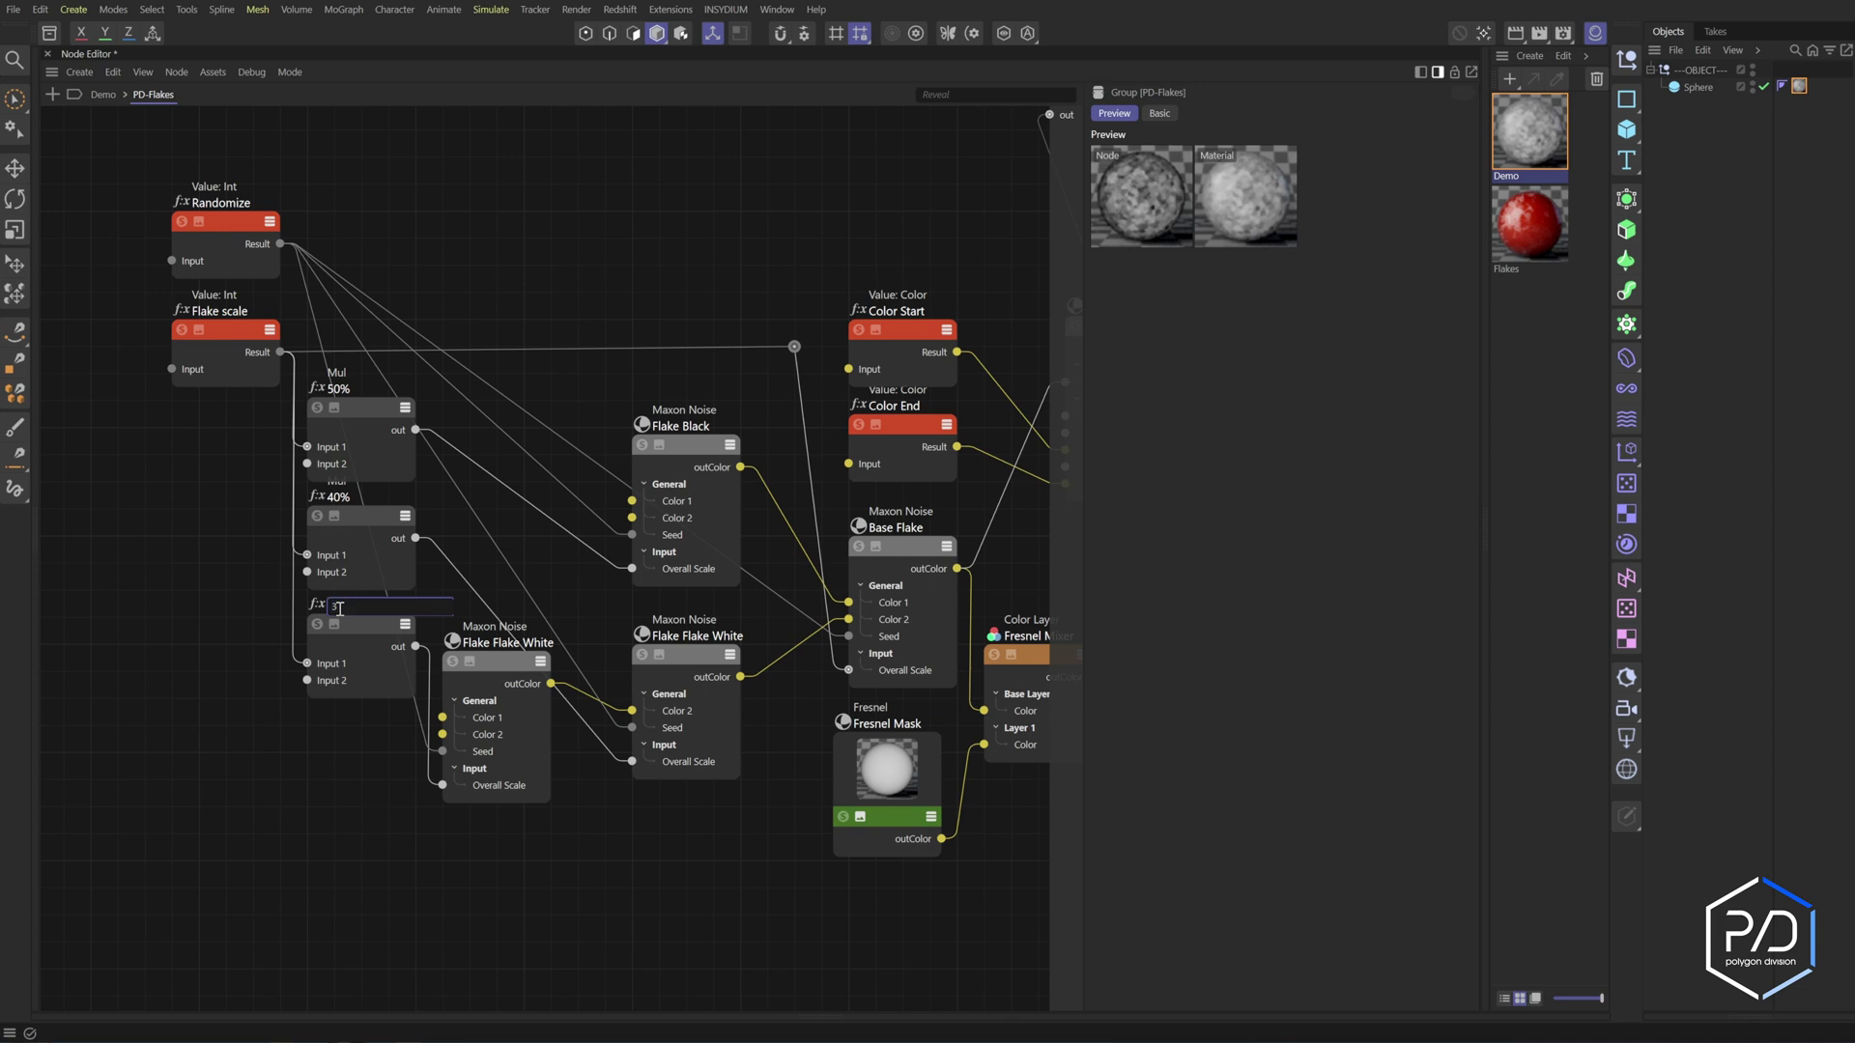
{"action": "type", "text": "35%"}
{"action": "left_click", "coordinate": [322, 783]}
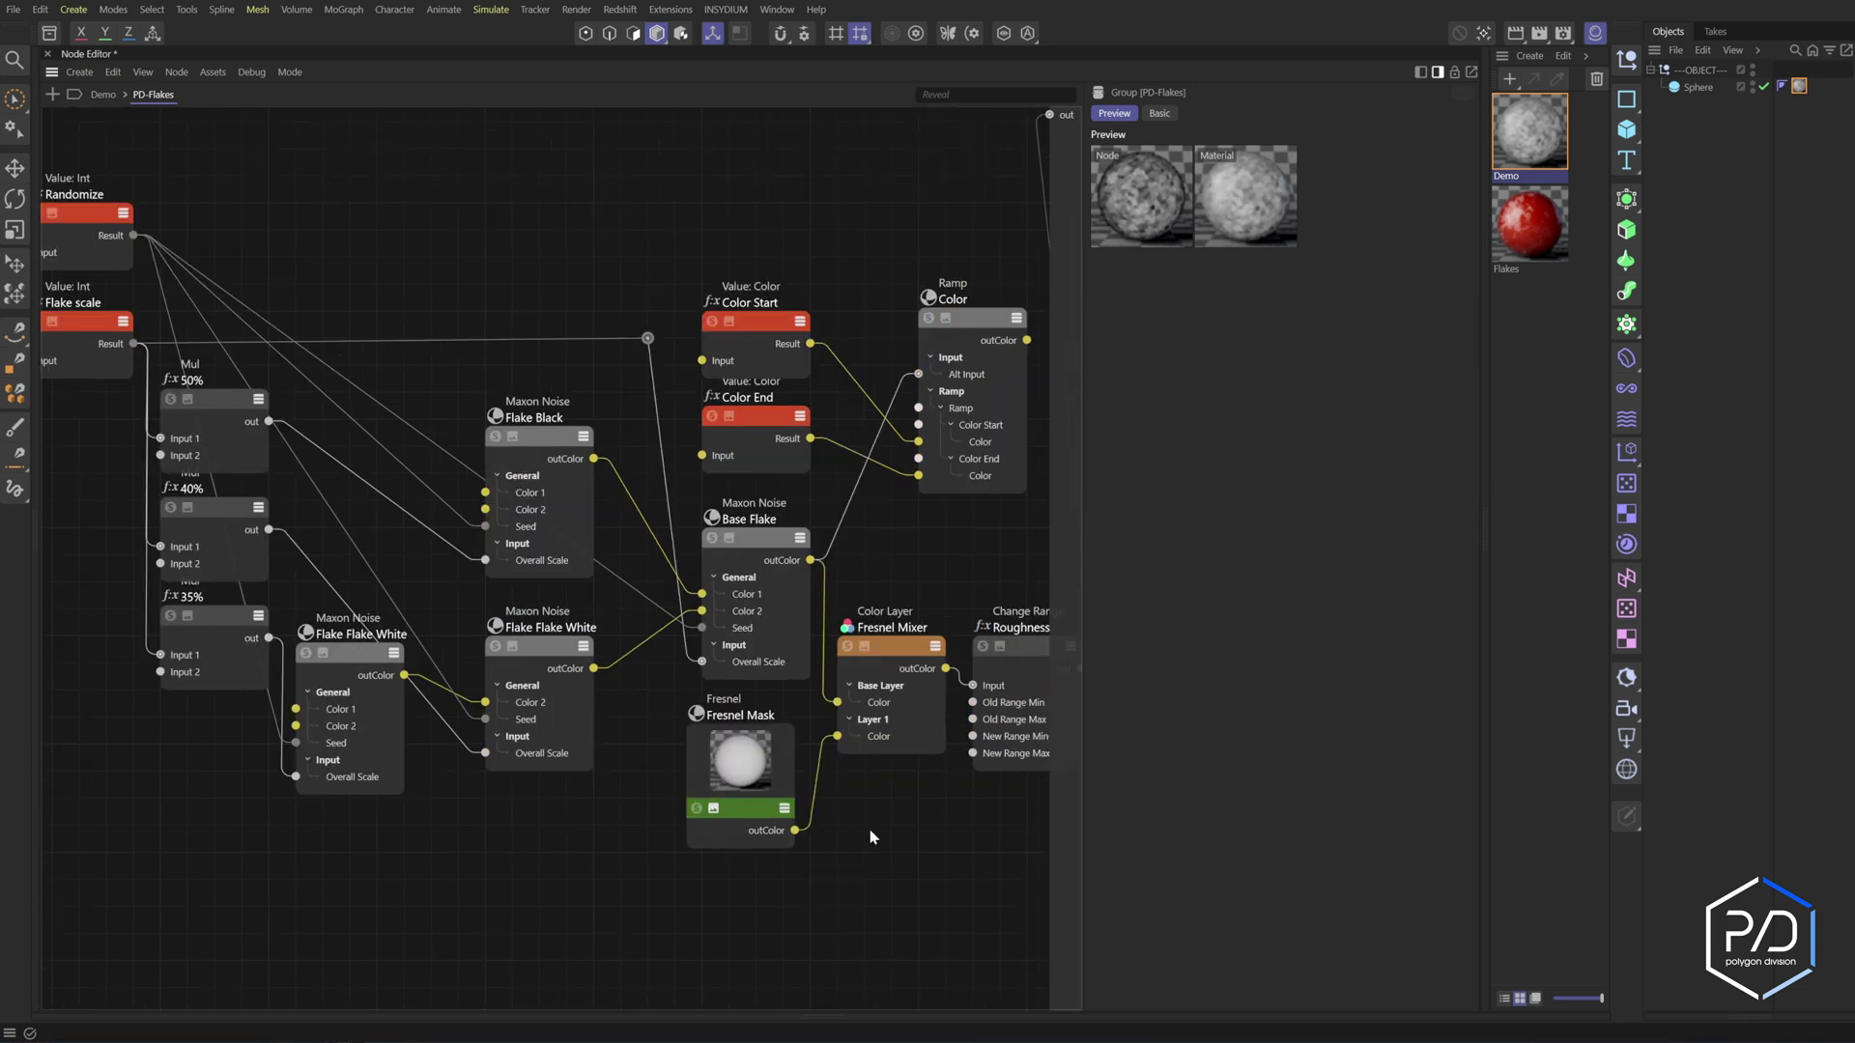
Rename the group's existing output Roughness and expose the Color ramp's outColor as a second group output named Color
{"action": "middle_click_drag", "start_coordinate": [997, 847], "coordinate": [855, 836]}
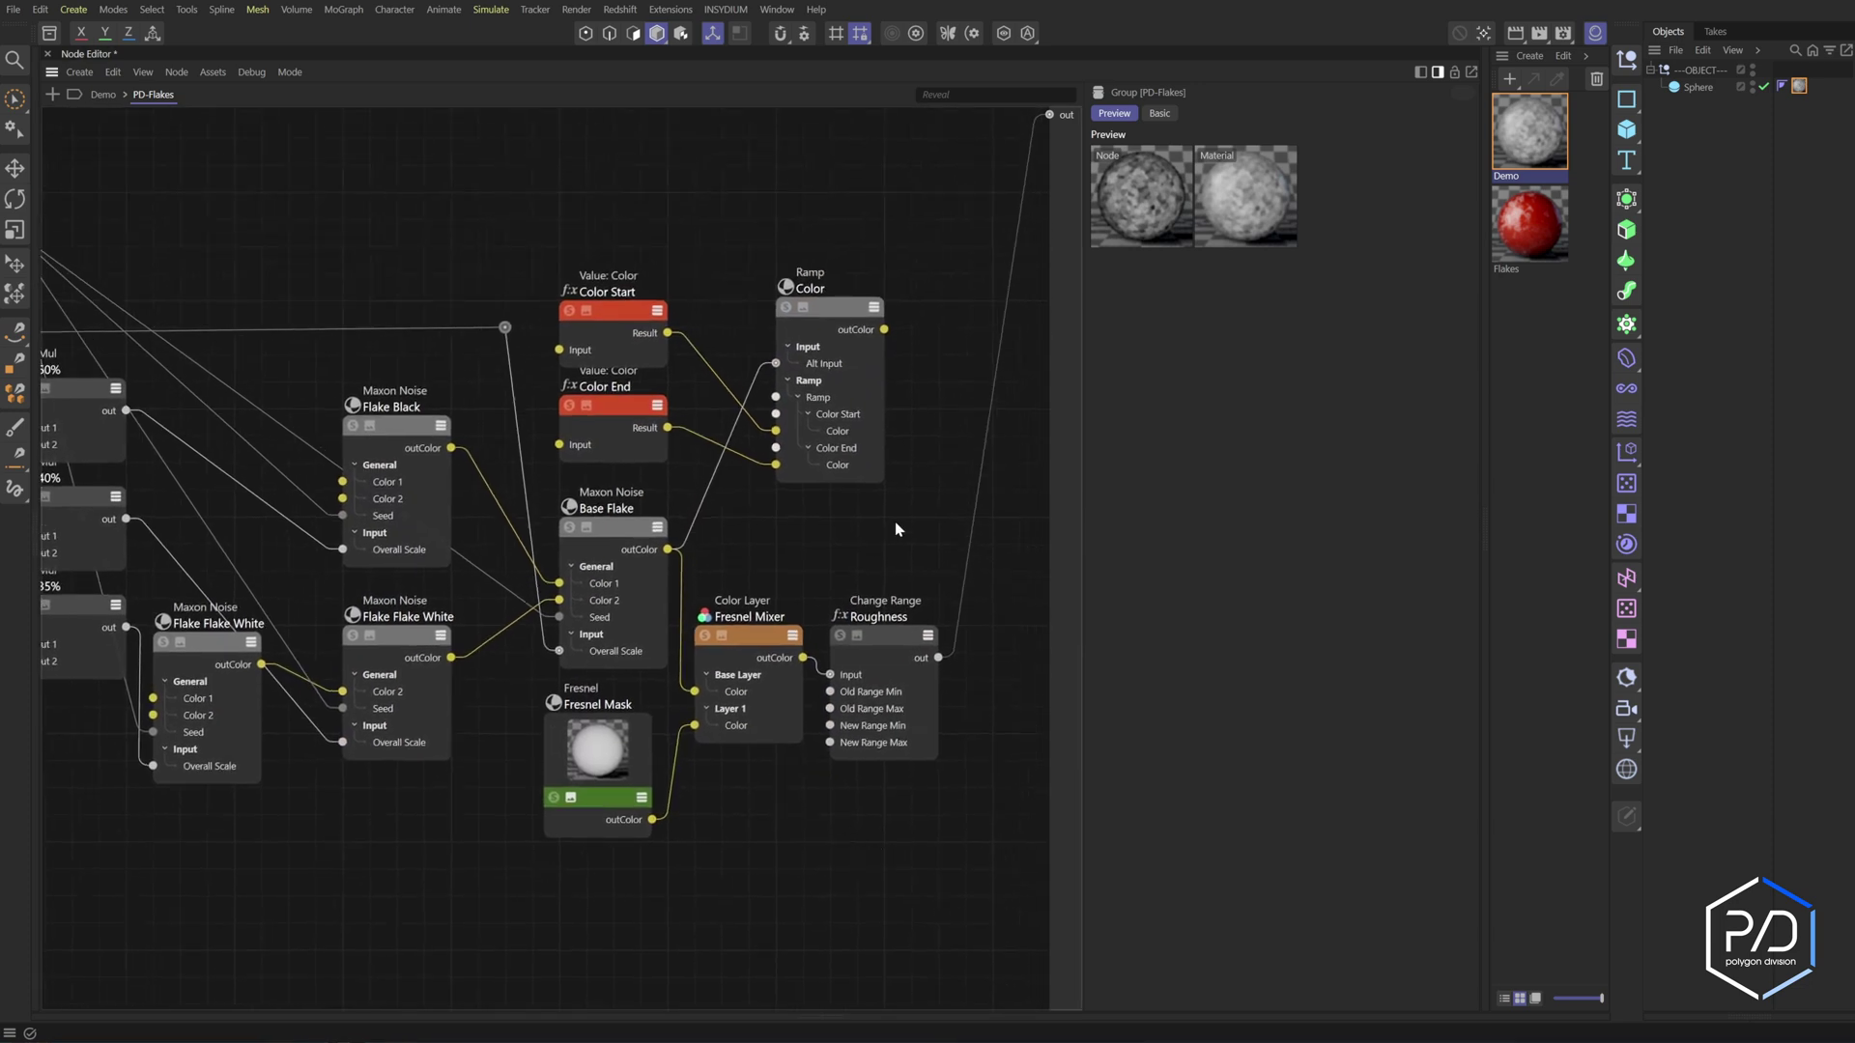
{"action": "left_click", "coordinate": [836, 308]}
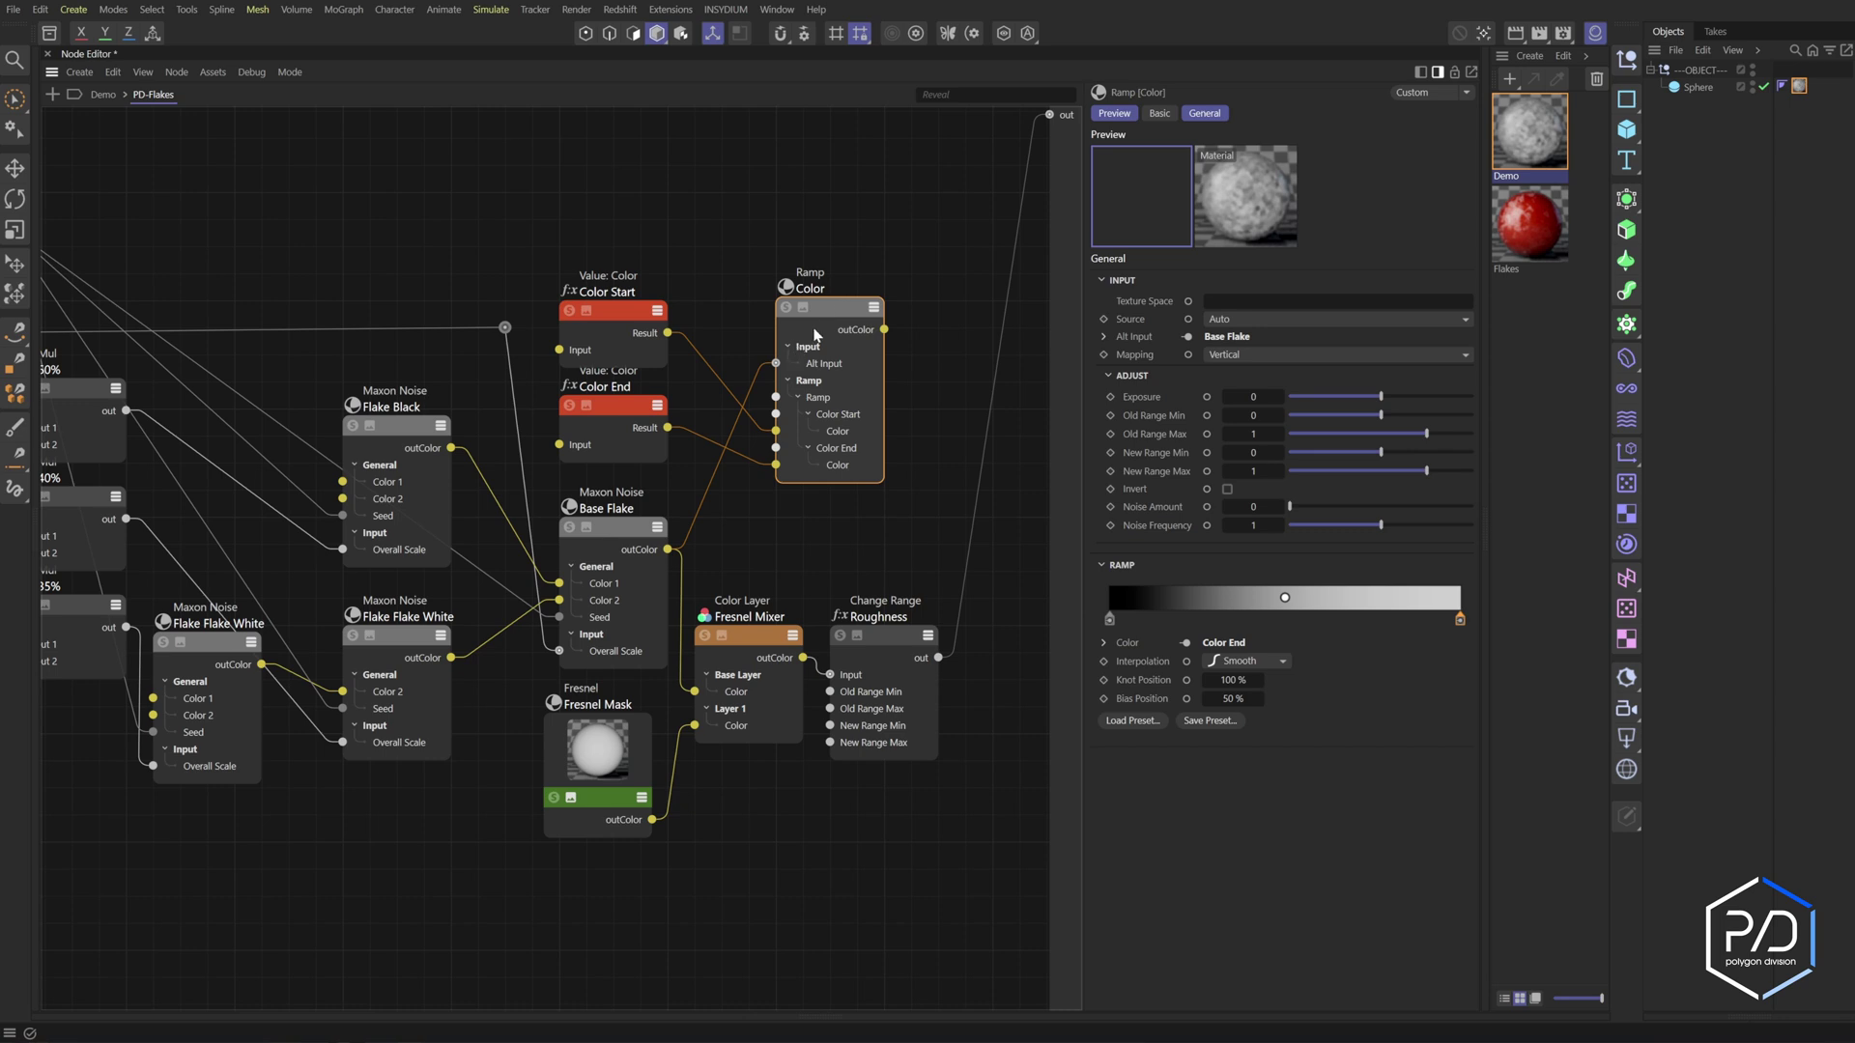
{"action": "left_click", "coordinate": [1070, 128]}
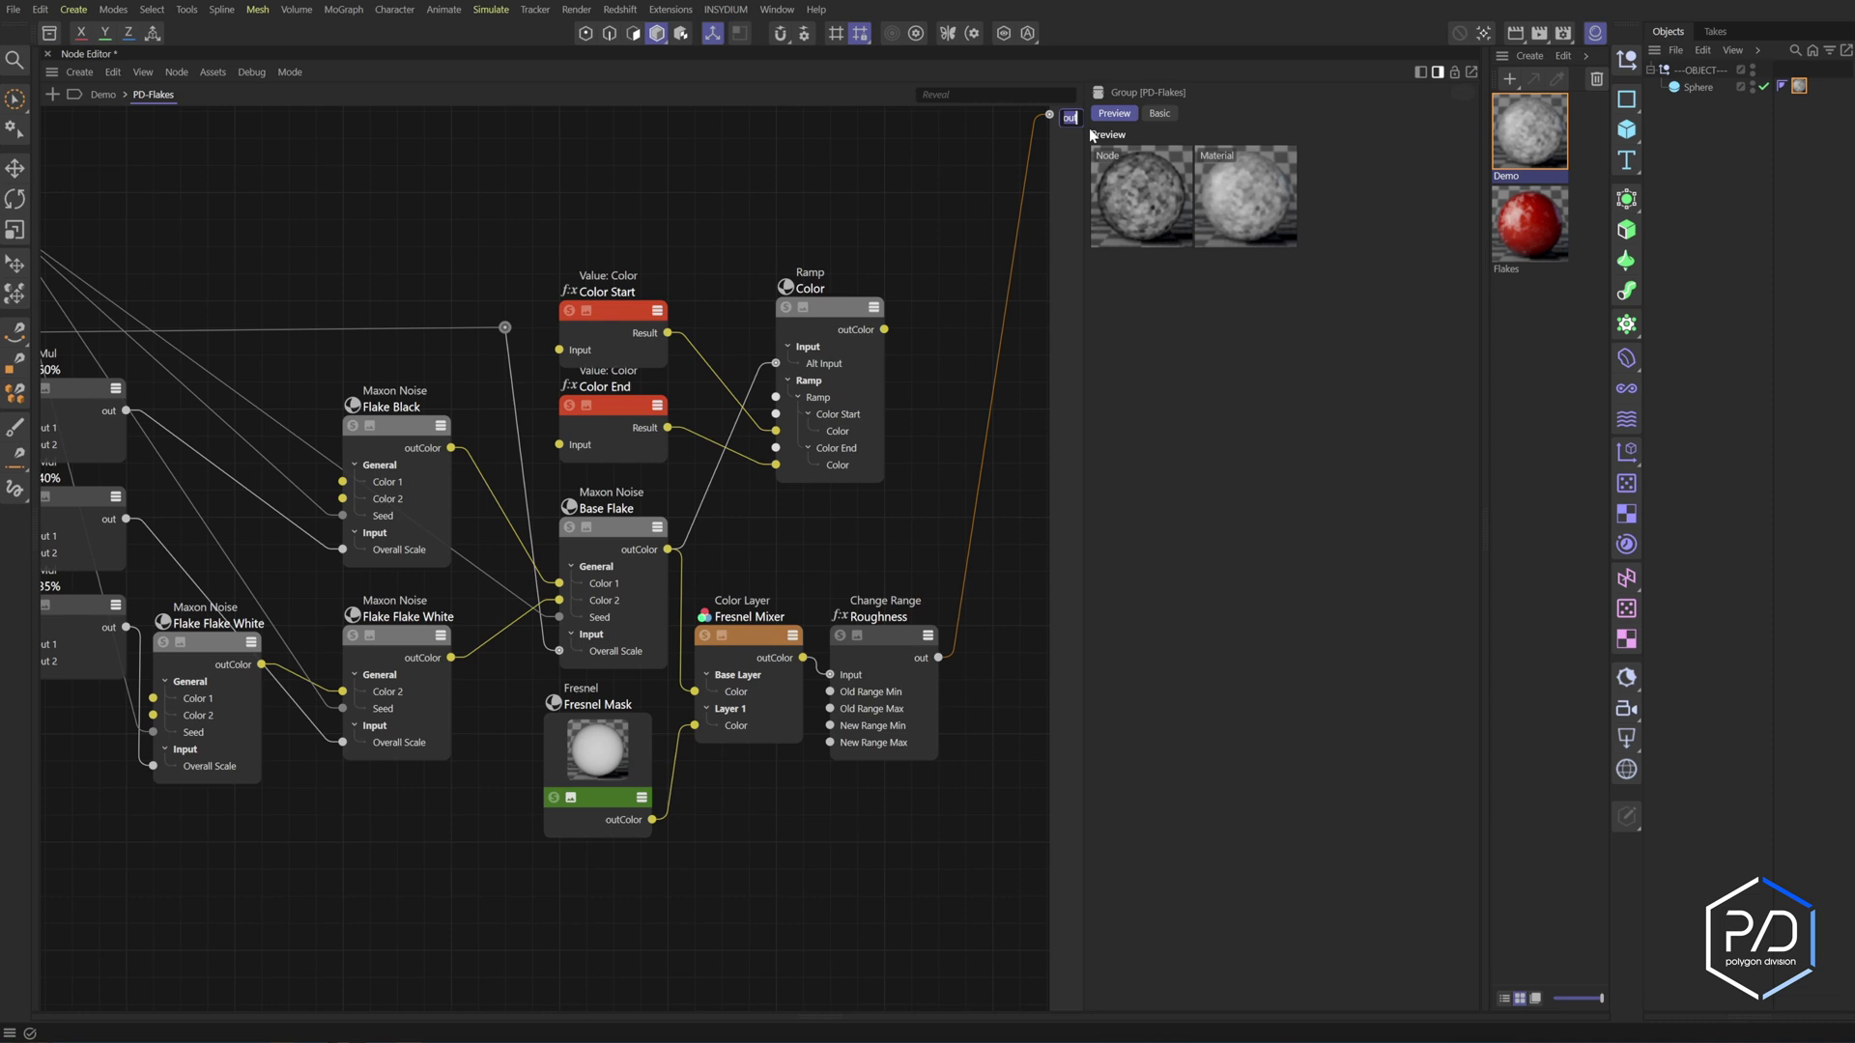
{"action": "left_click_drag", "start_coordinate": [884, 330], "coordinate": [1059, 189]}
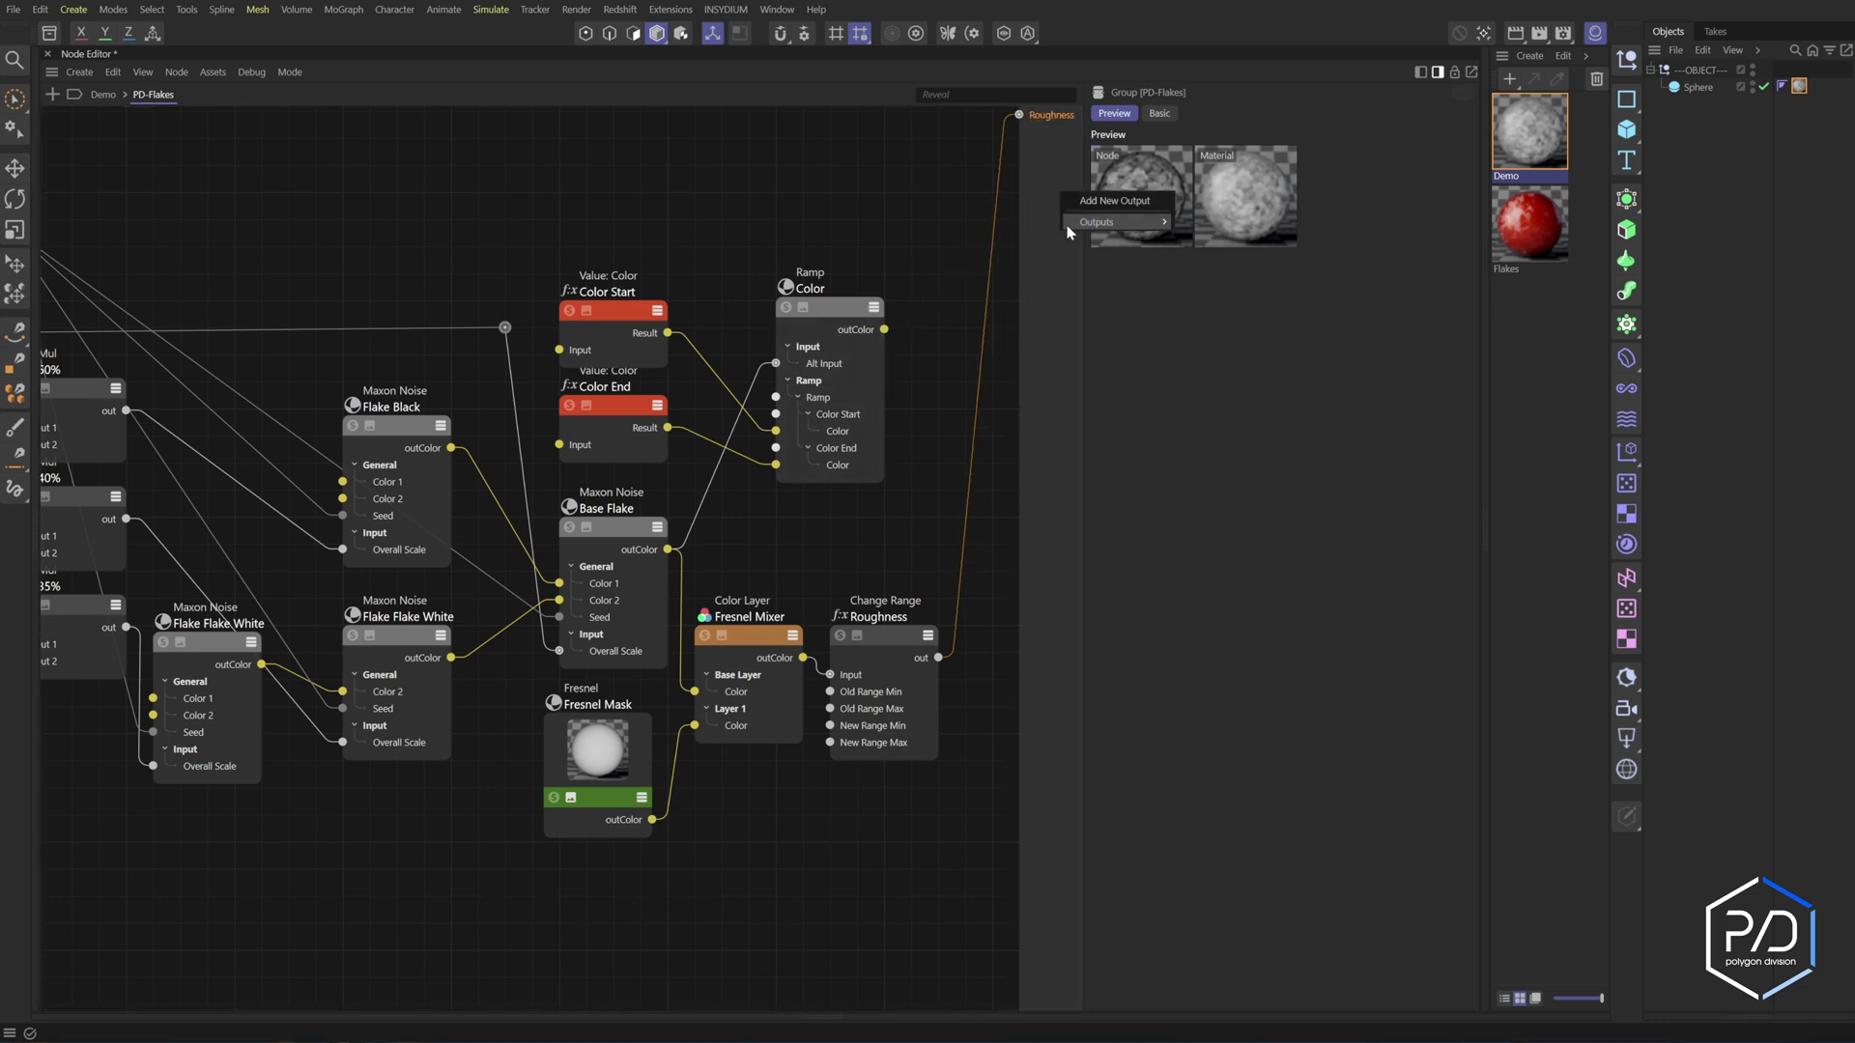
{"action": "left_click", "coordinate": [1070, 204]}
{"action": "double_click", "coordinate": [1047, 136]}
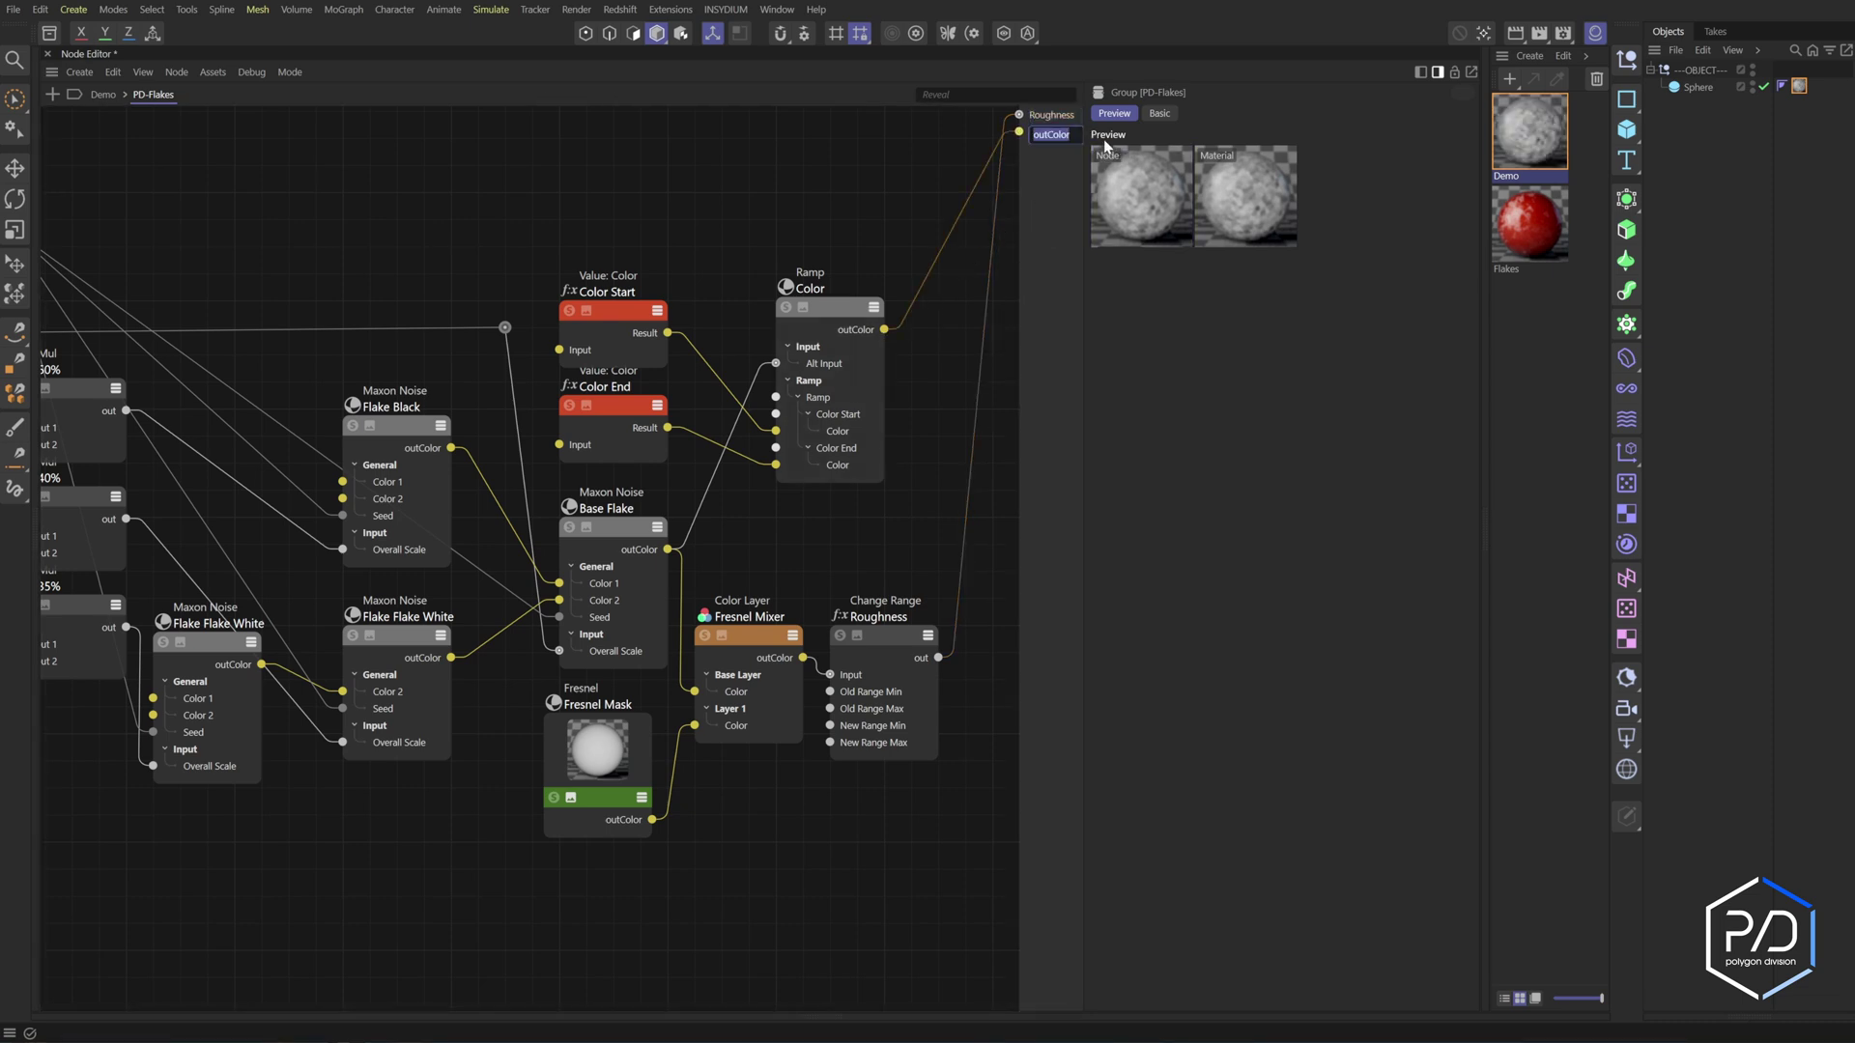
Return to the Demo material graph and examine the output ports on the PD-Flakes group node
{"action": "left_click", "coordinate": [102, 94]}
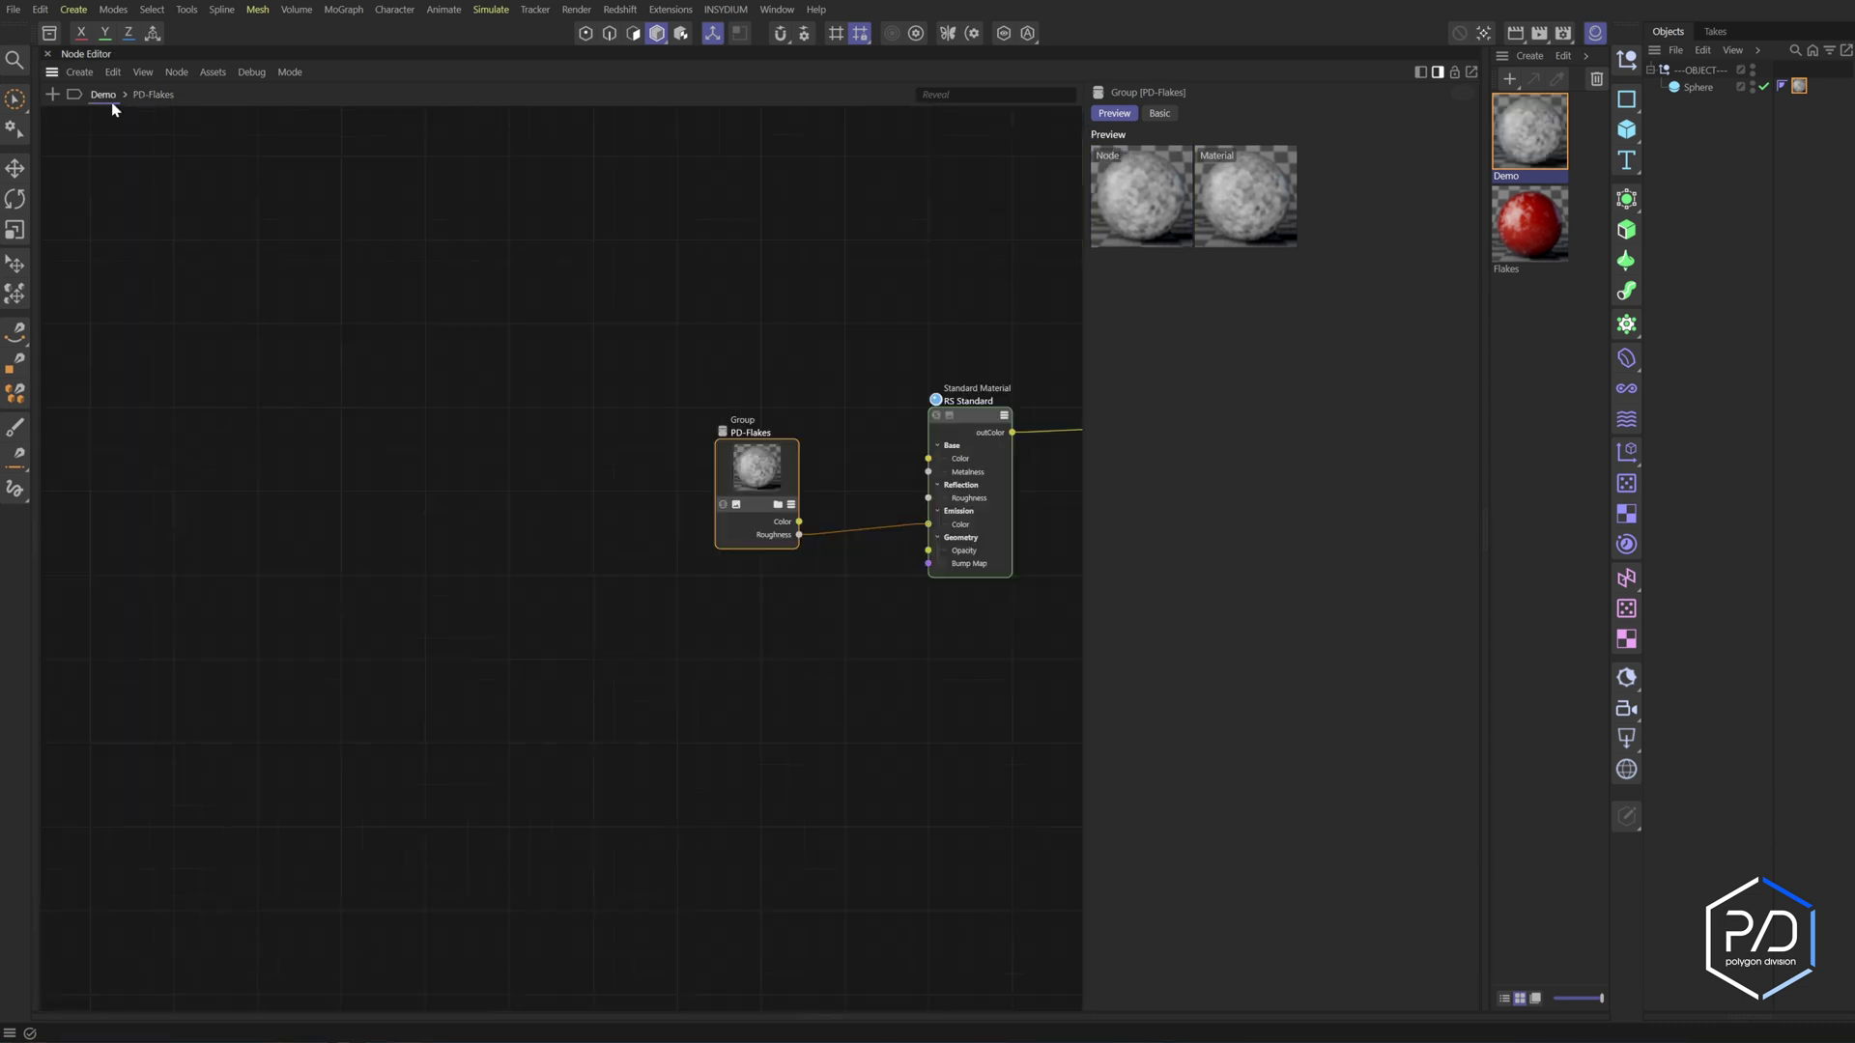
{"action": "left_click", "coordinate": [756, 464]}
{"action": "scroll", "coordinate": [821, 515], "scroll_direction": "up", "scroll_amount": 5}
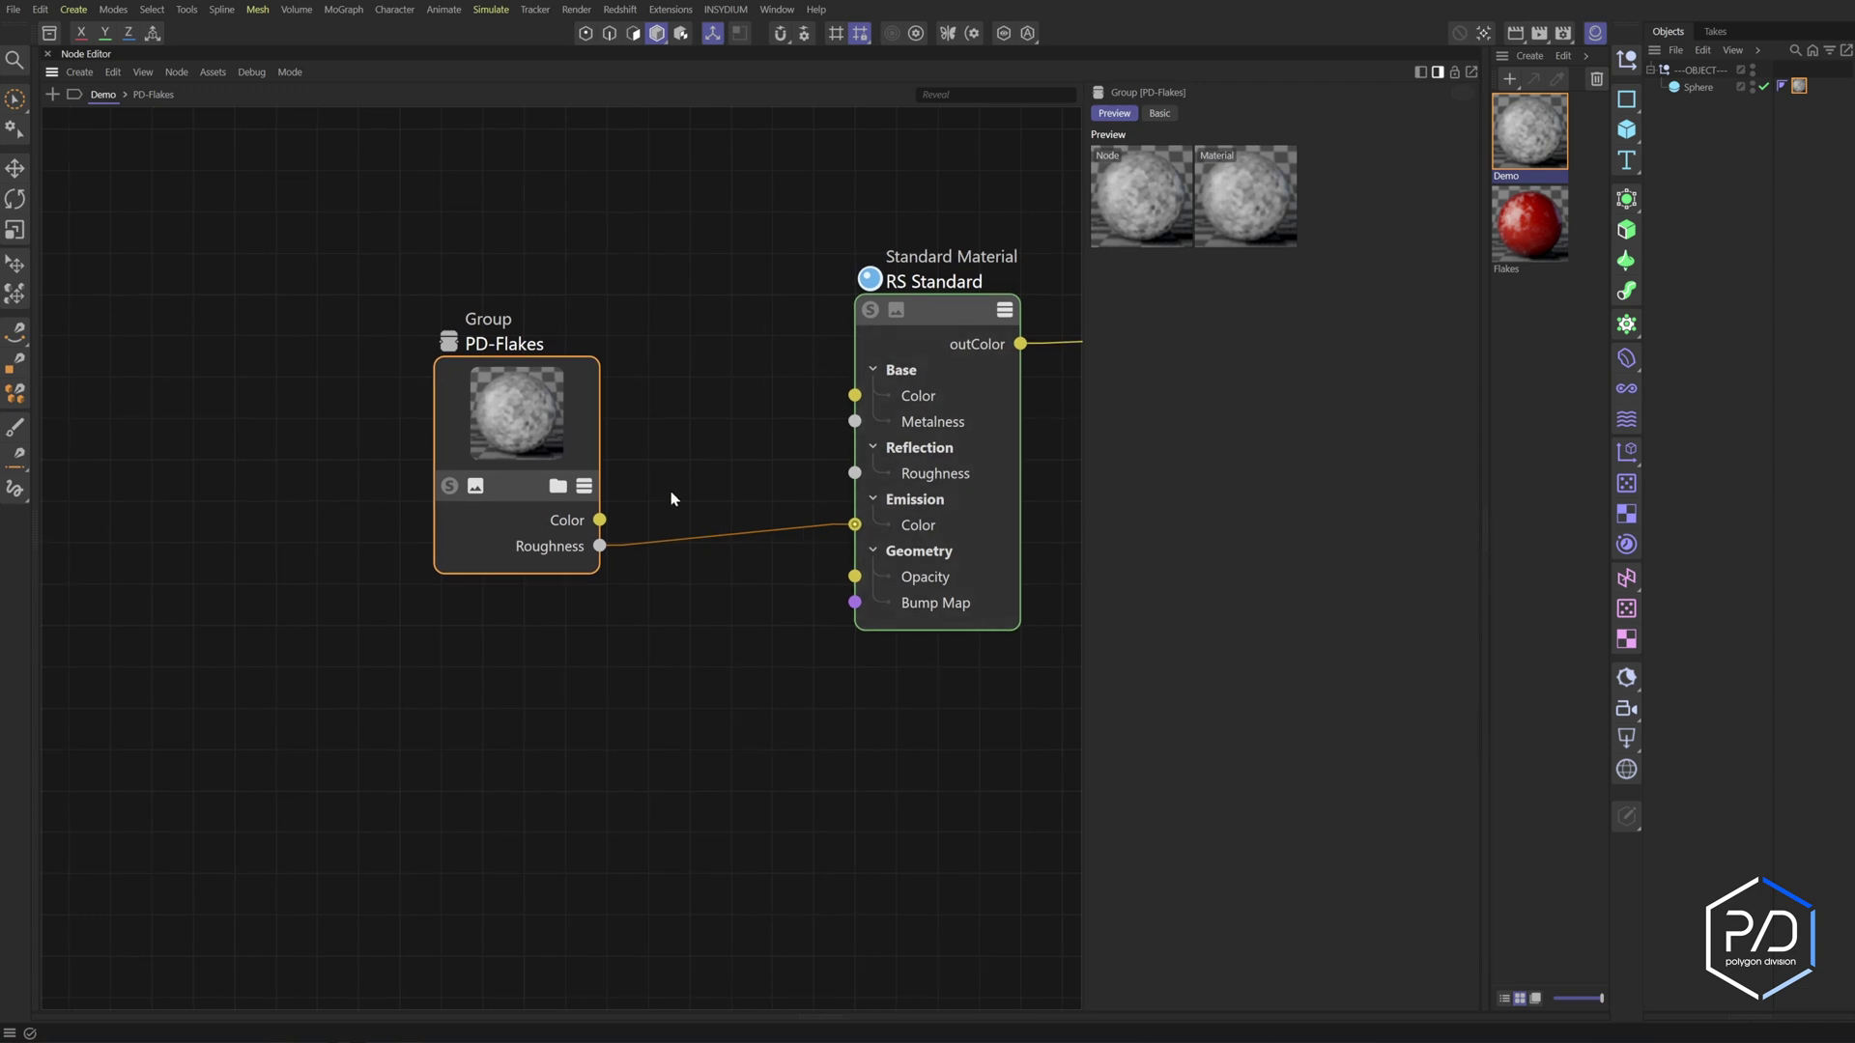
{"action": "left_click_drag", "start_coordinate": [601, 521], "coordinate": [878, 574]}
{"action": "left_click", "coordinate": [723, 547]}
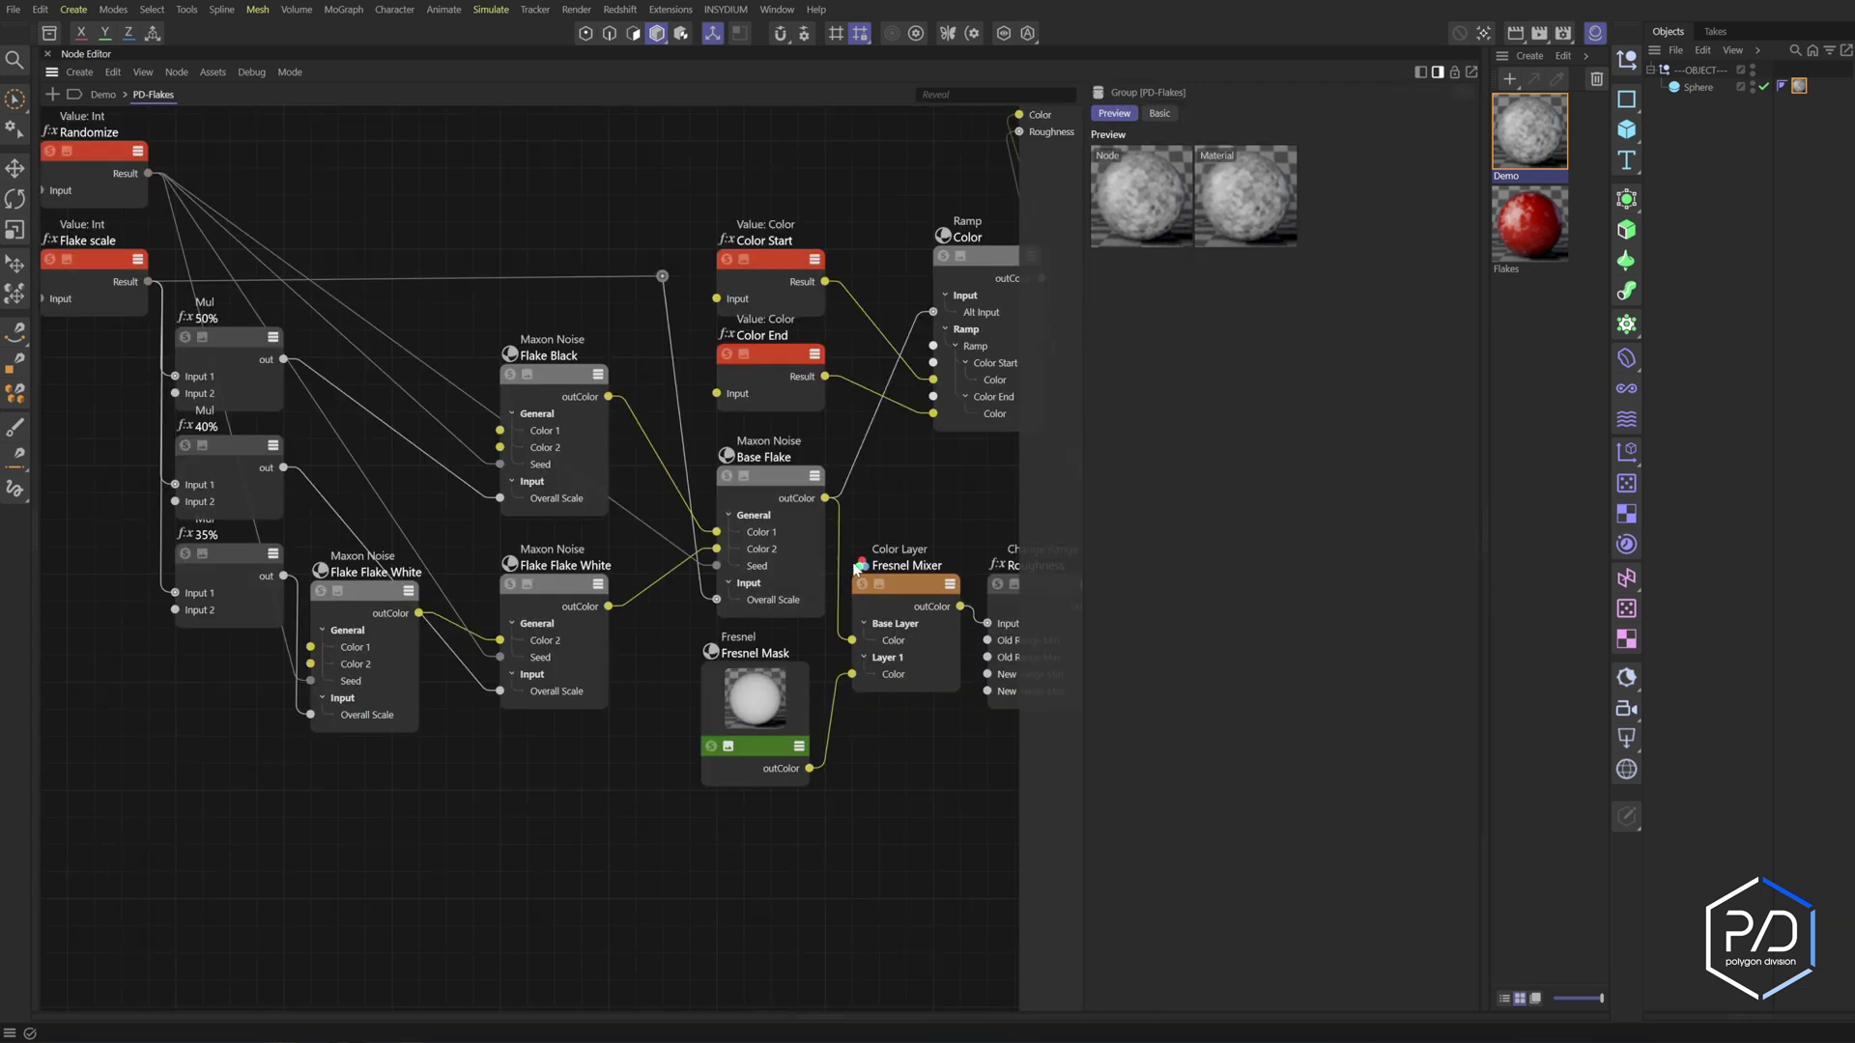
Duplicate the Color End value node, set the copy's Data Type to Float, and make two such nodes named Roughness Min and Roughness Max
{"action": "middle_click_drag", "start_coordinate": [854, 565], "coordinate": [808, 560]}
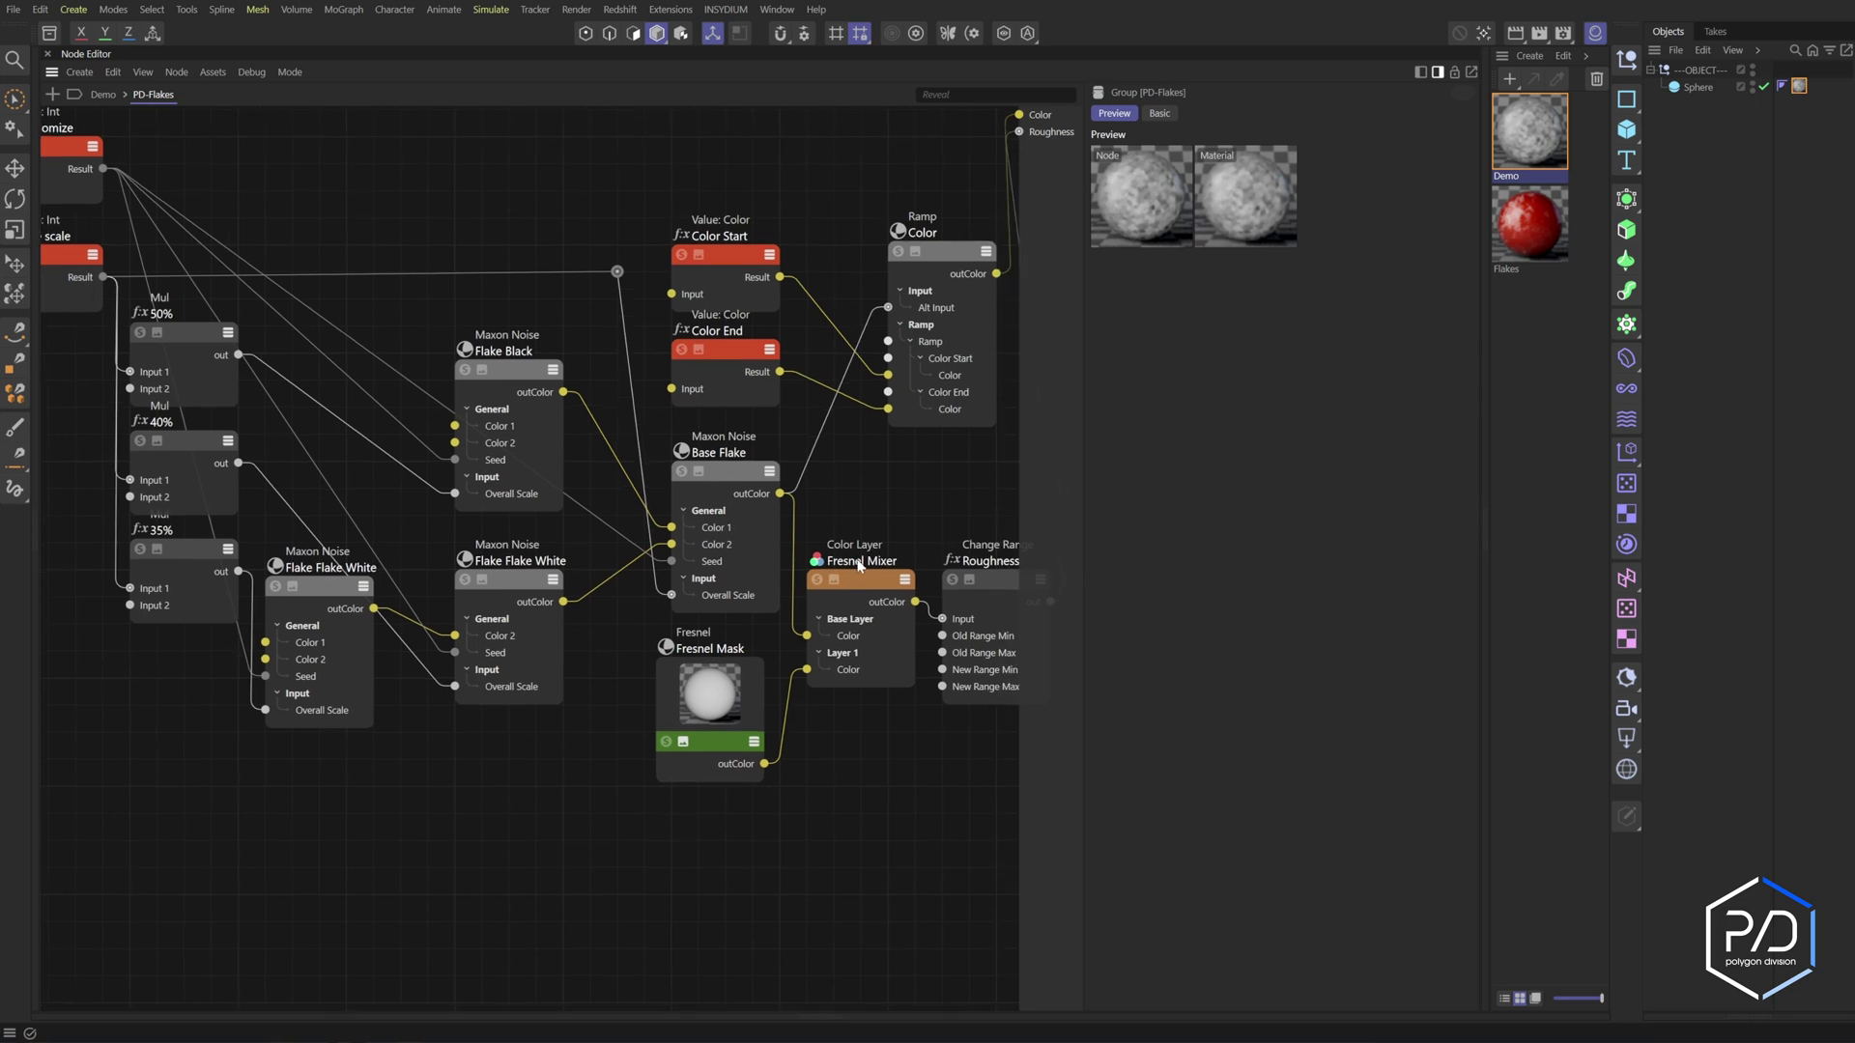
{"action": "left_click", "coordinate": [733, 474]}
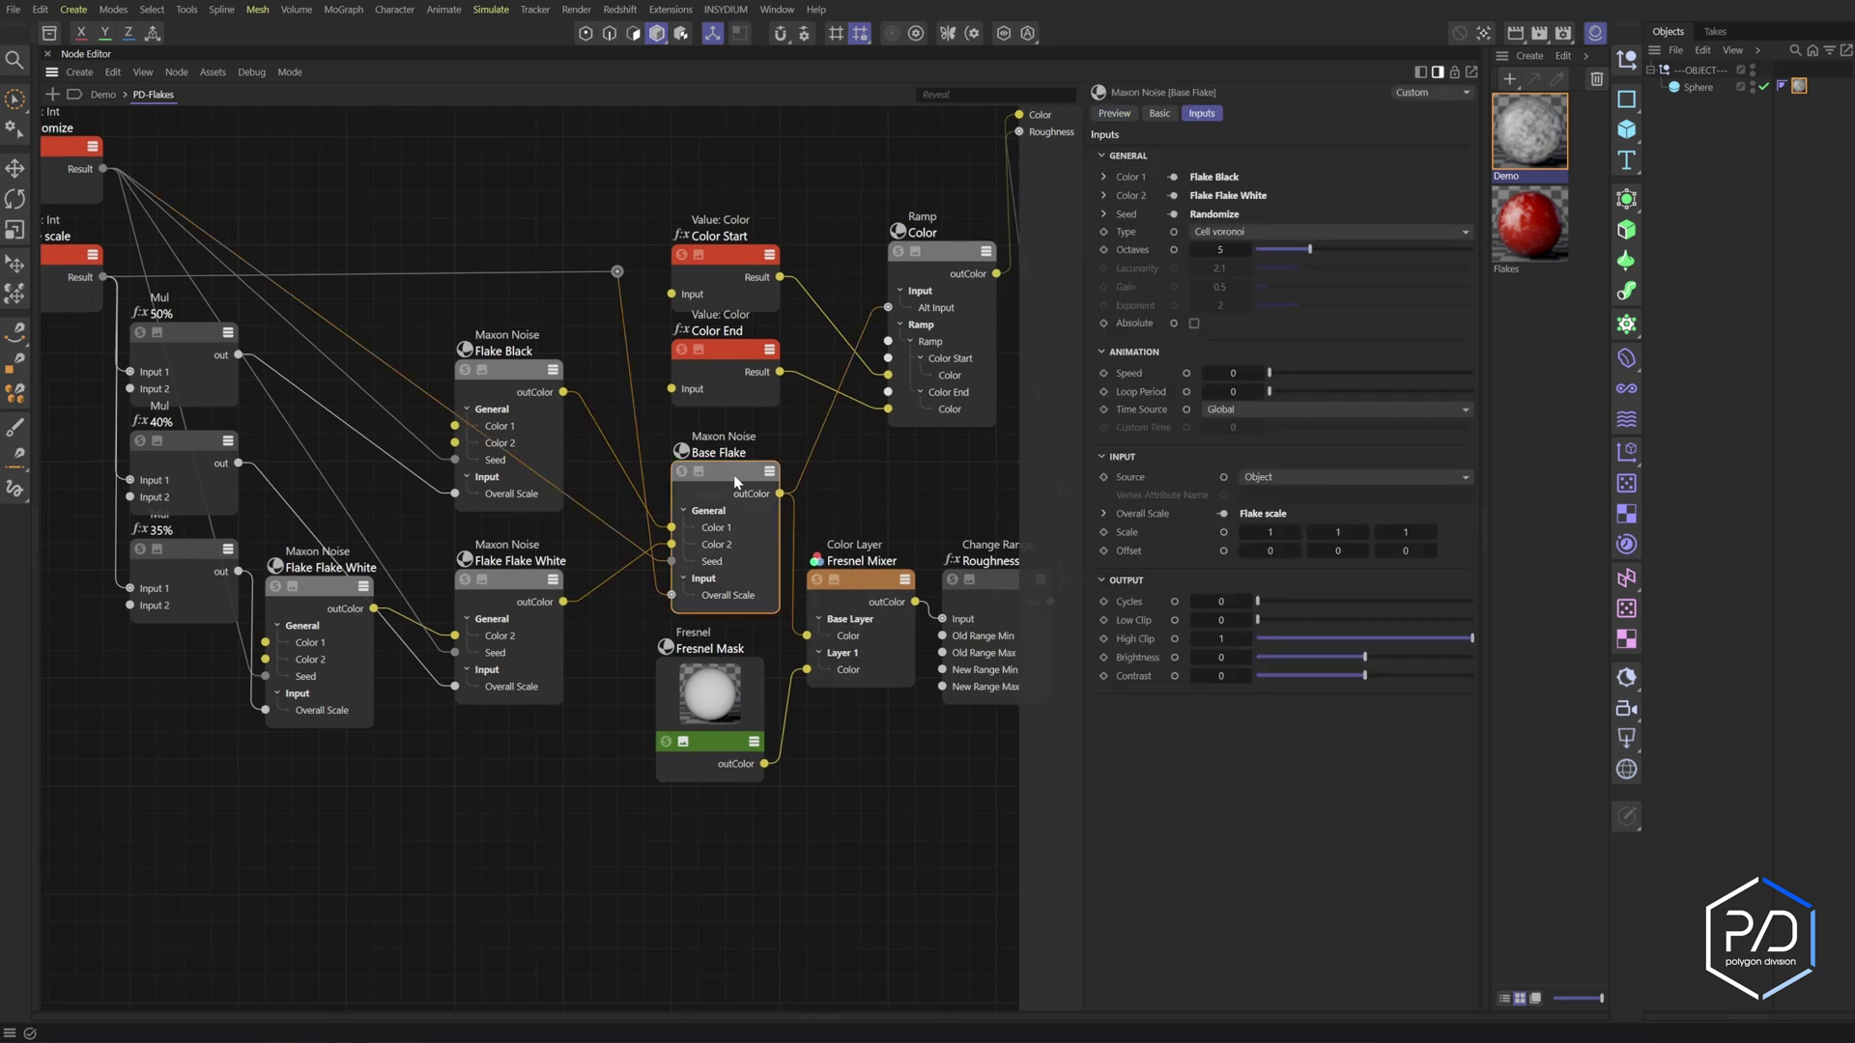
{"action": "left_click", "coordinate": [883, 547]}
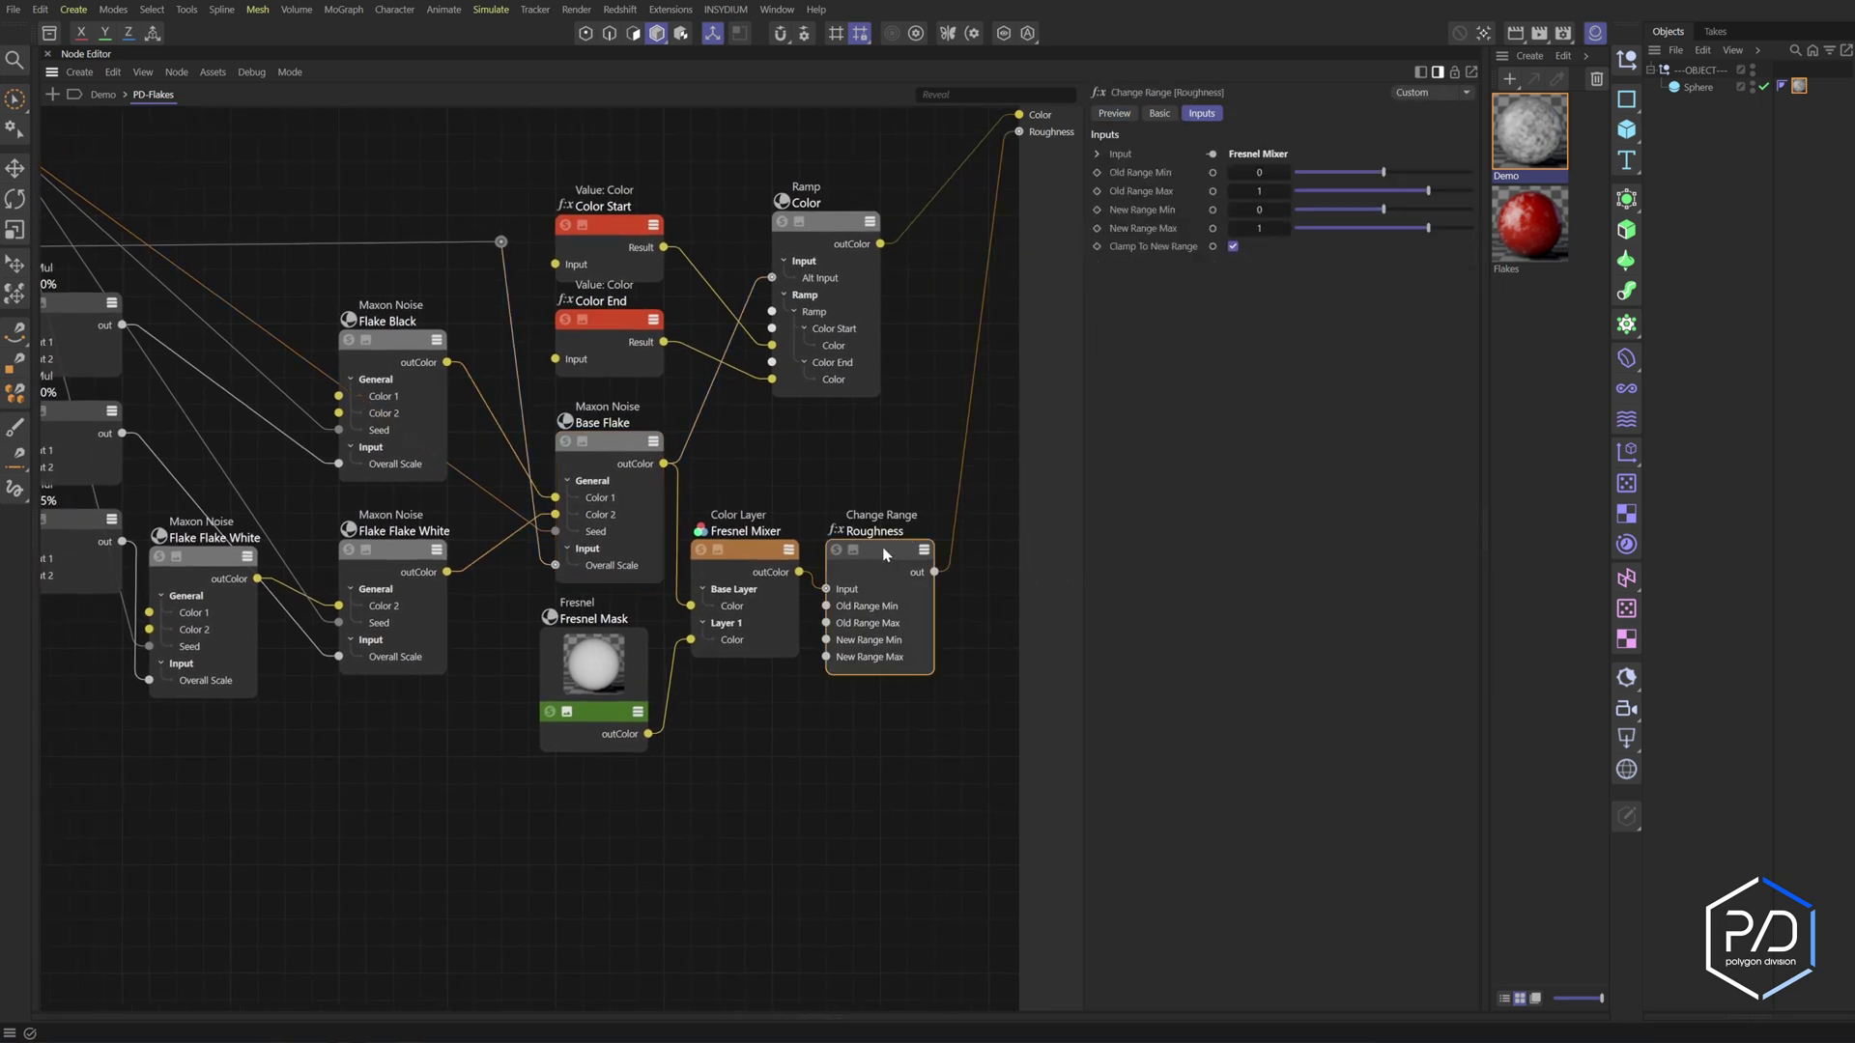
{"action": "left_click", "coordinate": [616, 337]}
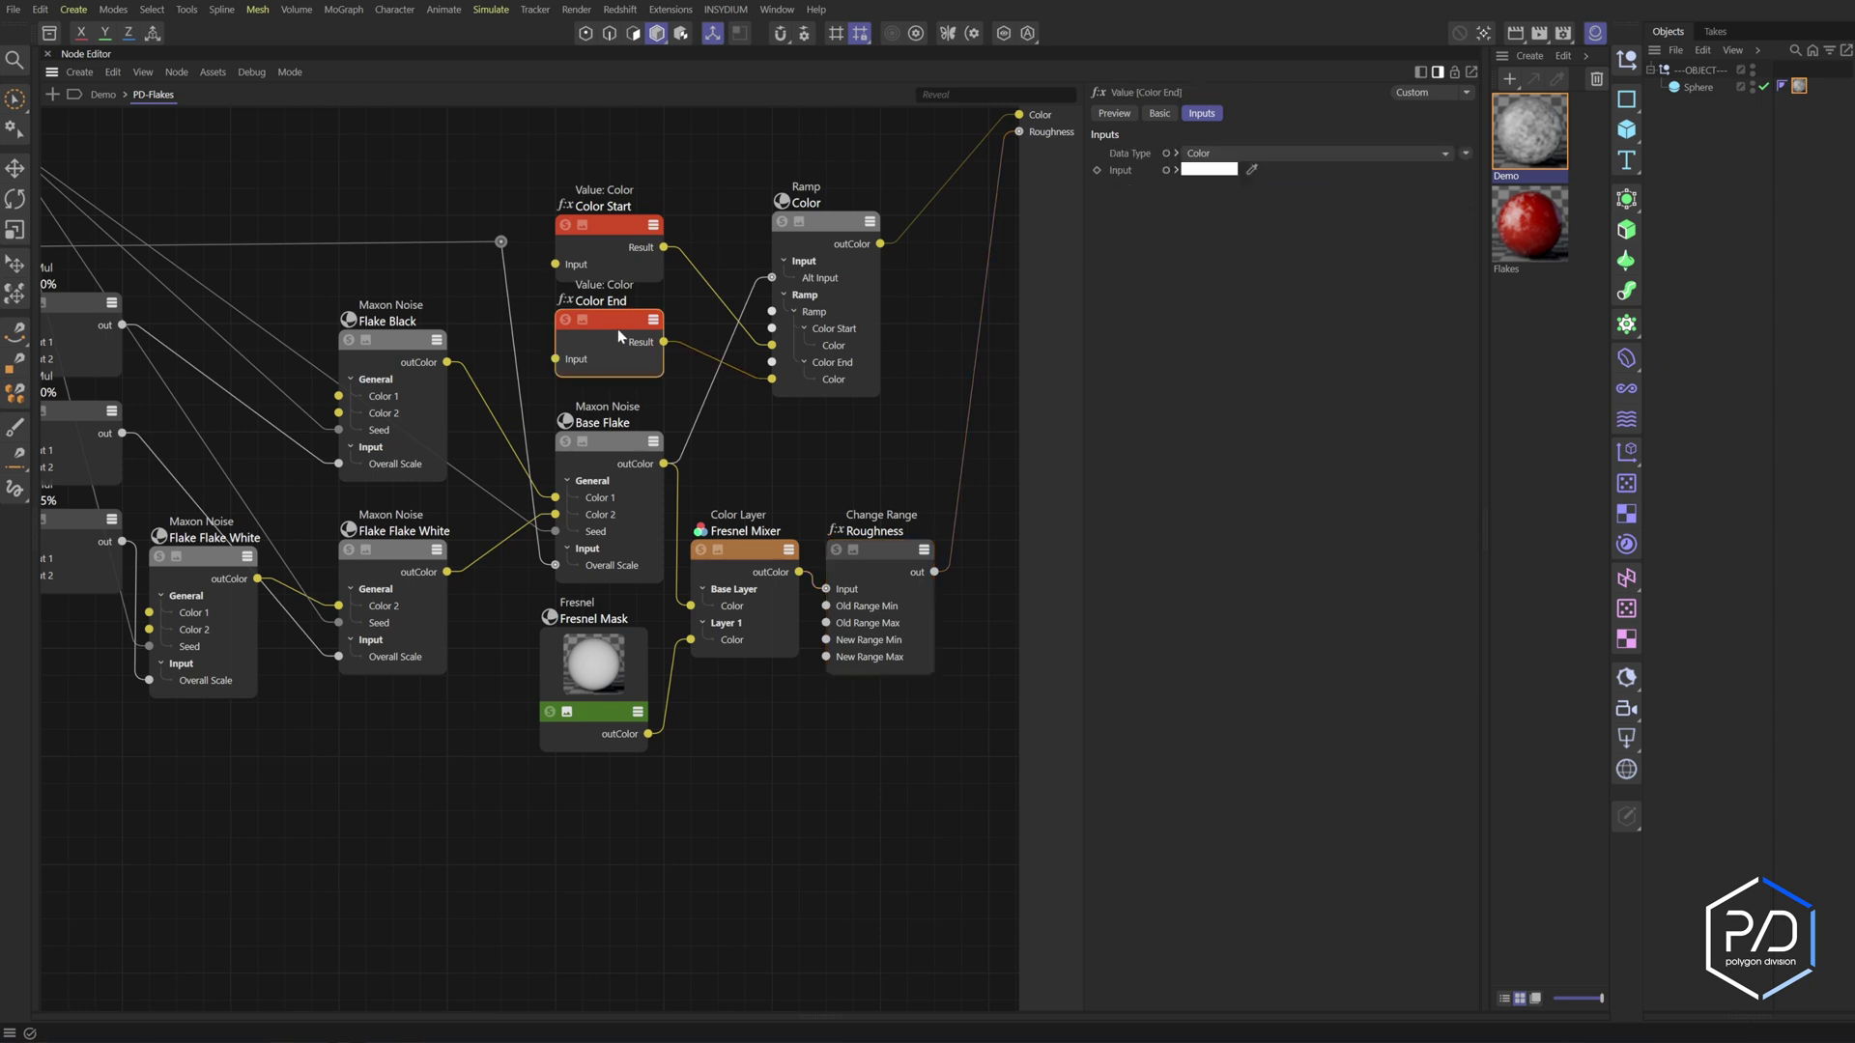
{"action": "left_click_drag", "start_coordinate": [746, 792], "coordinate": [746, 833], "text": "ctrl"}
{"action": "left_click", "coordinate": [1256, 153]}
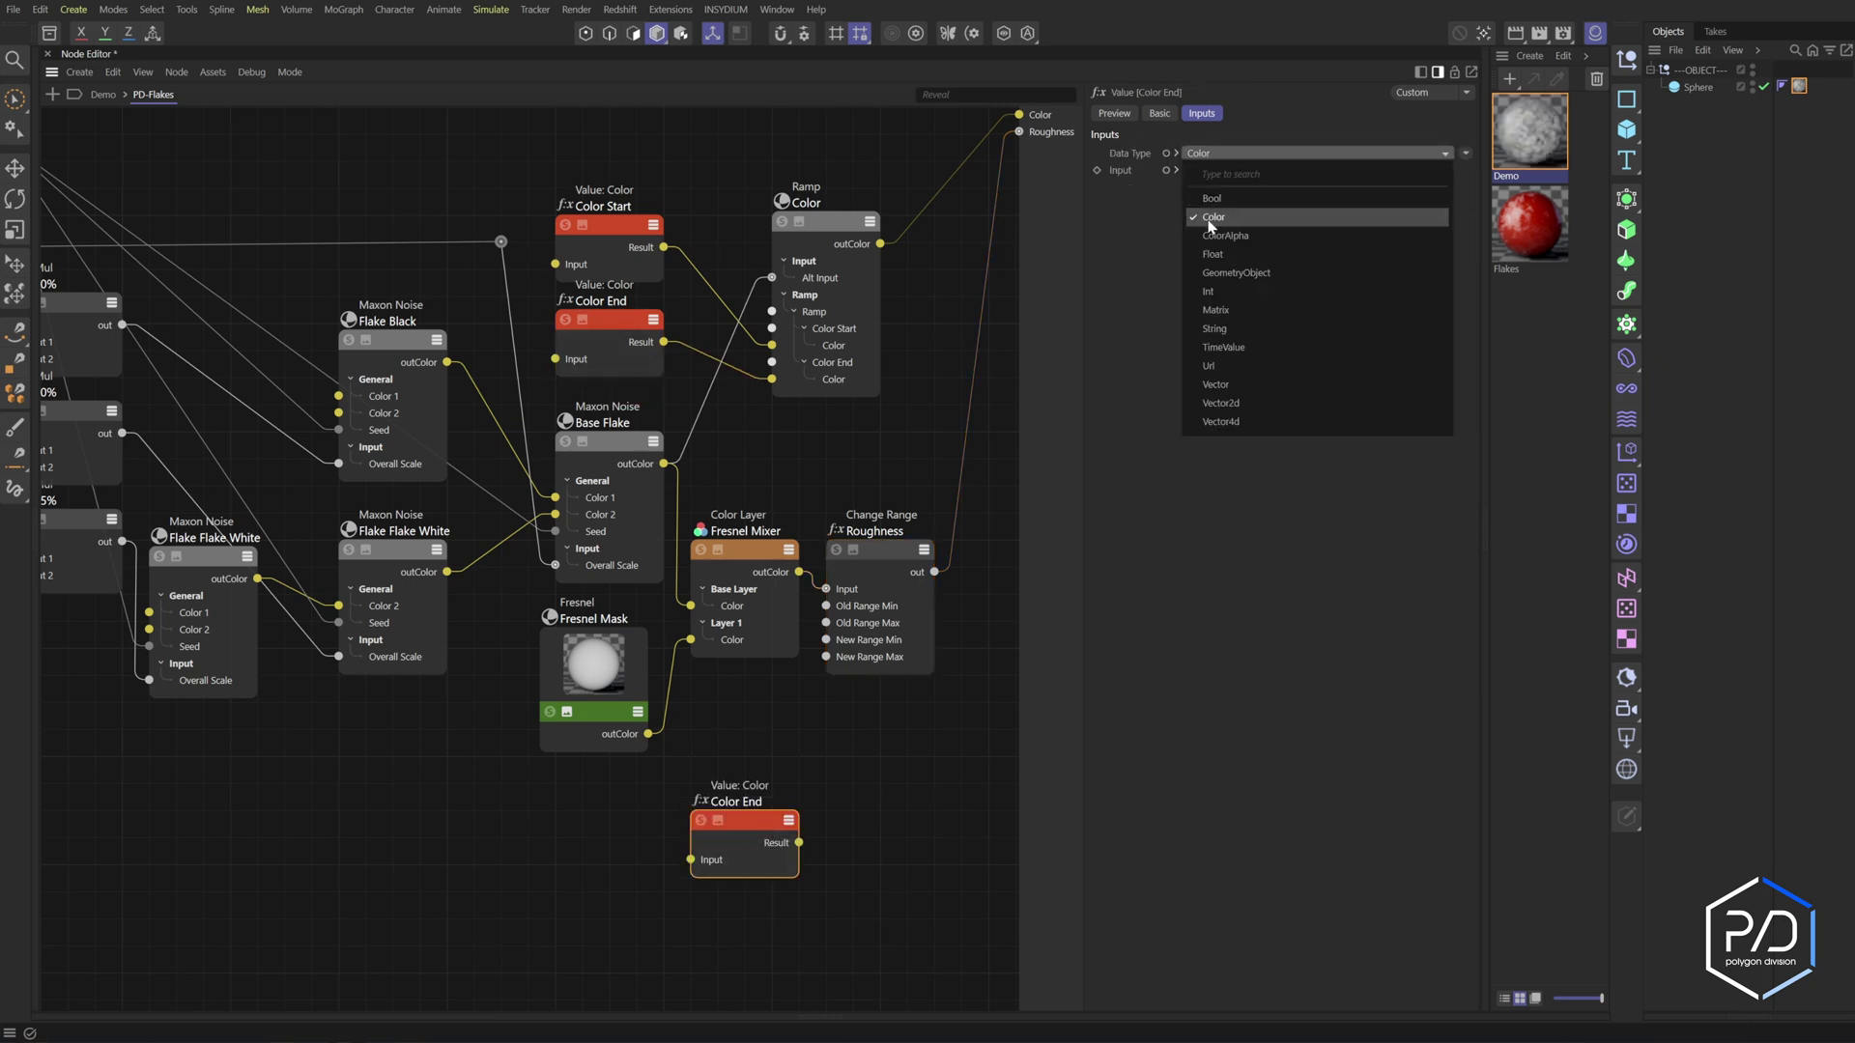
{"action": "left_click", "coordinate": [1217, 287]}
{"action": "left_click_drag", "start_coordinate": [1370, 170], "coordinate": [1216, 199]}
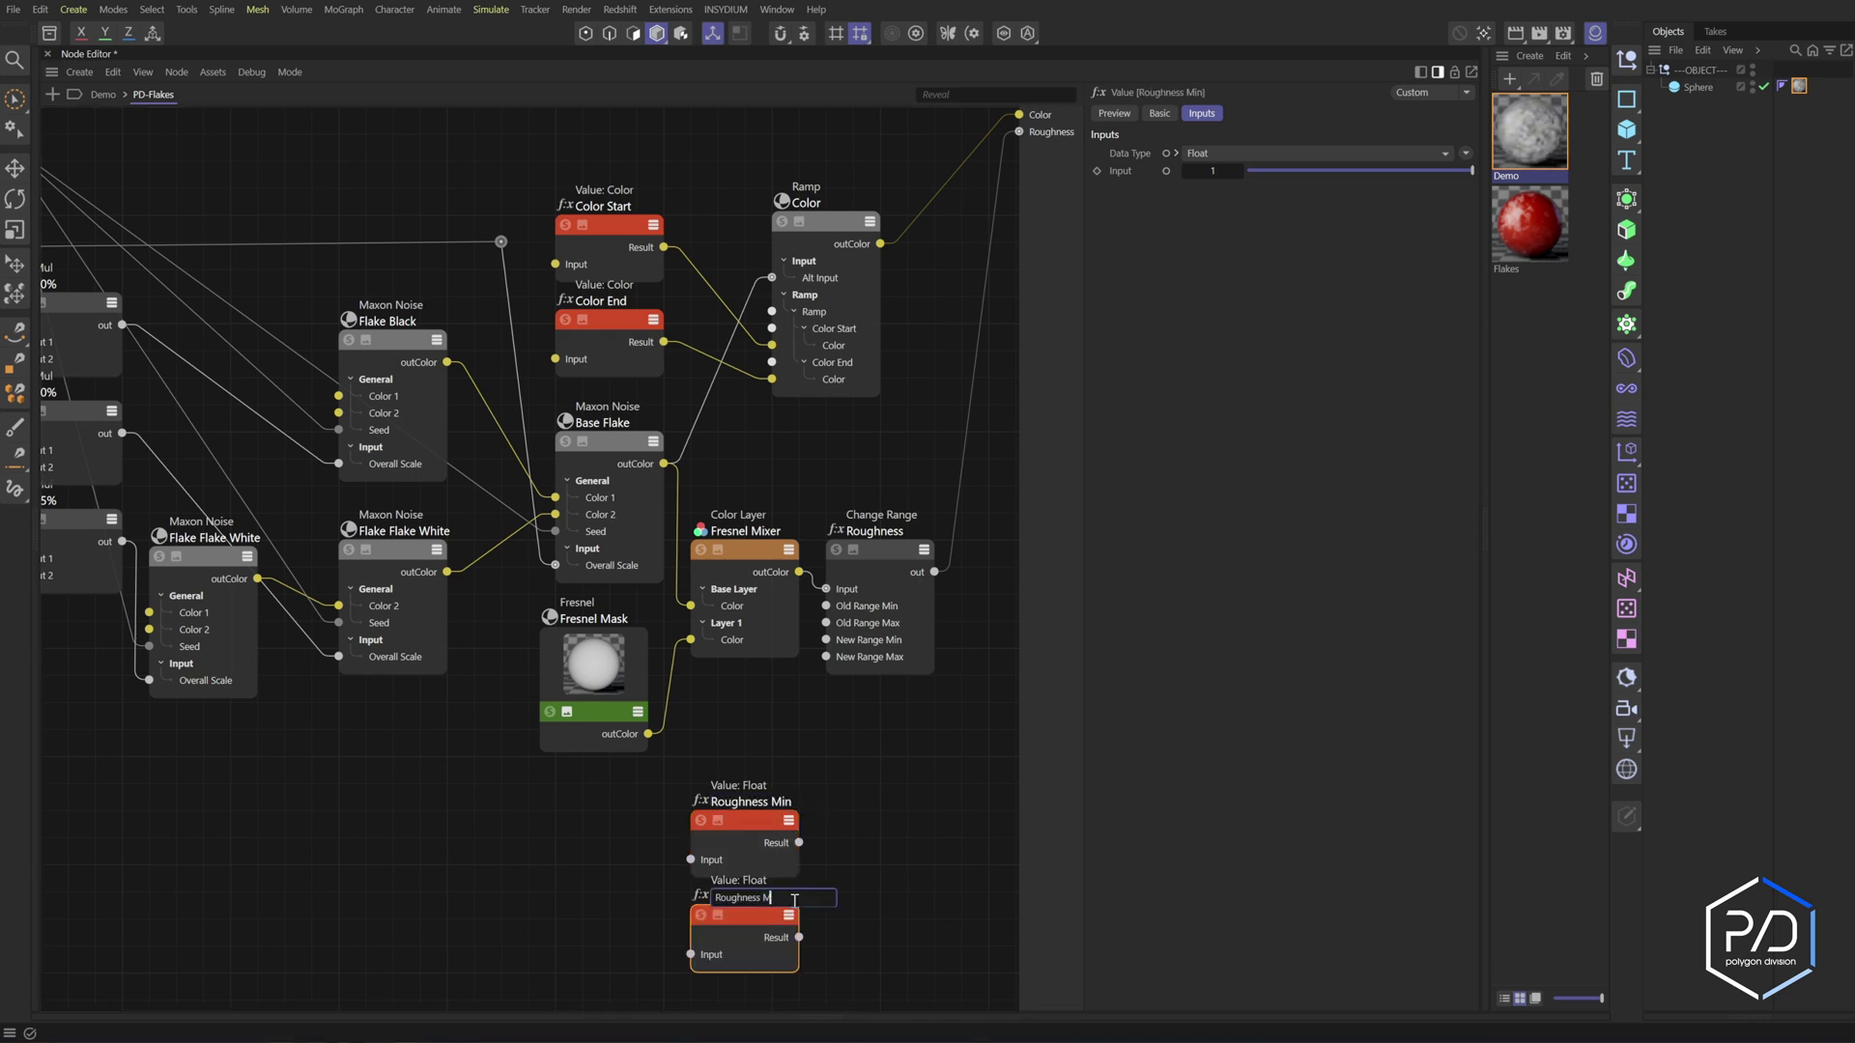
Connect Roughness Min and Roughness Max to New Range Min and New Range Max of the Roughness Change Range node
{"action": "left_click_drag", "start_coordinate": [826, 640], "coordinate": [800, 843]}
{"action": "left_click_drag", "start_coordinate": [799, 937], "coordinate": [826, 656]}
{"action": "middle_click_drag", "start_coordinate": [737, 923], "coordinate": [778, 885]}
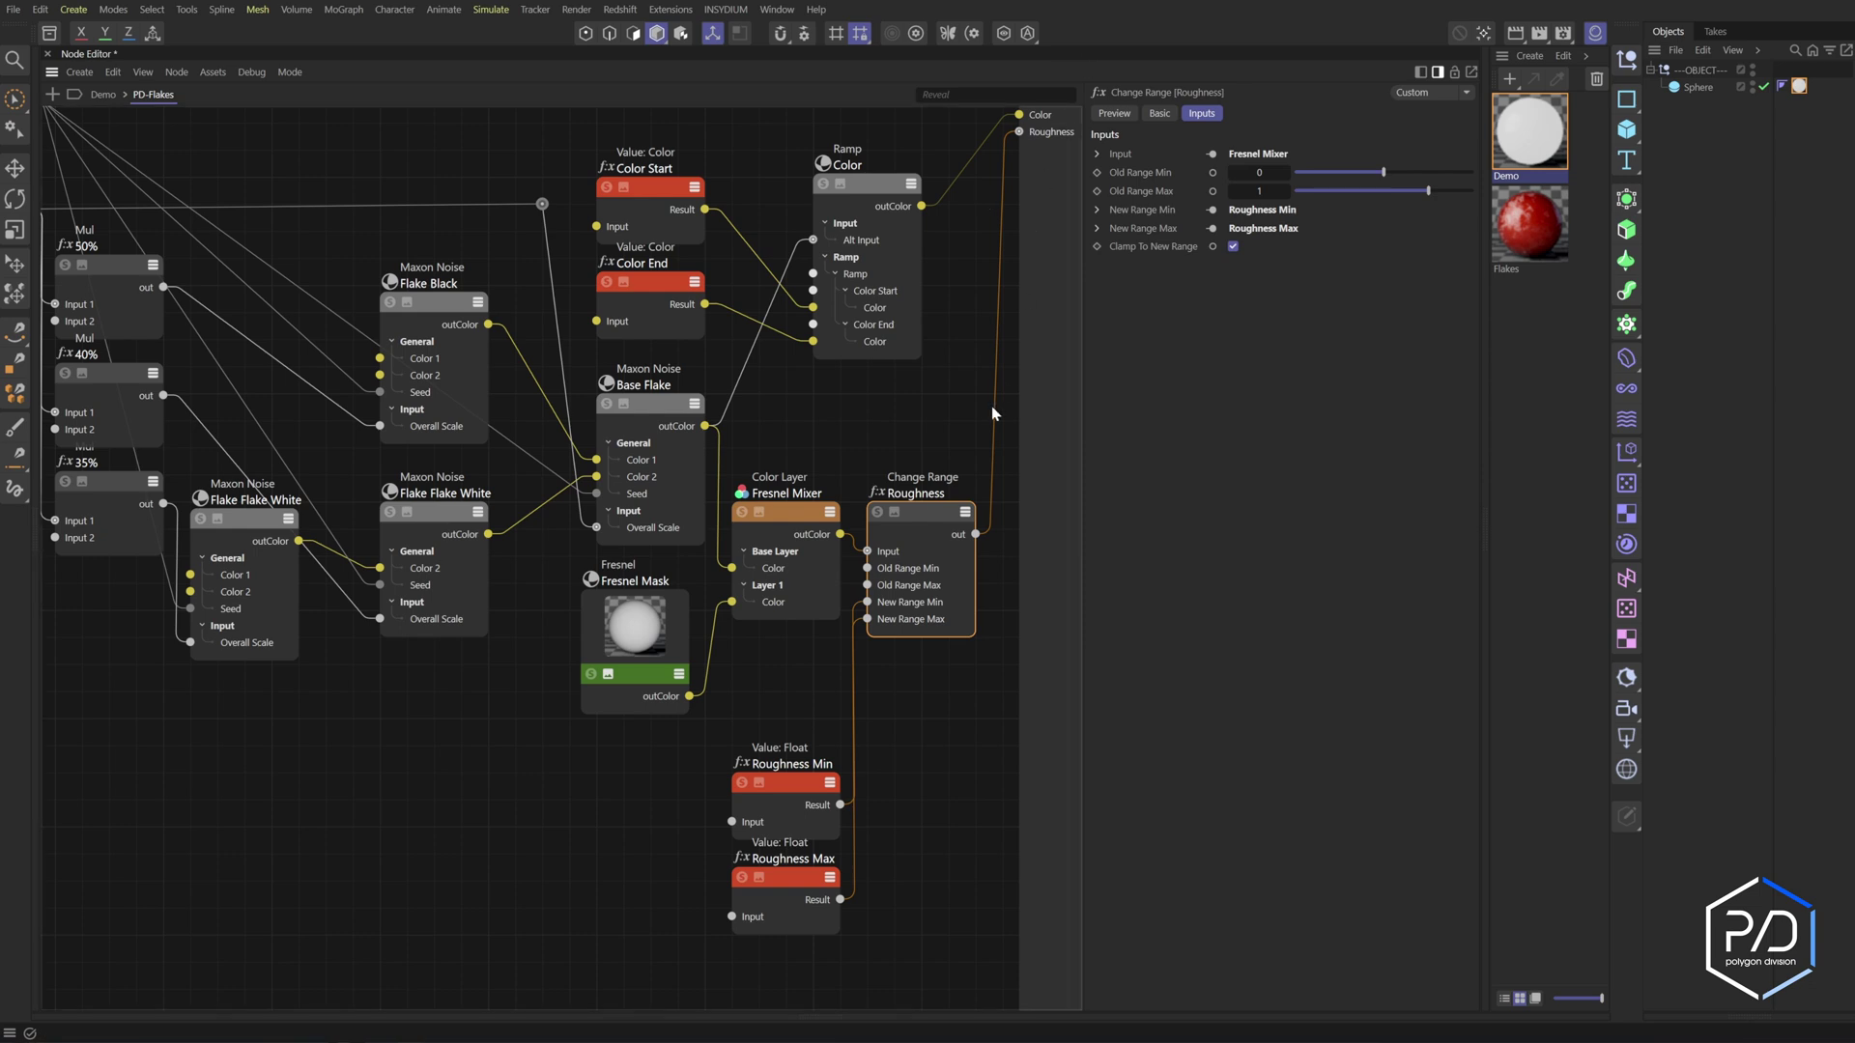
Expose the Fresnel Mixer's Layer 1 Mask port and drive it with a Float value node named Fresnel Amount
{"action": "left_click", "coordinate": [798, 514]}
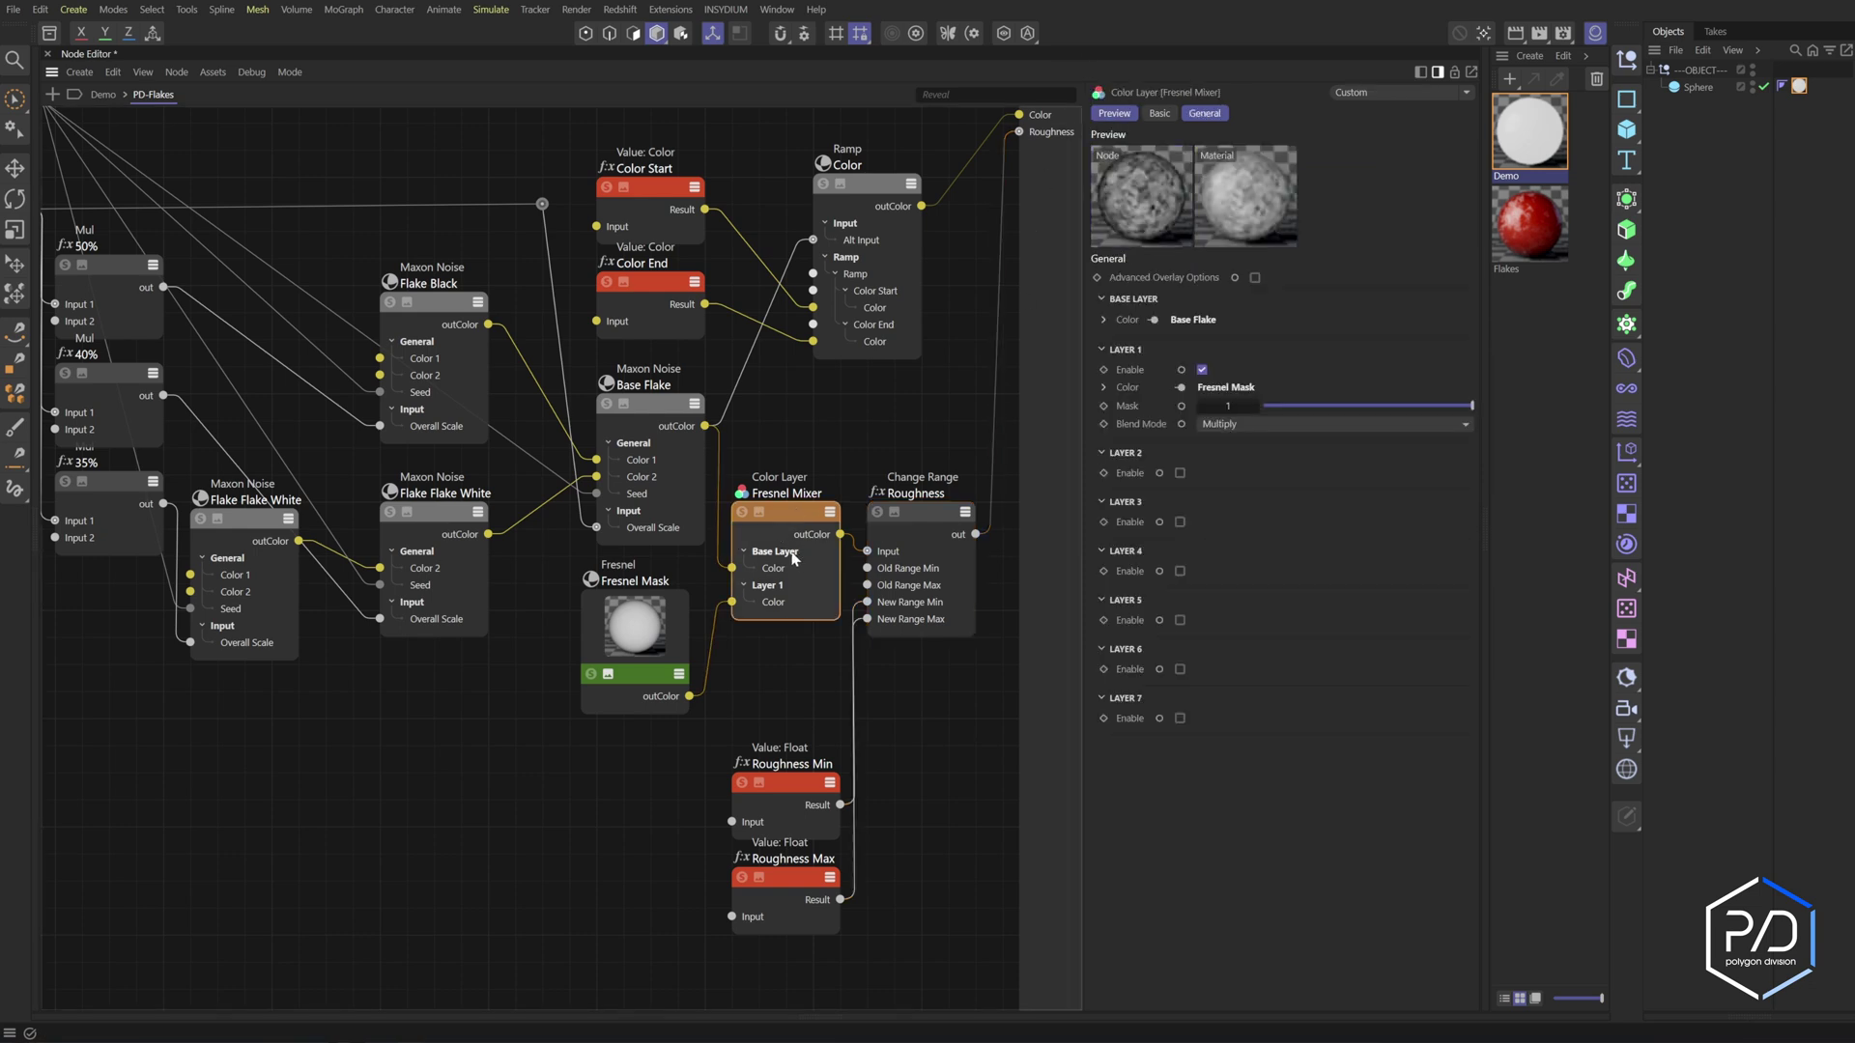
{"action": "left_click_drag", "start_coordinate": [1178, 406], "coordinate": [781, 603]}
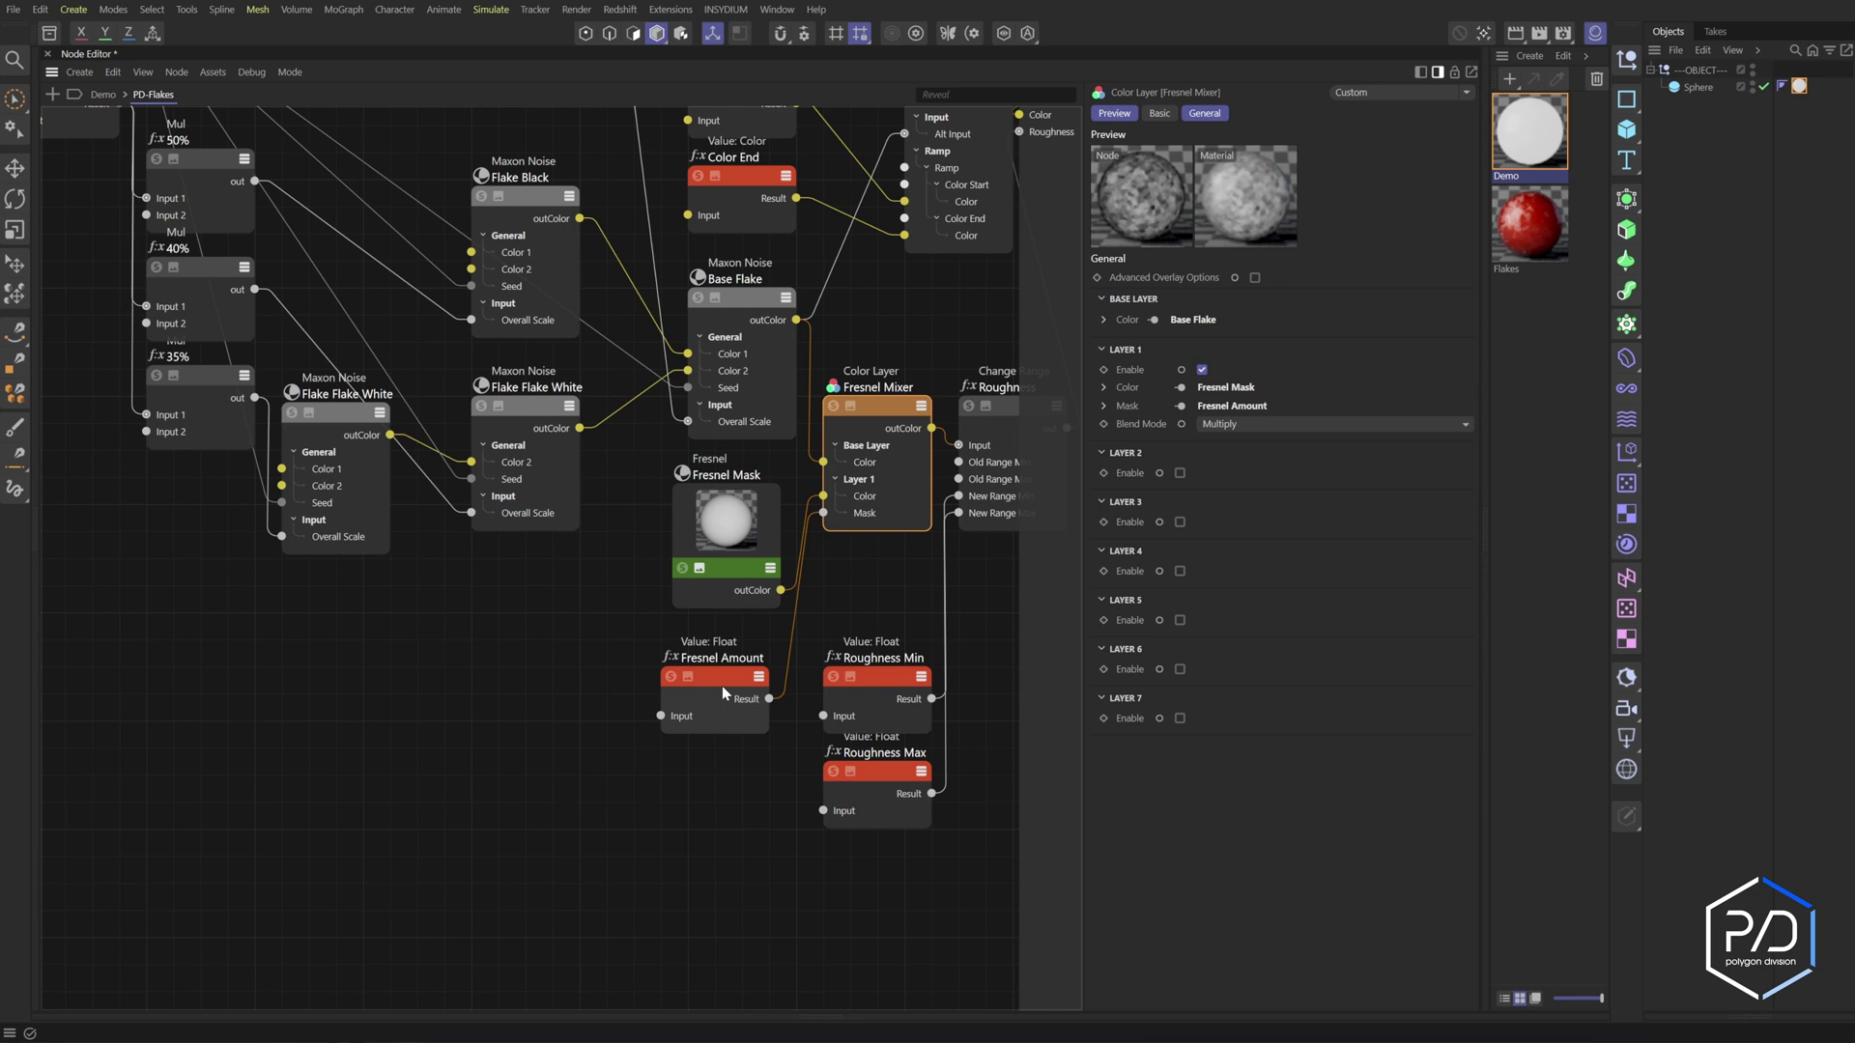
{"action": "left_click", "coordinate": [721, 687]}
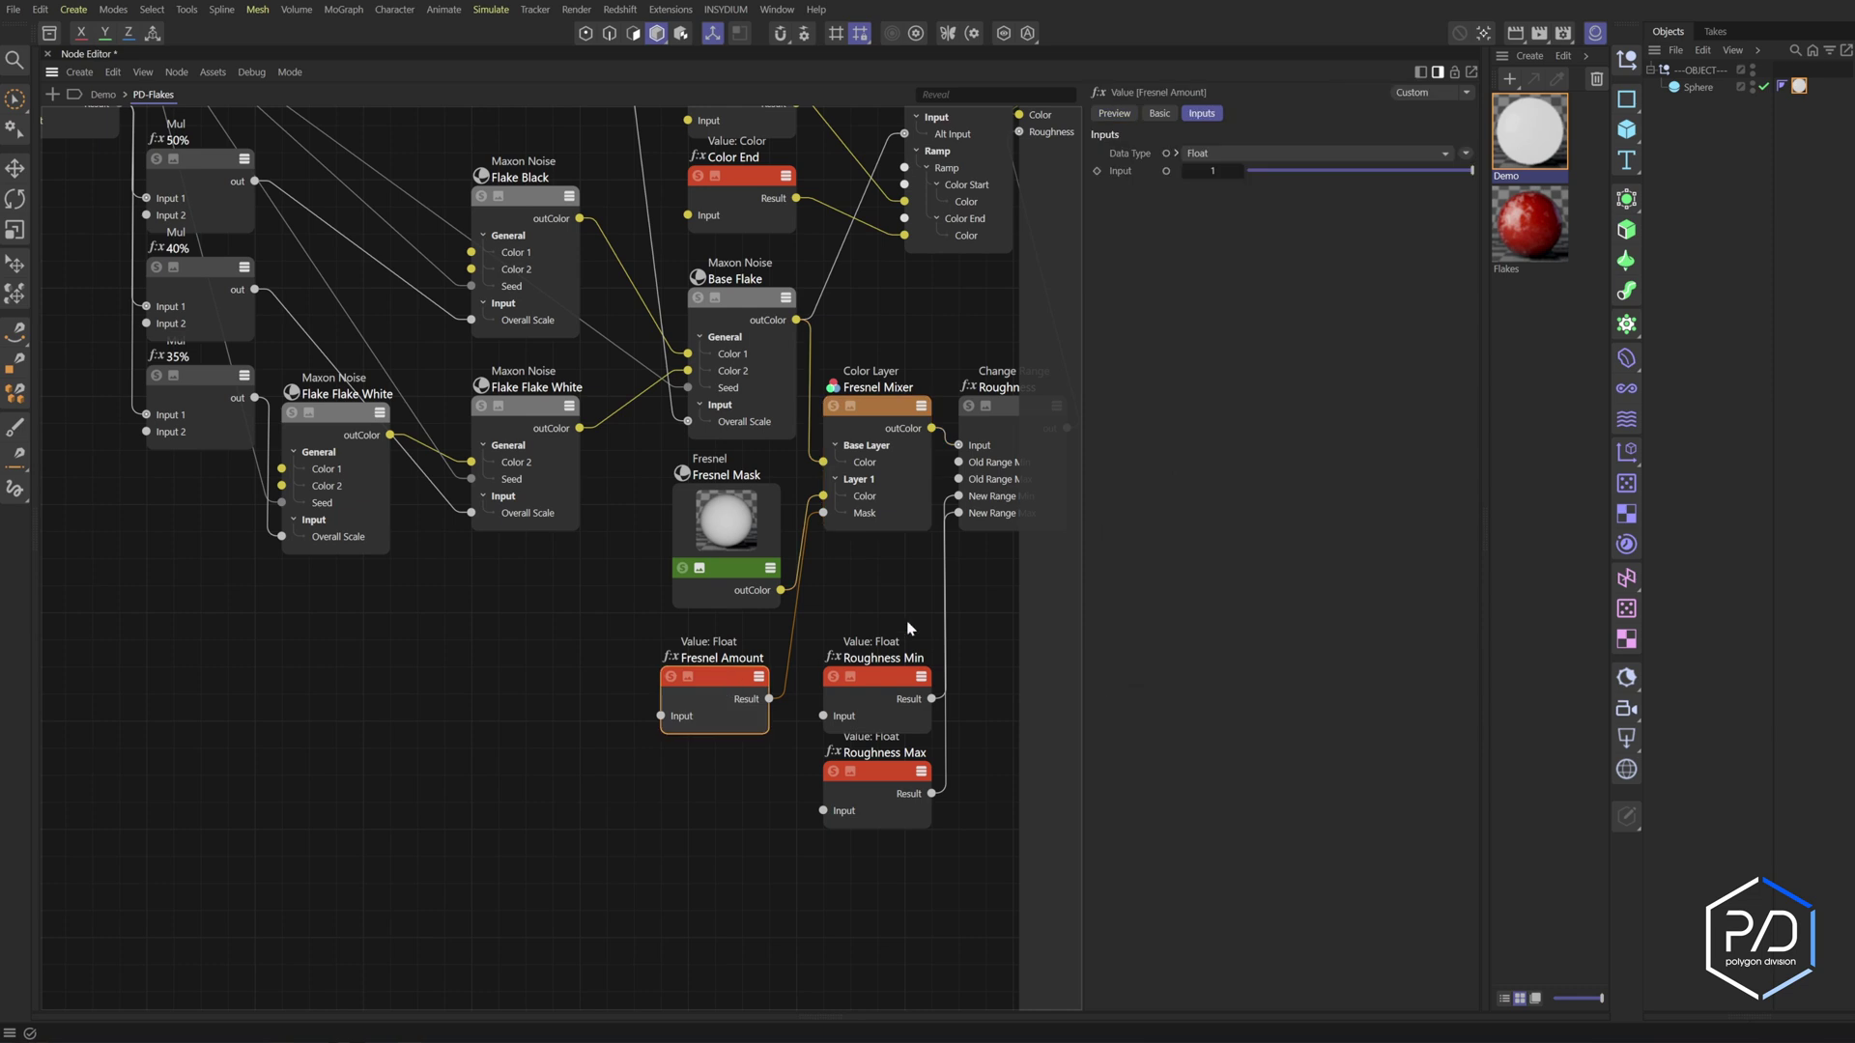
{"action": "left_click_drag", "start_coordinate": [1392, 174], "coordinate": [1247, 172]}
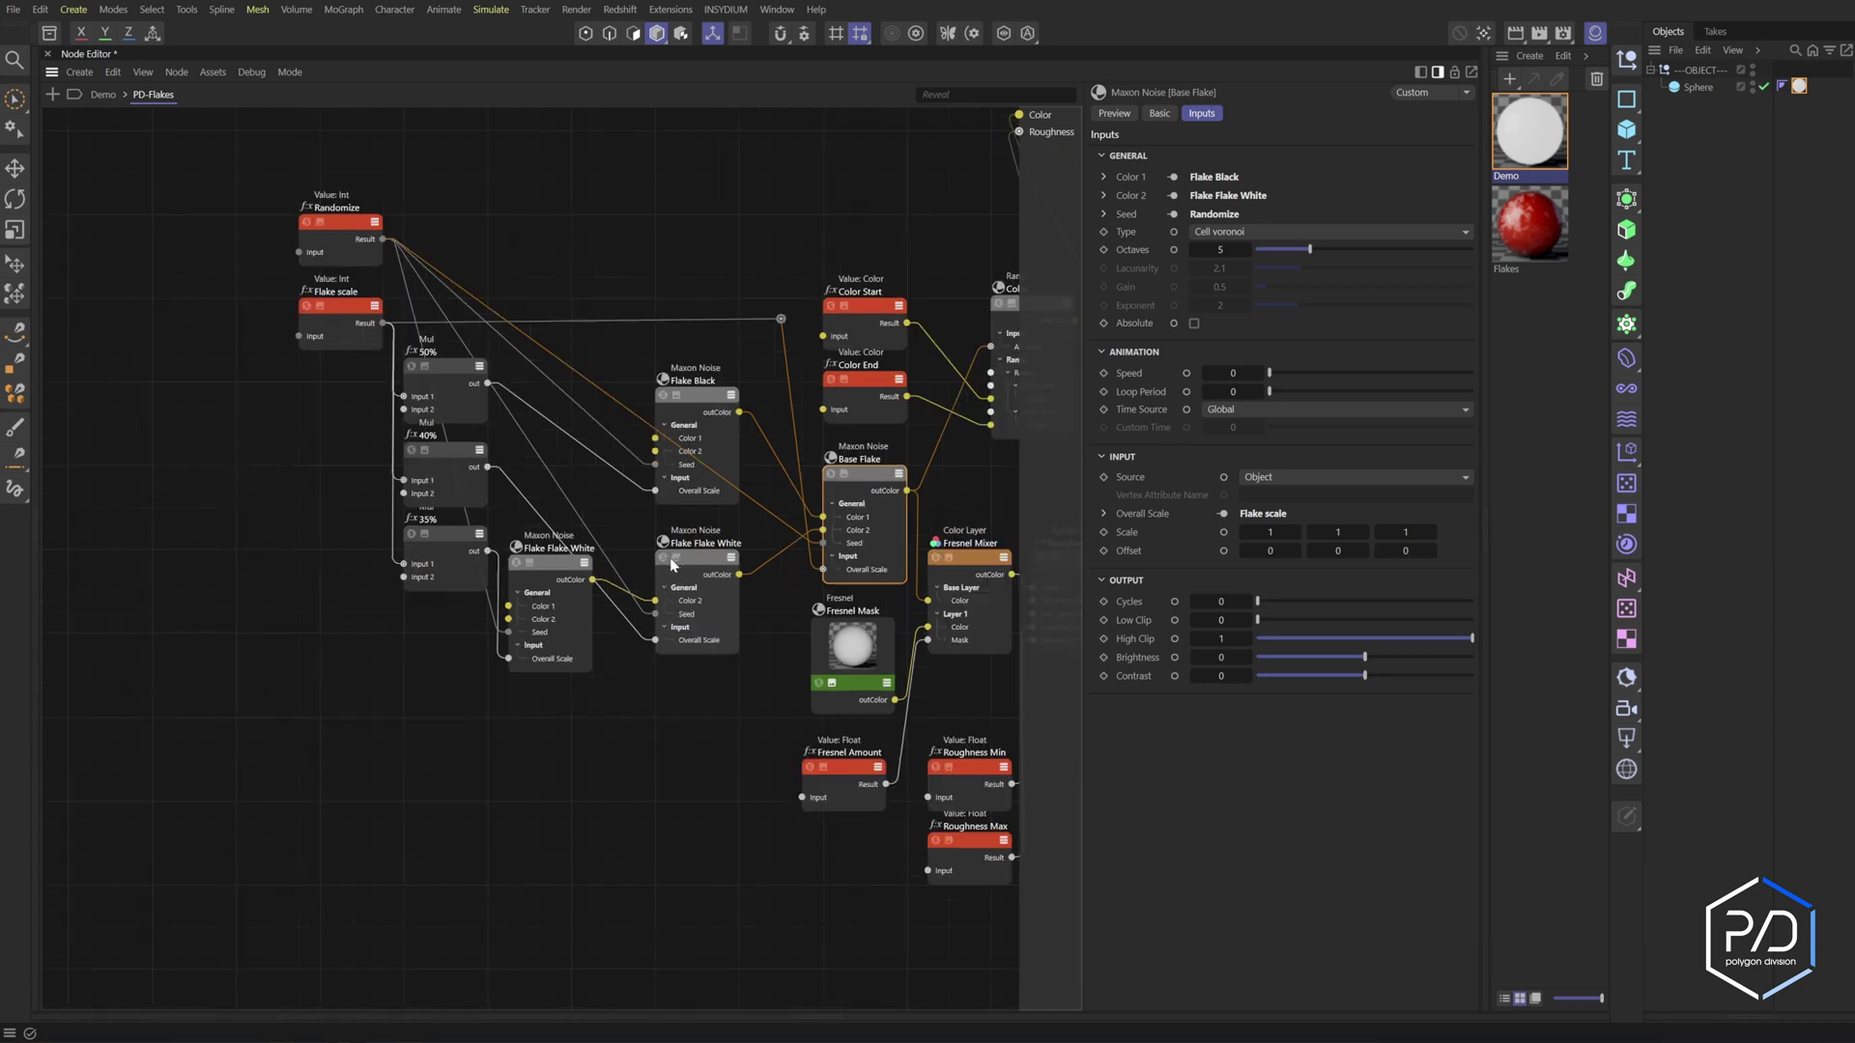
Expose the inputs of the Randomize and Flake scale value nodes as group inputs with the same names
{"action": "middle_click_drag", "start_coordinate": [903, 594], "coordinate": [736, 573]}
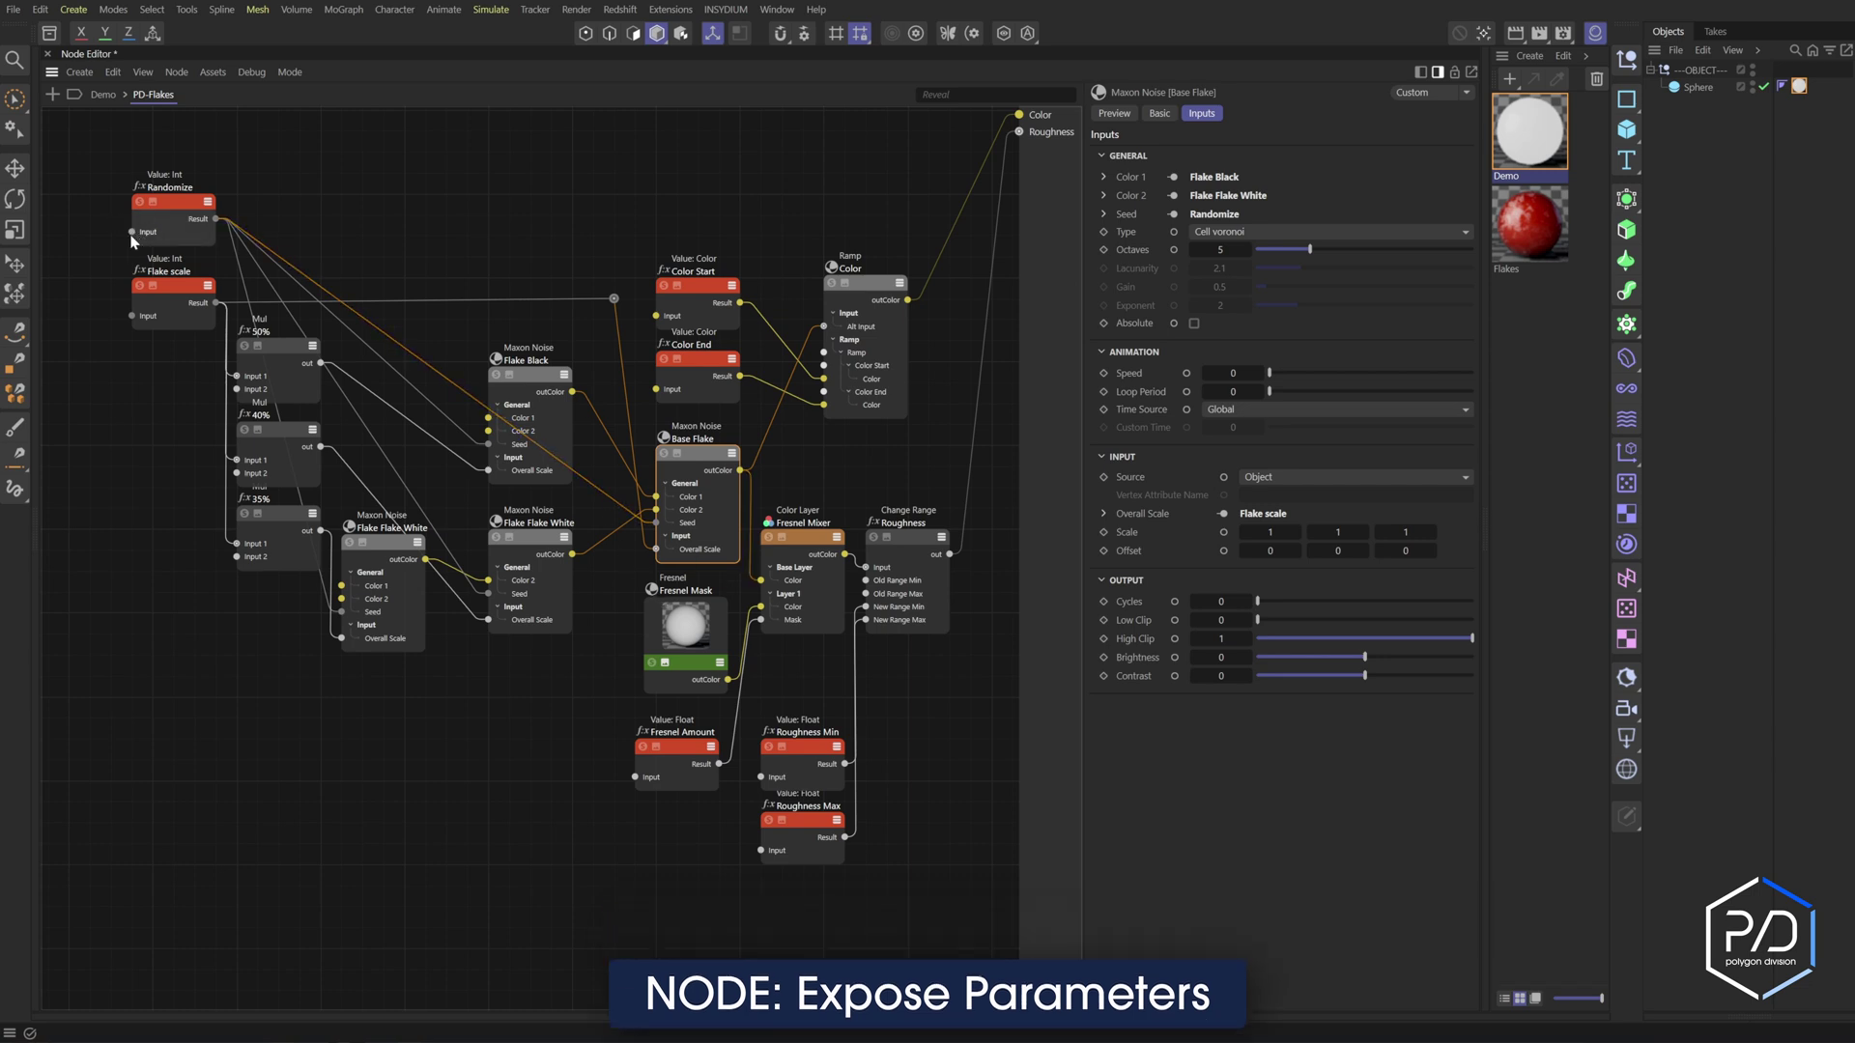
{"action": "left_click_drag", "start_coordinate": [132, 232], "coordinate": [87, 189]}
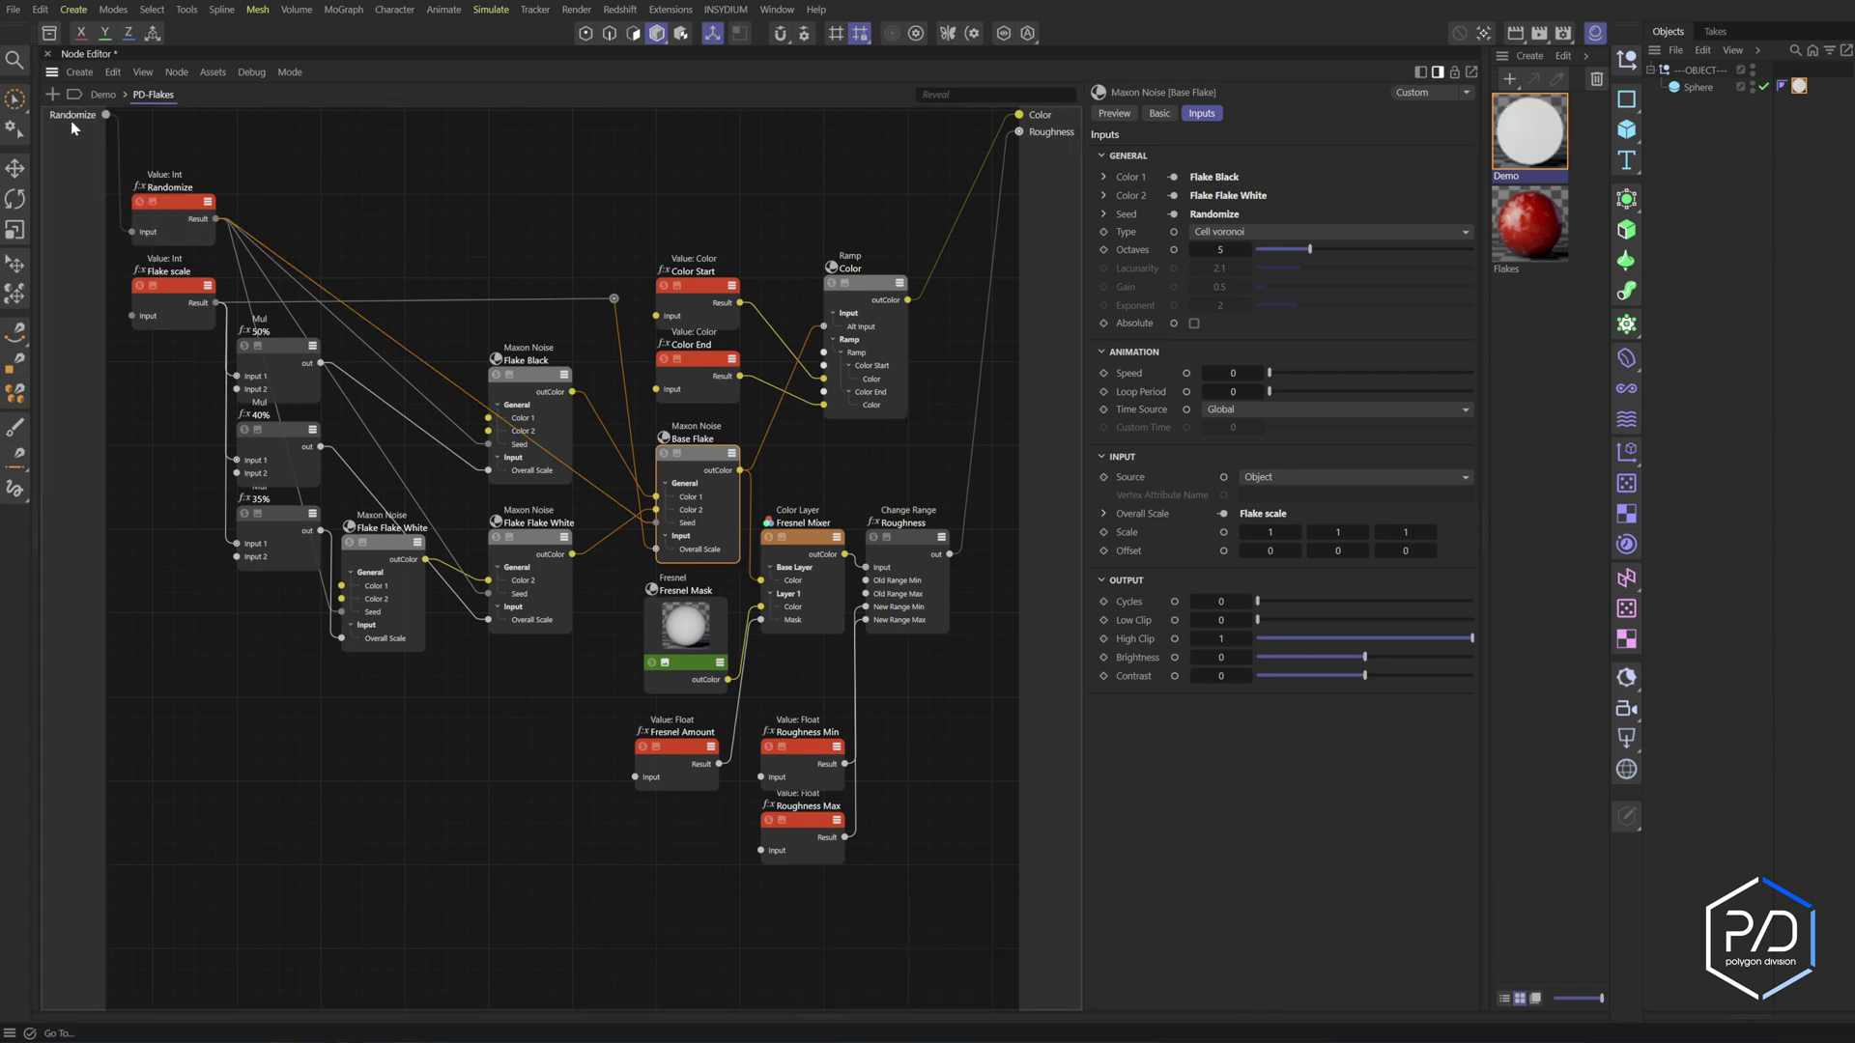
{"action": "right_click", "coordinate": [126, 280]}
{"action": "left_click", "coordinate": [143, 281]}
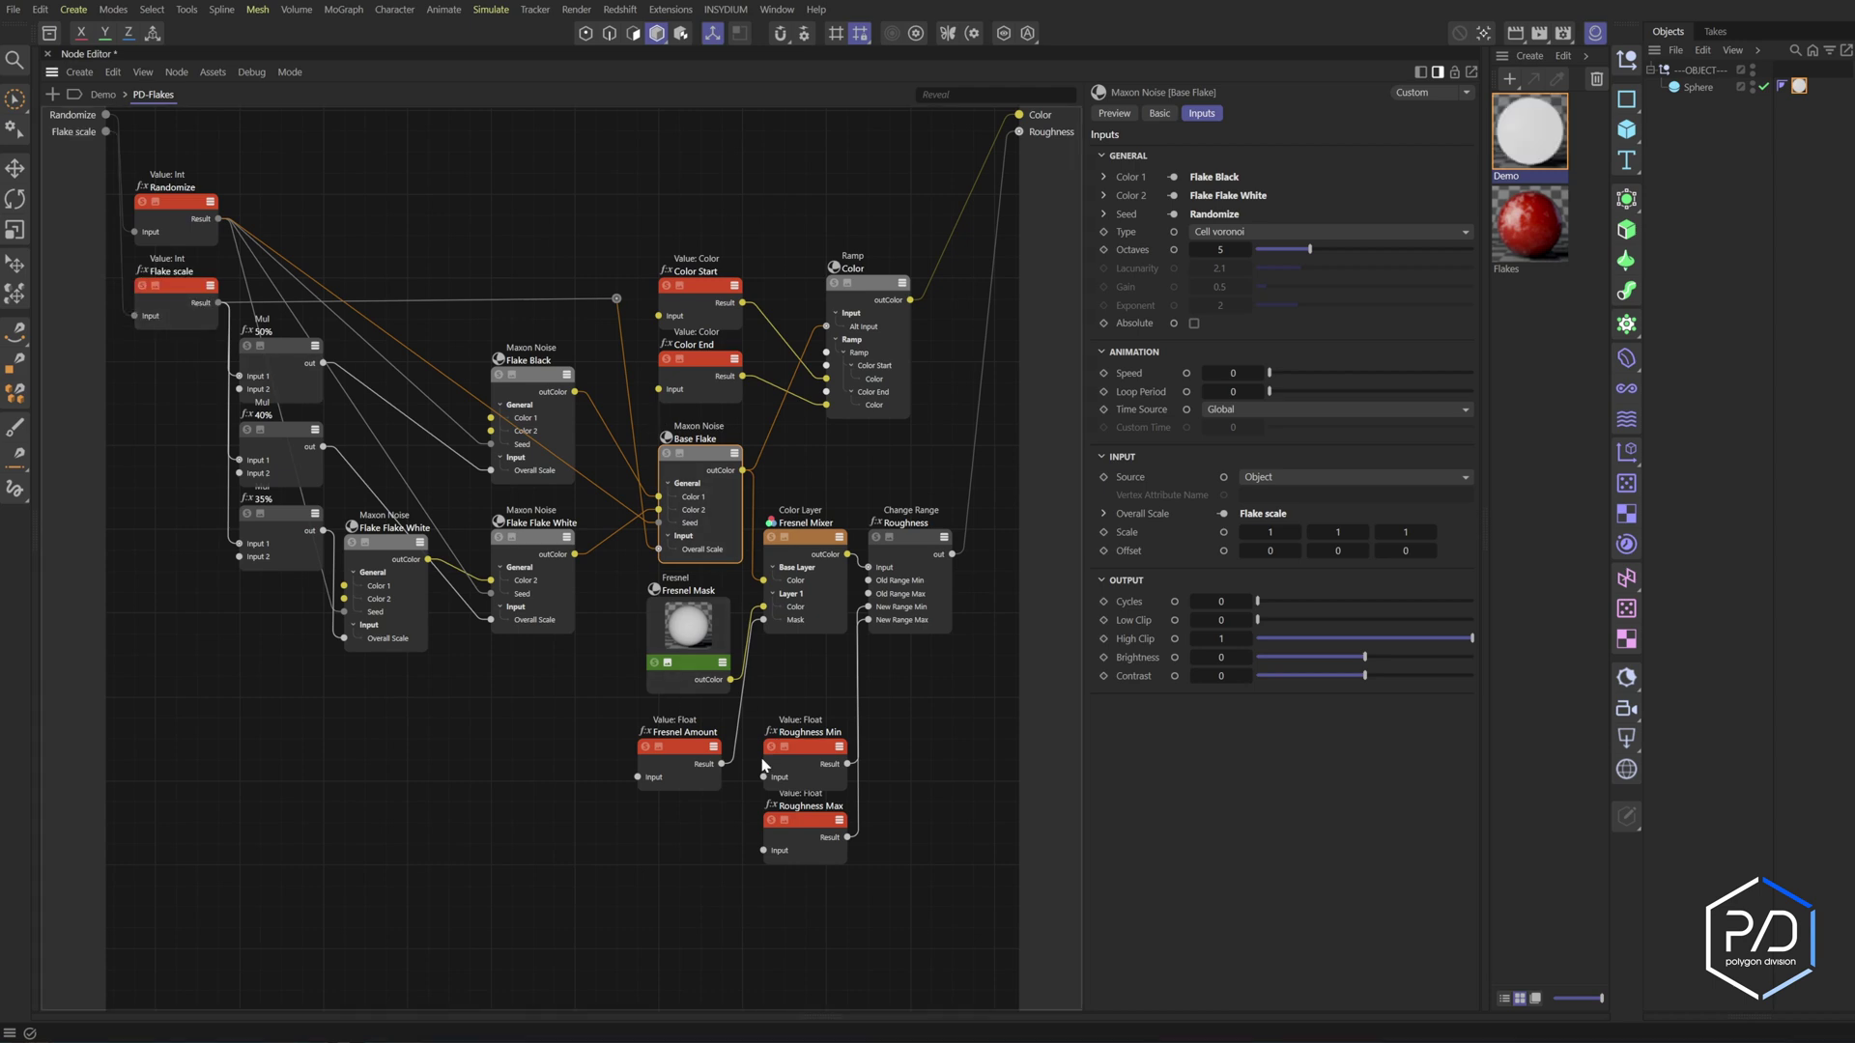
Expose the inputs of Roughness Min, Roughness Max, Fresnel Amount, Color Start and Color End as group inputs with matching names
{"action": "left_click_drag", "start_coordinate": [742, 779], "coordinate": [741, 780]}
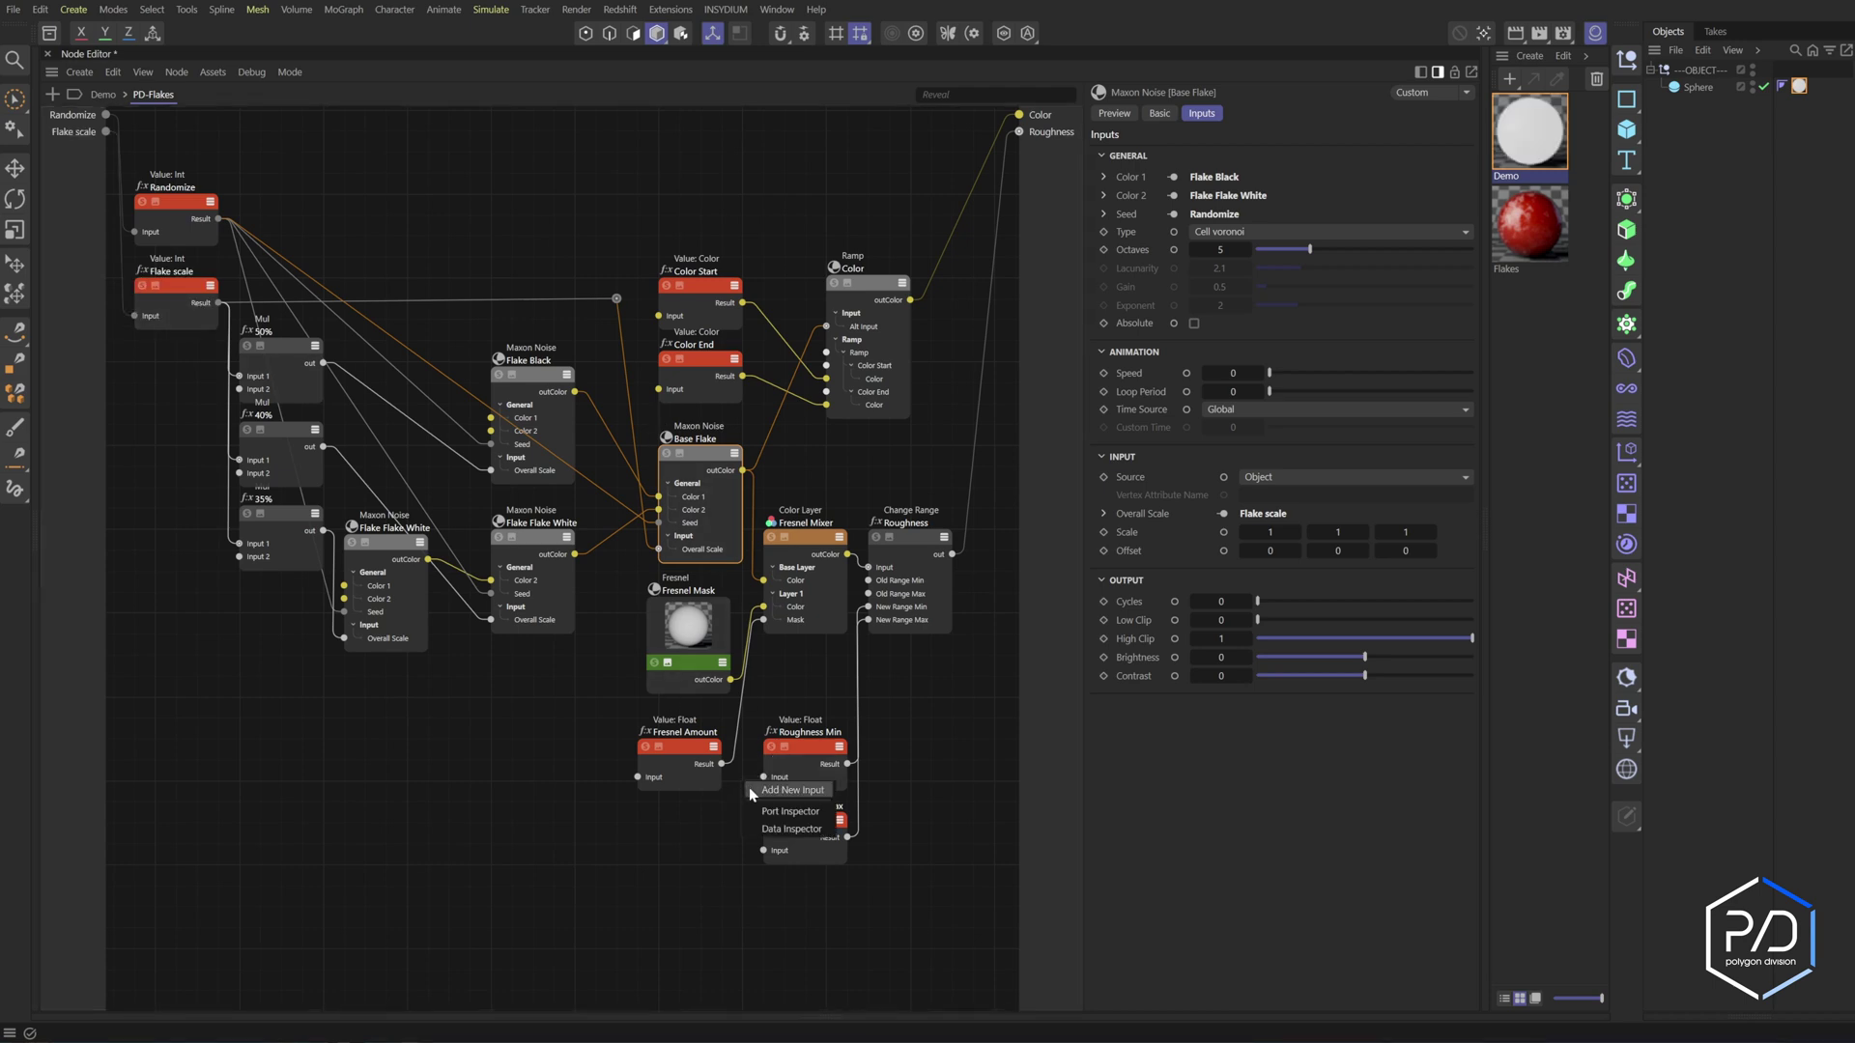
{"action": "left_click", "coordinate": [751, 788]}
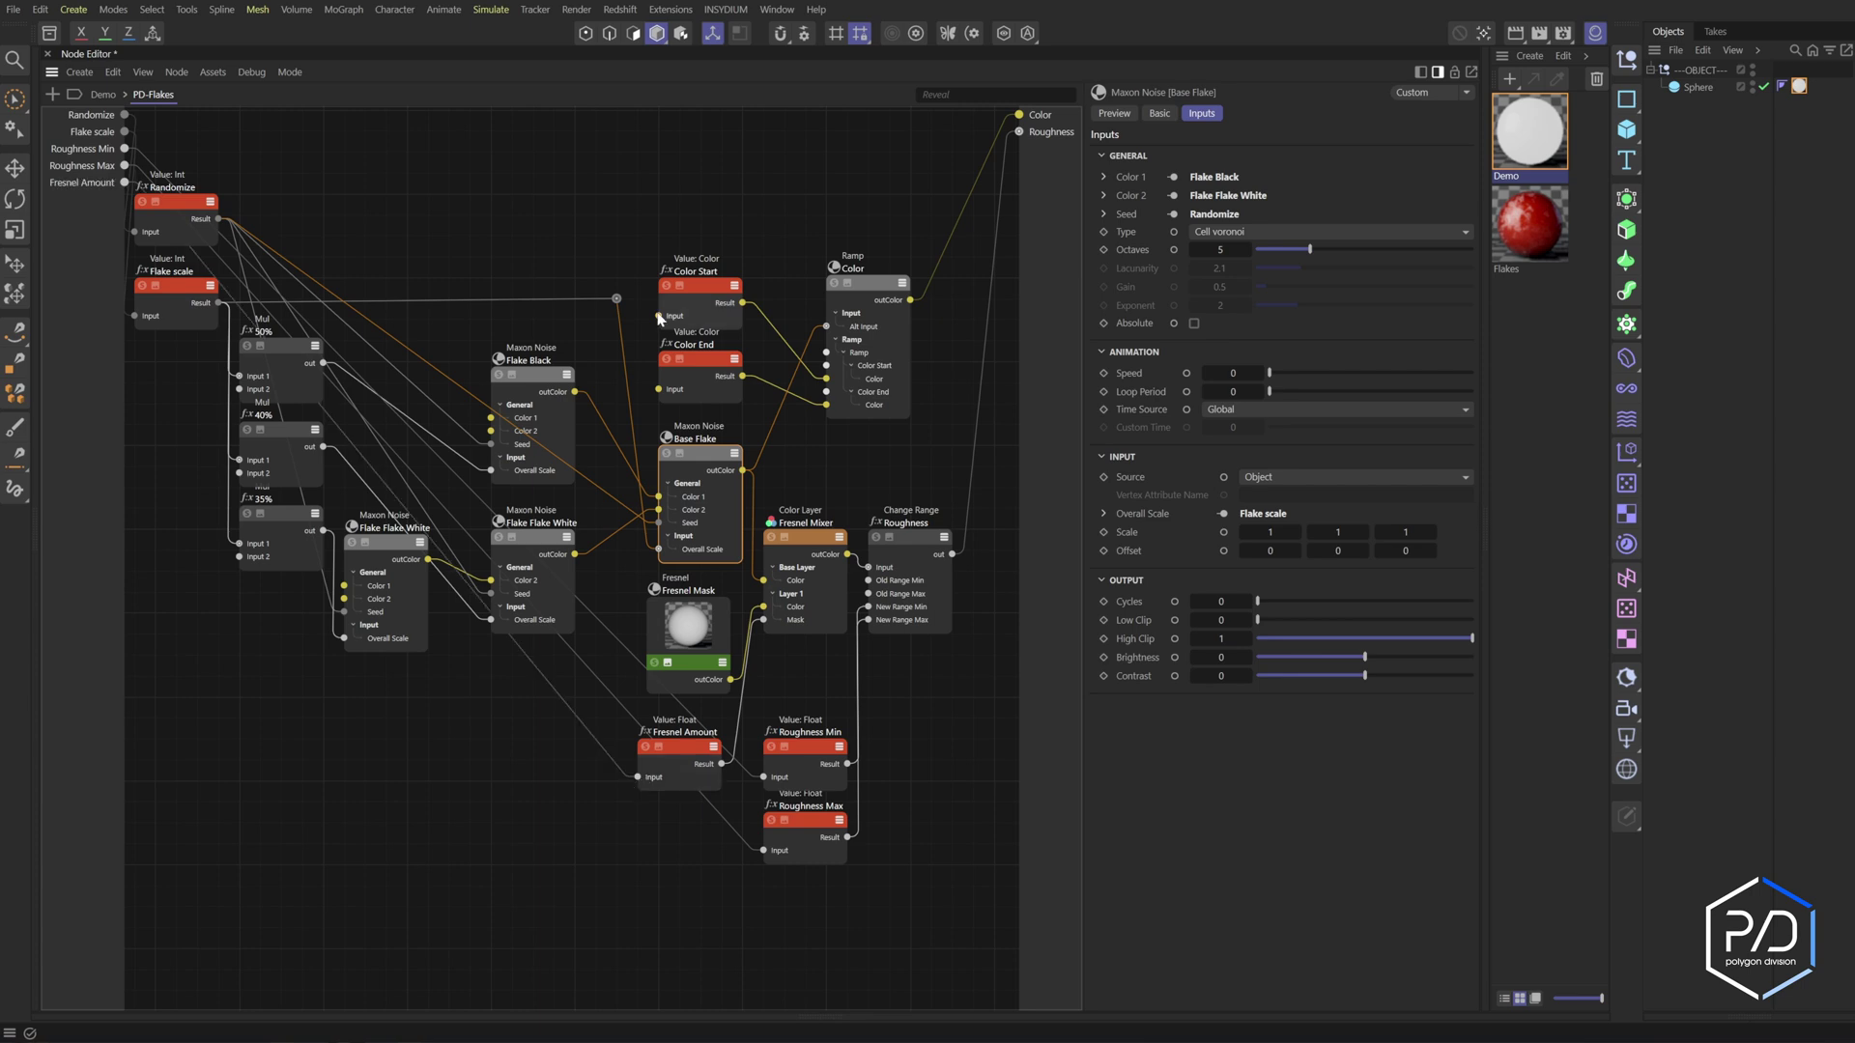
{"action": "left_click_drag", "start_coordinate": [659, 316], "coordinate": [629, 308]}
{"action": "left_click", "coordinate": [665, 319]}
{"action": "left_click_drag", "start_coordinate": [659, 390], "coordinate": [630, 376]}
{"action": "left_click", "coordinate": [661, 387]}
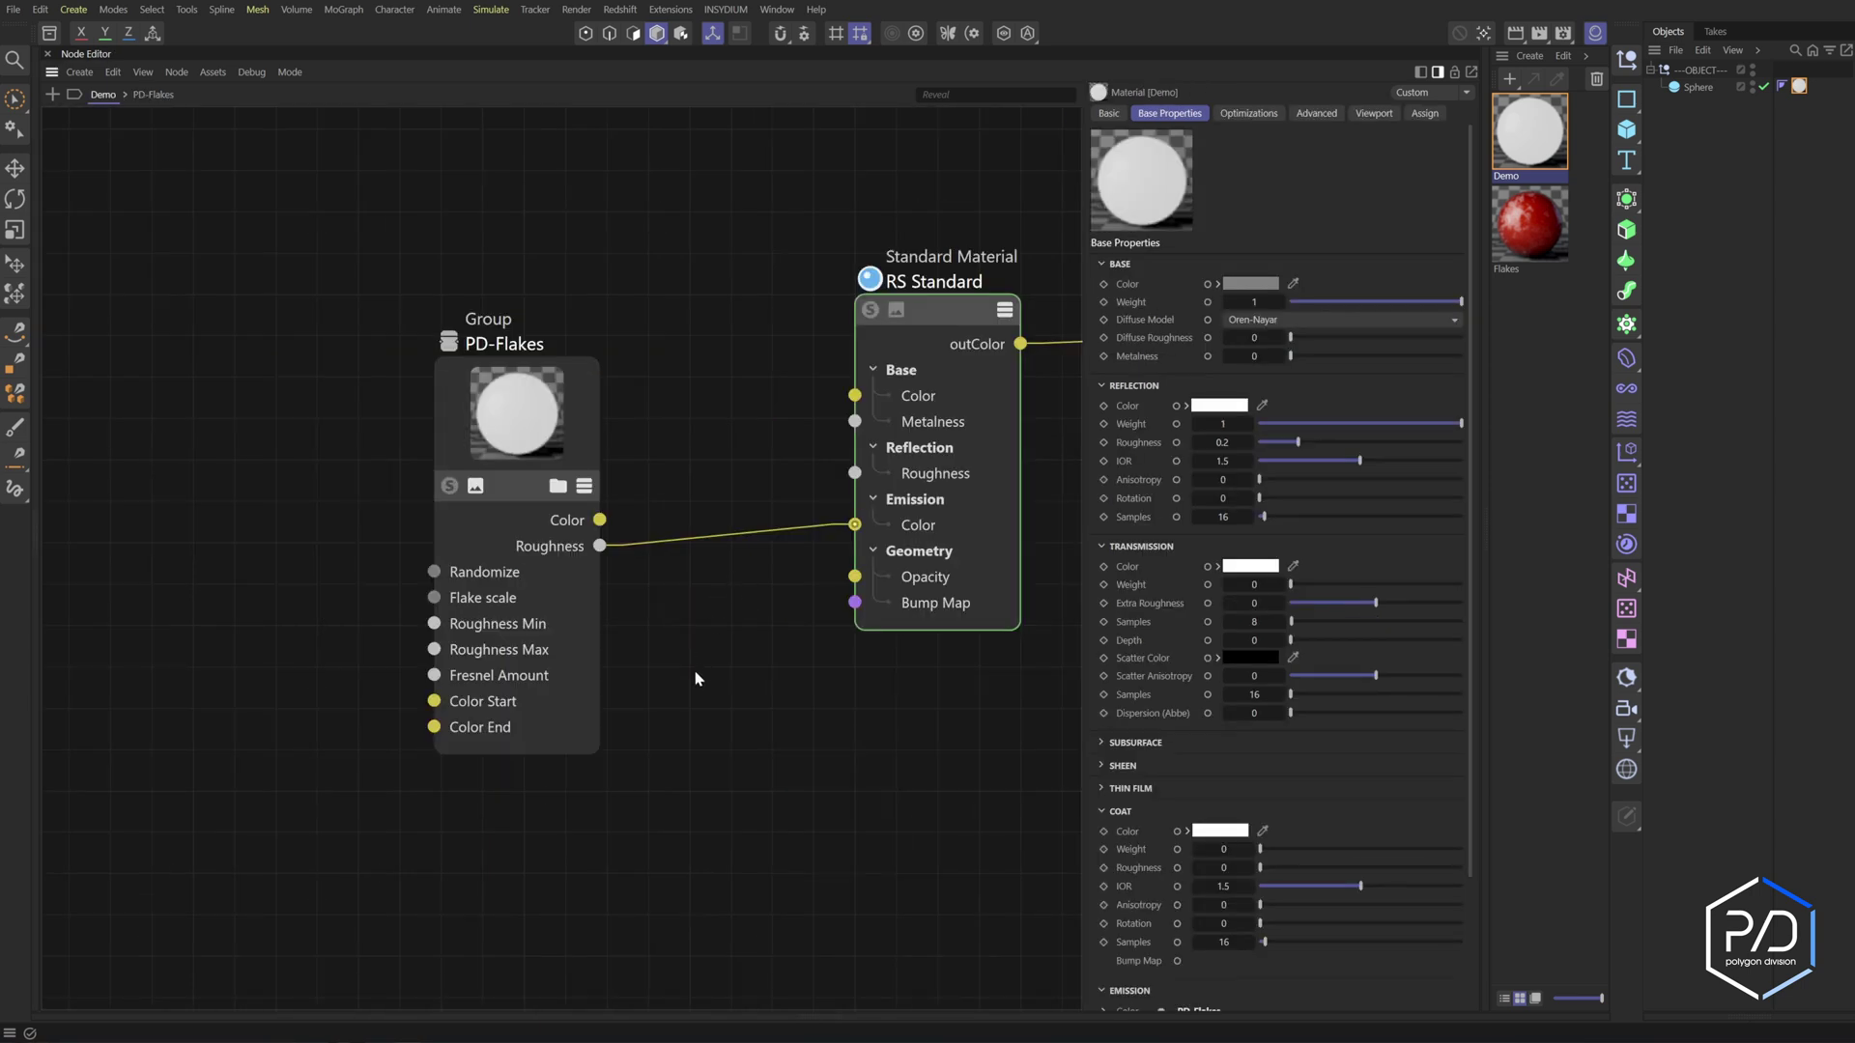
Set Roughness Min to 0 and Roughness Max to 0.5 on the PD-Flakes group in the Demo material graph
{"action": "left_click", "coordinate": [577, 633]}
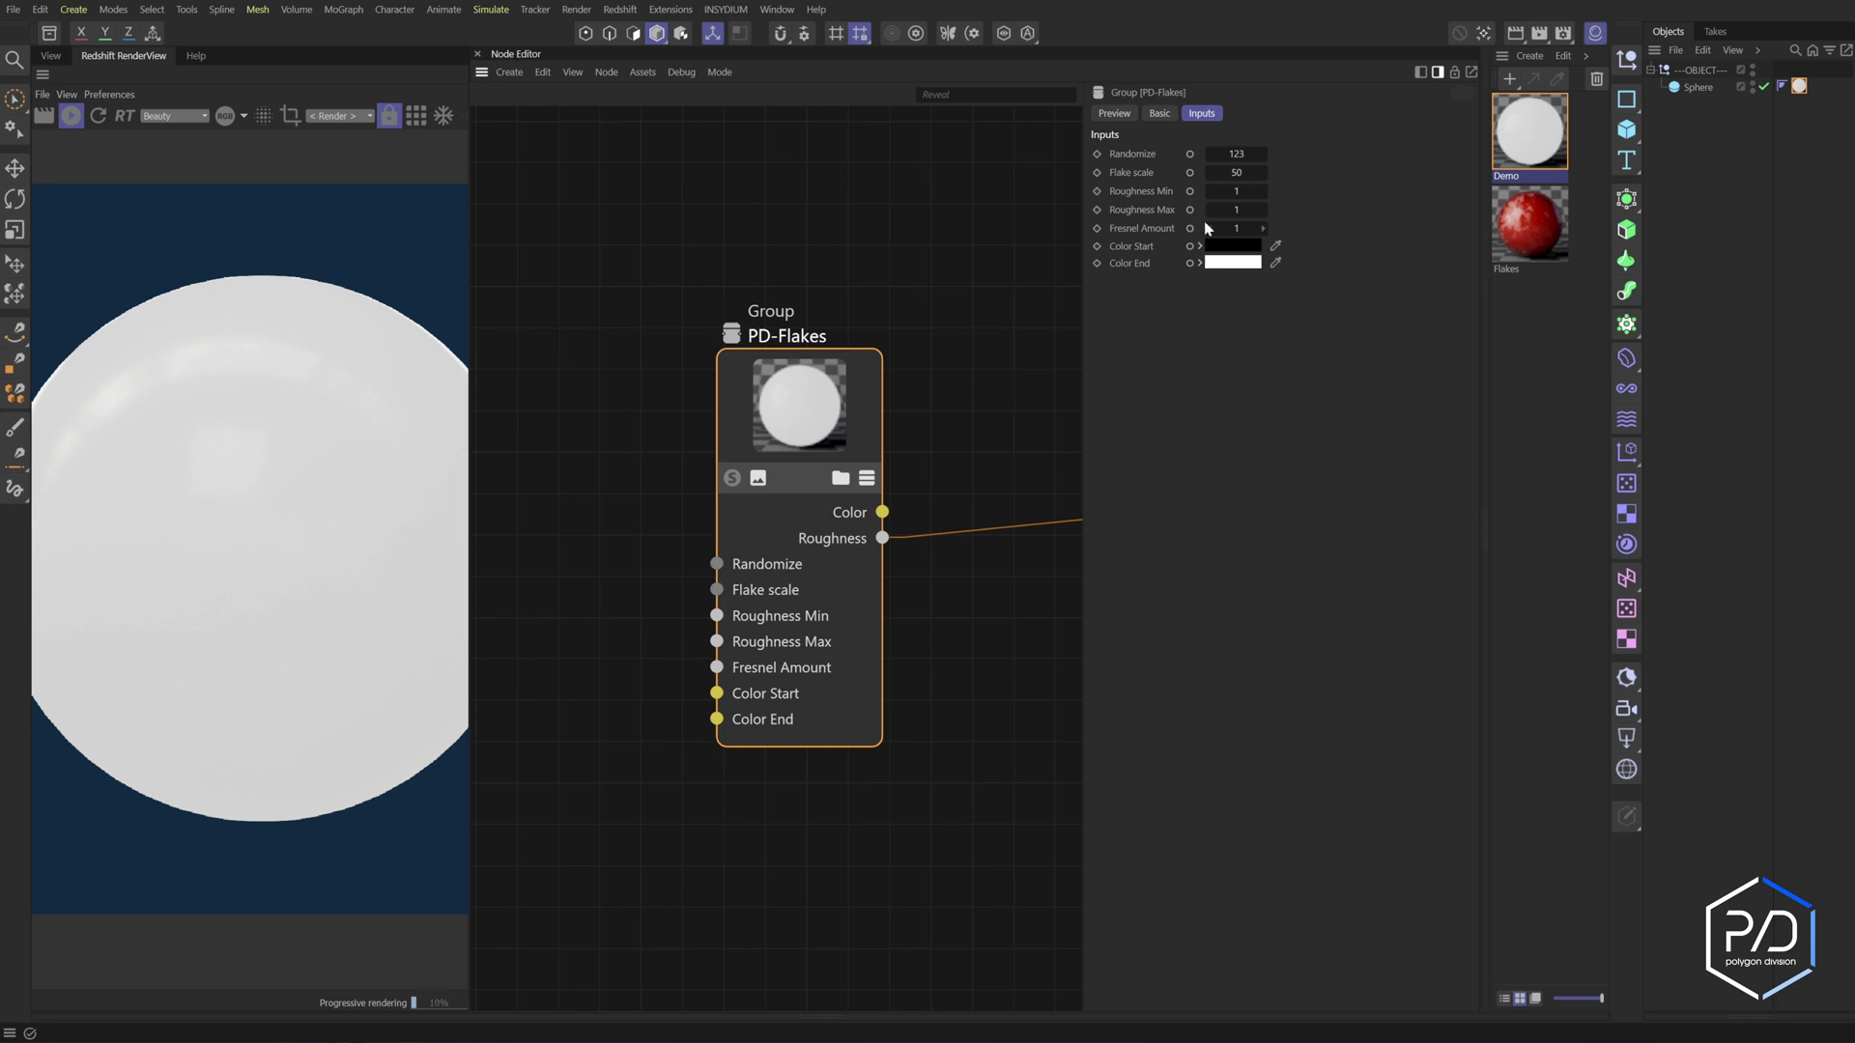
{"action": "left_click", "coordinate": [1237, 191]}
{"action": "type", "text": "0"}
{"action": "key", "text": "Return"}
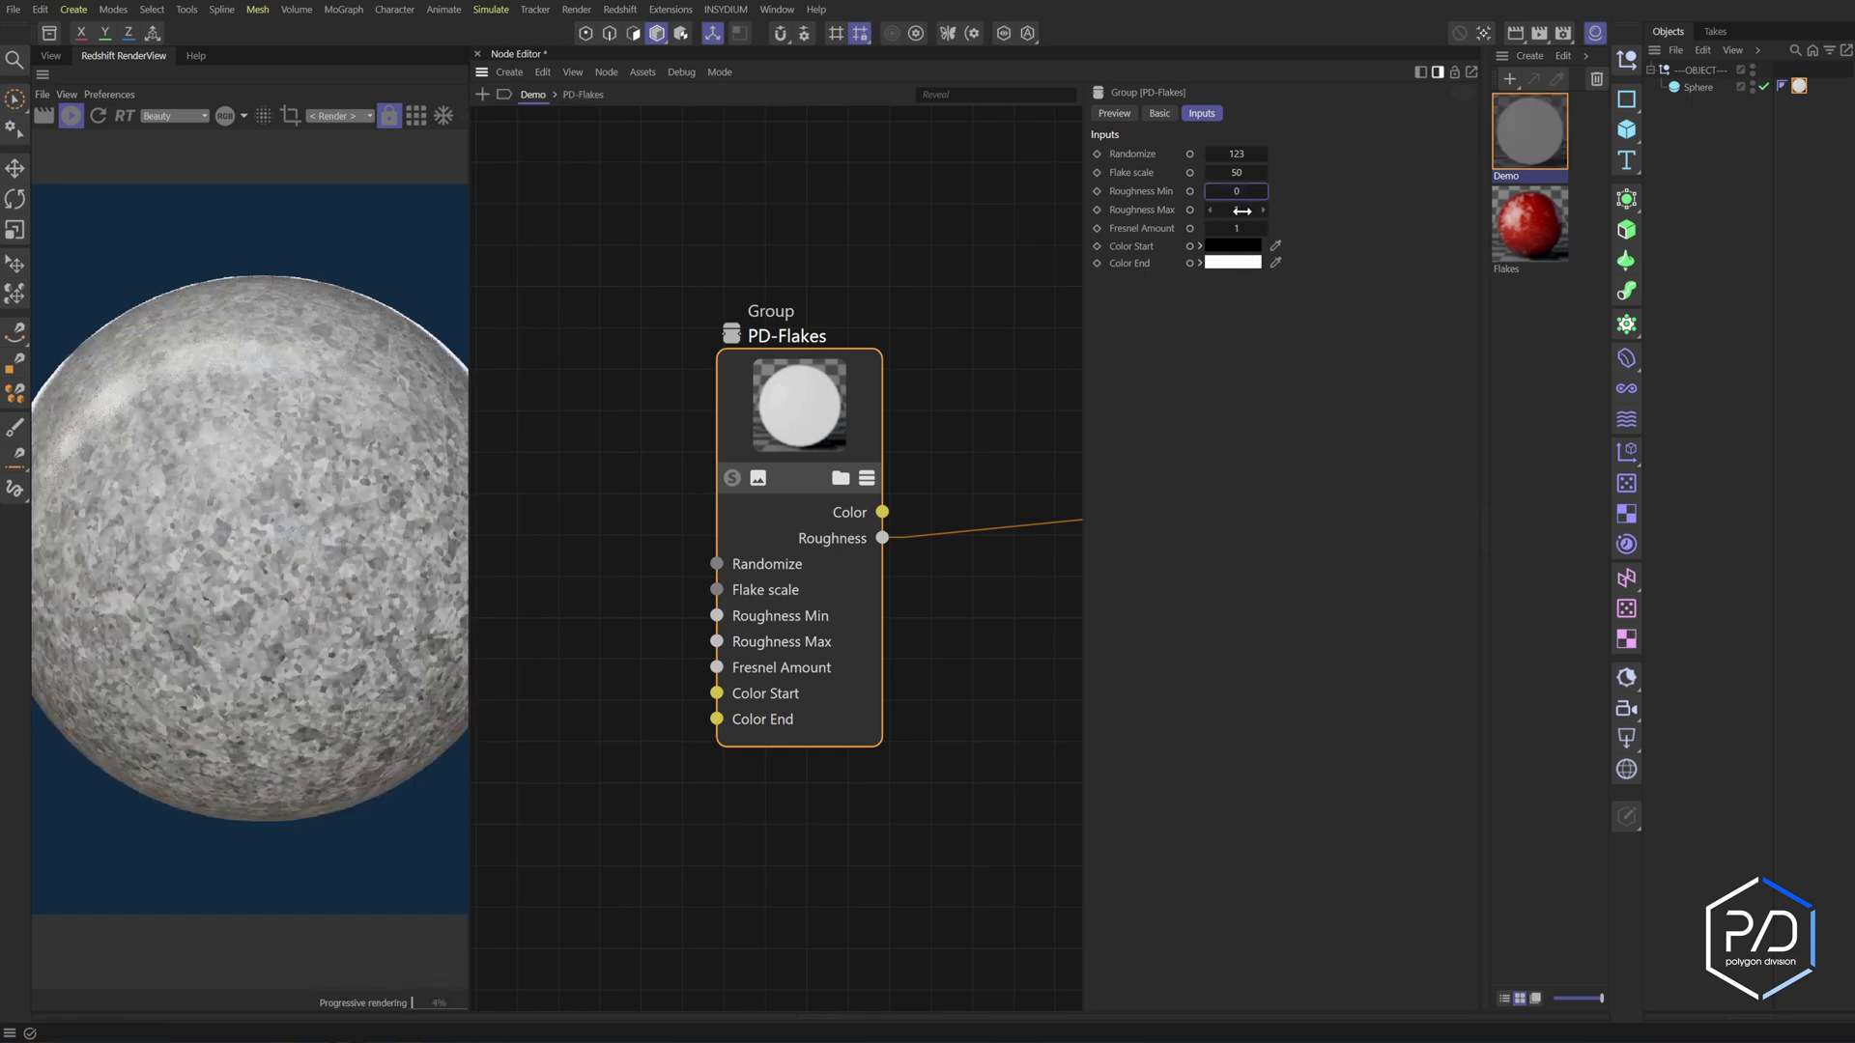
{"action": "left_click", "coordinate": [1236, 209]}
{"action": "type", "text": "0.5"}
{"action": "key", "text": "Return"}
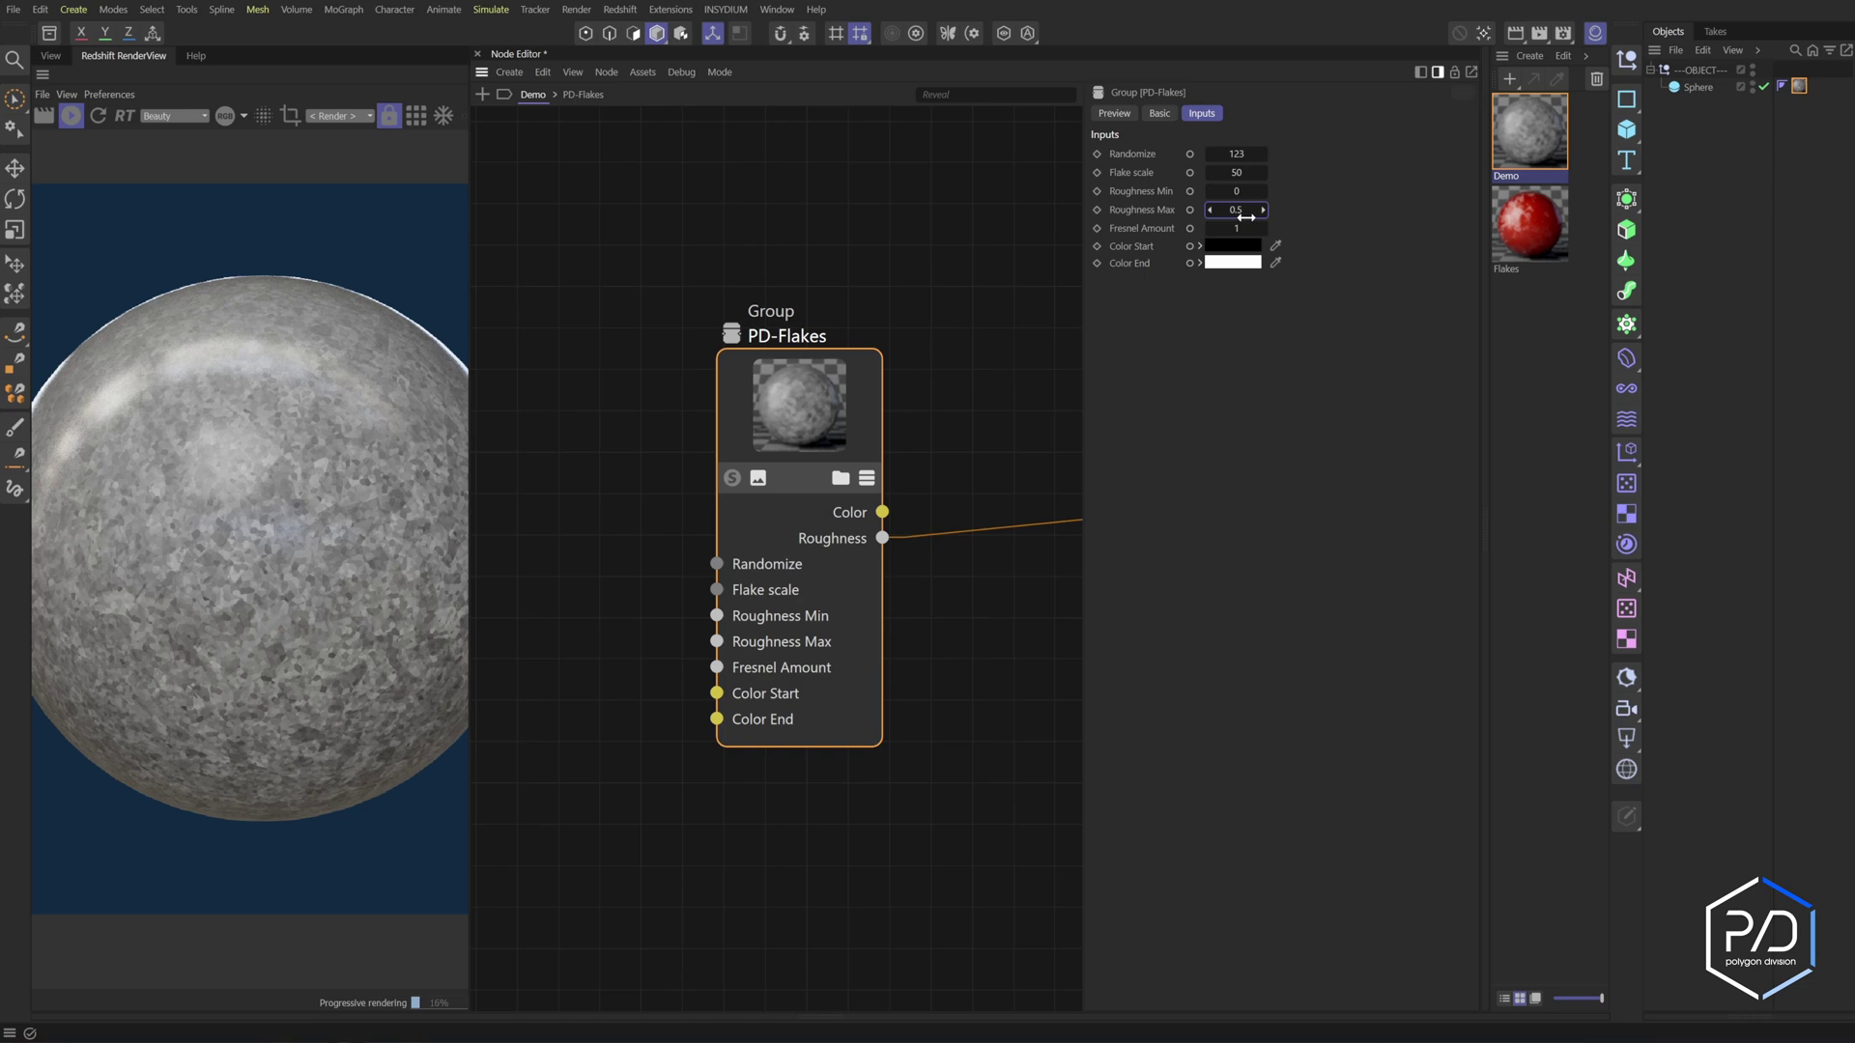
Try a Fresnel Amount of 0 on the PD-Flakes group and undo the change
{"action": "left_click", "coordinate": [1237, 228]}
{"action": "type", "text": "0"}
{"action": "key", "text": "Return"}
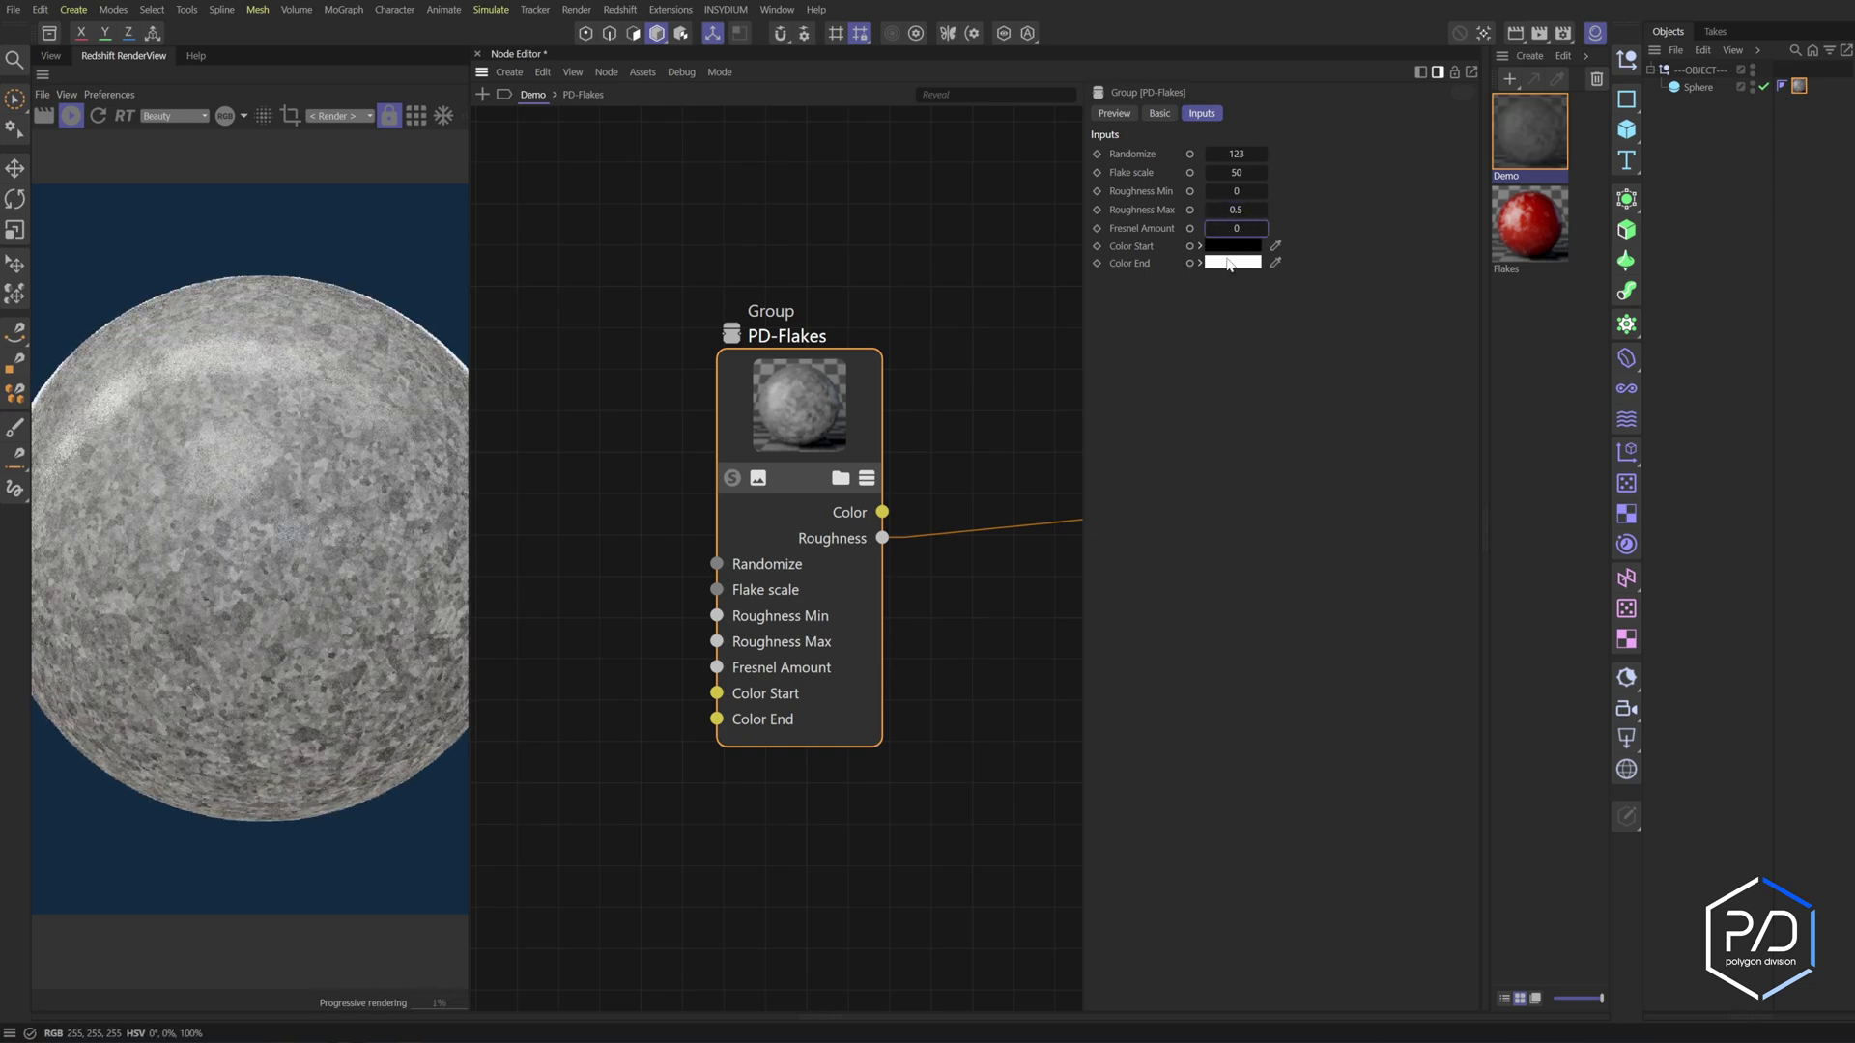
{"action": "key", "text": "ctrl+z"}
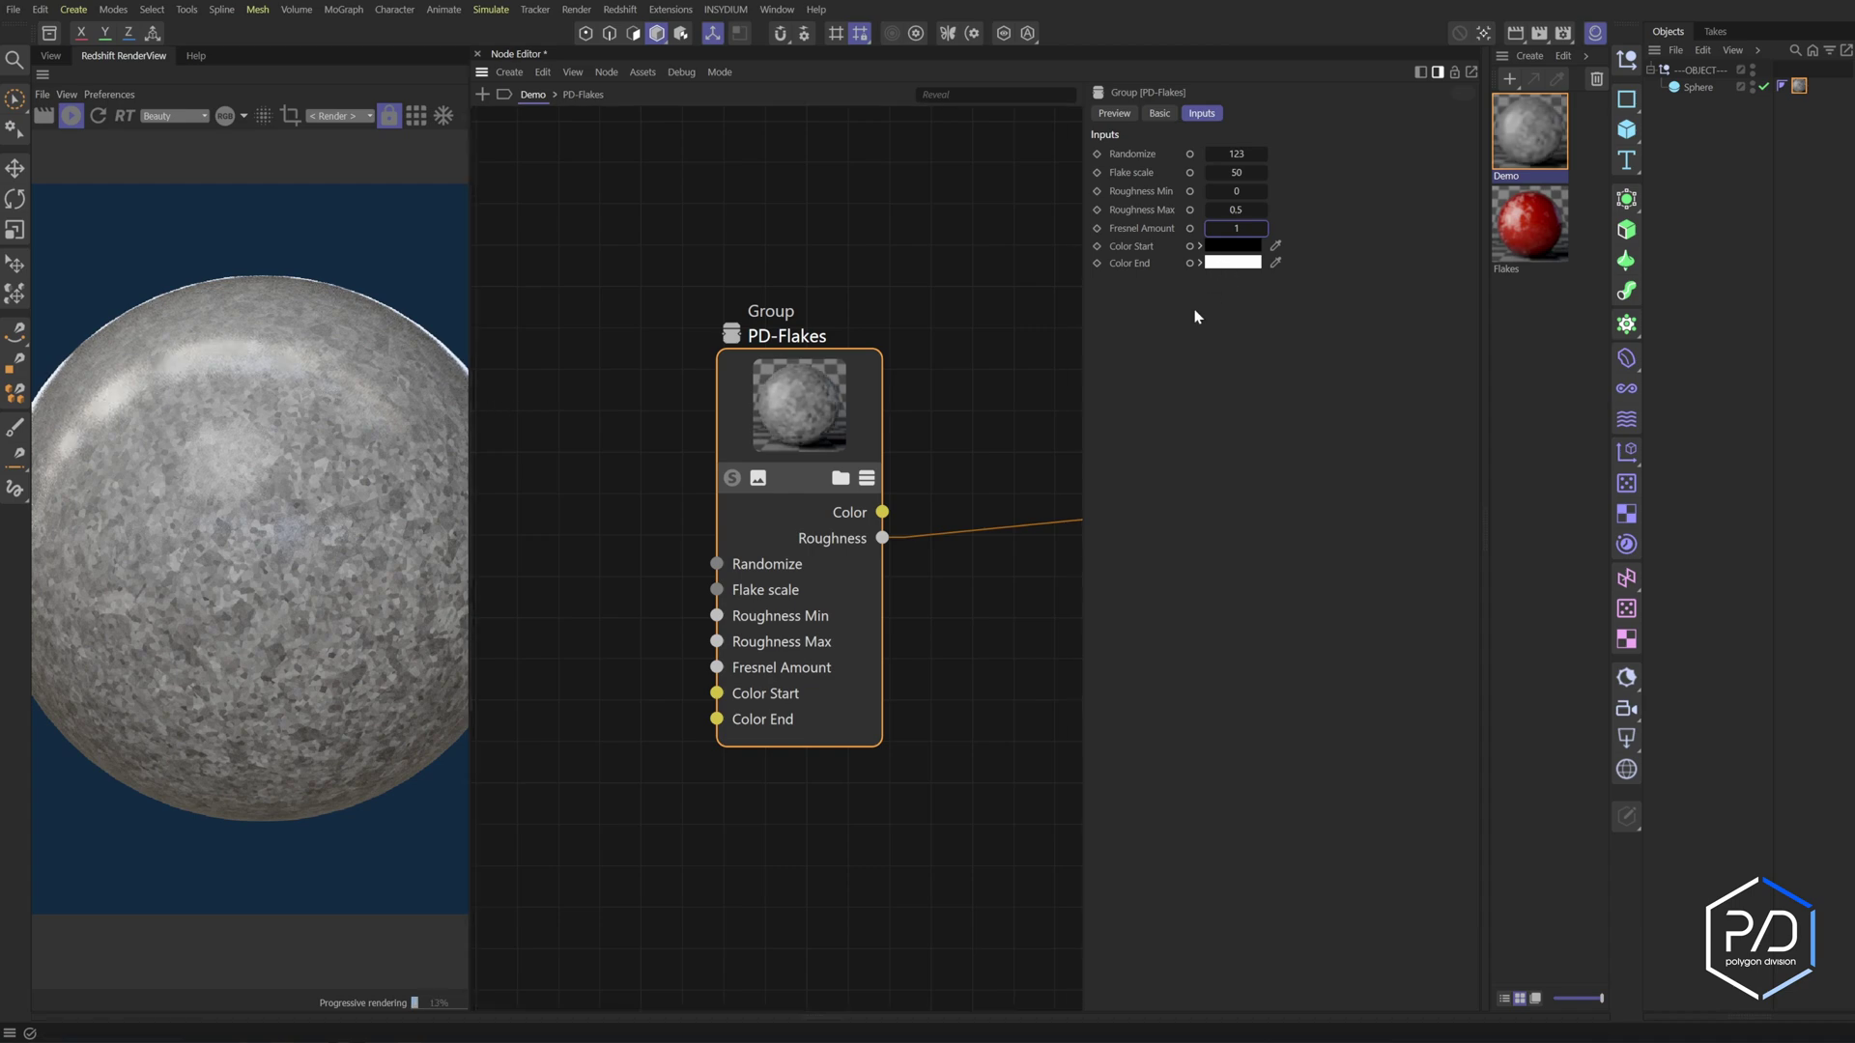
Set the PD-Flakes group's Randomize value to 0
{"action": "left_click", "coordinate": [1238, 155]}
{"action": "type", "text": "0"}
{"action": "key", "text": "Return"}
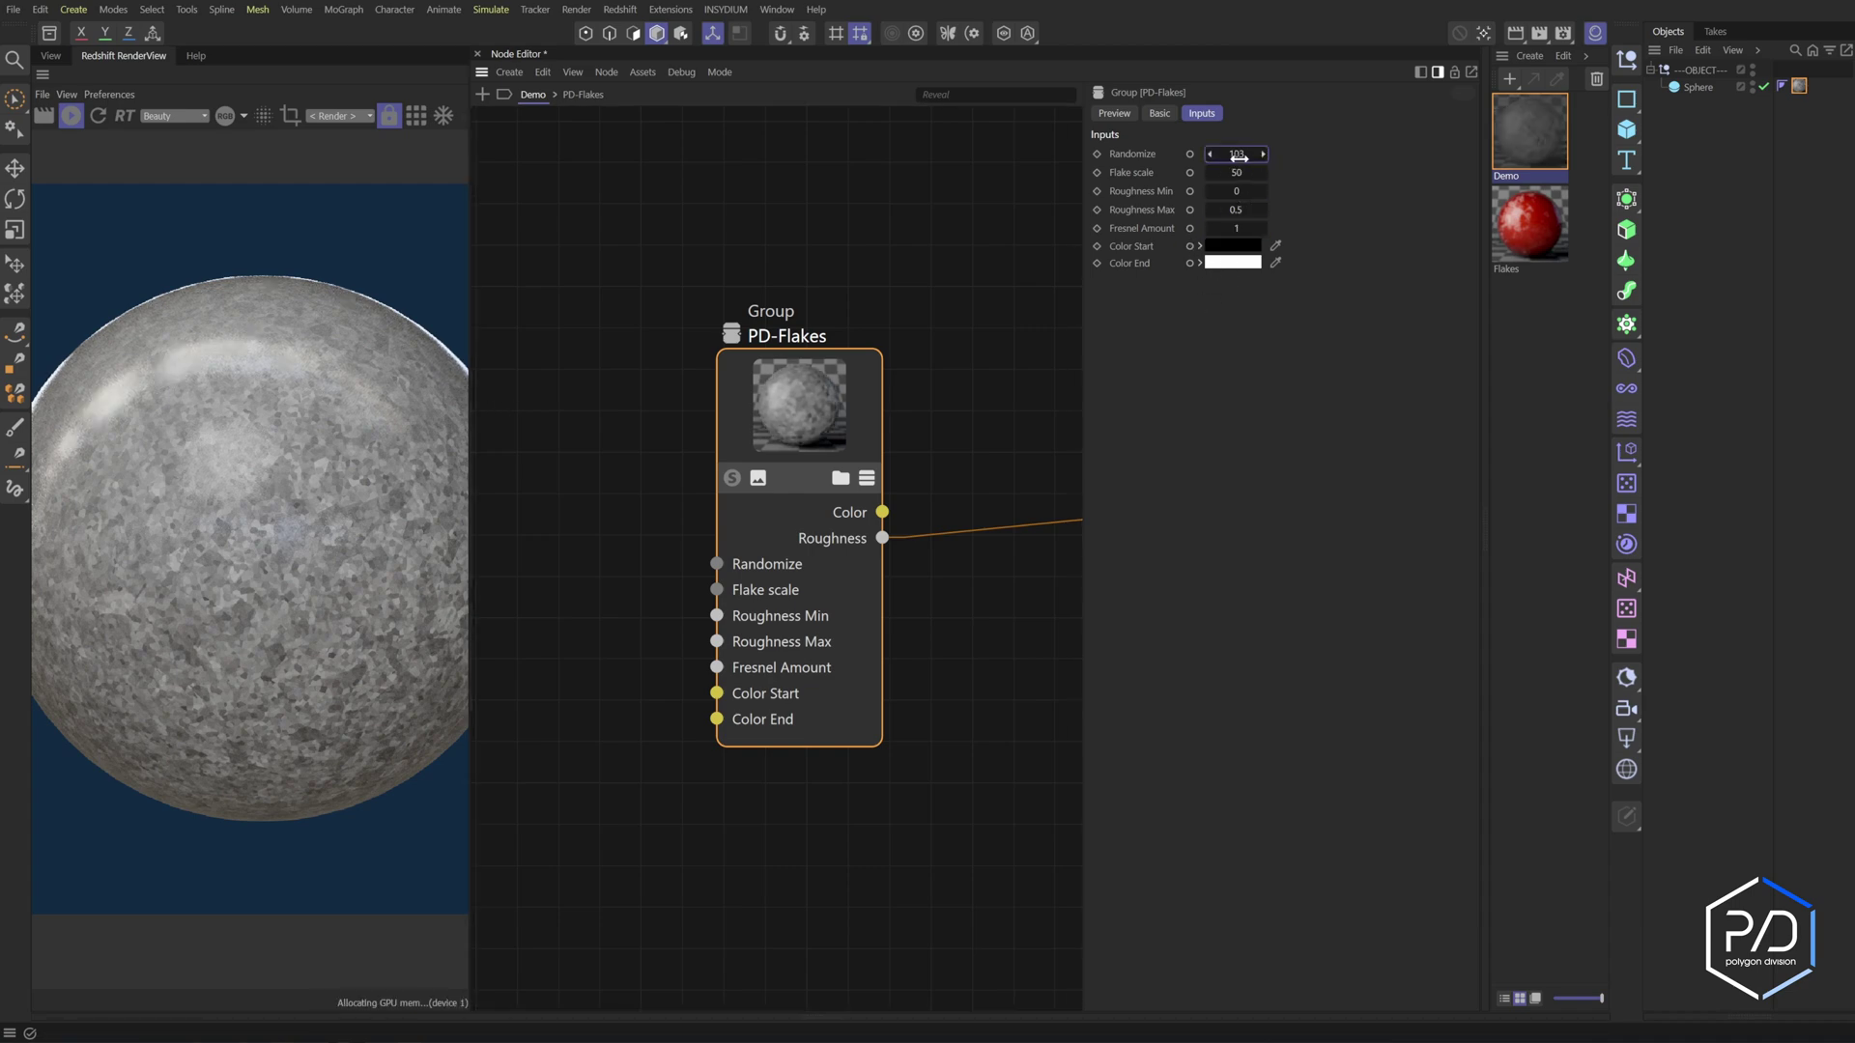
Try a Flake scale of 15 on the PD-Flakes group and undo the change
{"action": "left_click", "coordinate": [1233, 173]}
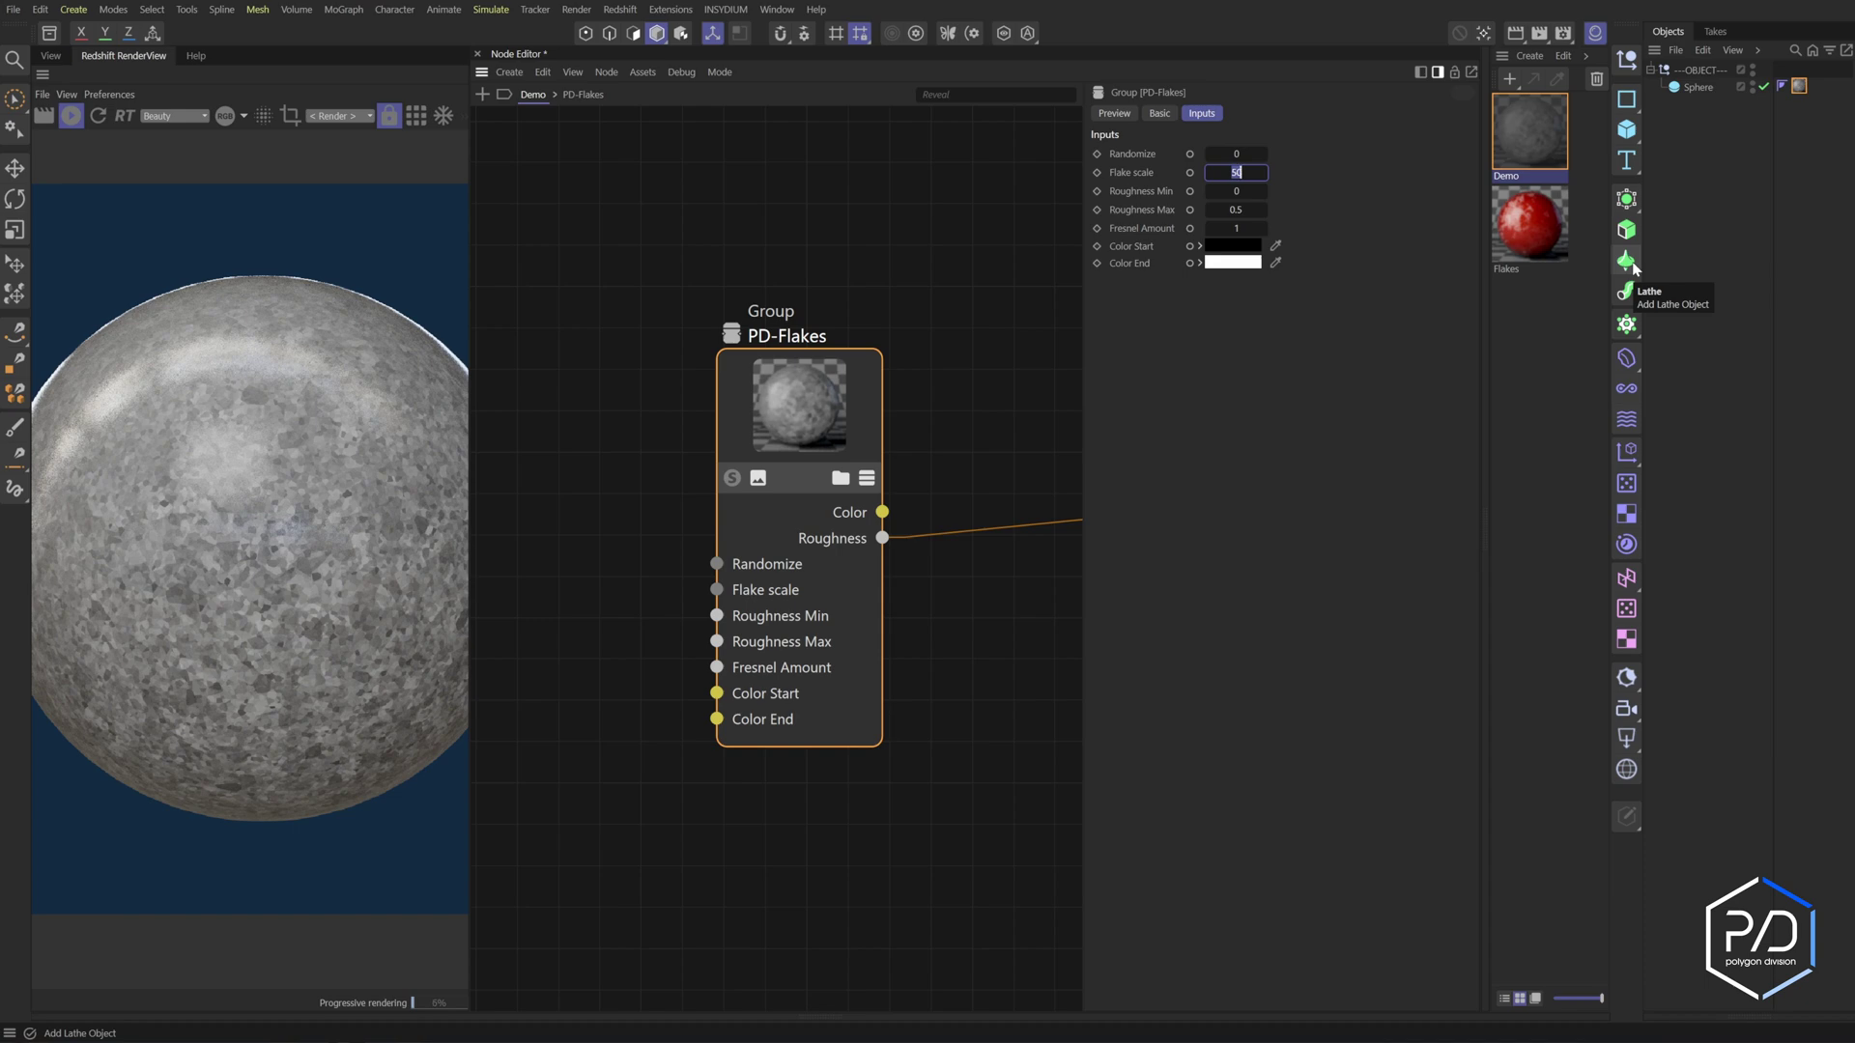
{"action": "type", "text": "15"}
{"action": "key", "text": "Return"}
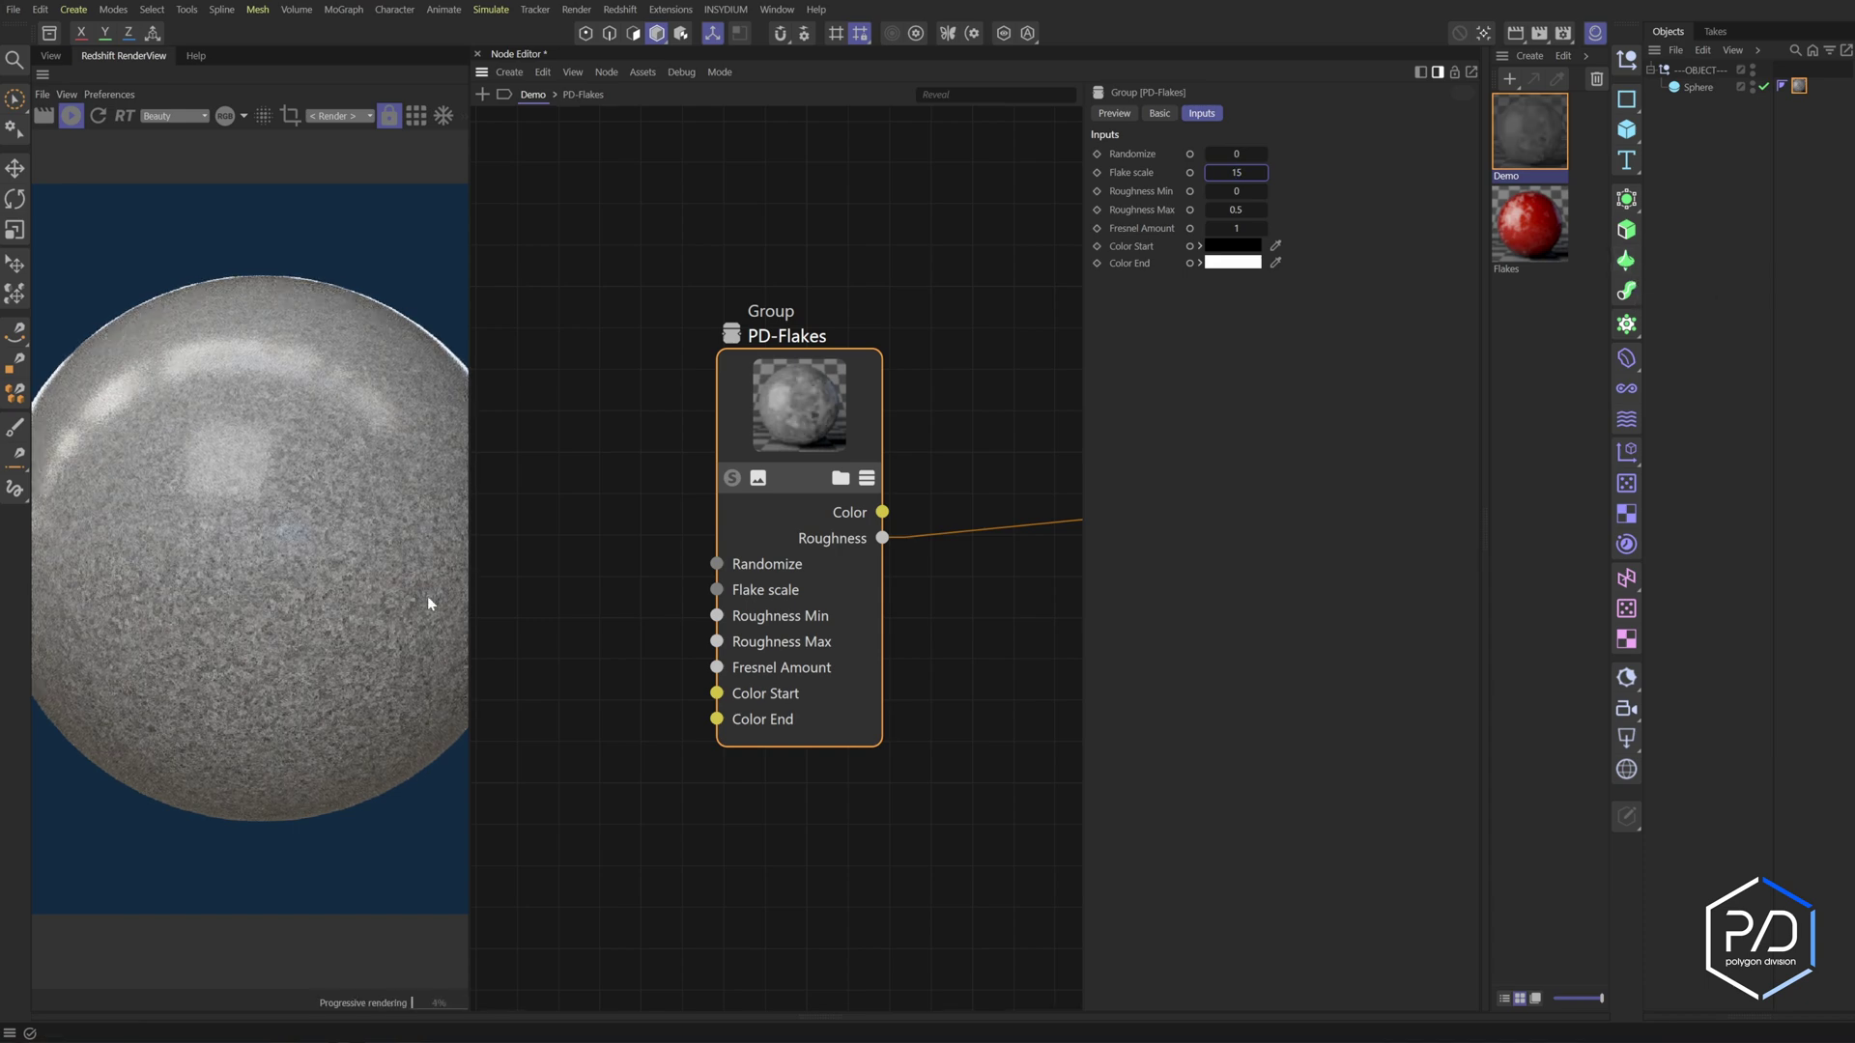
{"action": "key", "text": "ctrl+z"}
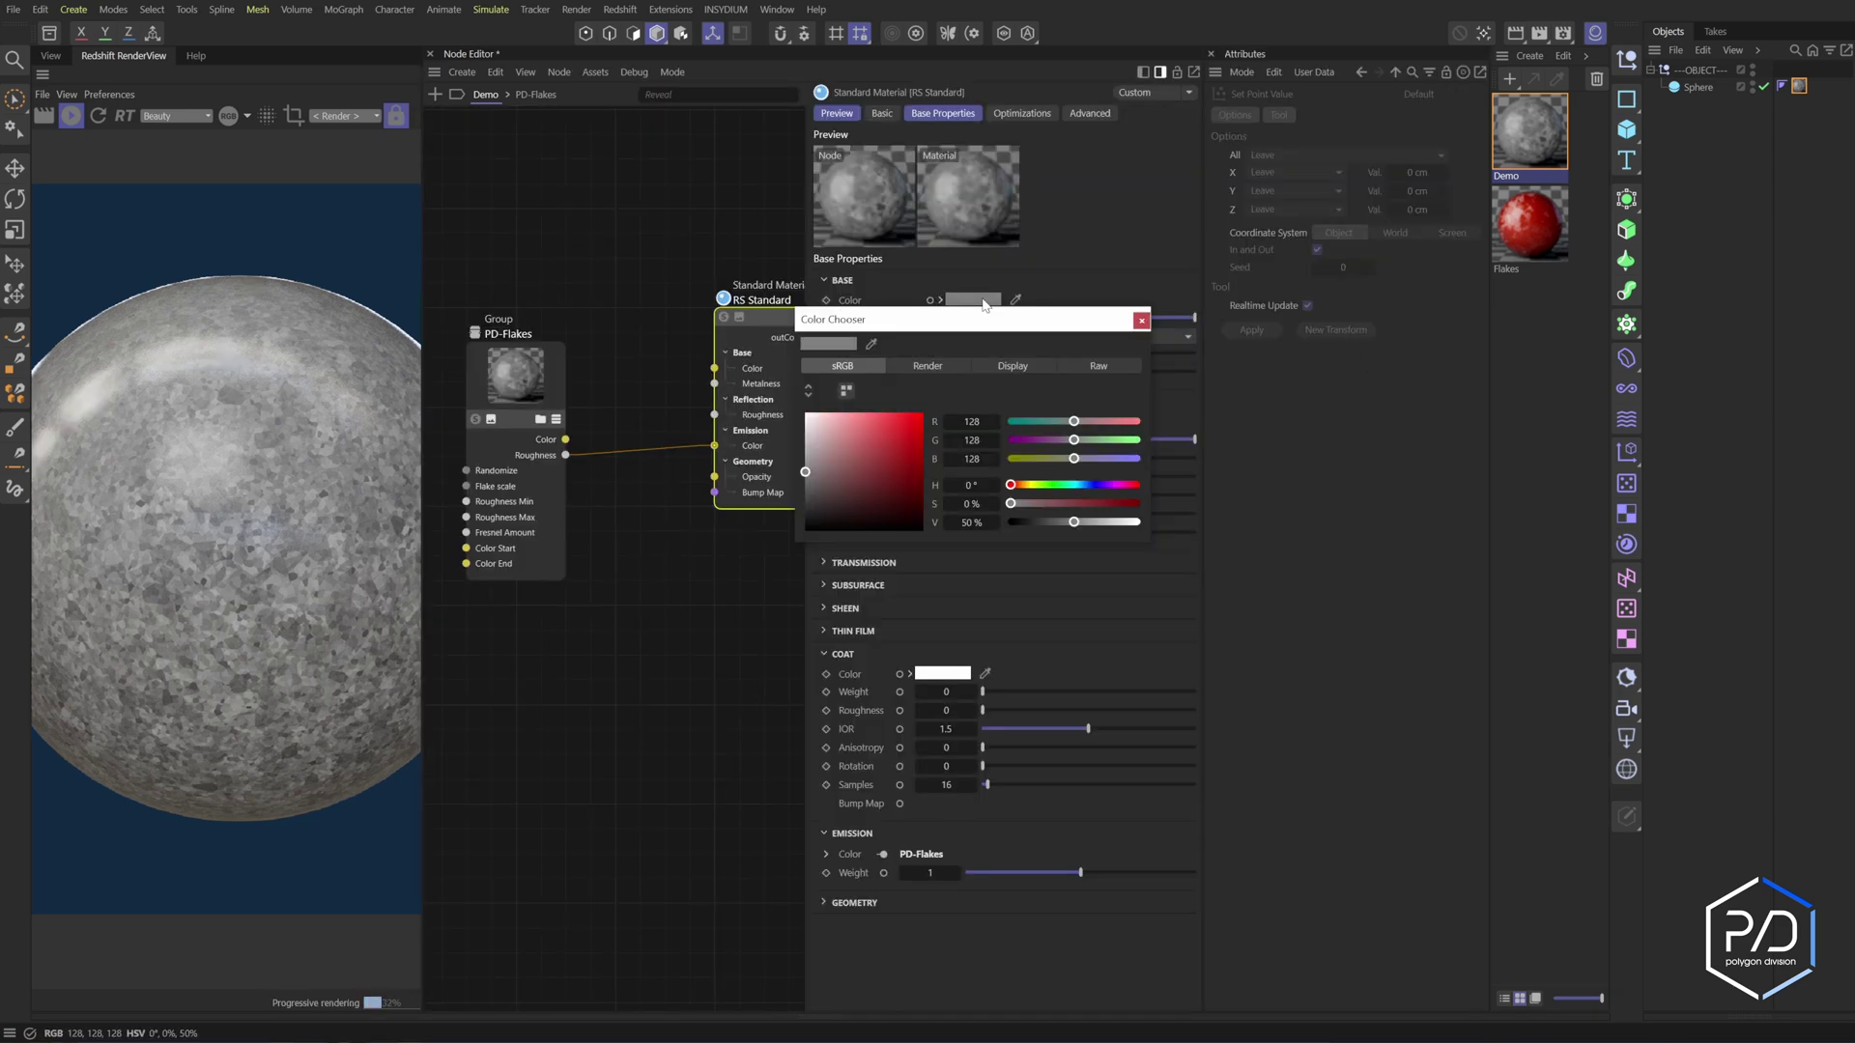
Set the base color of the RS Standard material to a fully saturated bright red
{"action": "left_click_drag", "start_coordinate": [921, 469], "coordinate": [923, 413]}
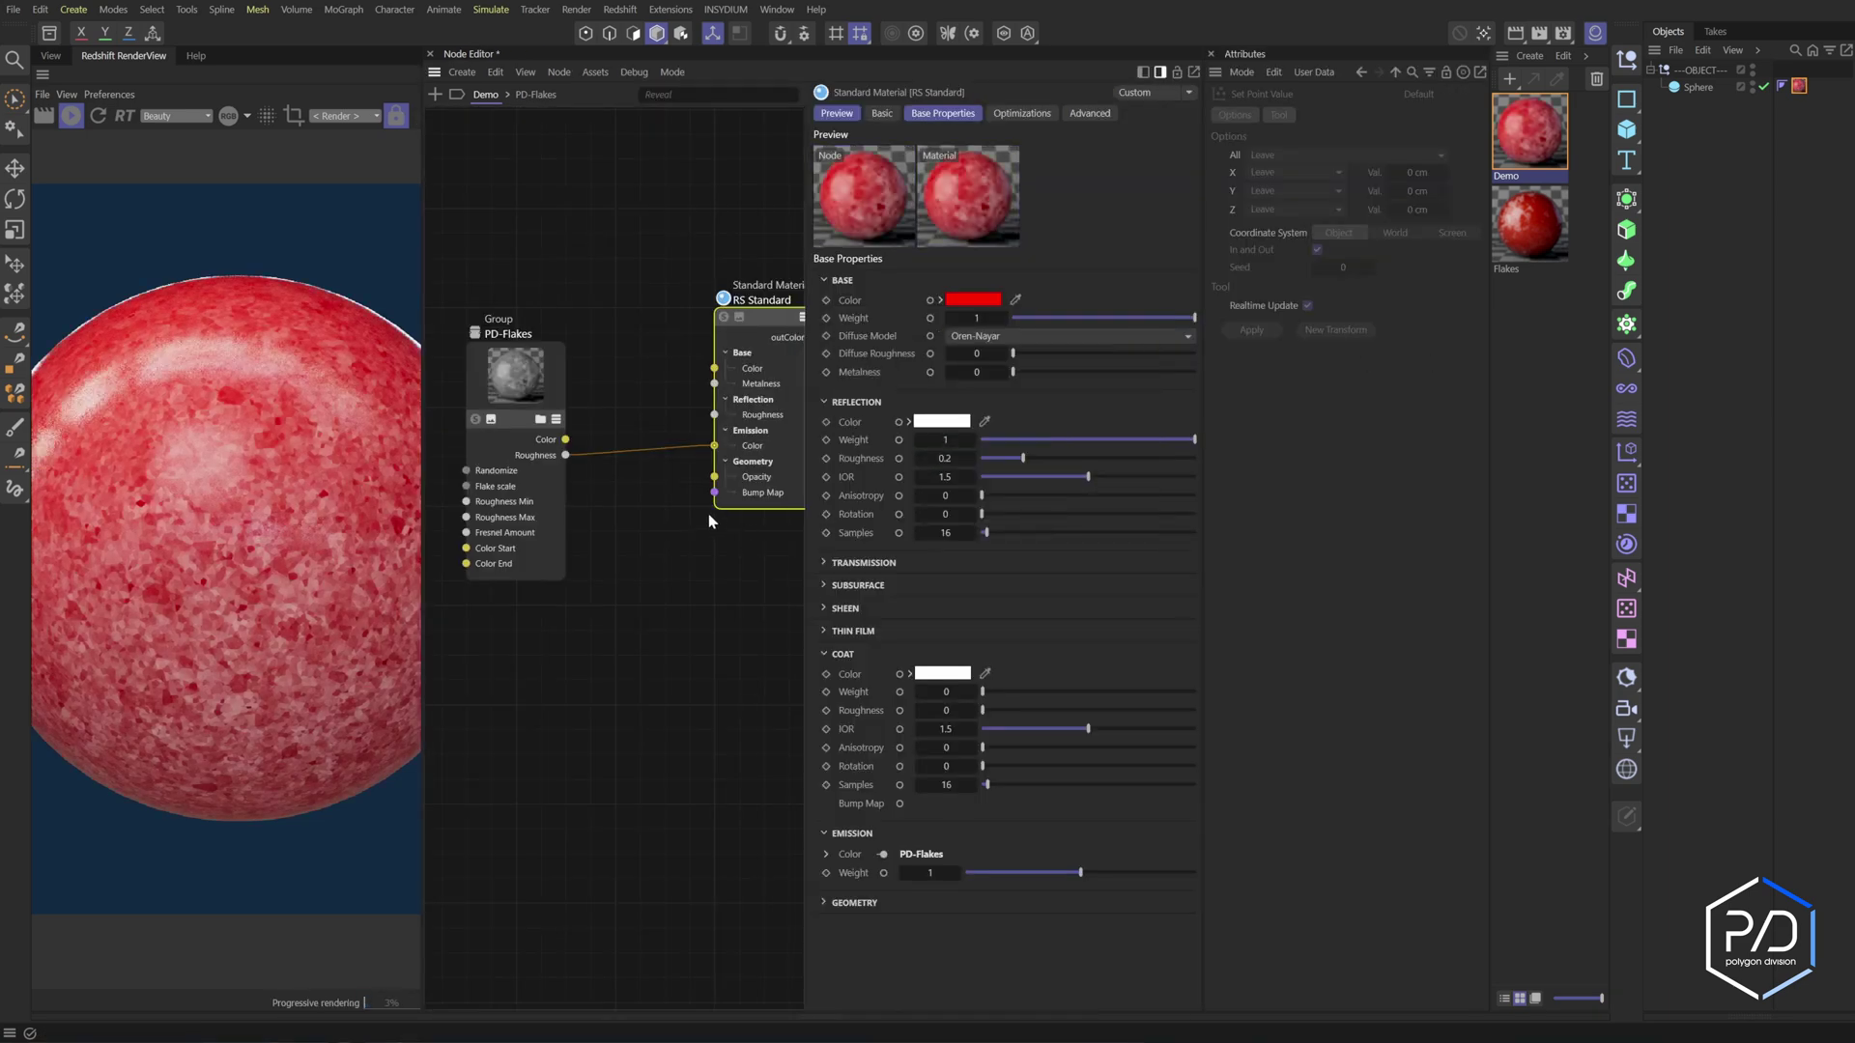
Disconnect PD-Flakes from the emission Color and connect its Roughness output to the RS Standard node's reflection Roughness
{"action": "double_click", "coordinate": [697, 446]}
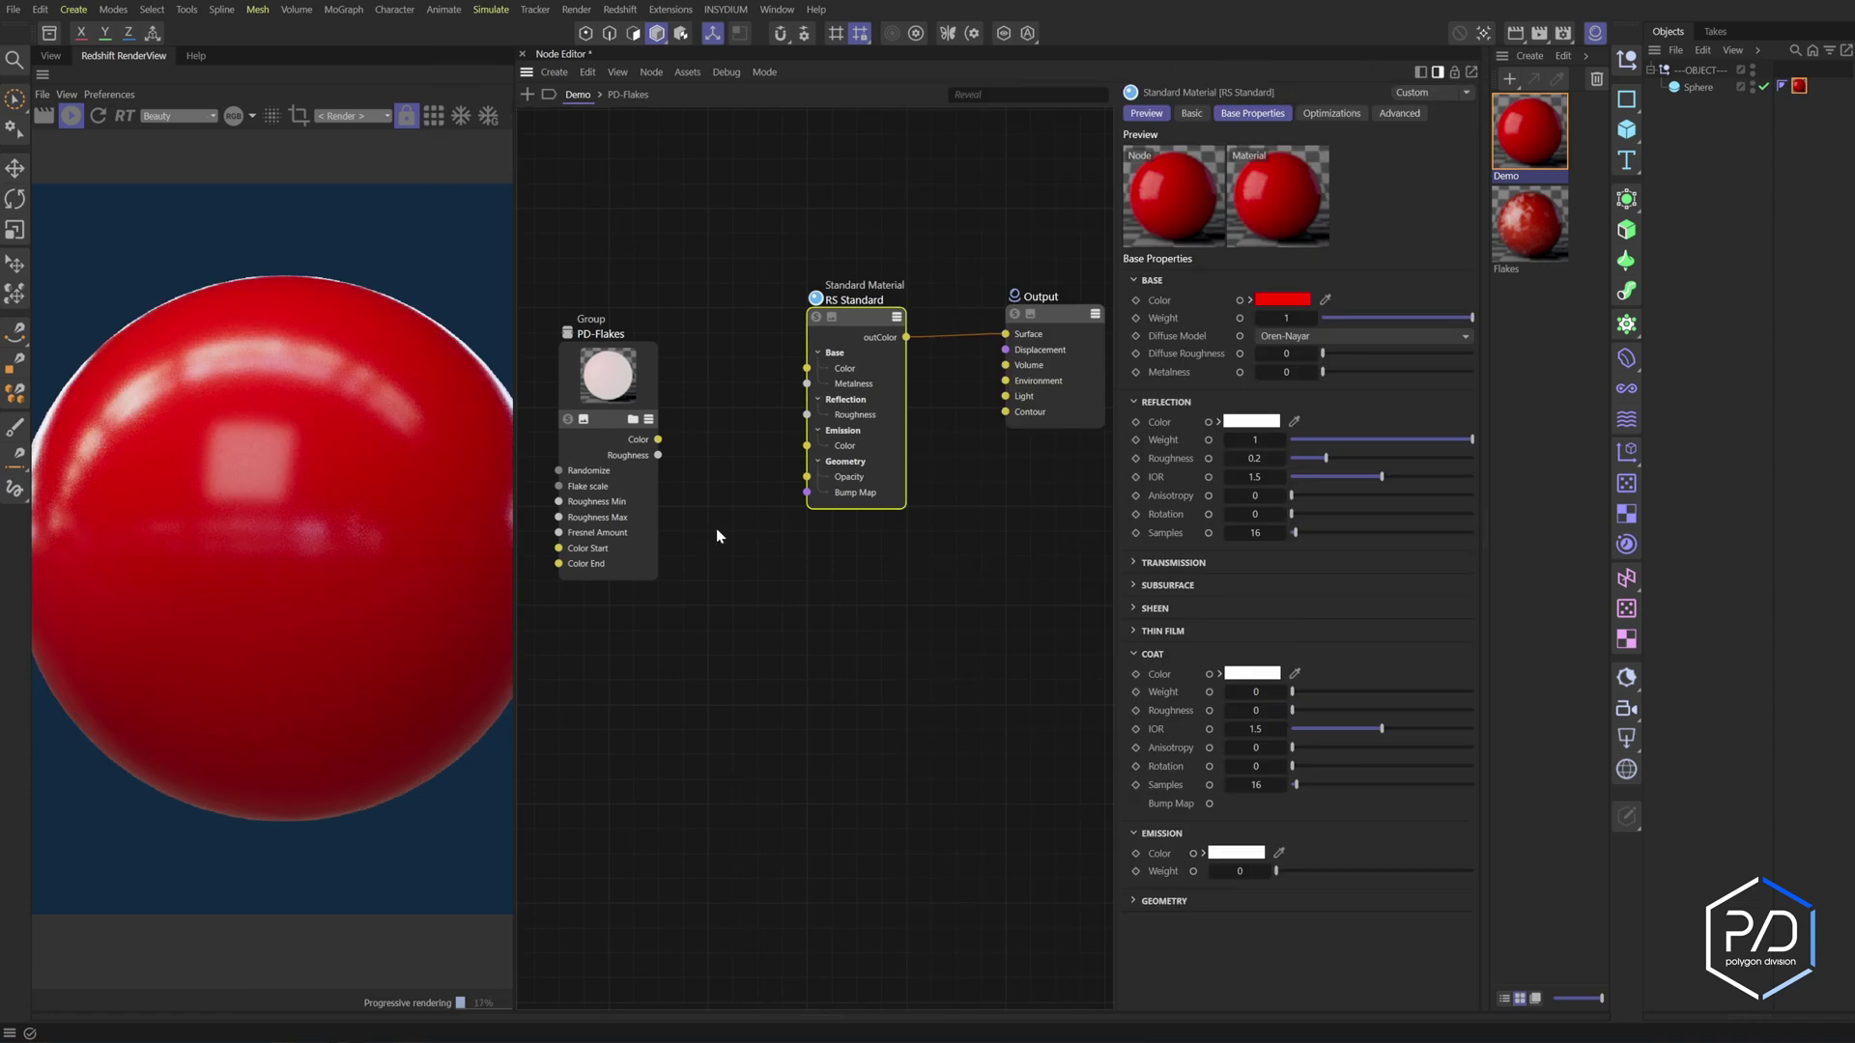
{"action": "middle_click_drag", "start_coordinate": [716, 529], "coordinate": [726, 522]}
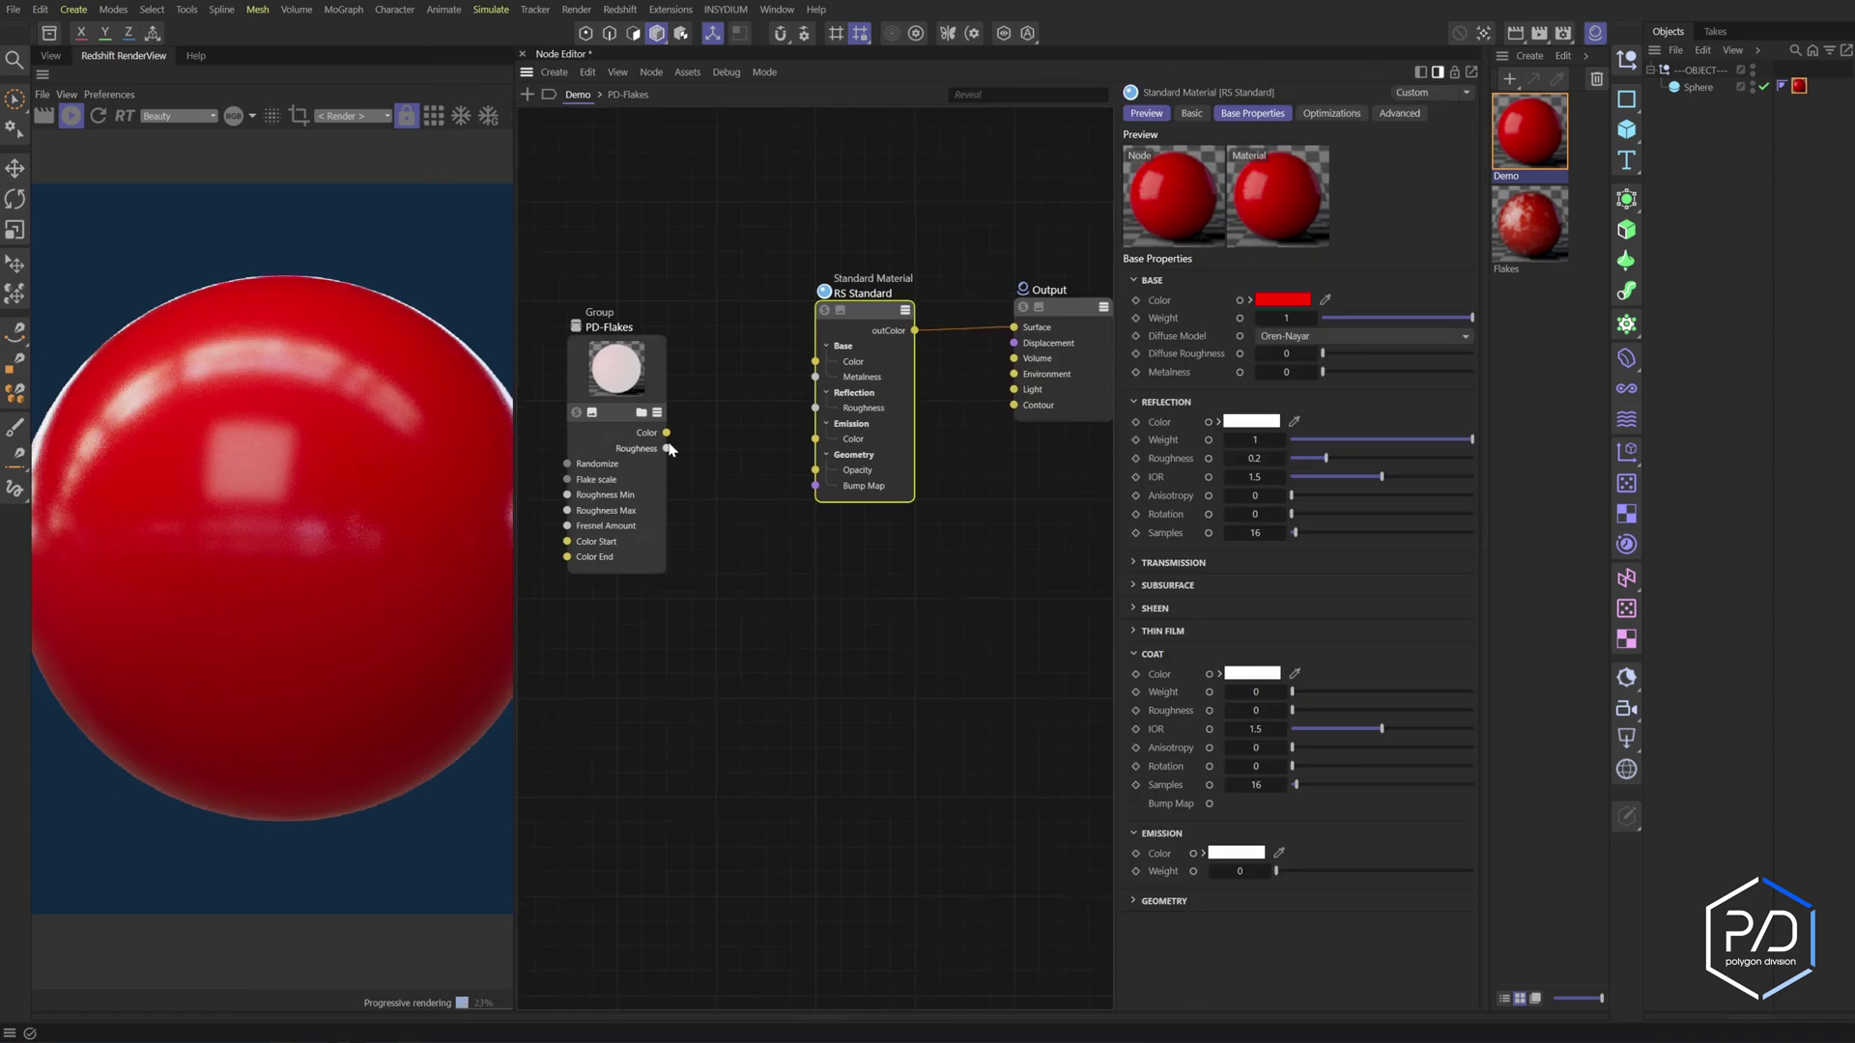
{"action": "left_click_drag", "start_coordinate": [666, 448], "coordinate": [815, 408]}
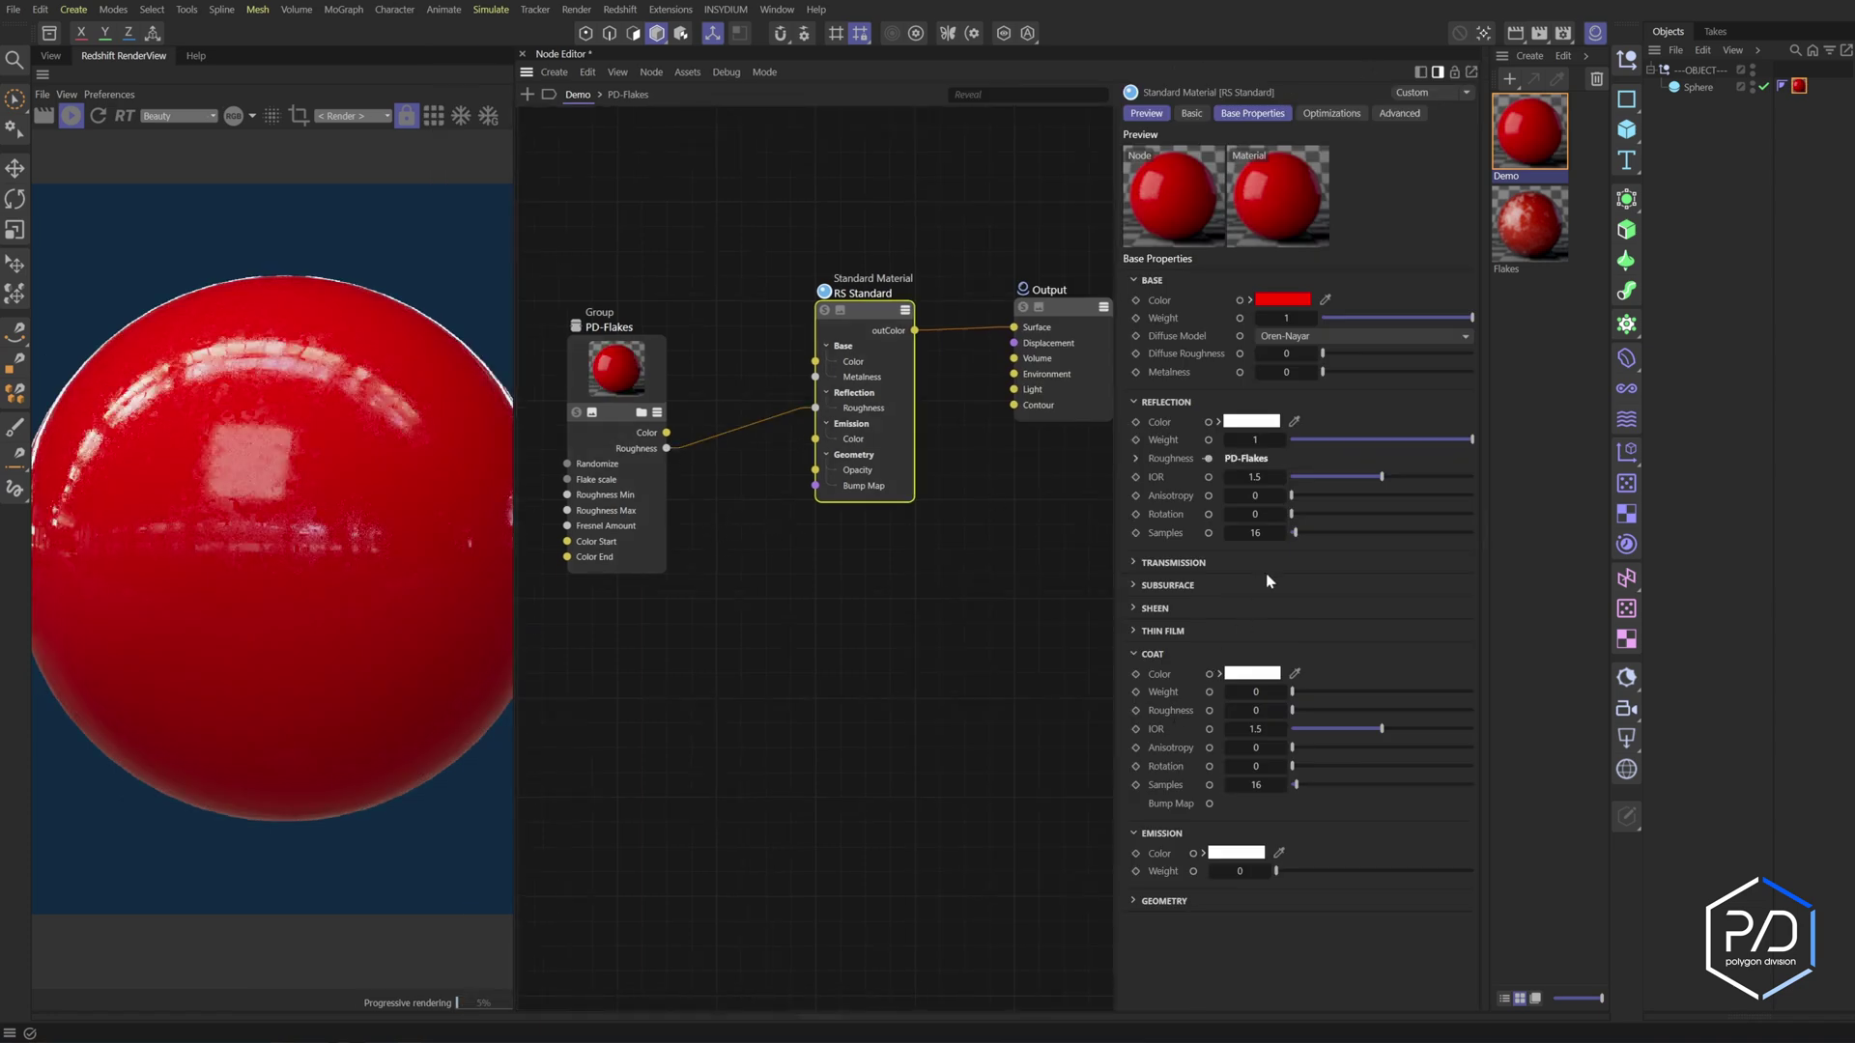
Set the RS Standard material's reflection IOR to 2.5 and its Anisotropy to 1
{"action": "left_click", "coordinate": [1256, 477]}
{"action": "type", "text": "2.5"}
{"action": "key", "text": "Return"}
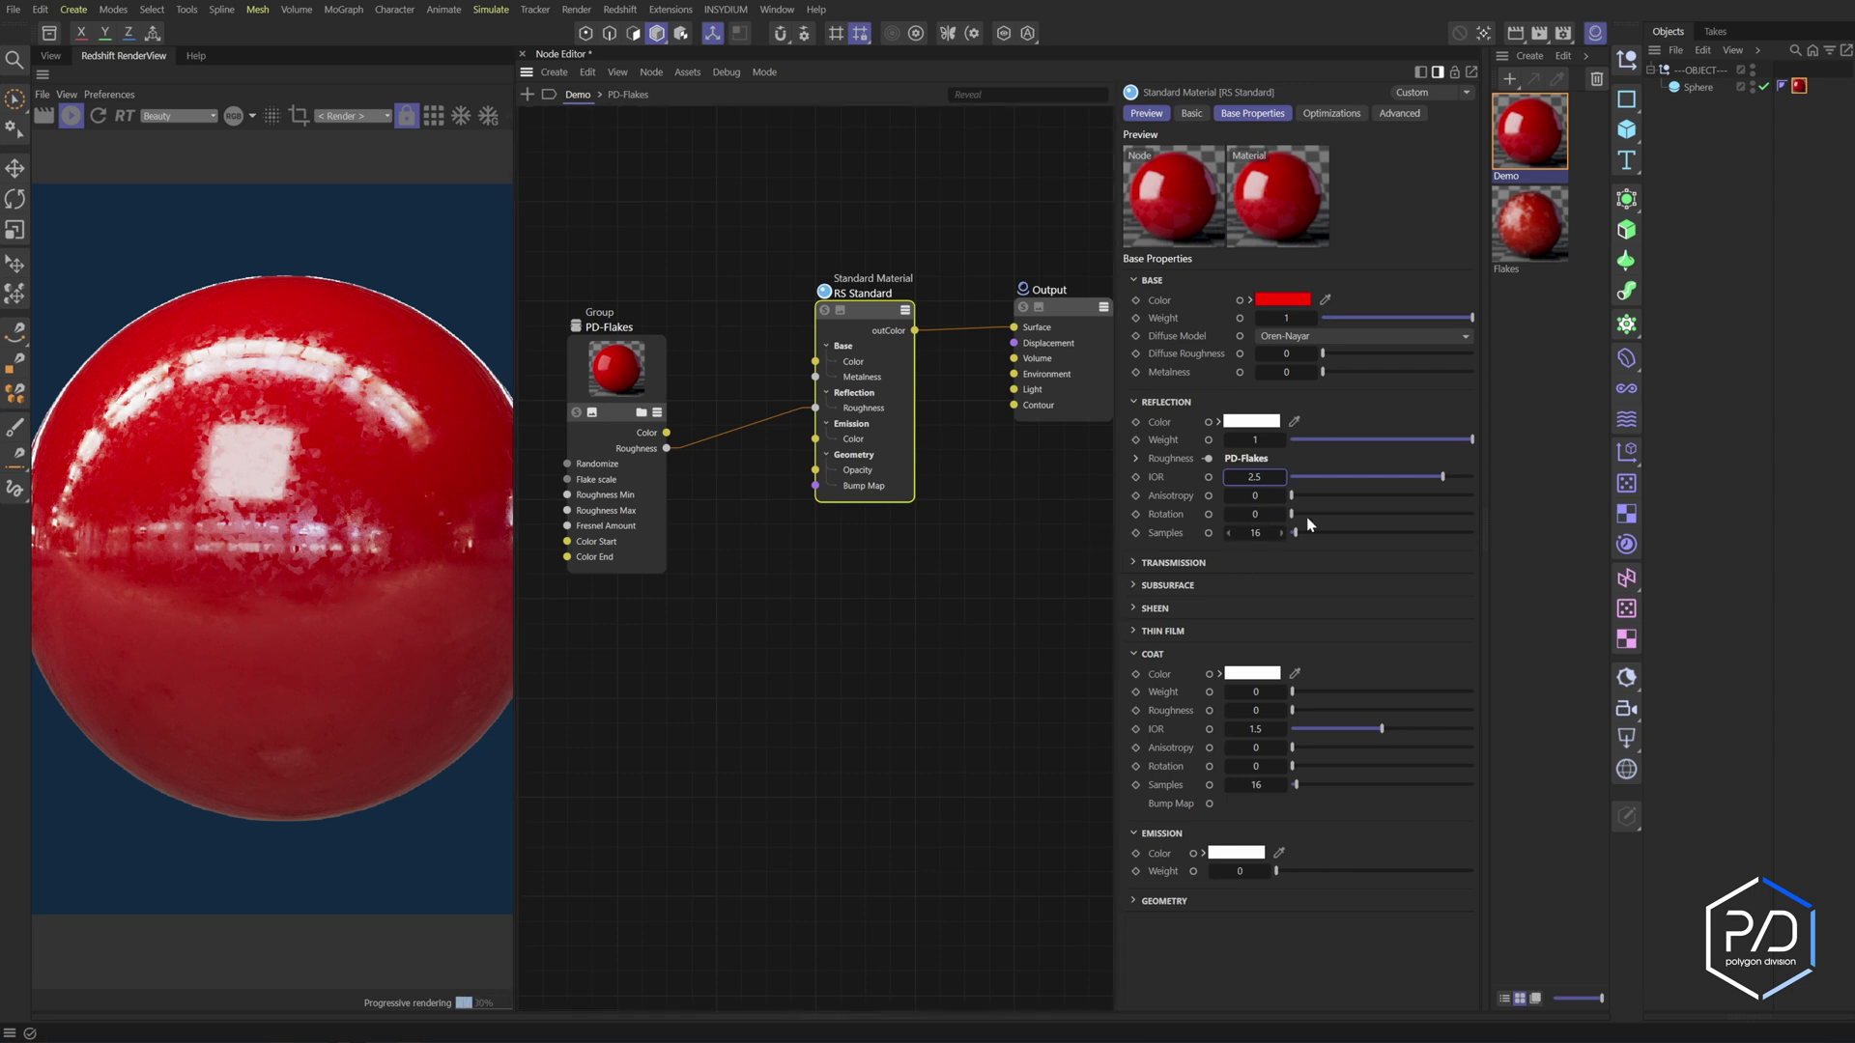
{"action": "left_click_drag", "start_coordinate": [1340, 503], "coordinate": [1478, 510]}
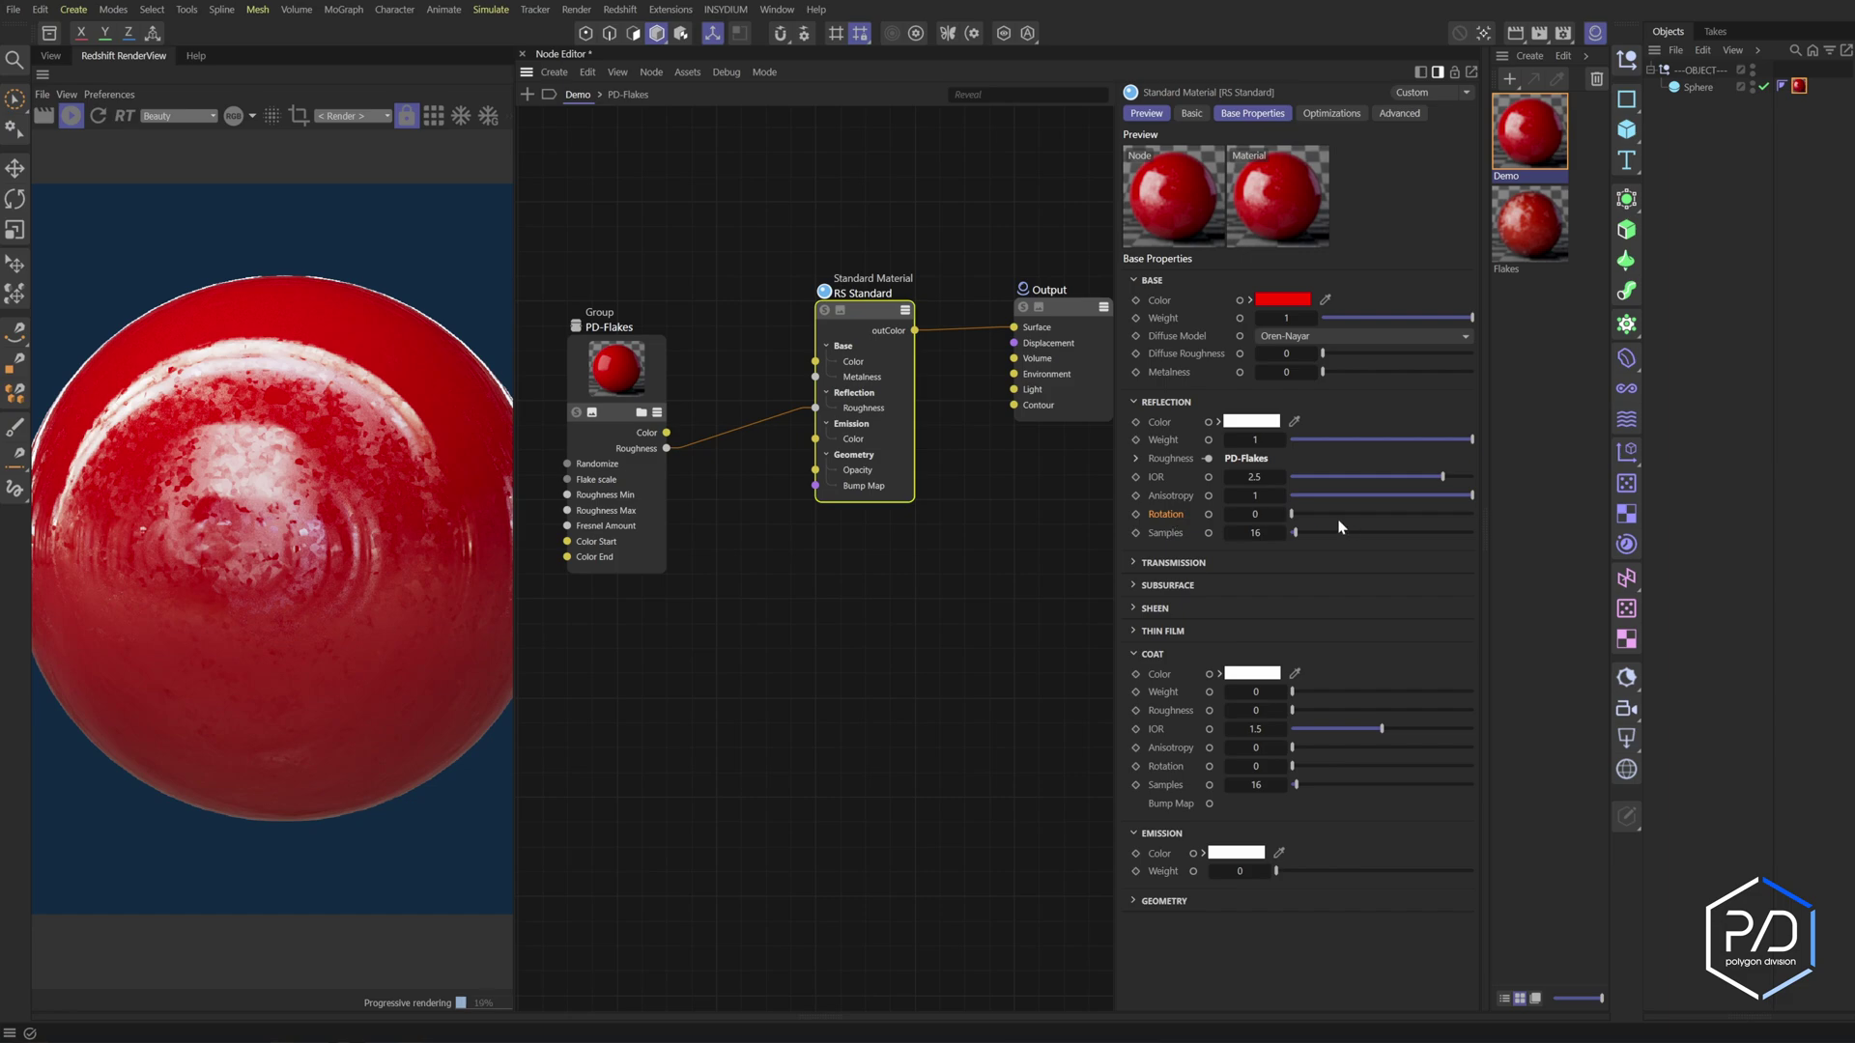
Expose the reflection Rotation as a port on RS Standard and drive it with the PD-Flakes Color output
{"action": "left_click_drag", "start_coordinate": [1340, 514], "coordinate": [680, 466]}
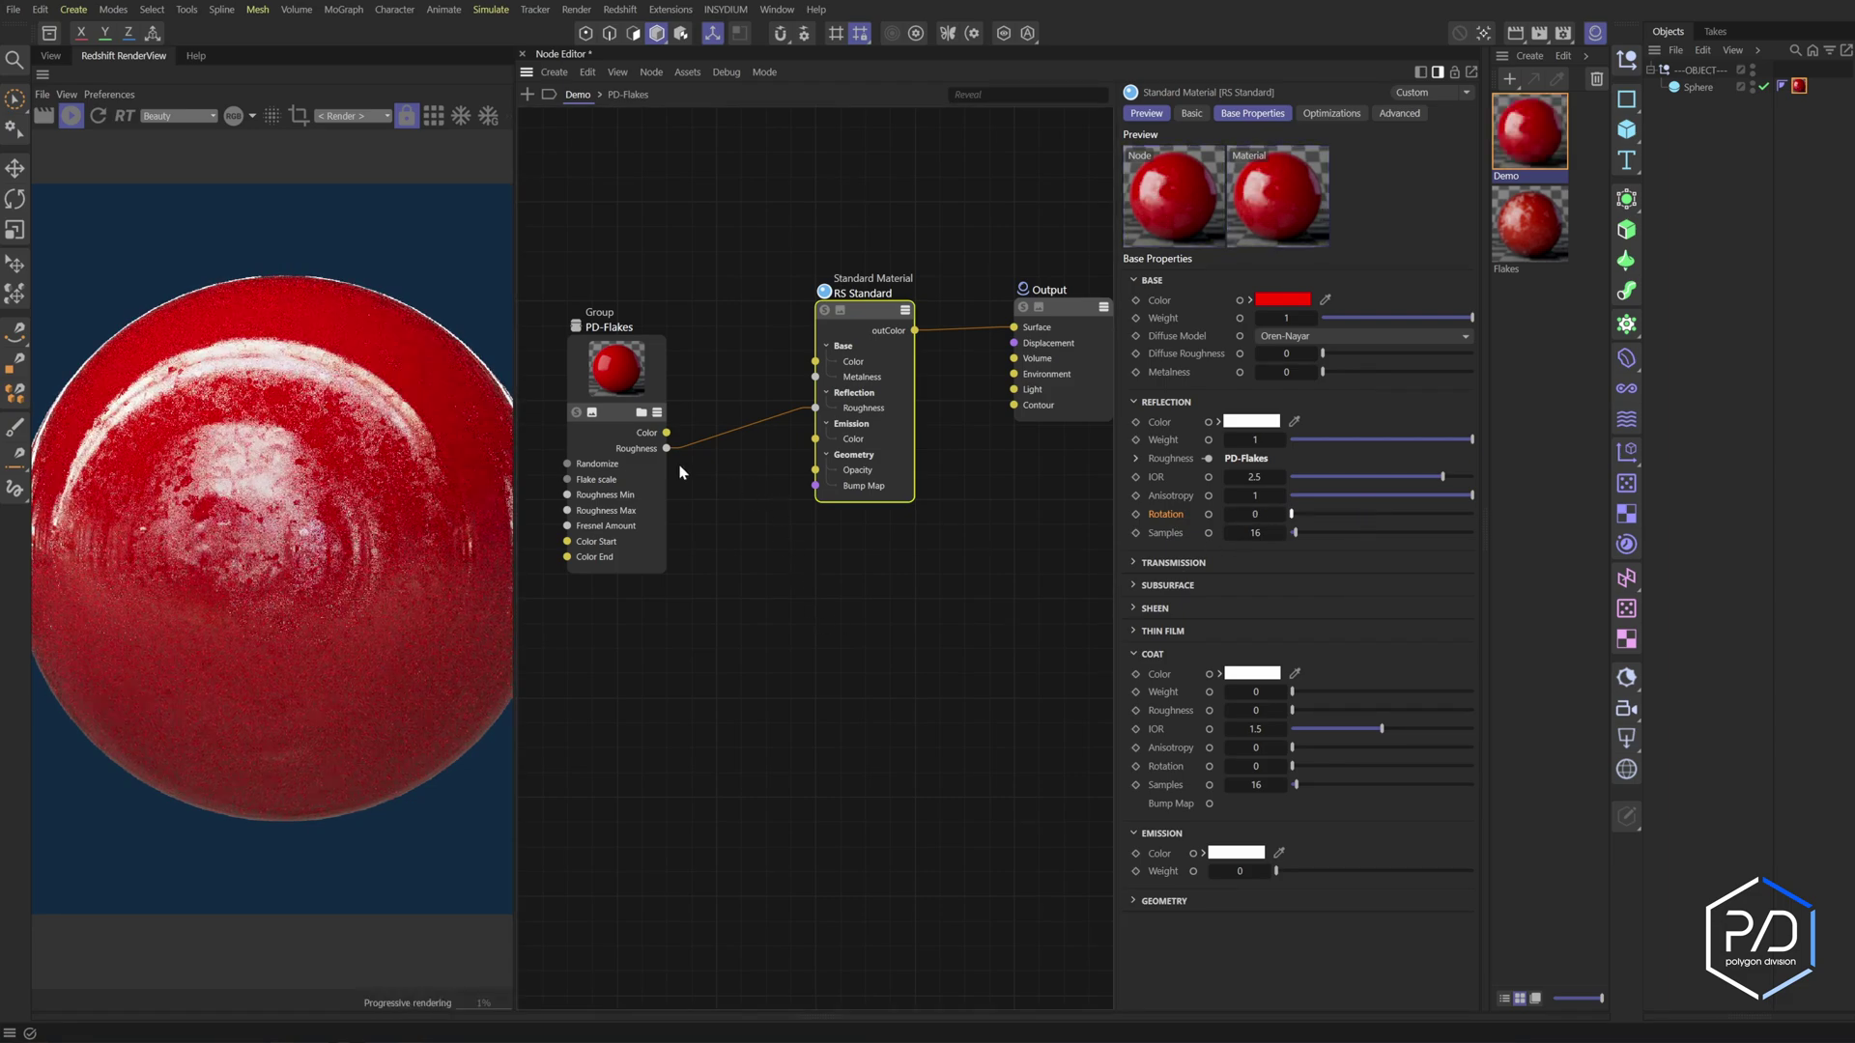
{"action": "left_click", "coordinate": [1208, 517]}
{"action": "left_click_drag", "start_coordinate": [816, 424], "coordinate": [667, 433]}
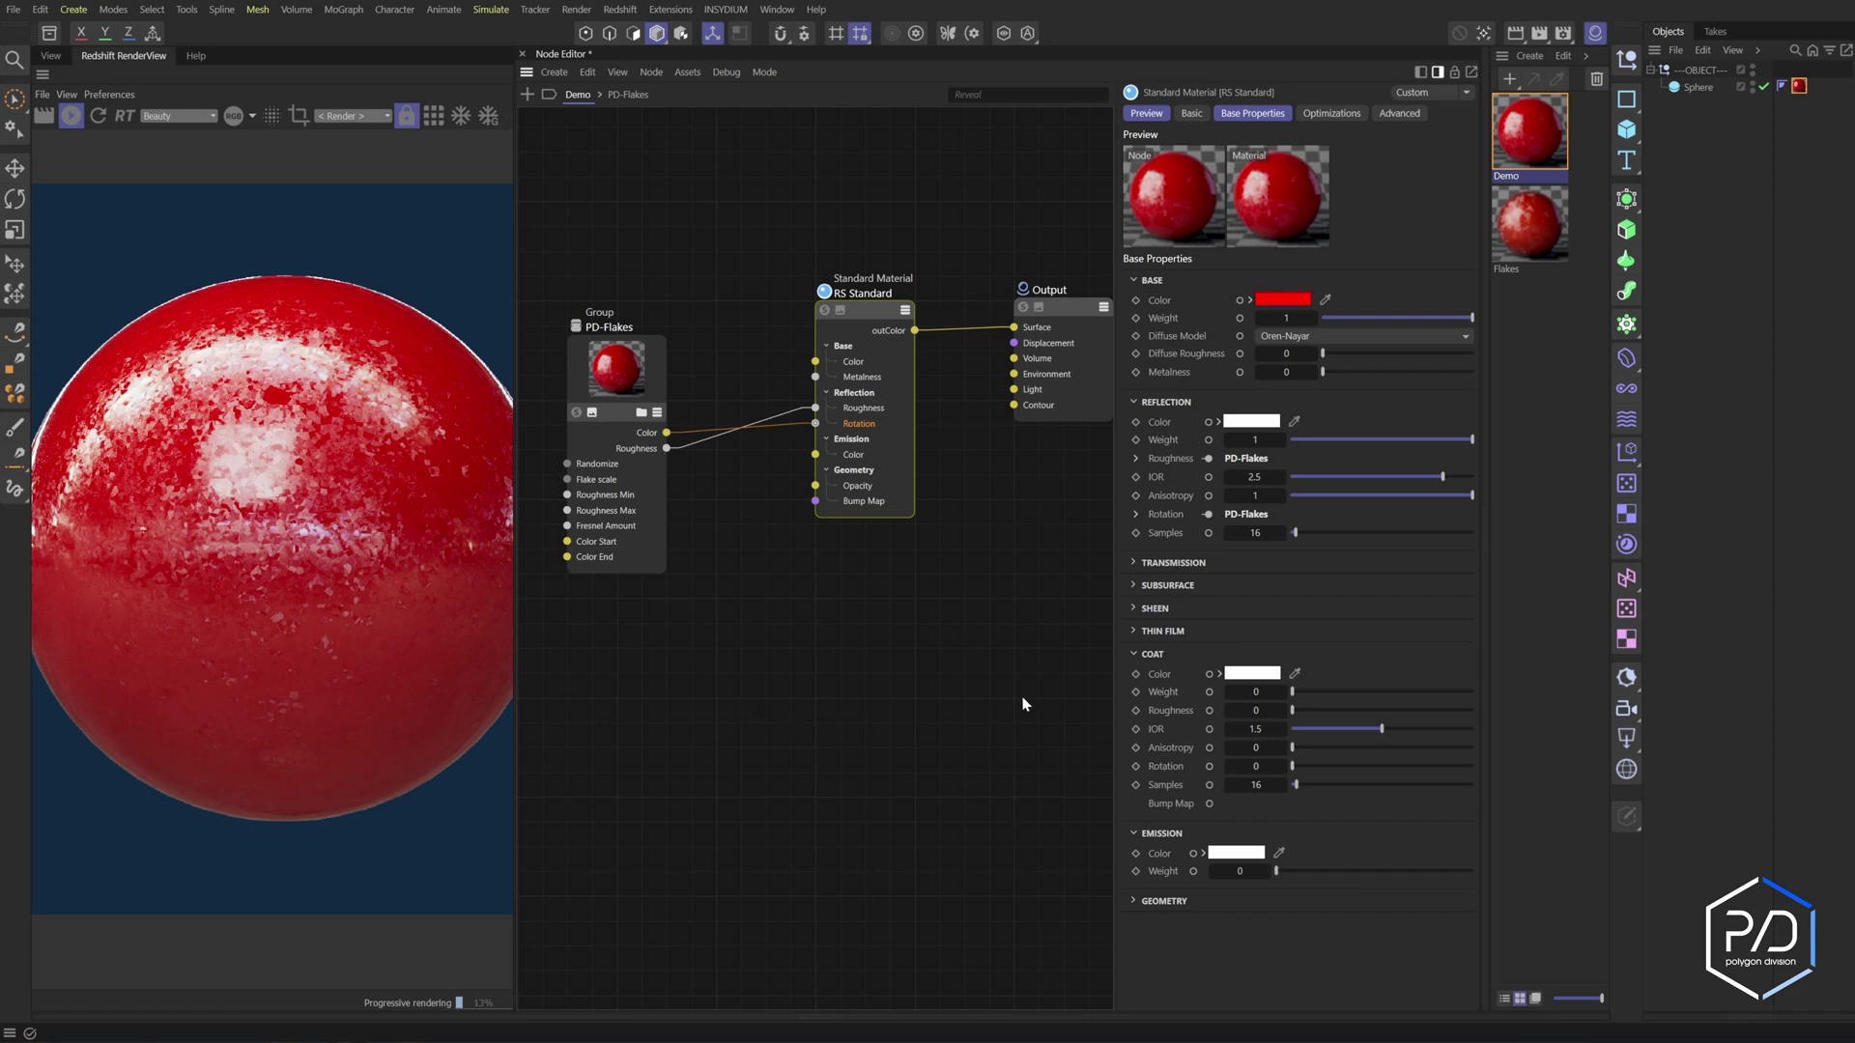
Set the Coat Weight of the RS Standard material to 1 and the PD-Flakes group's Flake scale to 50
{"action": "left_click_drag", "start_coordinate": [1360, 696], "coordinate": [1478, 763]}
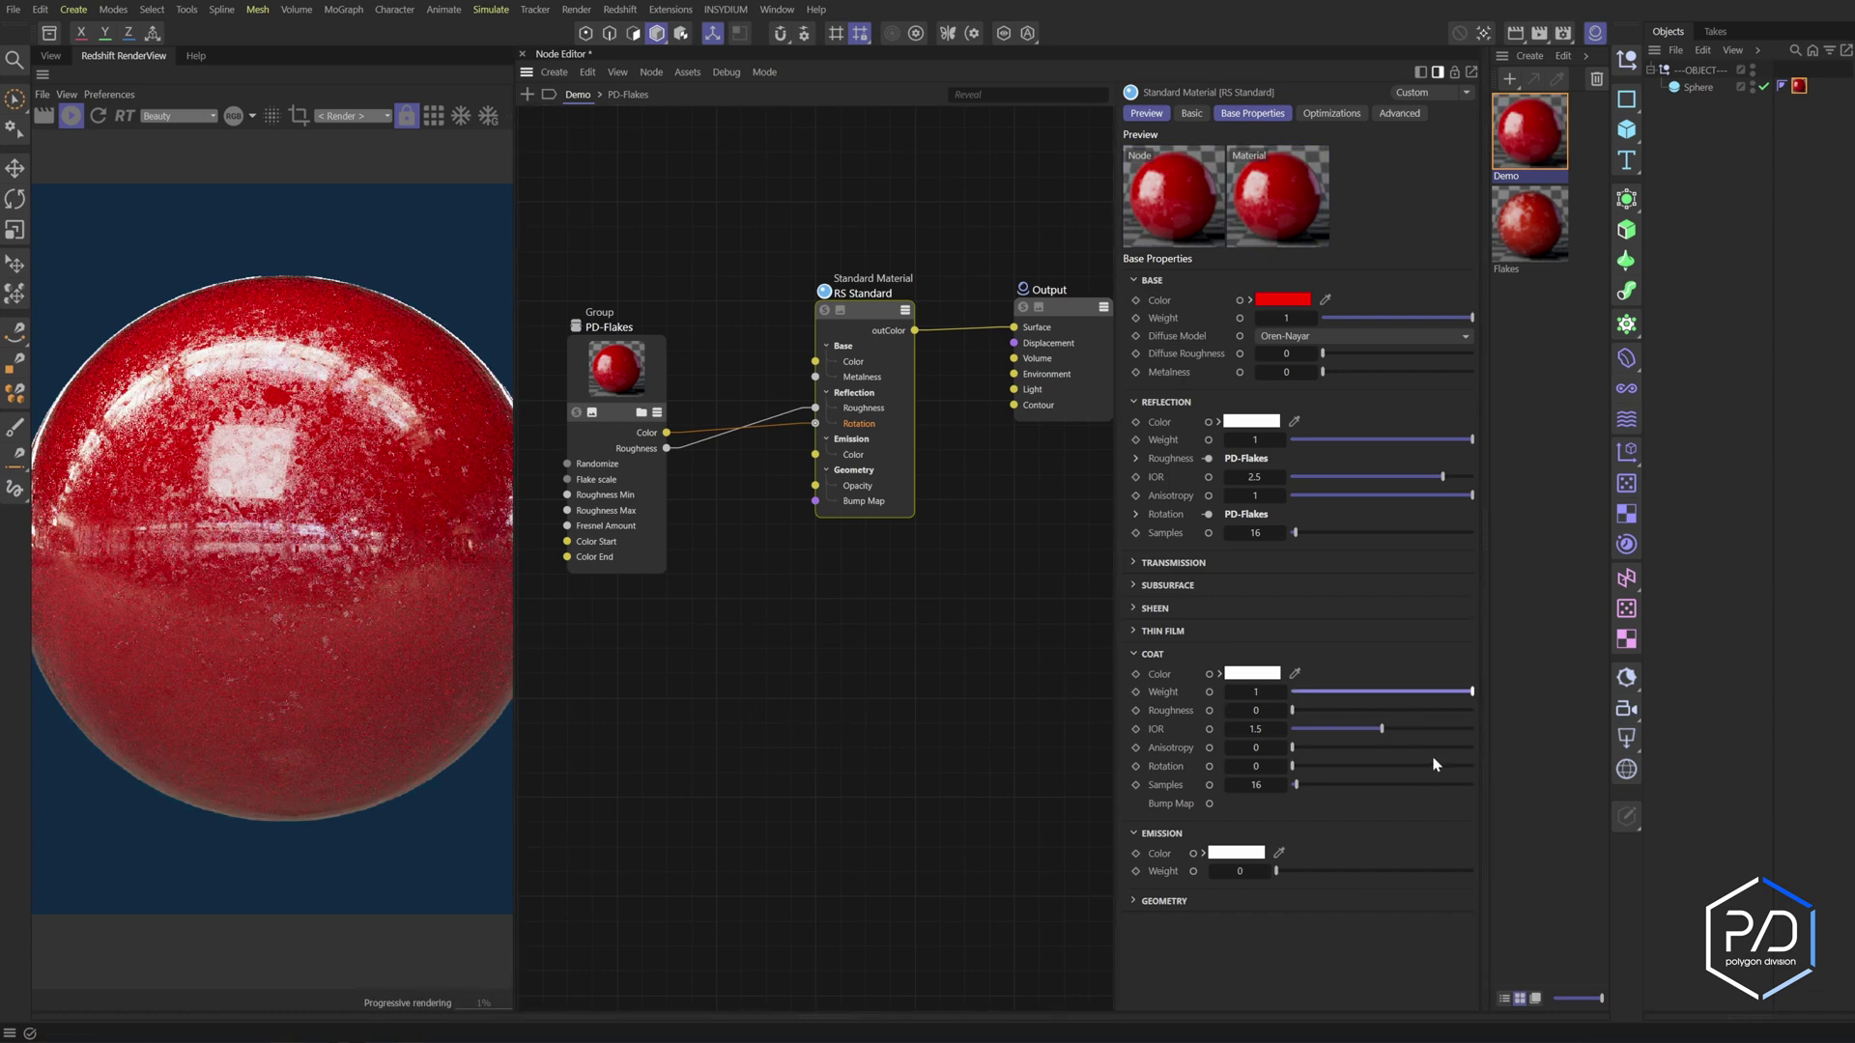
{"action": "left_click", "coordinate": [1258, 710]}
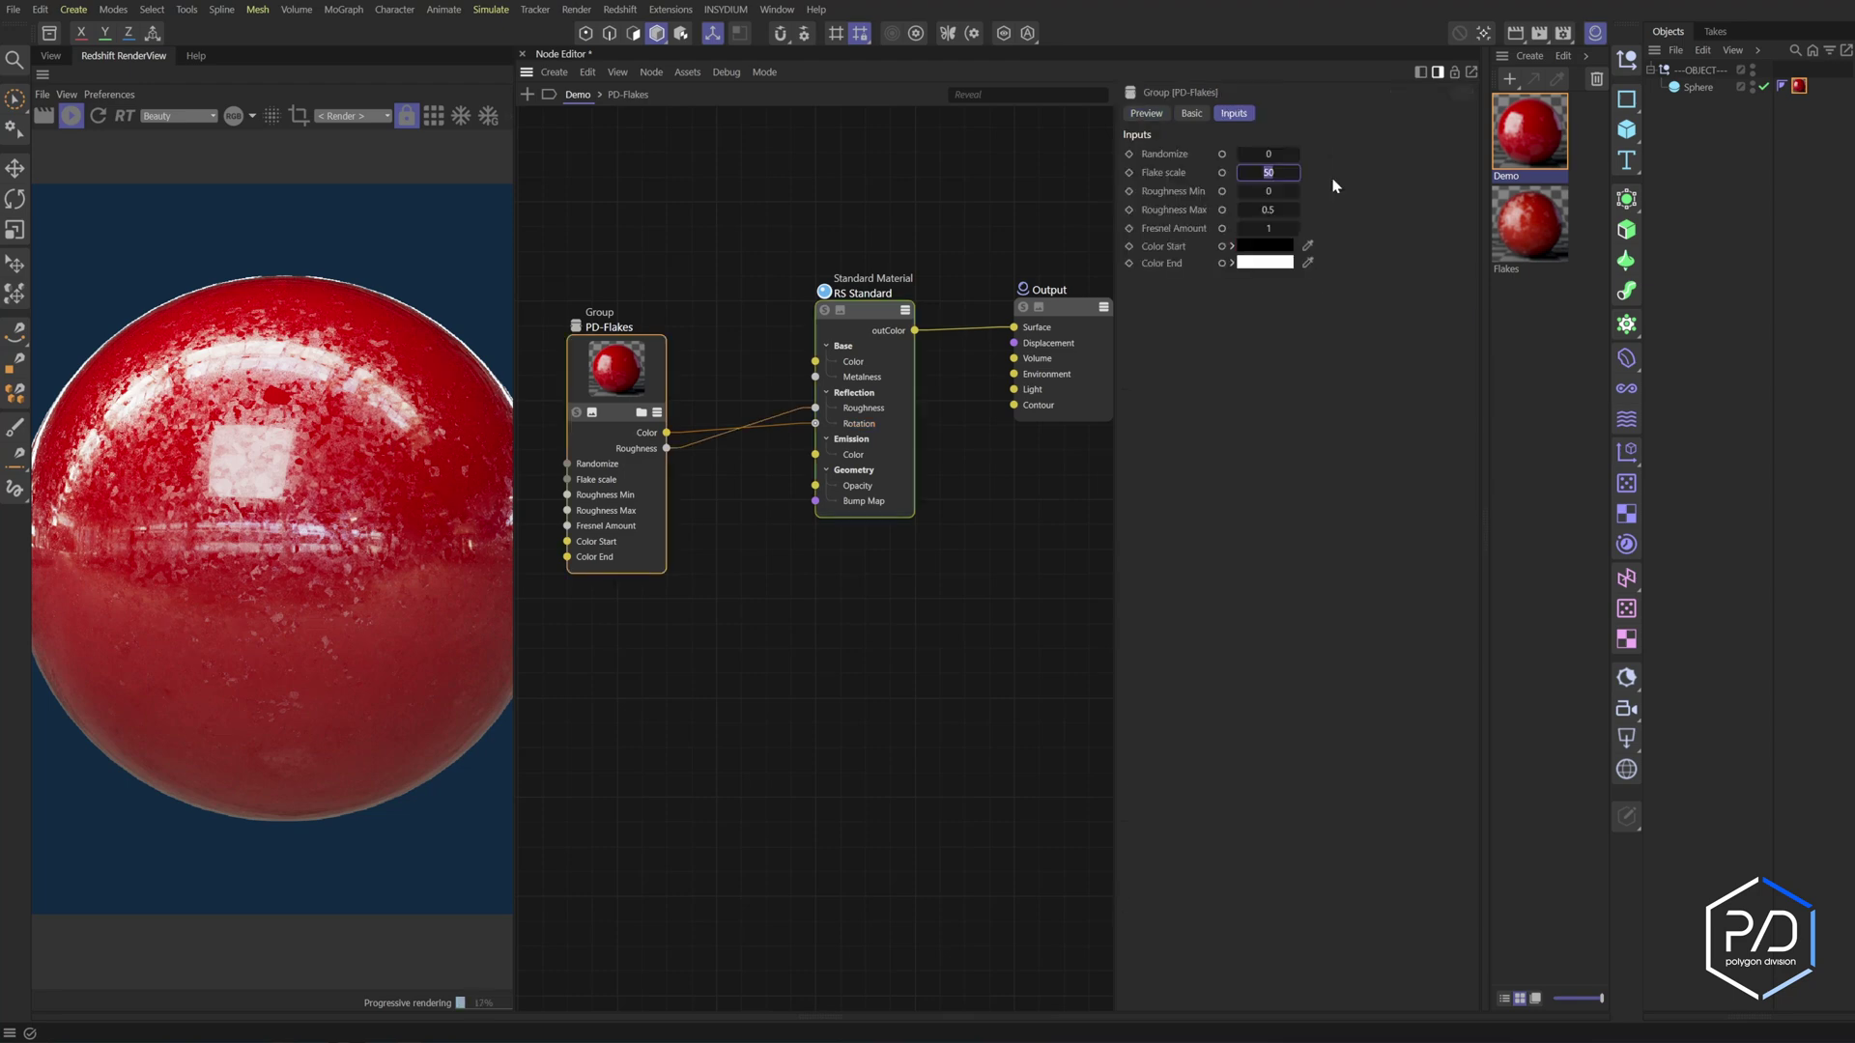
{"action": "type", "text": "0"}
{"action": "key", "text": "Return"}
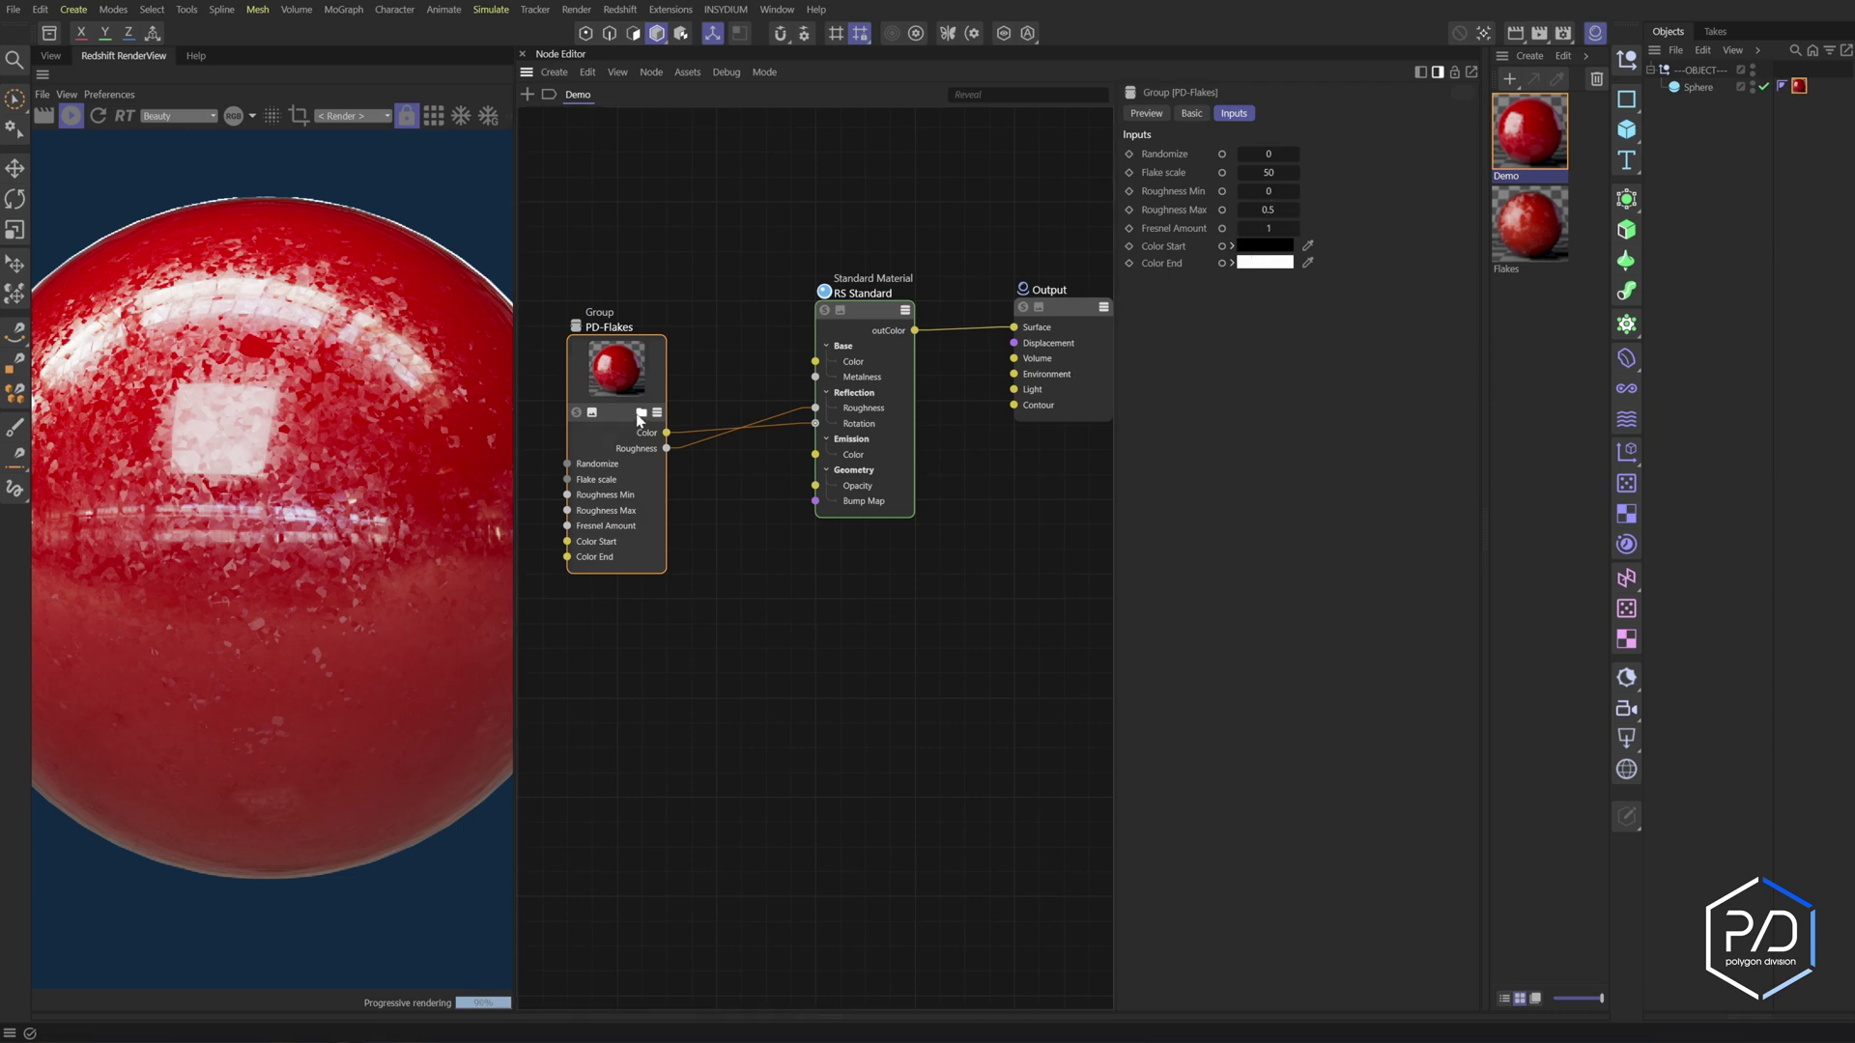
Enter the PD-Flakes group and solo the Base Flake noise node in the render
{"action": "double_click", "coordinate": [576, 544]}
{"action": "middle_click_drag", "start_coordinate": [653, 687], "coordinate": [698, 653]}
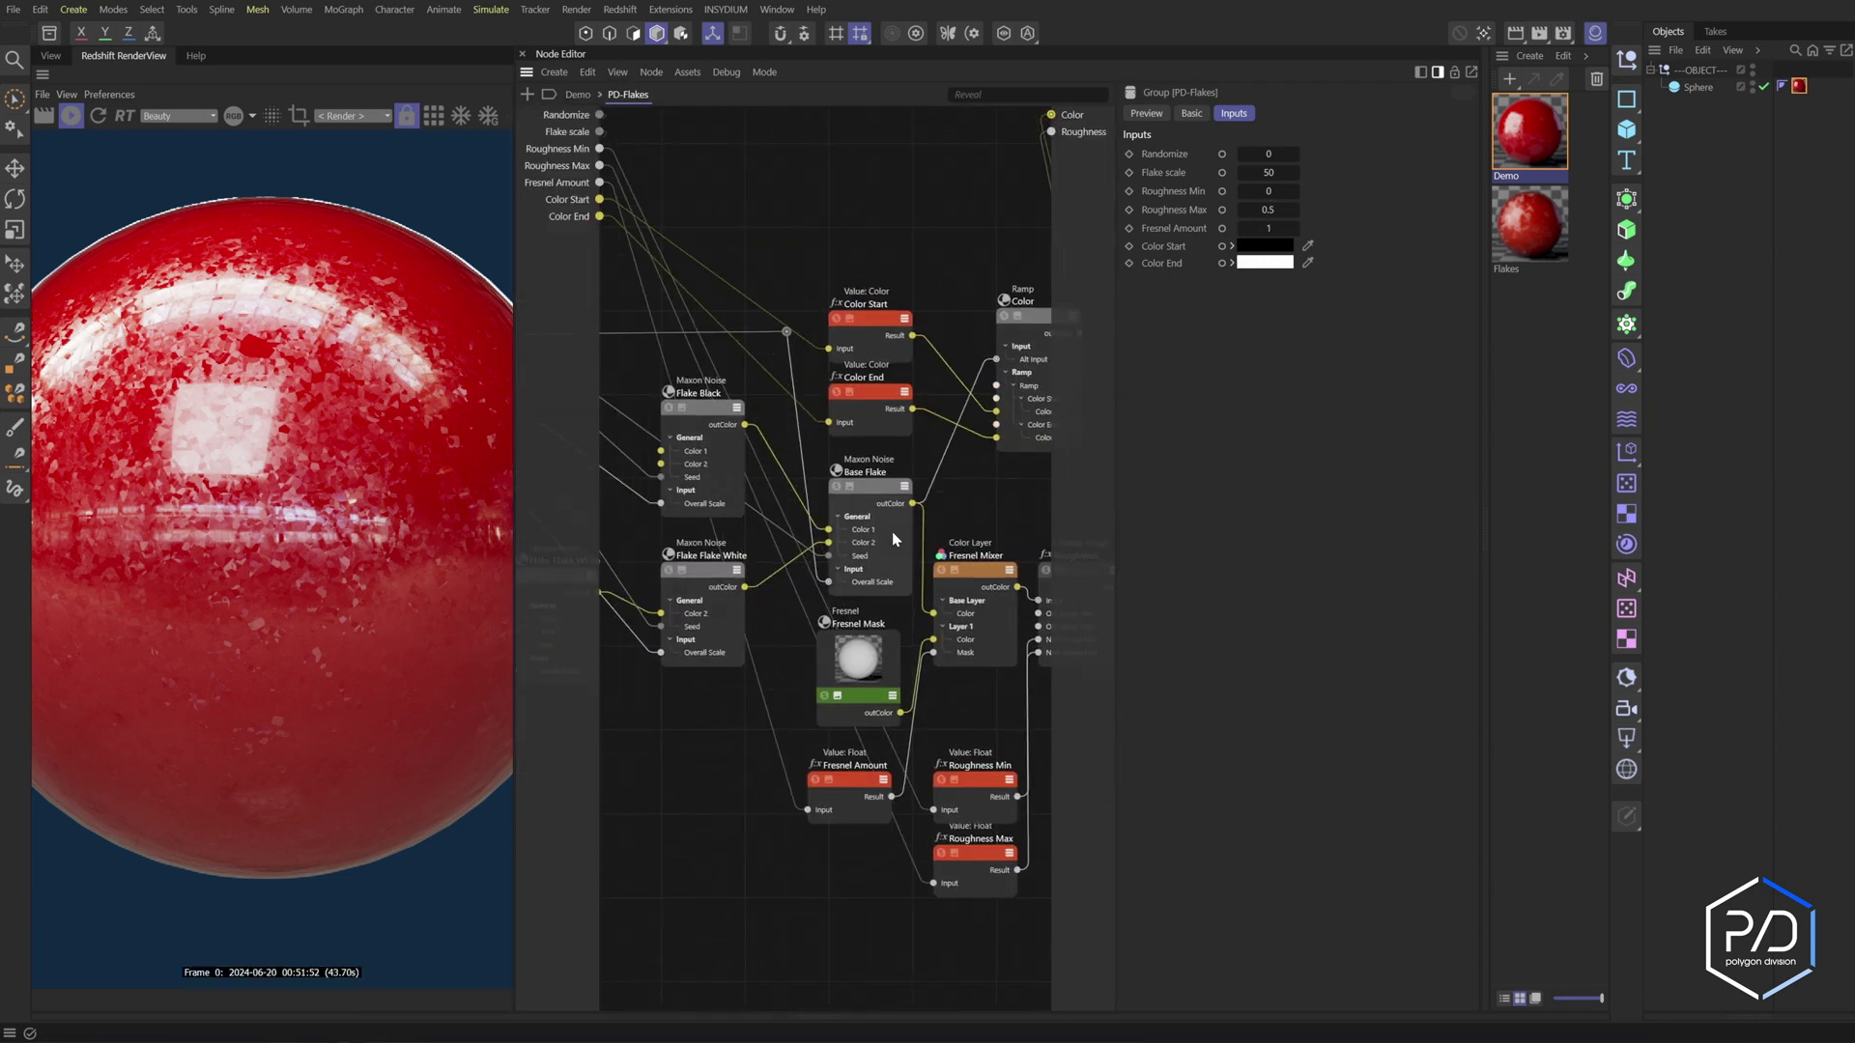
{"action": "left_click", "coordinate": [873, 489]}
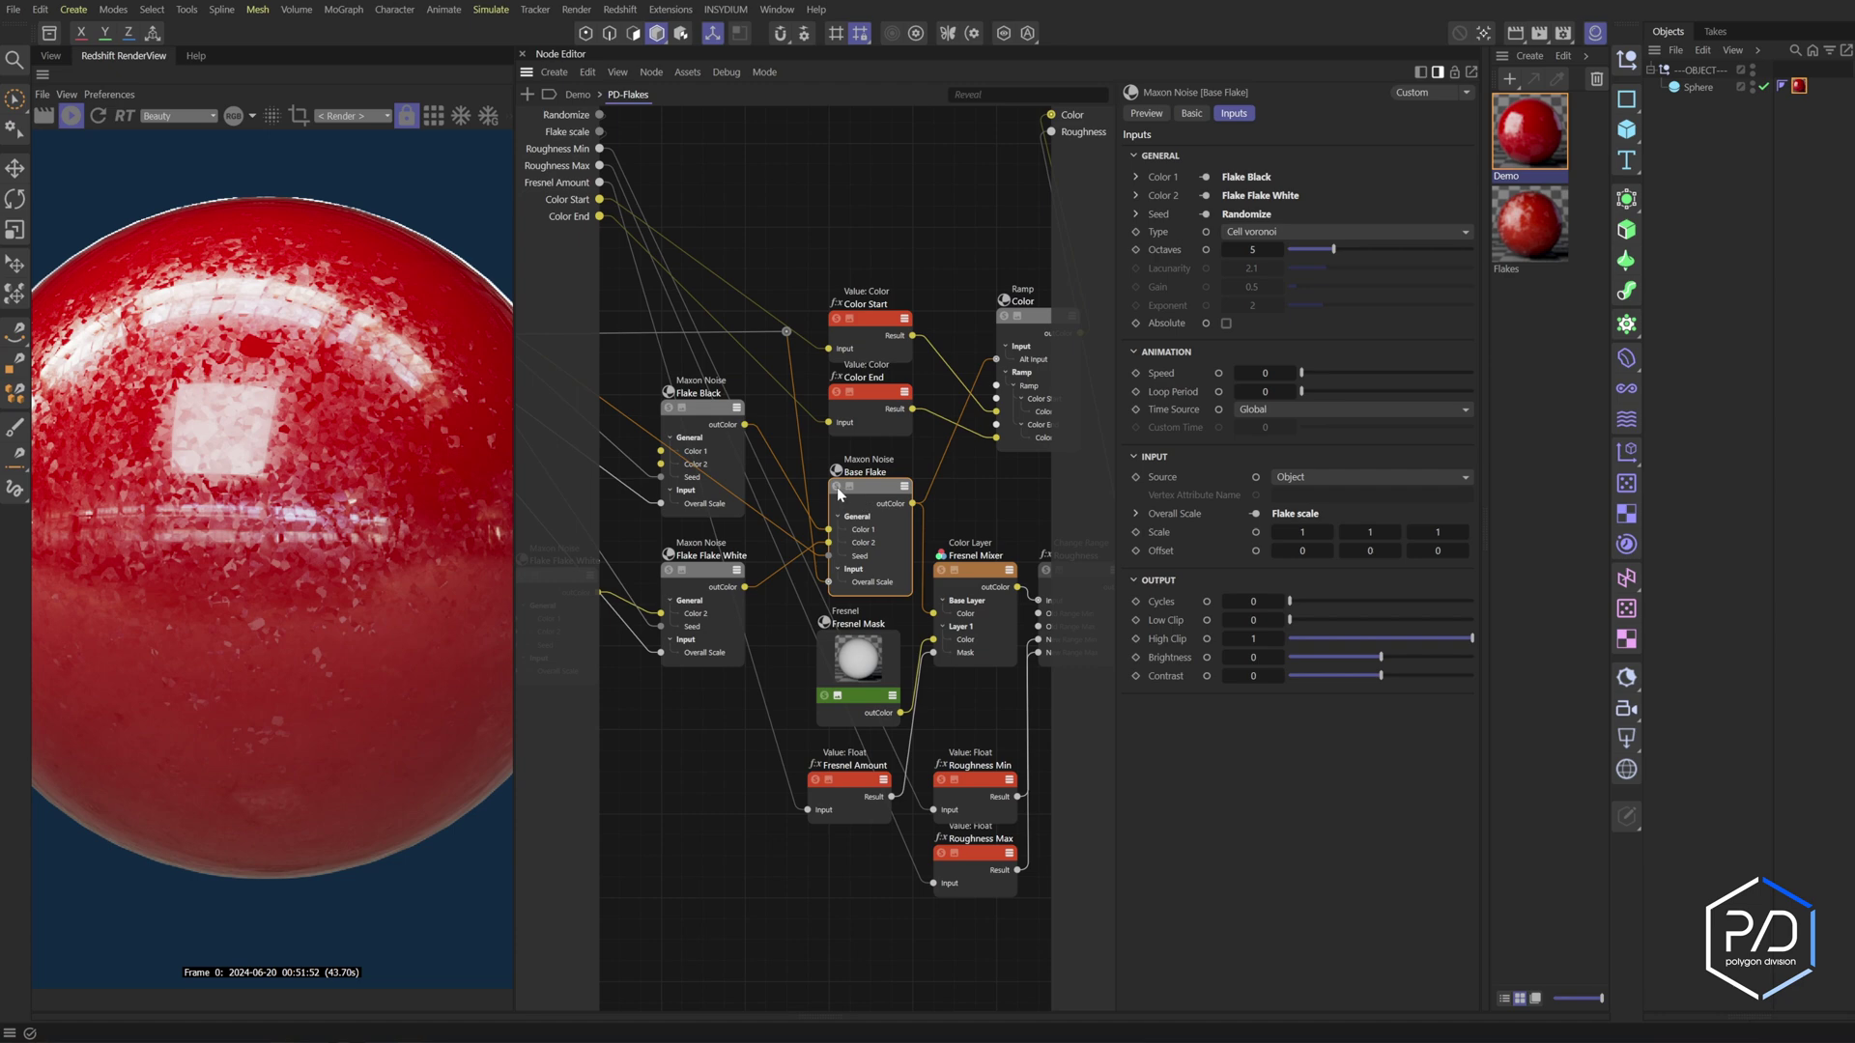
{"action": "left_click", "coordinate": [836, 487]}
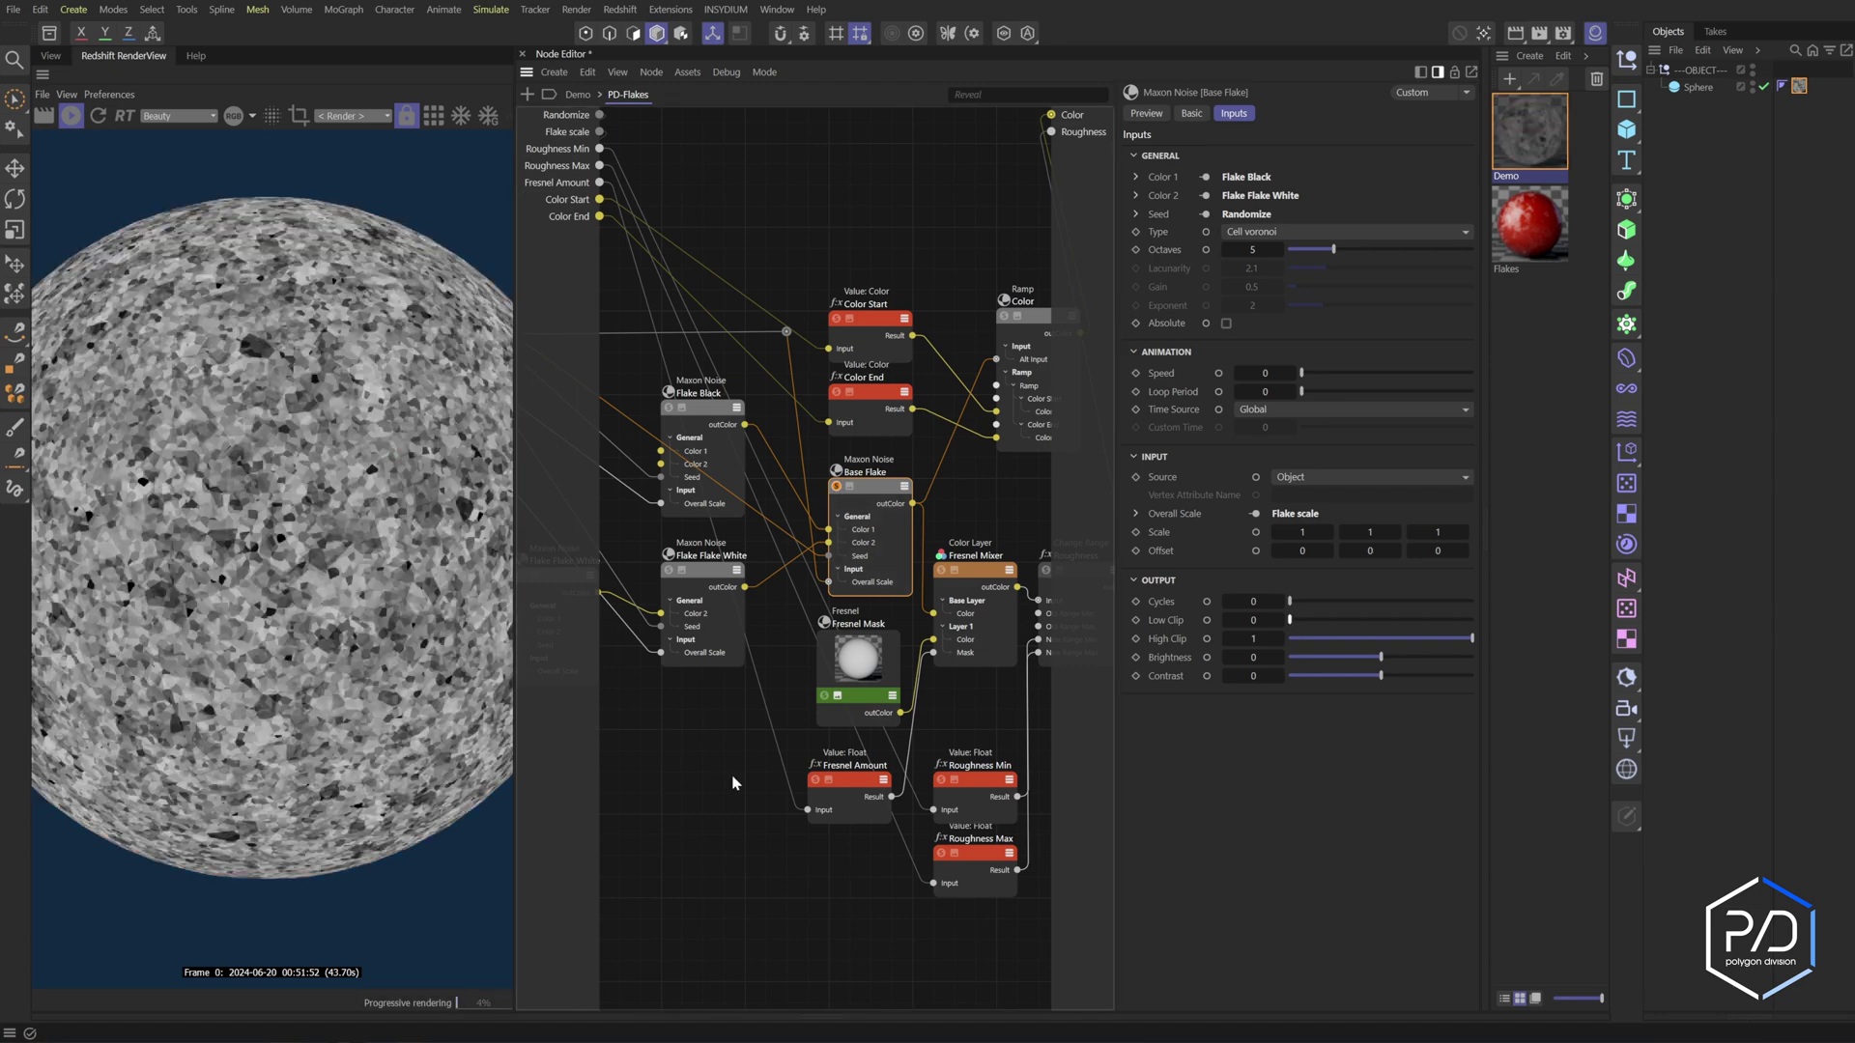
Duplicate the Fresnel Amount value node into the empty area above Flake Black and rename the copy Remove Flakes
{"action": "left_click", "coordinate": [864, 780]}
{"action": "left_click_drag", "start_coordinate": [857, 787], "coordinate": [739, 227], "text": "ctrl"}
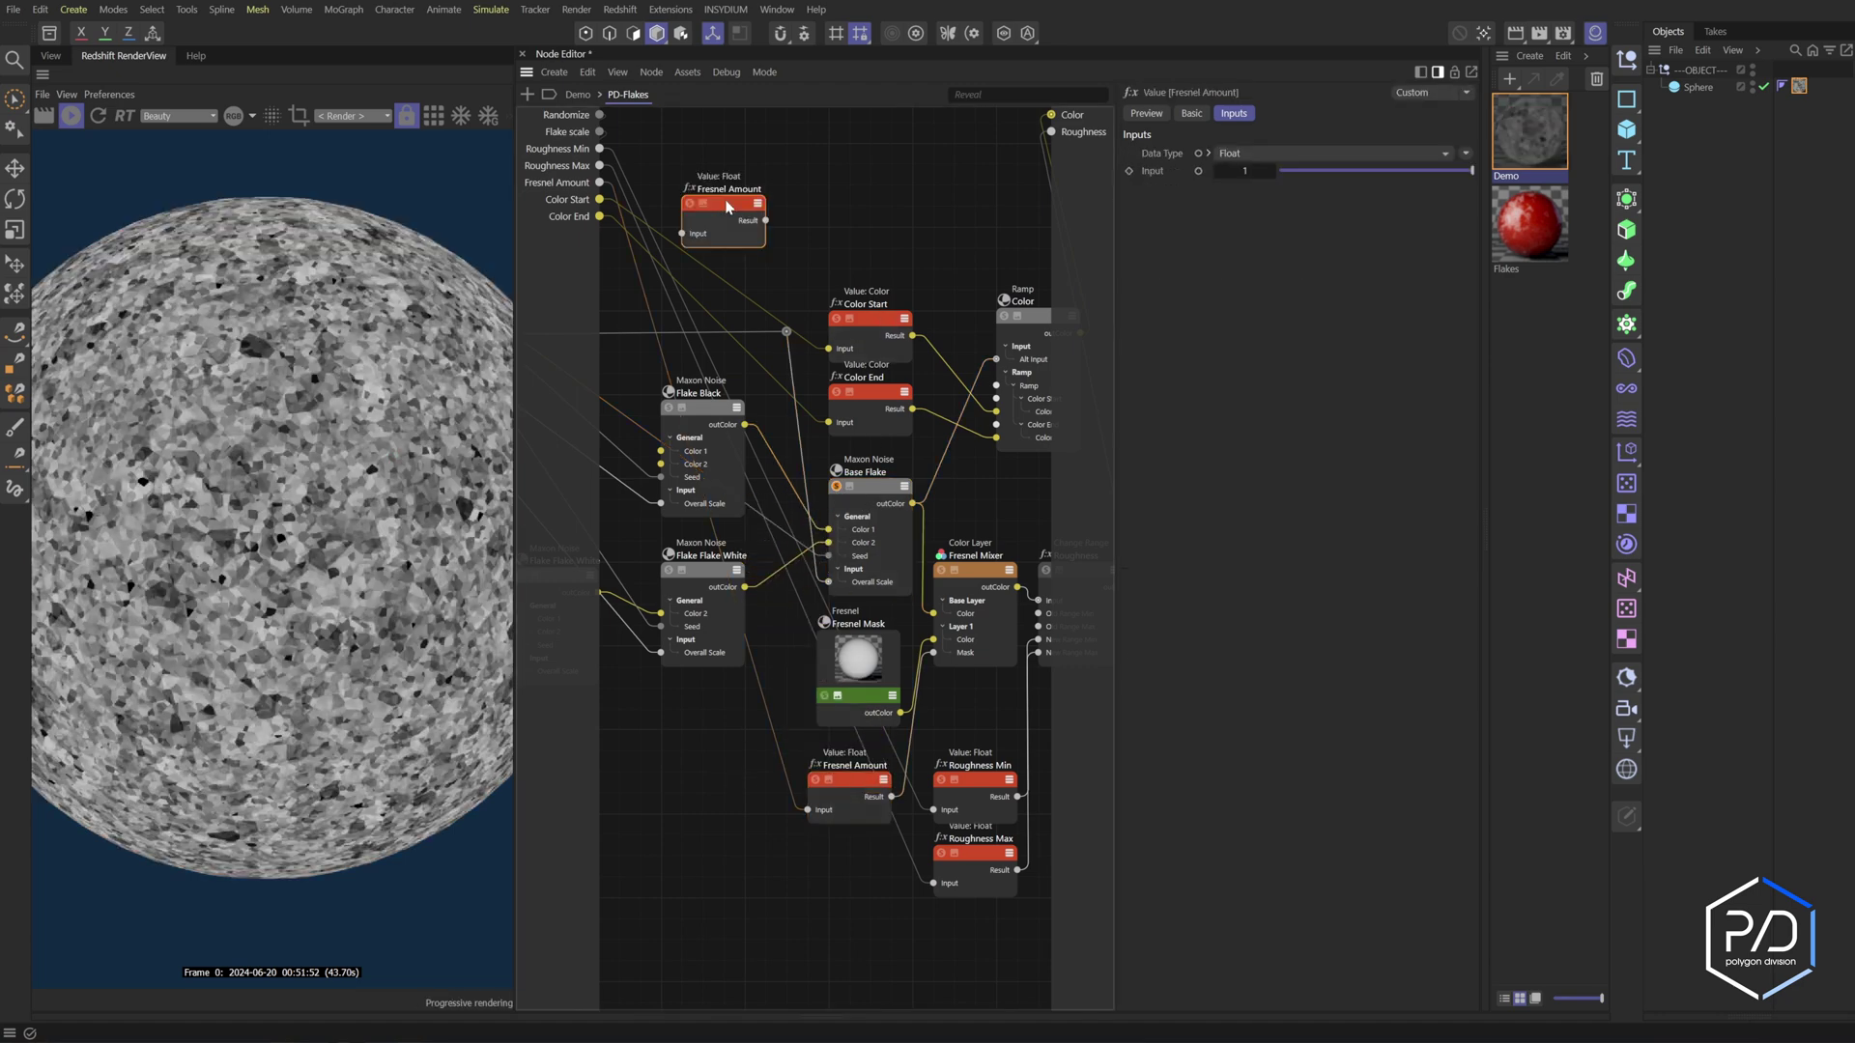
{"action": "double_click", "coordinate": [747, 215]}
{"action": "type", "text": "Remove Flak"}
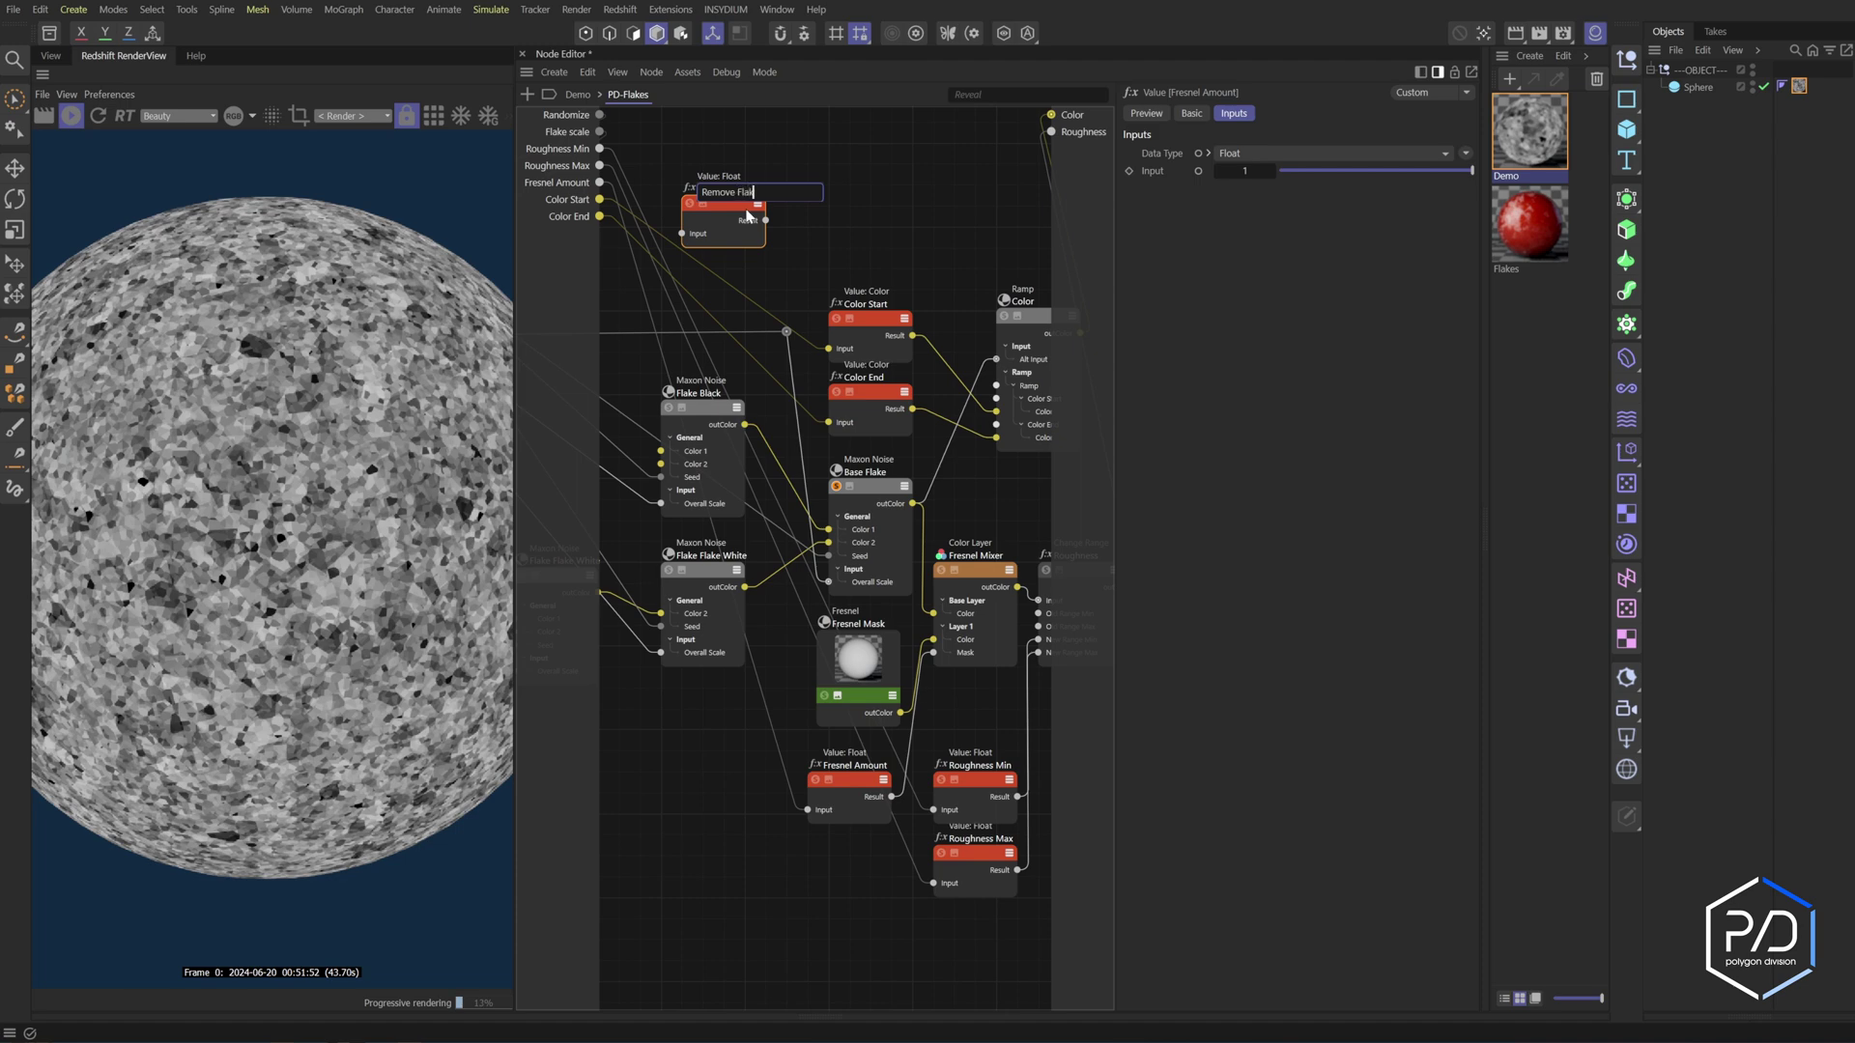
{"action": "type", "text": "es"}
Connect the Remove Flakes result to Base Flake's Low Clip and test different Remove Flakes input values
{"action": "left_click", "coordinate": [868, 488]}
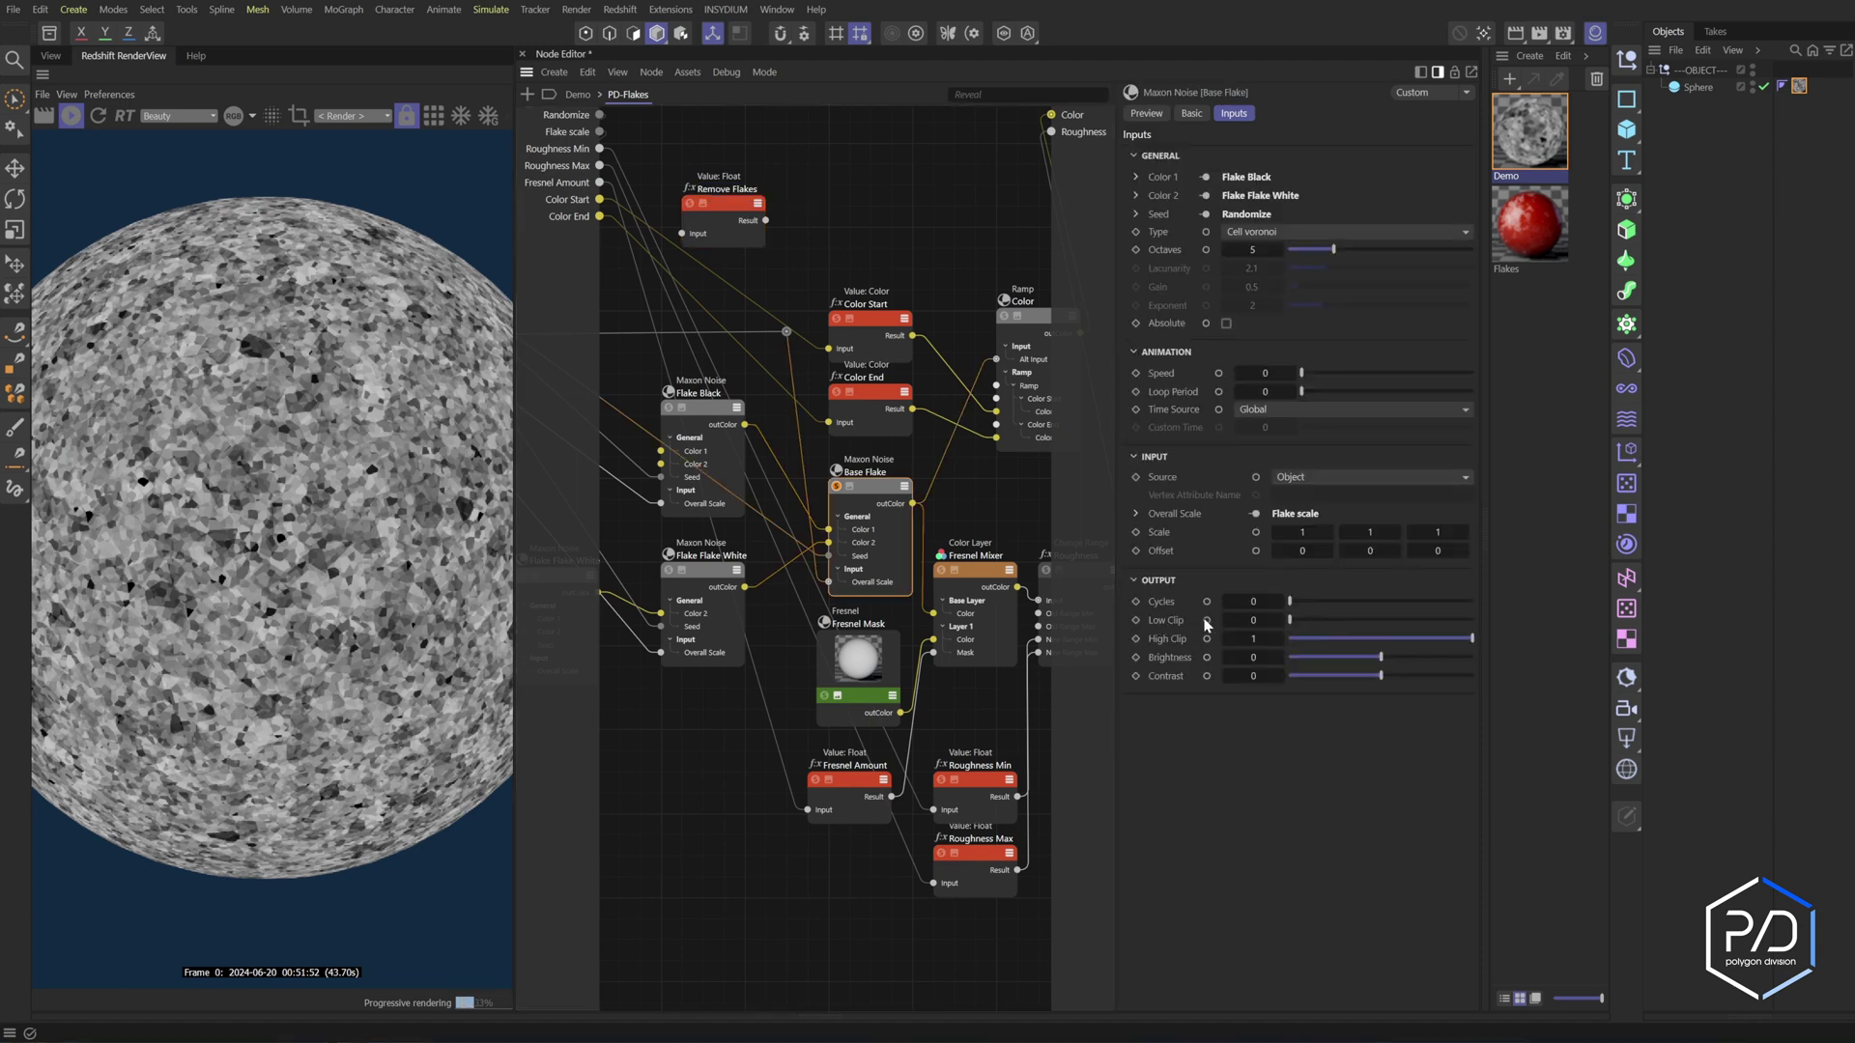
{"action": "left_click_drag", "start_coordinate": [1352, 624], "coordinate": [765, 221]}
{"action": "left_click", "coordinate": [734, 205]}
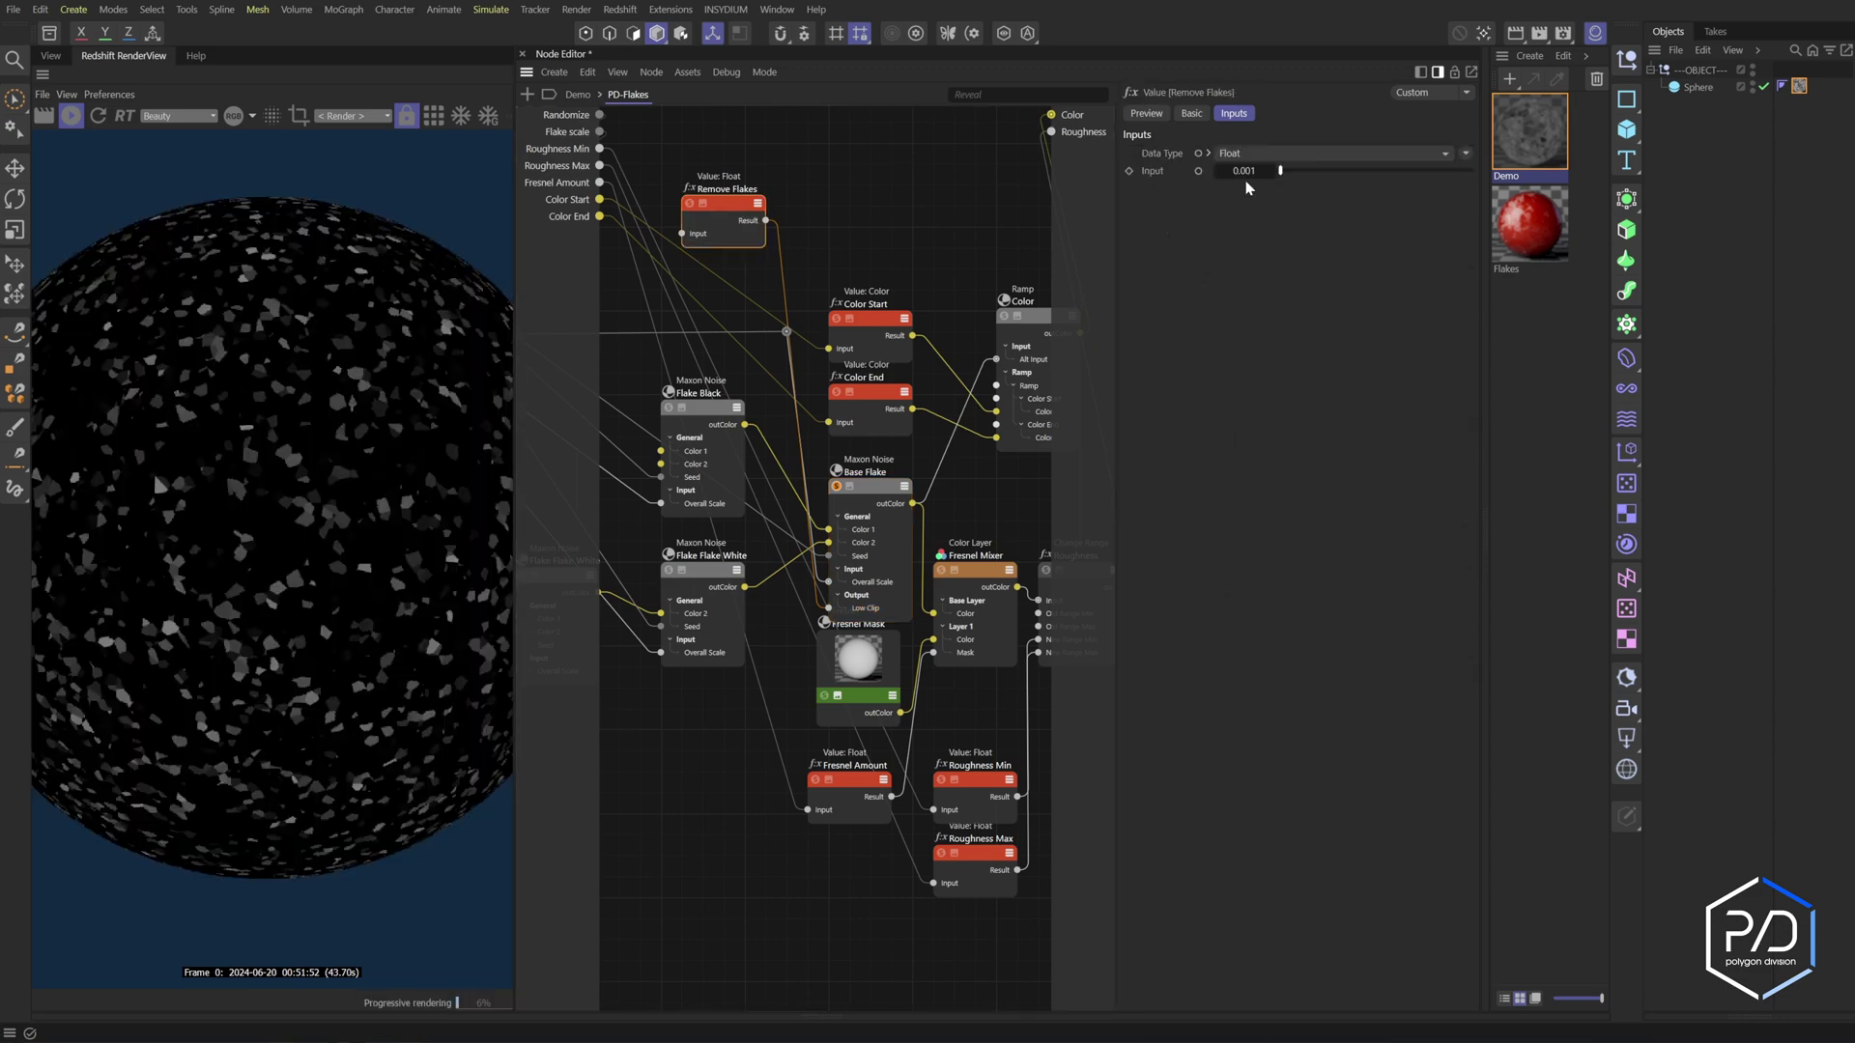
{"action": "mouse_move", "coordinate": [1279, 171]}
{"action": "left_mouse_down"}
{"action": "mouse_move", "coordinate": [1470, 180]}
{"action": "mouse_move", "coordinate": [1296, 188]}
{"action": "left_mouse_up"}
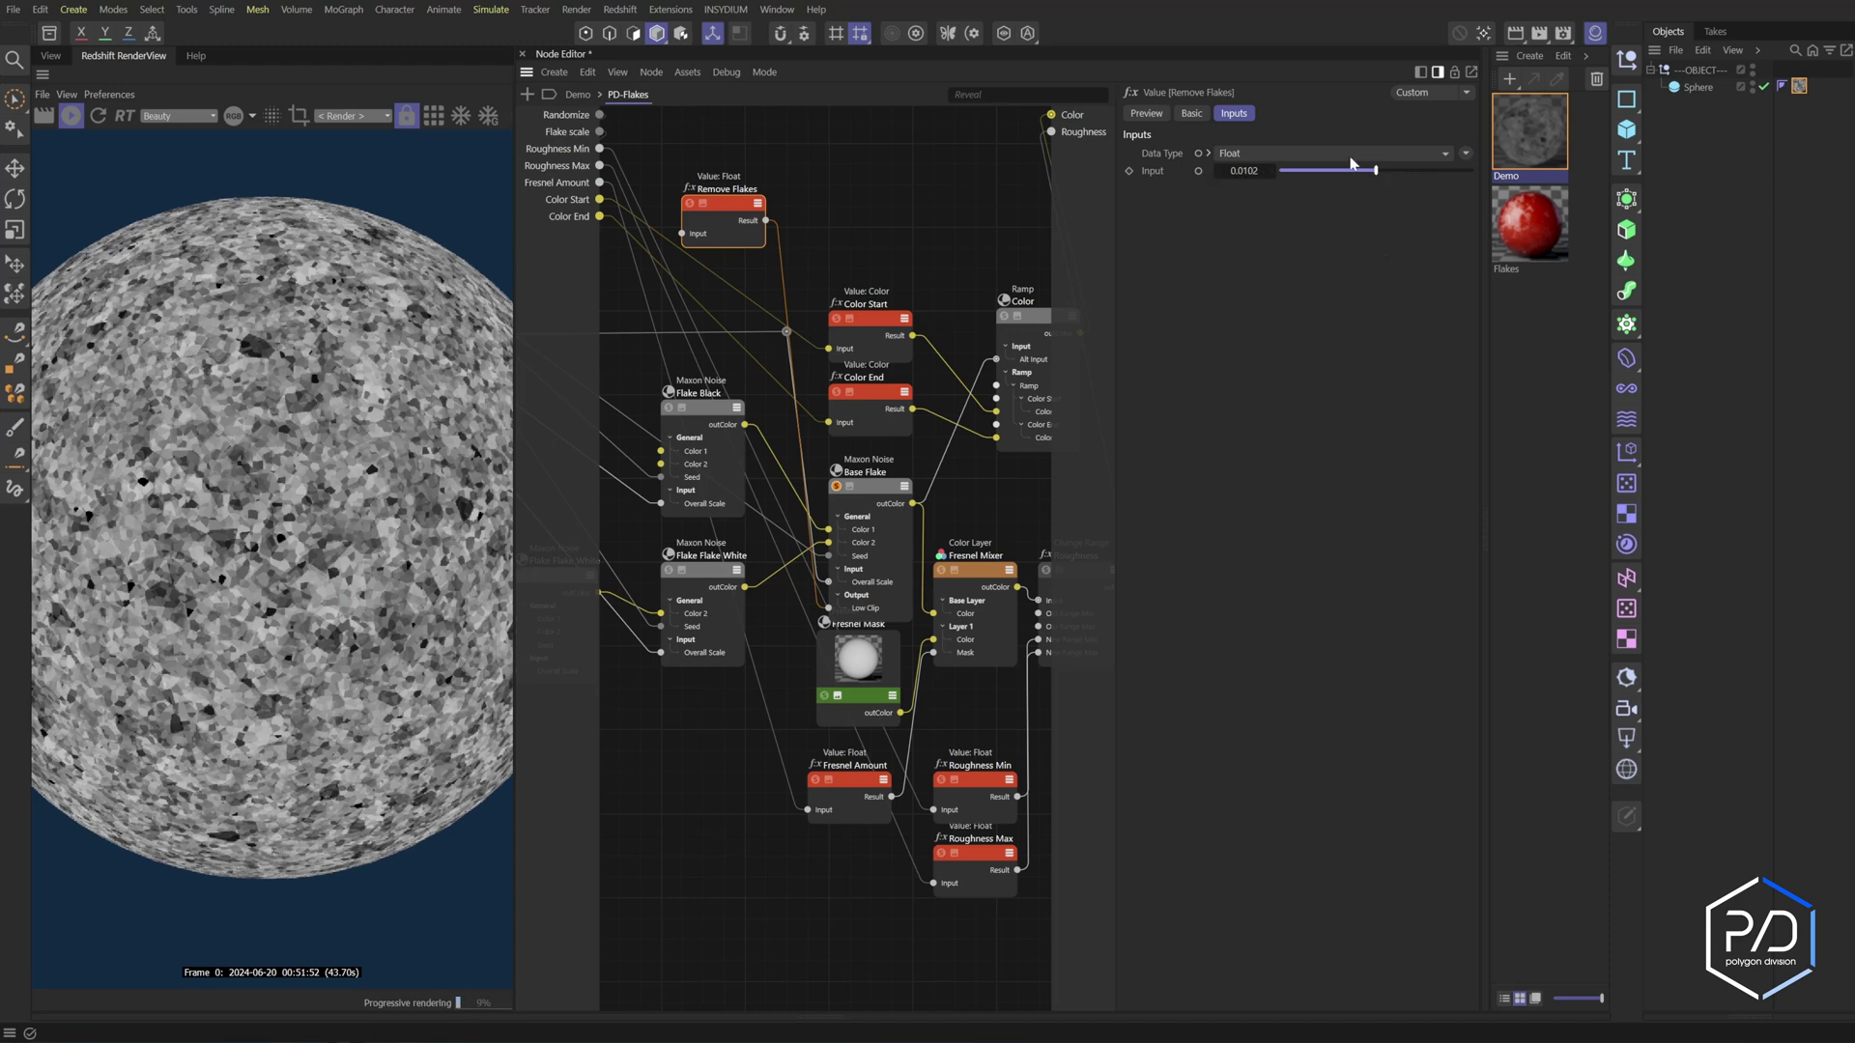
{"action": "left_click_drag", "start_coordinate": [1376, 171], "coordinate": [1474, 178]}
Expose the Remove Flakes node's input on the PD-Flakes group and set its value to 0
{"action": "left_click", "coordinate": [887, 263]}
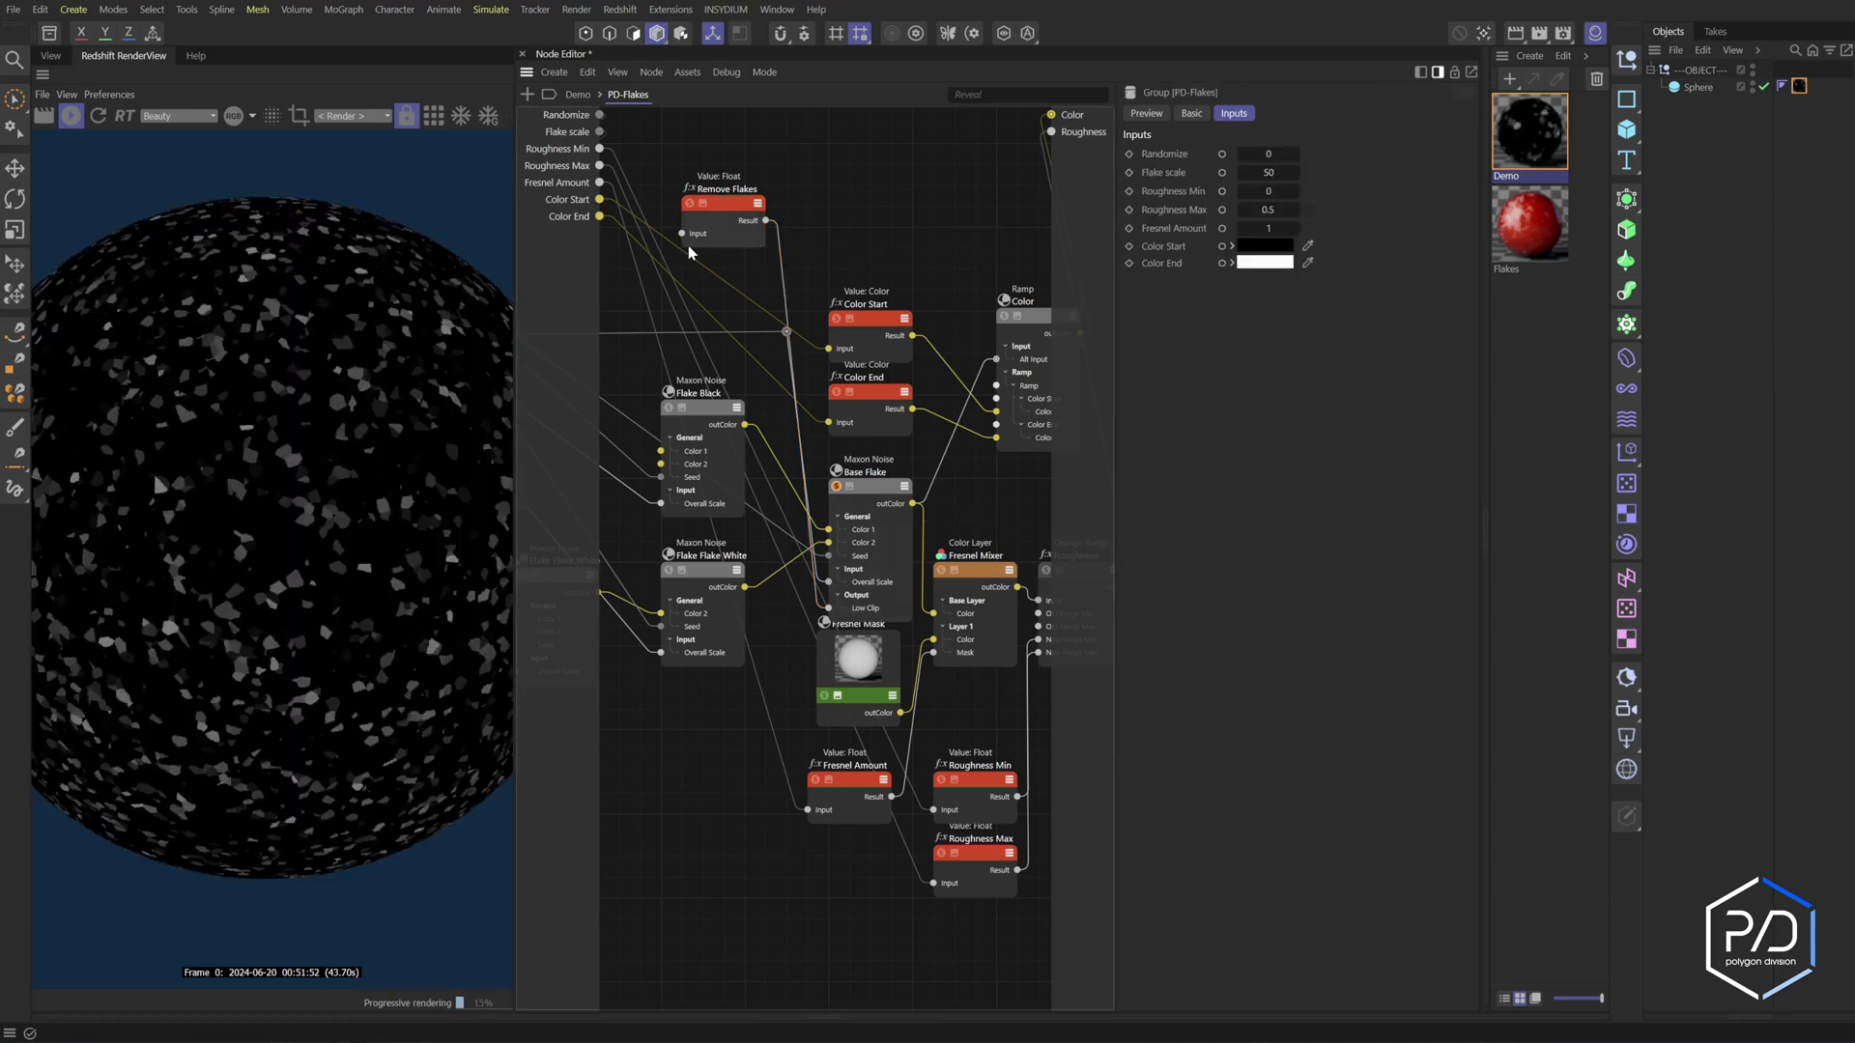
{"action": "double_click", "coordinate": [682, 234]}
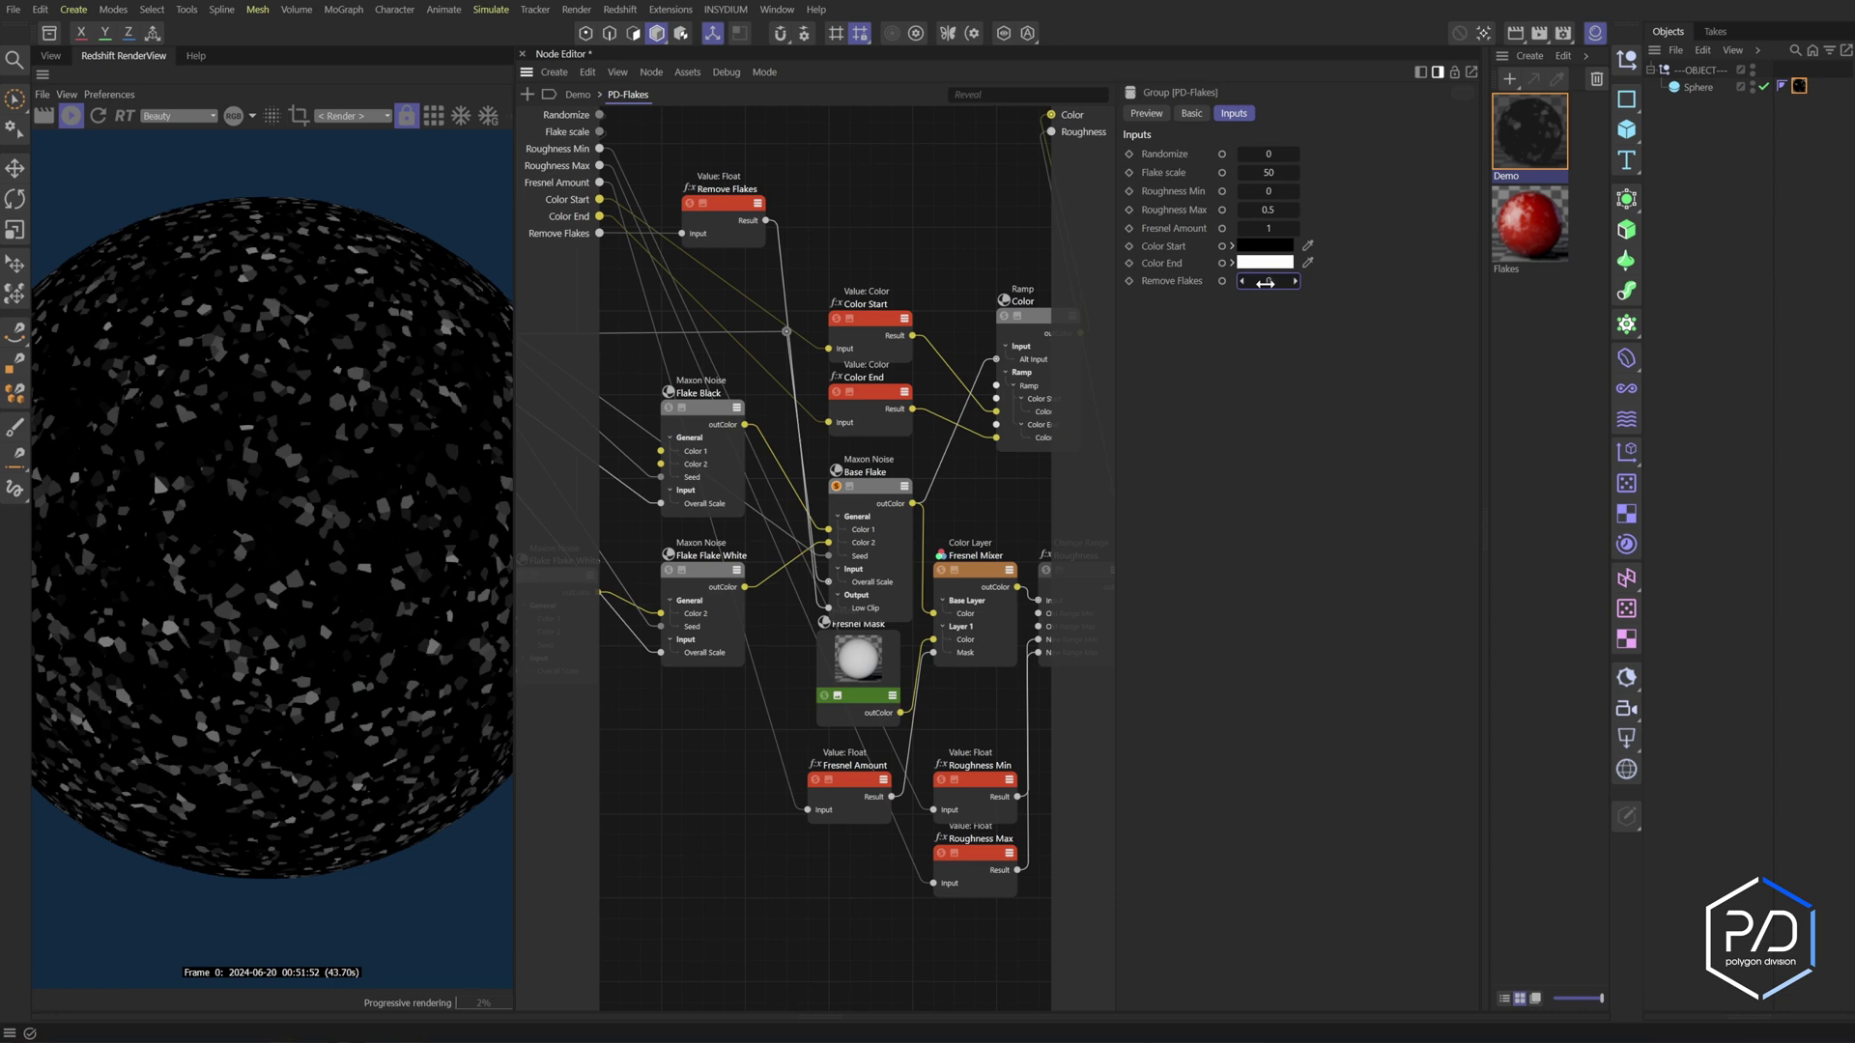
{"action": "left_click_drag", "start_coordinate": [1264, 283], "coordinate": [1273, 278]}
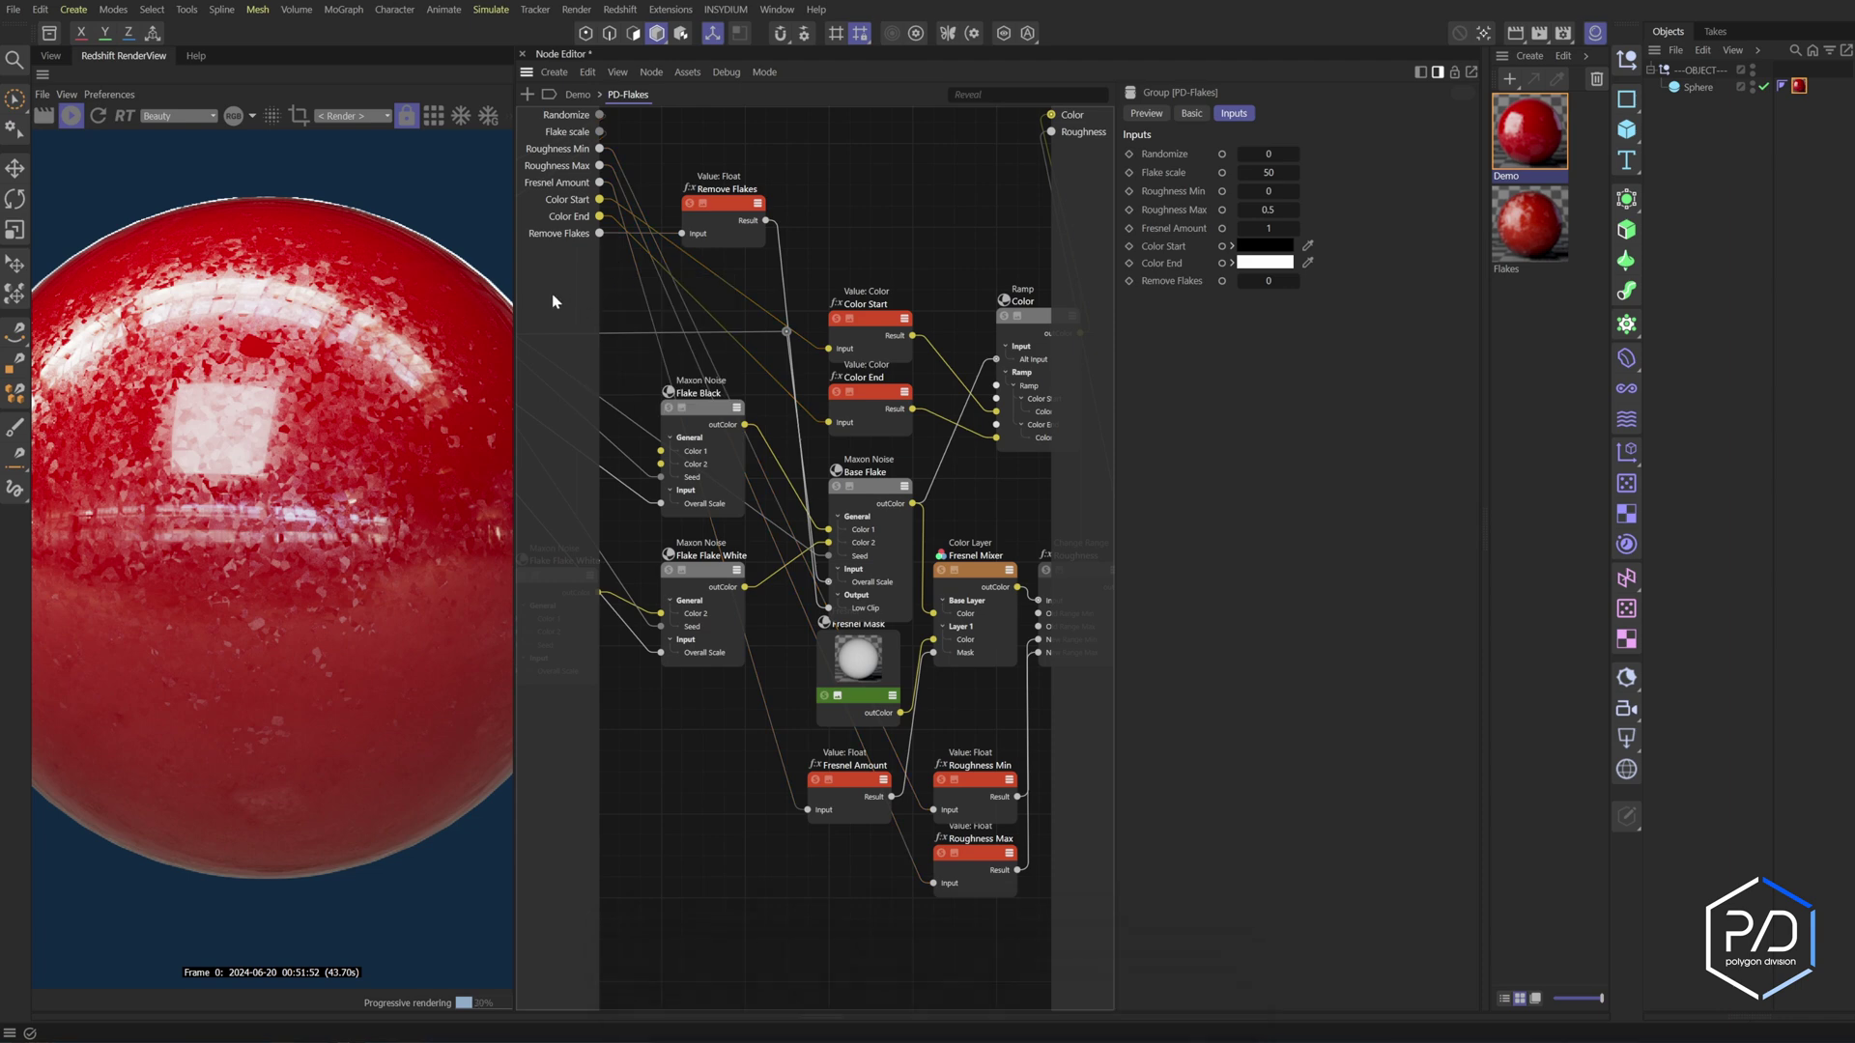
Open the PD-Flakes group's resource for editing and review the Randomize input's settings
{"action": "right_click", "coordinate": [572, 278]}
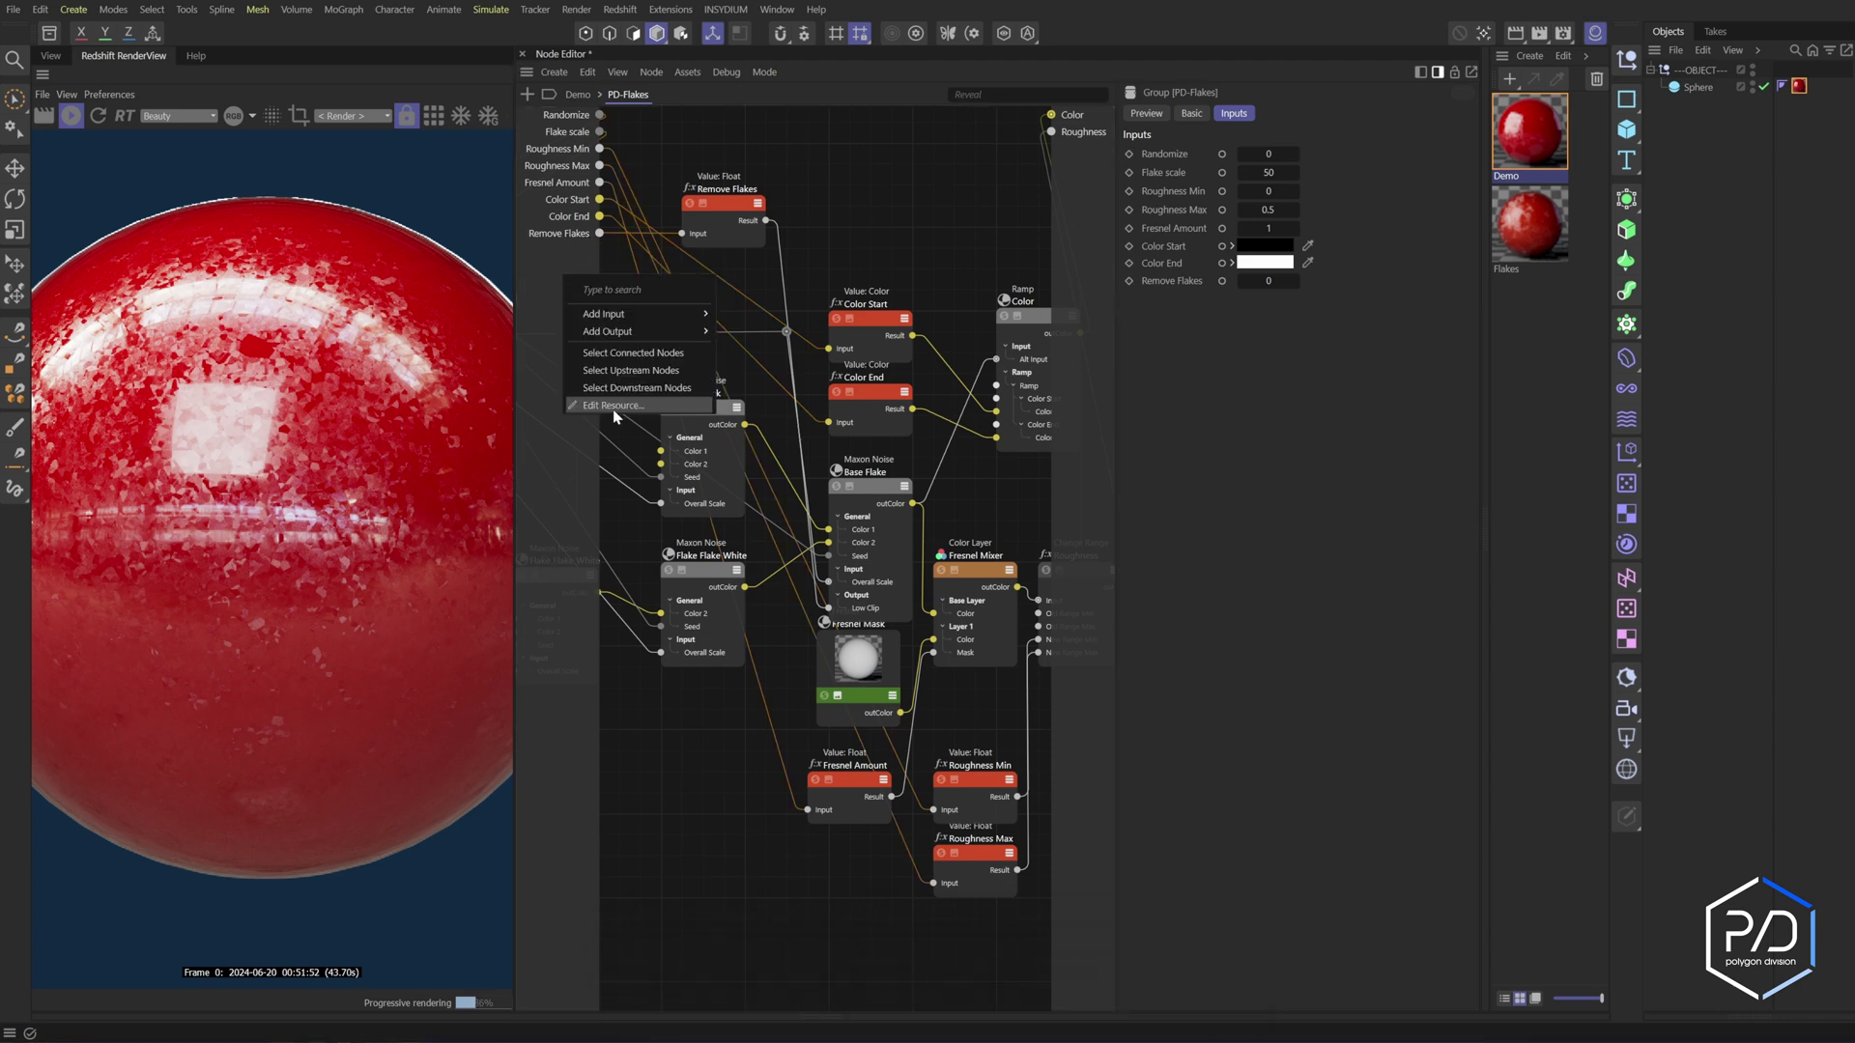
{"action": "left_click", "coordinate": [612, 410]}
{"action": "left_click_drag", "start_coordinate": [652, 86], "coordinate": [873, 190]}
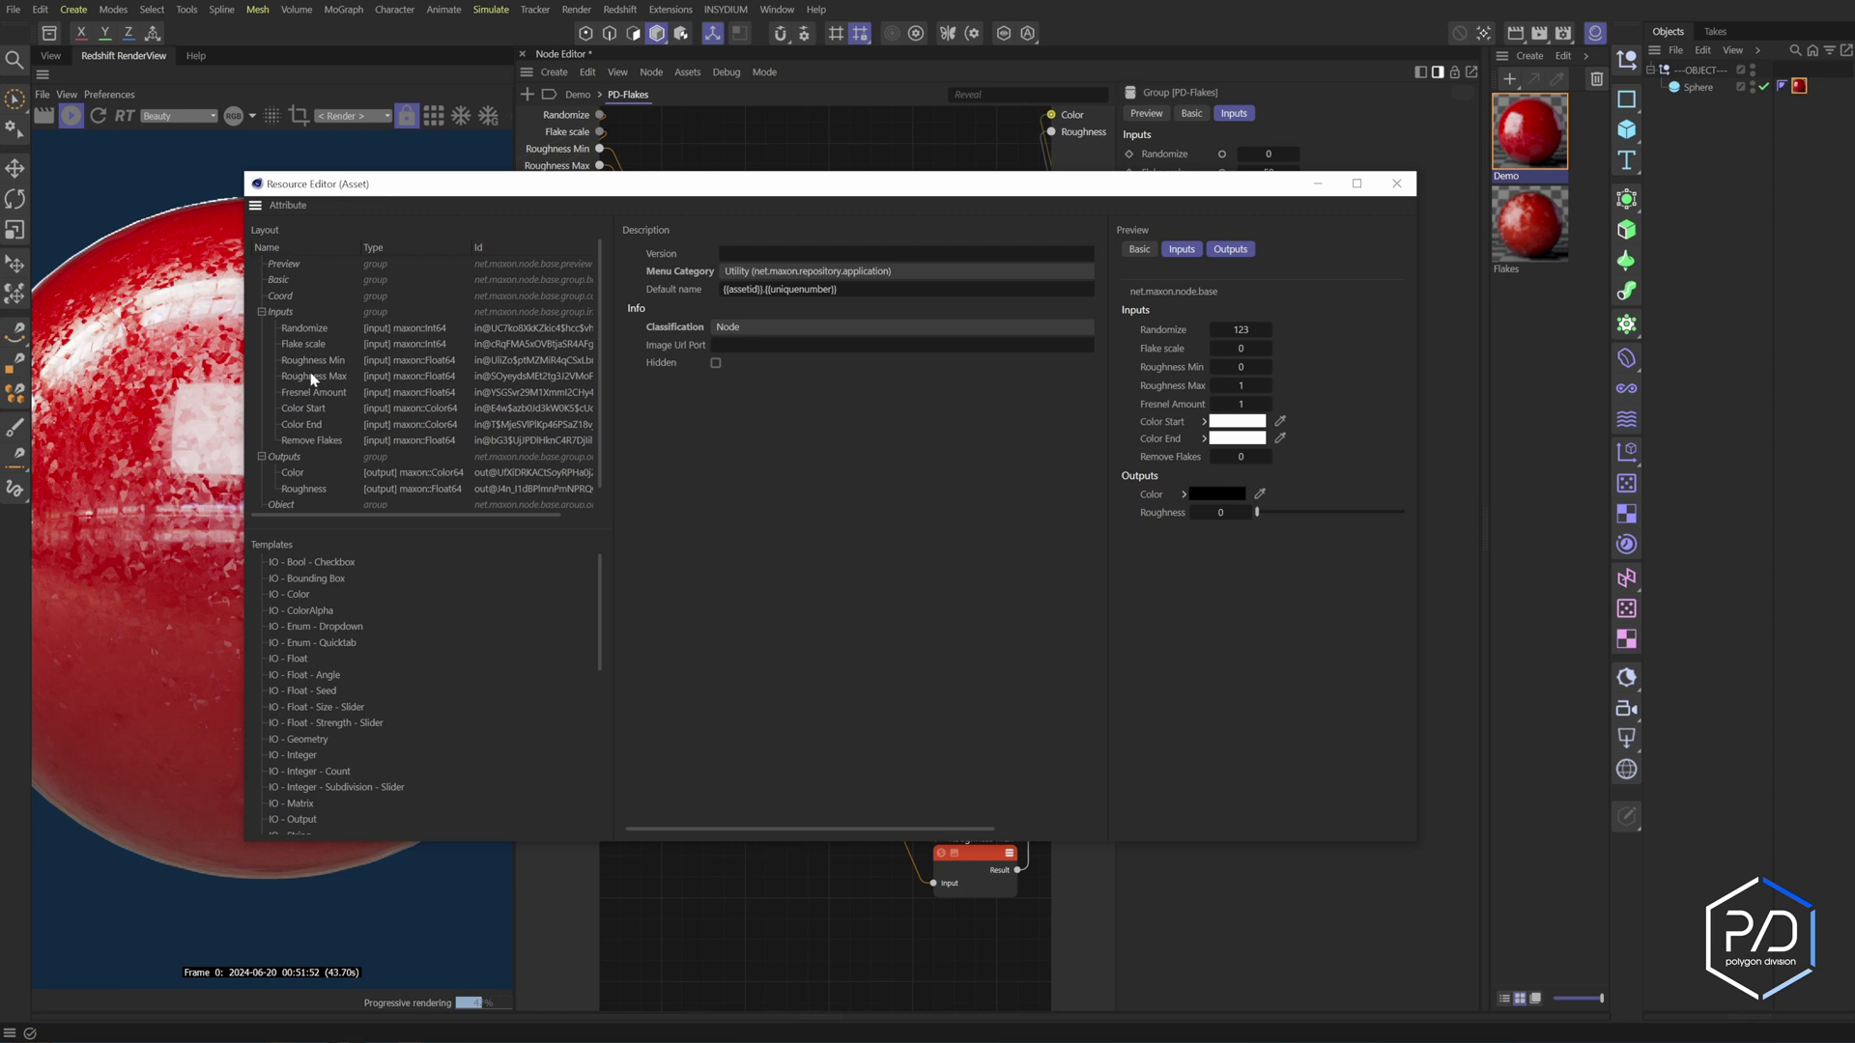
{"action": "left_click", "coordinate": [301, 330]}
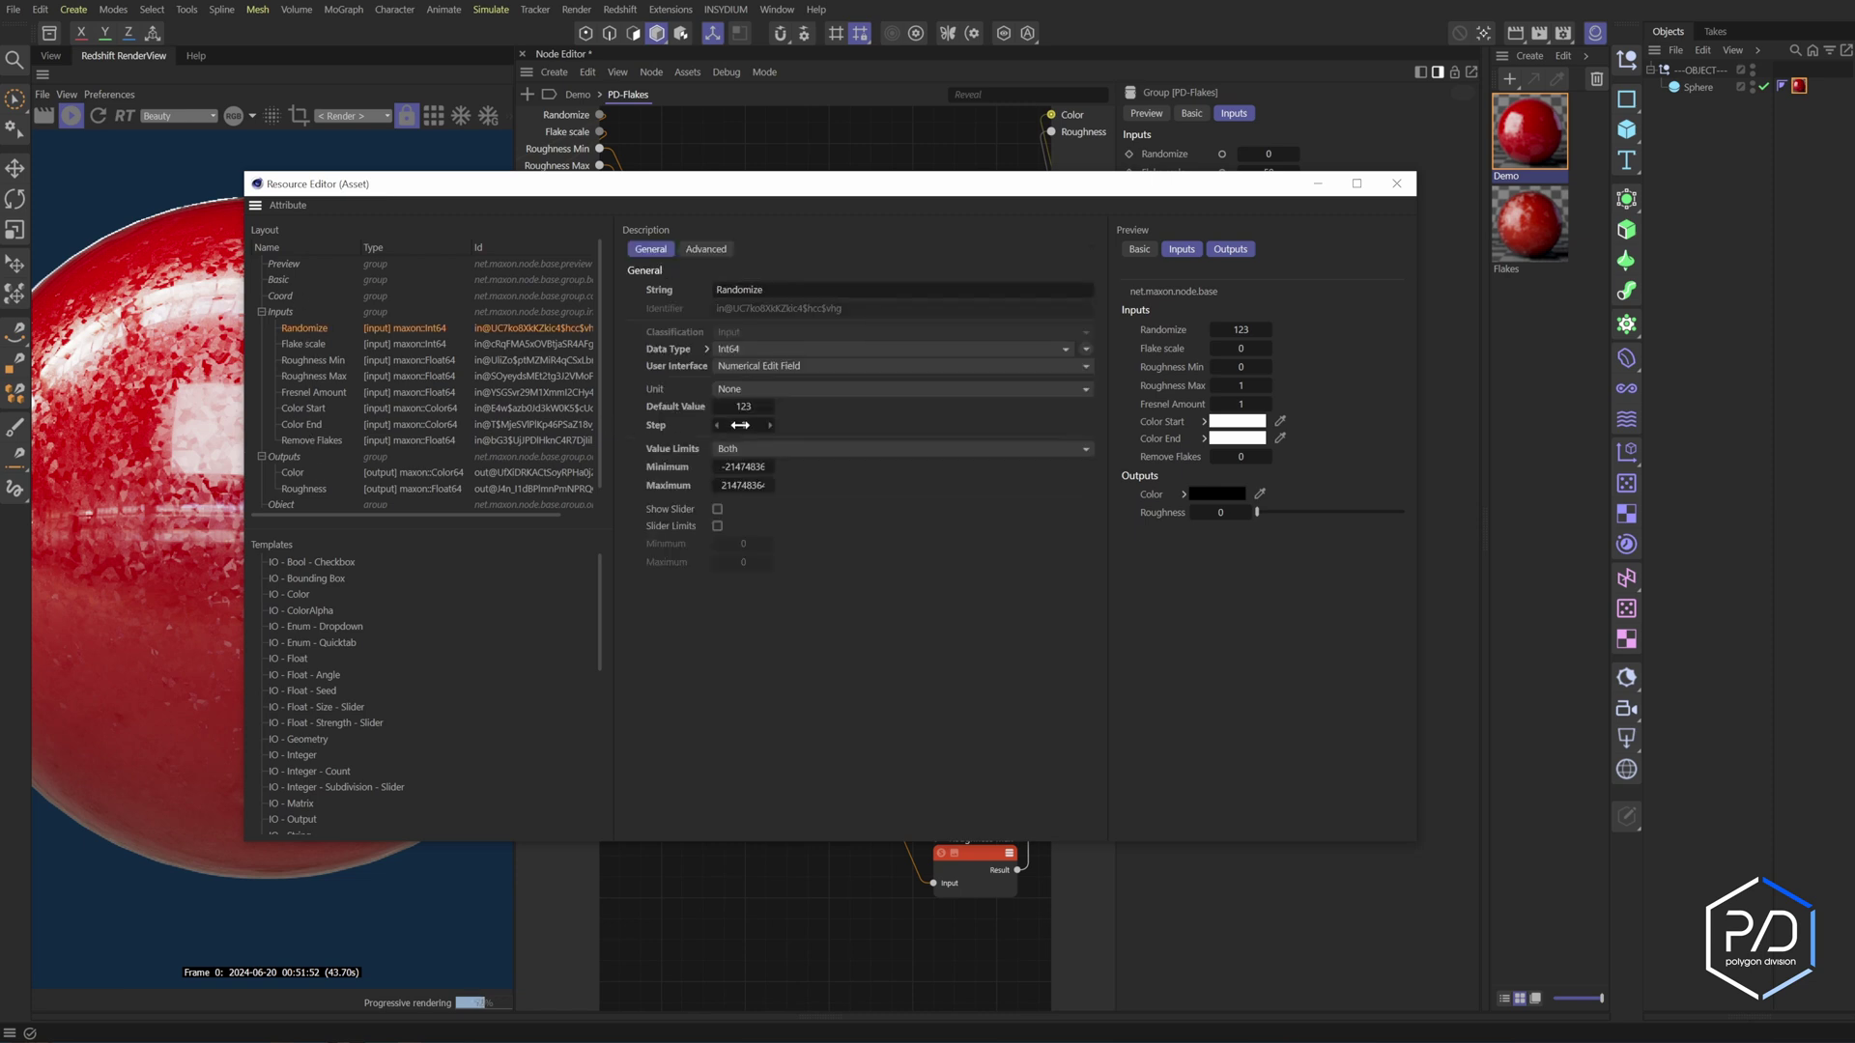
Set the Flake scale input's value limits to Both with a maximum of 100
{"action": "left_click", "coordinate": [316, 346]}
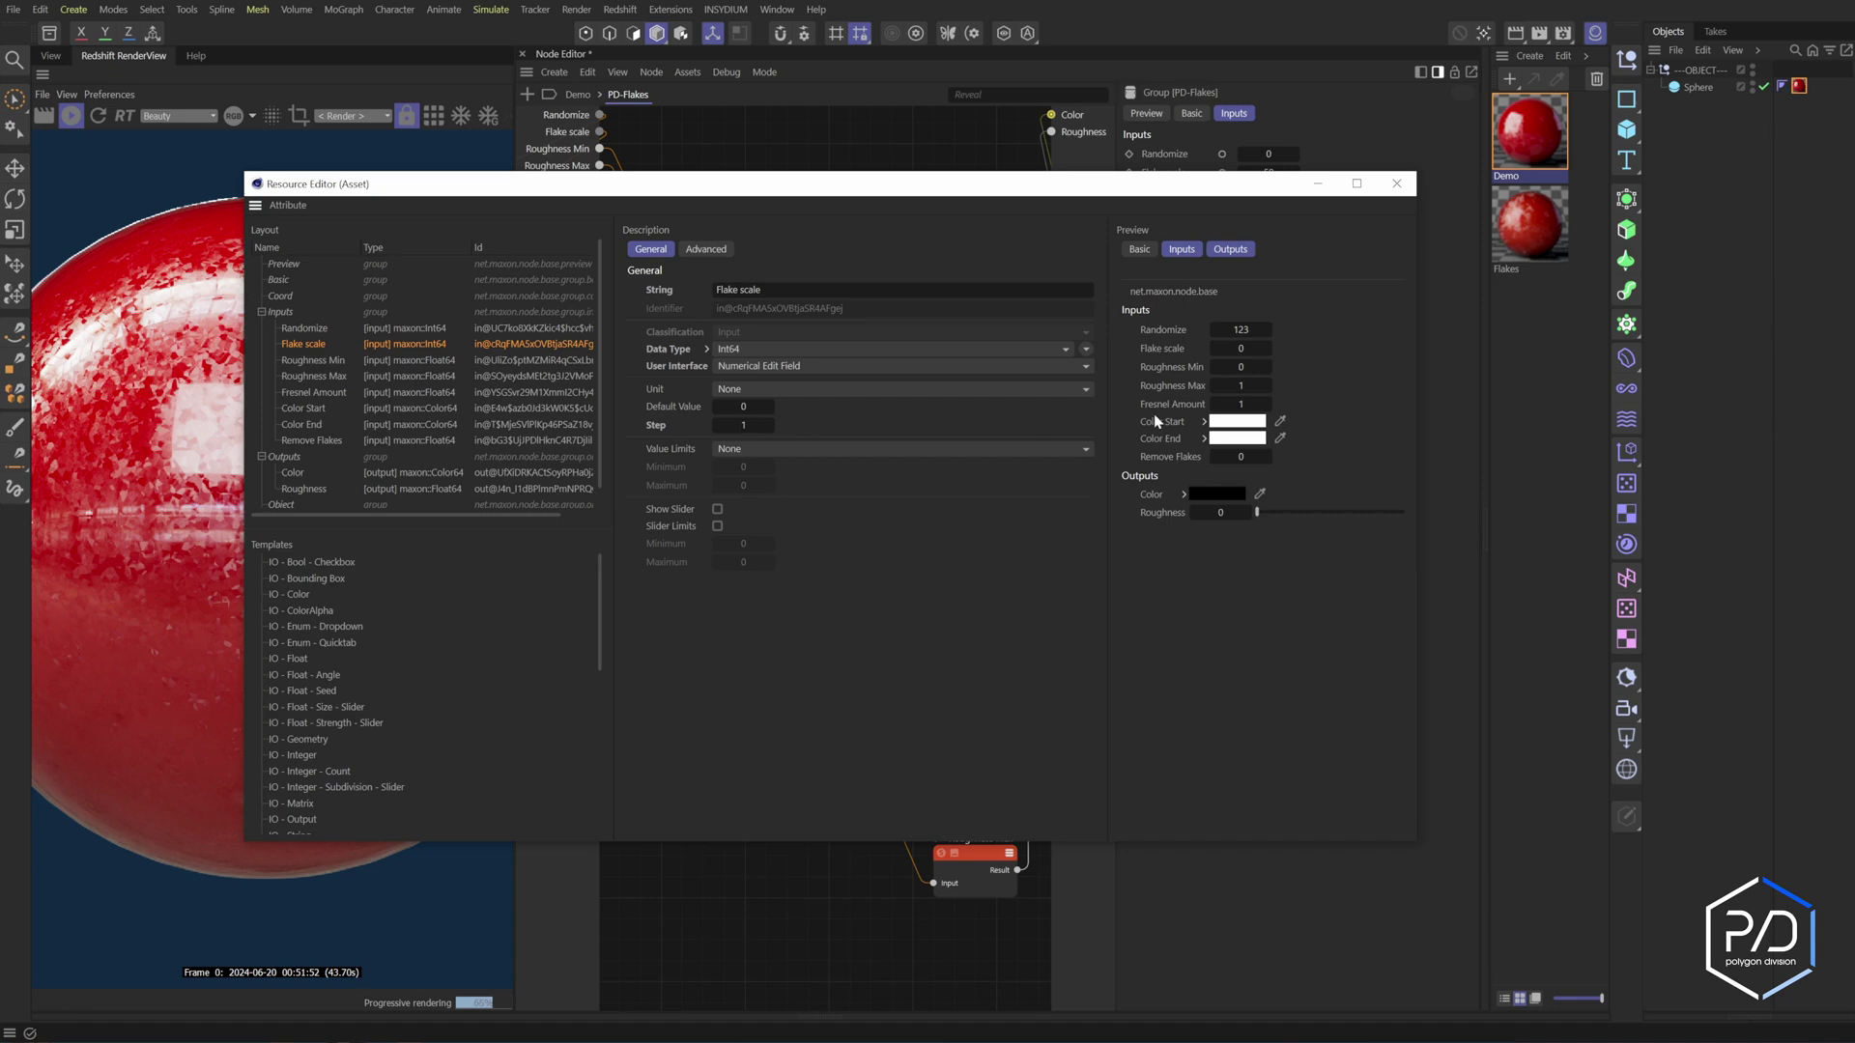
{"action": "left_click", "coordinate": [746, 450]}
{"action": "left_click", "coordinate": [763, 507]}
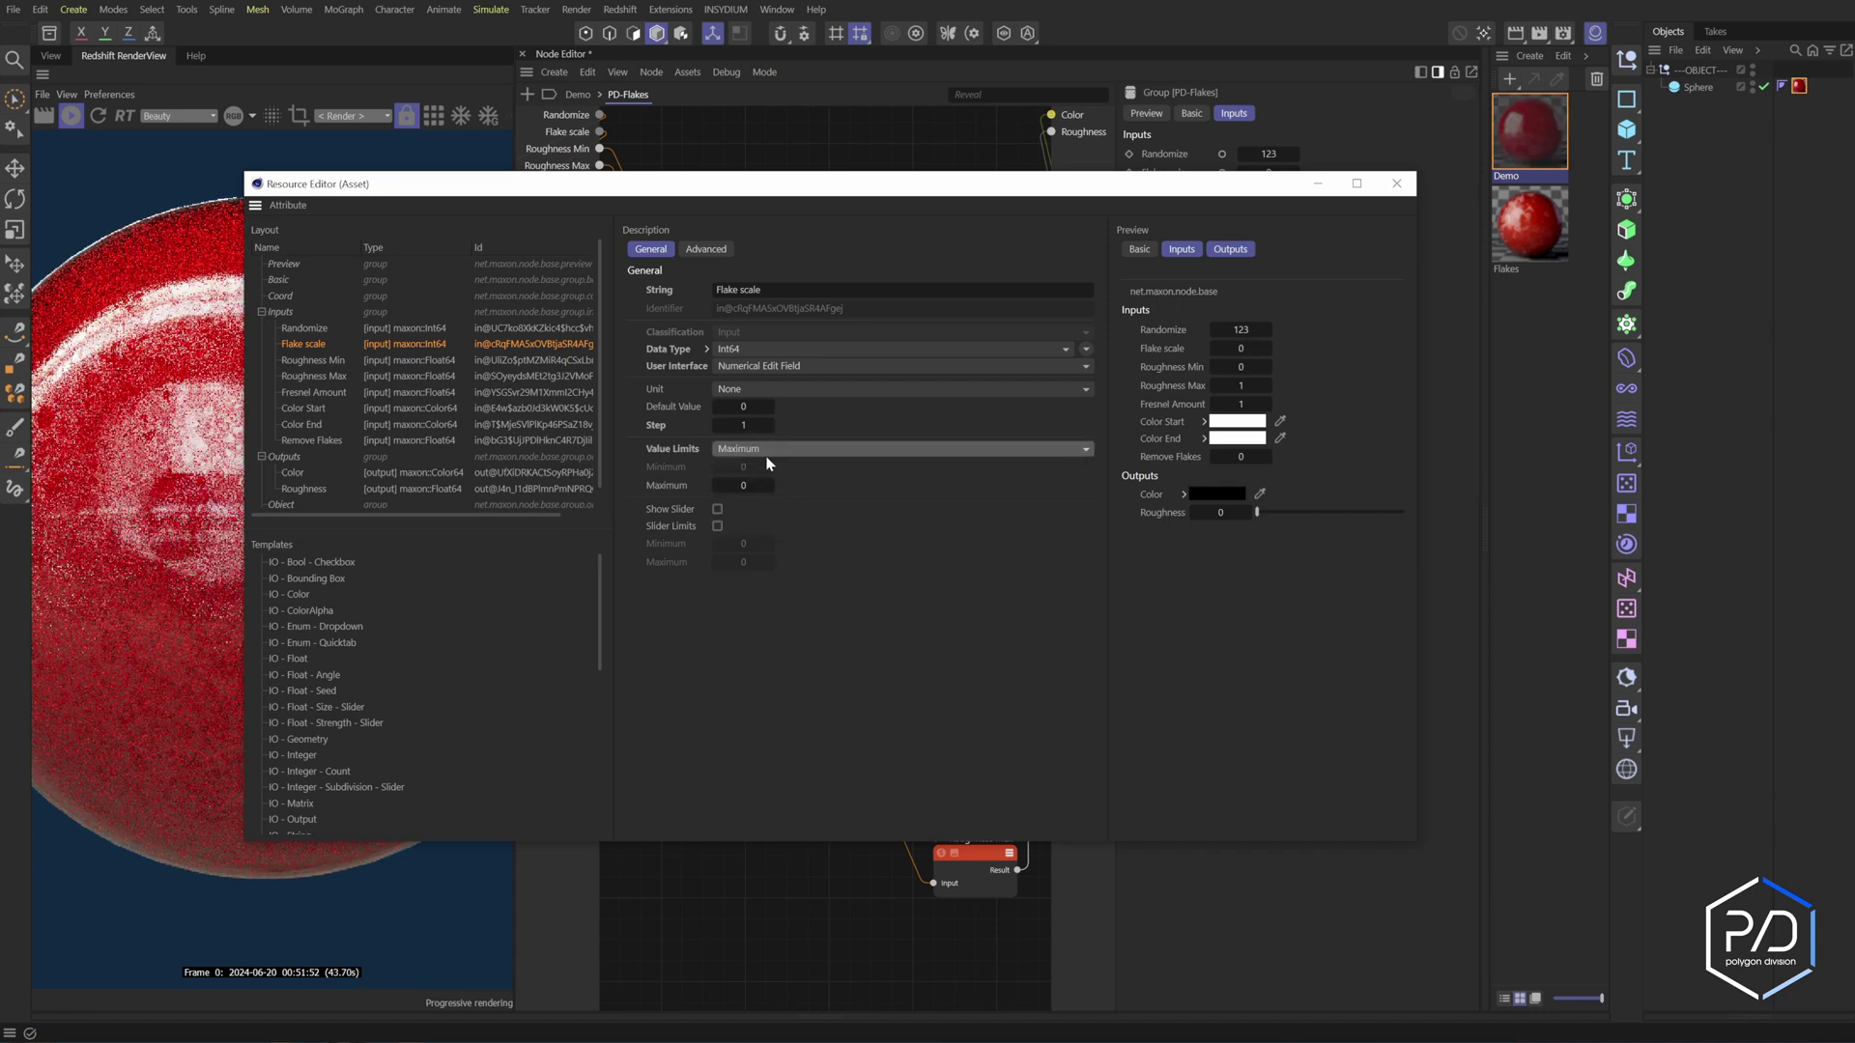
{"action": "left_click", "coordinate": [763, 448]}
{"action": "left_click", "coordinate": [763, 525]}
{"action": "left_click", "coordinate": [743, 485]}
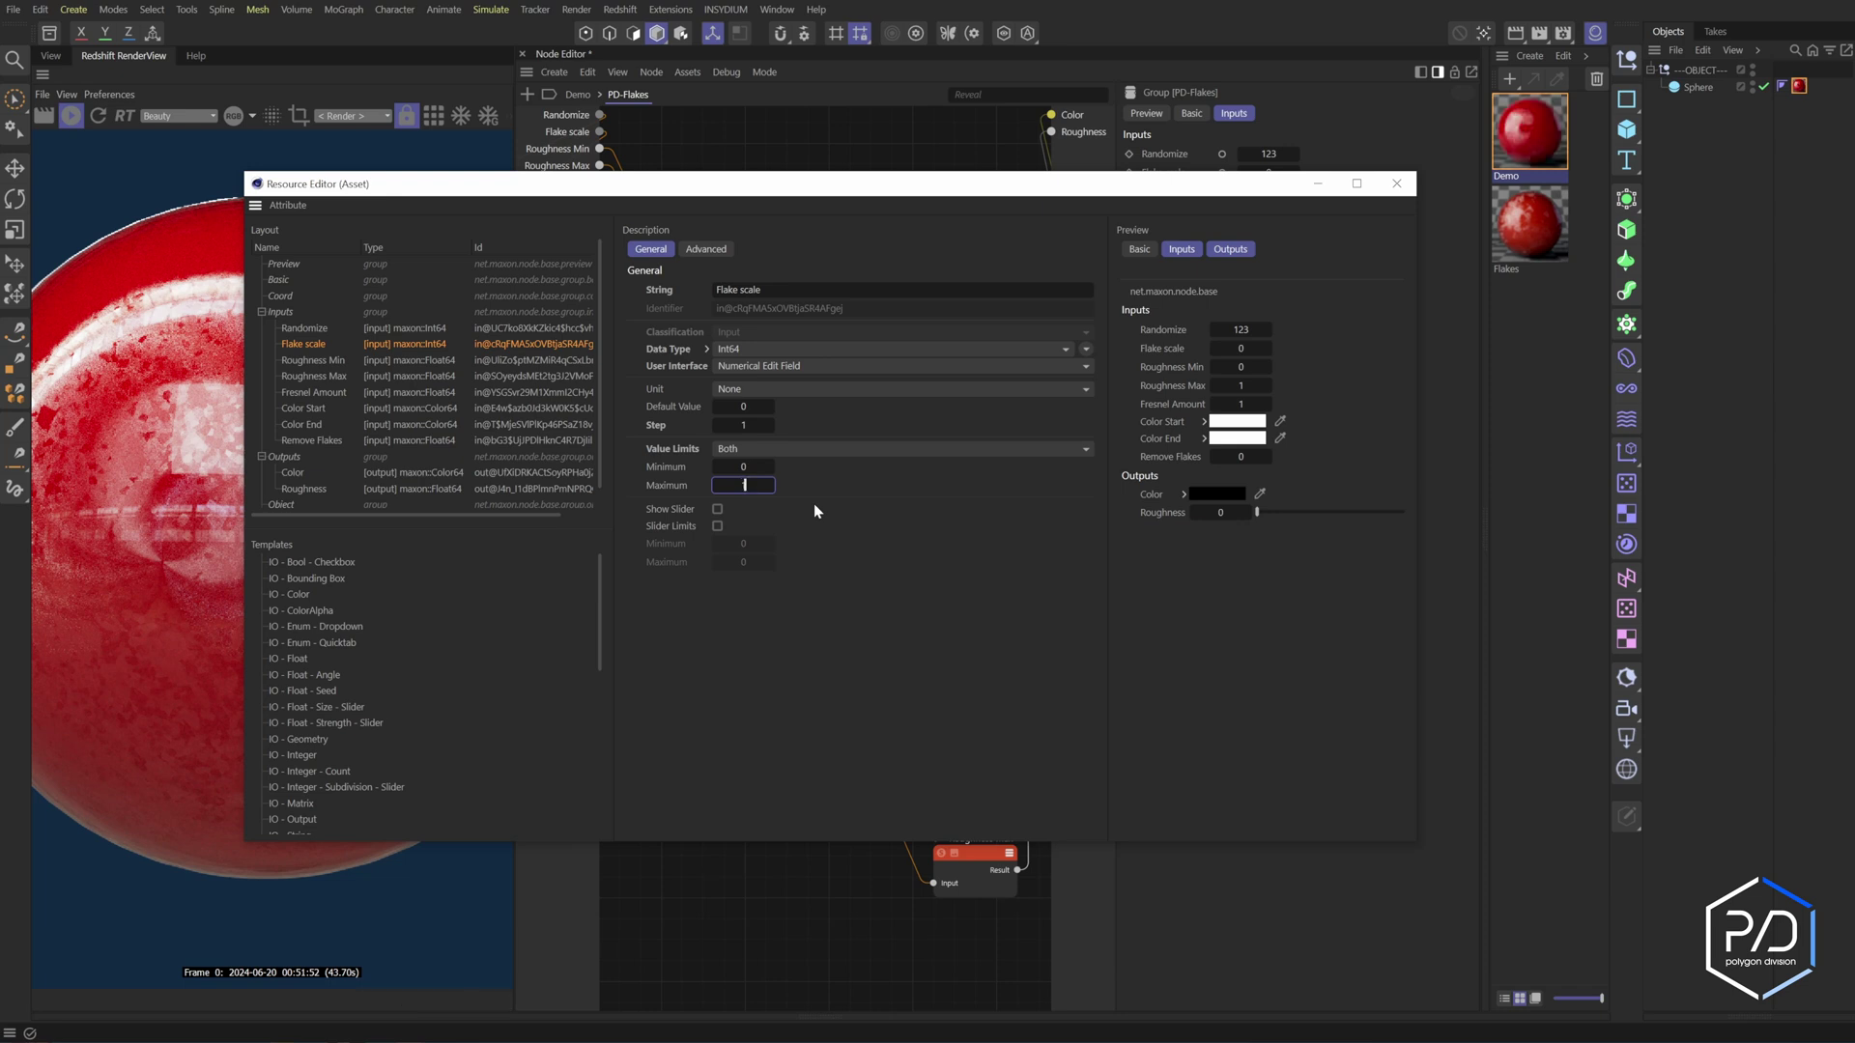
{"action": "type", "text": "100"}
{"action": "key", "text": "Return"}
Give Flake scale a slider limited from 0 to 100, with a default value of 50 and a step of 0
{"action": "left_click", "coordinate": [716, 509]}
{"action": "left_click", "coordinate": [717, 526]}
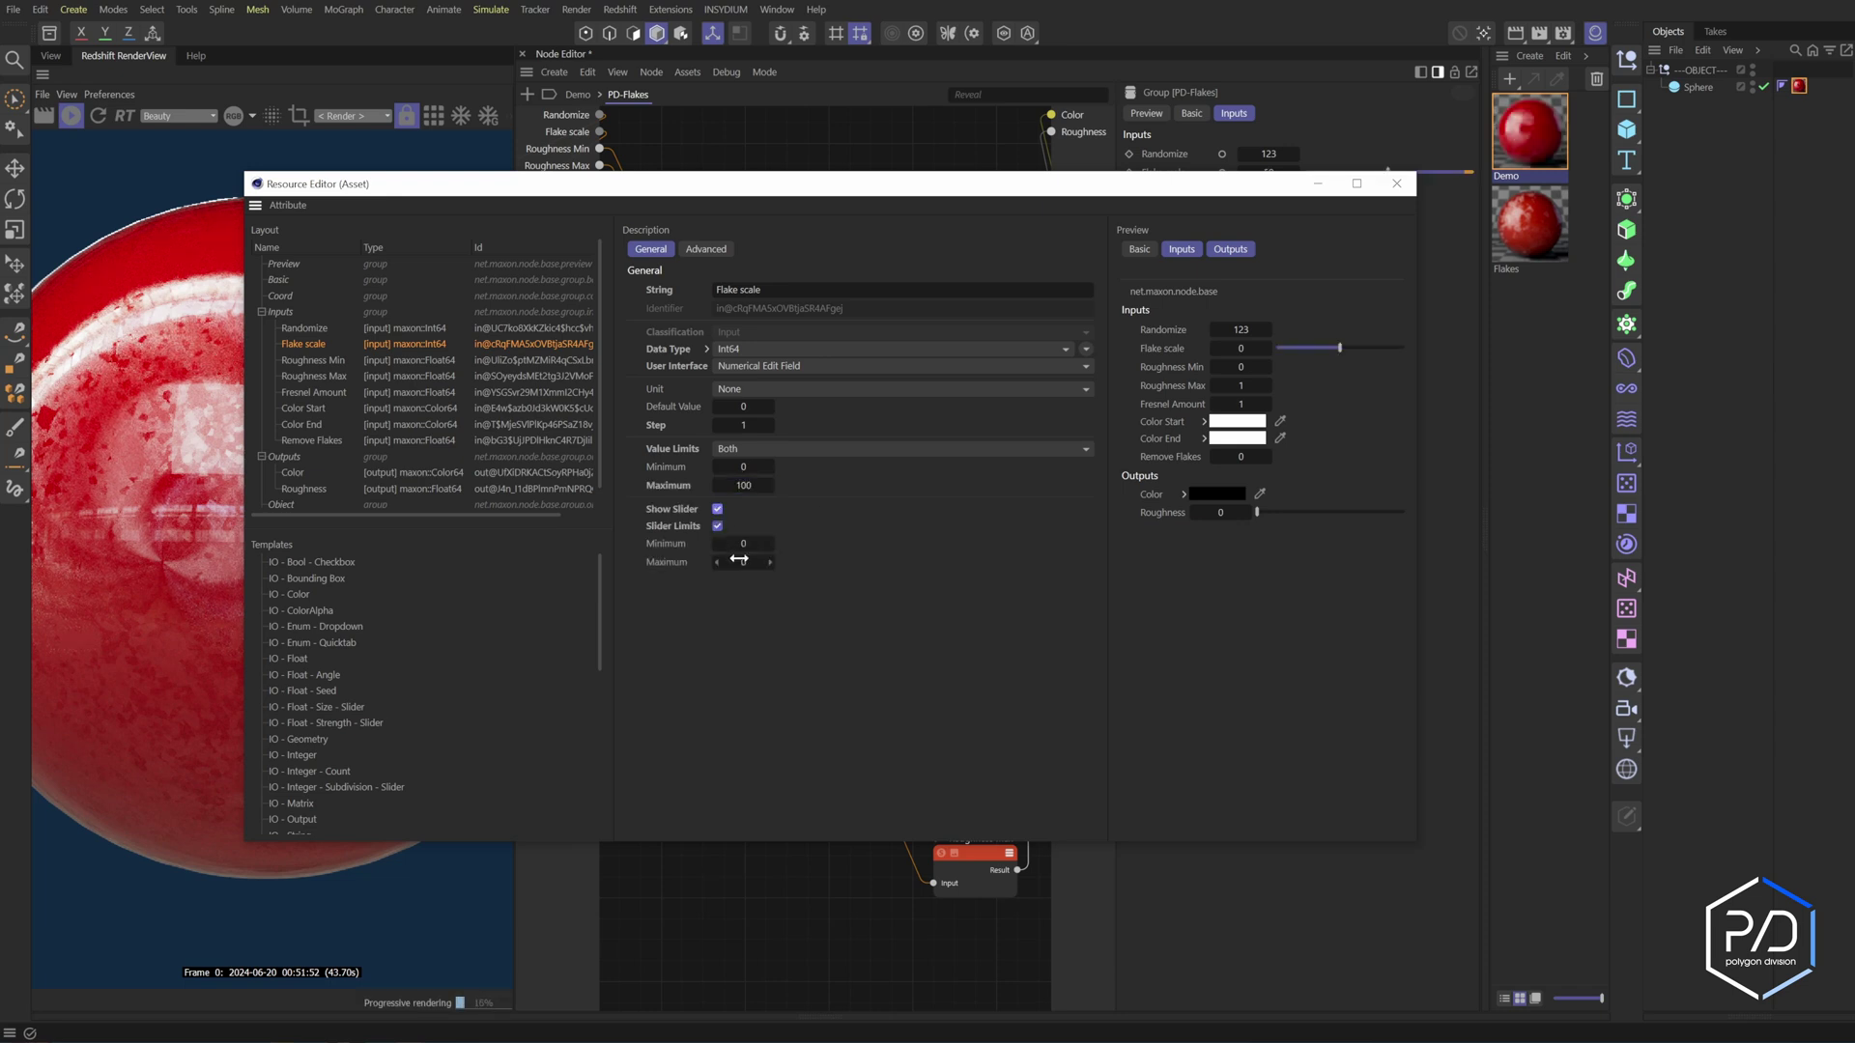
{"action": "left_click", "coordinate": [743, 561]}
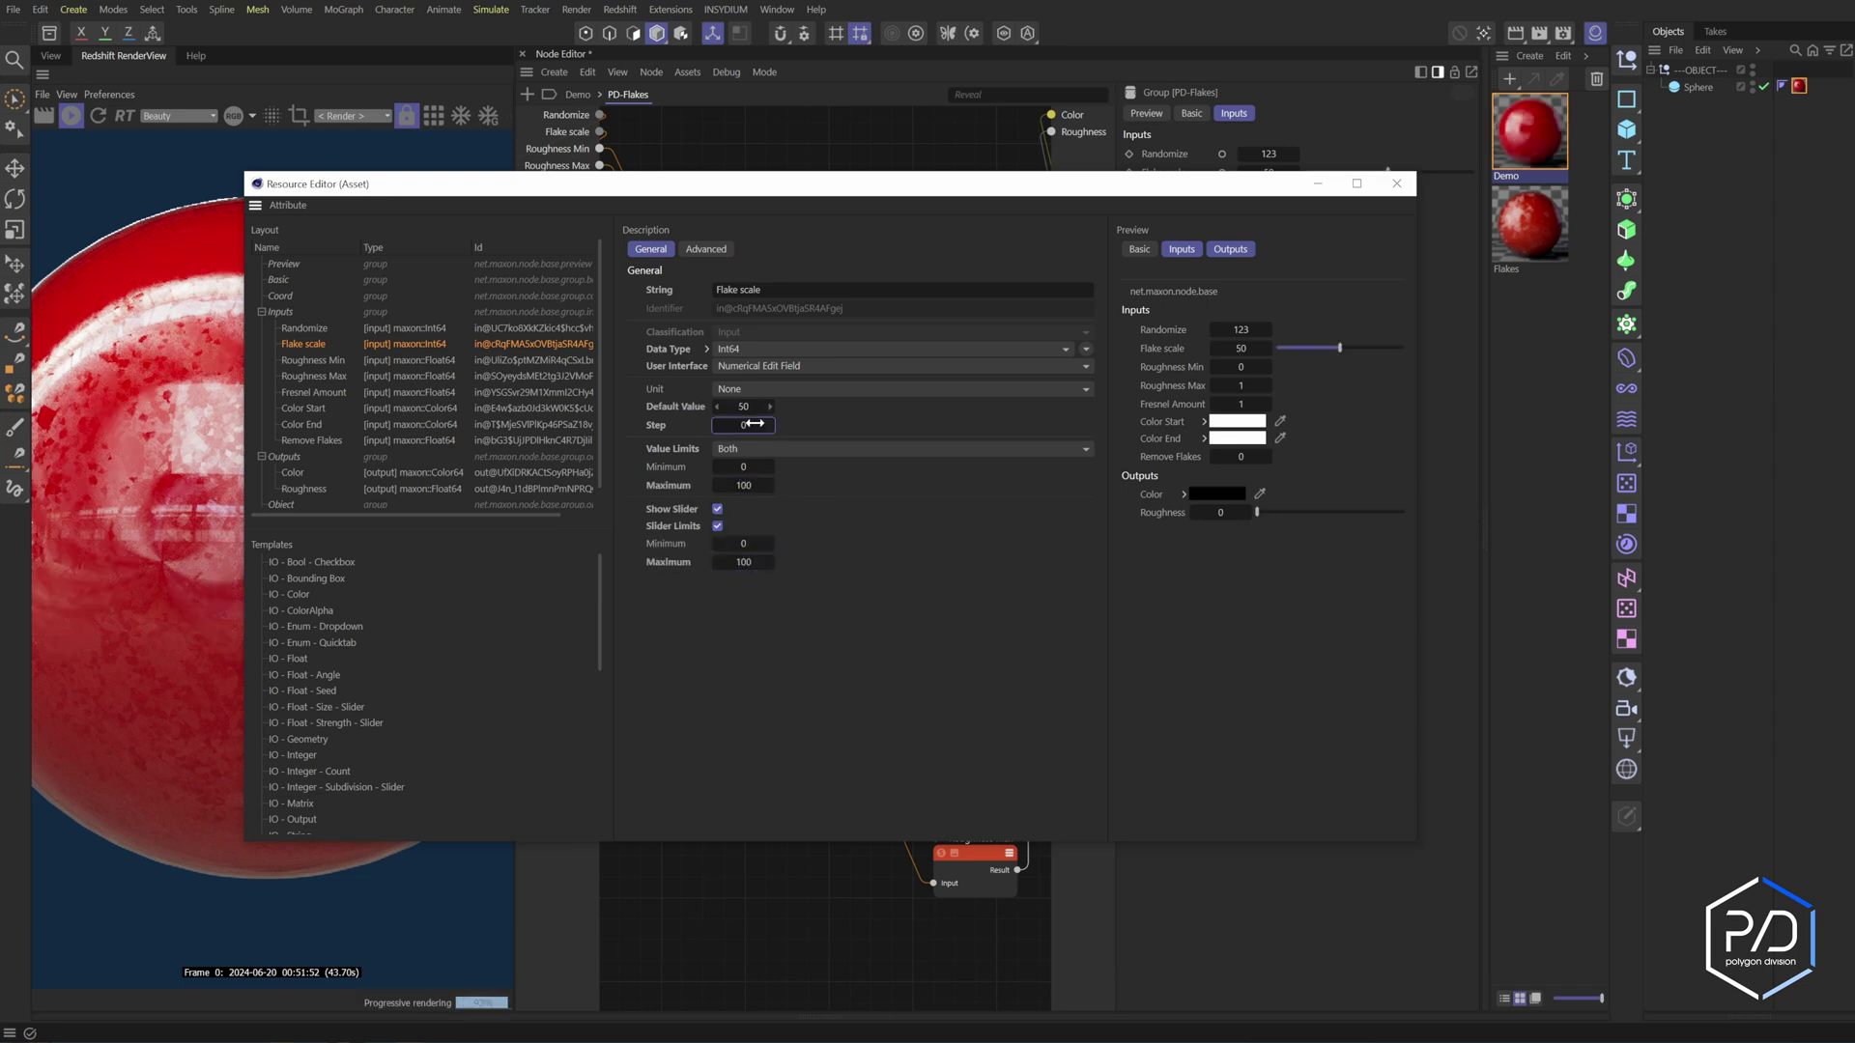
{"action": "left_click", "coordinate": [743, 567]}
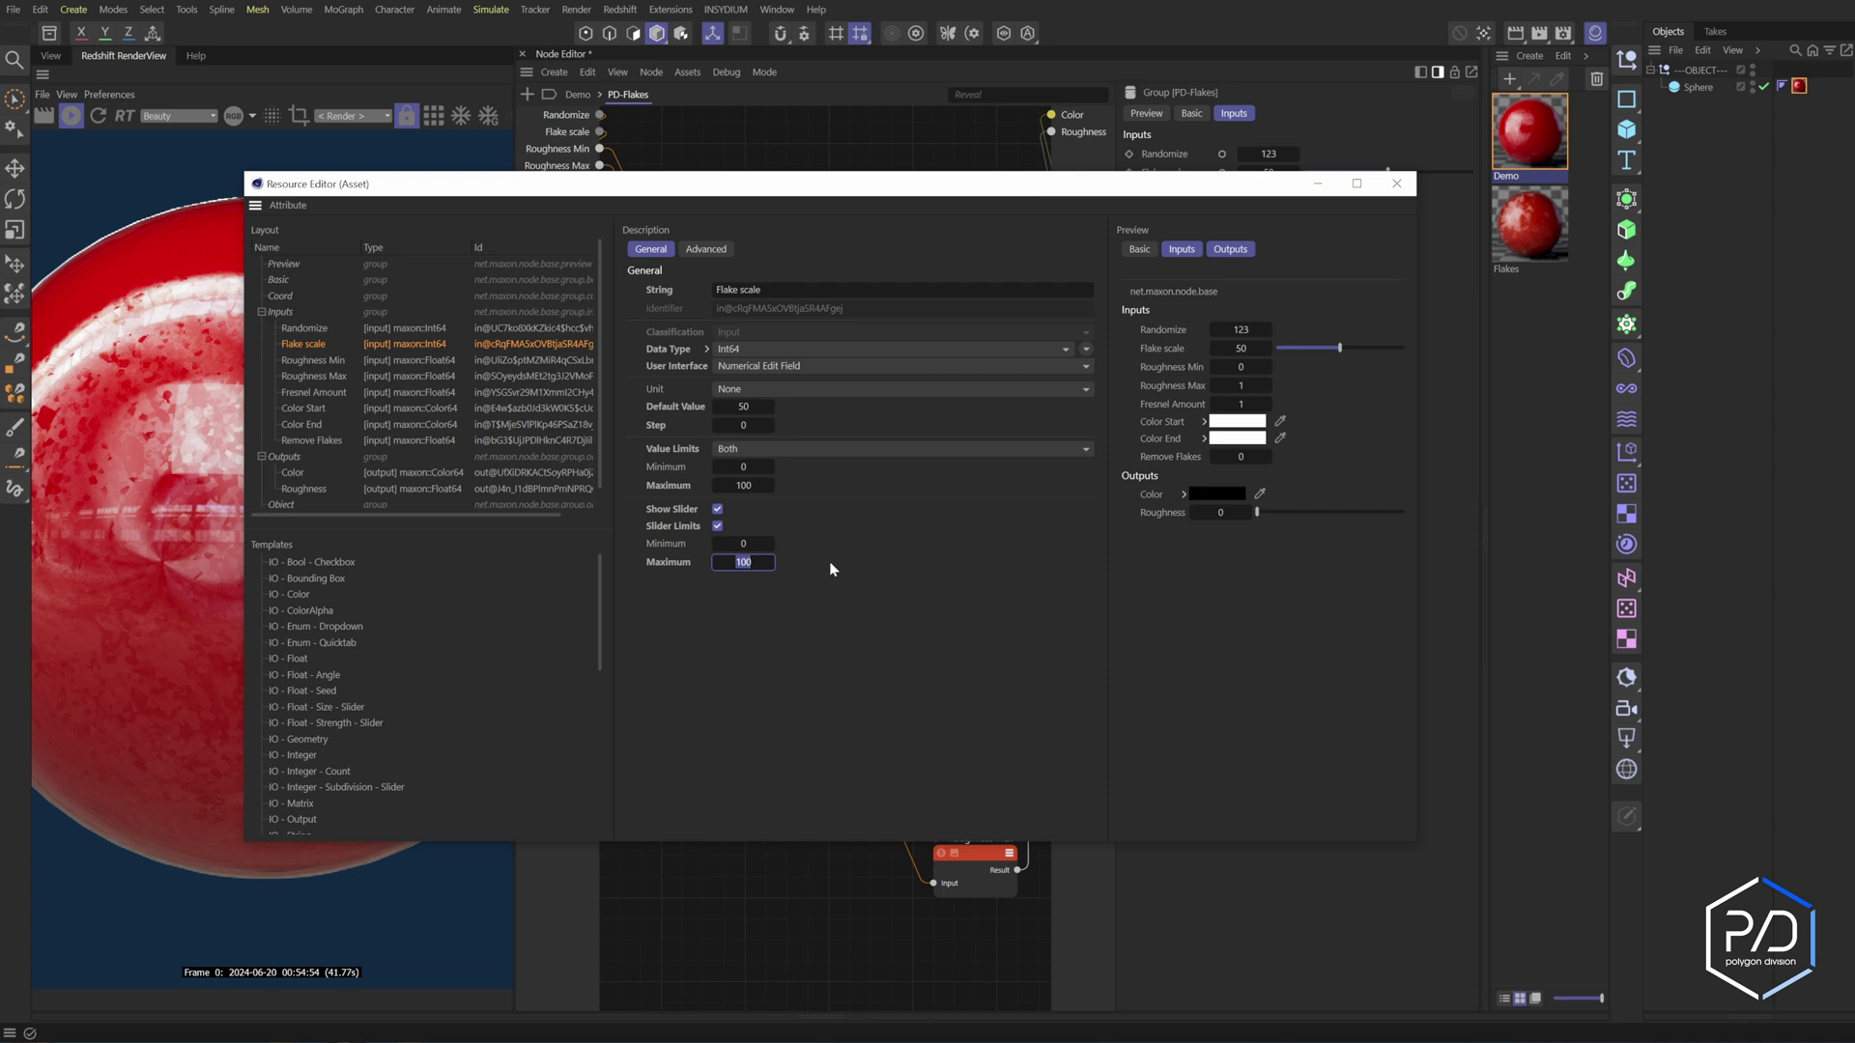
{"action": "left_click", "coordinate": [771, 568]}
Set Roughness Min's step to 0.01, give it a slider limited from 0 to 1, and test it in the preview
{"action": "left_click", "coordinate": [338, 362]}
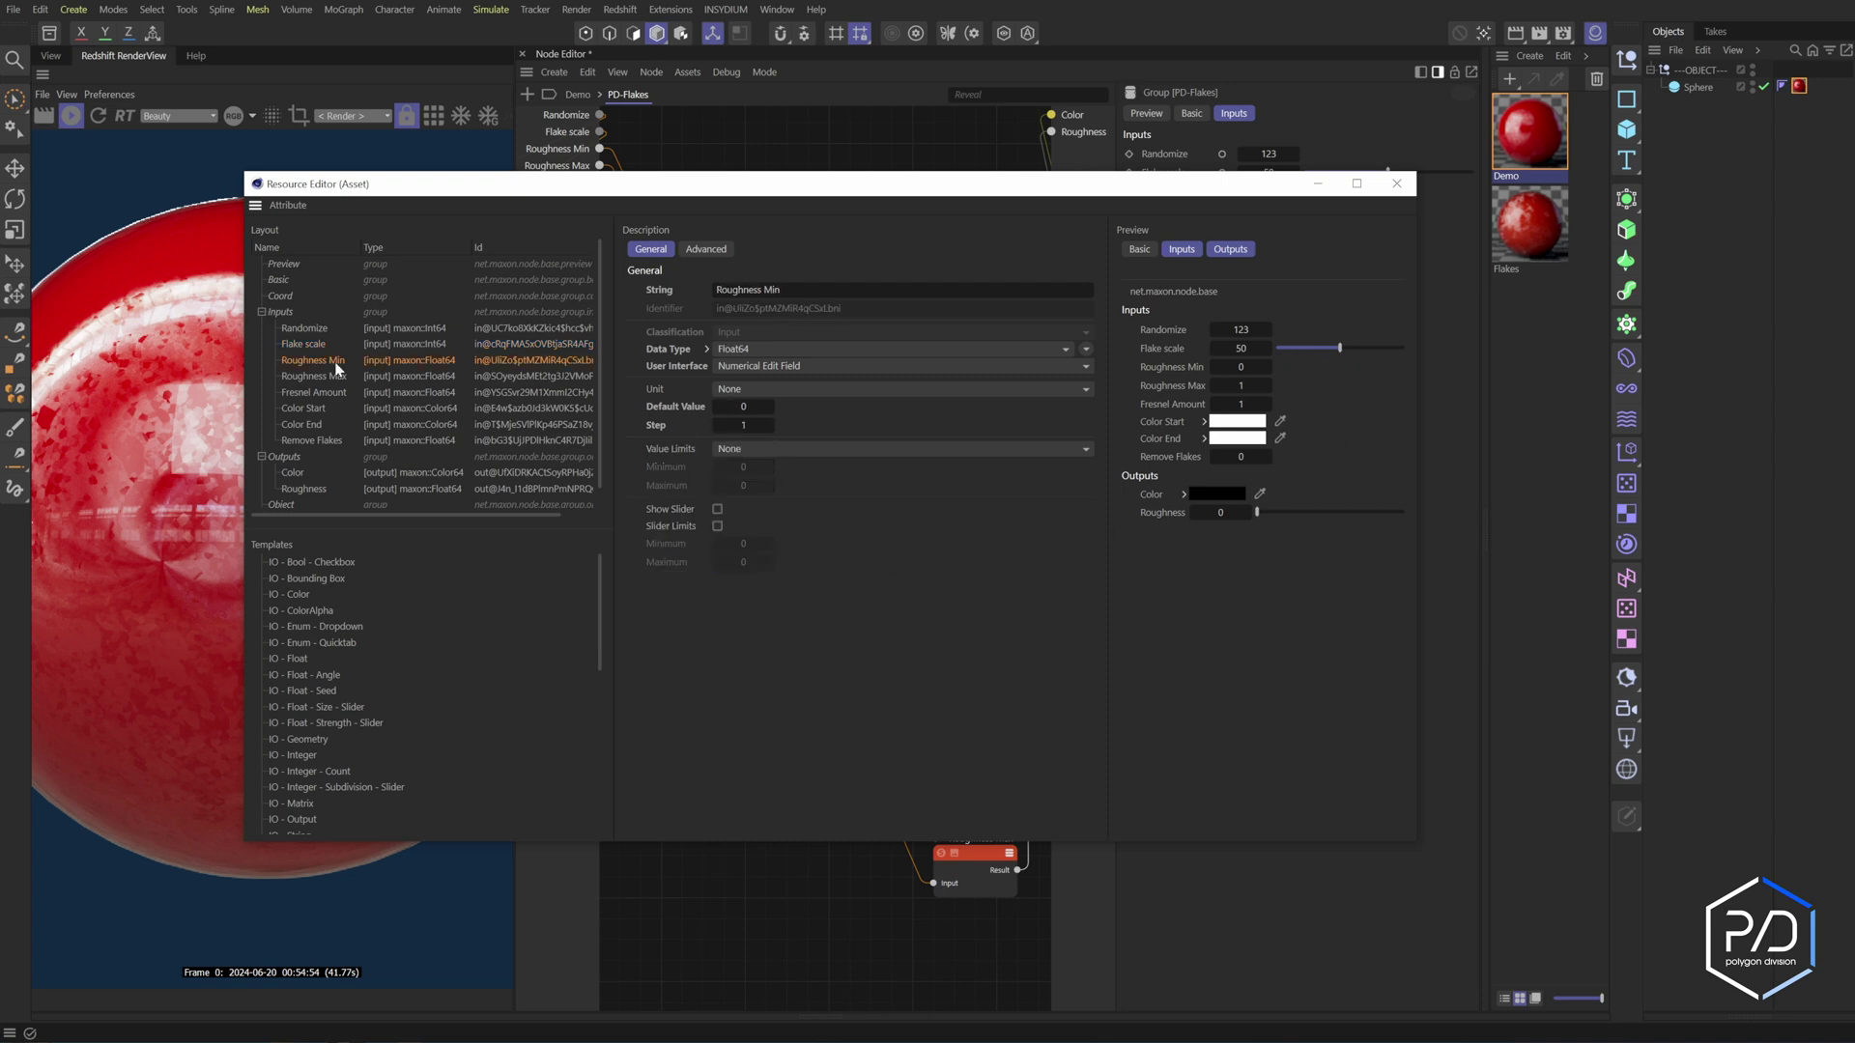
{"action": "left_click", "coordinate": [744, 426]}
{"action": "left_click", "coordinate": [717, 526]}
{"action": "left_click", "coordinate": [769, 559]}
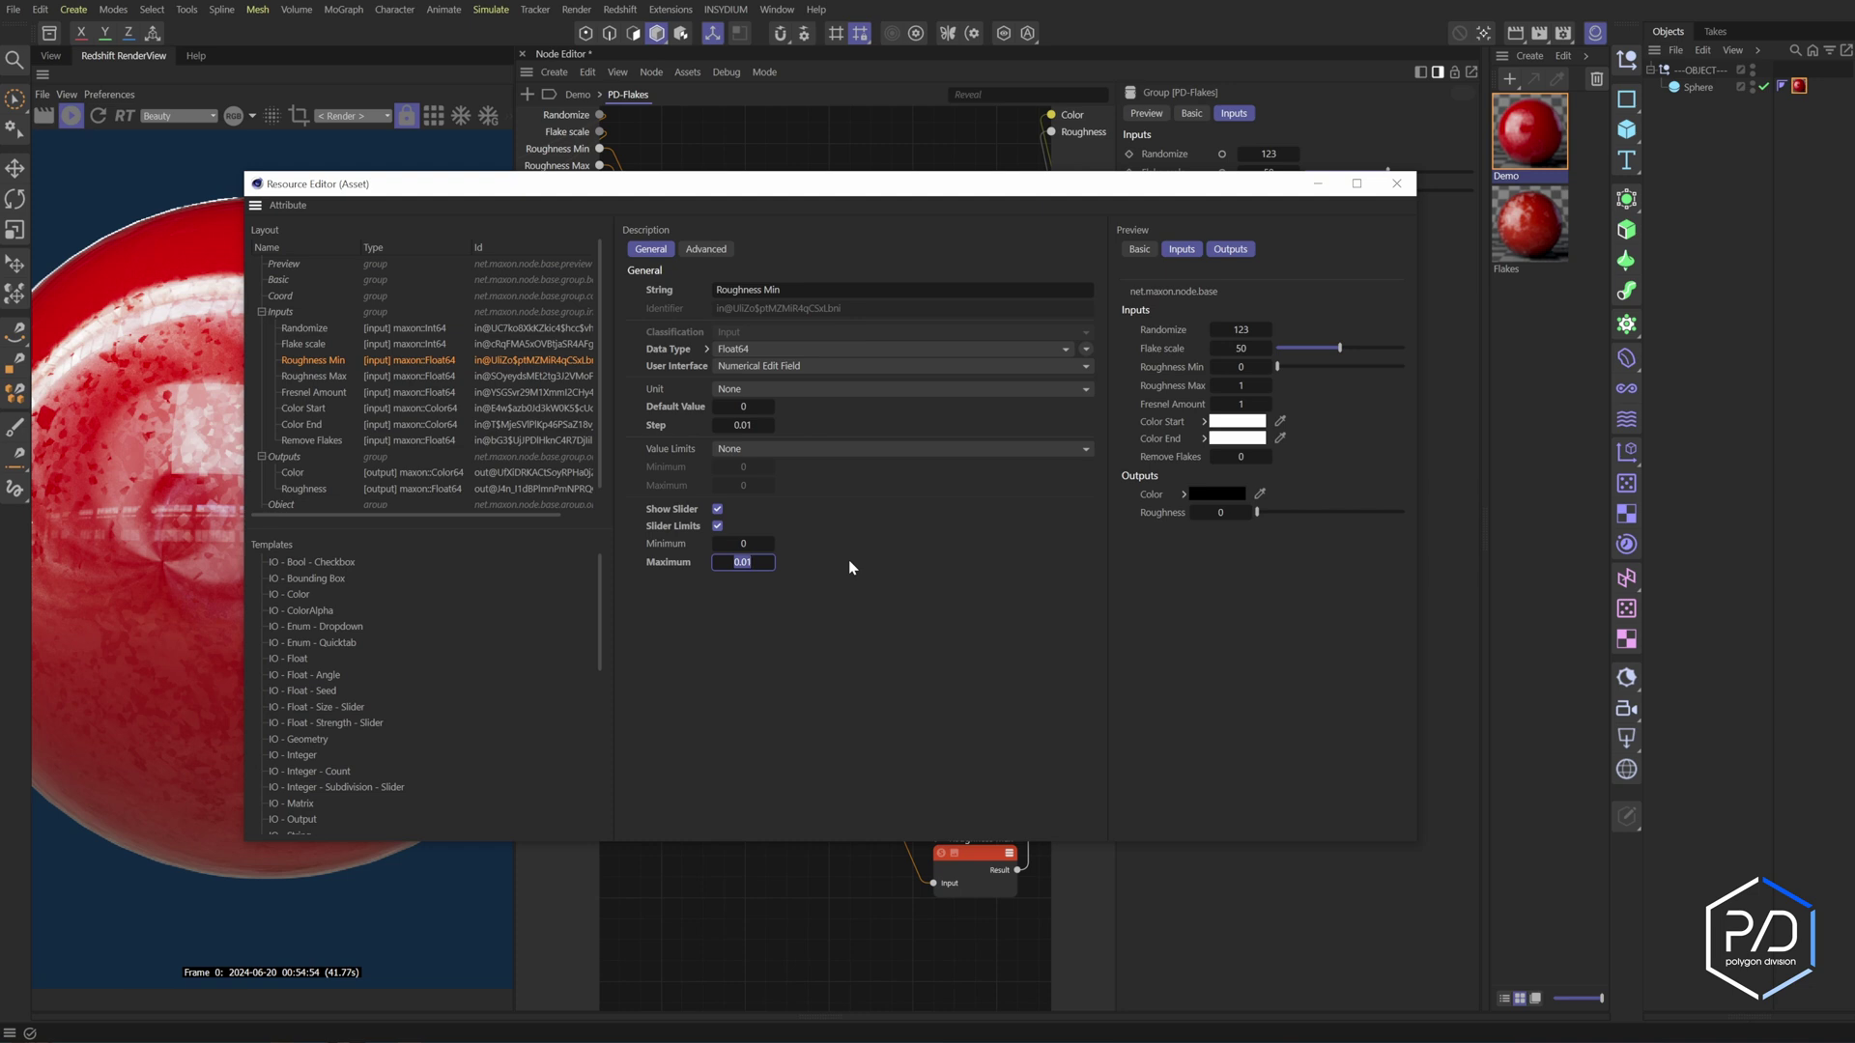
{"action": "type", "text": "1"}
{"action": "key", "text": "Return"}
{"action": "mouse_move", "coordinate": [1297, 371]}
{"action": "left_mouse_down"}
{"action": "mouse_move", "coordinate": [1382, 381]}
{"action": "mouse_move", "coordinate": [1277, 371]}
{"action": "left_mouse_up"}
Configure Roughness Max with a step of 0.01, Both value limits from 0 to 1, and a slider limited from 0 to 1
{"action": "left_click", "coordinate": [348, 379]}
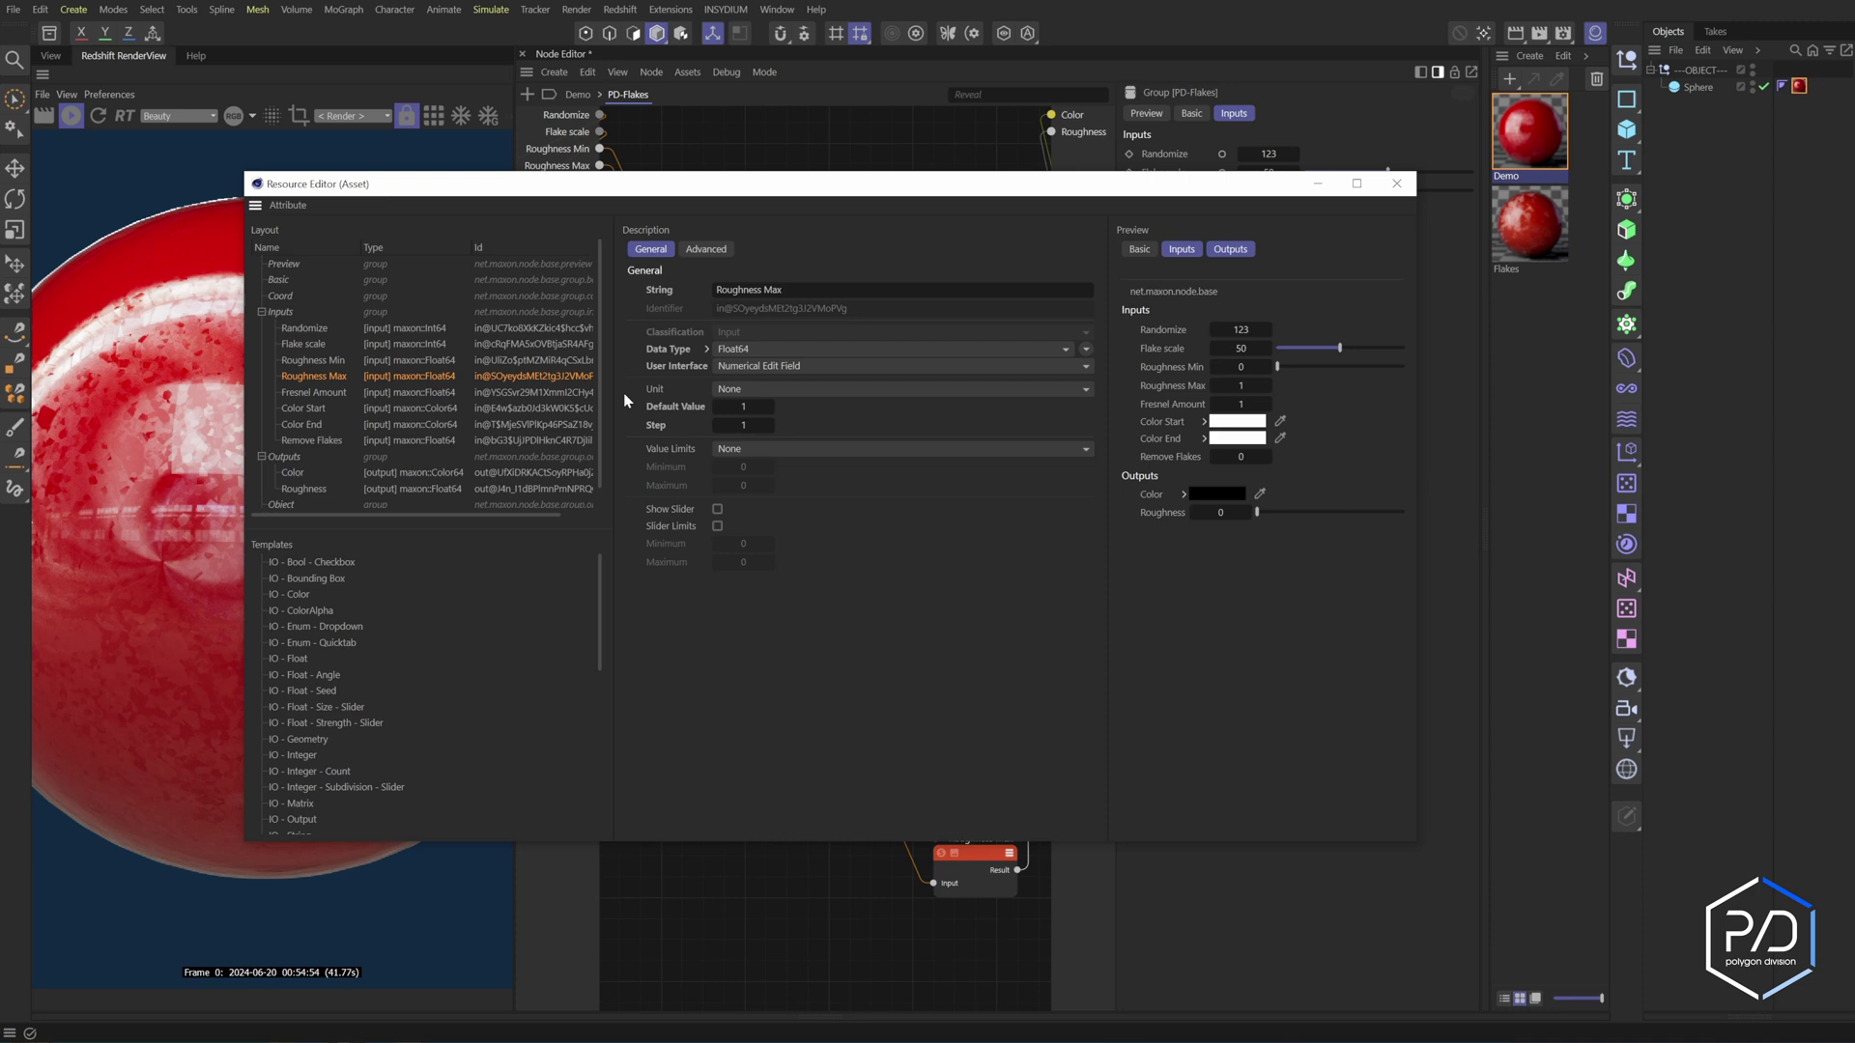
{"action": "left_click", "coordinate": [740, 409]}
{"action": "key", "text": "Tab"}
{"action": "type", "text": ".01"}
{"action": "left_click", "coordinate": [833, 449]}
{"action": "left_click", "coordinate": [782, 525]}
{"action": "left_click", "coordinate": [753, 485]}
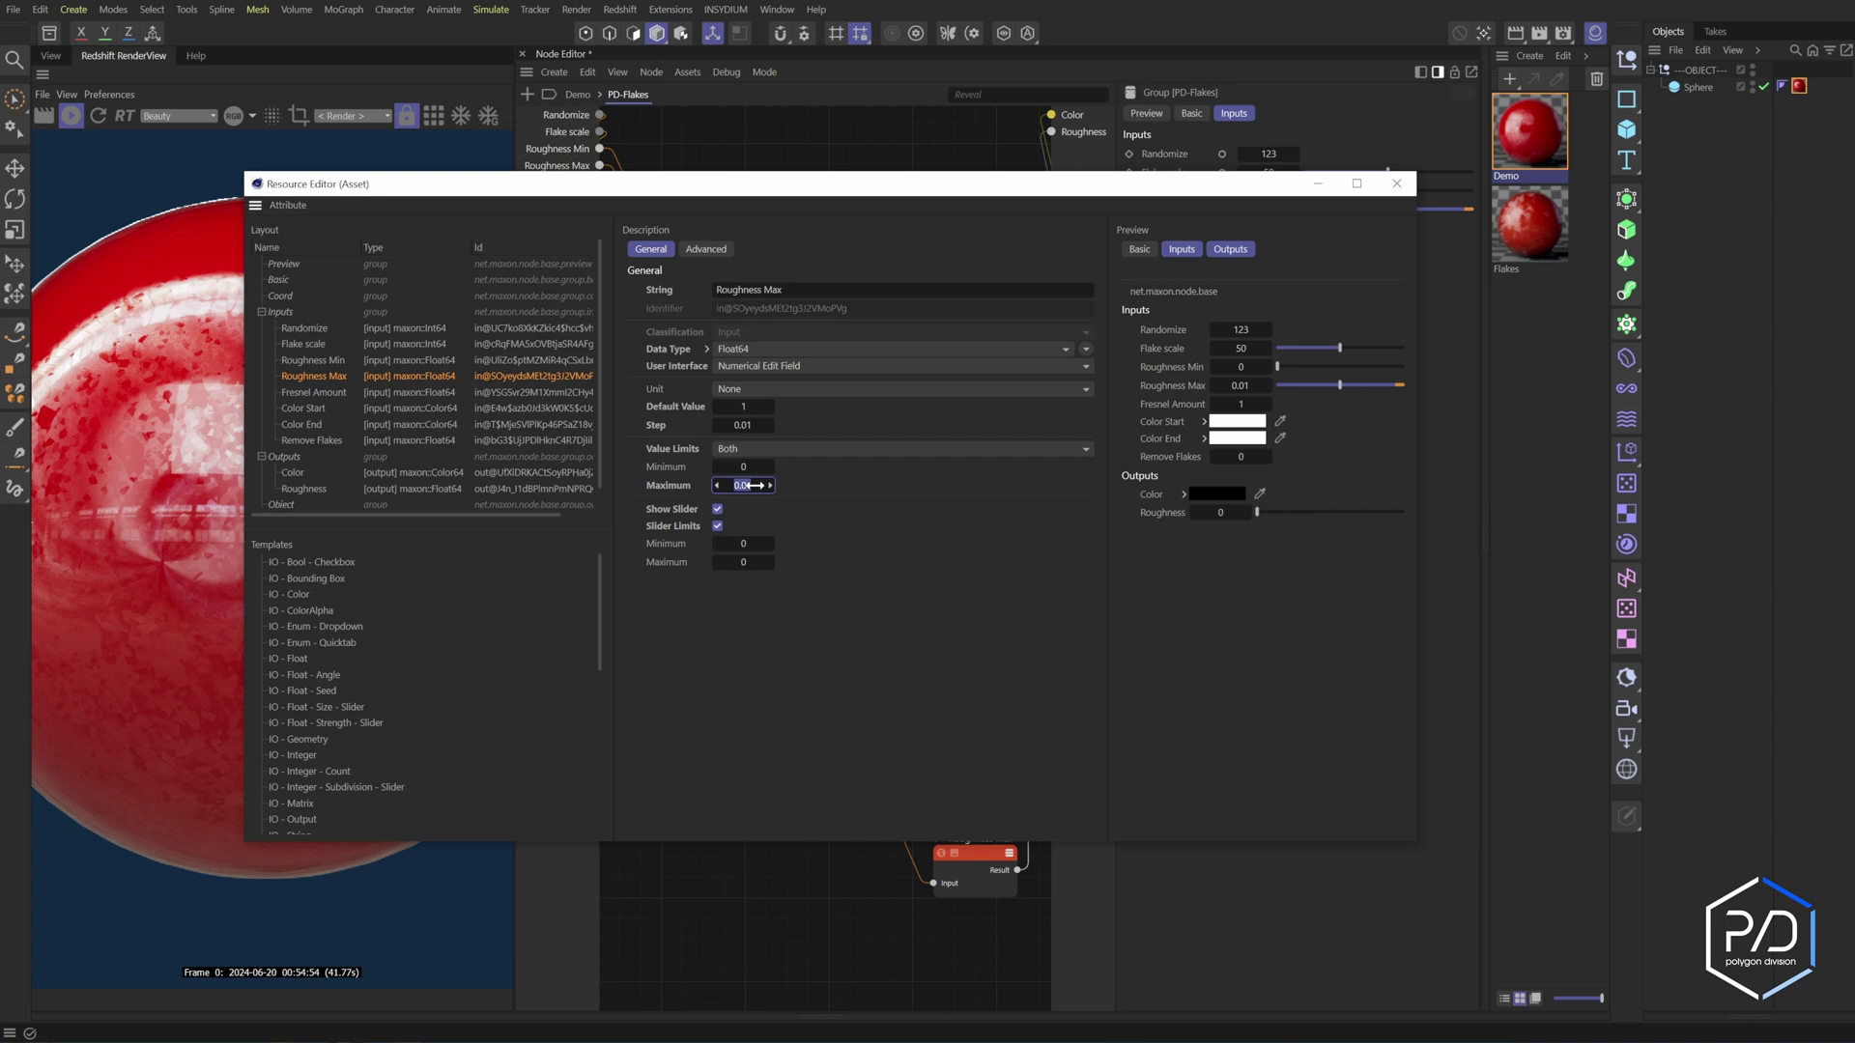
{"action": "type", "text": "1"}
{"action": "left_click", "coordinate": [763, 564]}
{"action": "type", "text": "1"}
{"action": "left_click_drag", "start_coordinate": [1284, 385], "coordinate": [1225, 404]}
Configure the Fresnel Amount input with a step of 0.01 and a slider limited from 0 to 1
{"action": "left_click", "coordinate": [350, 392]}
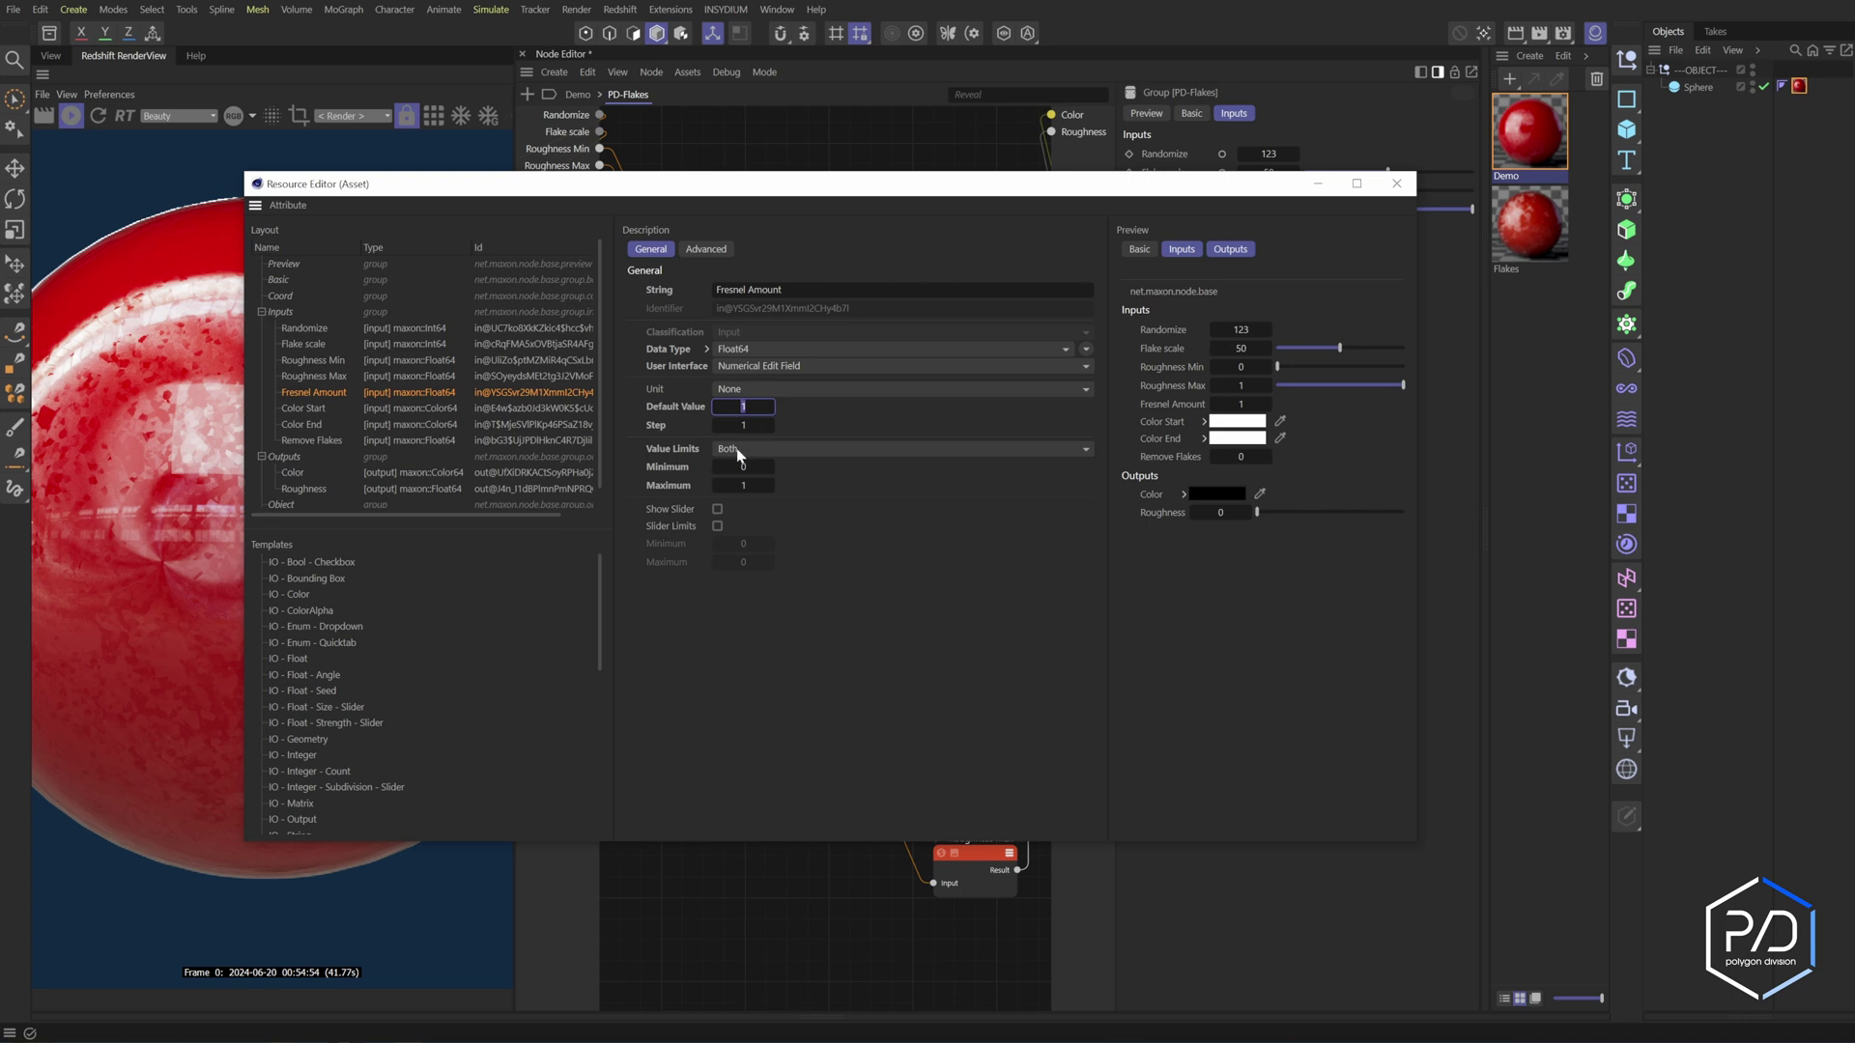
{"action": "left_click", "coordinate": [745, 426]}
{"action": "type", "text": ".01"}
{"action": "key", "text": "Return"}
{"action": "left_click", "coordinate": [717, 509]}
{"action": "left_click", "coordinate": [717, 525]}
{"action": "left_click", "coordinate": [743, 562]}
{"action": "type", "text": "1"}
Set the Color Start input's default value to black
{"action": "left_click", "coordinate": [324, 409]}
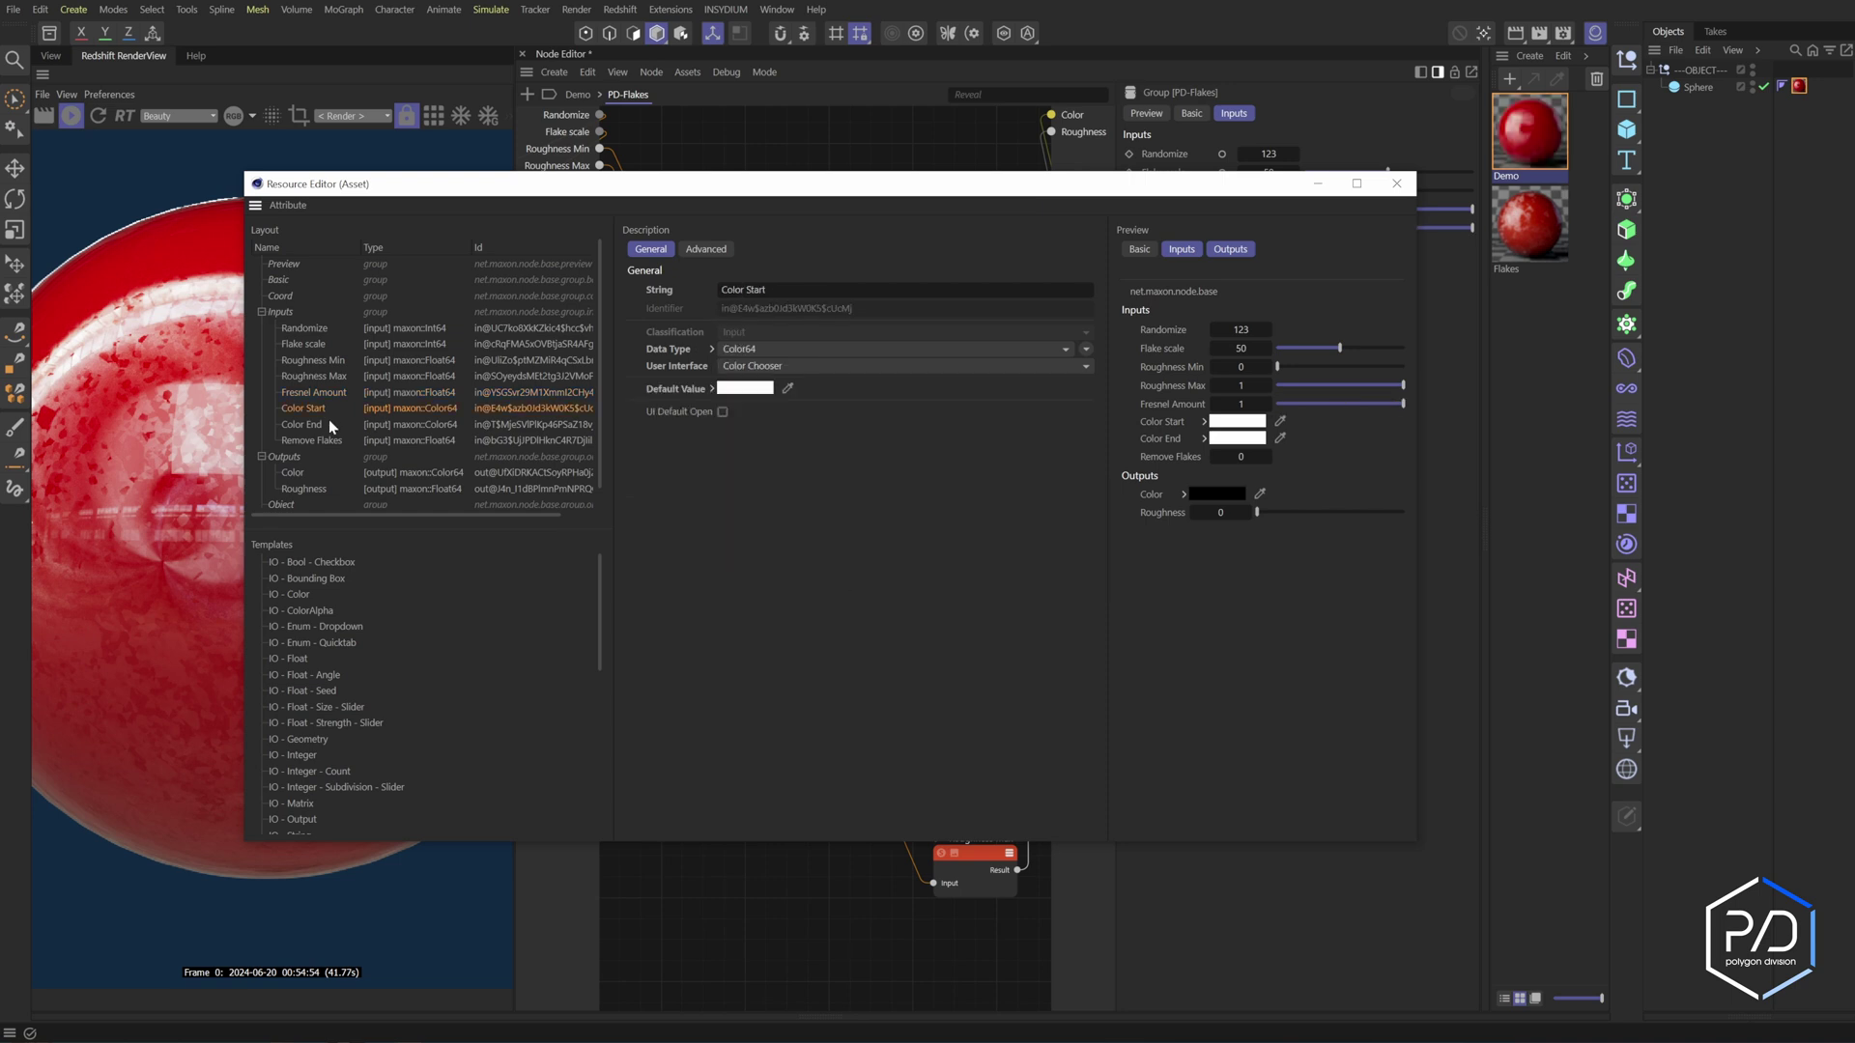
{"action": "left_click", "coordinate": [324, 408]}
{"action": "left_click", "coordinate": [739, 389]}
{"action": "left_click", "coordinate": [594, 539]}
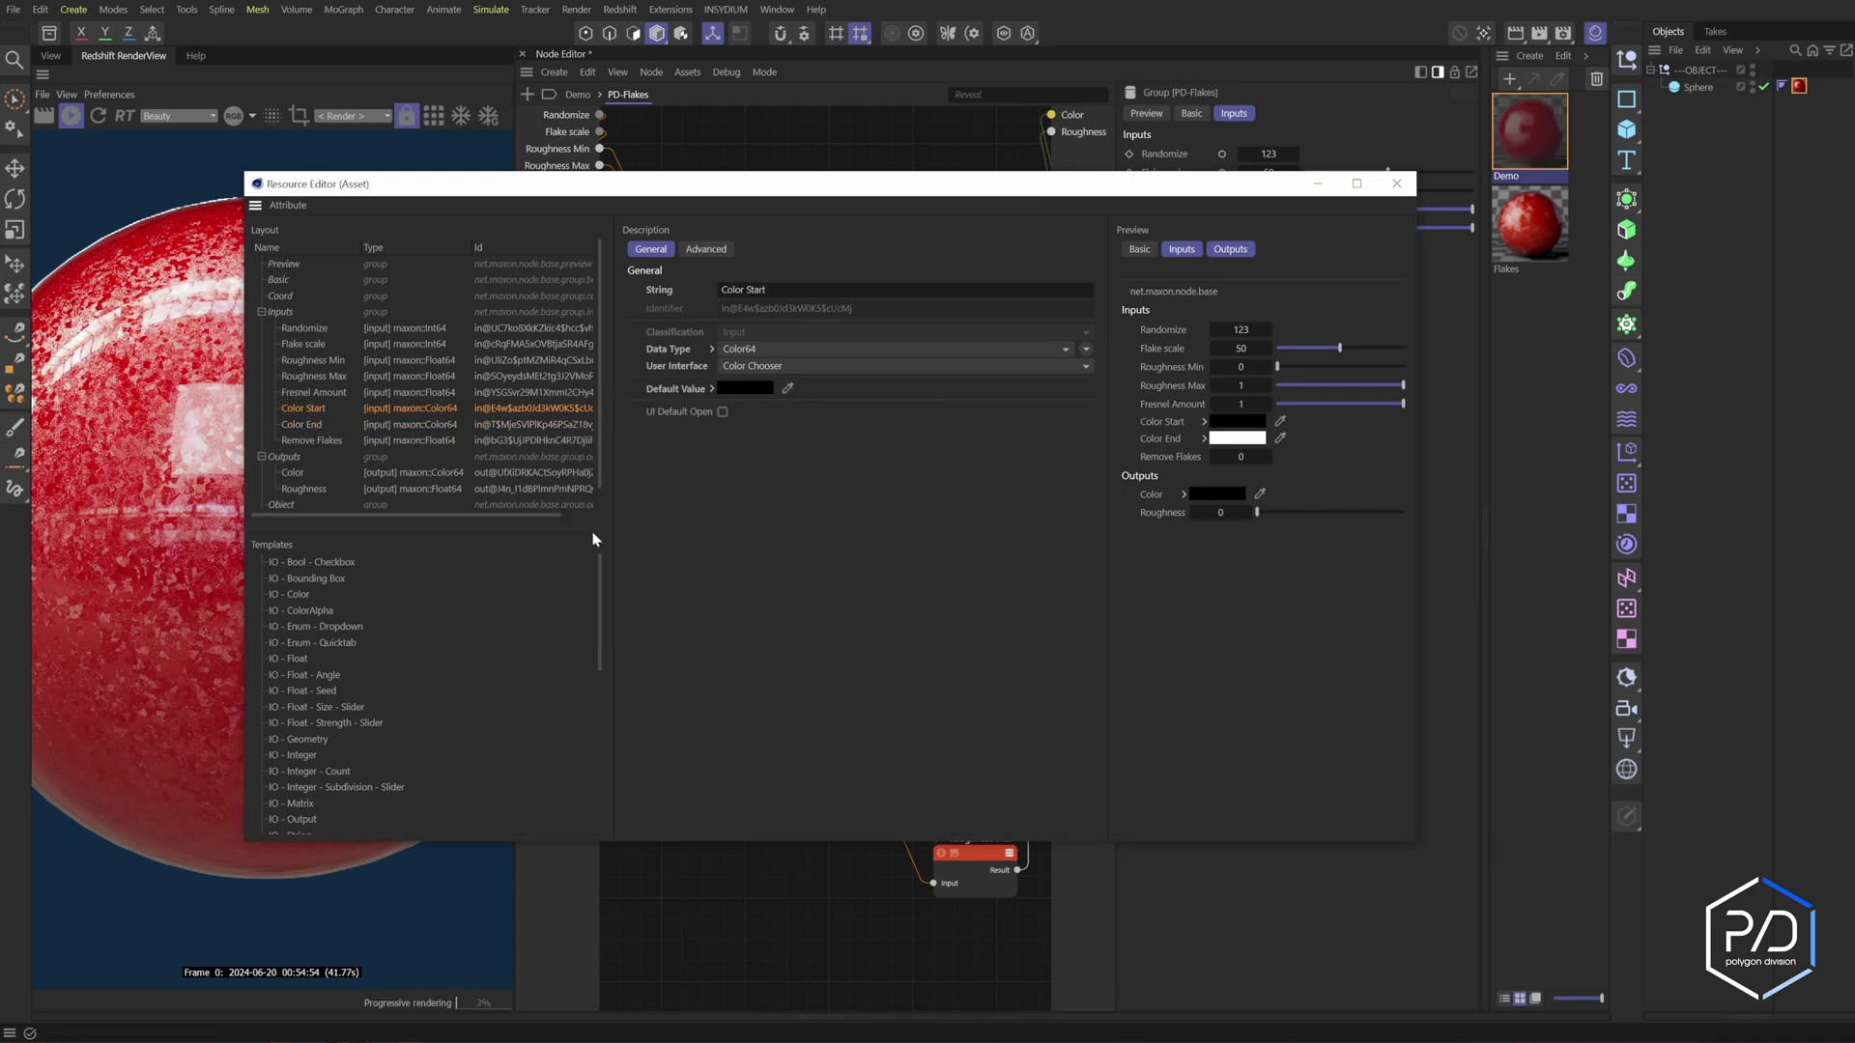
Configure the Remove Flakes input with a step of 0.01 and a slider limited from 0 to 1
{"action": "left_click", "coordinate": [406, 443]}
{"action": "double_click", "coordinate": [742, 425]}
{"action": "type", "text": "."}
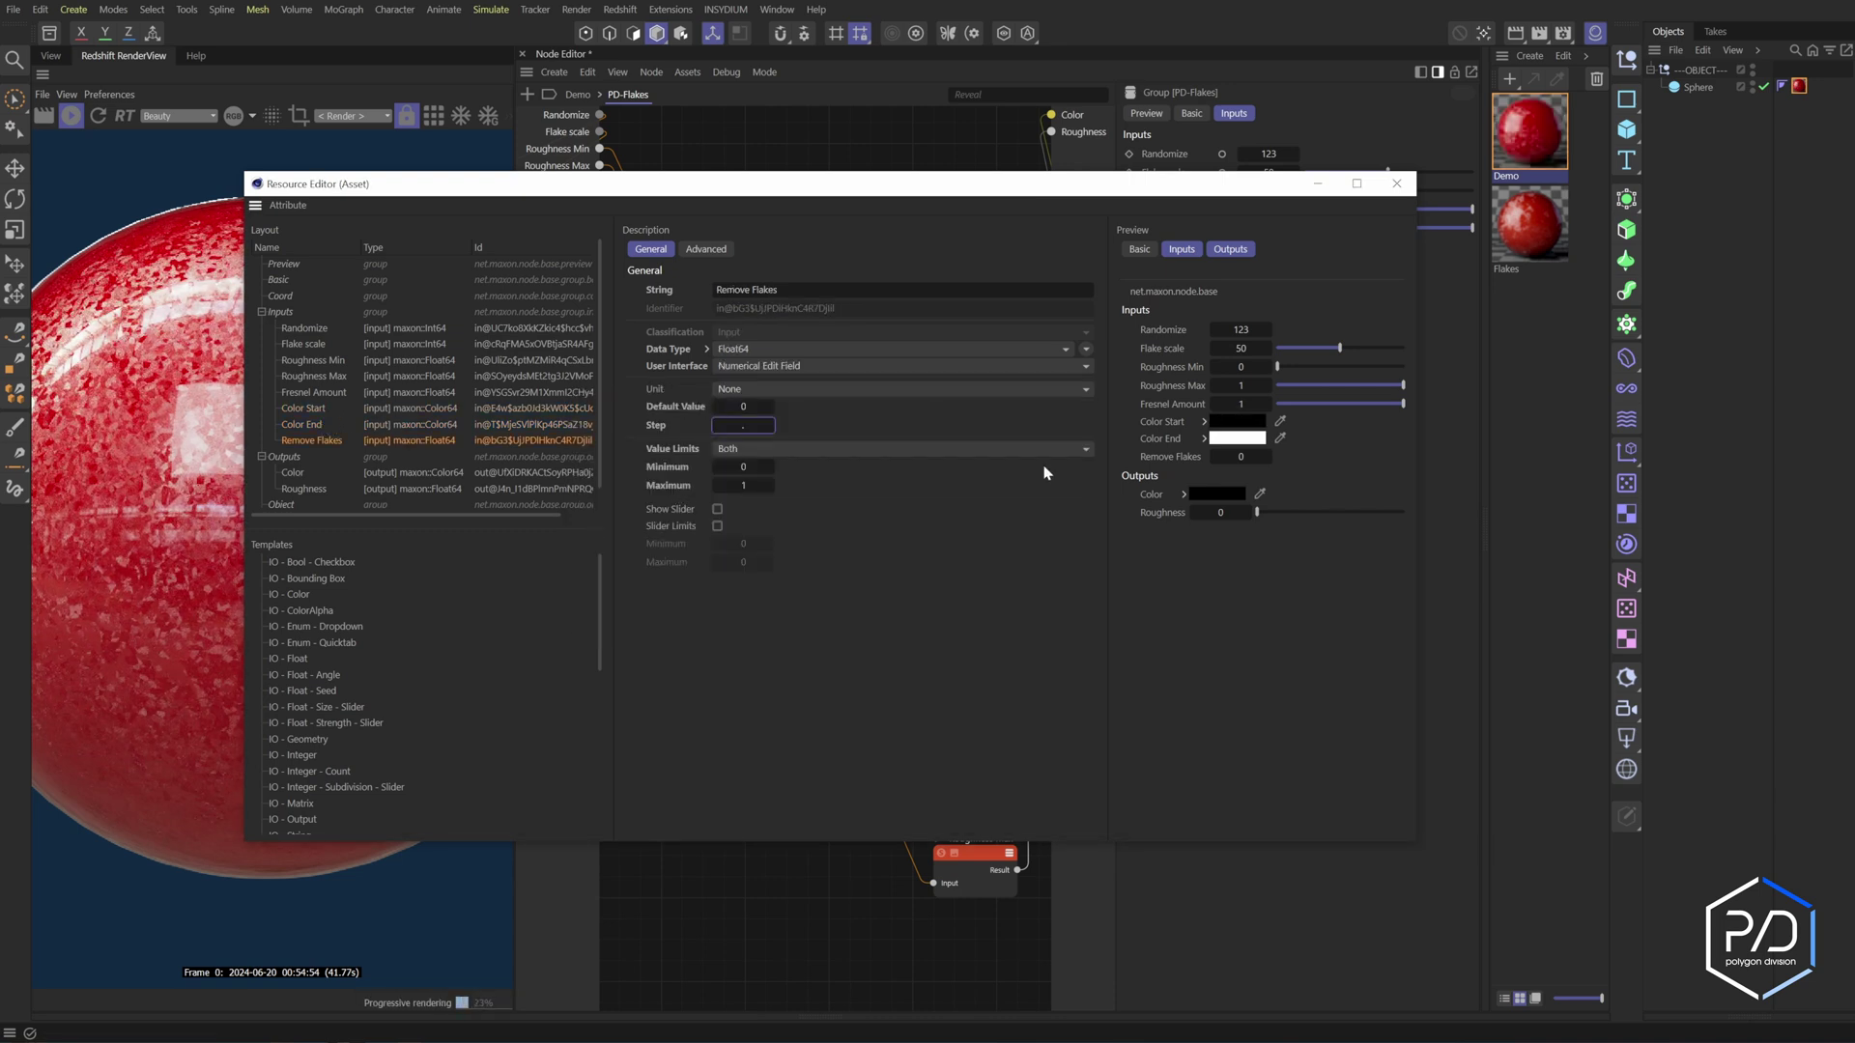
{"action": "type", "text": "1"}
{"action": "key", "text": "Return"}
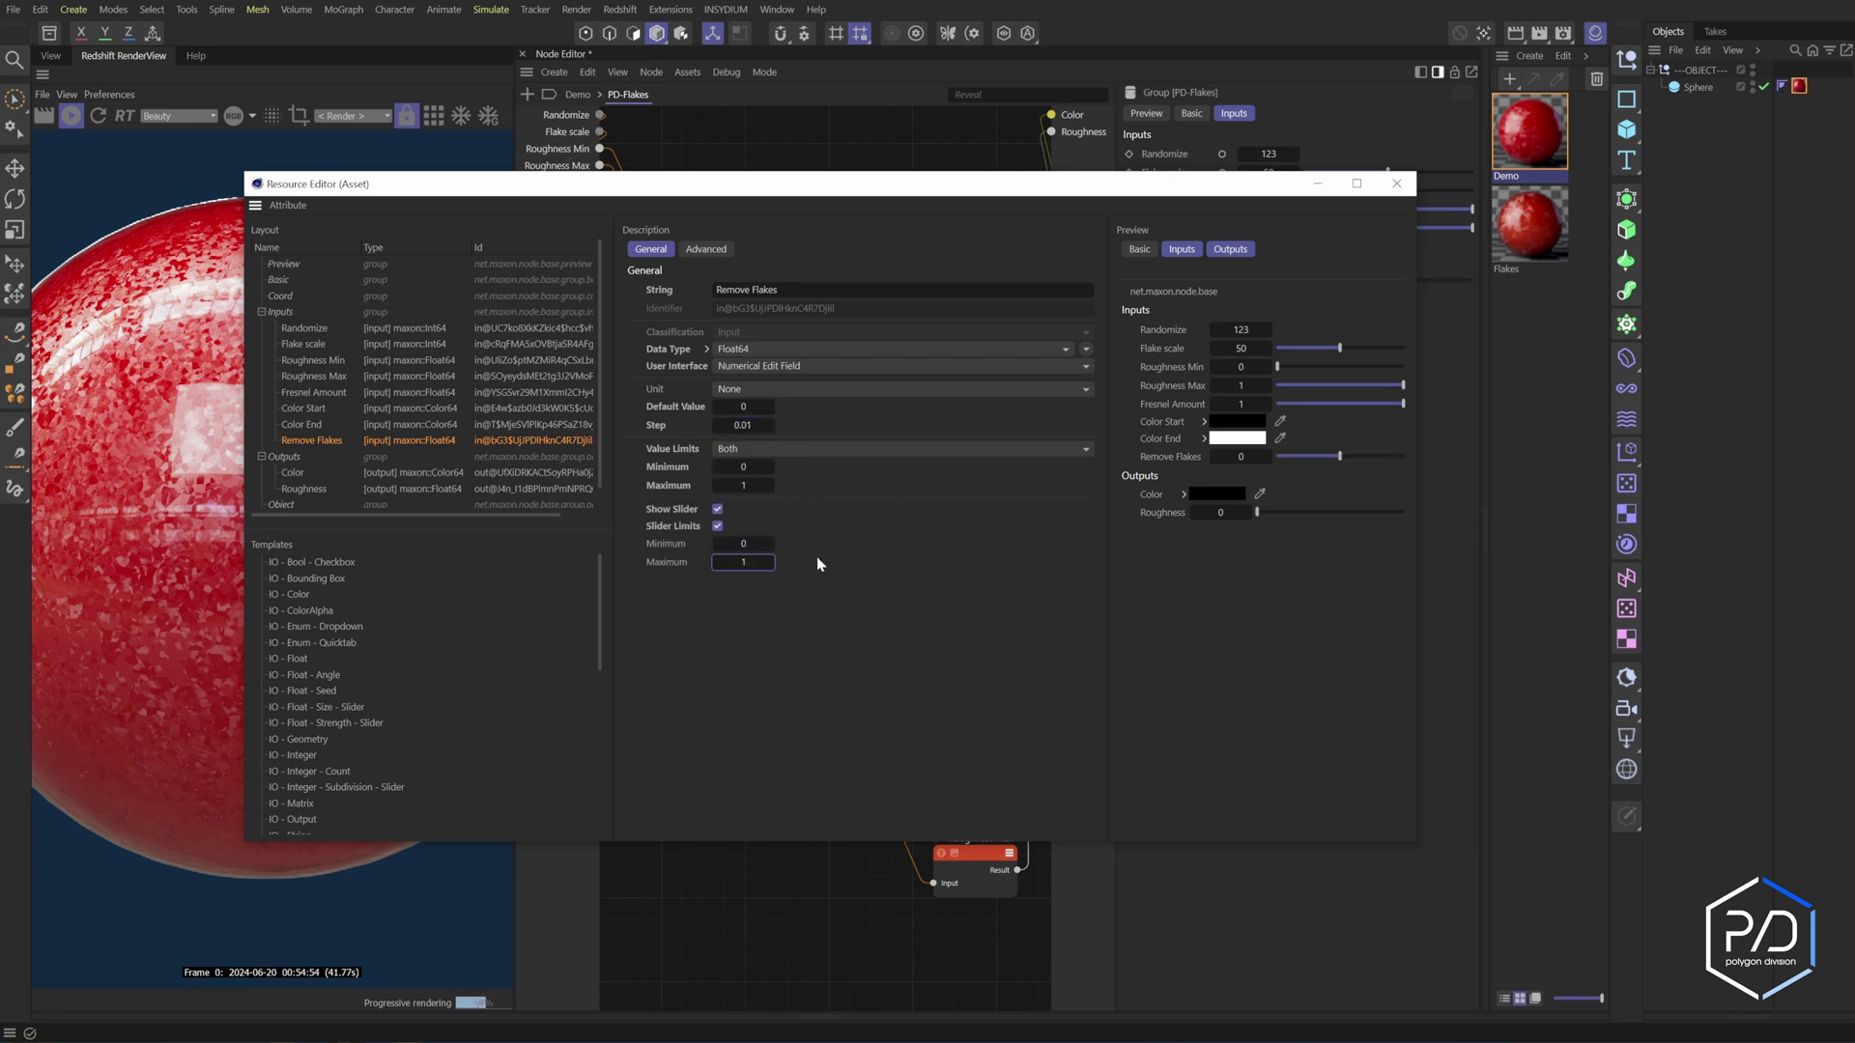
{"action": "key", "text": "Return"}
Move the Remove Flakes input directly below Flake scale in the layout and close the Resource Editor
{"action": "left_click", "coordinate": [315, 438]}
{"action": "left_click_drag", "start_coordinate": [319, 438], "coordinate": [314, 359]}
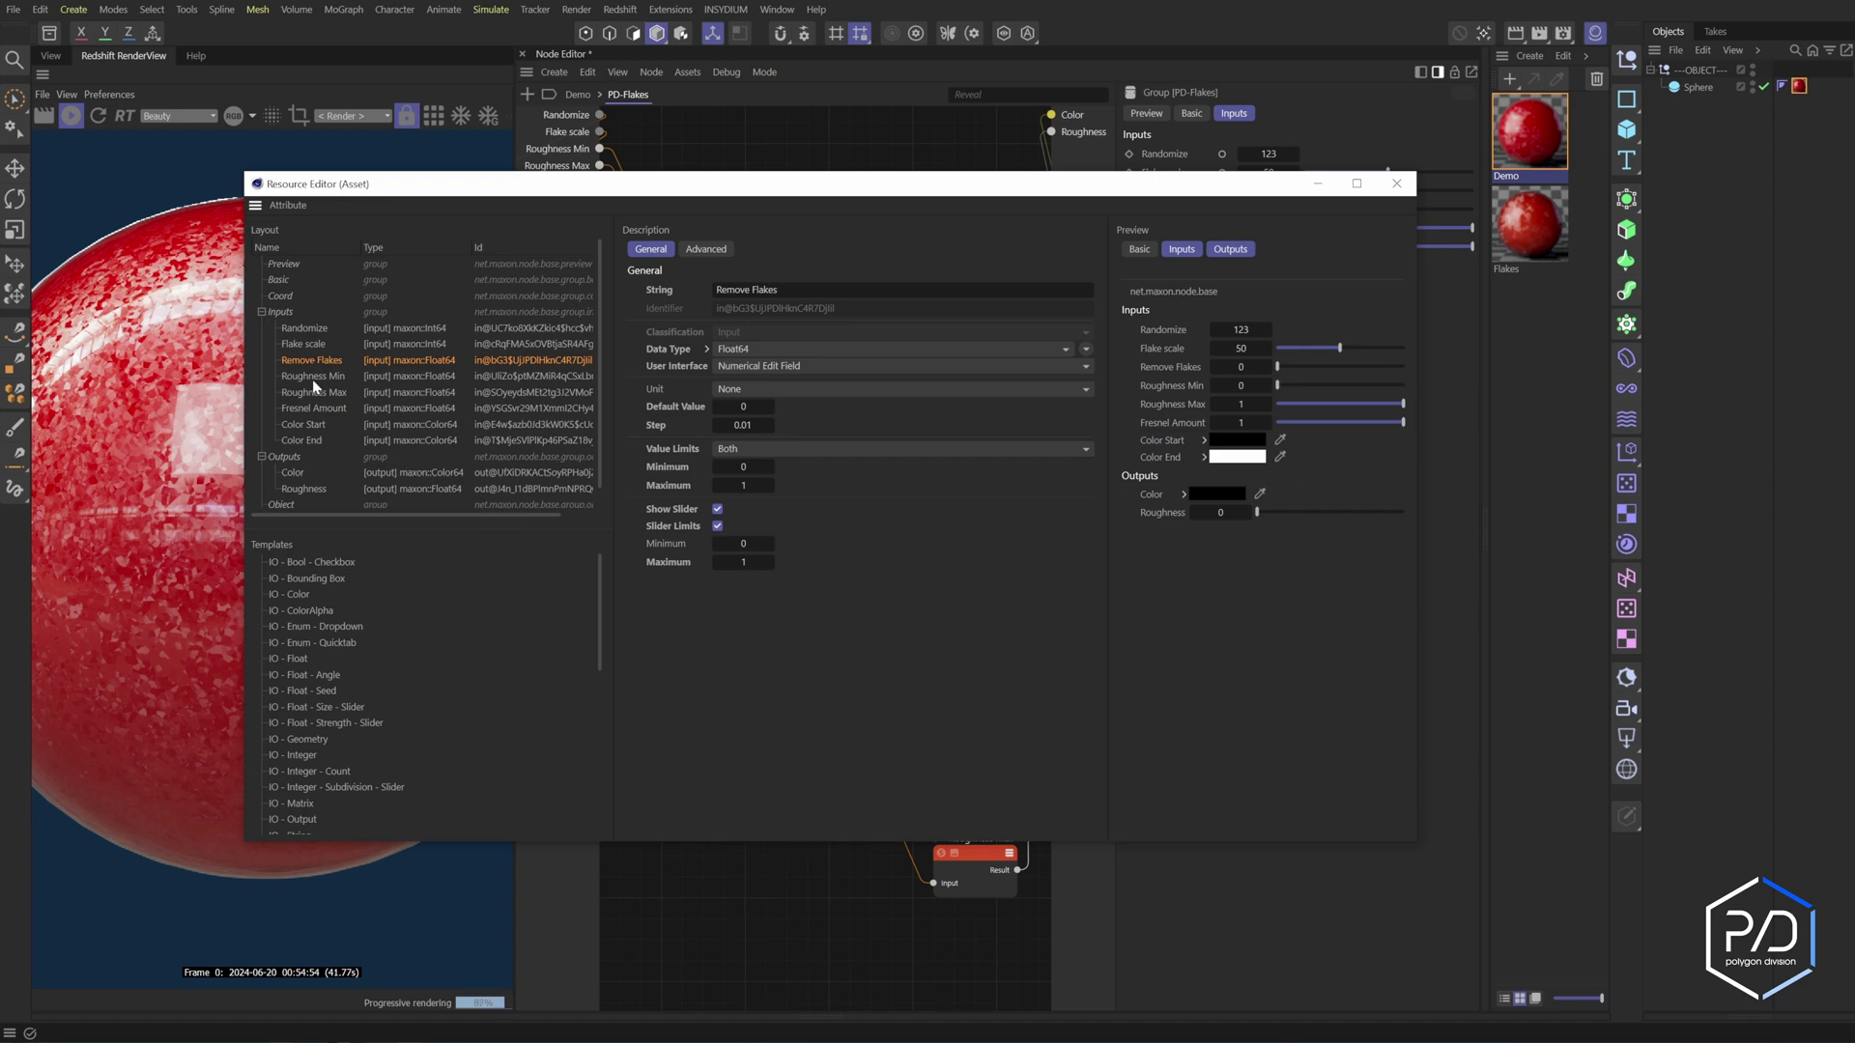
{"action": "left_click", "coordinate": [1395, 184]}
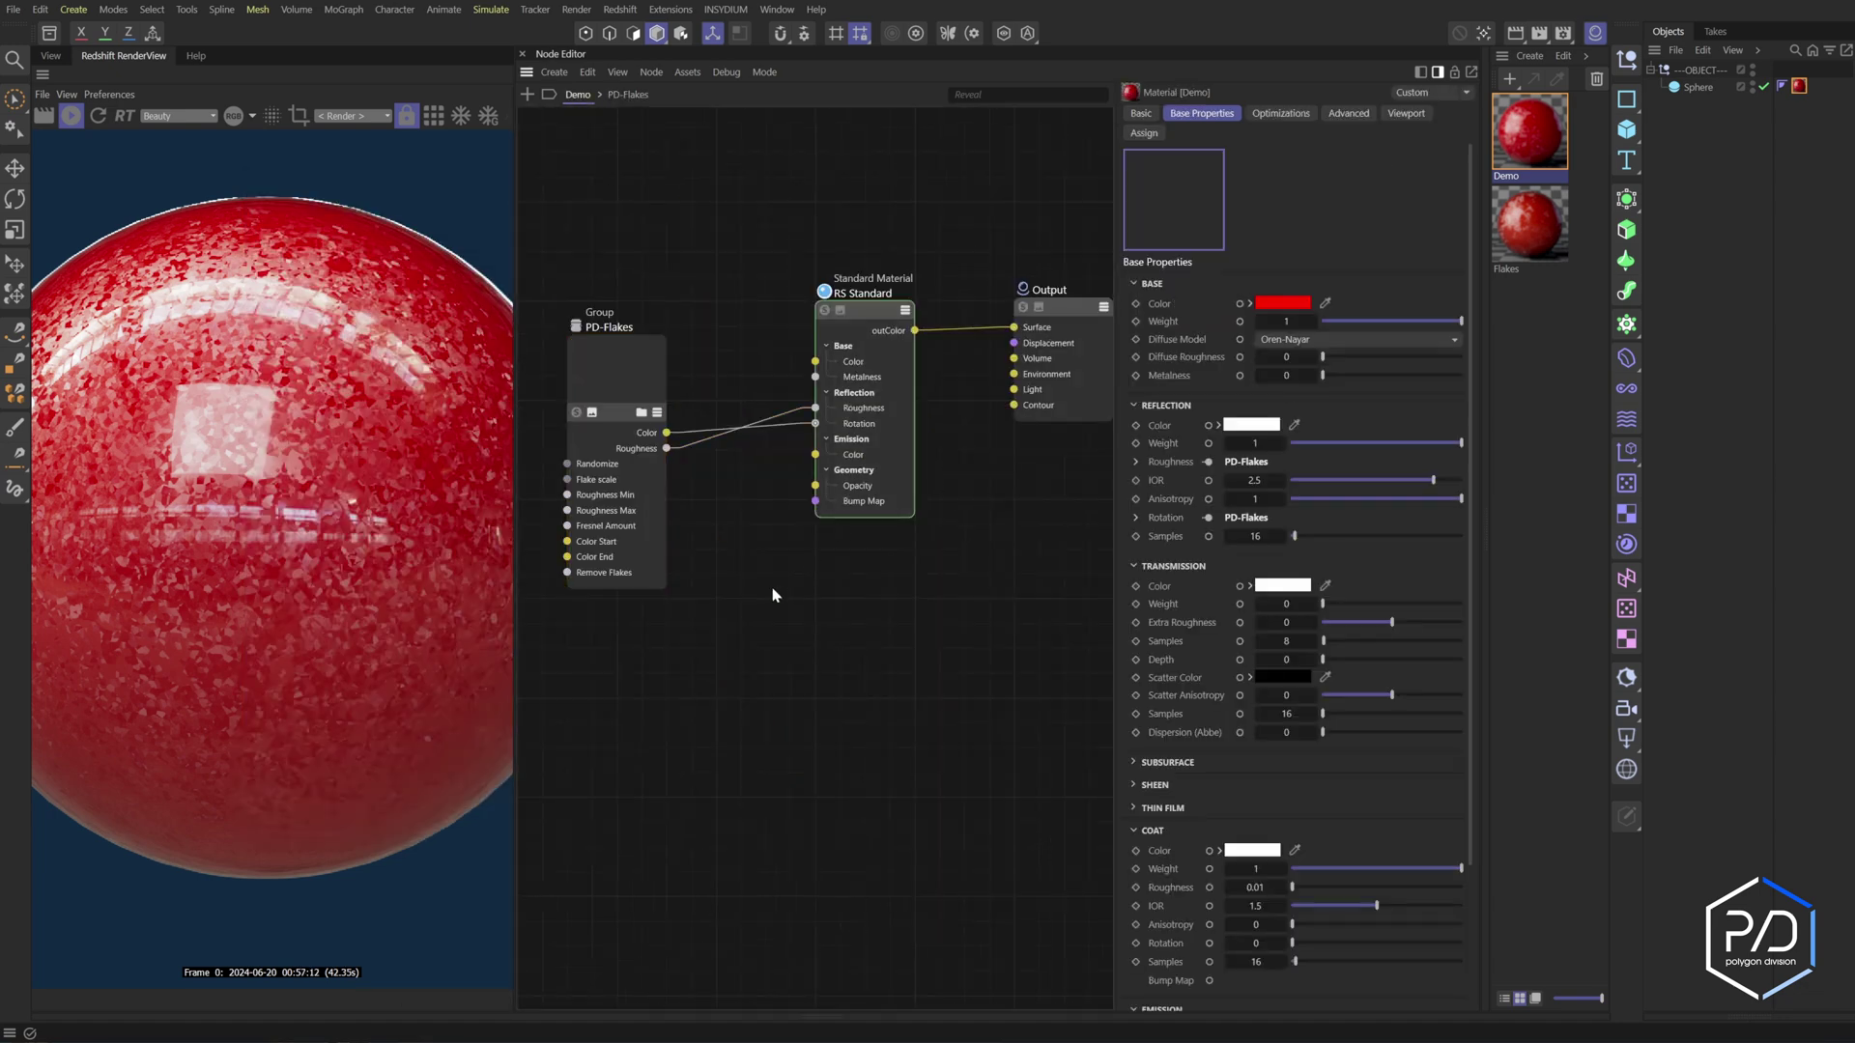
Color the PD-Flakes group node blue with H 220, S 100% and V 100%, and turn off its preview
{"action": "left_click", "coordinate": [616, 372]}
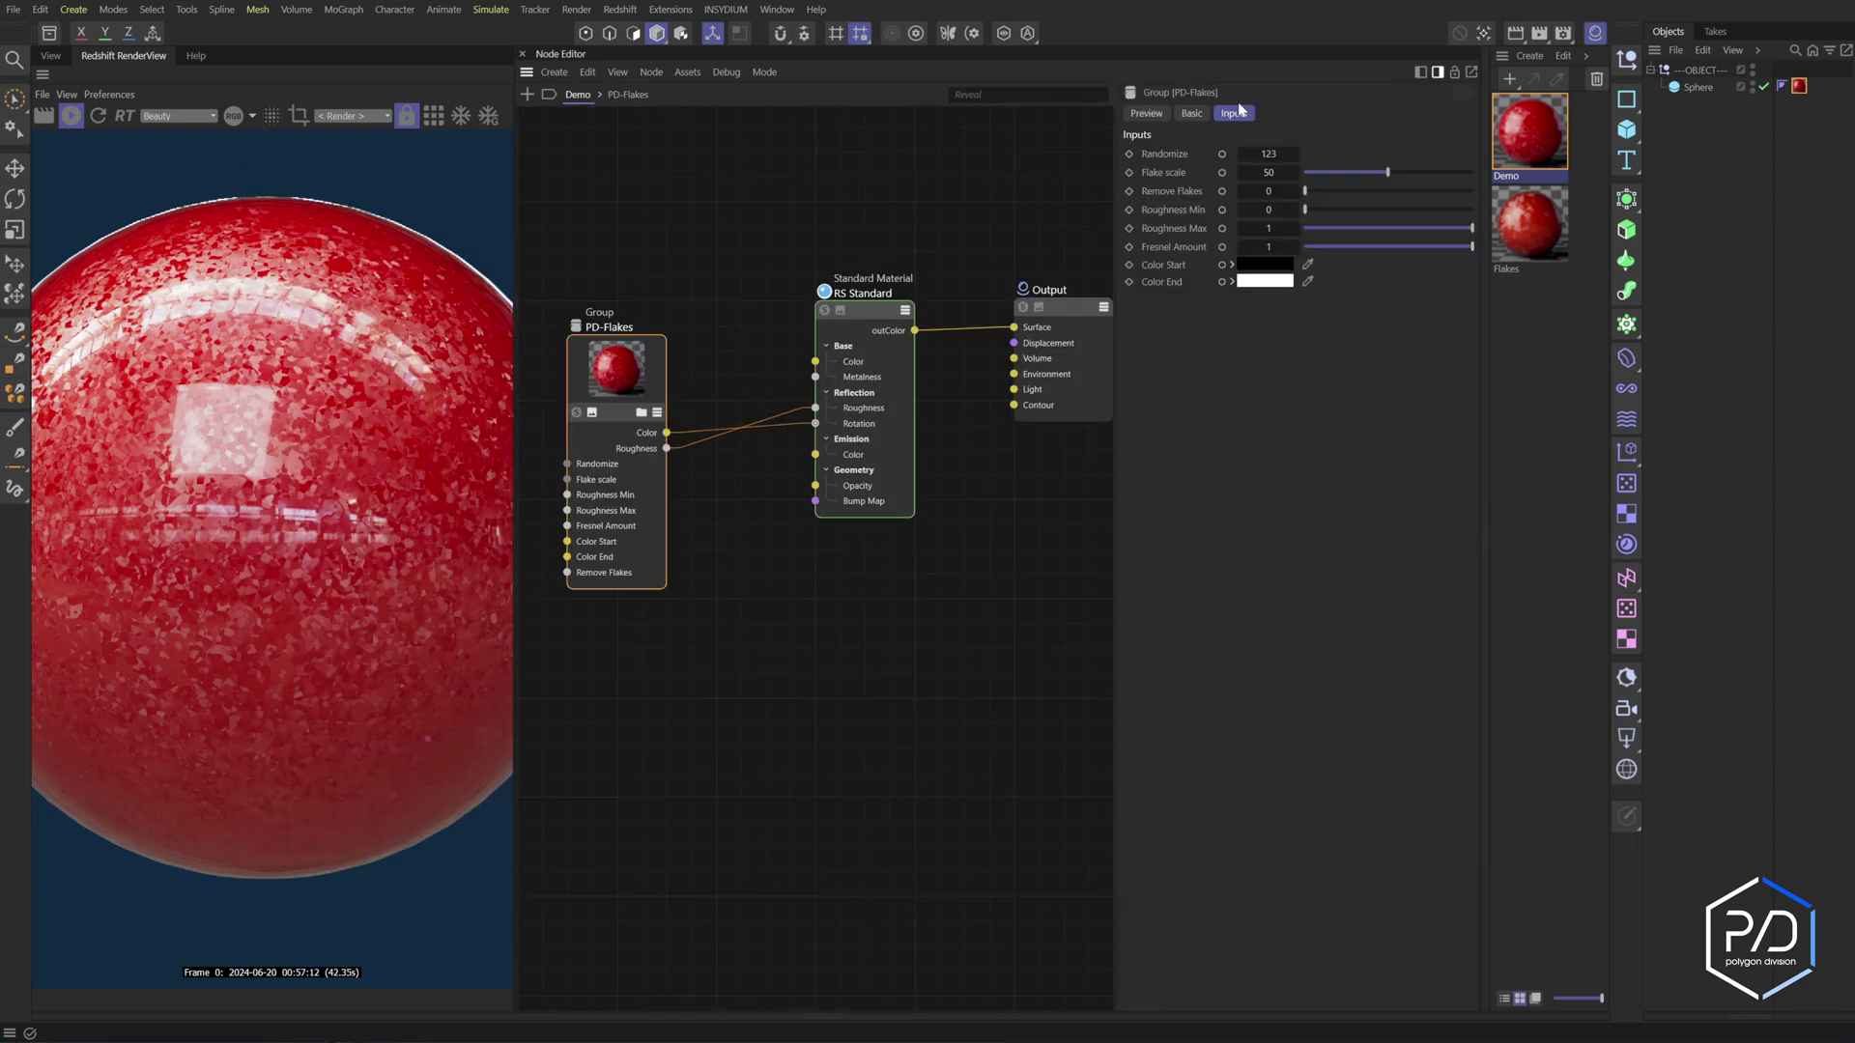
{"action": "left_click", "coordinate": [1191, 113]}
{"action": "left_click", "coordinate": [1247, 187]}
{"action": "left_click", "coordinate": [1354, 373]}
{"action": "left_click", "coordinate": [1245, 373]}
{"action": "type", "text": "220"}
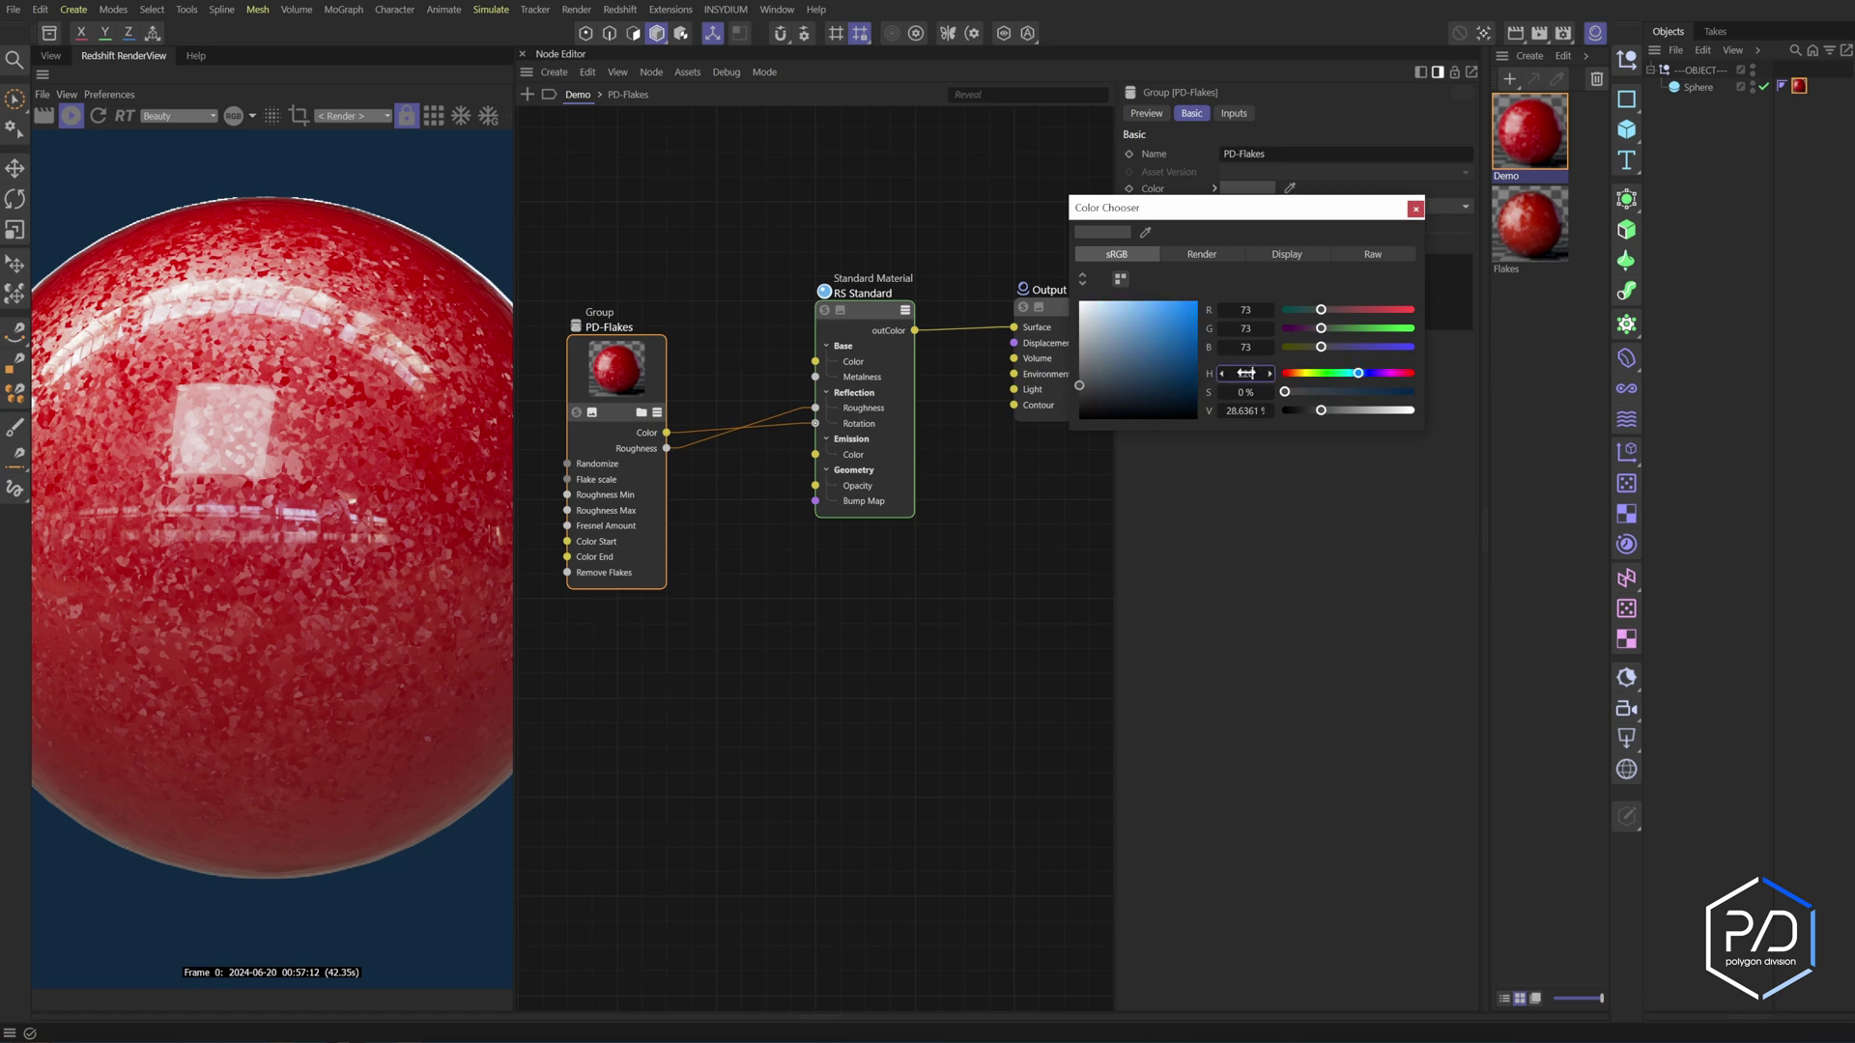
{"action": "key", "text": "Tab"}
{"action": "type", "text": "100"}
{"action": "key", "text": "Tab"}
{"action": "type", "text": "100"}
{"action": "key", "text": "Return"}
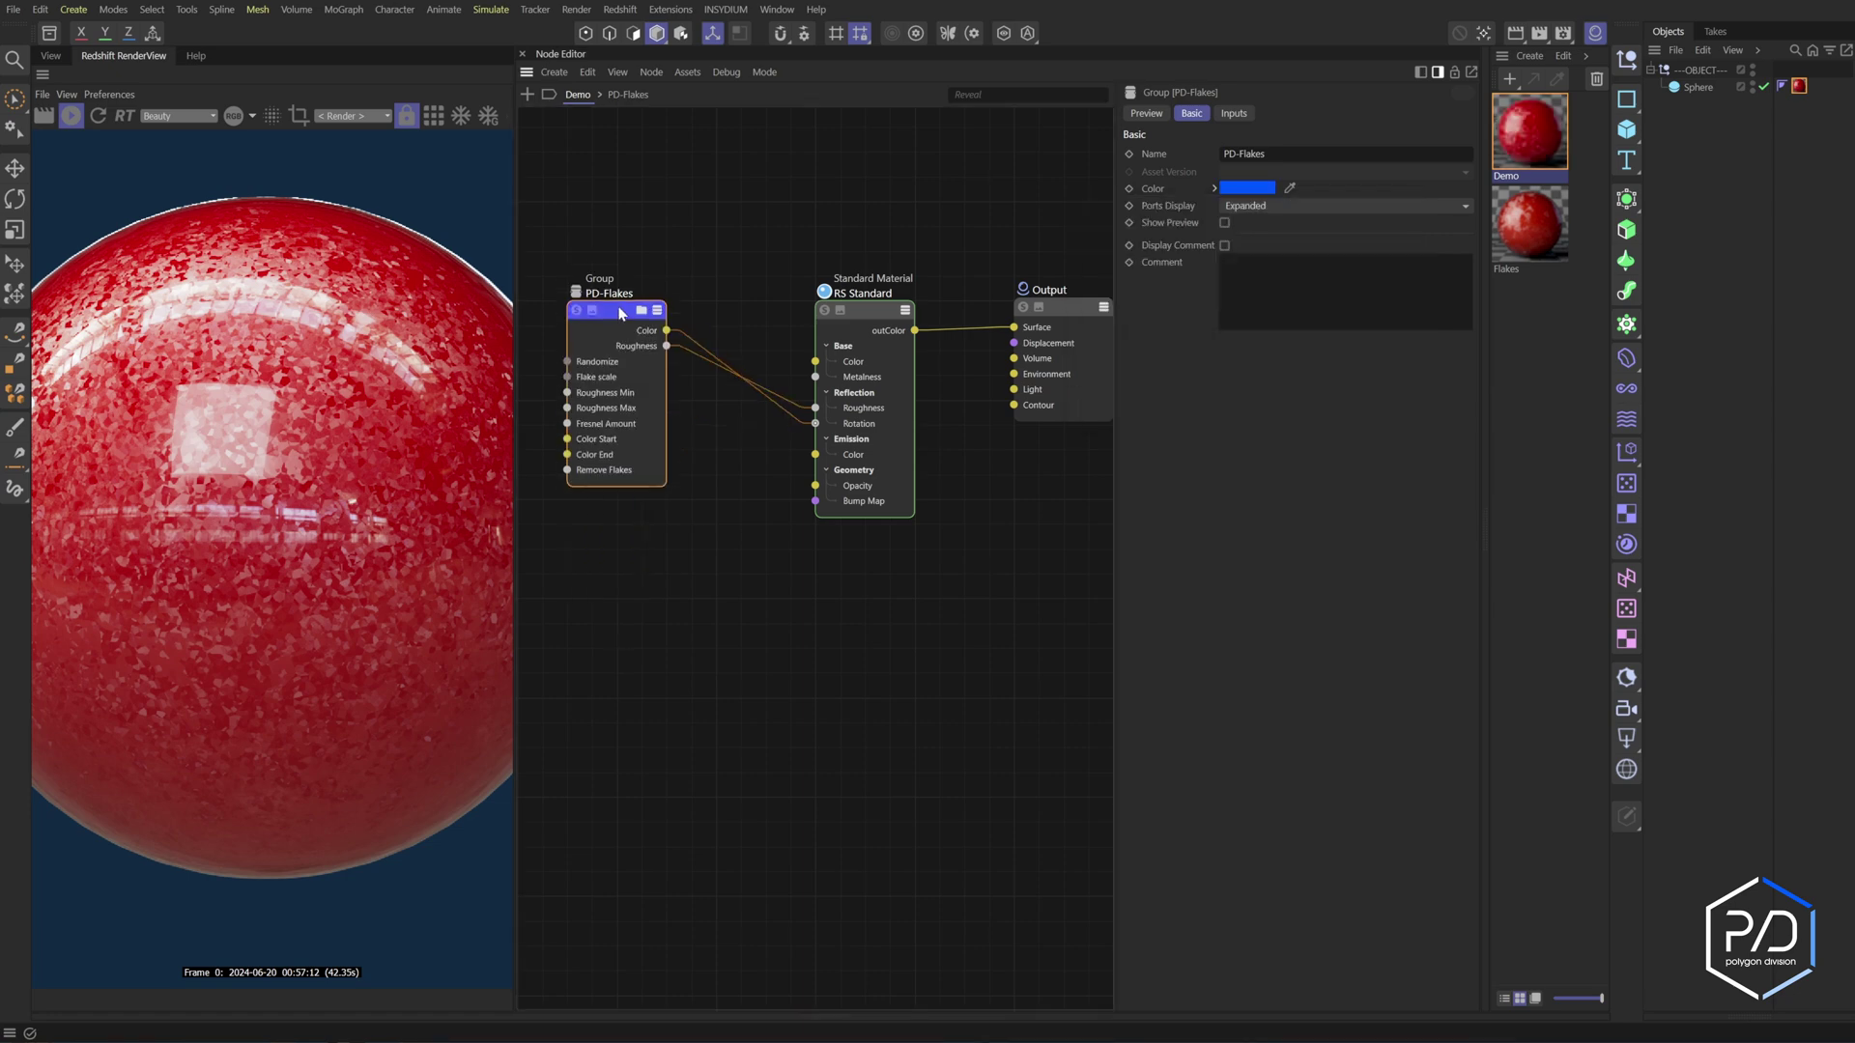
Raise the PD-Flakes group's Remove Flakes to about 0.71 and set its Flake scale to 10
{"action": "middle_click_drag", "start_coordinate": [684, 538], "coordinate": [732, 546]}
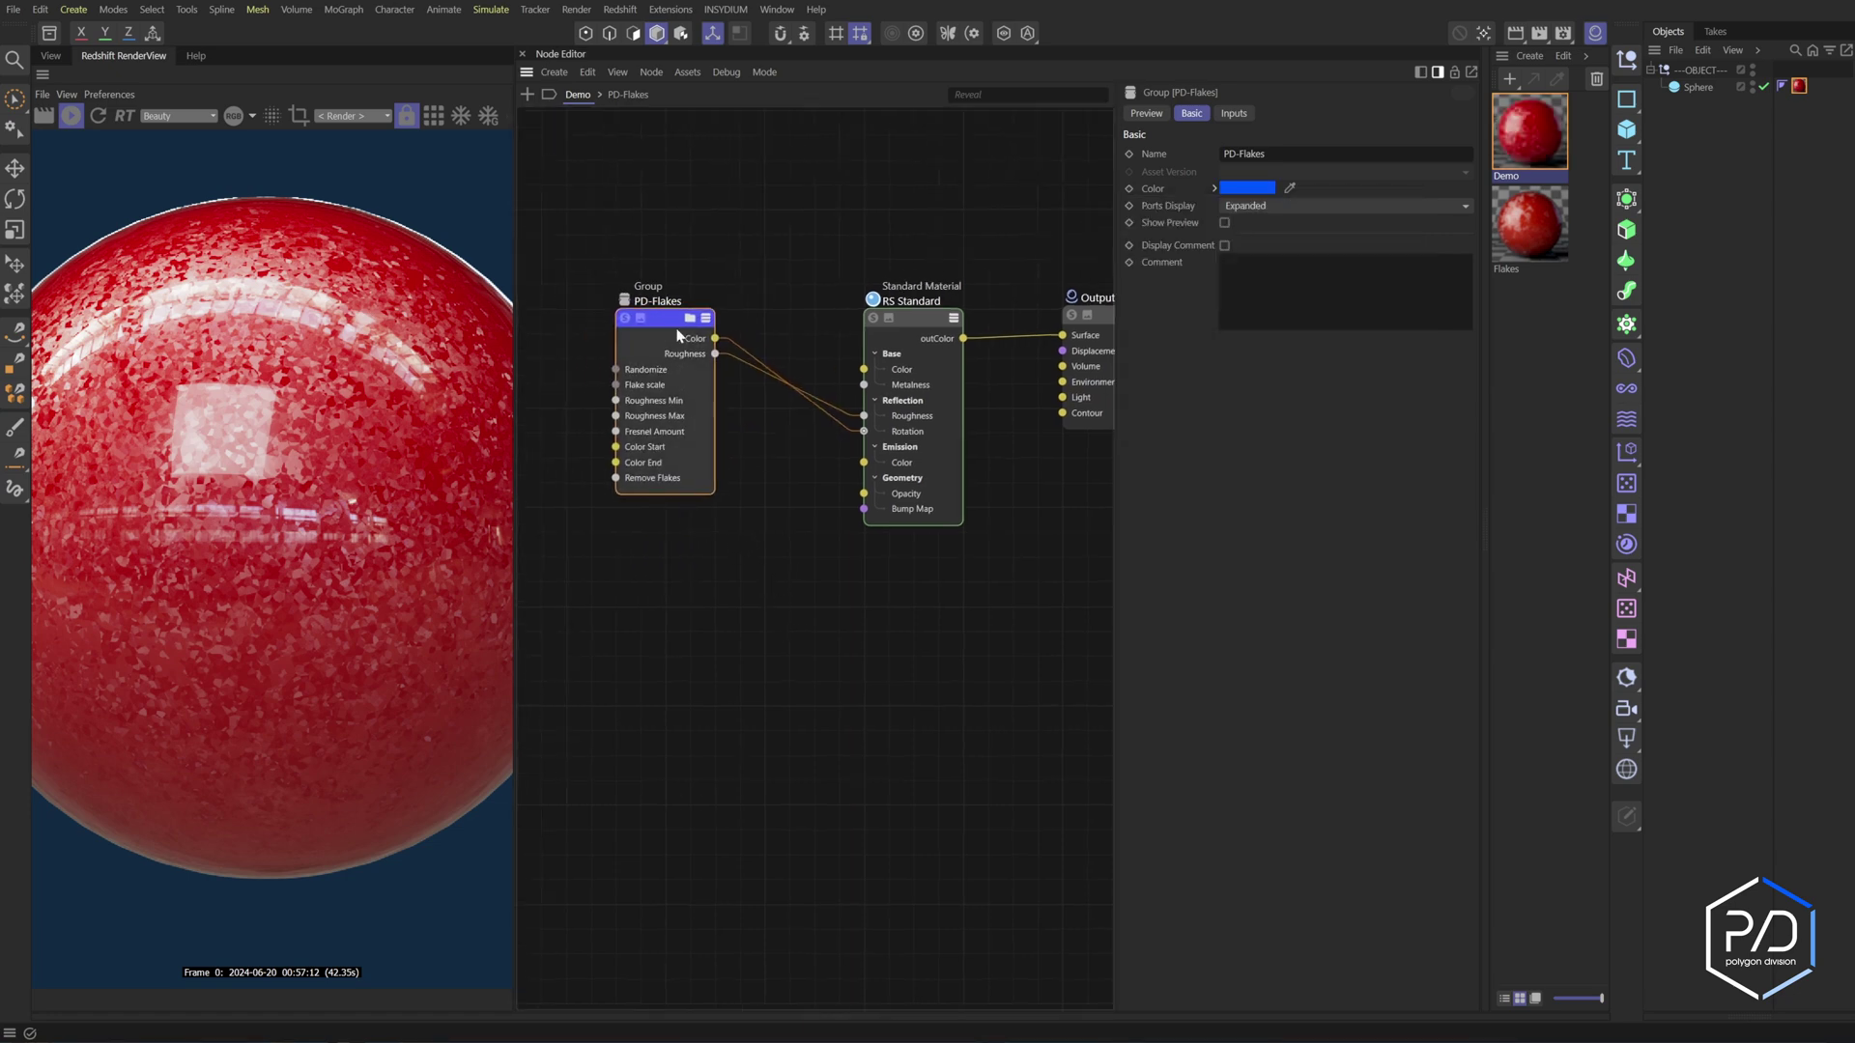
{"action": "left_click", "coordinate": [1234, 113]}
{"action": "left_click_drag", "start_coordinate": [1306, 191], "coordinate": [1426, 190]}
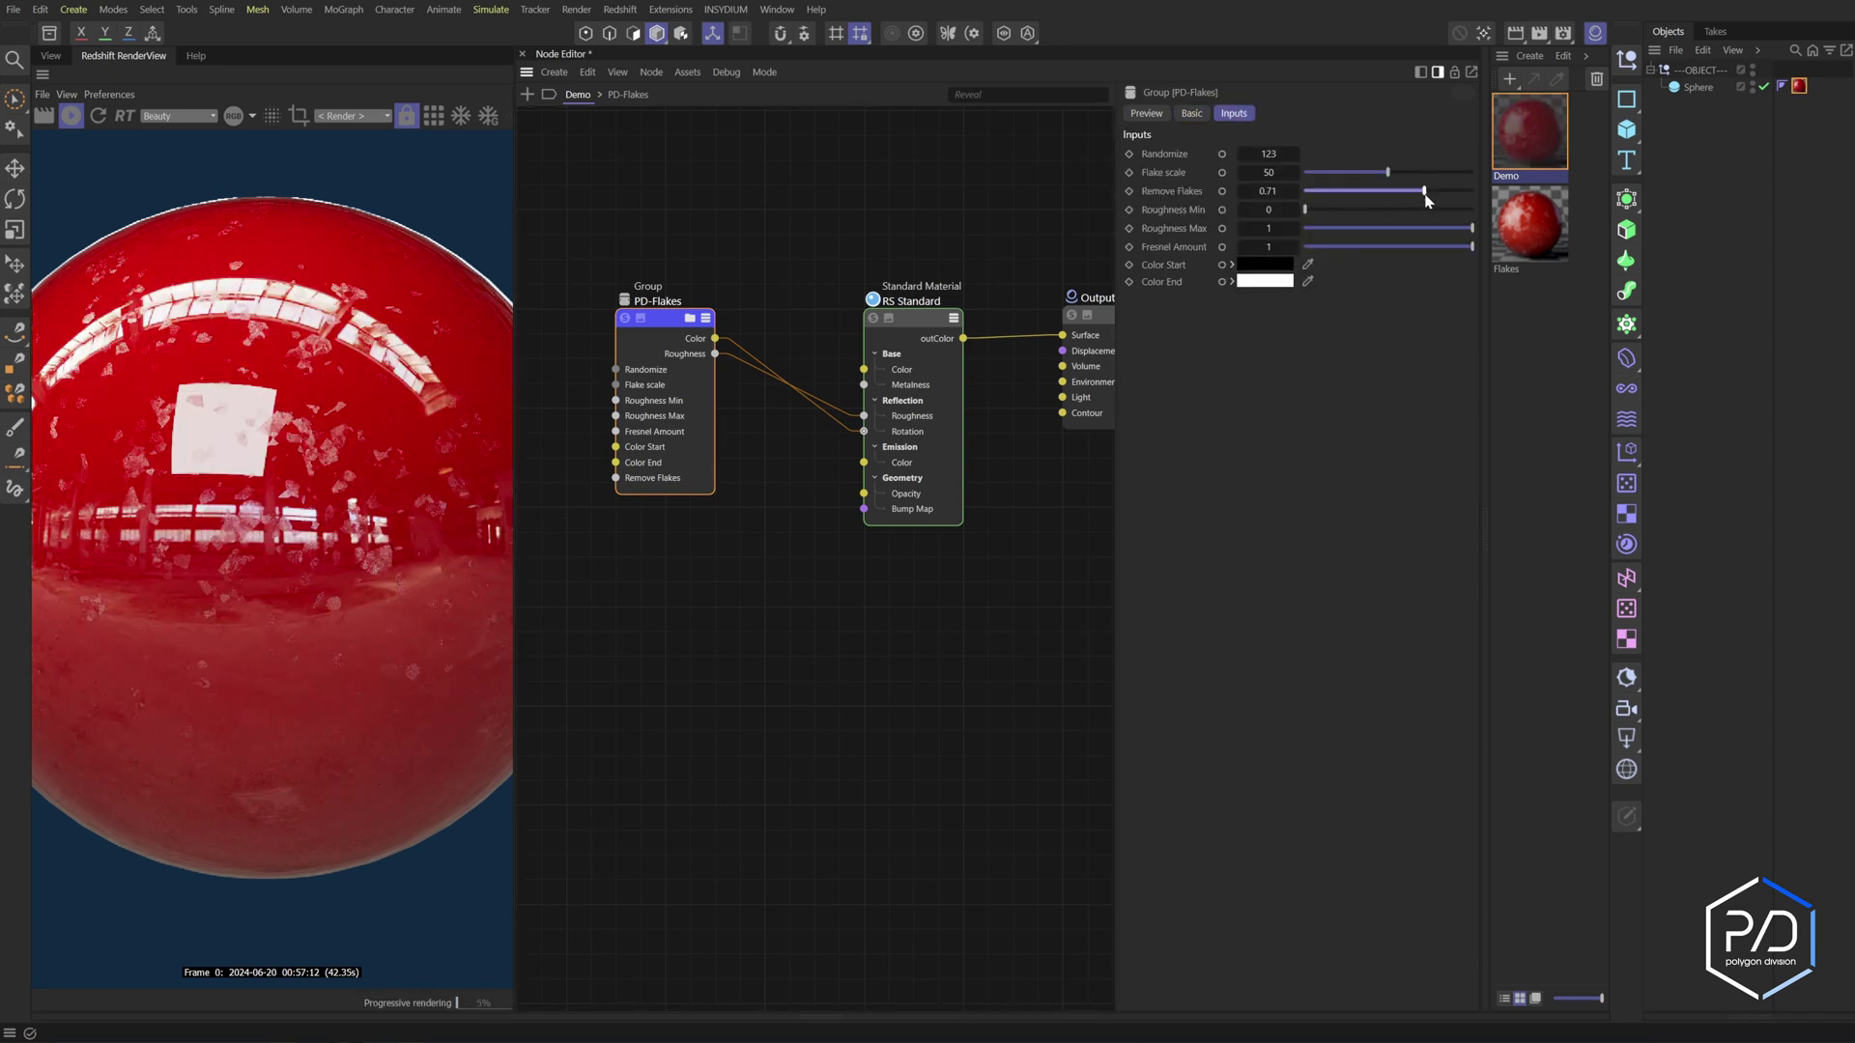
{"action": "left_click", "coordinate": [1272, 172]}
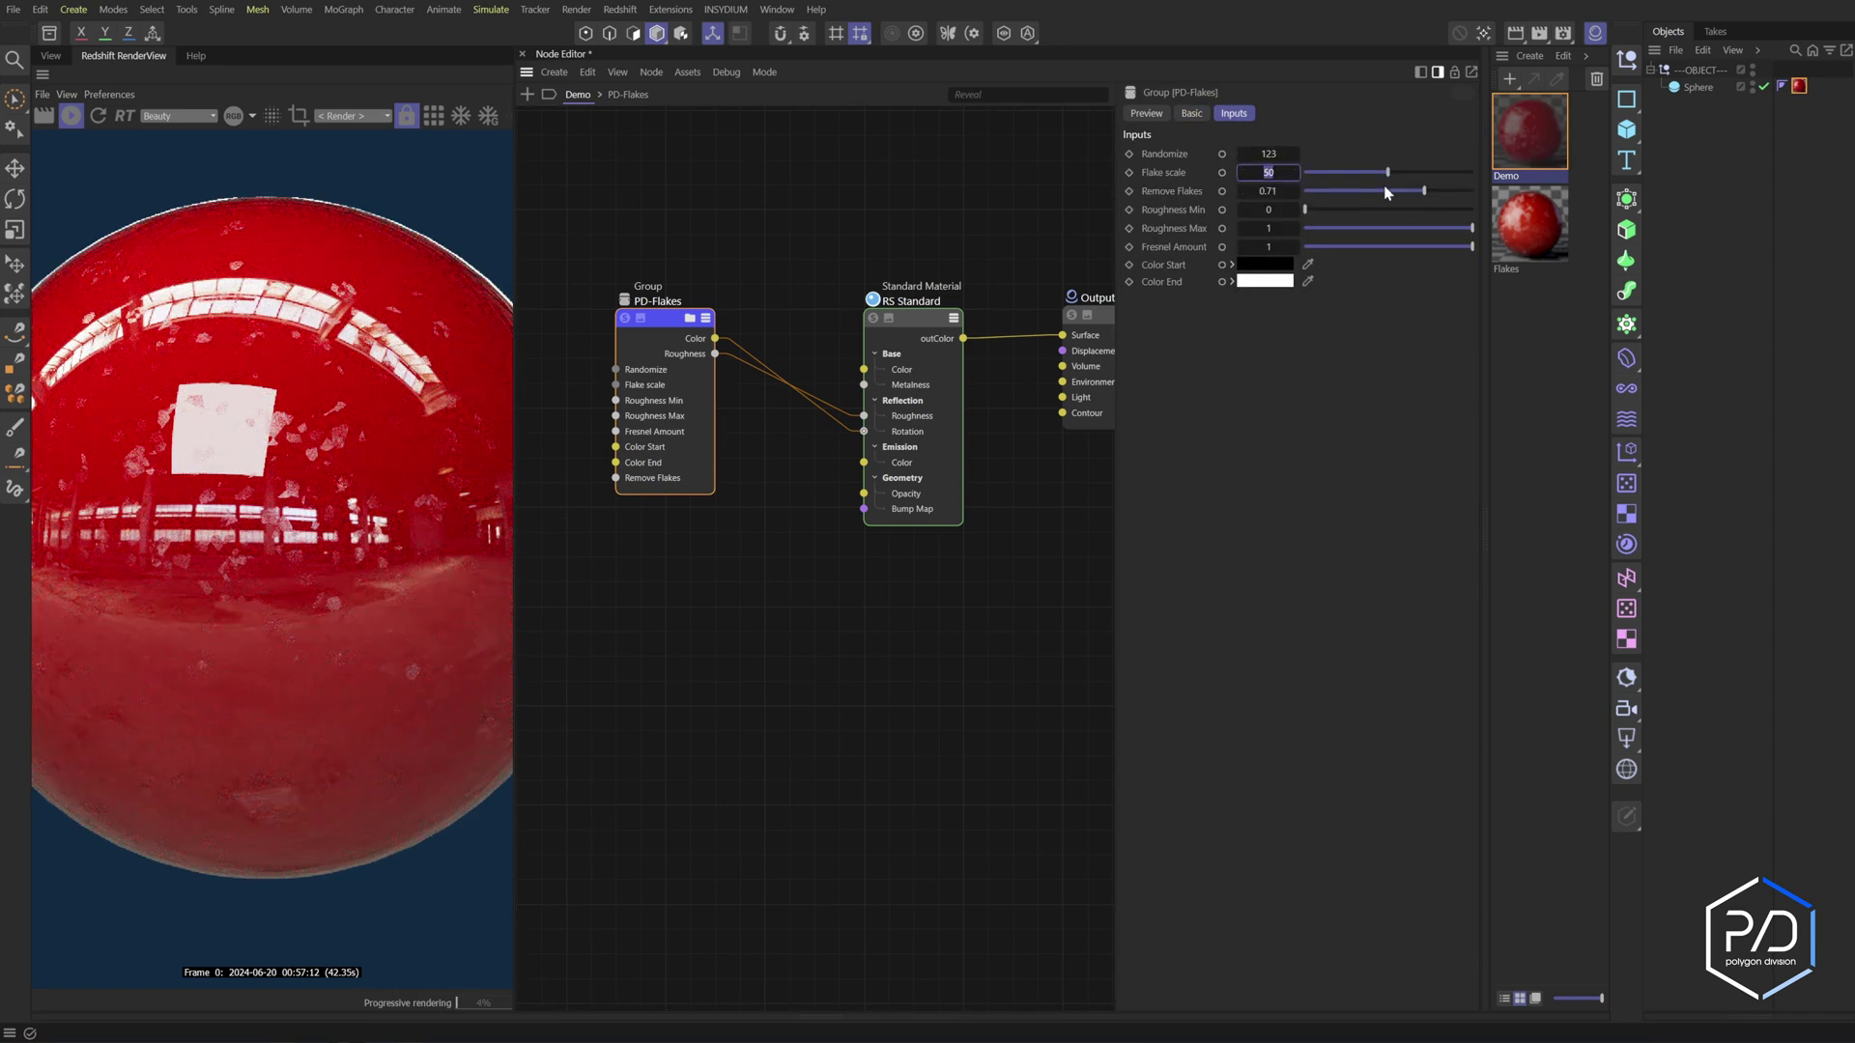
{"action": "type", "text": "10"}
{"action": "key", "text": "Return"}
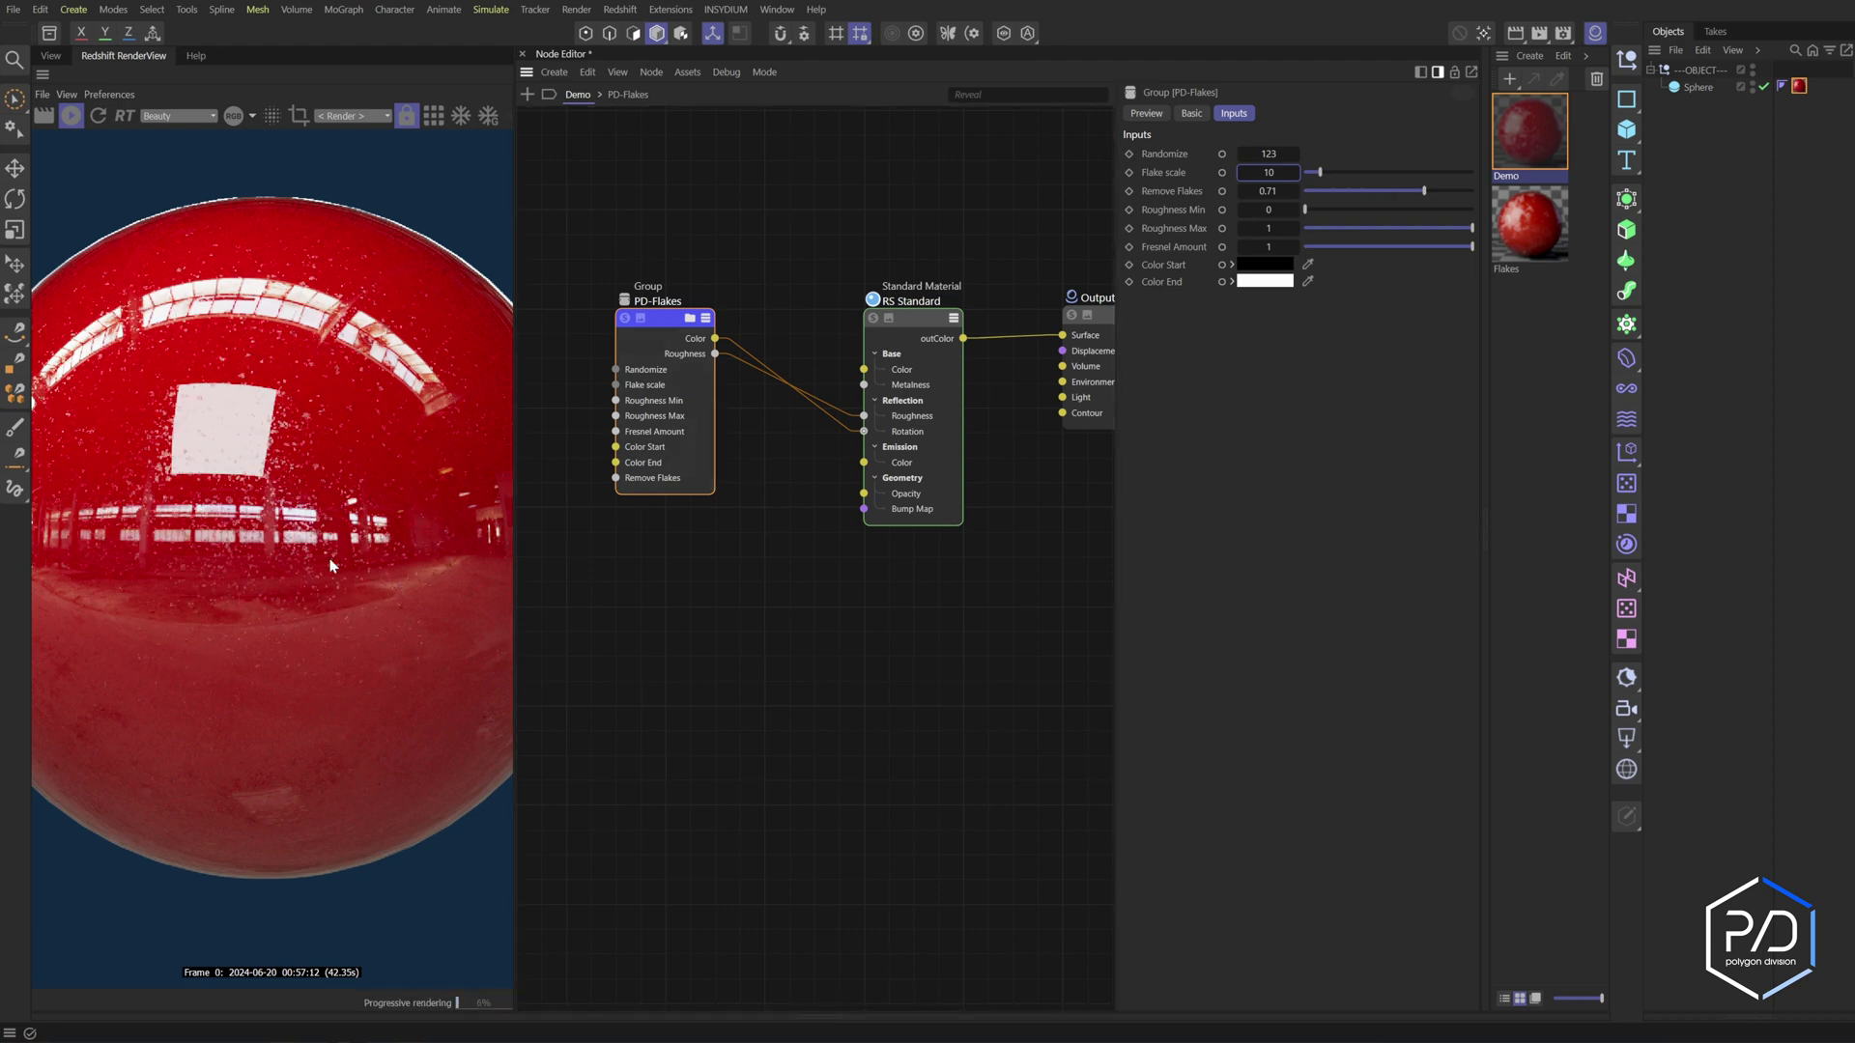
Test Remove Flakes at 0 and about 0.78 in the render, and finish with it at 0
{"action": "left_click_drag", "start_coordinate": [1424, 192], "coordinate": [1304, 191]}
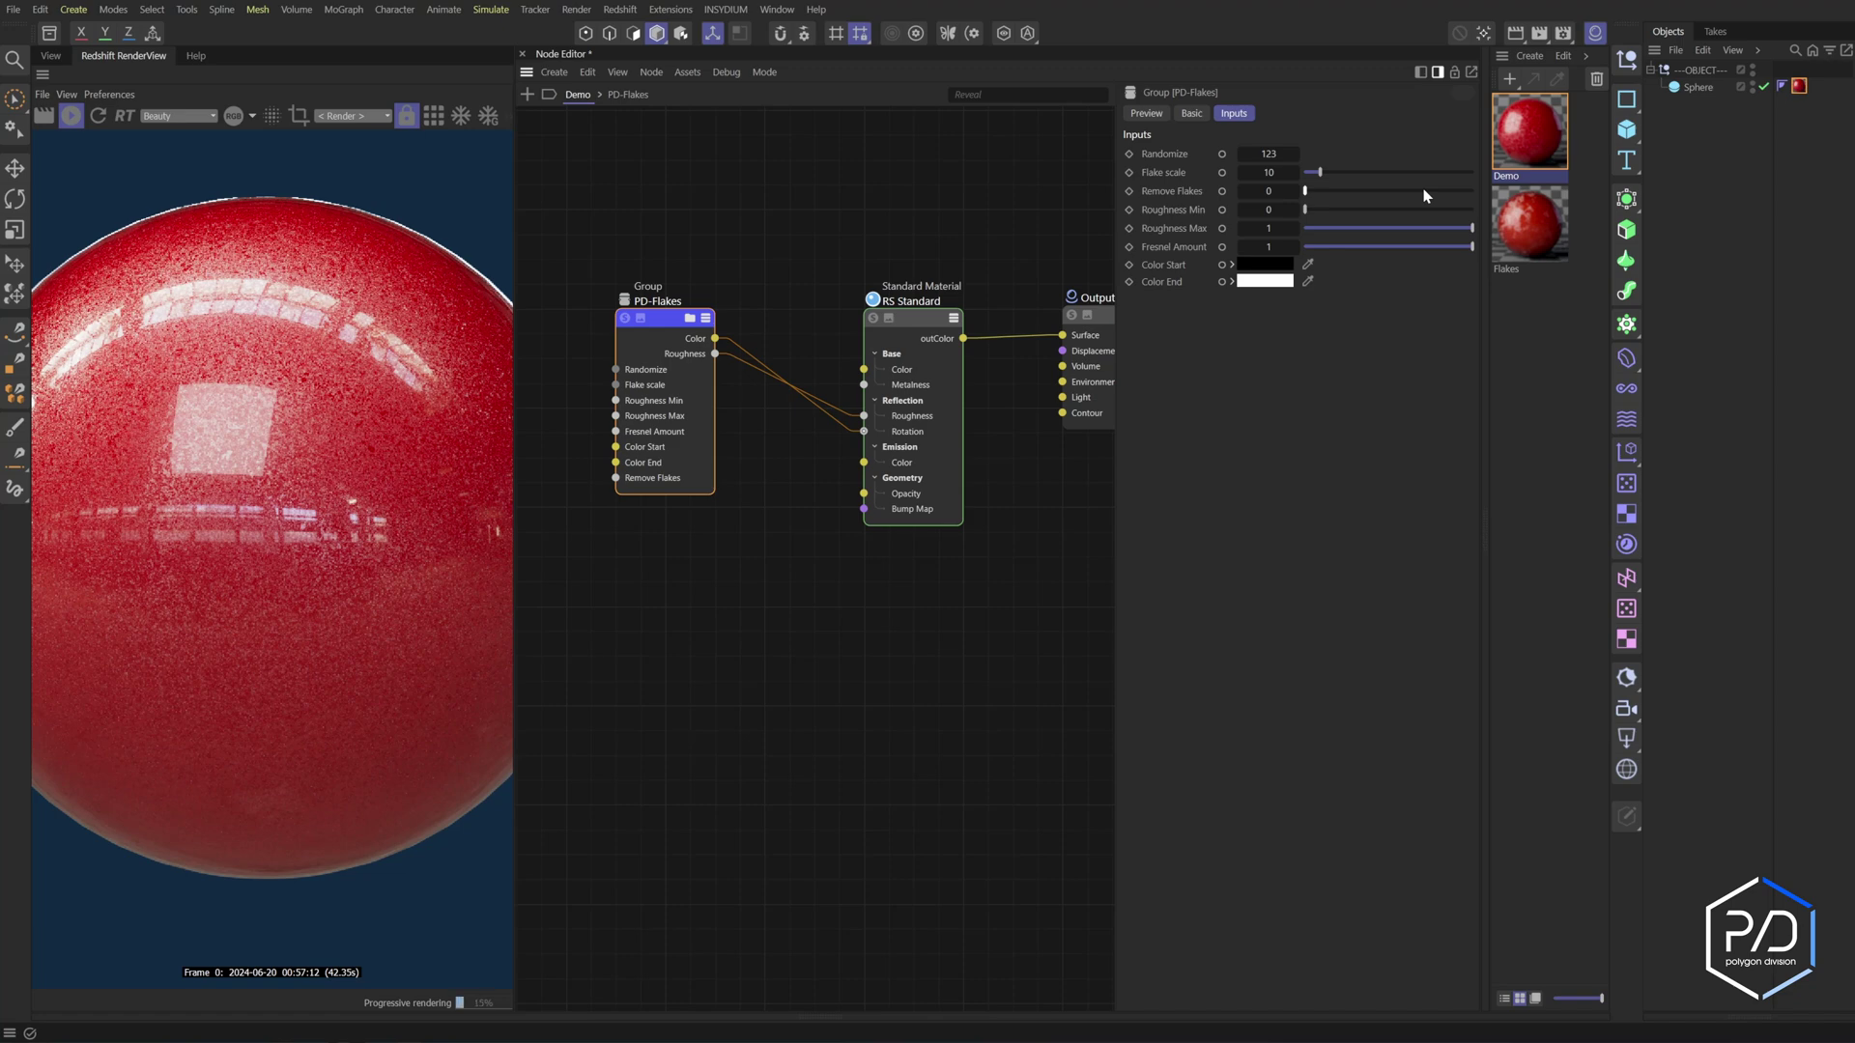
{"action": "left_click", "coordinate": [1422, 191]}
{"action": "left_click", "coordinate": [1435, 191]}
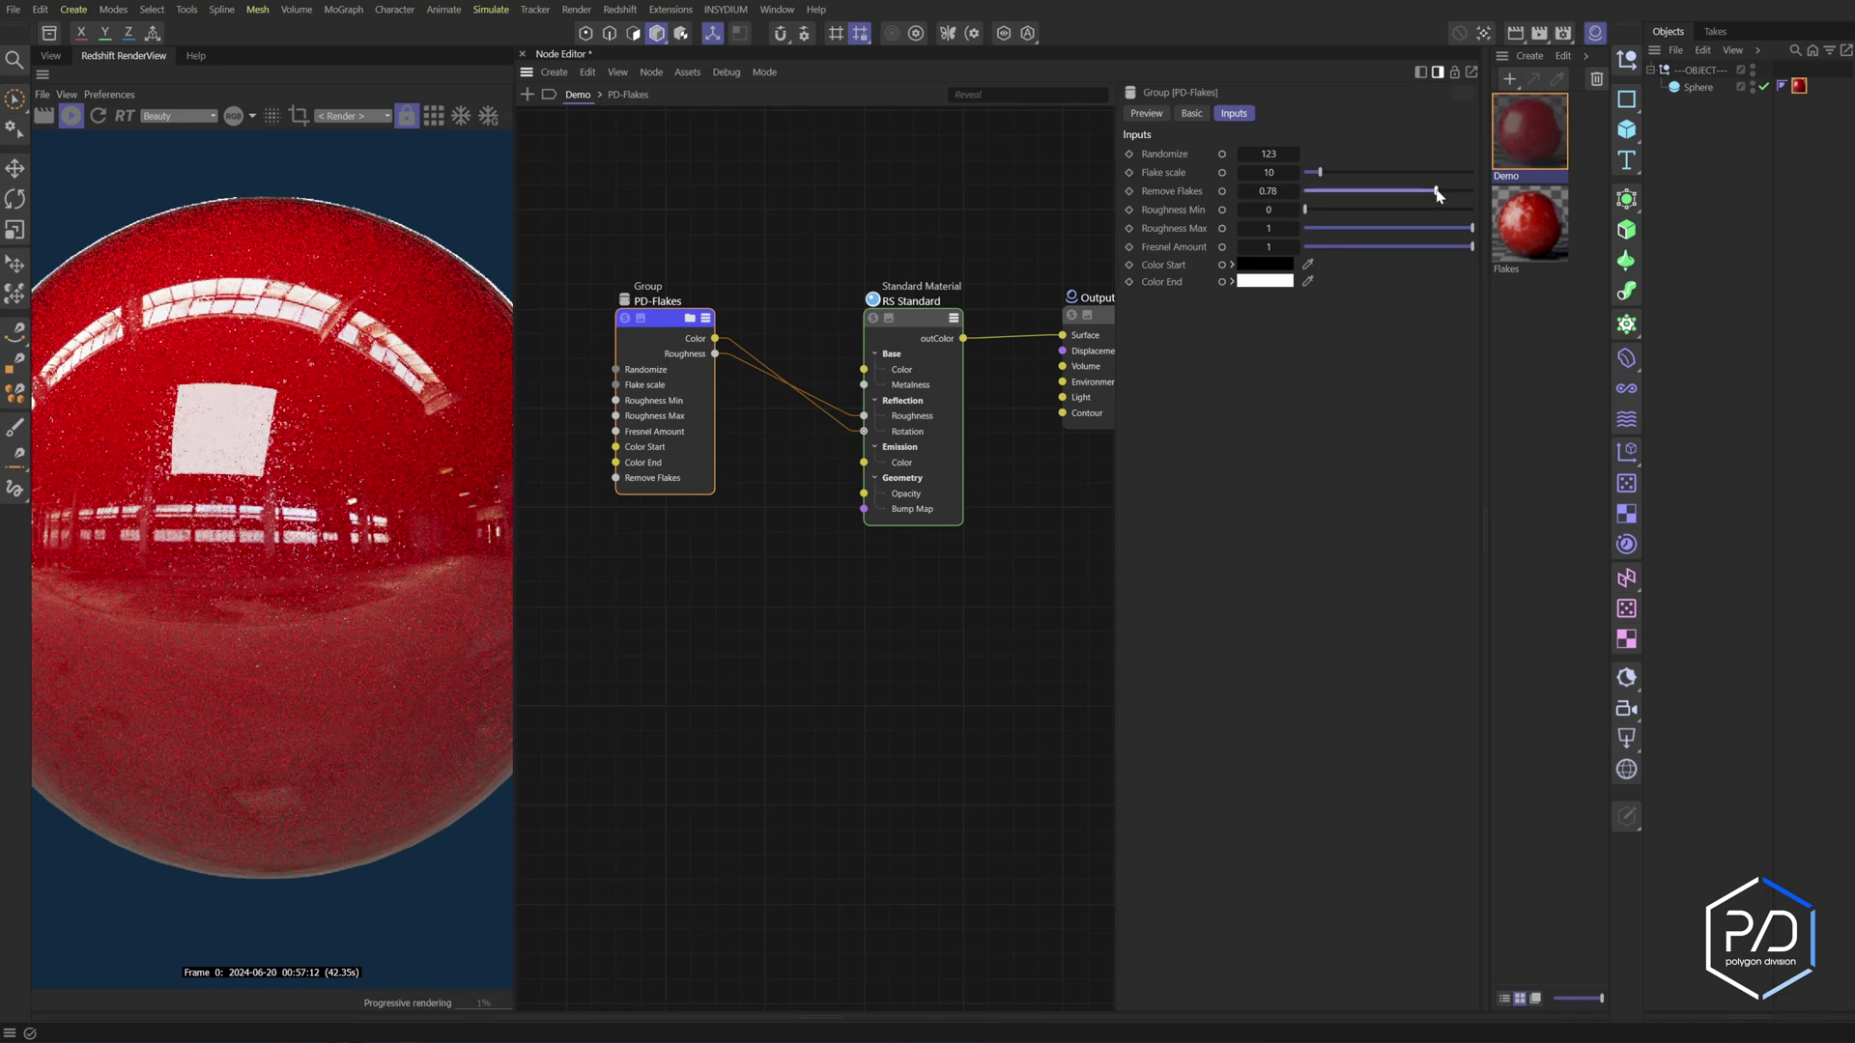
{"action": "left_click", "coordinate": [1302, 192]}
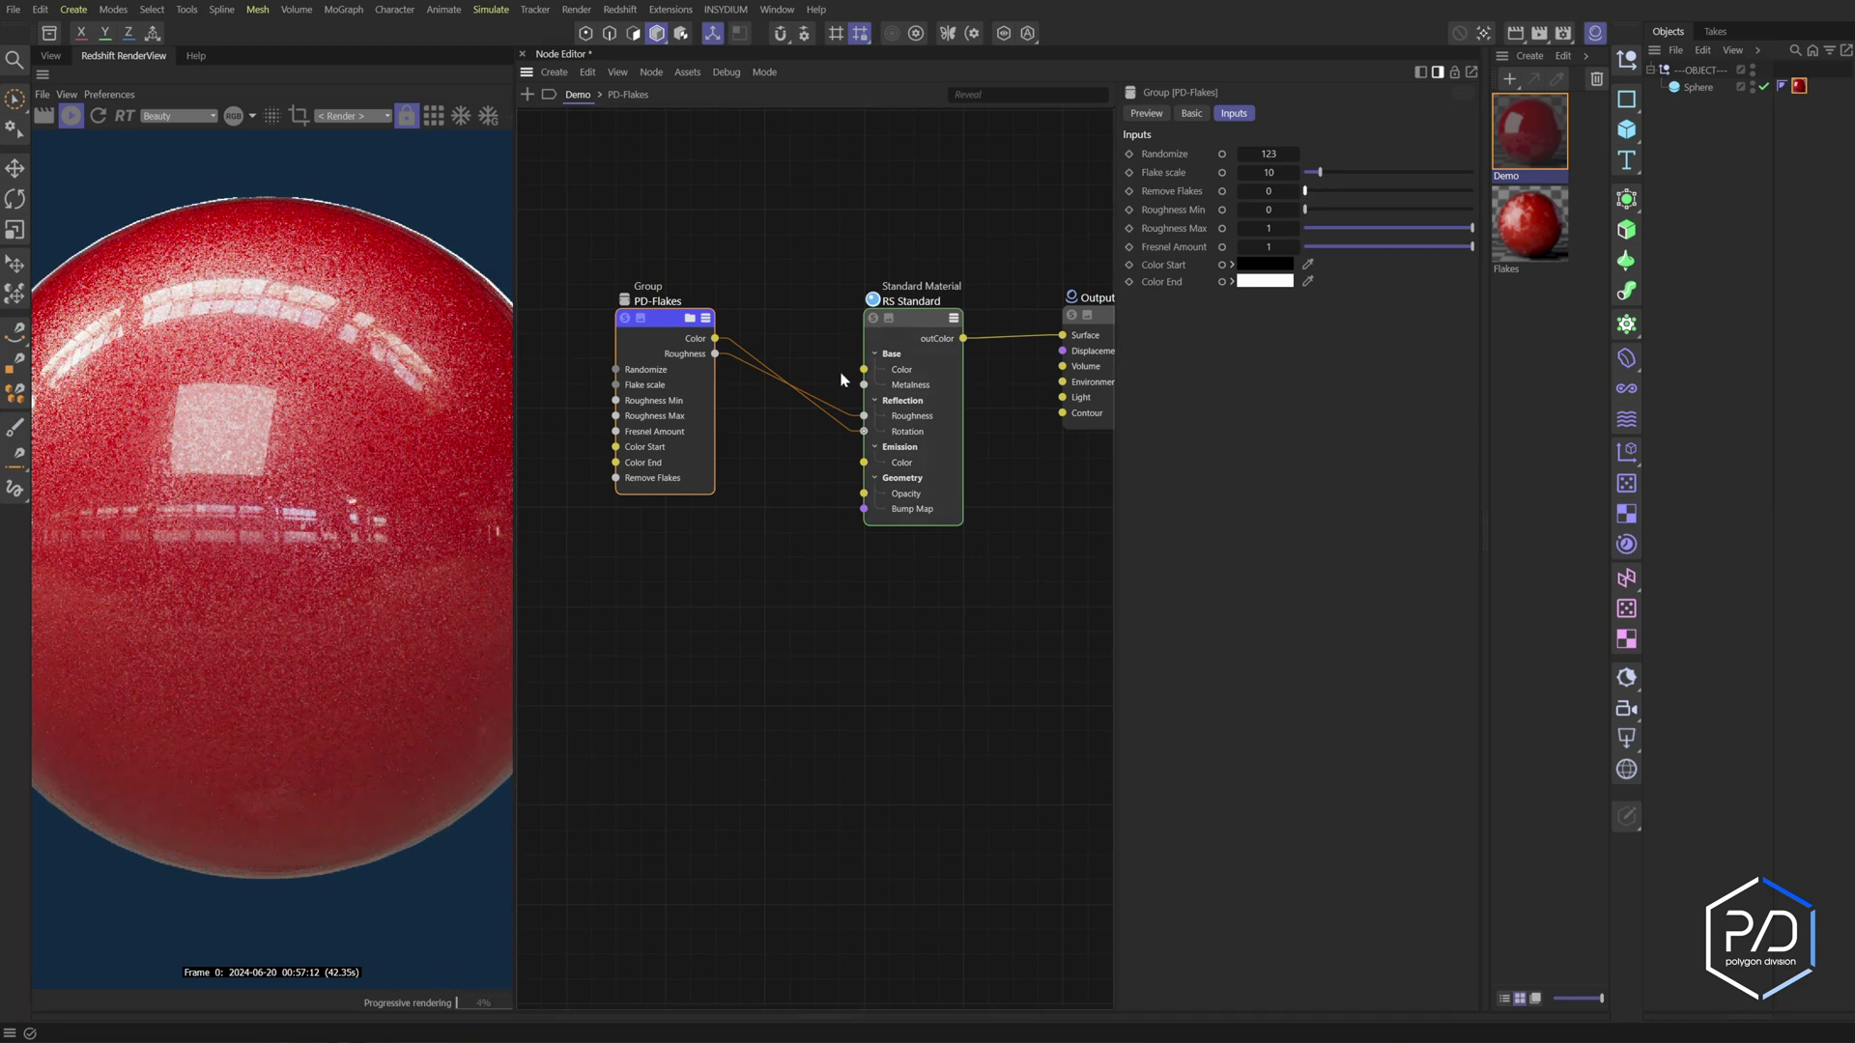
Set the reflection IOR of the RS Standard material node to 1.5
{"action": "left_click", "coordinate": [874, 381]}
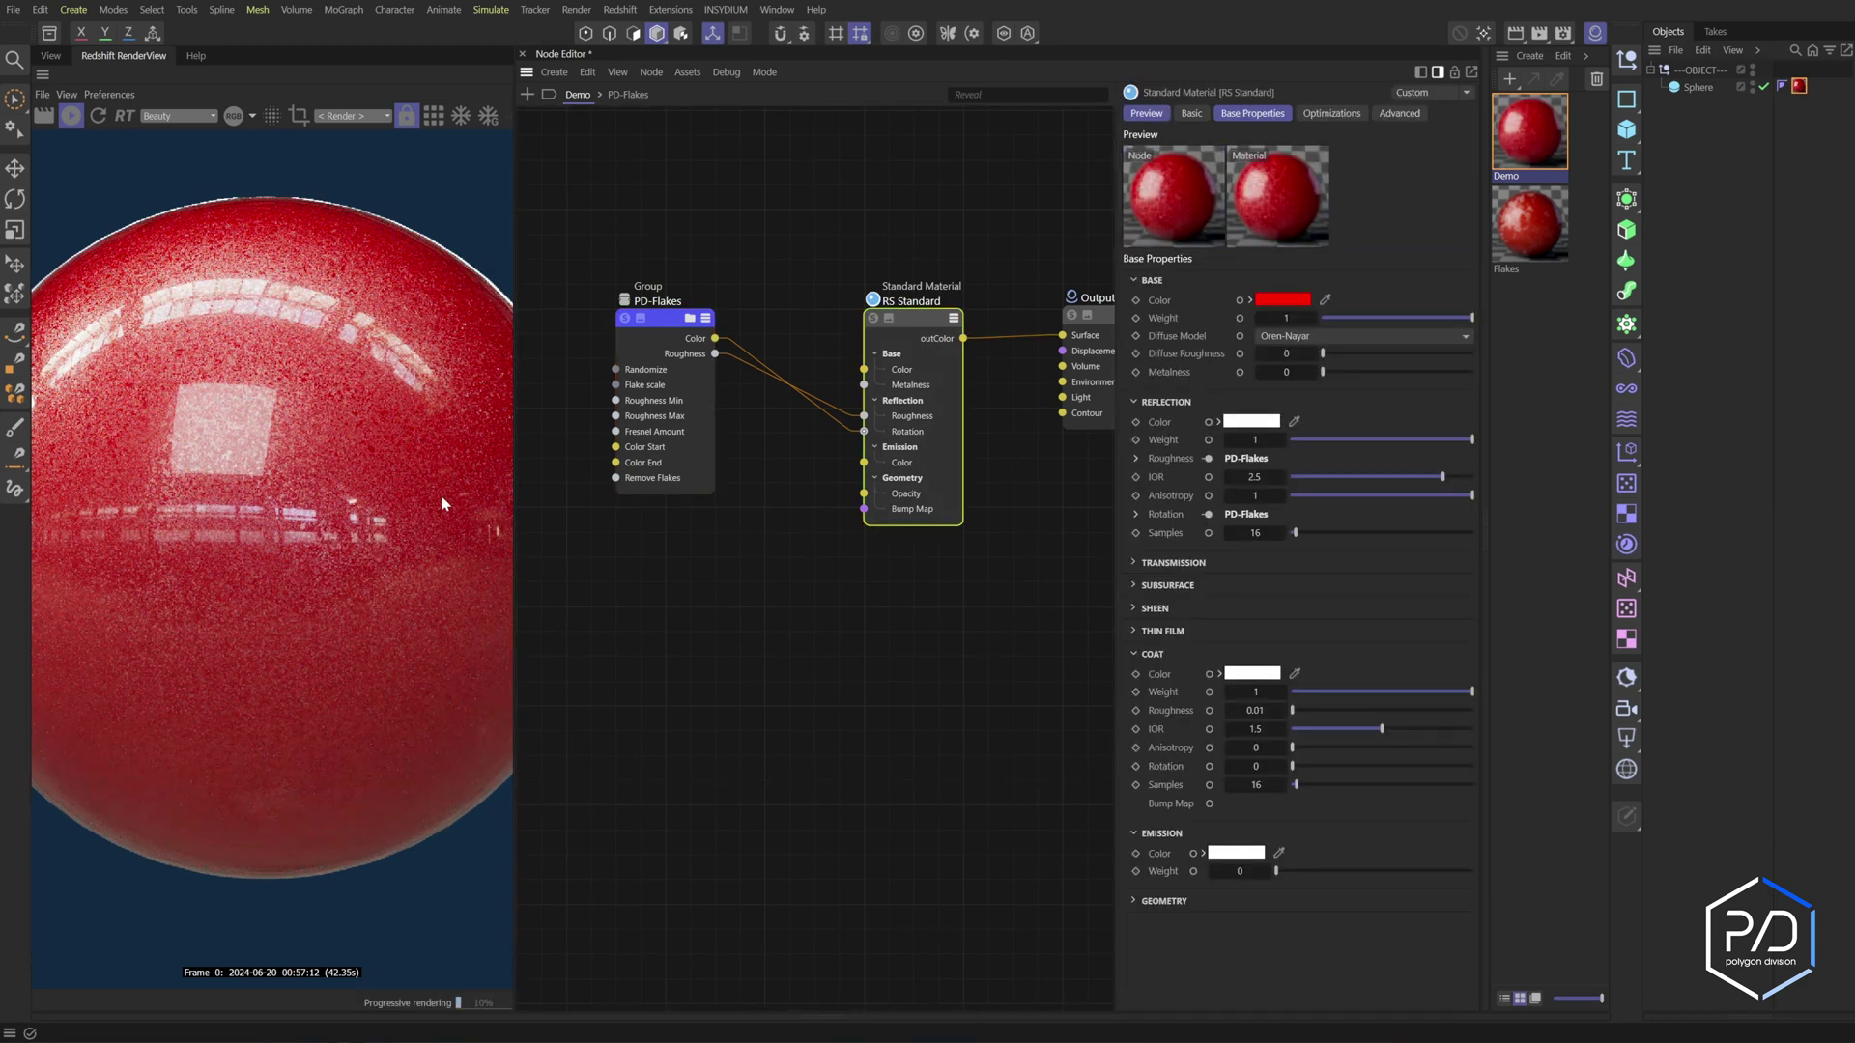
{"action": "left_click", "coordinate": [1254, 476]}
{"action": "type", "text": "1.5"}
{"action": "key", "text": "Return"}
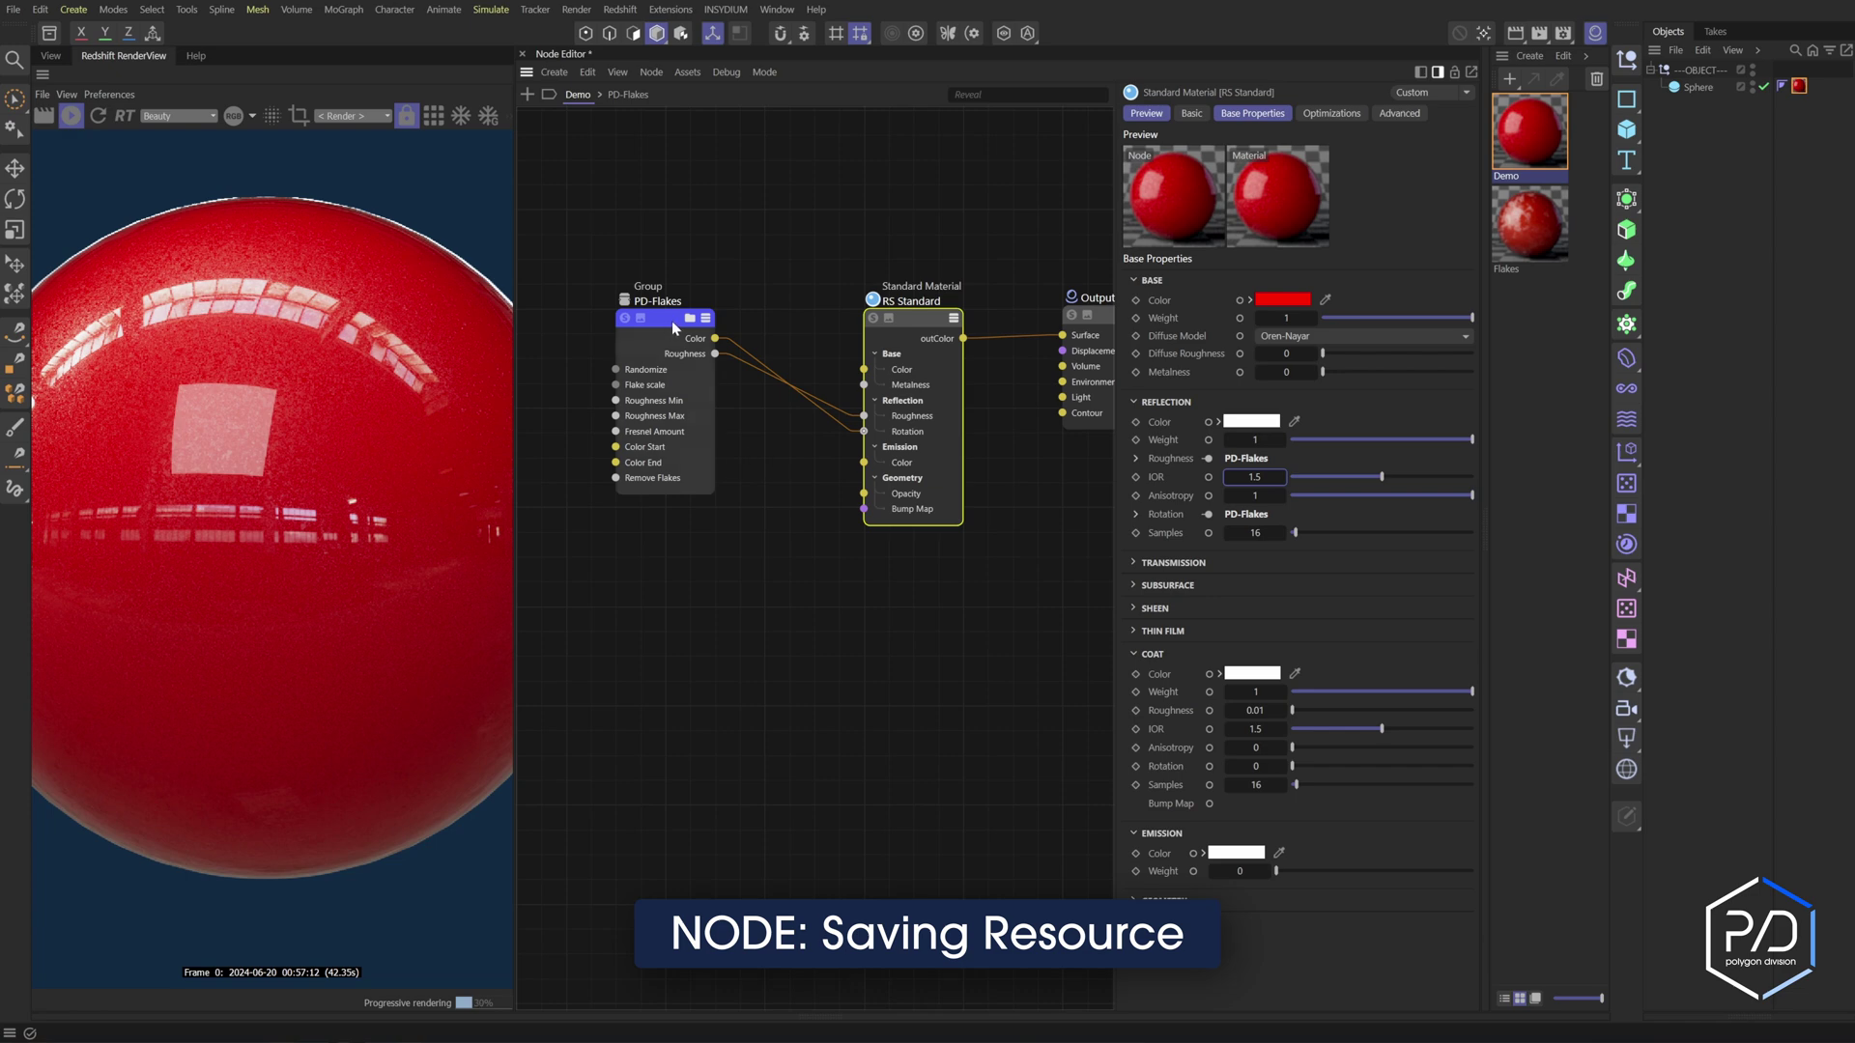
Convert the PD-Flakes group to an asset, saved in the Preferences database under the author's personal tools category
{"action": "left_click_drag", "start_coordinate": [672, 326], "coordinate": [718, 332]}
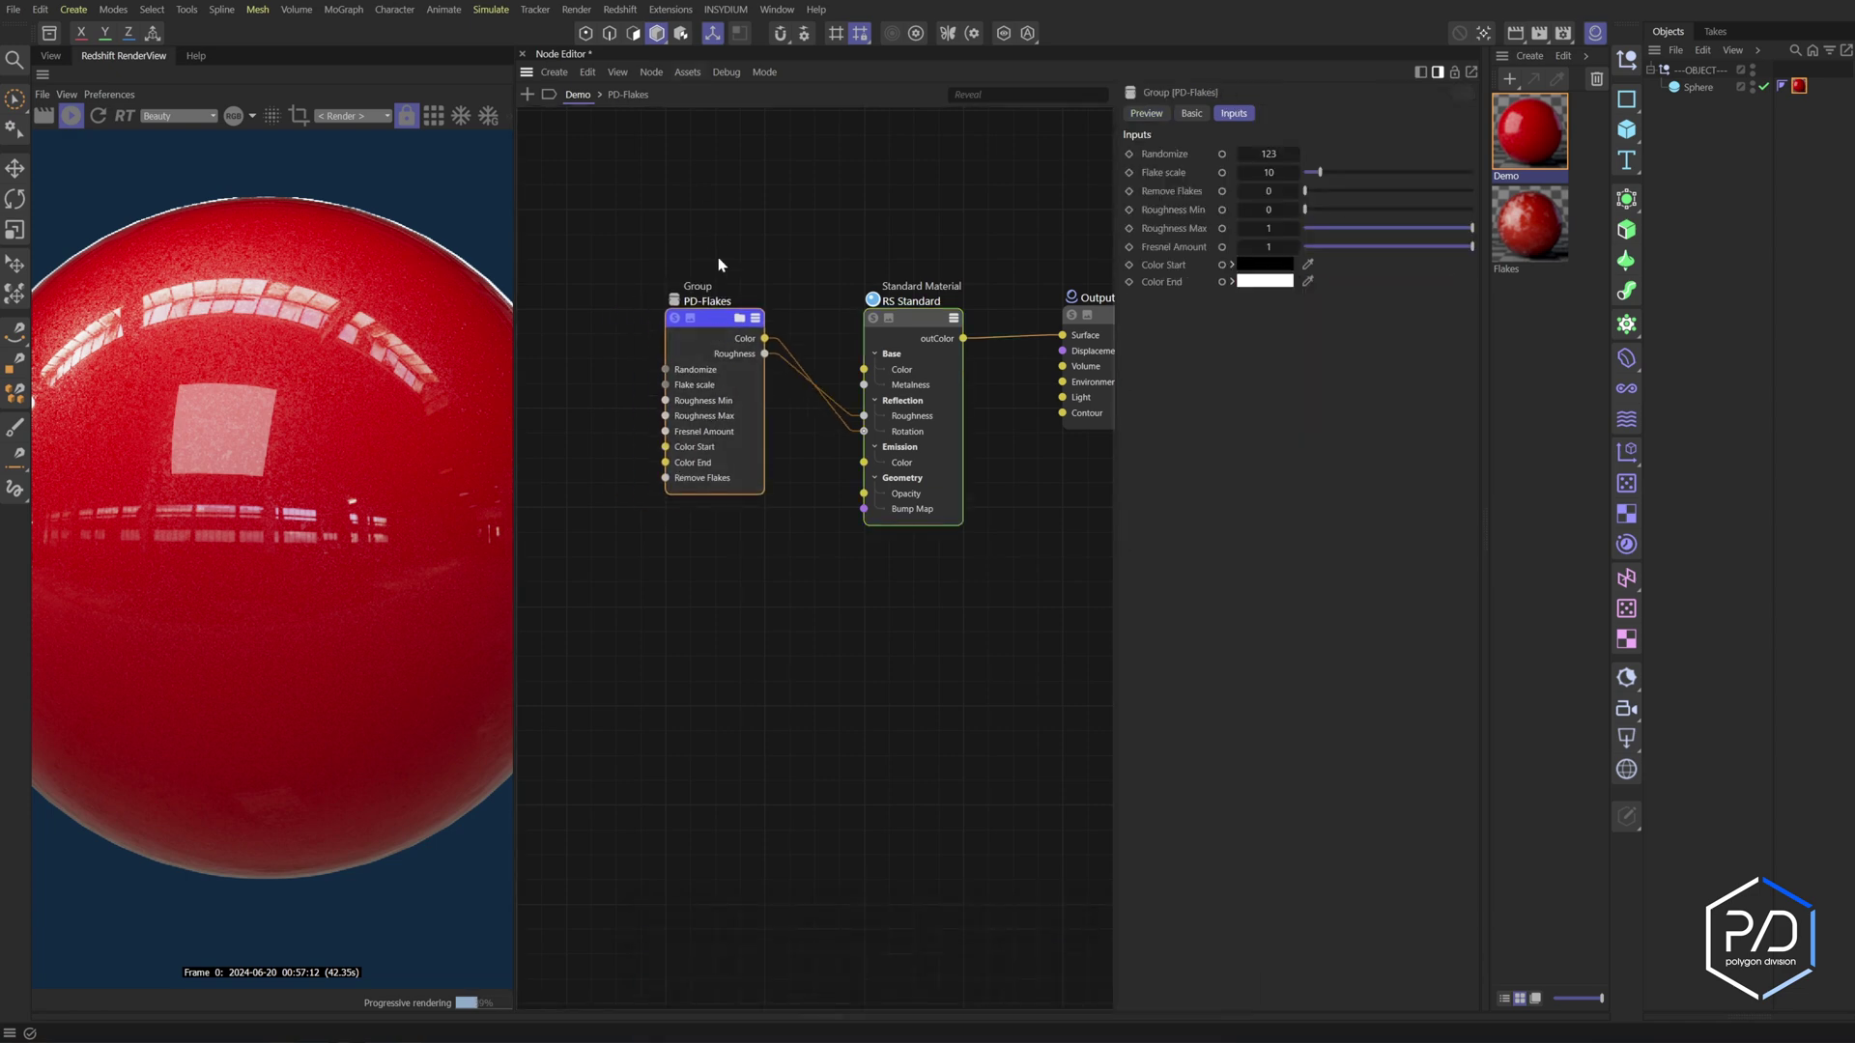
{"action": "left_click", "coordinate": [686, 71]}
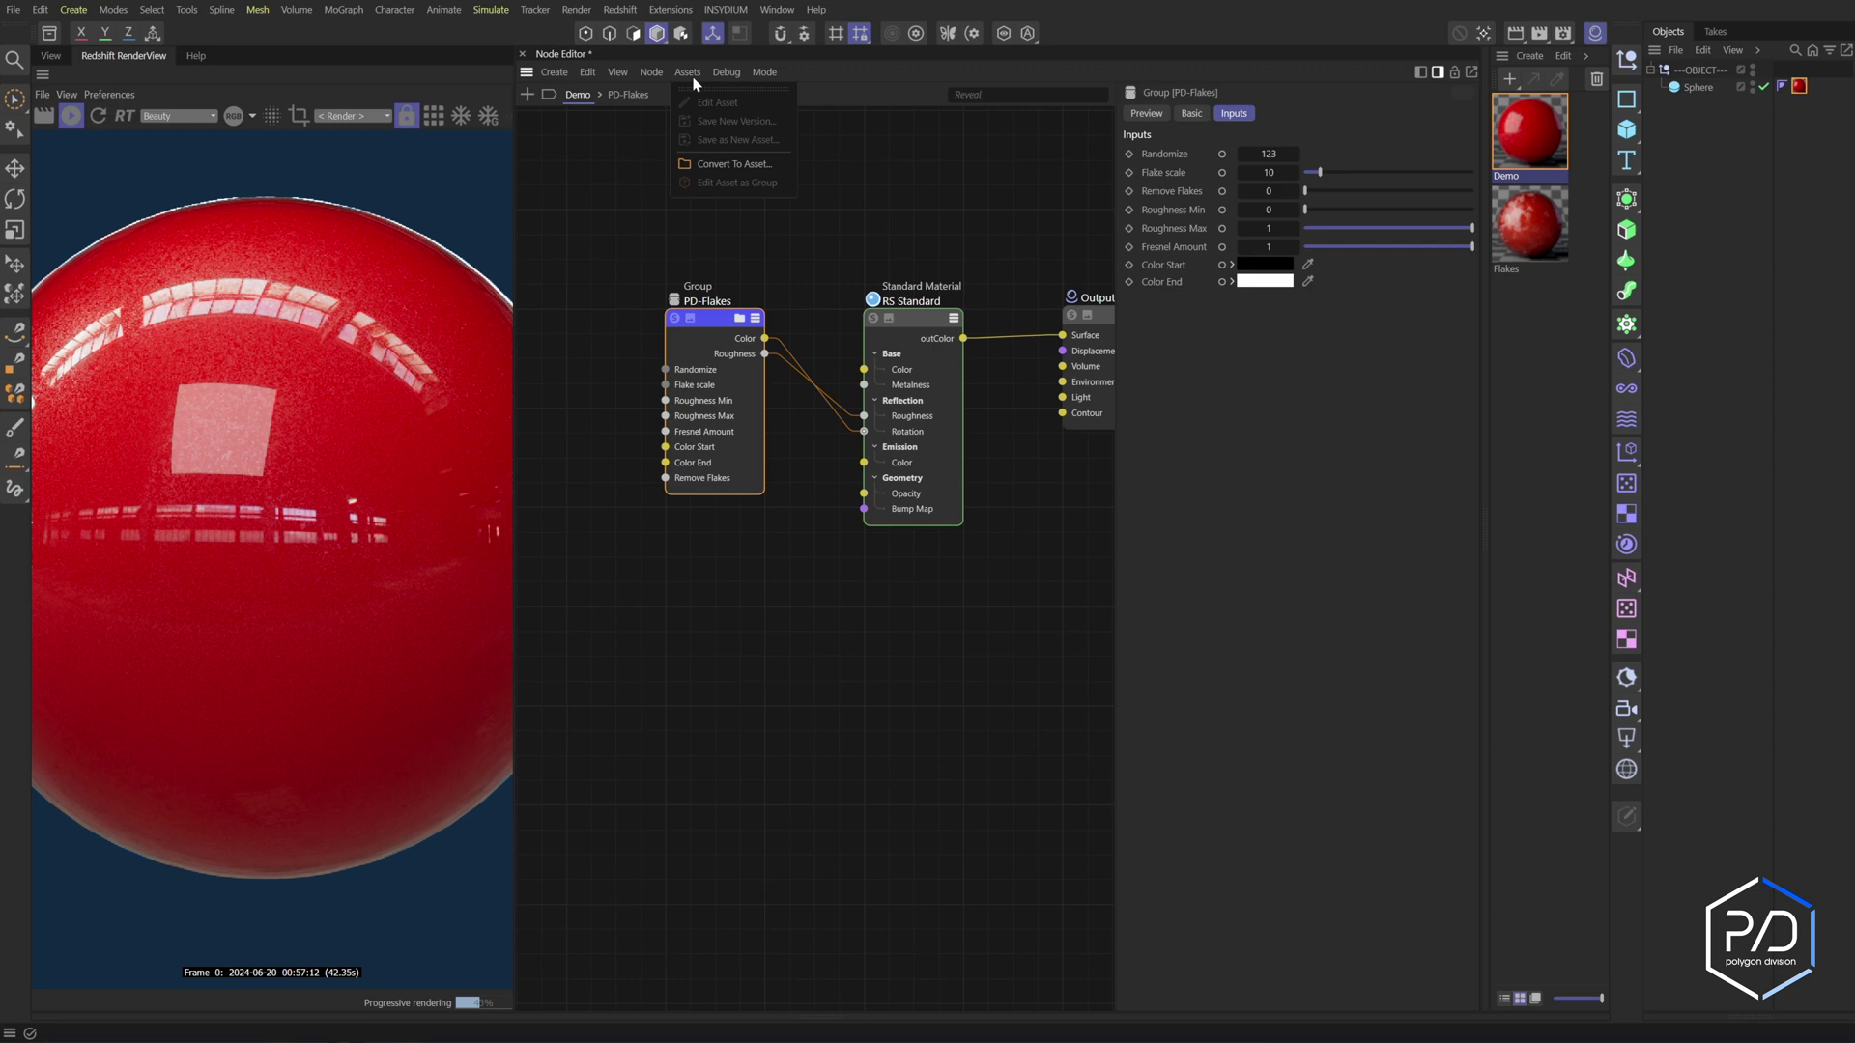
{"action": "left_click", "coordinate": [714, 166]}
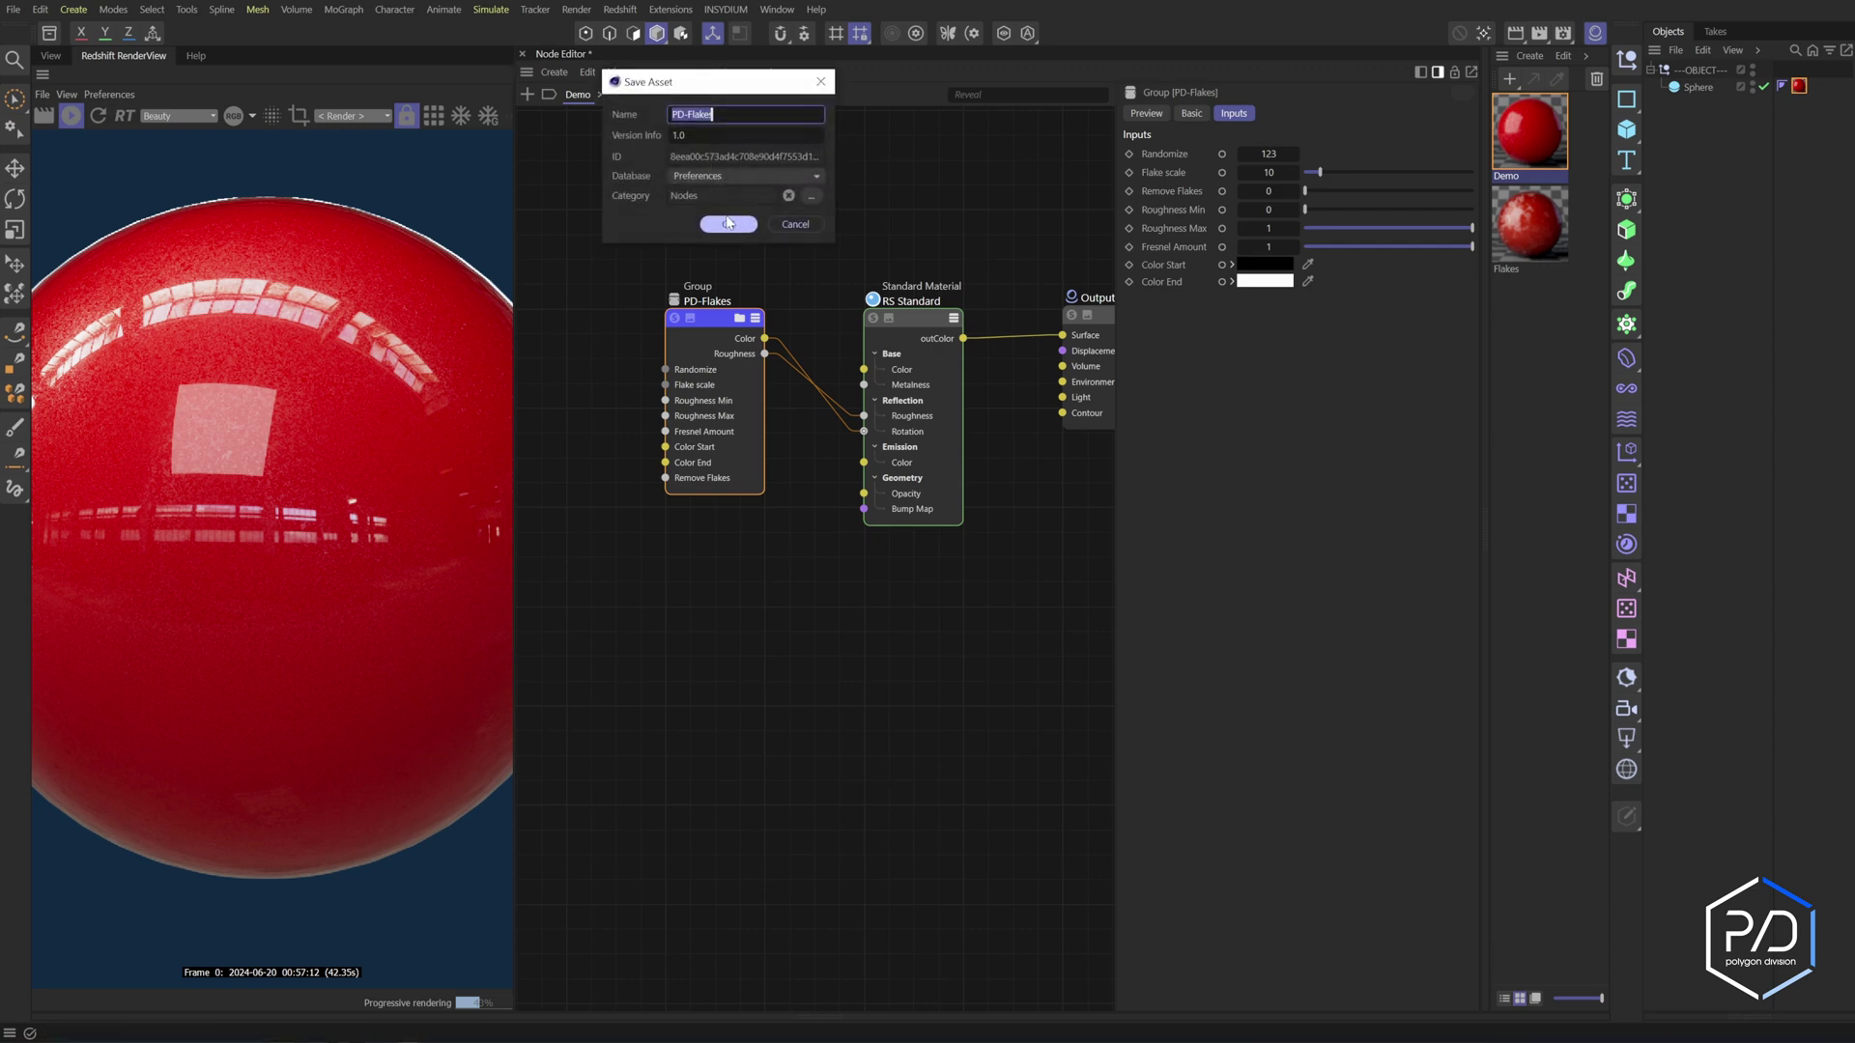
{"action": "left_click_drag", "start_coordinate": [729, 83], "coordinate": [741, 192]}
{"action": "left_click", "coordinate": [759, 288]}
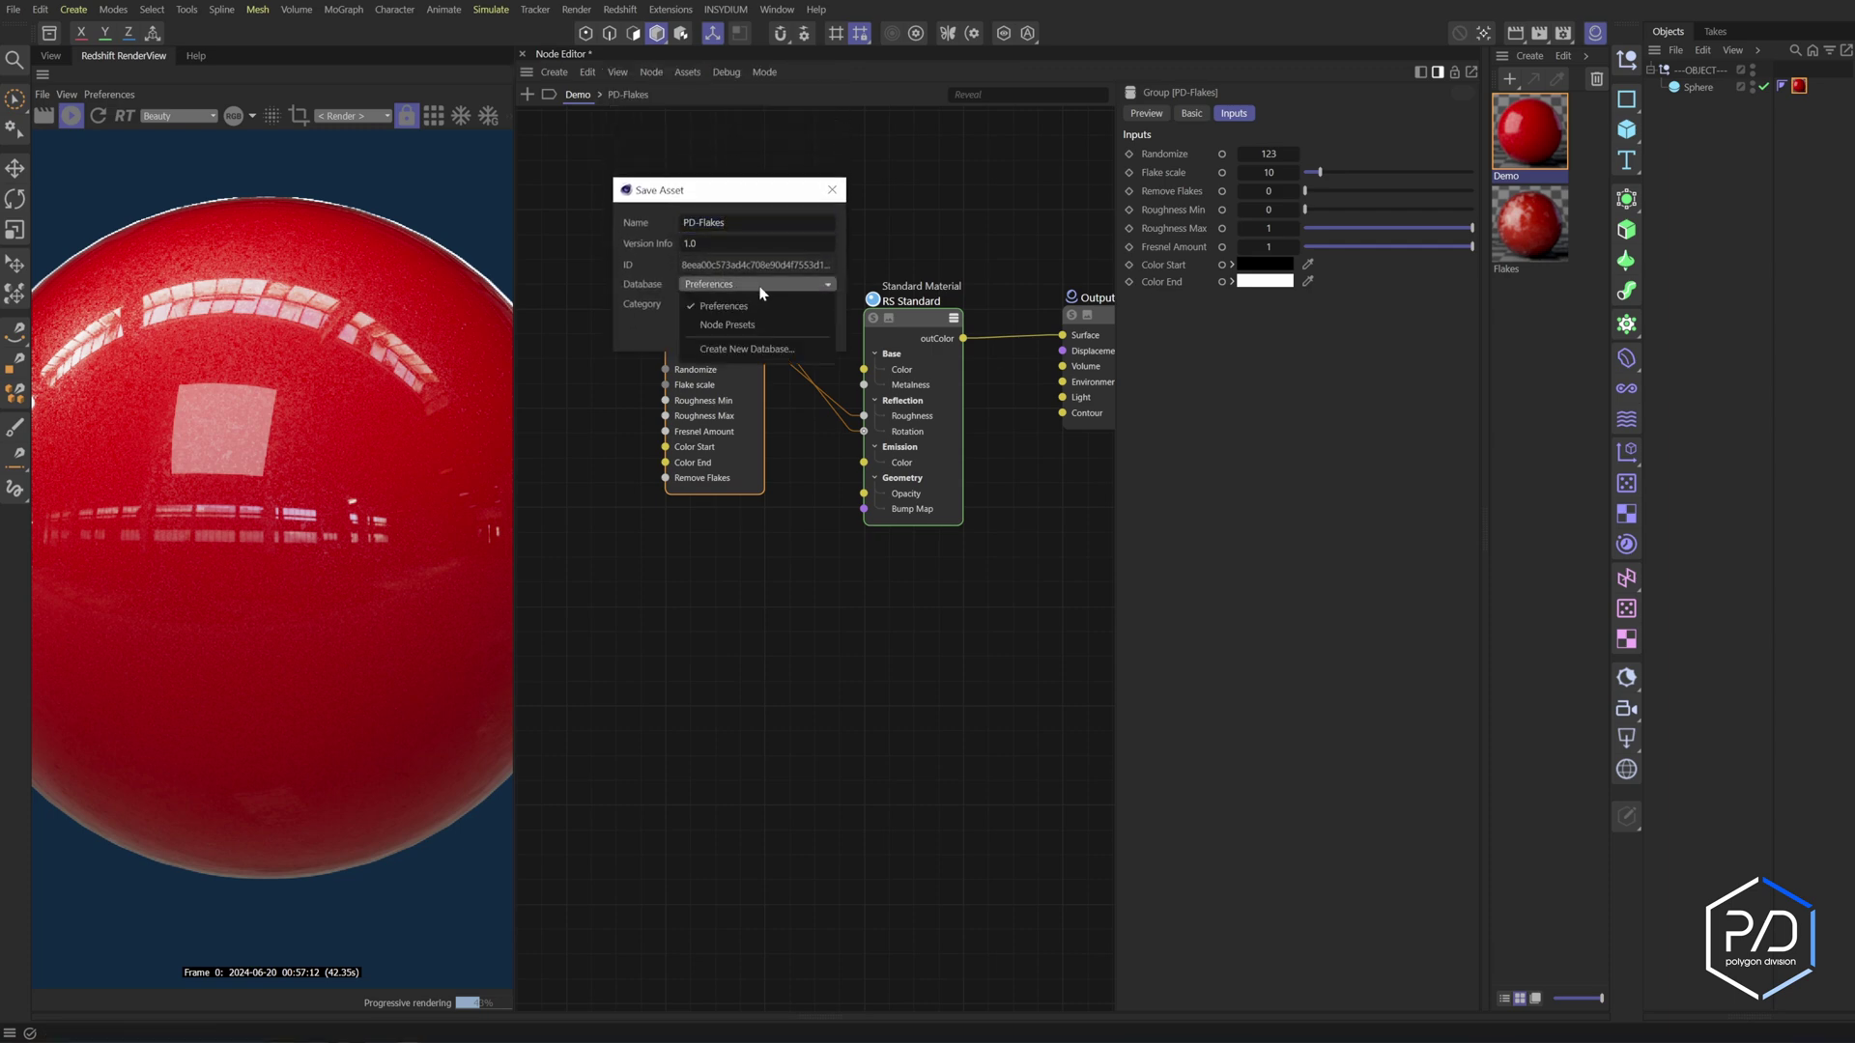
{"action": "left_click", "coordinate": [667, 326]}
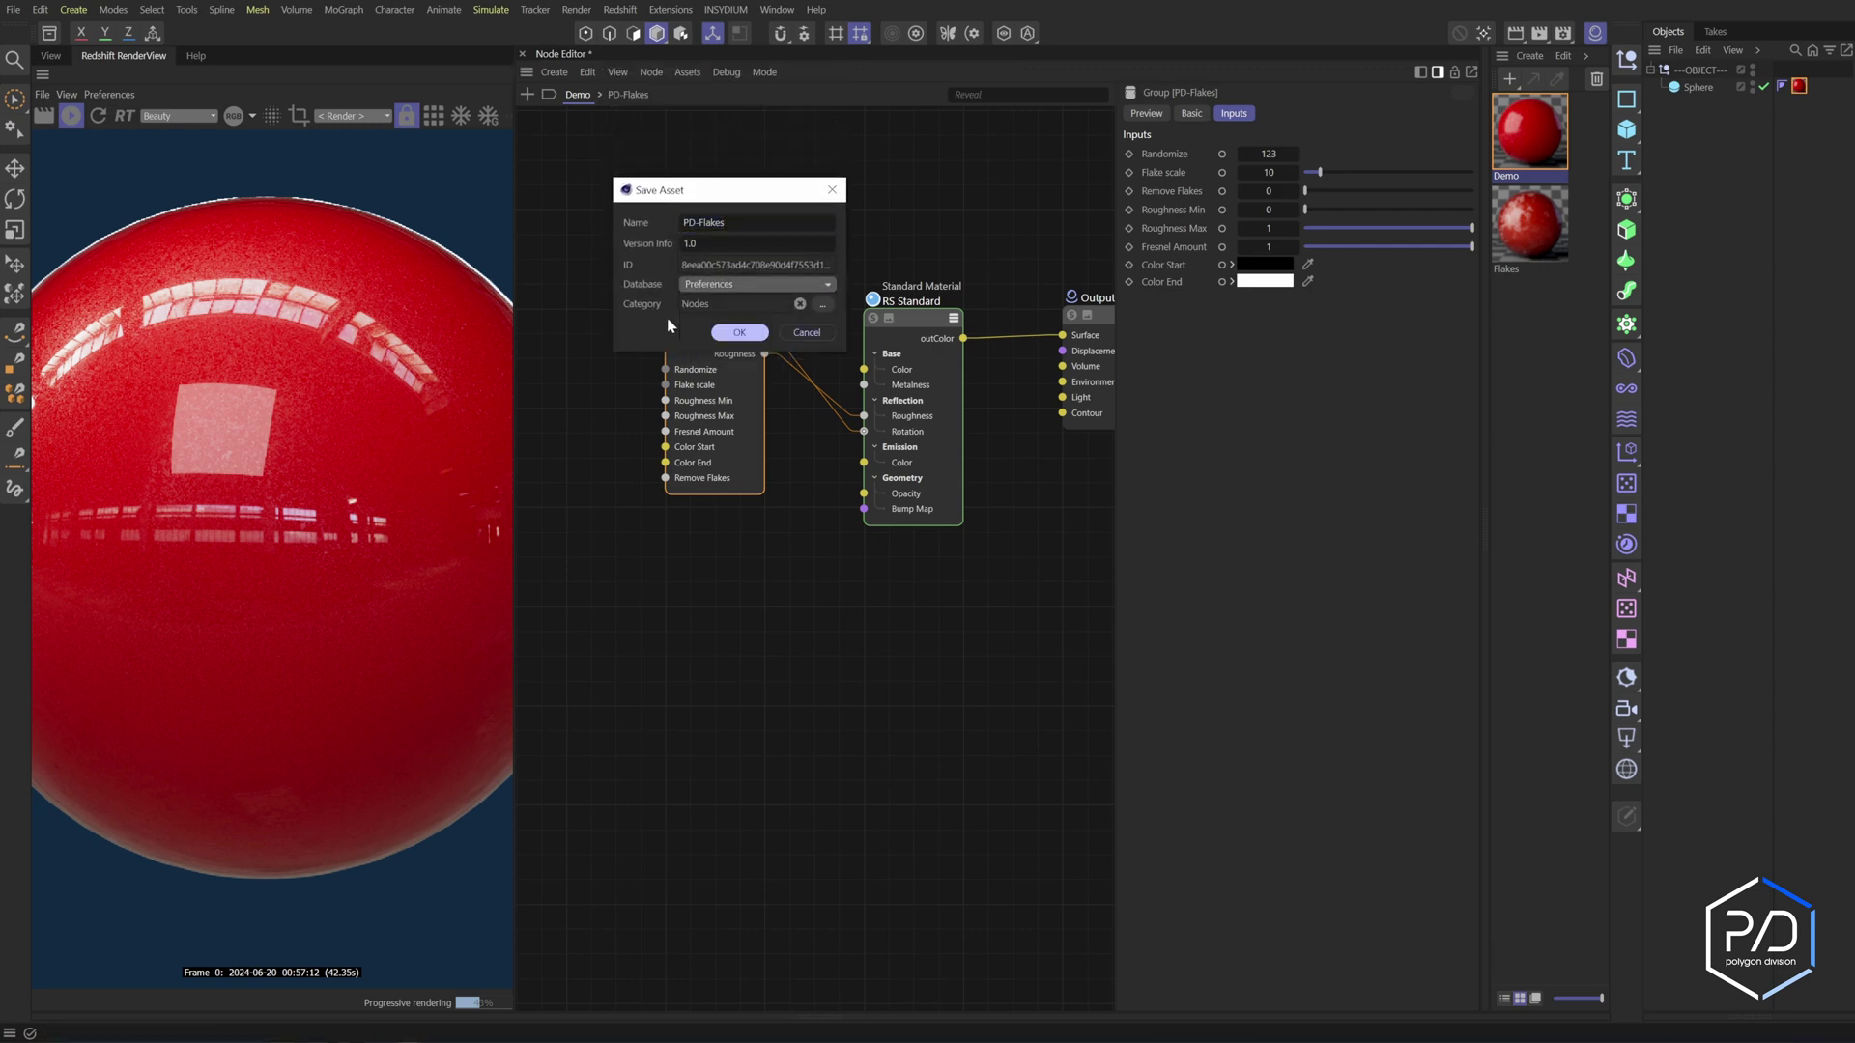
{"action": "left_click", "coordinate": [822, 304]}
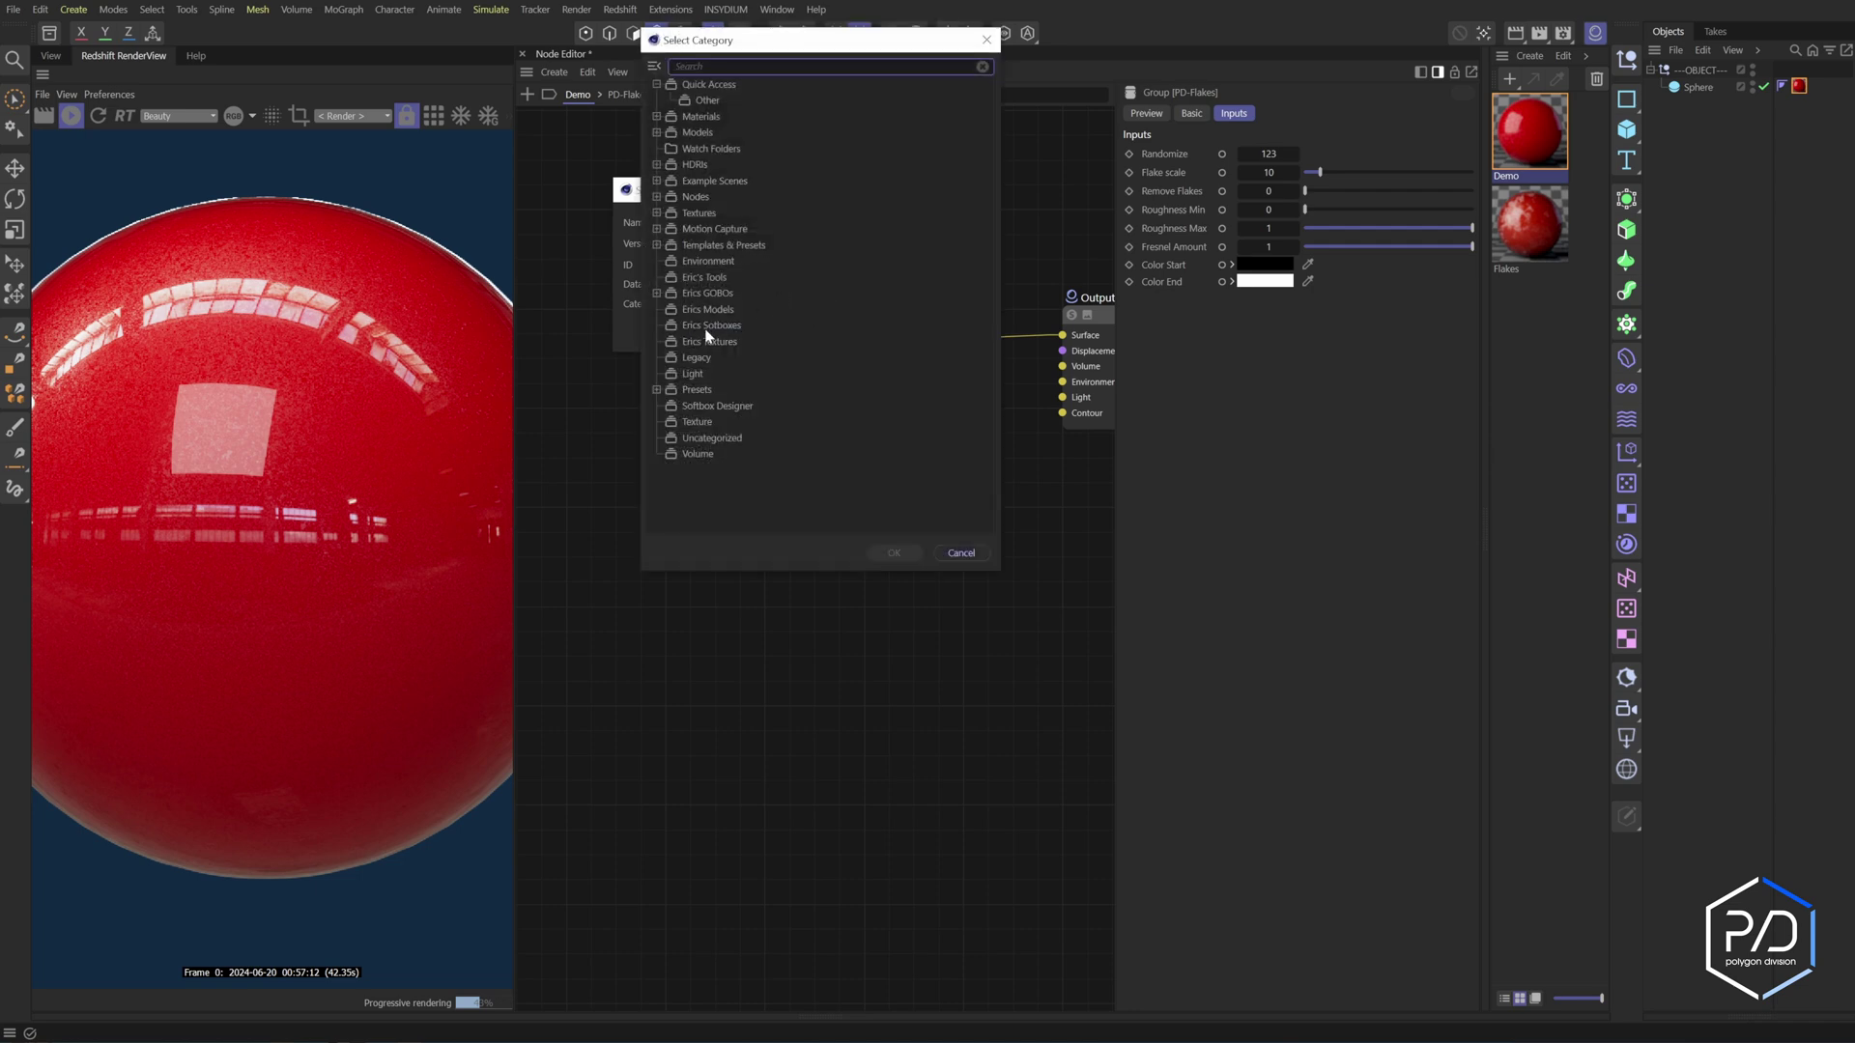
{"action": "double_click", "coordinate": [701, 279]}
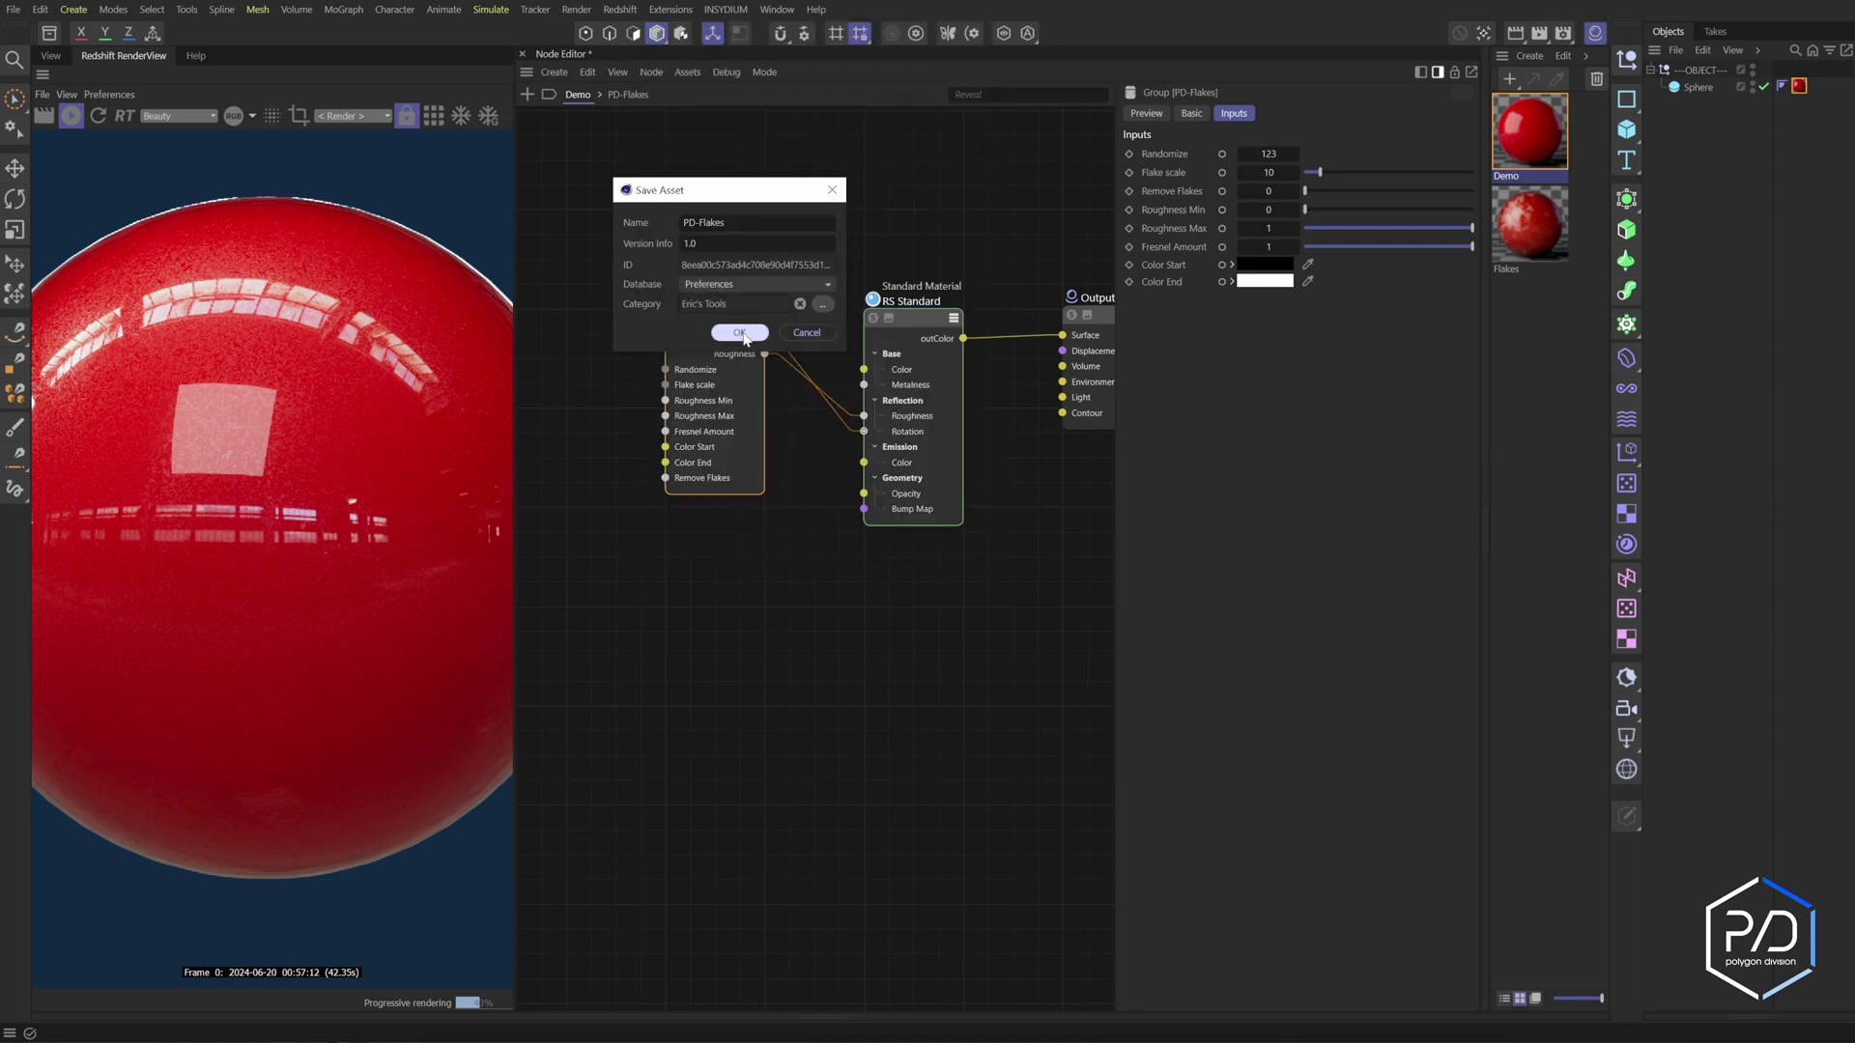
{"action": "key", "text": "Return"}
Open the node asset browser and look in the author's personal tools category for the saved PD-Flakes asset
{"action": "double_click", "coordinate": [811, 546]}
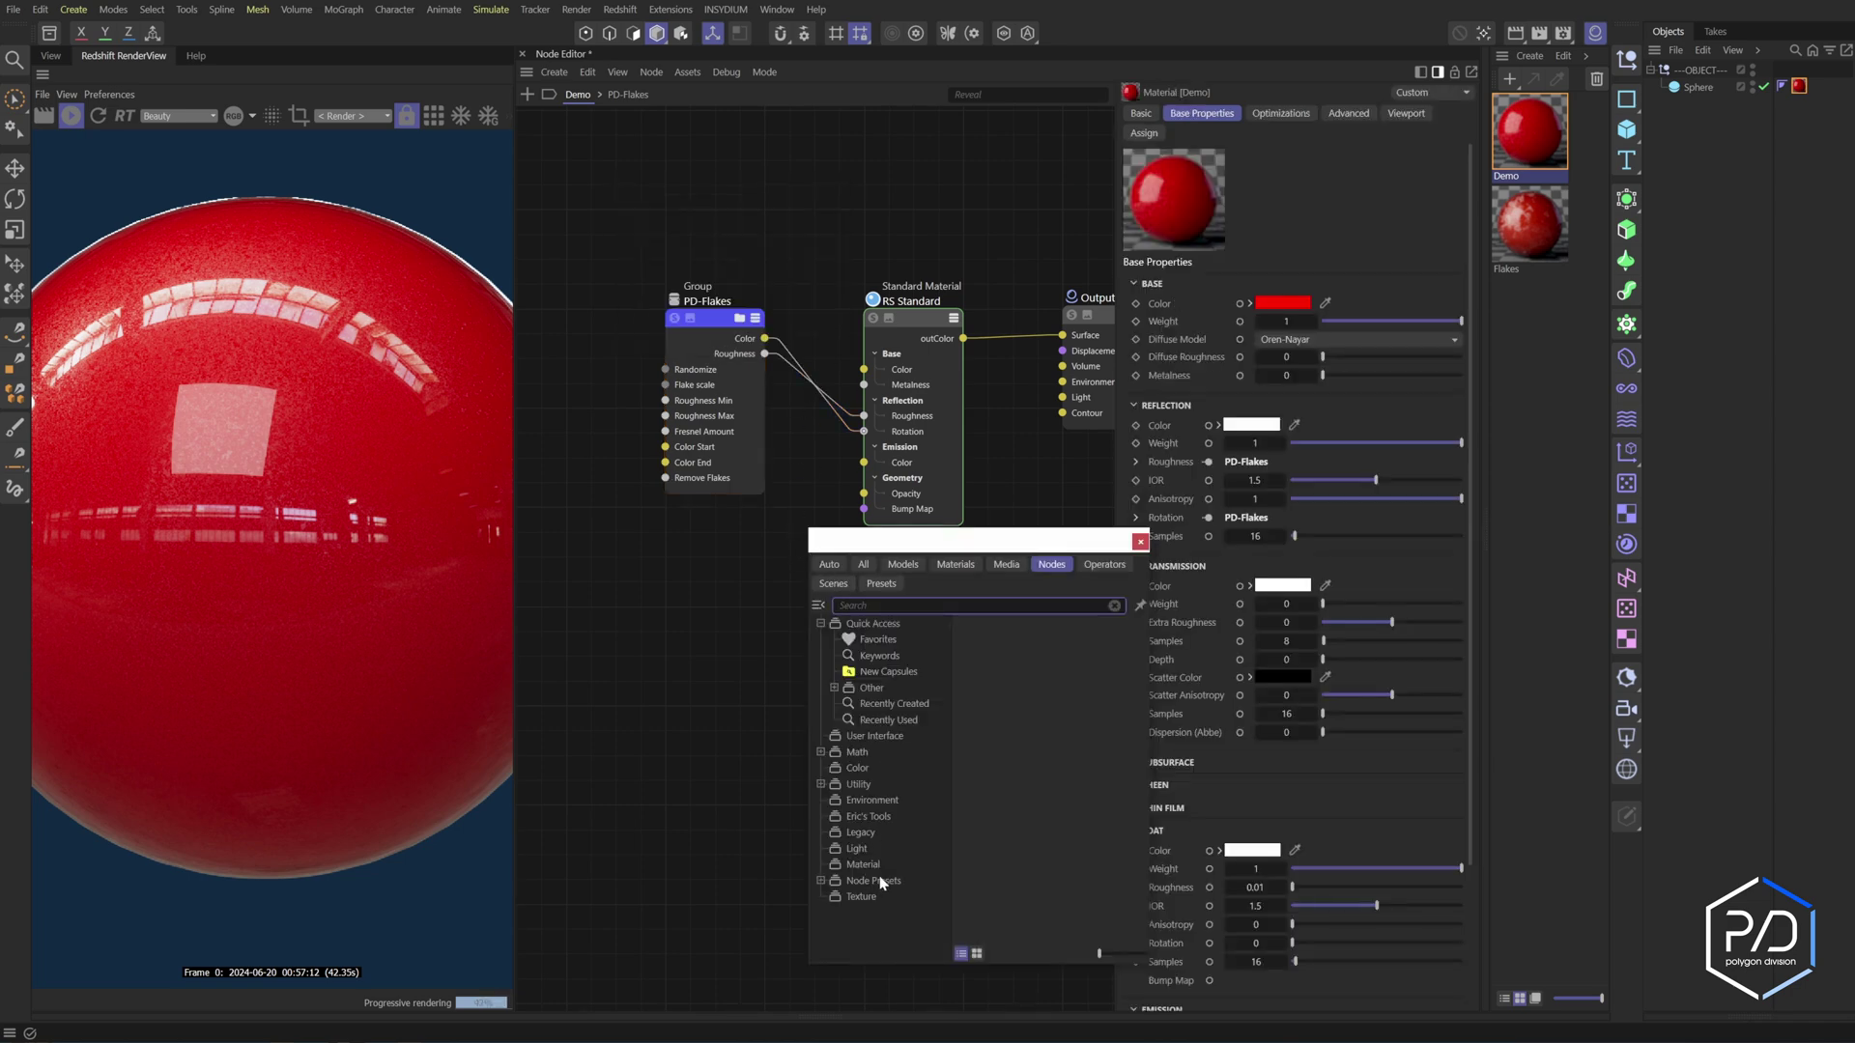
{"action": "left_click", "coordinate": [877, 816]}
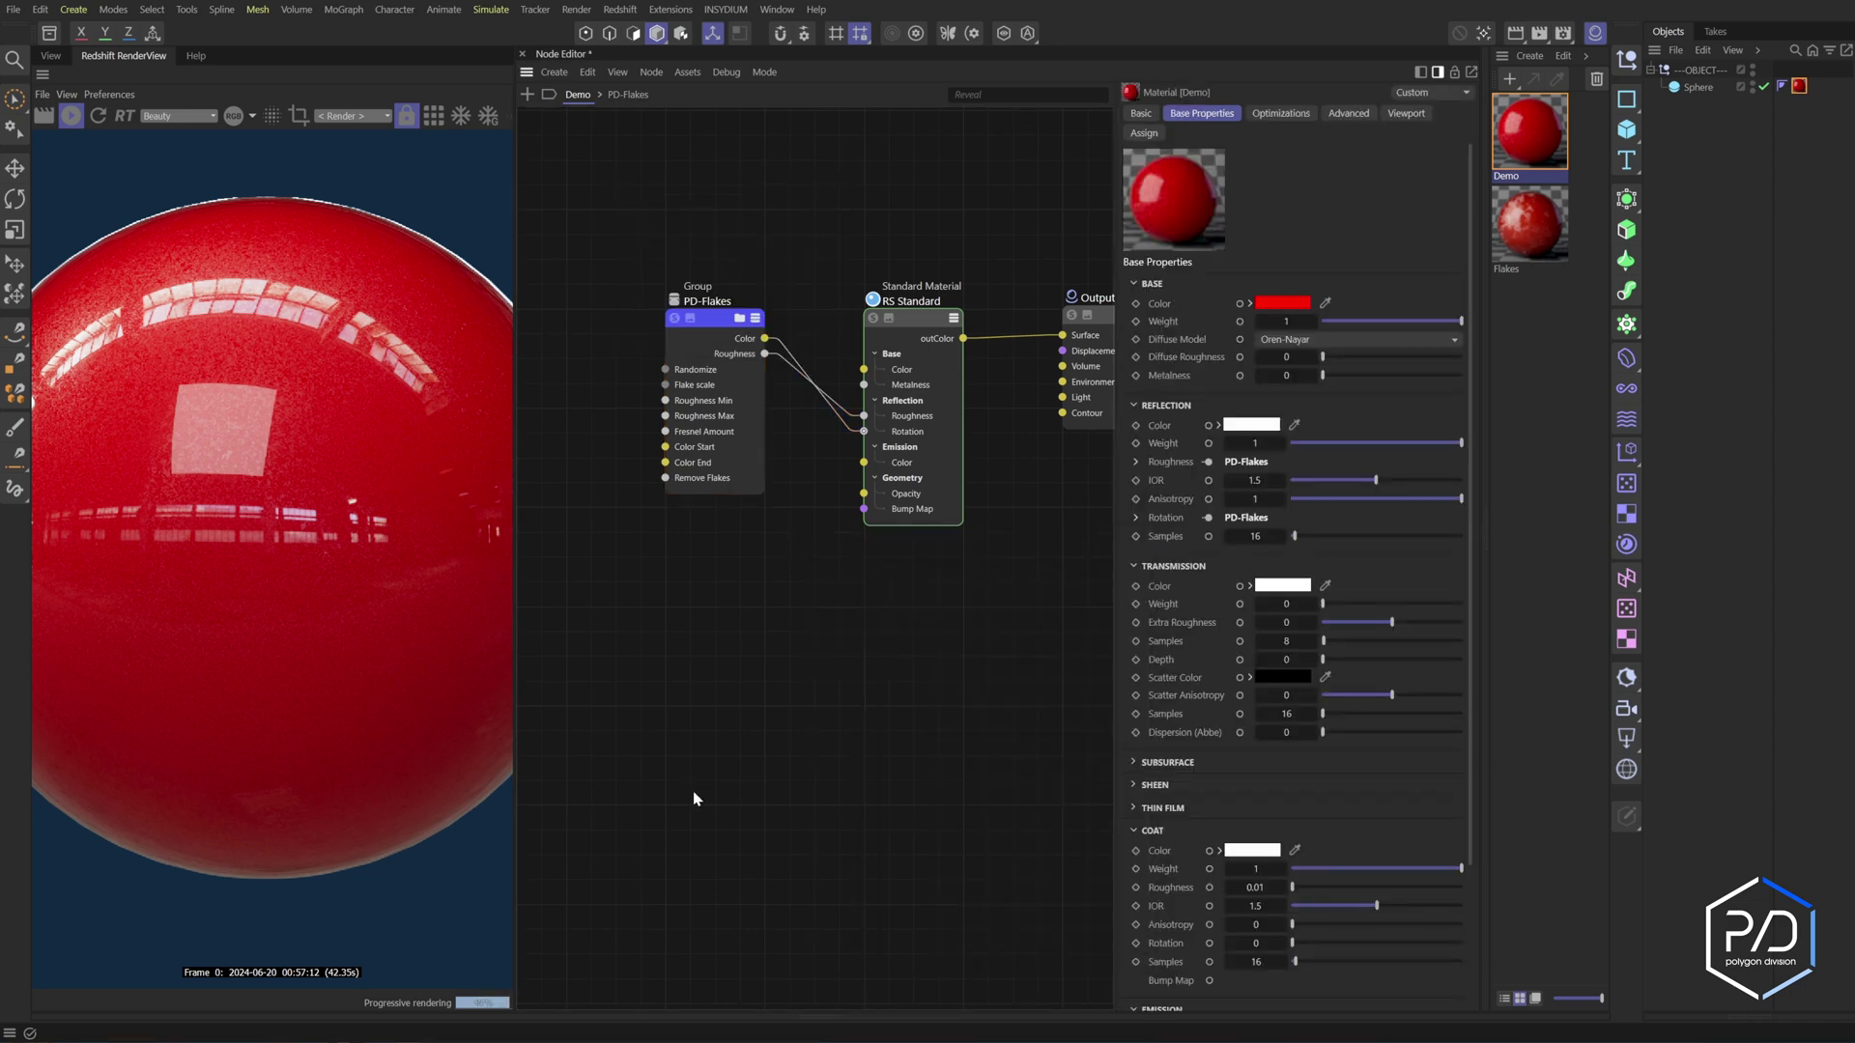